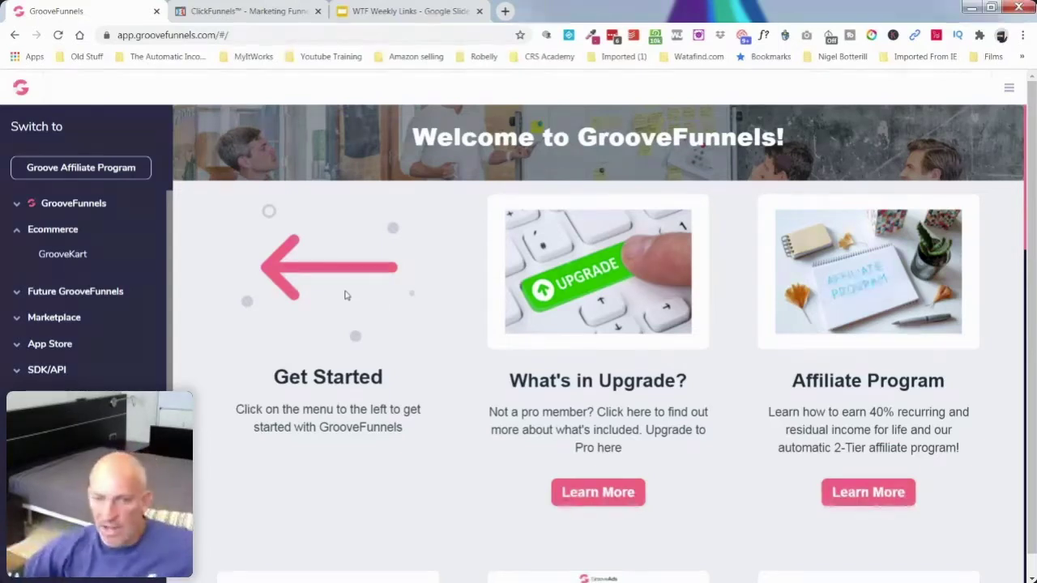
Step: Open the GrooveKart overview under eCommerce and go to its Members Login link
left_click(46, 257)
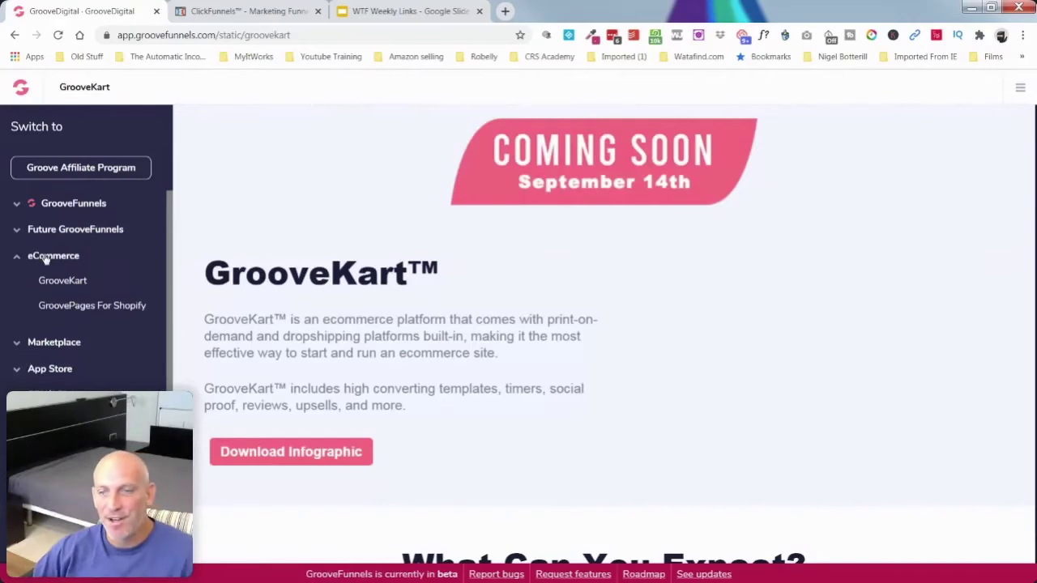
left_click(66, 281)
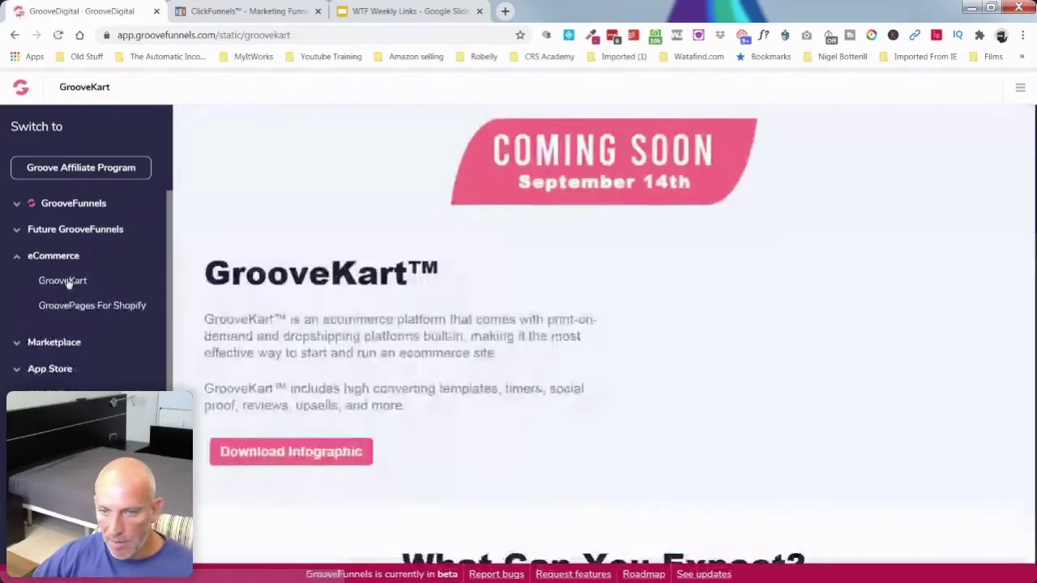
scroll(278, 354, "down", 1)
scroll(277, 354, "down", 5)
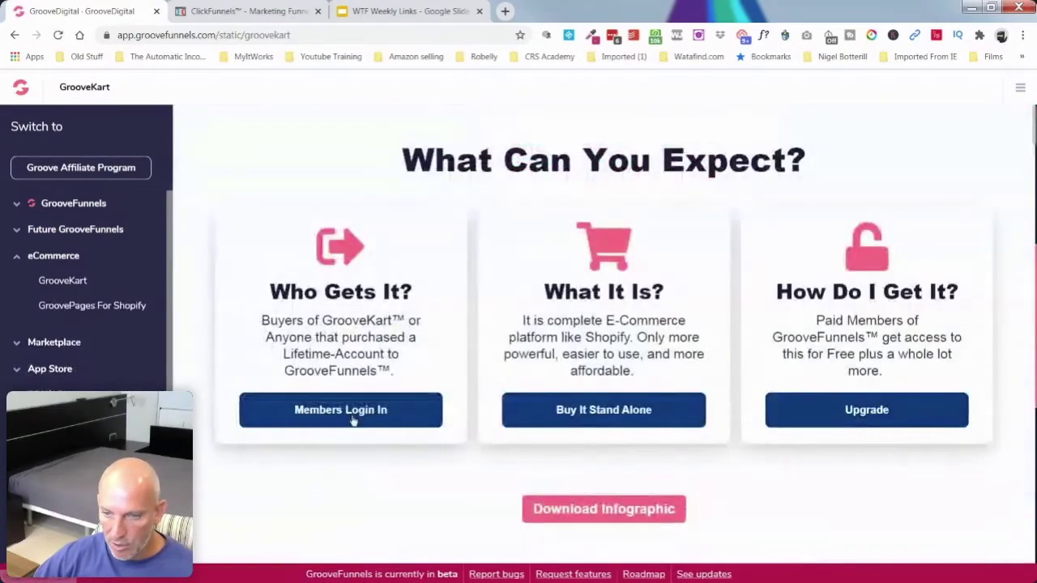
left_click(352, 419)
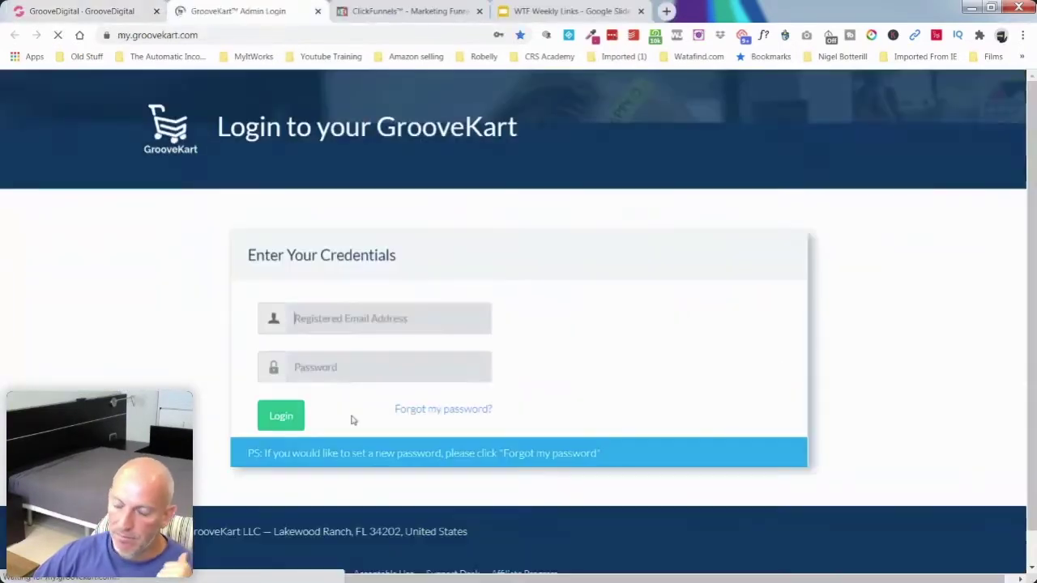
Step: Submit the registered email and password to log in to the GrooveKart admin
left_click(281, 418)
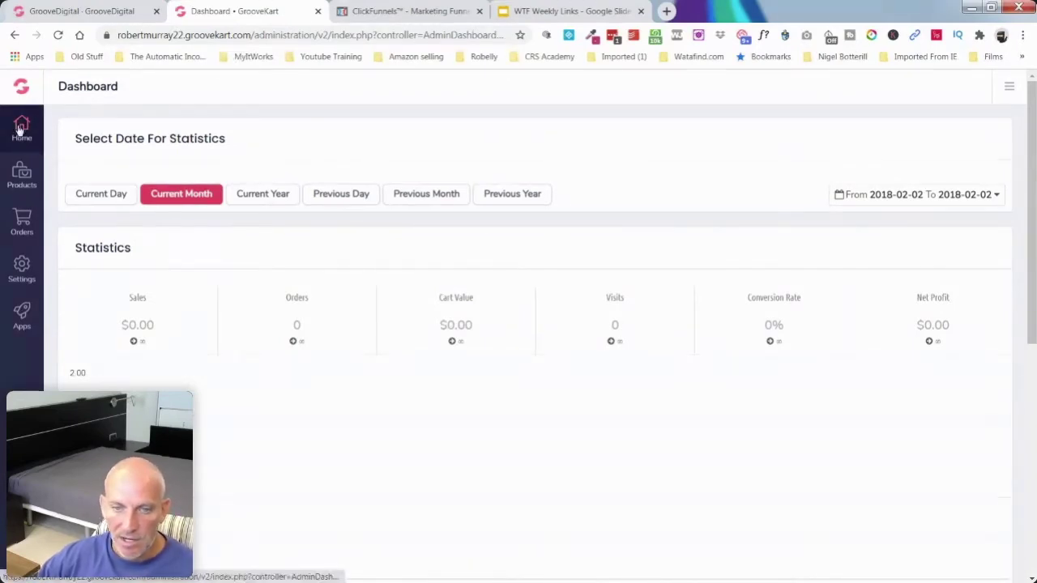
Step: Go to Products > Find Products in the store admin sidebar
left_click(19, 176)
left_click(87, 192)
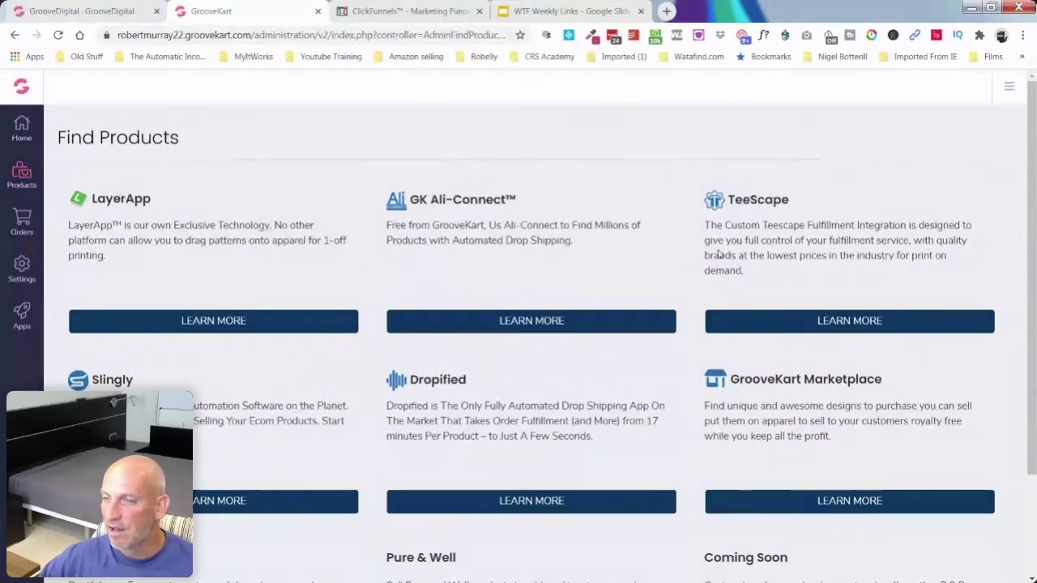
left_click_drag(728, 200, 798, 202)
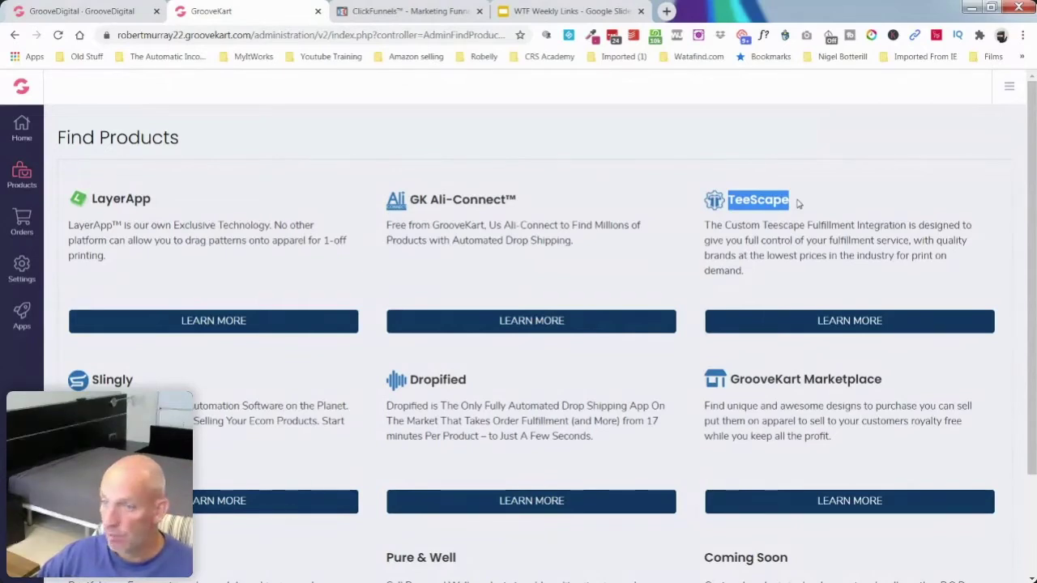
scroll(796, 207, "down", 2)
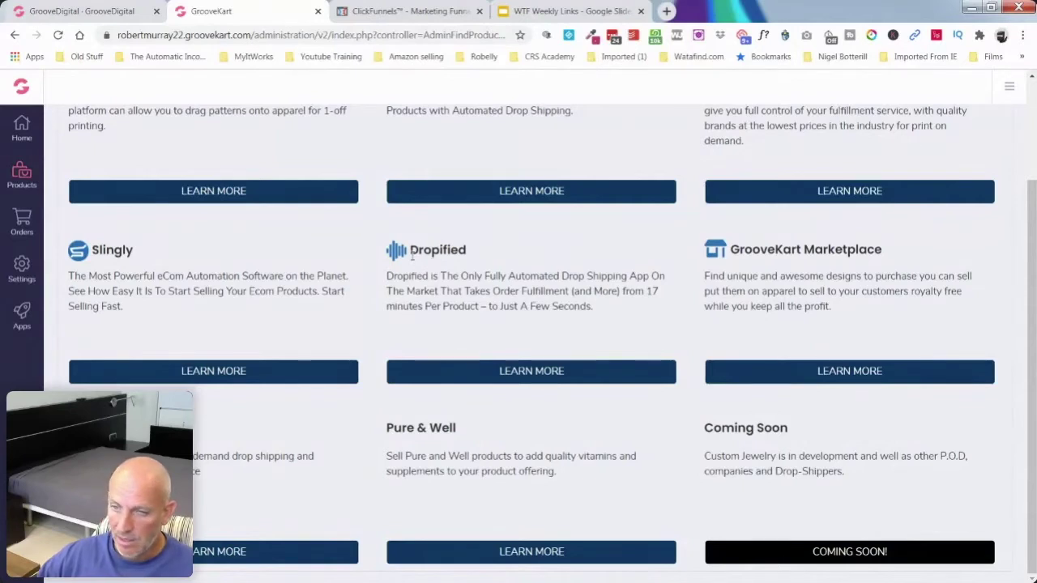
Step: Highlight and clear the Dropified heading, then view the Slingly integration details
left_click_drag(410, 250, 472, 258)
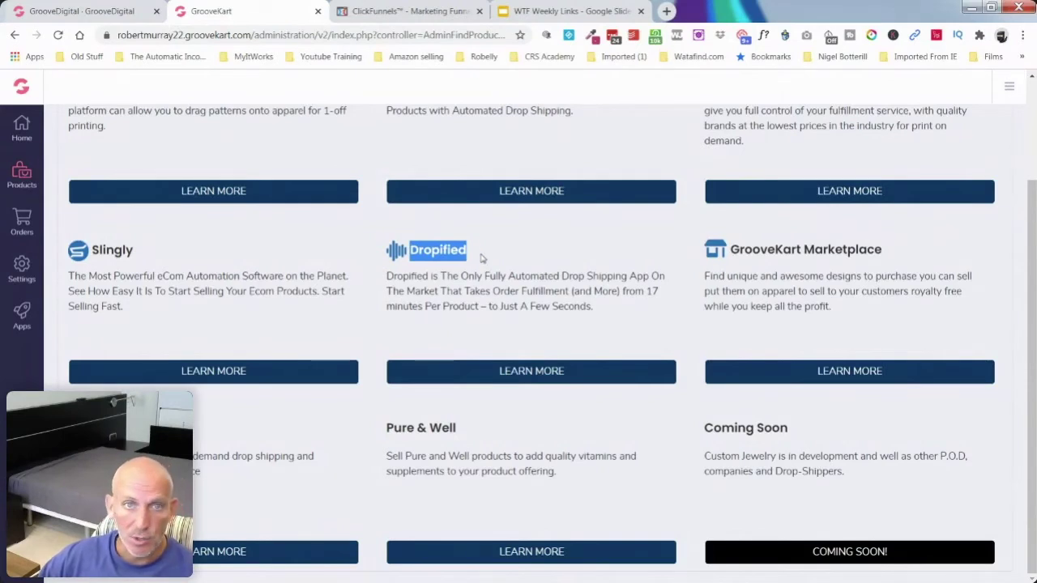
left_click(481, 257)
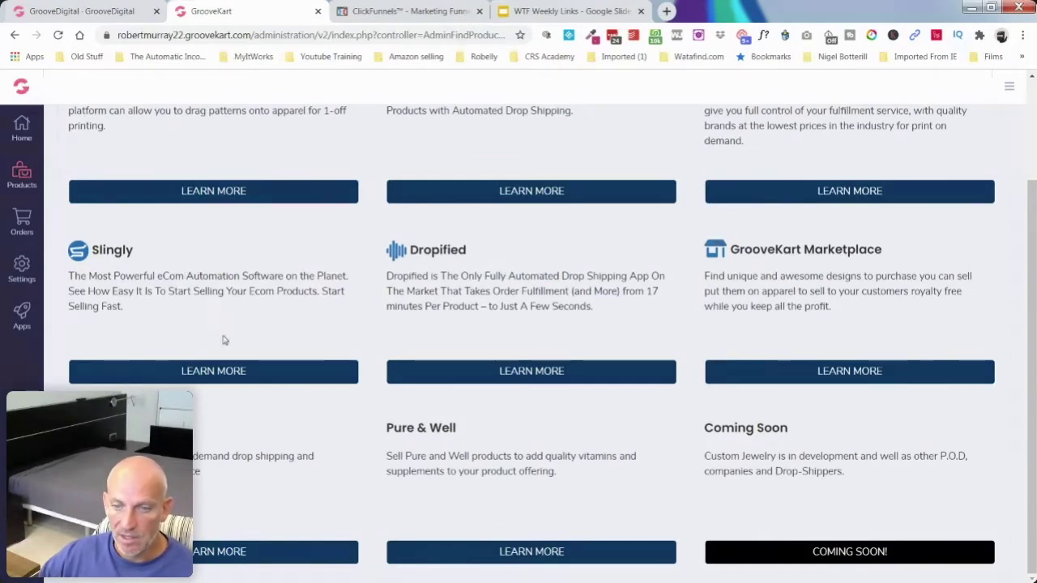
left_click(237, 371)
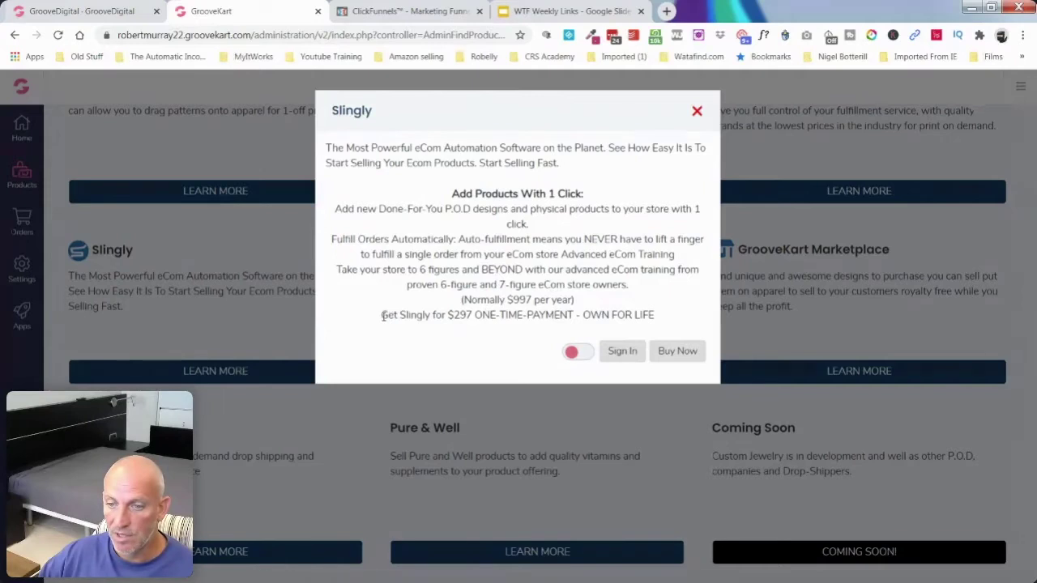
Step: Highlight Slingly's $297 one-time and $997 yearly prices, then close the popup
left_click_drag(382, 316, 476, 320)
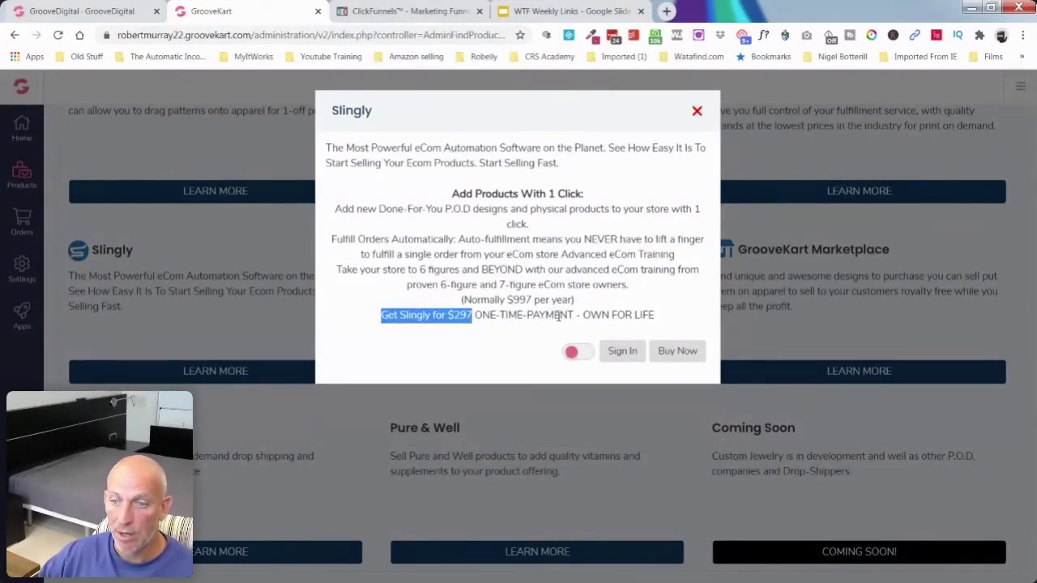
left_click_drag(464, 299, 573, 300)
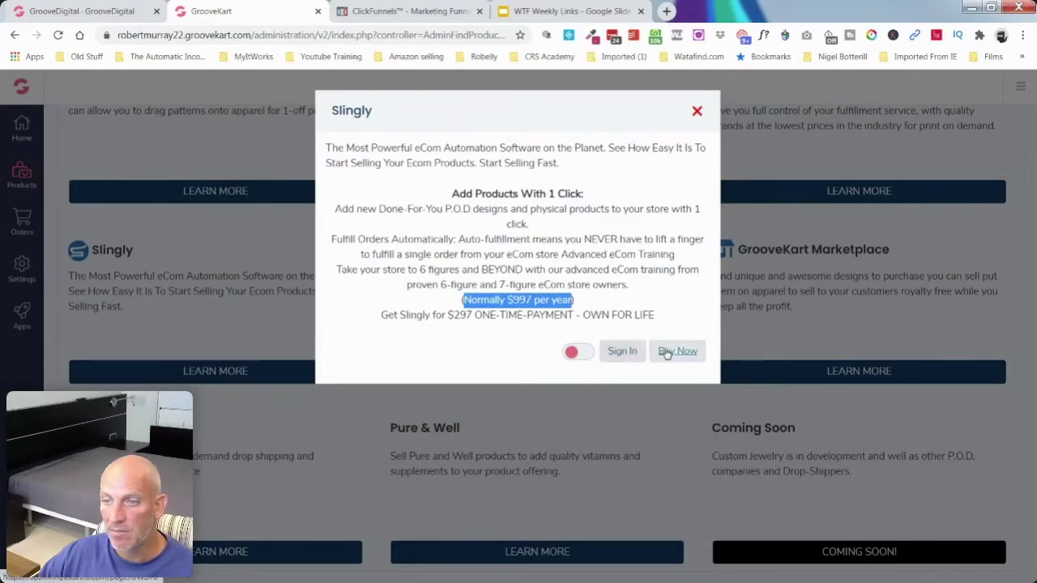
left_click(696, 111)
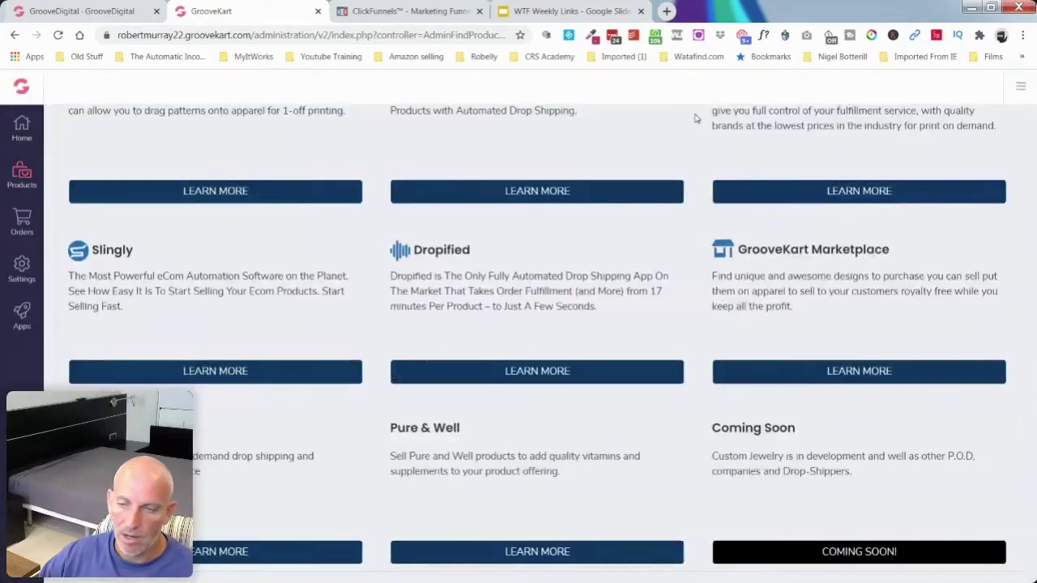
Step: Open Dropified's details, close the 404 from Buy Now, and try the Dropified sign-in page
left_click(477, 374)
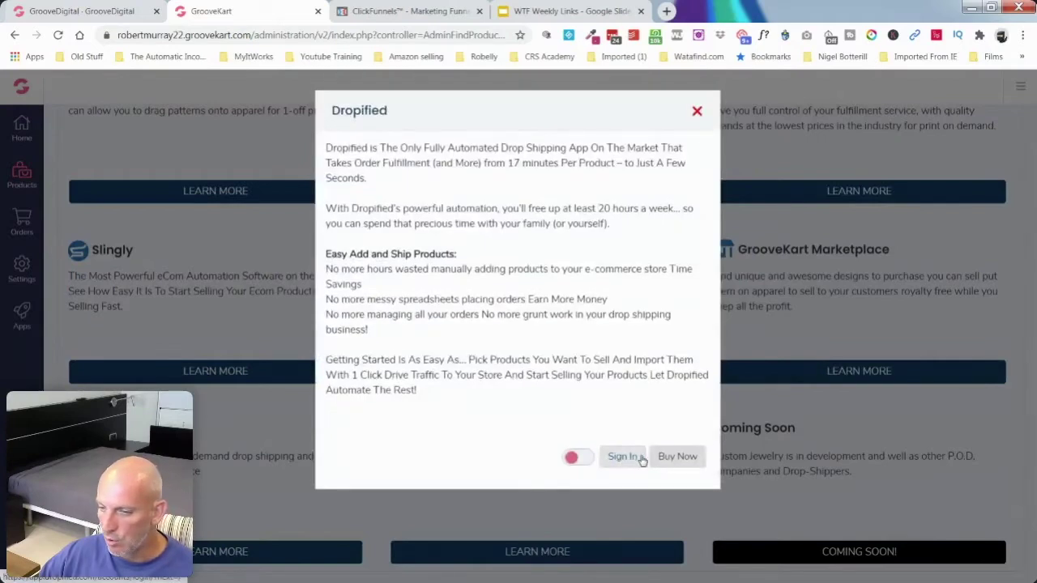
left_click(669, 458)
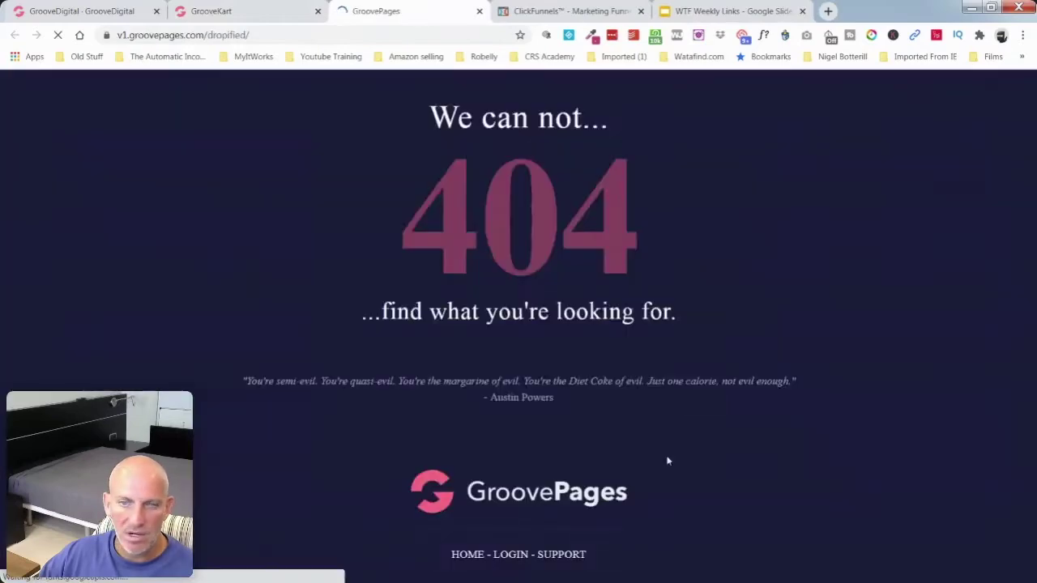
left_click(480, 12)
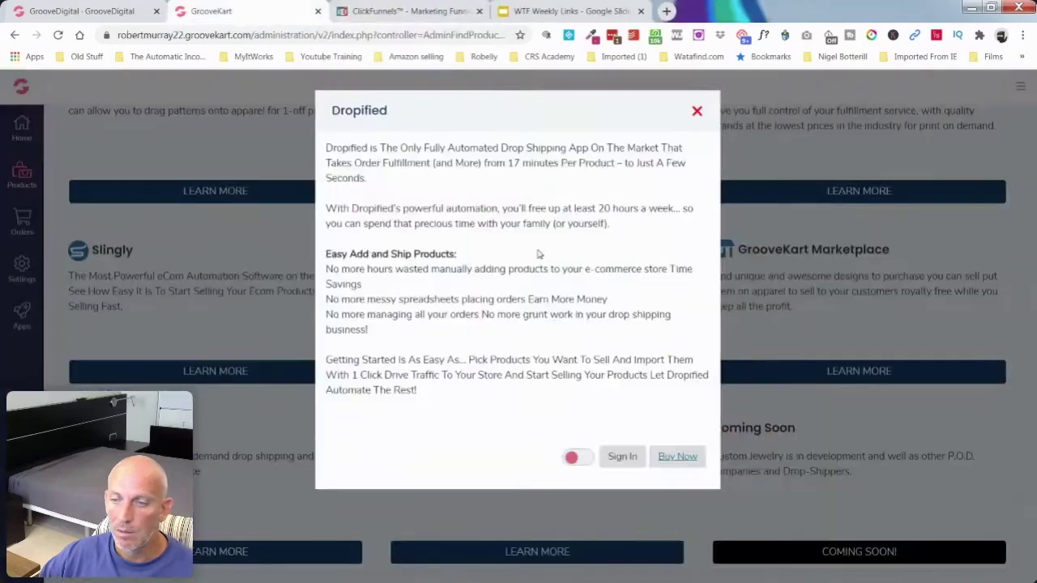
left_click(624, 457)
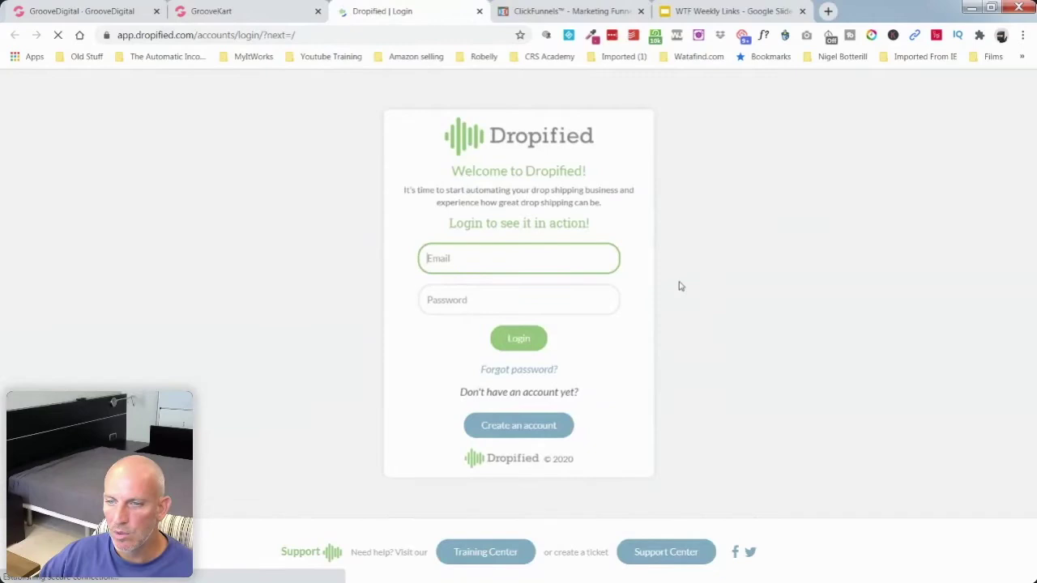
left_click(607, 261)
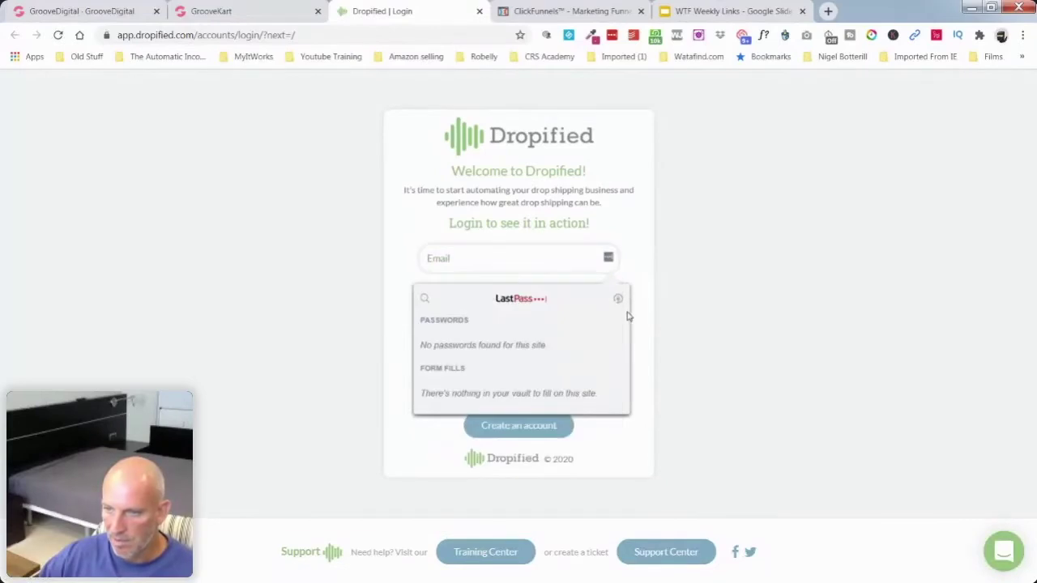
left_click(648, 292)
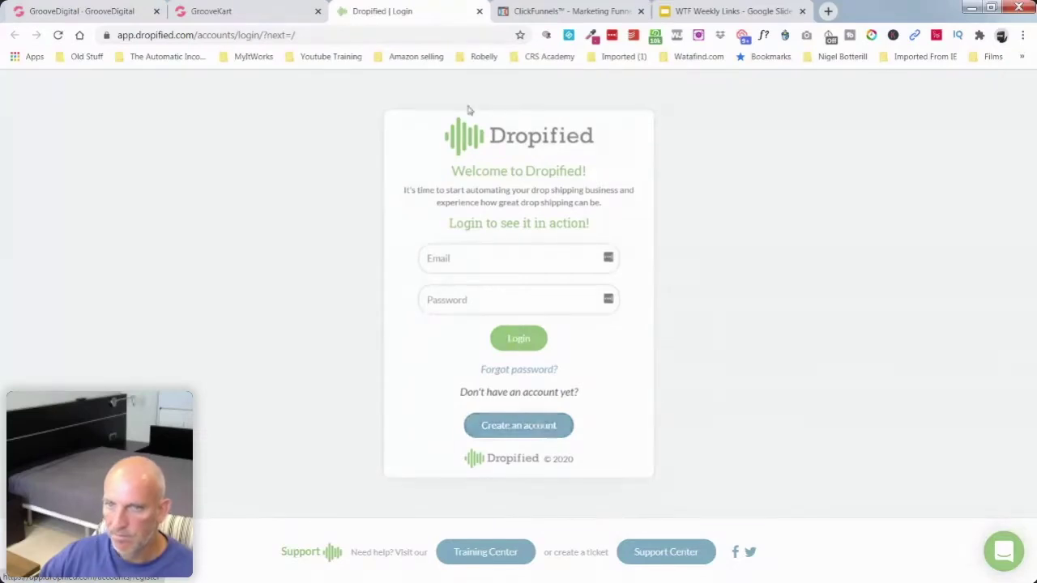
Step: Retry Dropified's purchase link, close the 404, and choose Create an account on sign-in
left_click(272, 21)
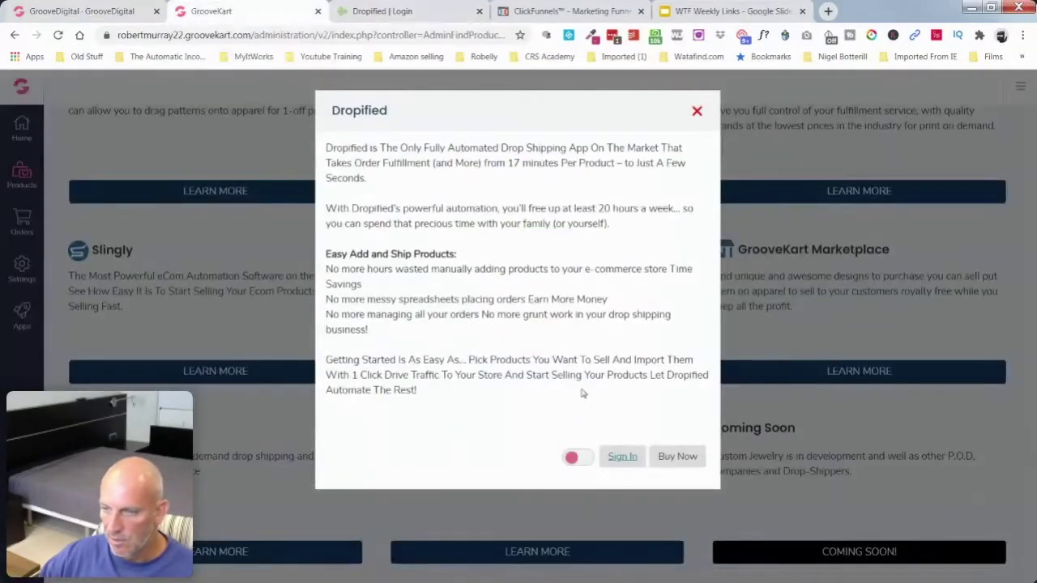
left_click(675, 457)
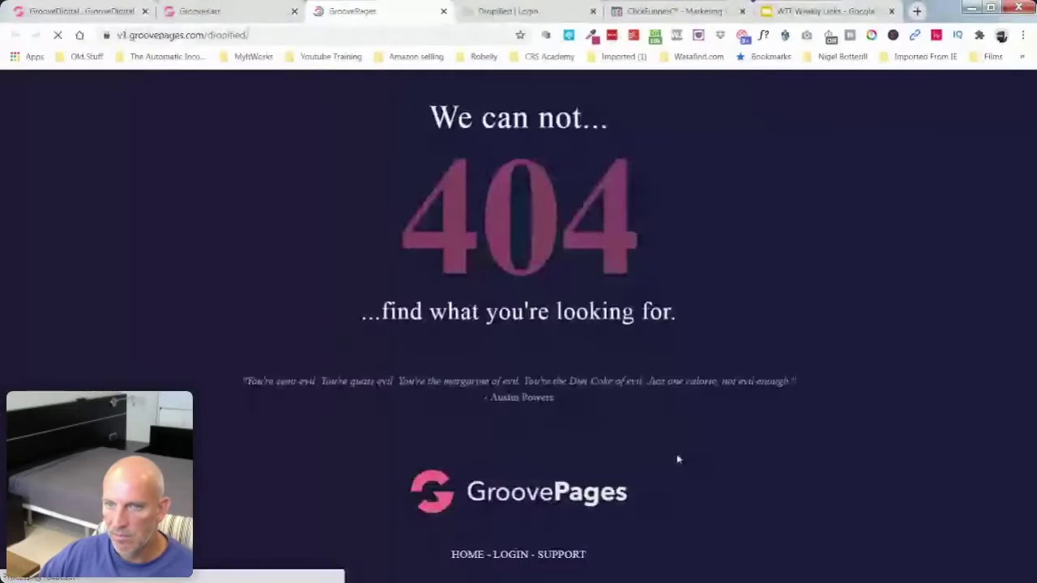
left_click(443, 12)
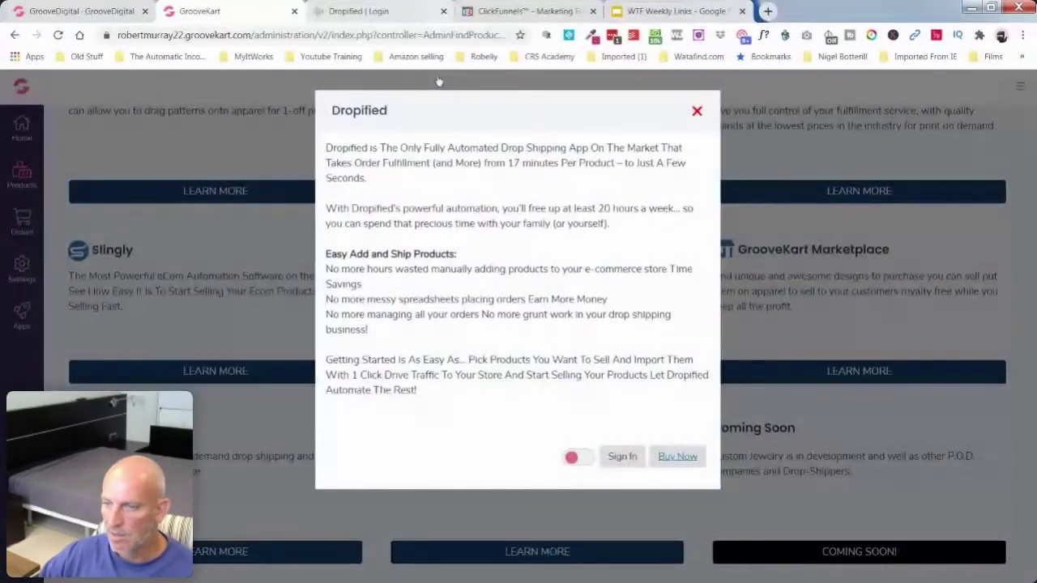
left_click(623, 456)
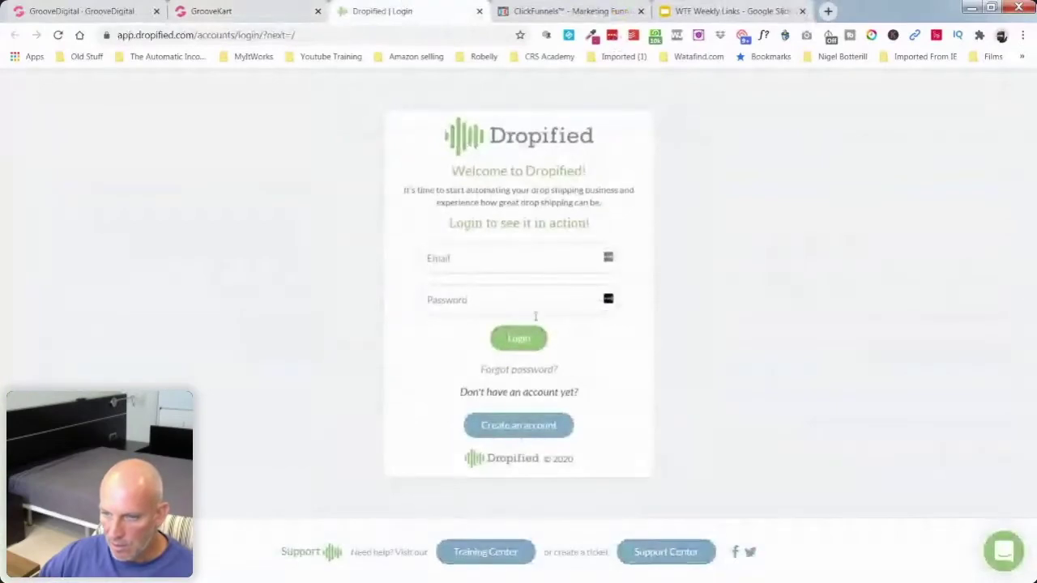
left_click(516, 429)
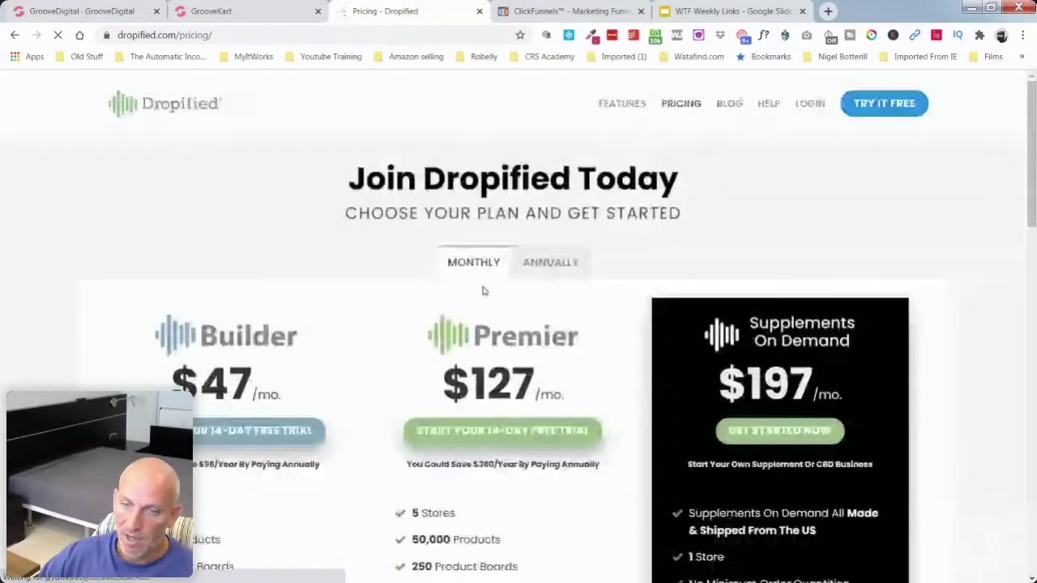
Step: Review the Builder $47, Premier $127 and Supplements On Demand $197 plans, then close the pricing tab
scroll(59, 281, "down", 2)
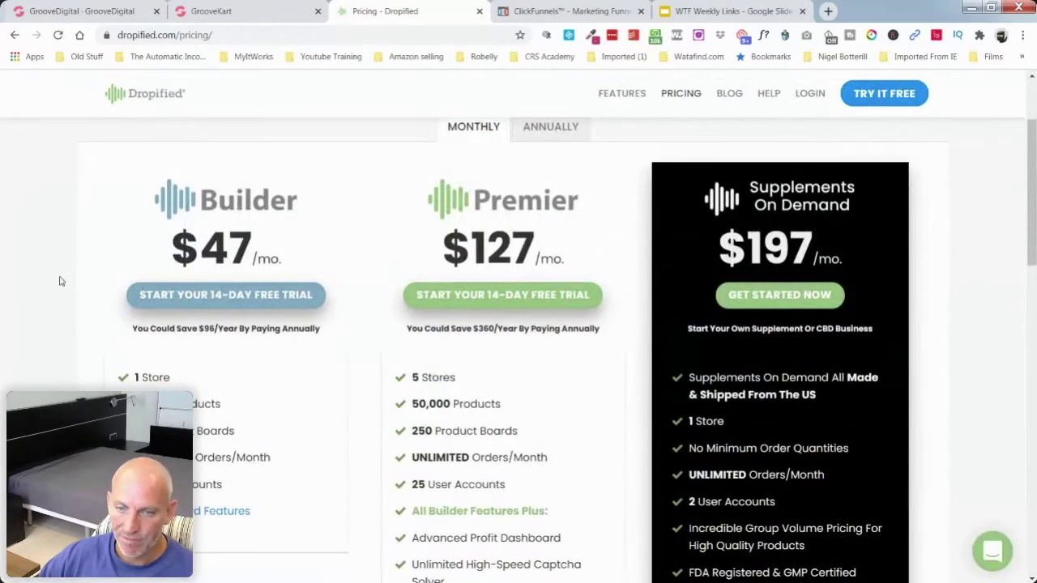
scroll(59, 281, "down", 3)
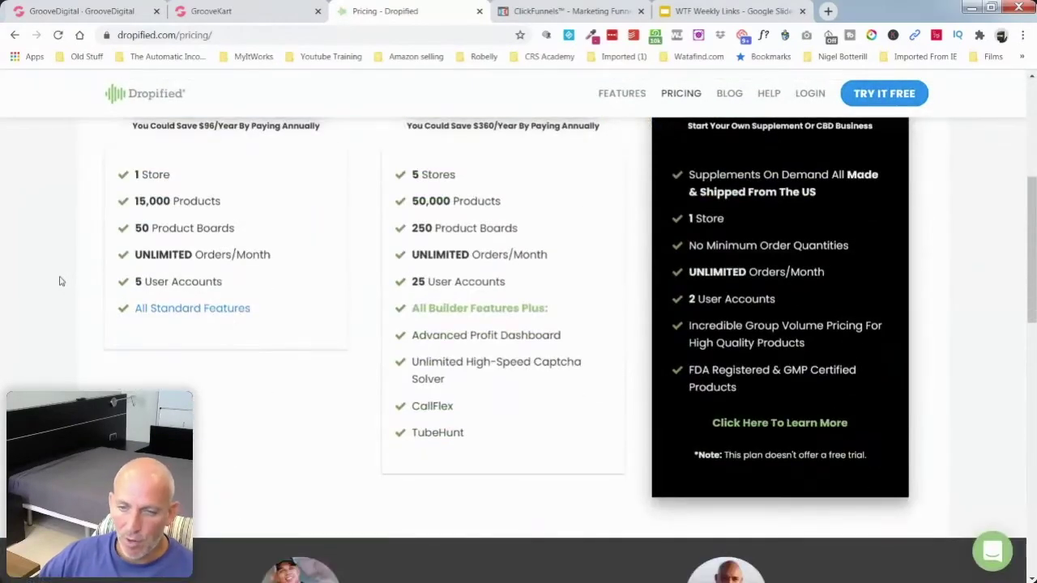
scroll(59, 281, "up", 4)
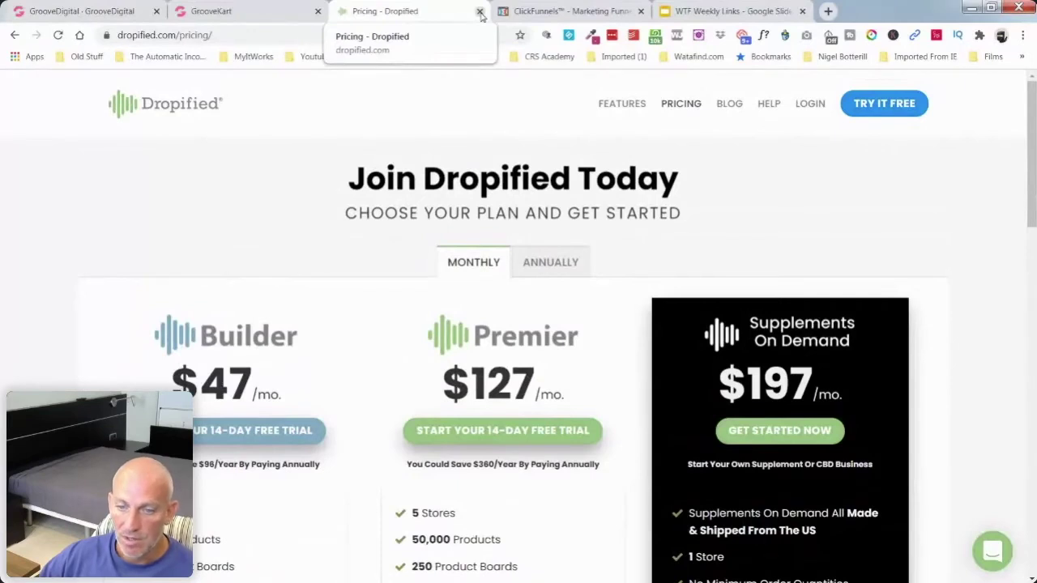
left_click(479, 12)
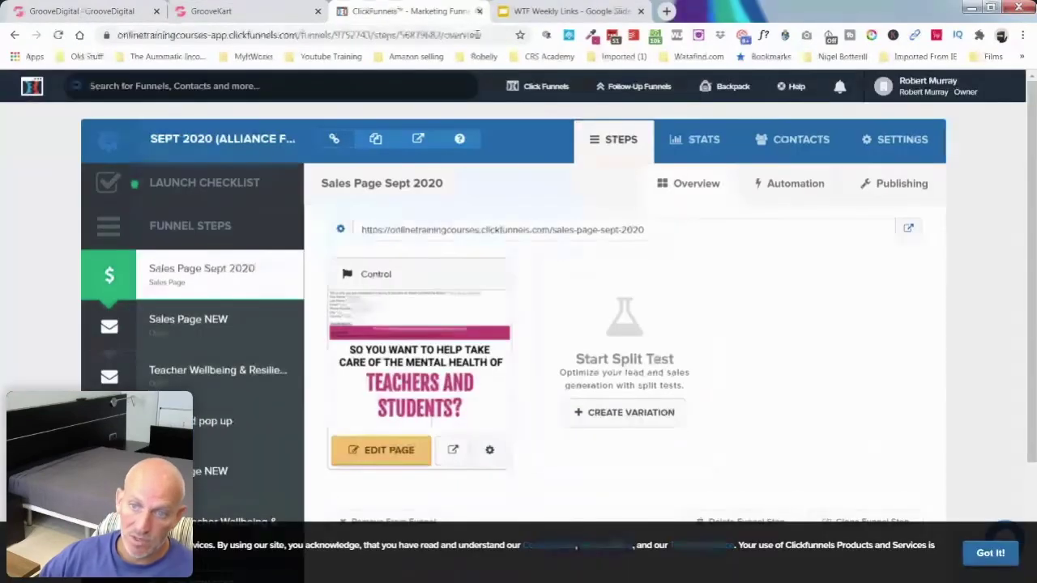
Step: Close the Dropified description, then open the GrooveKart infographic from the GrooveDigital page
left_click(231, 11)
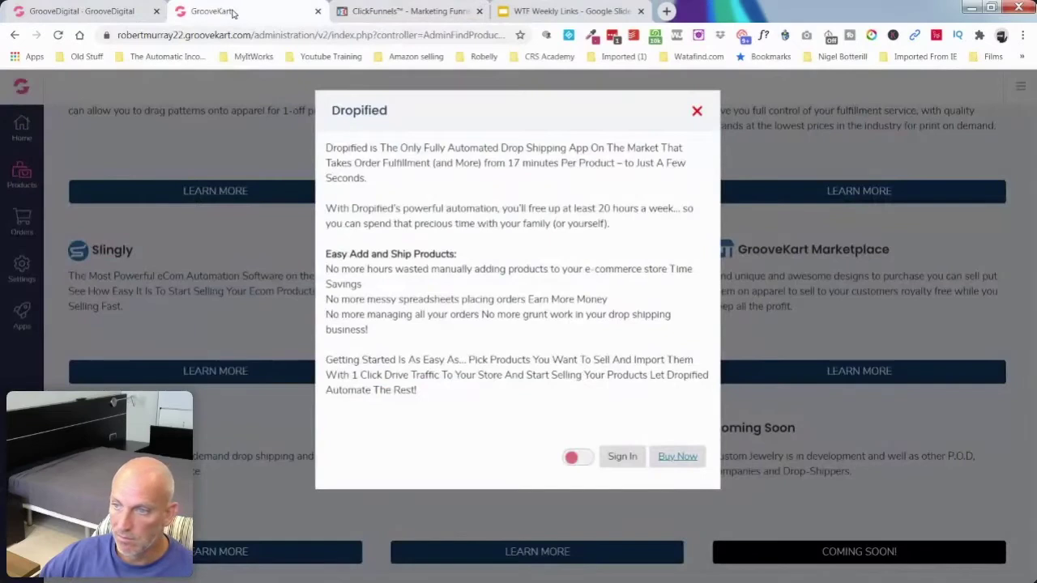
left_click(697, 111)
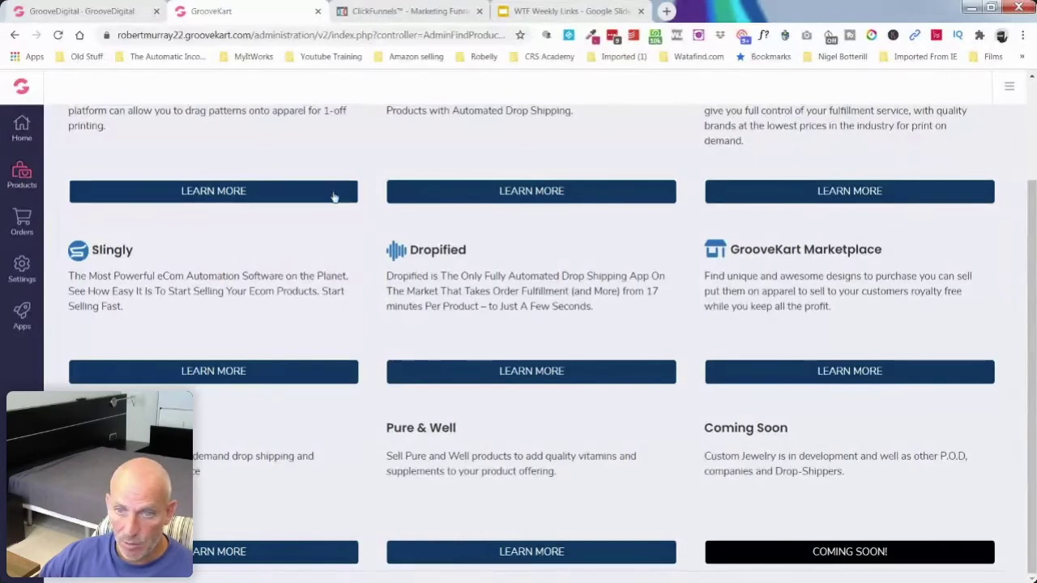
left_click(81, 10)
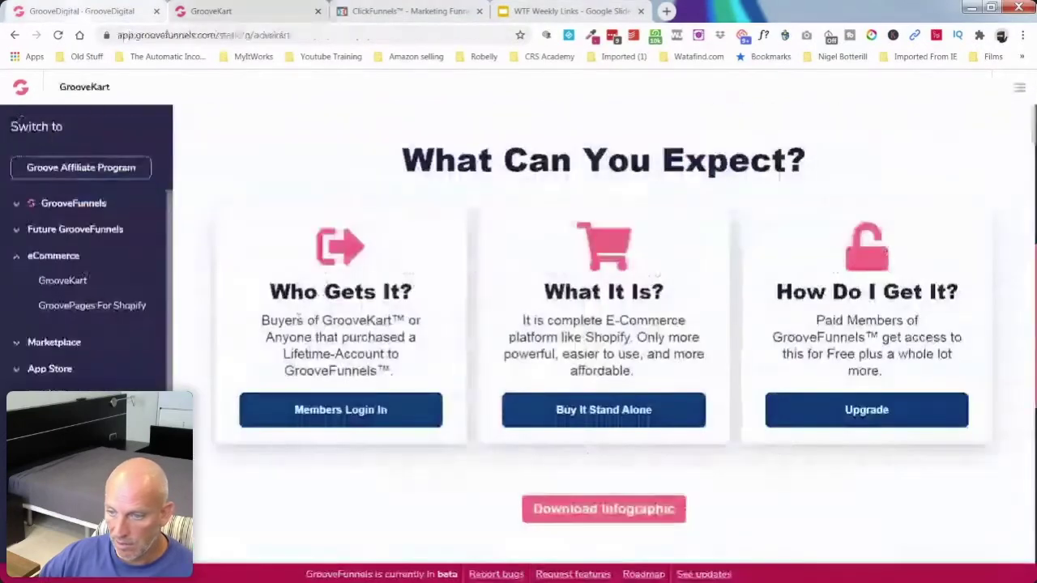
scroll(373, 321, "down", 4)
scroll(373, 321, "up", 3)
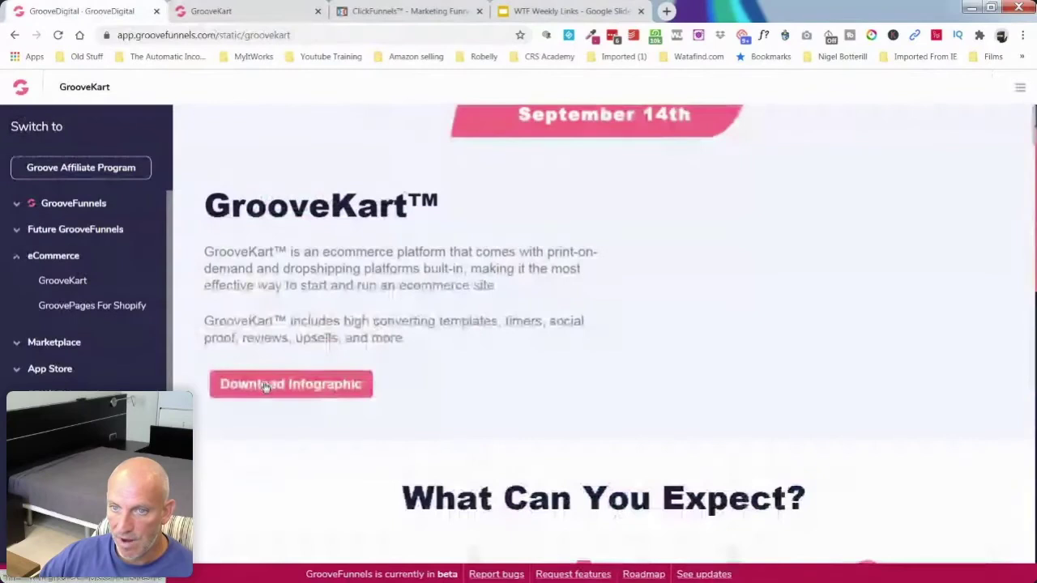
left_click(264, 386)
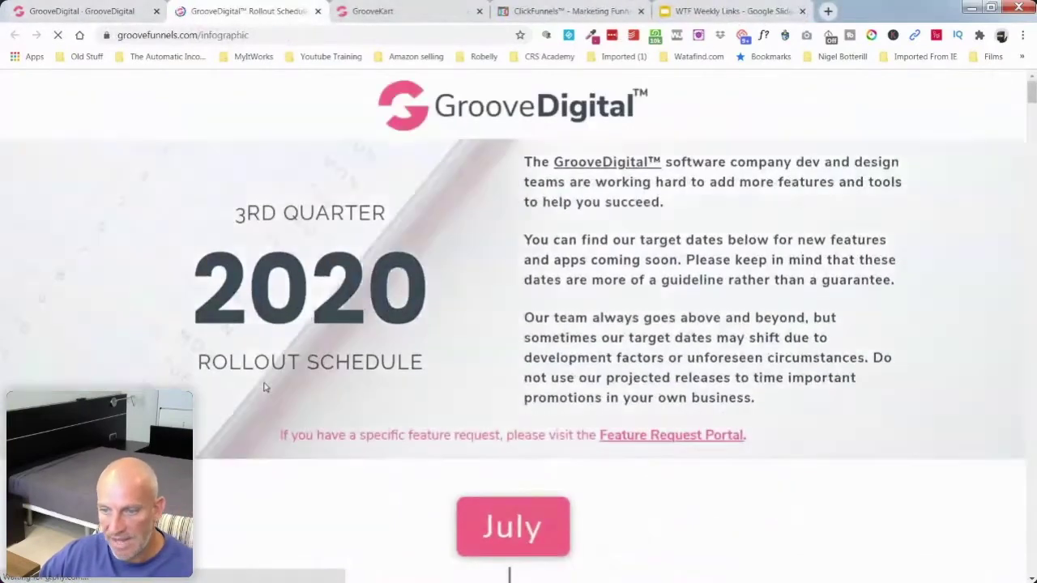
Step: Copy the infographic page address and read through the July and August rollout items
scroll(362, 305, "down", 3)
scroll(362, 304, "down", 3)
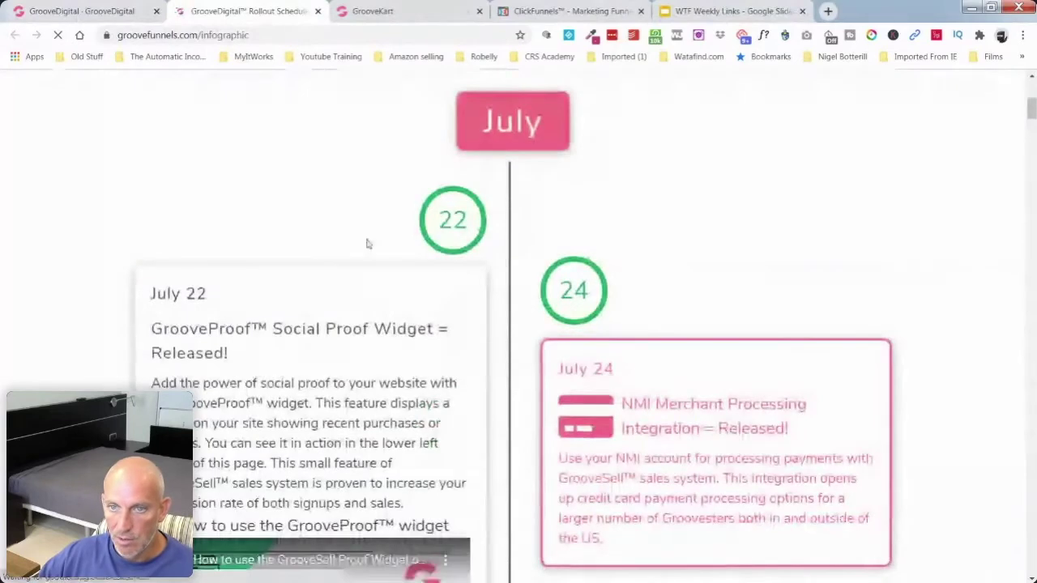
left_click(206, 35)
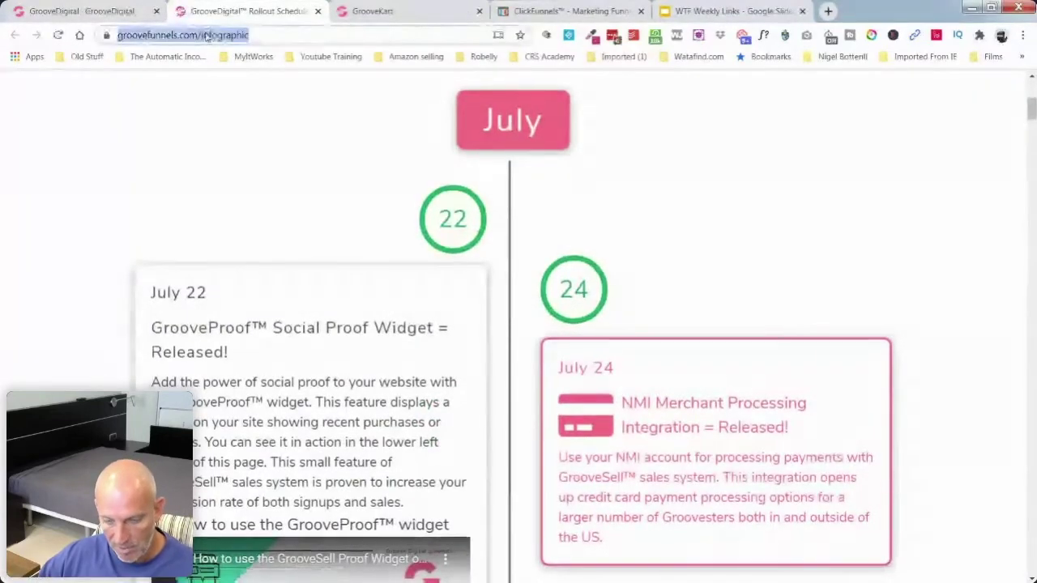
key("alt+Tab")
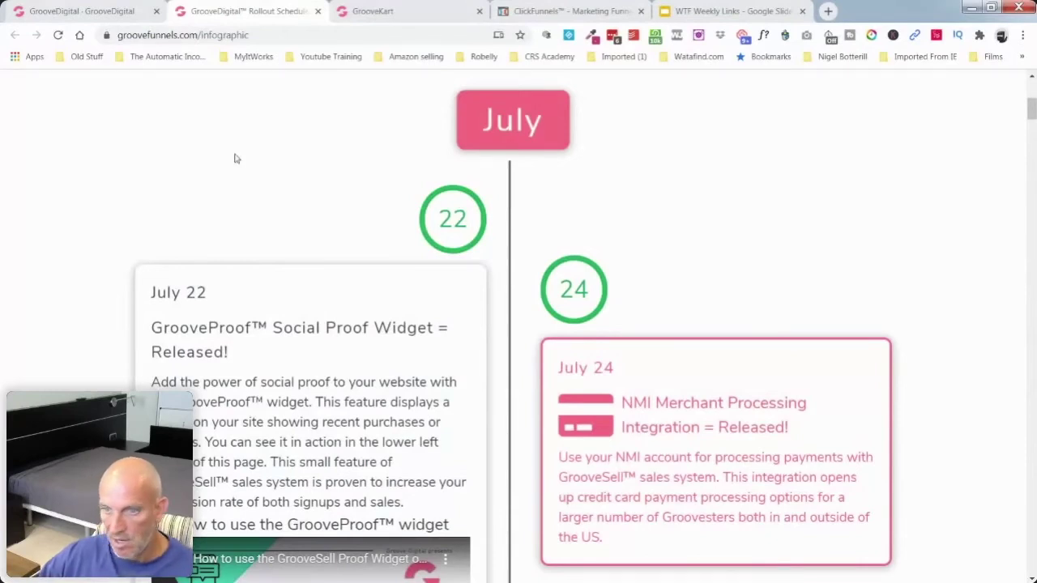
scroll(551, 235, "down", 4)
scroll(545, 247, "down", 15)
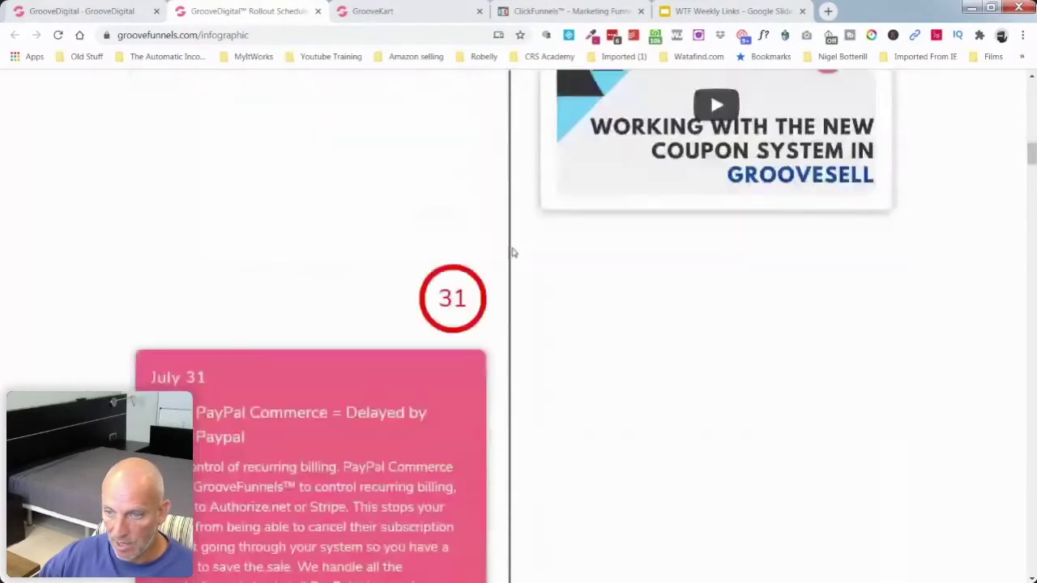
scroll(512, 253, "down", 3)
scroll(512, 253, "down", 3)
scroll(512, 252, "up", 3)
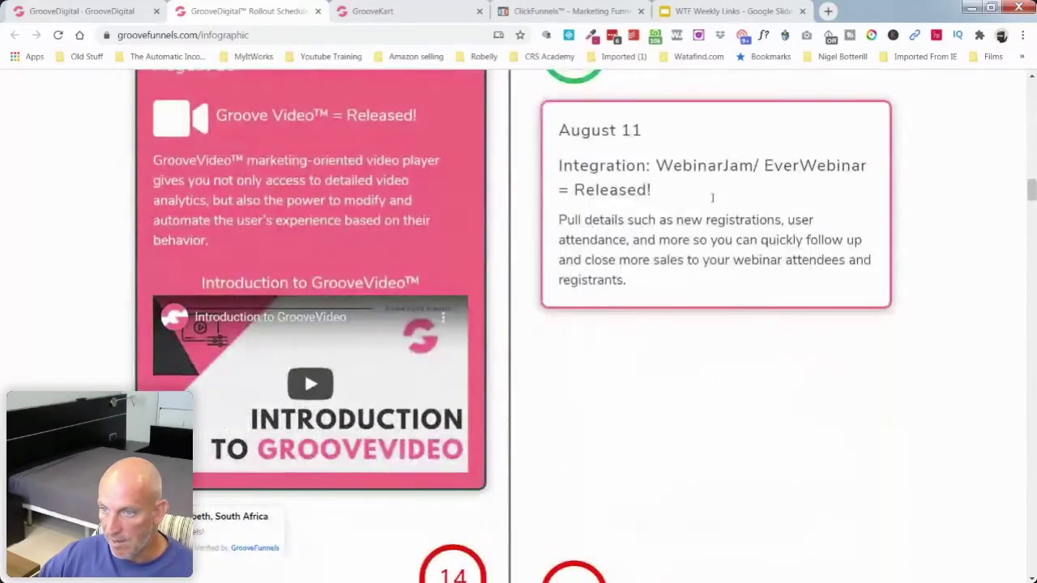
scroll(690, 213, "down", 3)
scroll(624, 220, "down", 3)
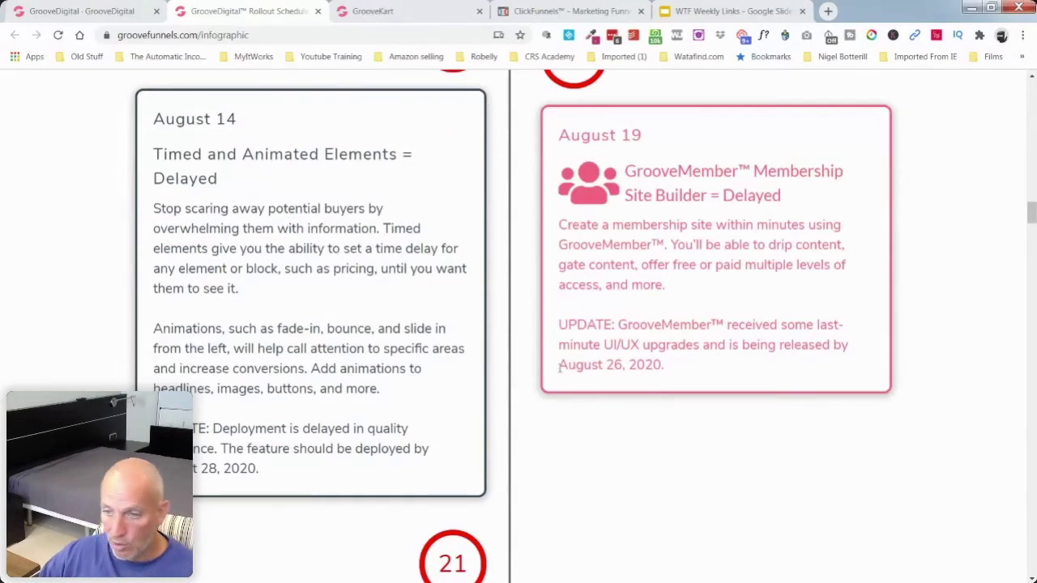
scroll(516, 312, "down", 3)
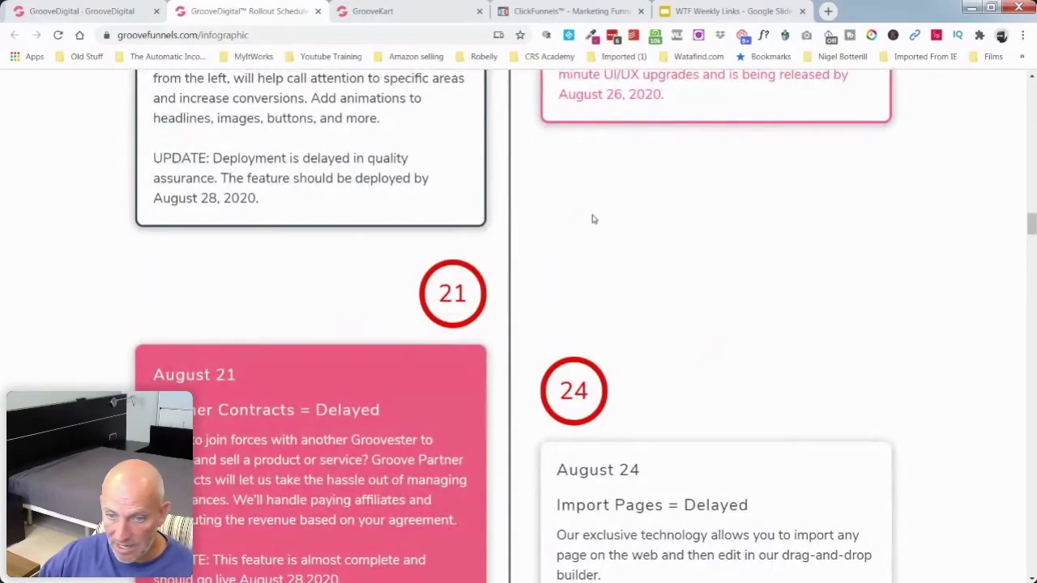
scroll(546, 252, "down", 2)
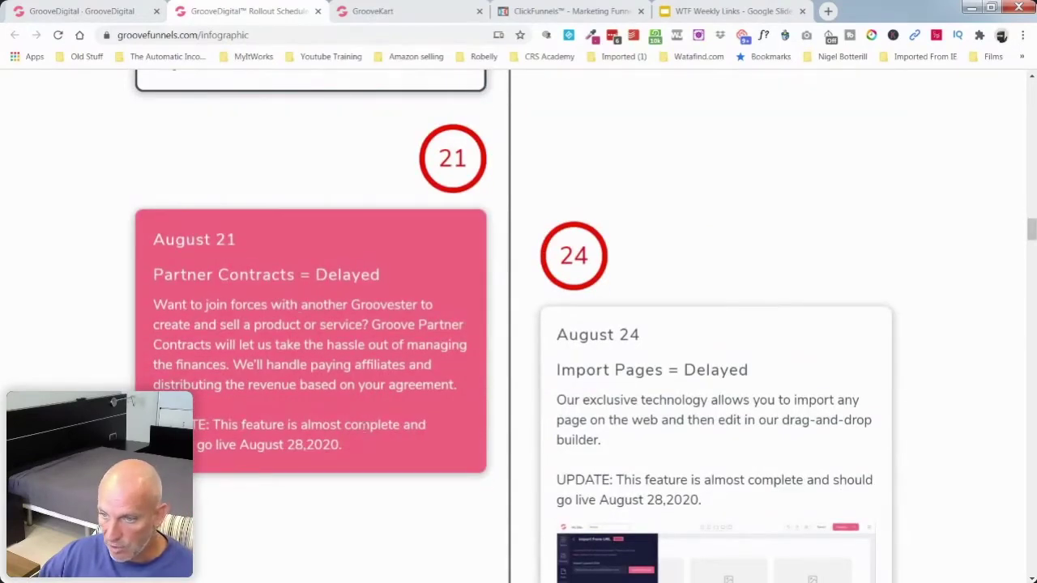
scroll(516, 364, "down", 5)
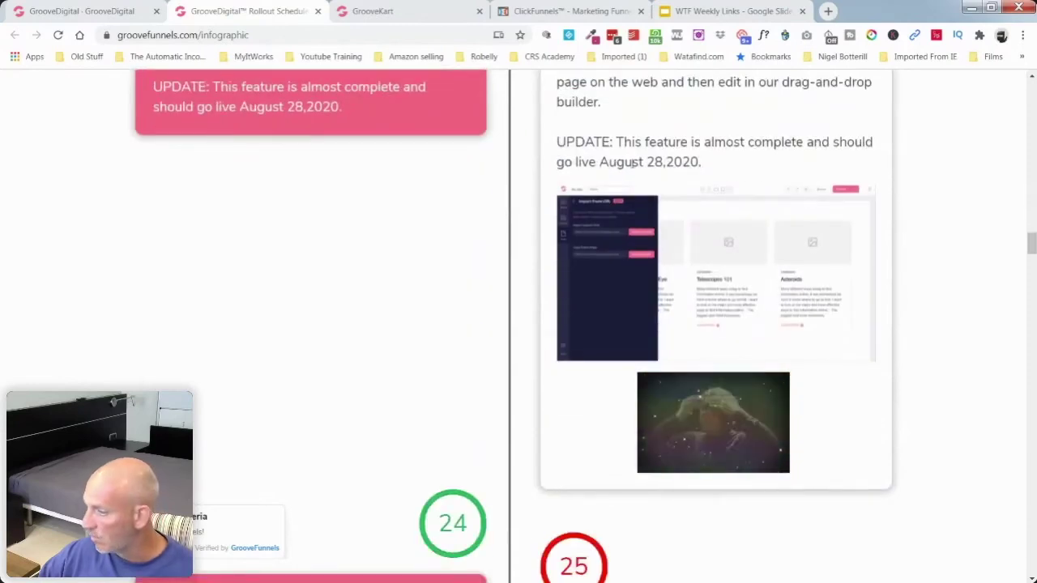
scroll(469, 281, "down", 5)
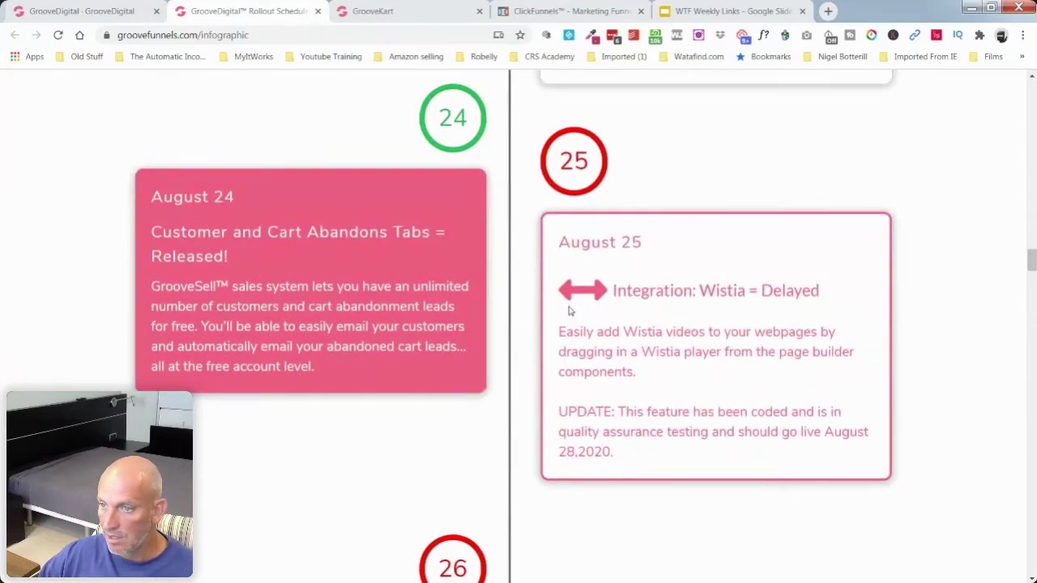
scroll(632, 259, "down", 3)
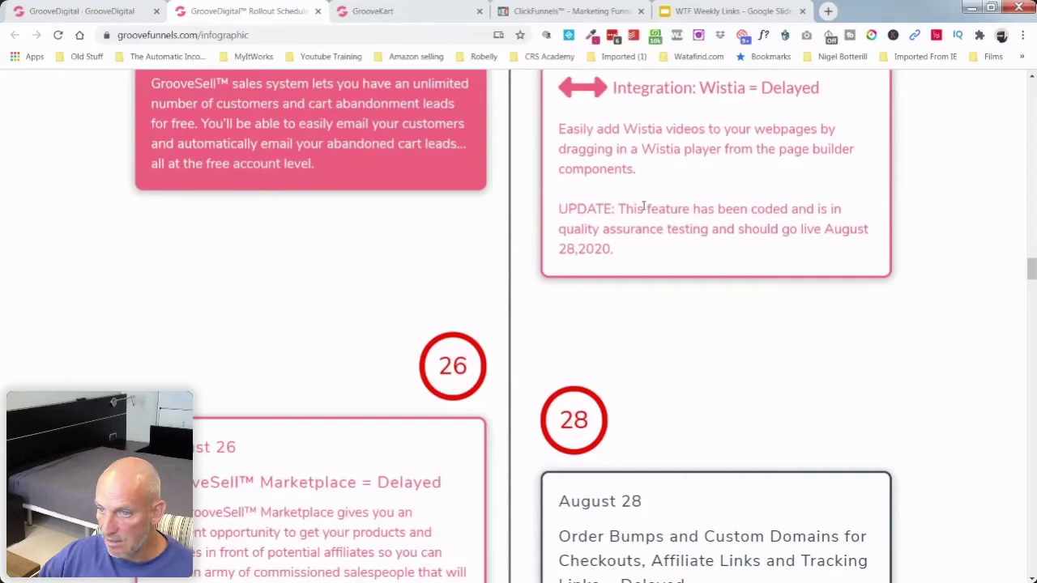
scroll(582, 273, "down", 3)
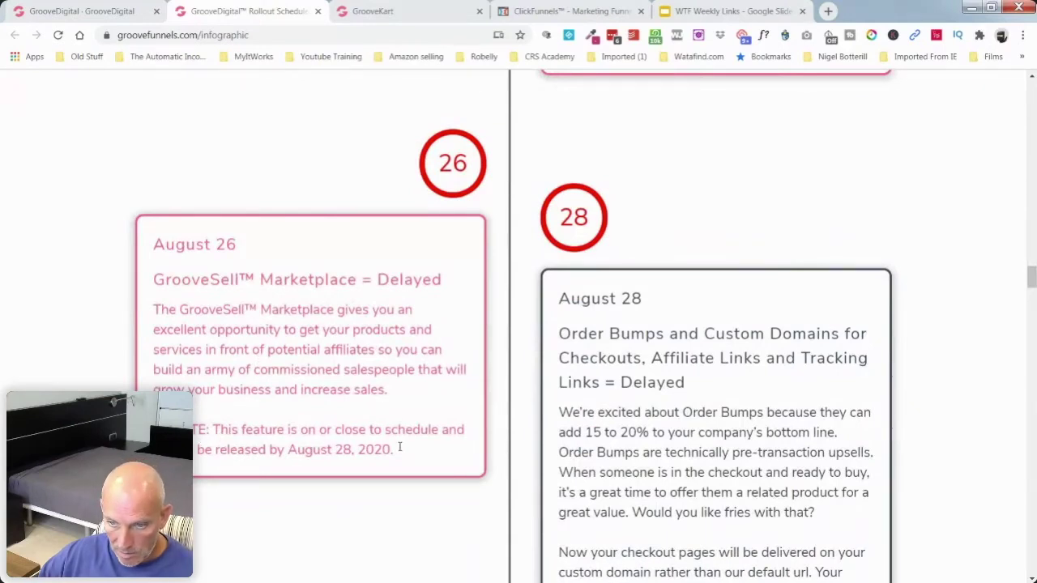
Step: Back in the store admin, view the GrooveKart Marketplace details and open its site
left_click(111, 10)
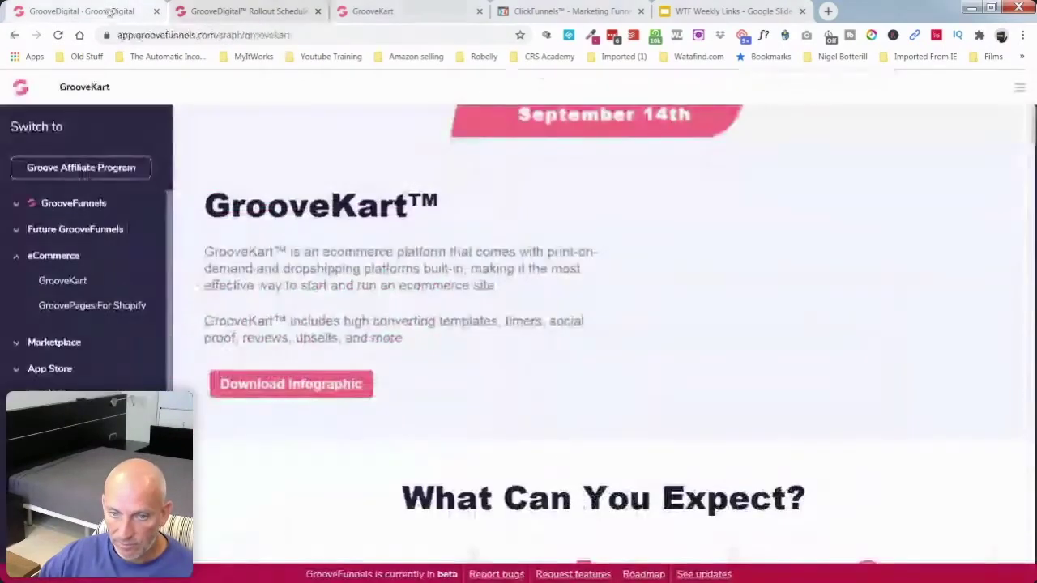
left_click(364, 12)
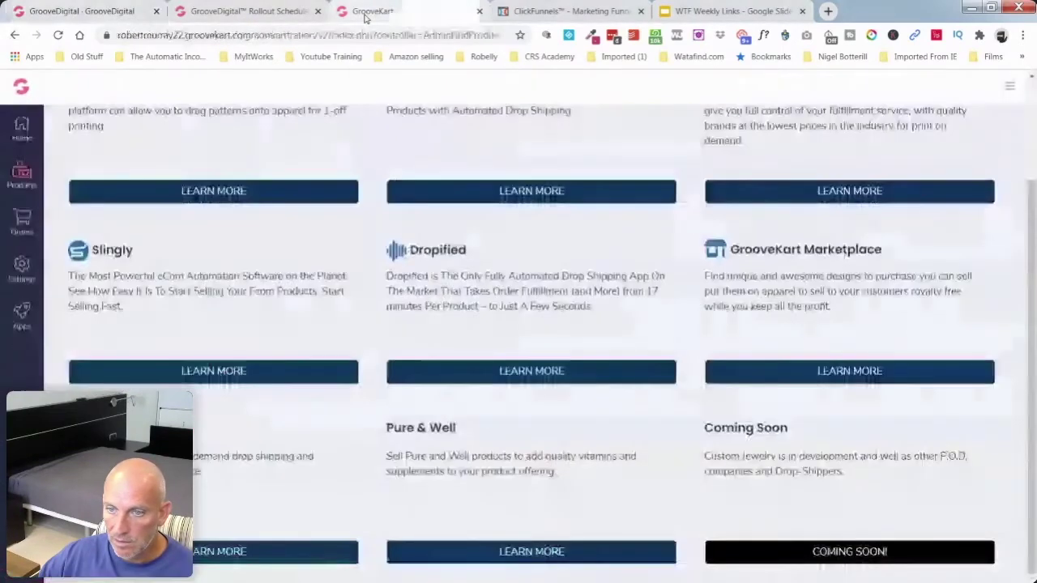
left_click(834, 371)
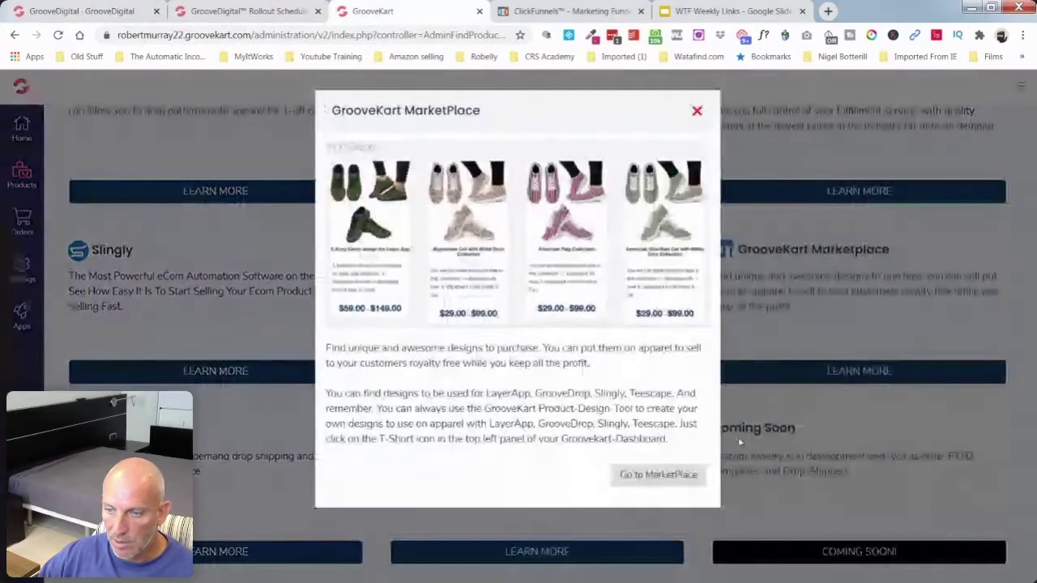
left_click(644, 478)
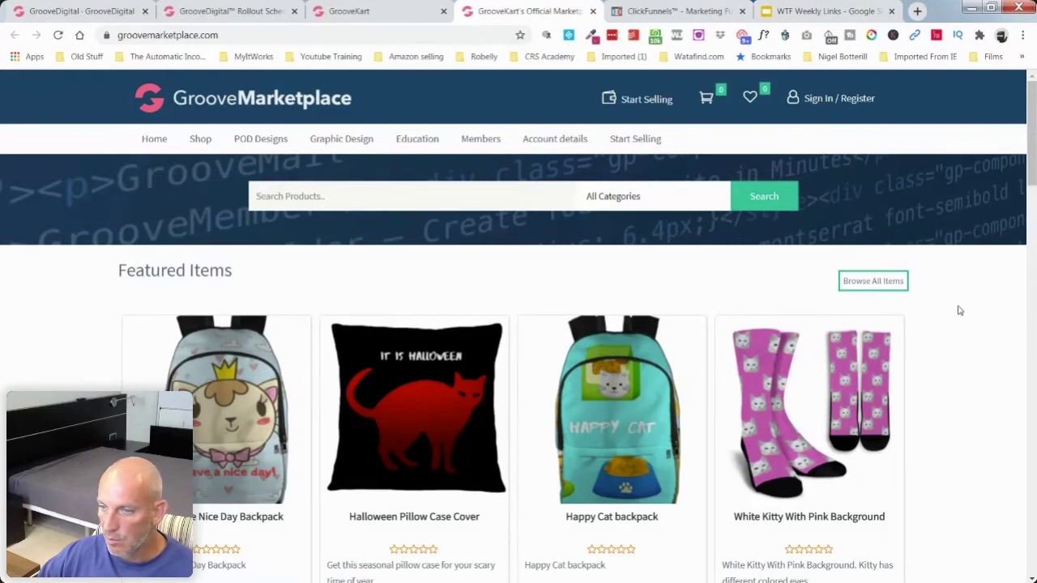
Step: Open the '5 Army Camo design for Layer App' ($59.00–$149.00) from POD Designs, then return to the GrooveKart tab
scroll(959, 310, "down", 6)
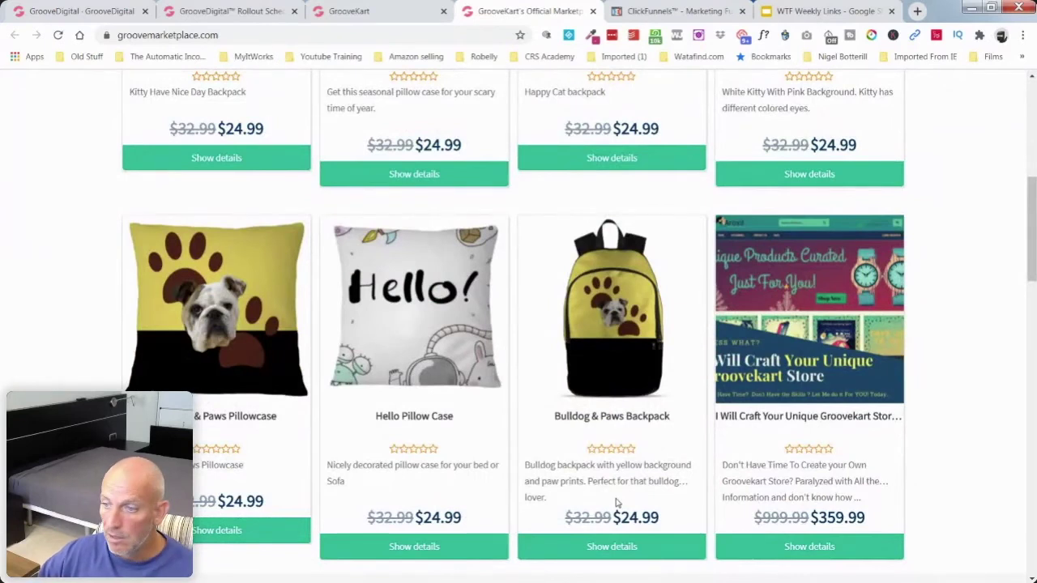
scroll(951, 367, "down", 5)
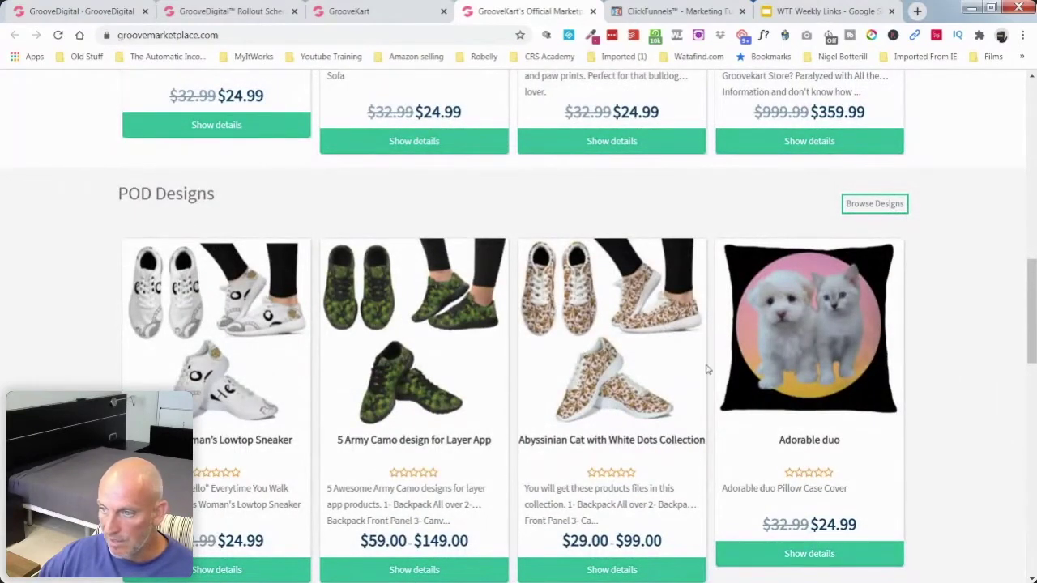
scroll(944, 382, "down", 3)
scroll(945, 384, "down", 3)
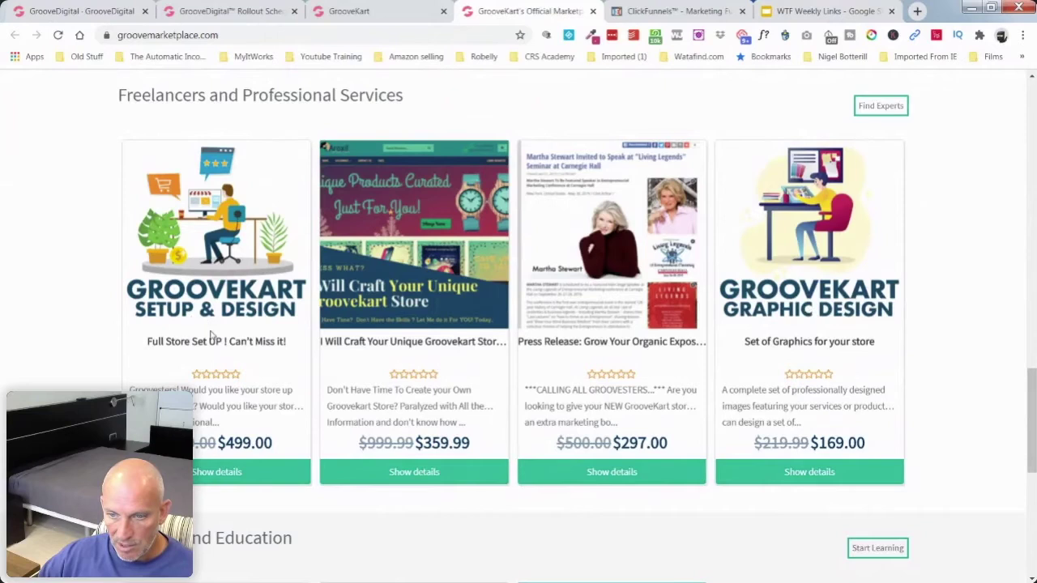
scroll(366, 394, "up", 4)
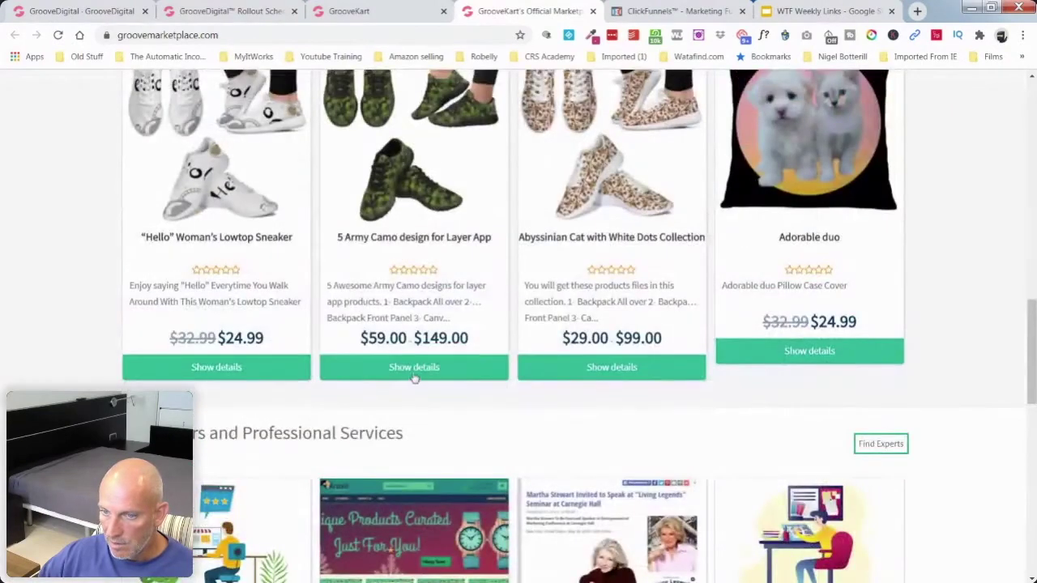
left_click(422, 368)
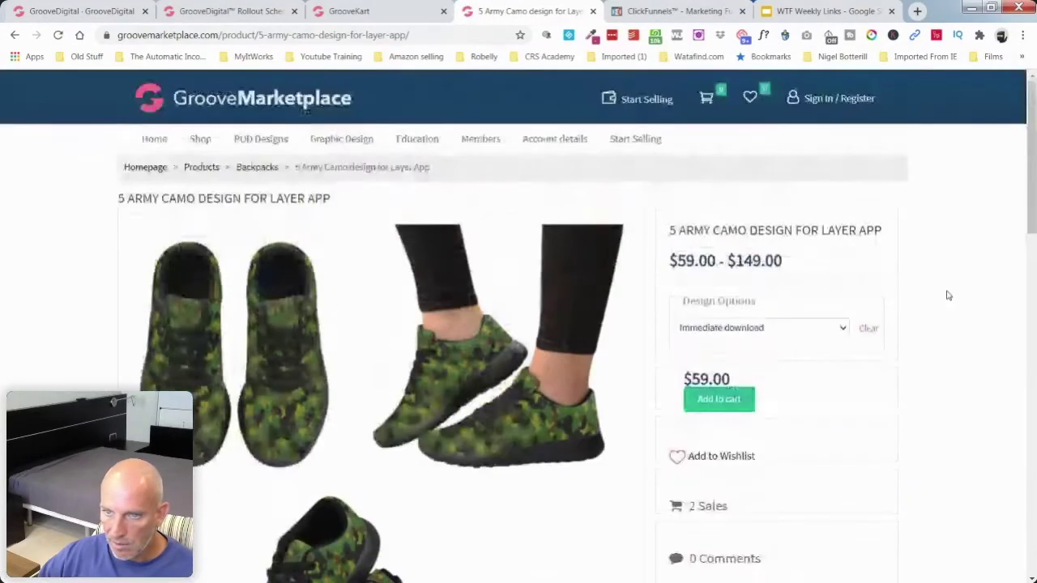
left_click(385, 14)
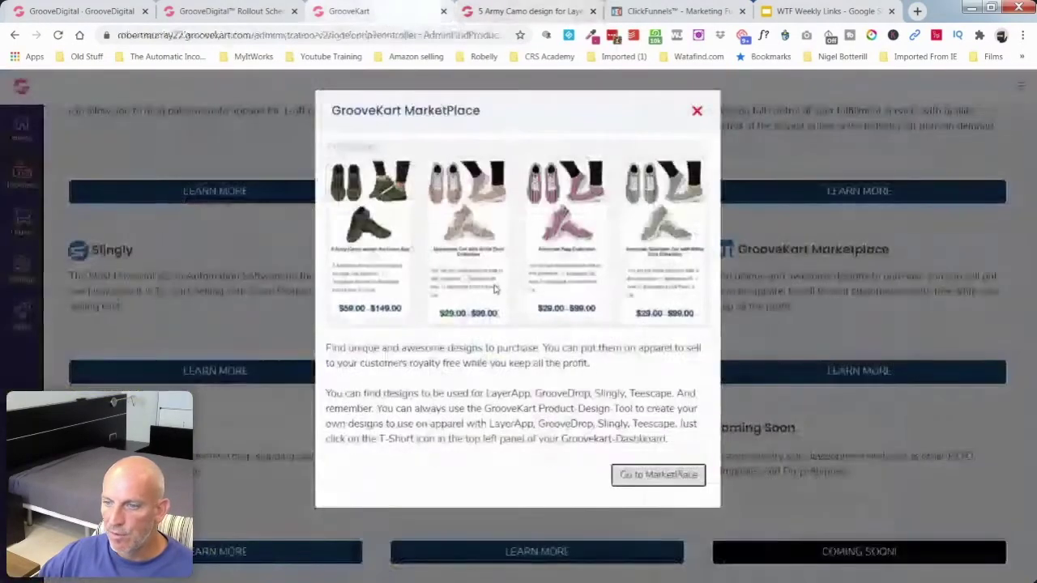
Step: Enable the Printful app, open its configuration page, and open Printful account creation in a new tab
left_click(697, 110)
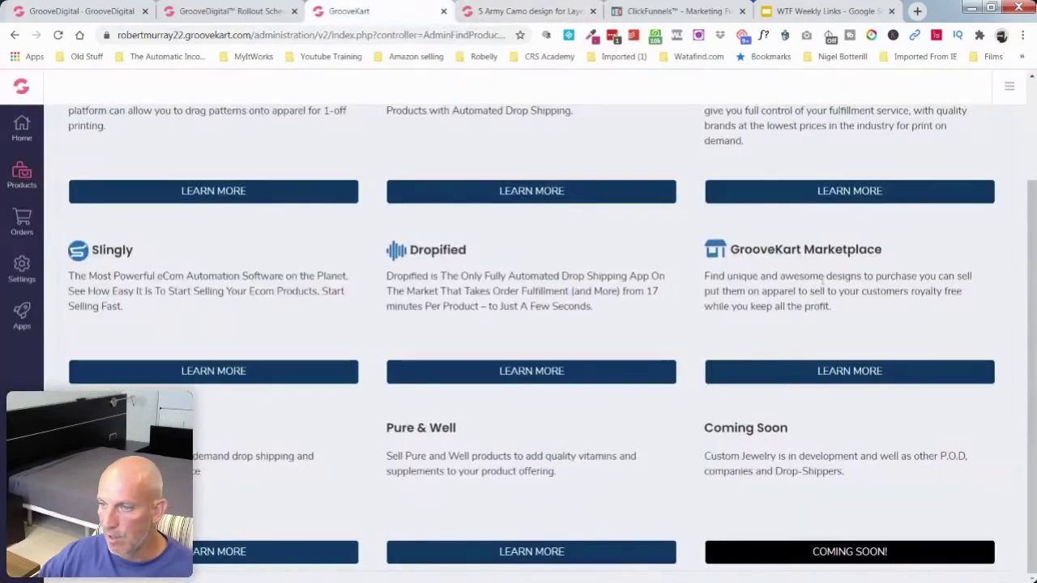
left_click(199, 554)
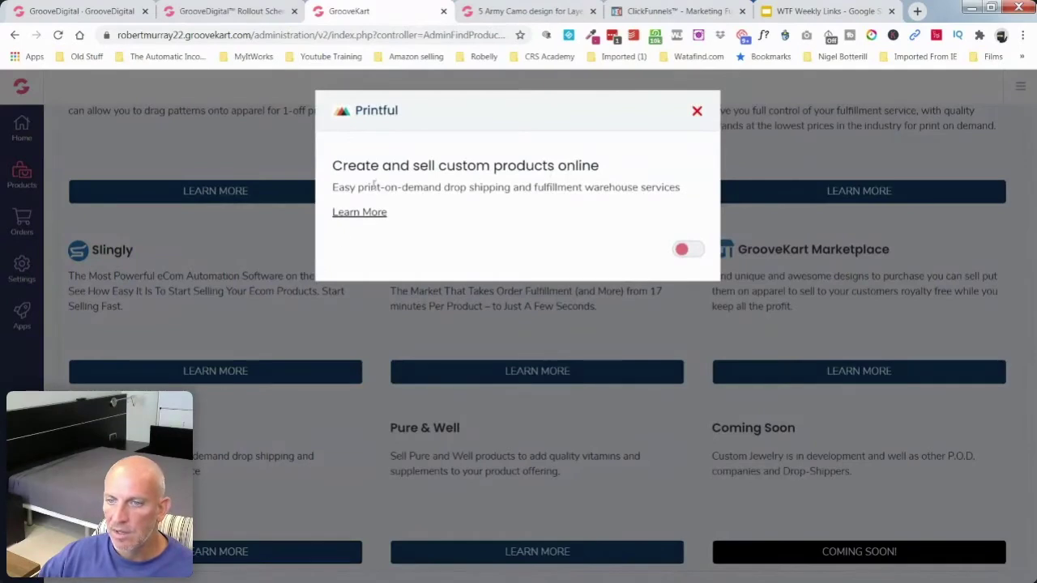
left_click(694, 251)
left_click(677, 249)
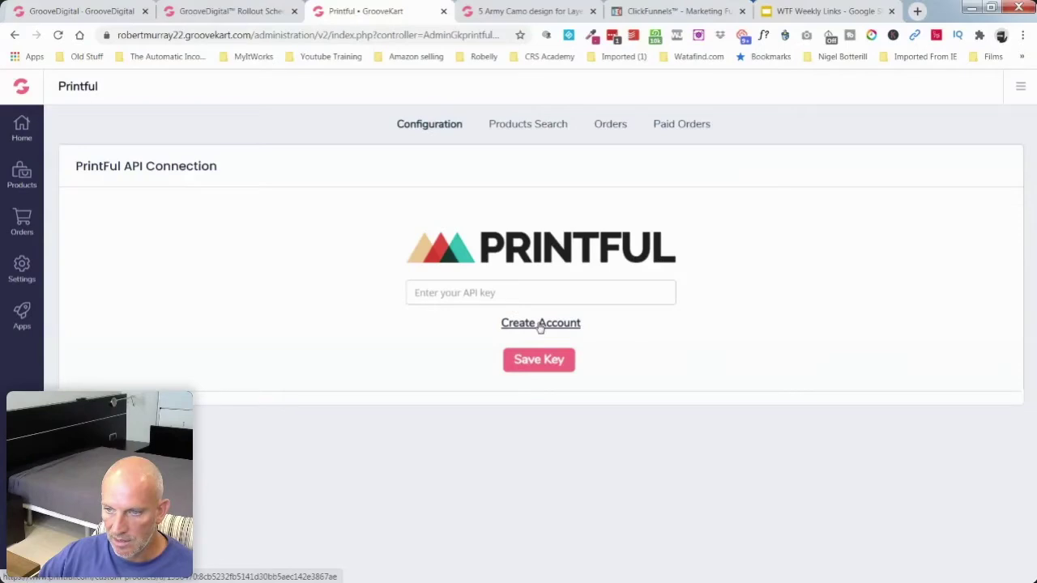
right_click(540, 324)
left_click(567, 333)
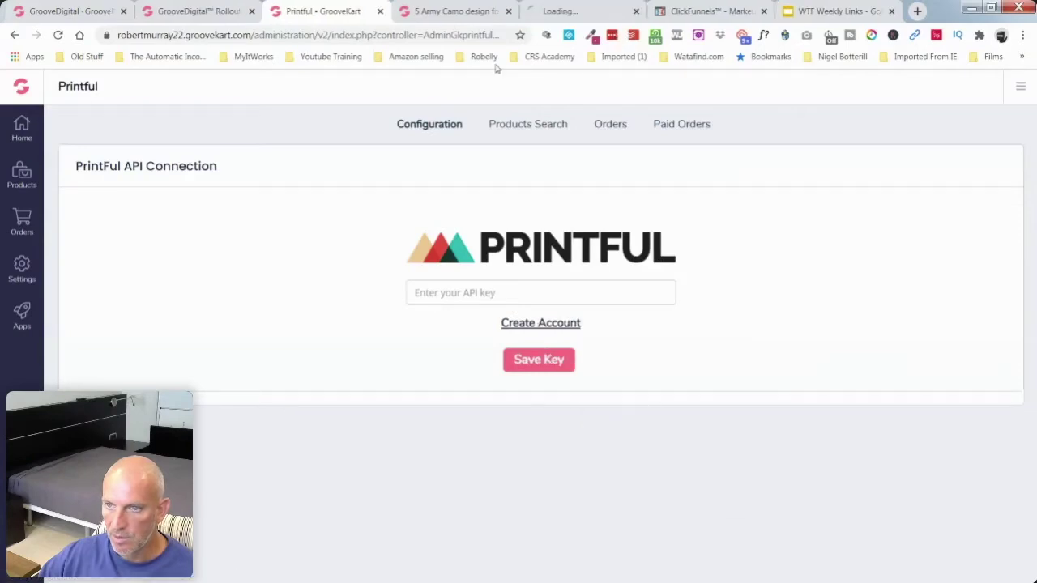
Step: On the new Printful tab, dismiss the translation offer and accept all cookies
left_click(486, 16)
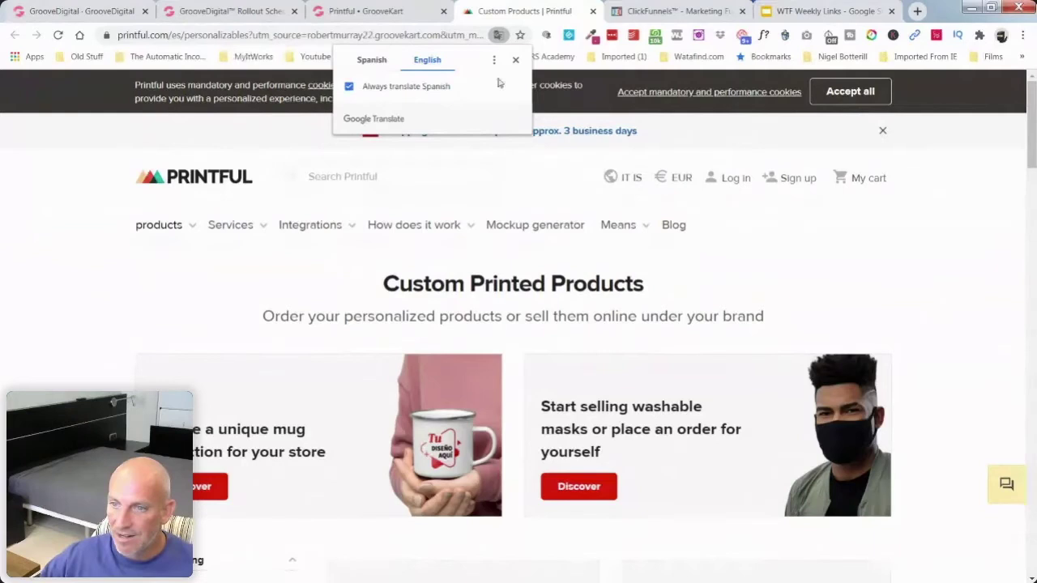
left_click(515, 60)
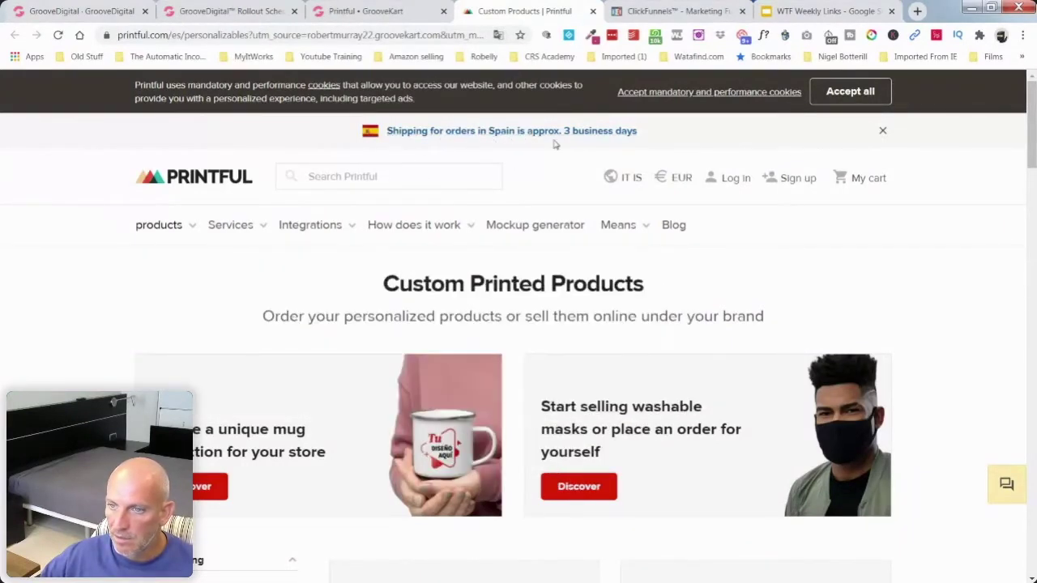
left_click(856, 94)
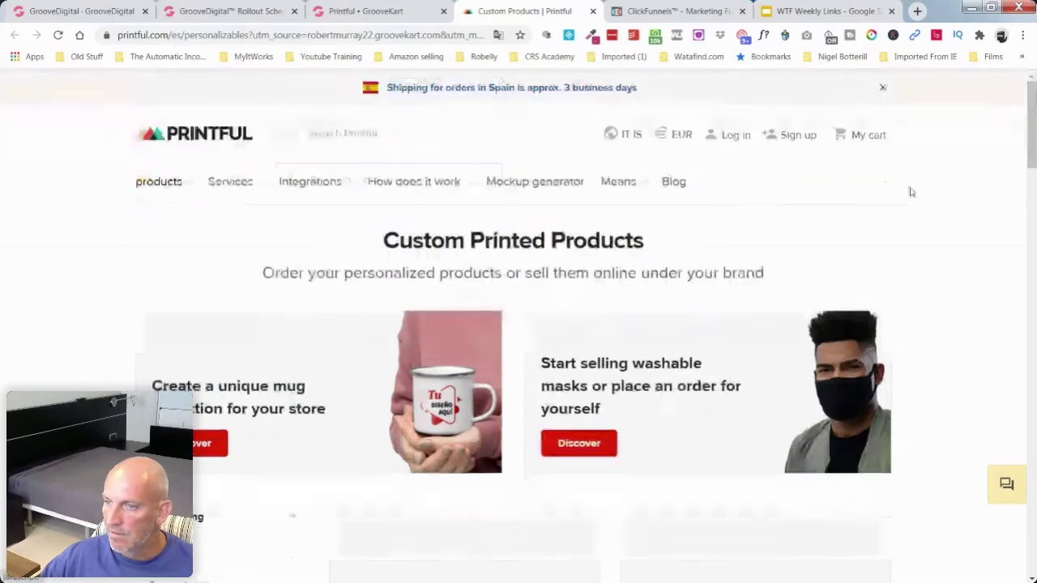
Step: Browse the custom product categories, check the GrooveKart API key page, and return to Printful
scroll(973, 244, "down", 3)
scroll(975, 246, "down", 4)
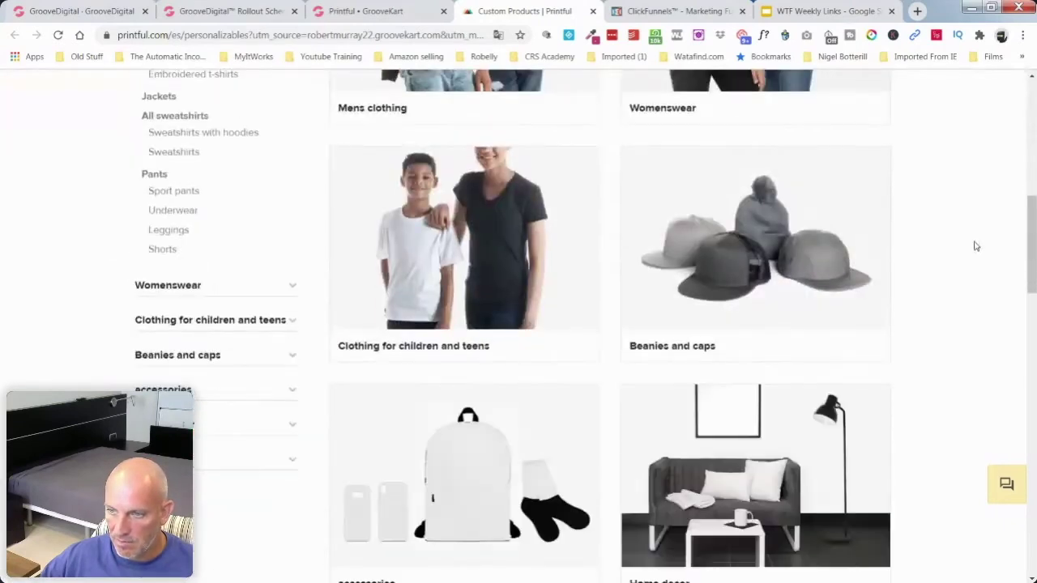
scroll(973, 258, "up", 4)
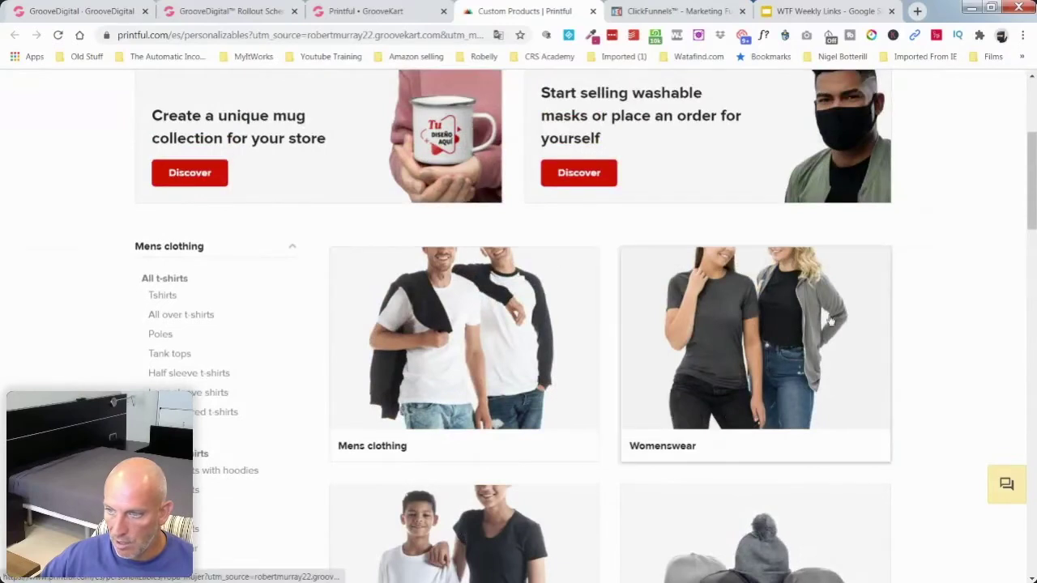
scroll(866, 317, "down", 4)
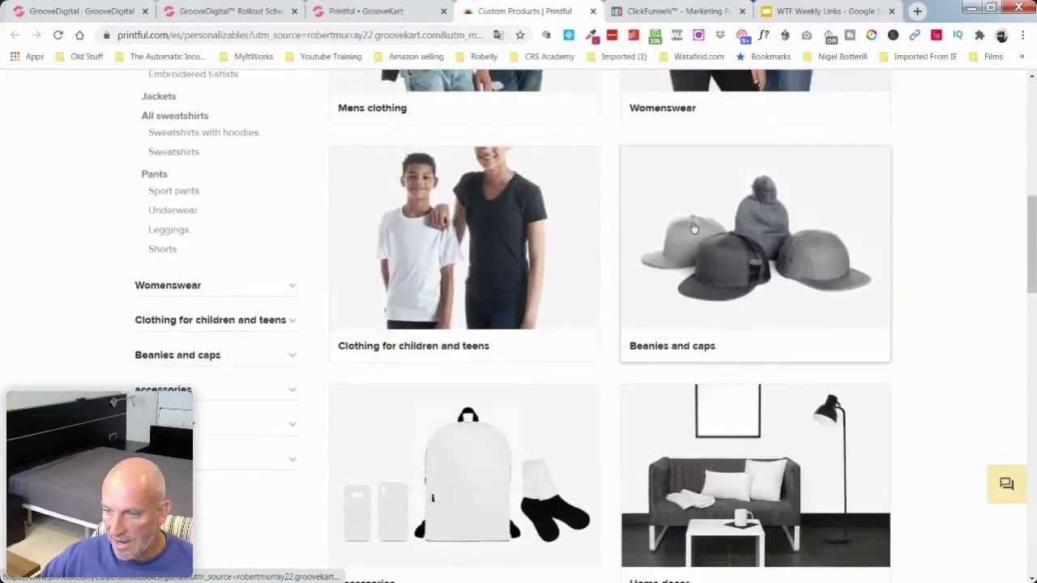
scroll(442, 239, "down", 3)
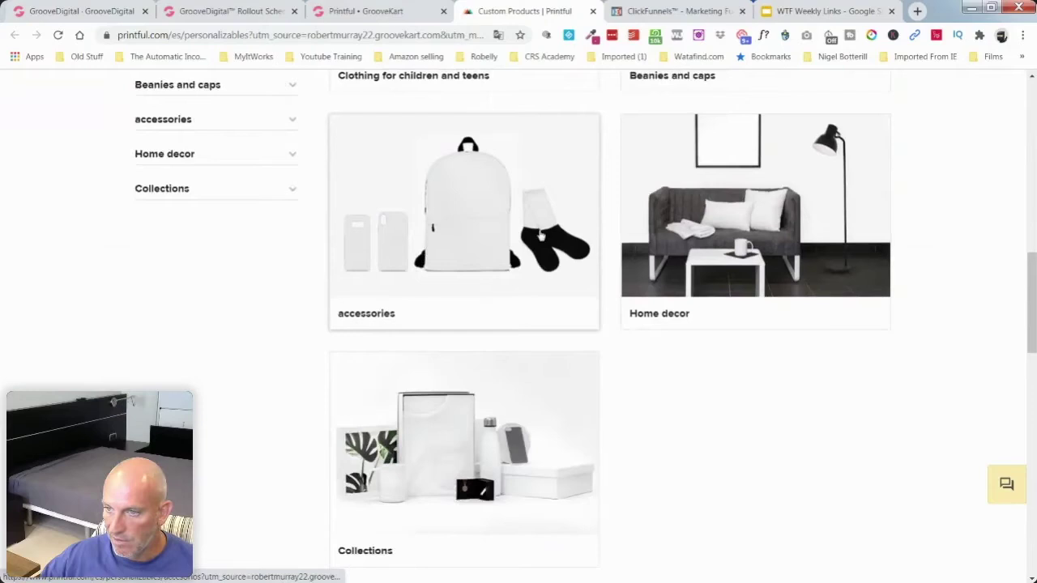
scroll(755, 233, "down", 2)
scroll(910, 253, "up", 8)
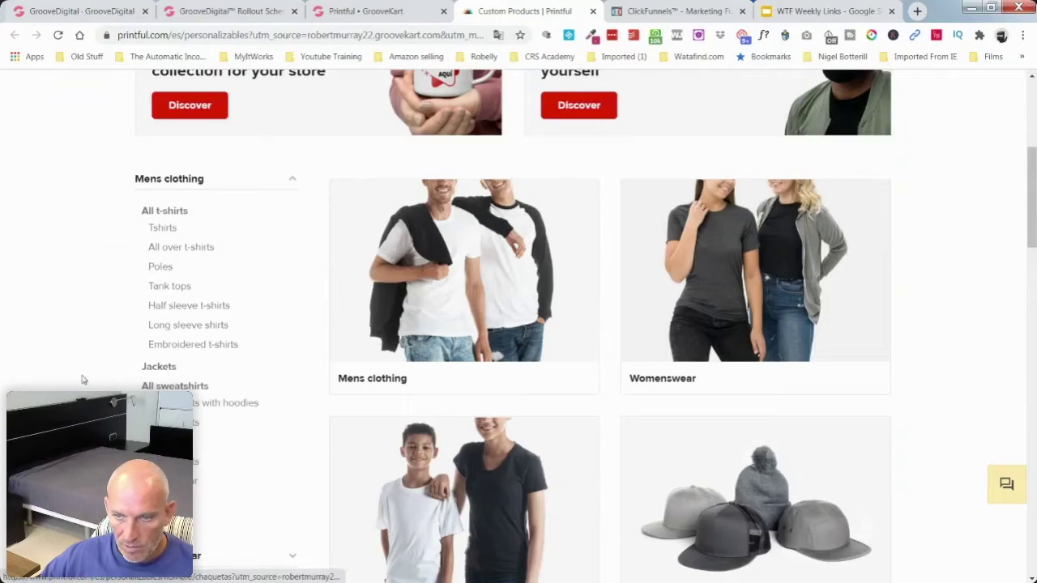
scroll(84, 378, "down", 3)
scroll(83, 377, "up", 6)
left_click(359, 13)
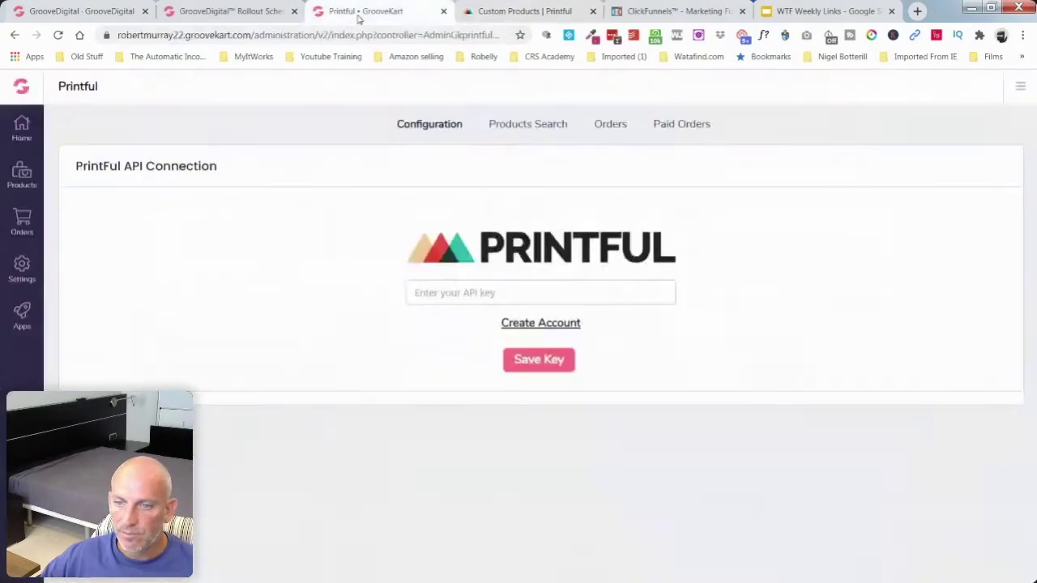
left_click(512, 11)
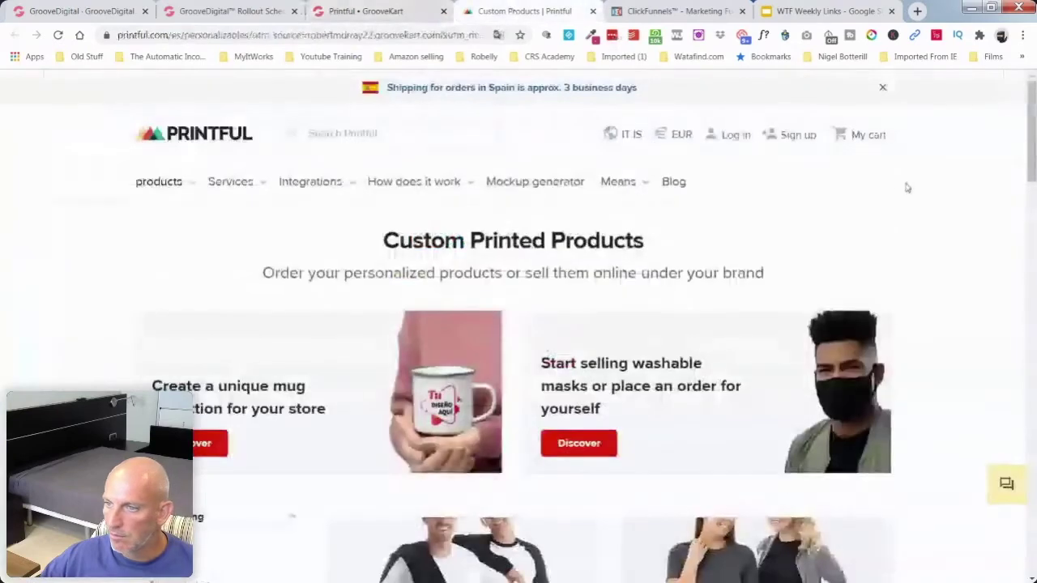
Step: Sign up for a Printful account with the saved name and e-mail and a generated password
left_click(795, 138)
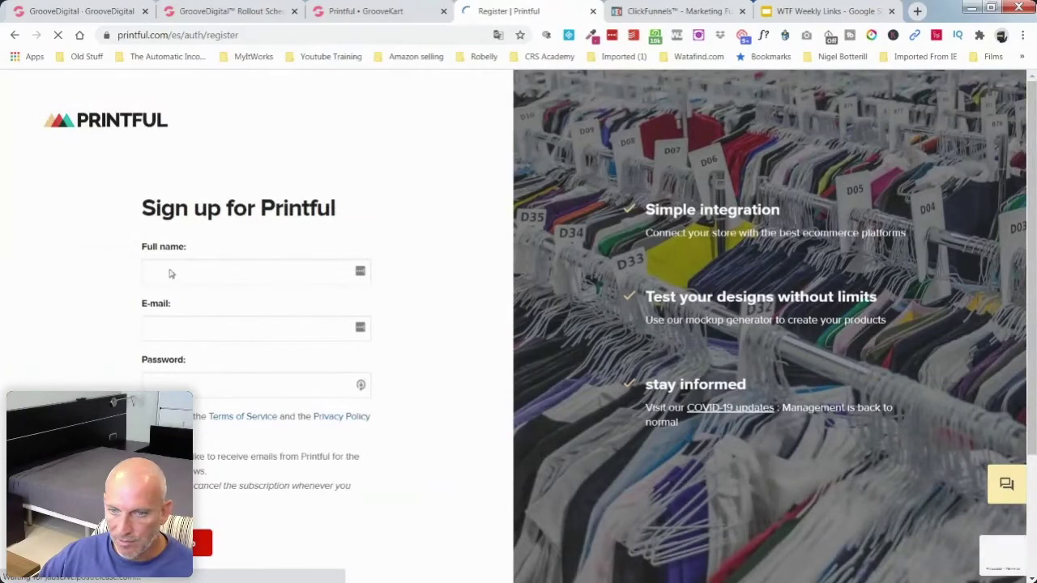
left_click(167, 271)
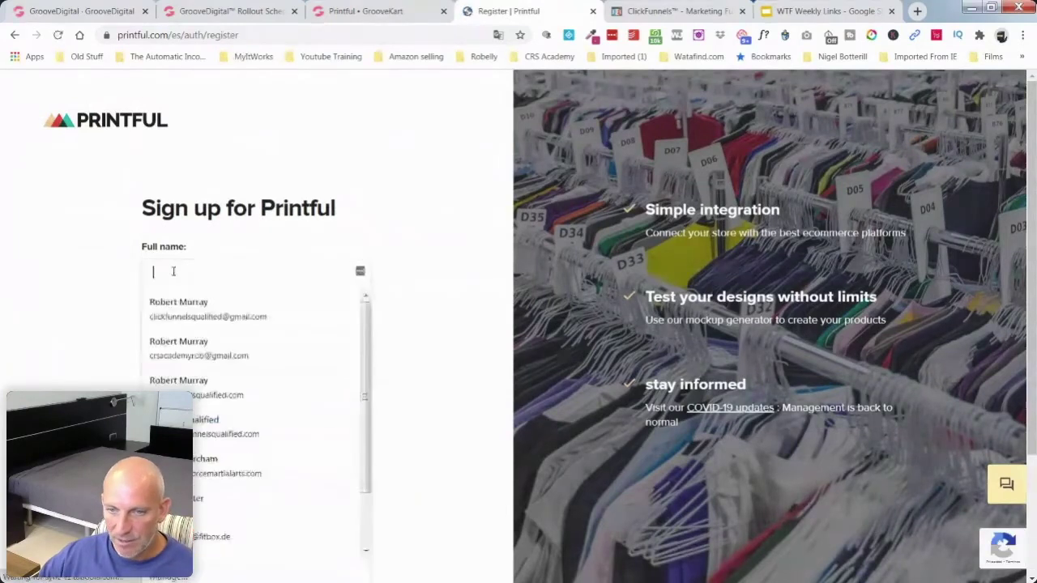
left_click(200, 312)
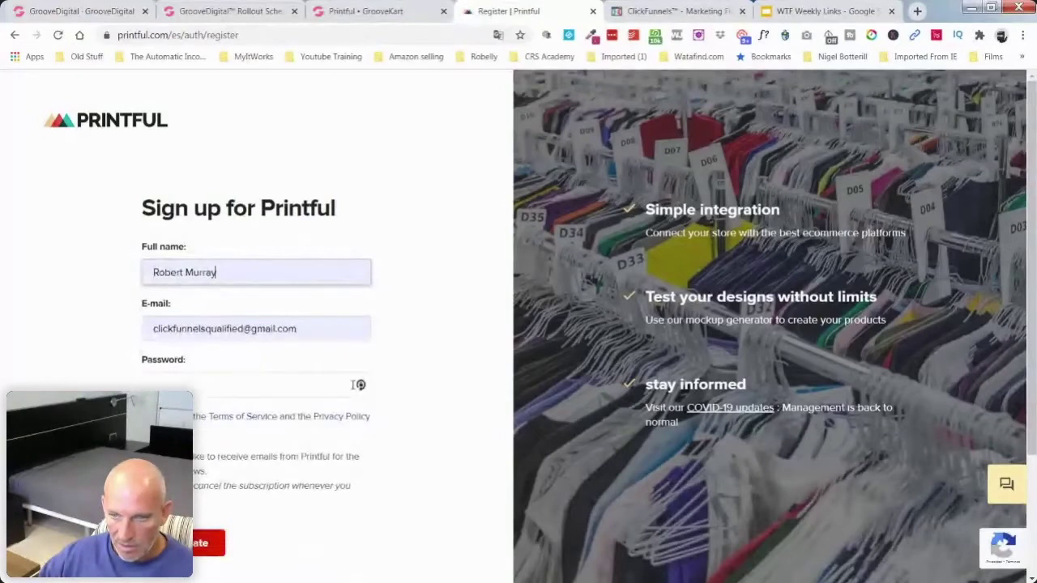
left_click(359, 384)
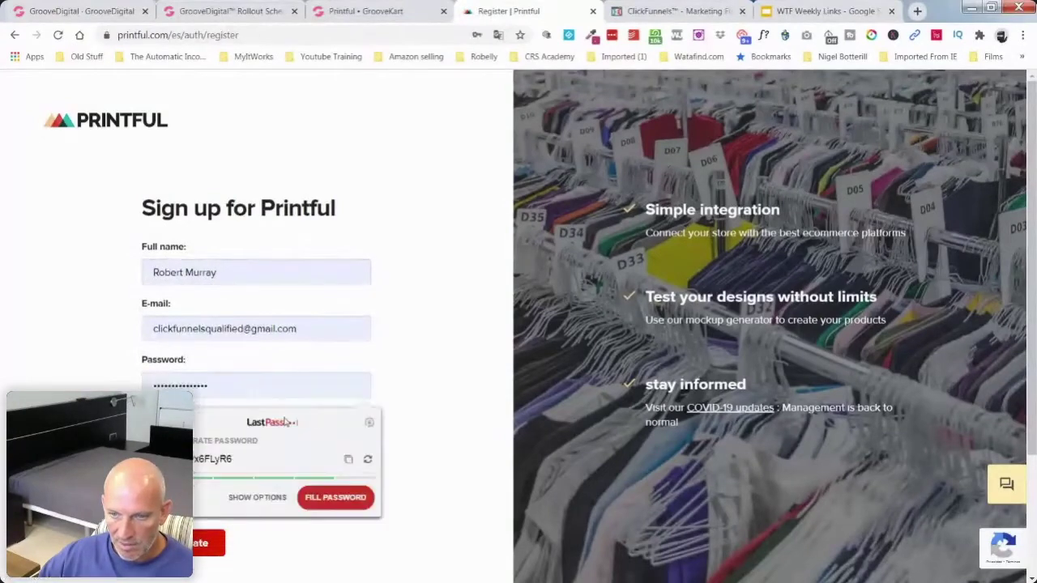
left_click(330, 497)
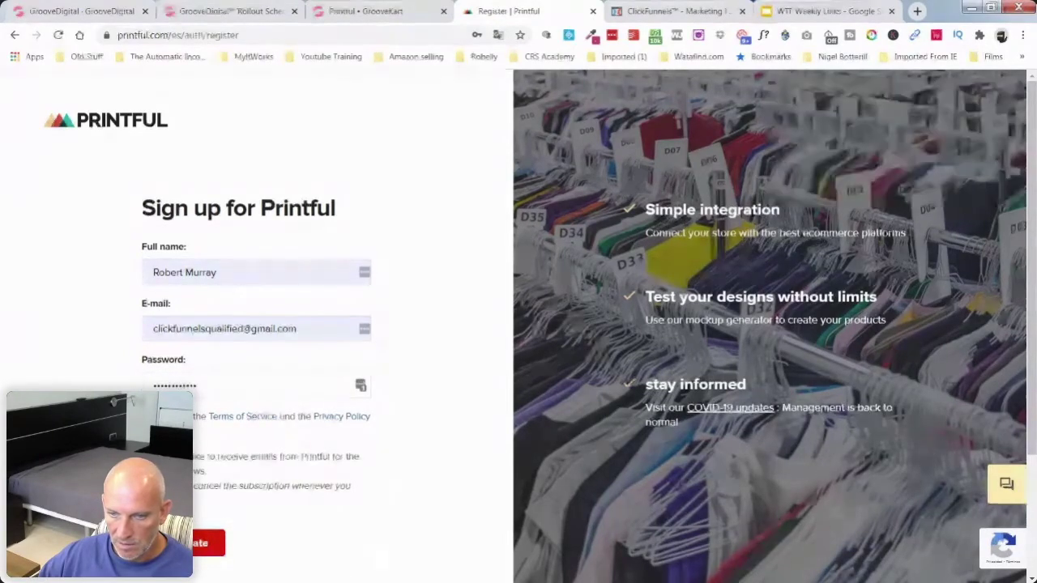
left_click(209, 543)
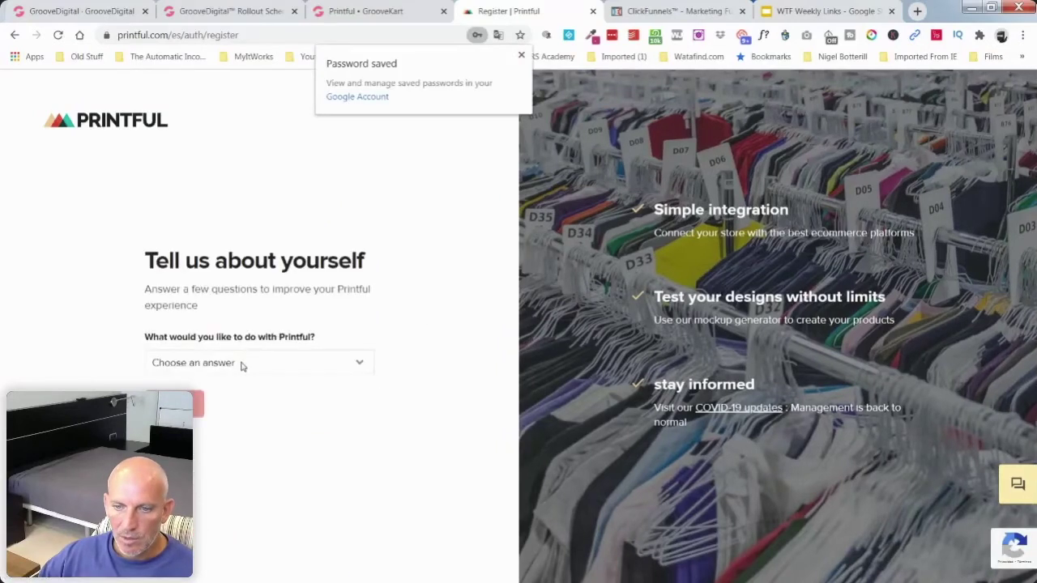
Step: Answer onboarding: grow an existing store, platform Other, income < € 1,000 (I'm starting), and submit
left_click(241, 366)
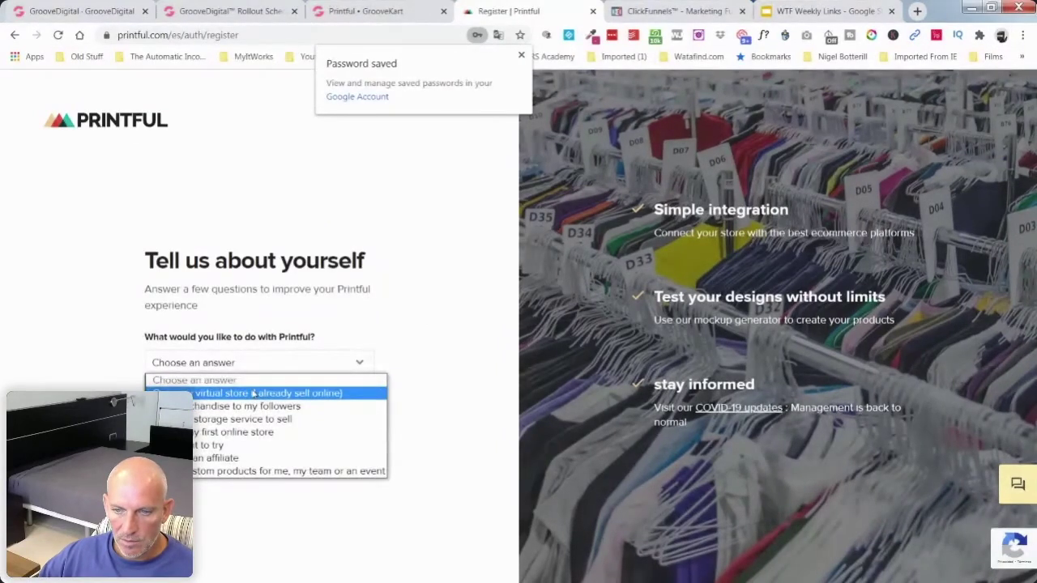
left_click(253, 393)
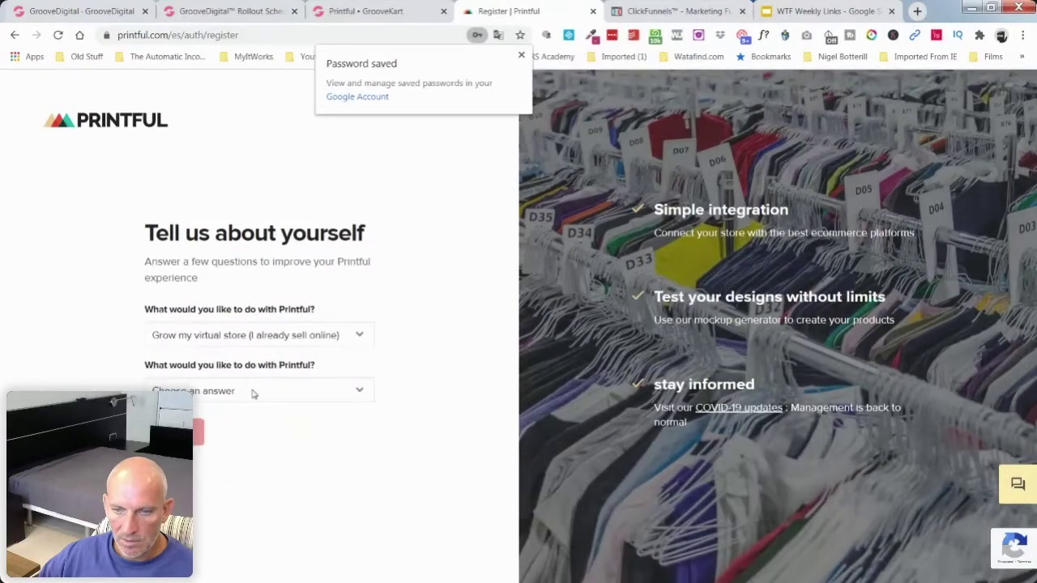
left_click(252, 392)
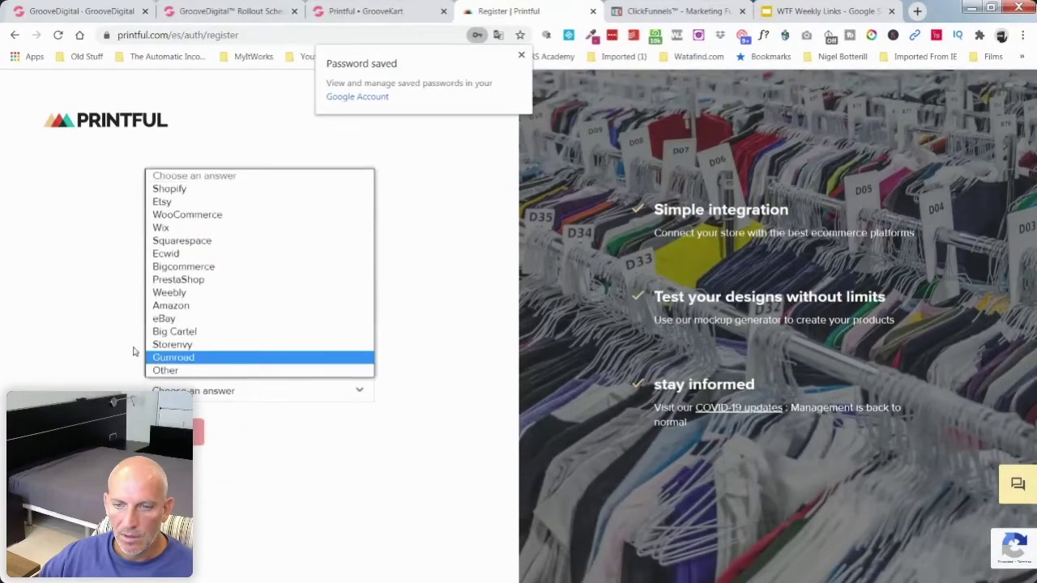
left_click(109, 340)
left_click(268, 389)
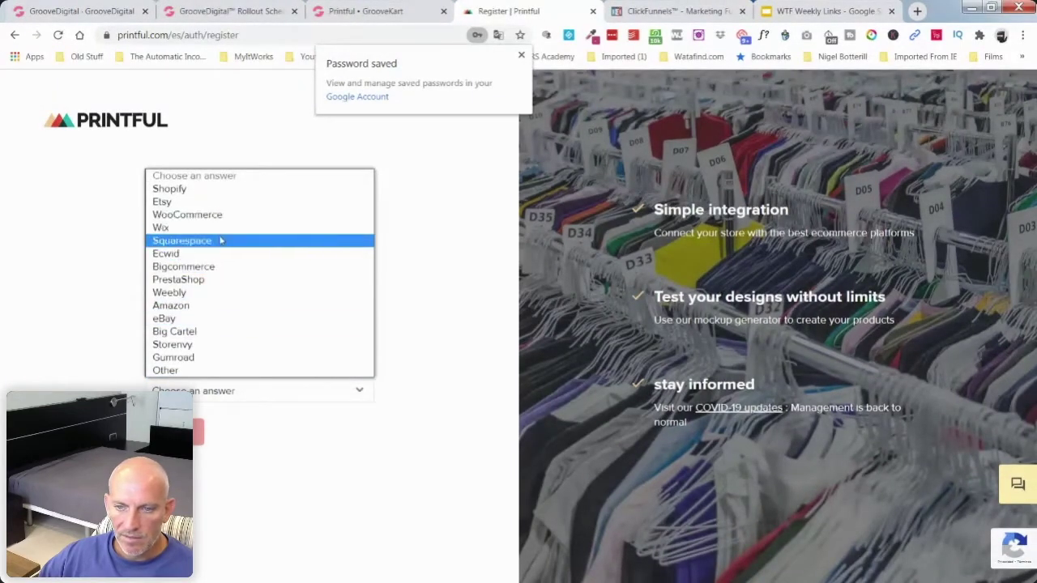
left_click(246, 370)
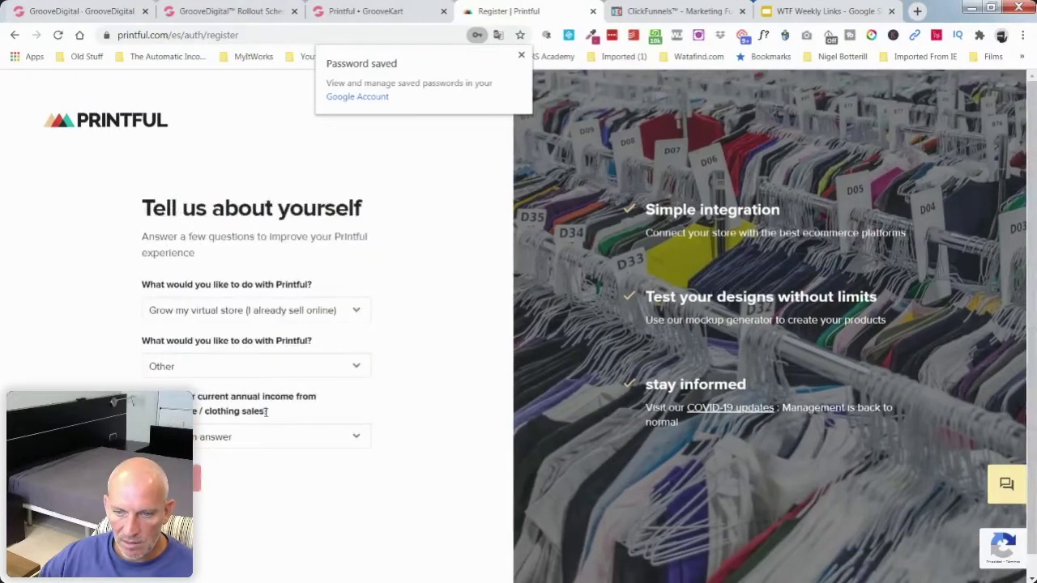
left_click(354, 438)
left_click(299, 468)
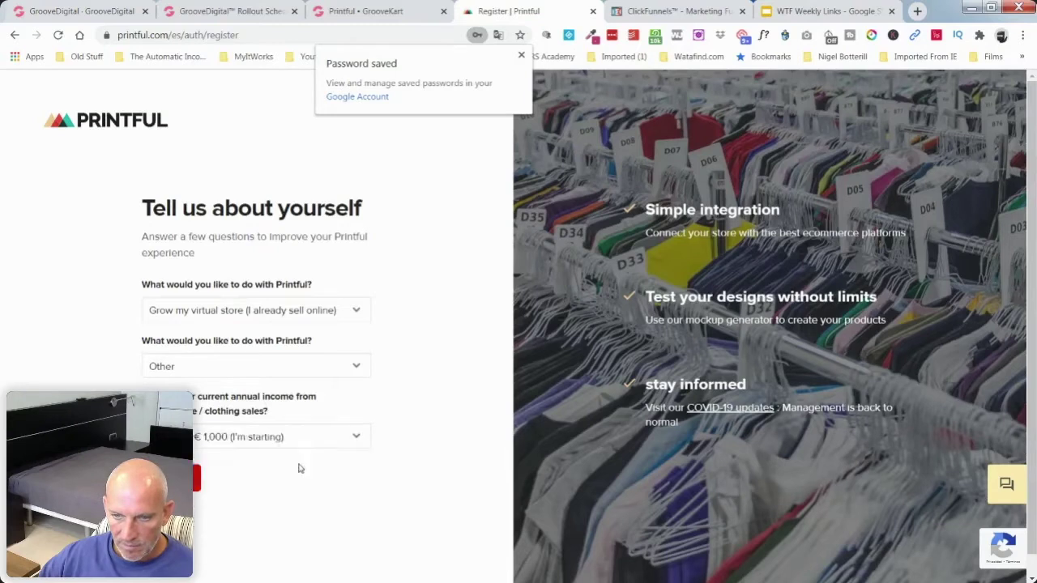
left_click(187, 478)
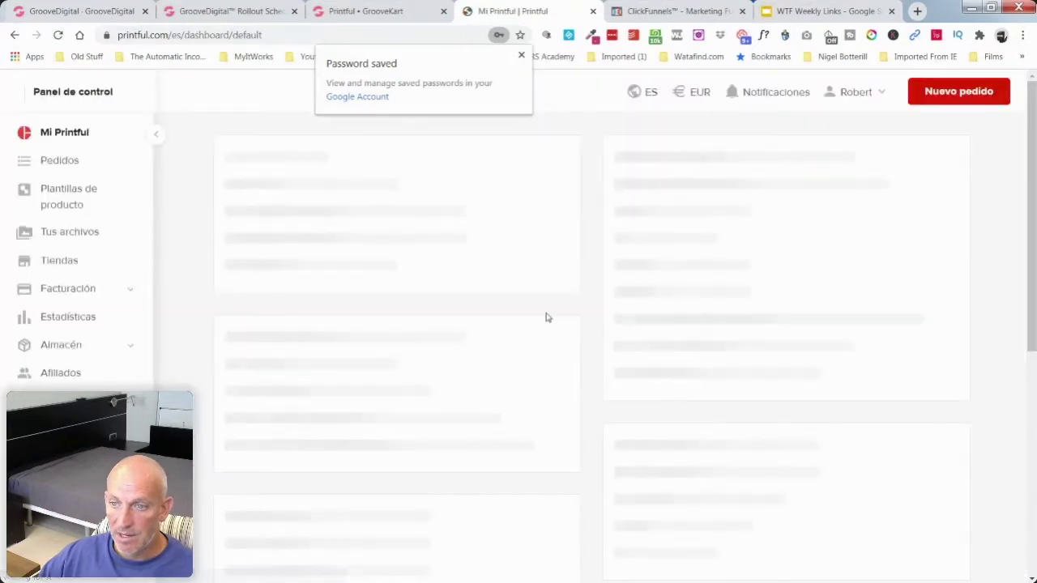
Step: Dismiss the password-saved notice and bookmark the Printful dashboard page
left_click(520, 57)
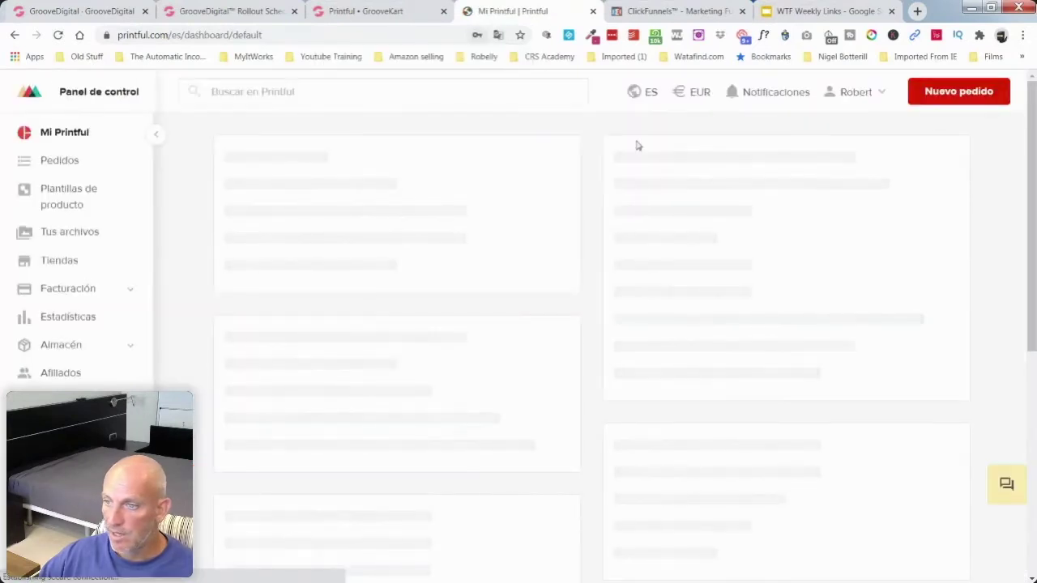
left_click(520, 35)
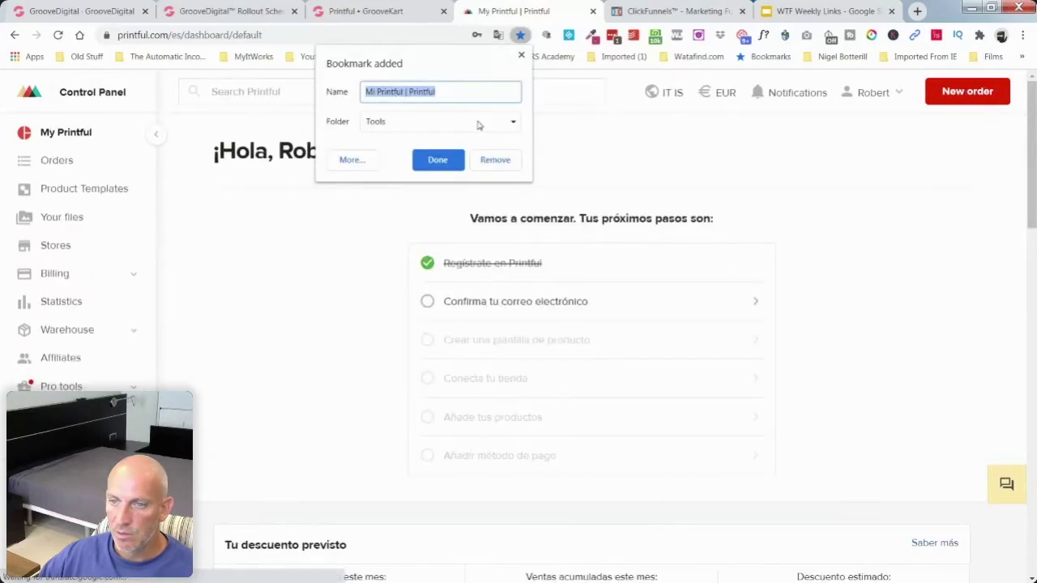
left_click(446, 162)
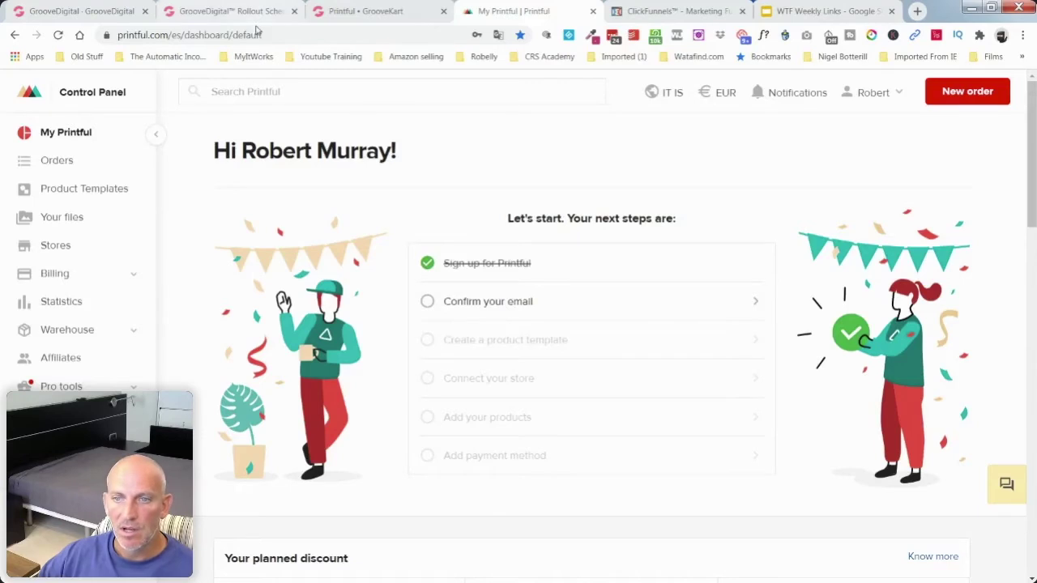
Step: Switch back to the GrooveKart tab showing the Printful API Connection page
left_click(333, 13)
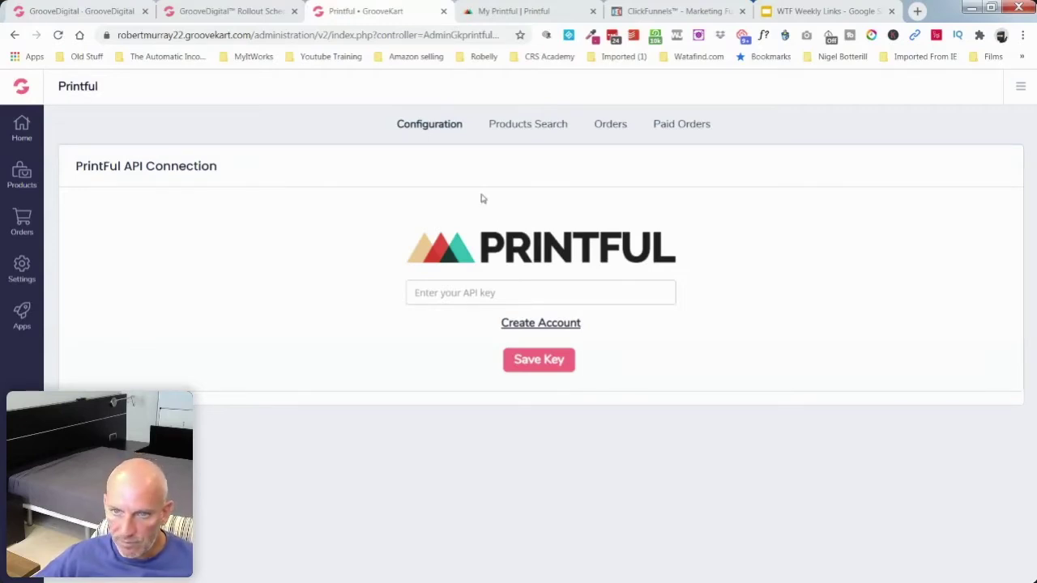
Step: Go through the open tabs to the GrooveKart overview page and reposition its tab
left_click(212, 11)
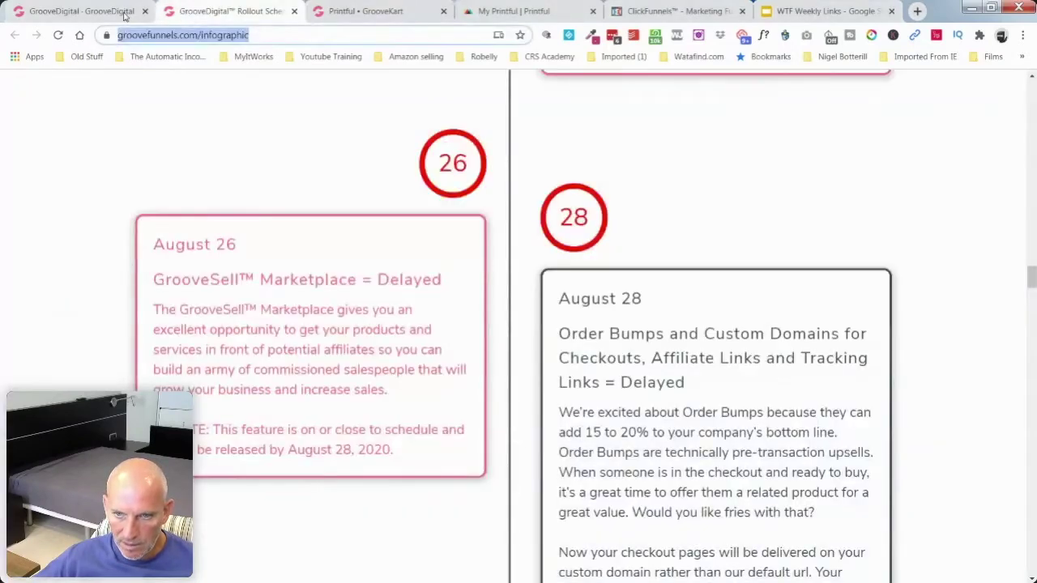
left_click(122, 12)
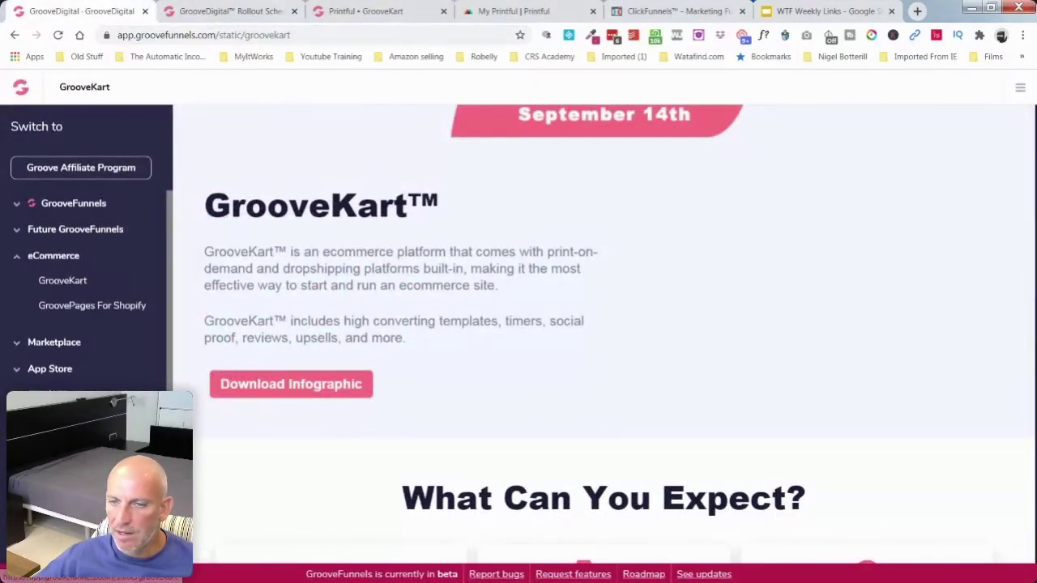
left_click(366, 11)
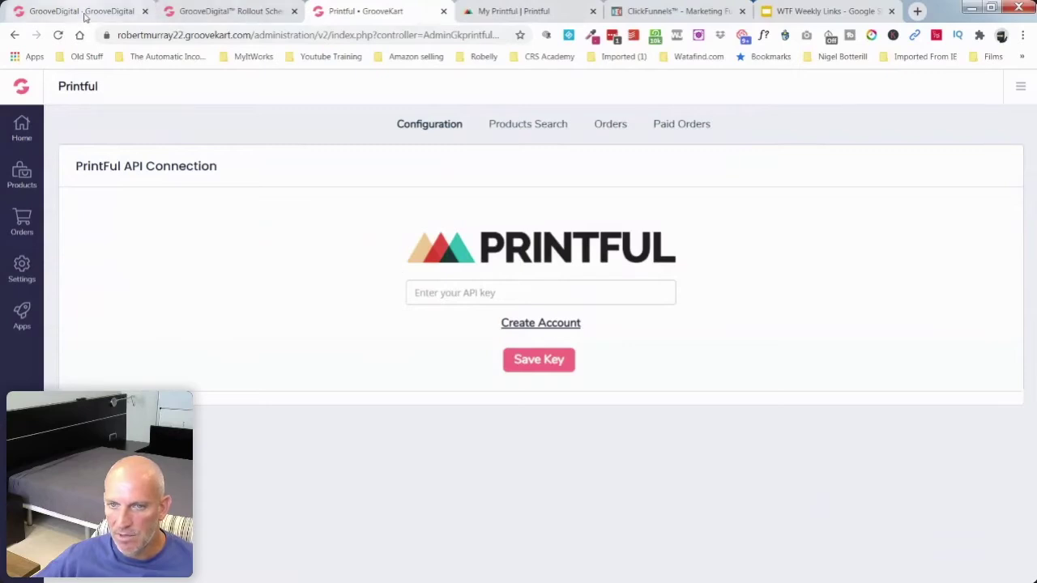
left_click(105, 11)
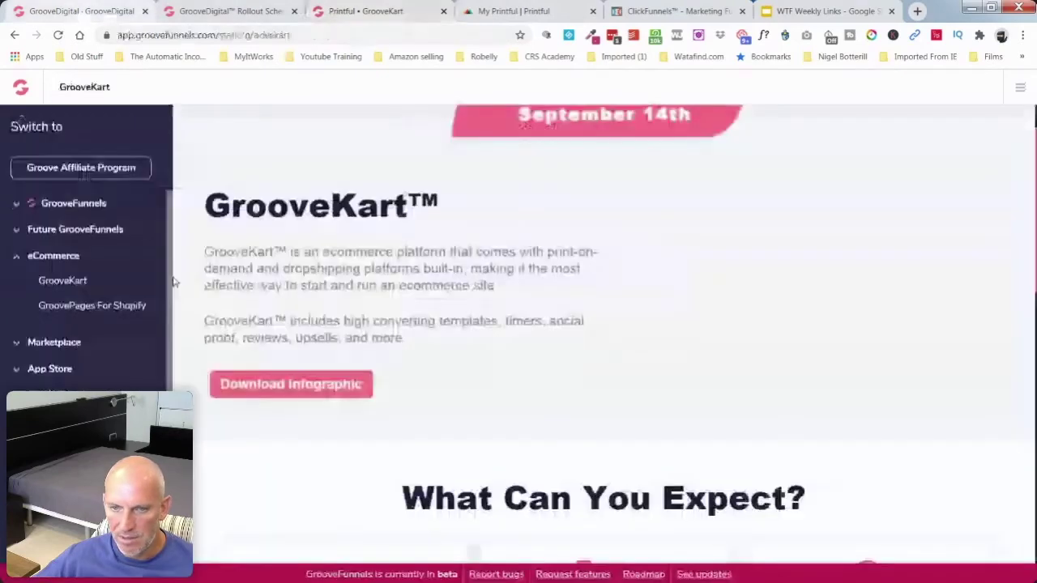
left_click(57, 280)
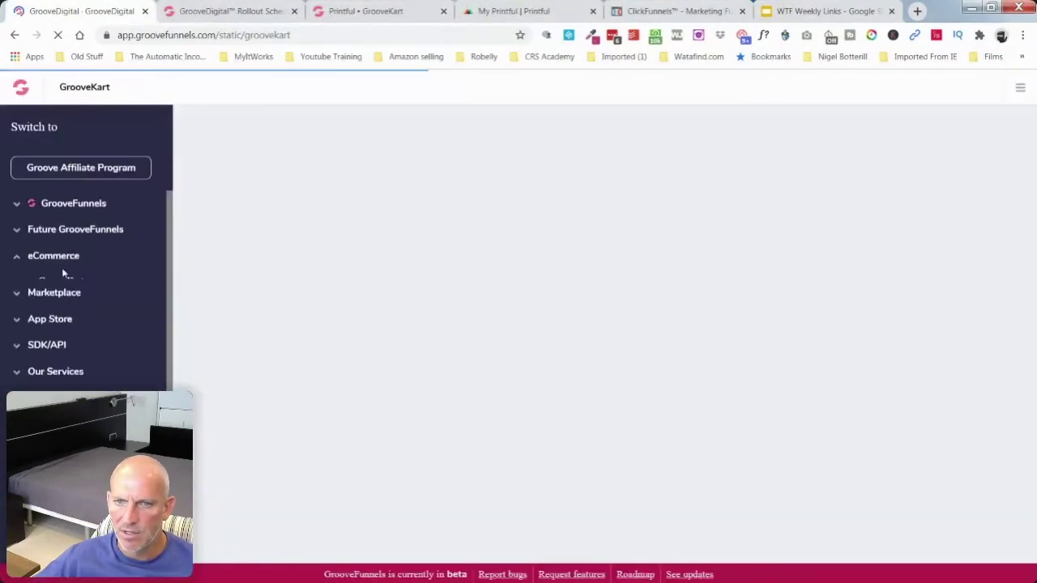
left_click_drag(70, 14, 188, 22)
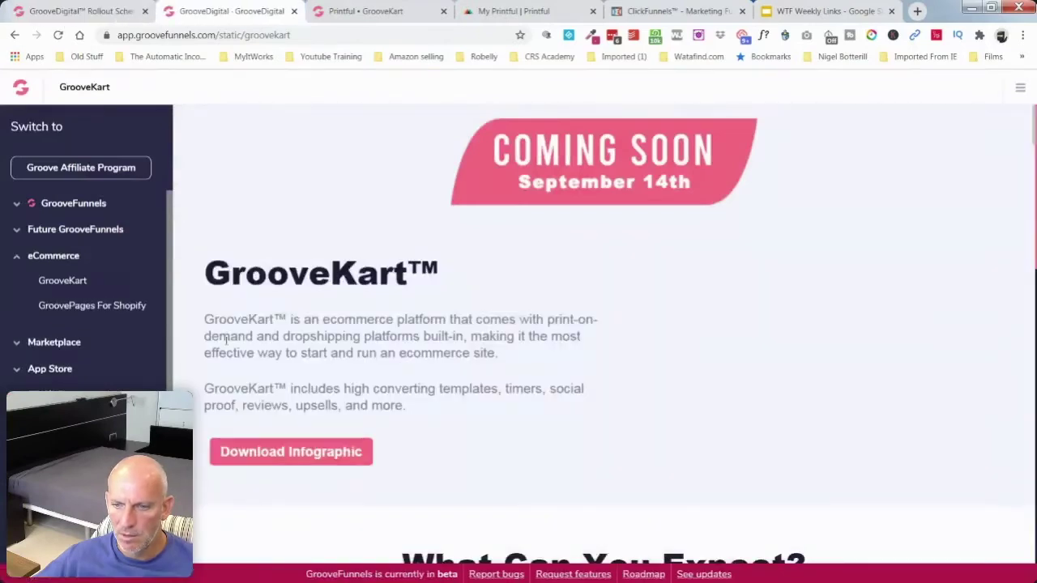
scroll(227, 340, "down", 5)
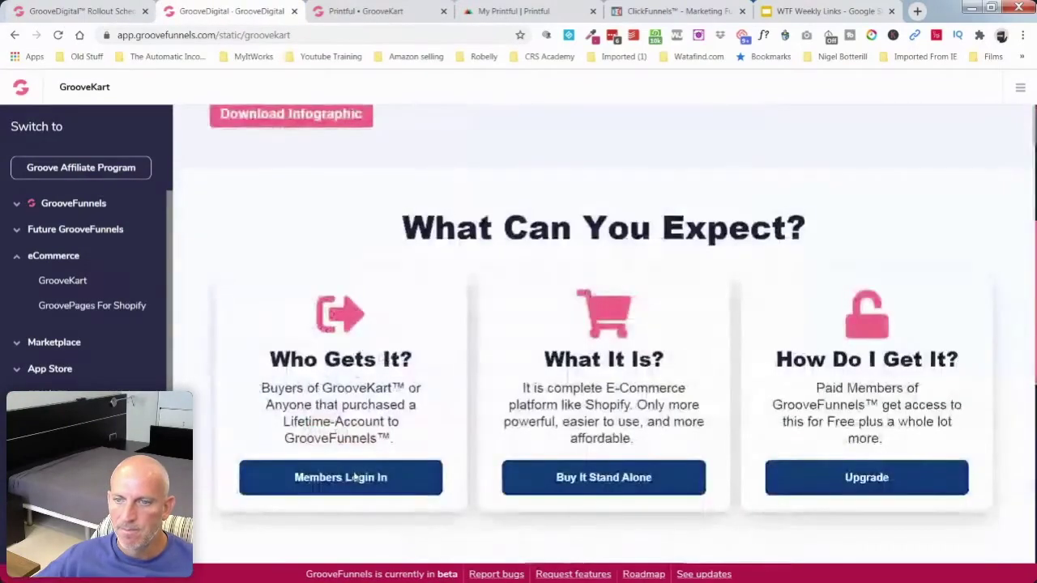
Step: Log in to the GrooveKart admin through Members Log In, then bring up the Printful dashboard
left_click(346, 469)
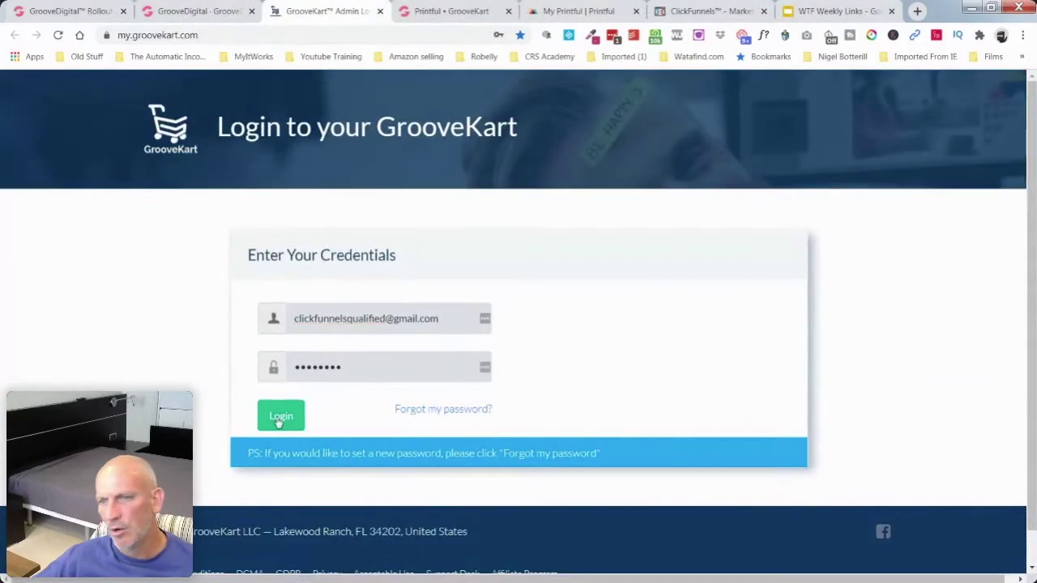
left_click(280, 403)
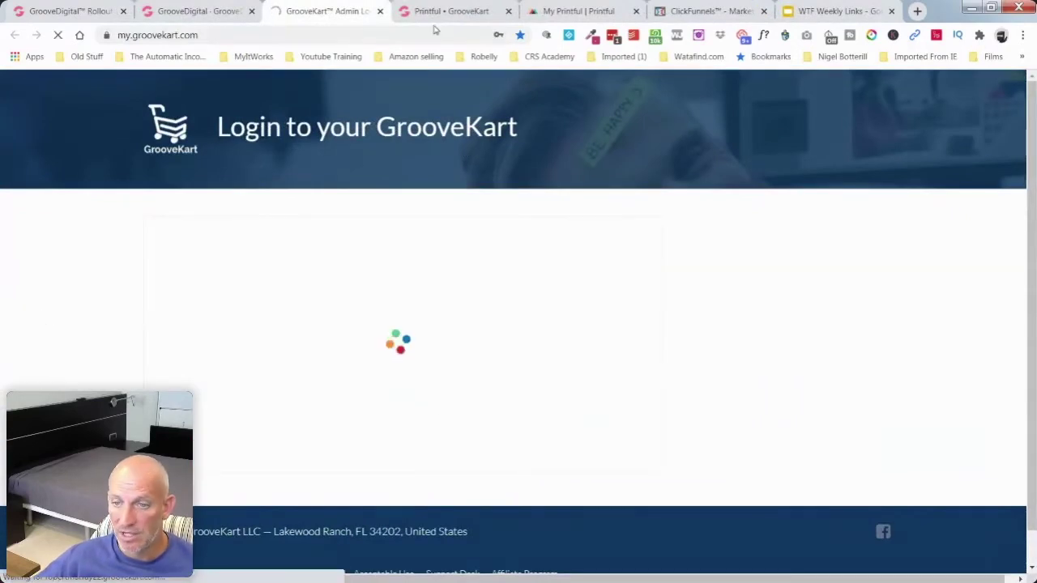
key("ctrl+Tab")
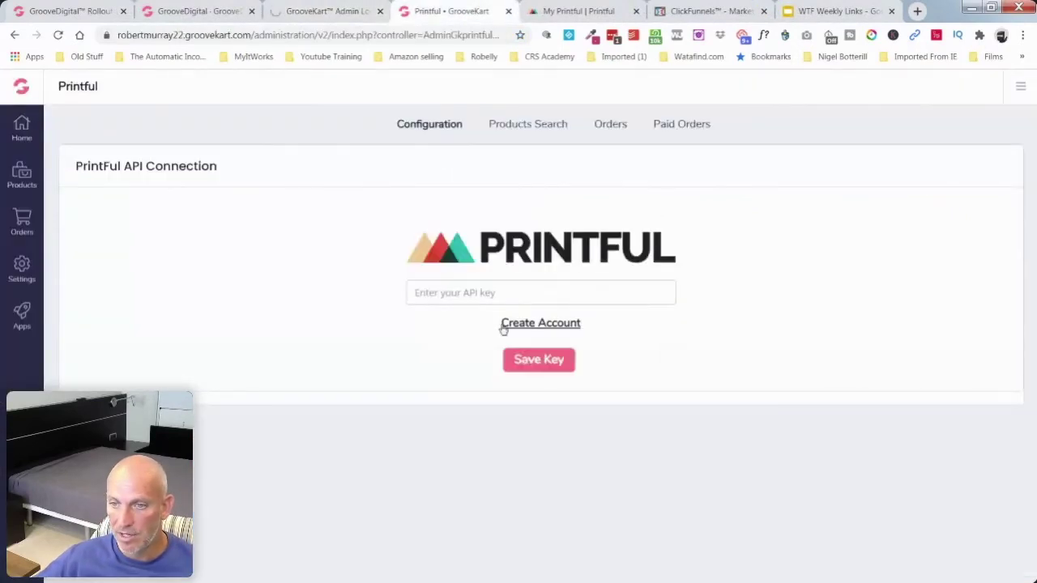
left_click(564, 14)
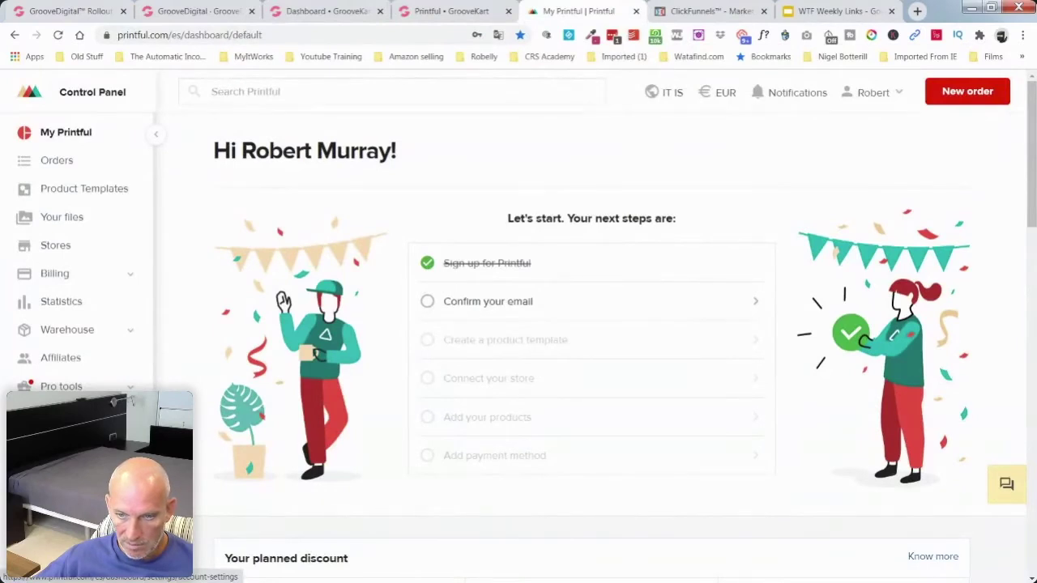
scroll(82, 387, "down", 1)
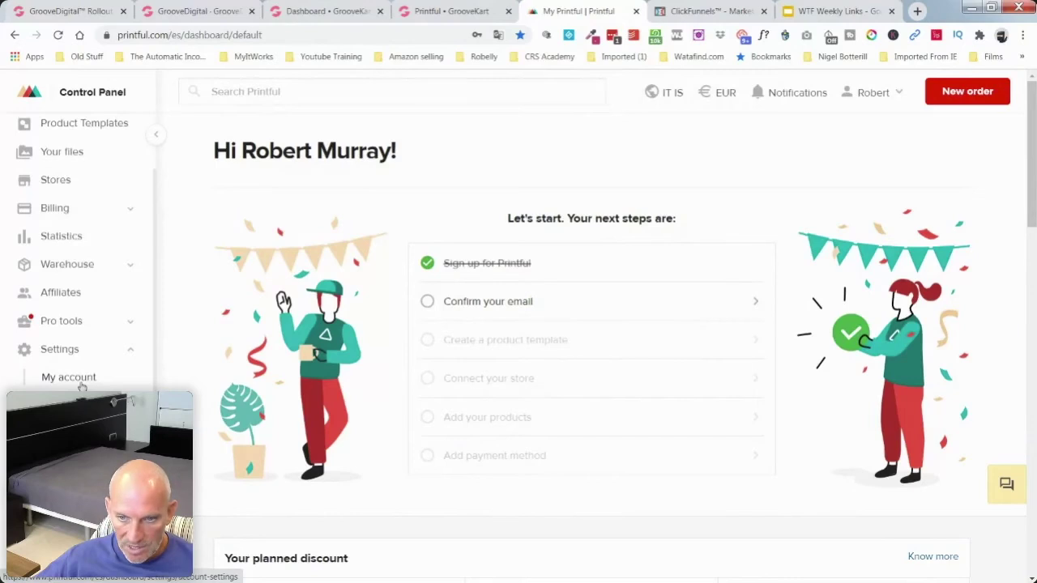
left_click(82, 379)
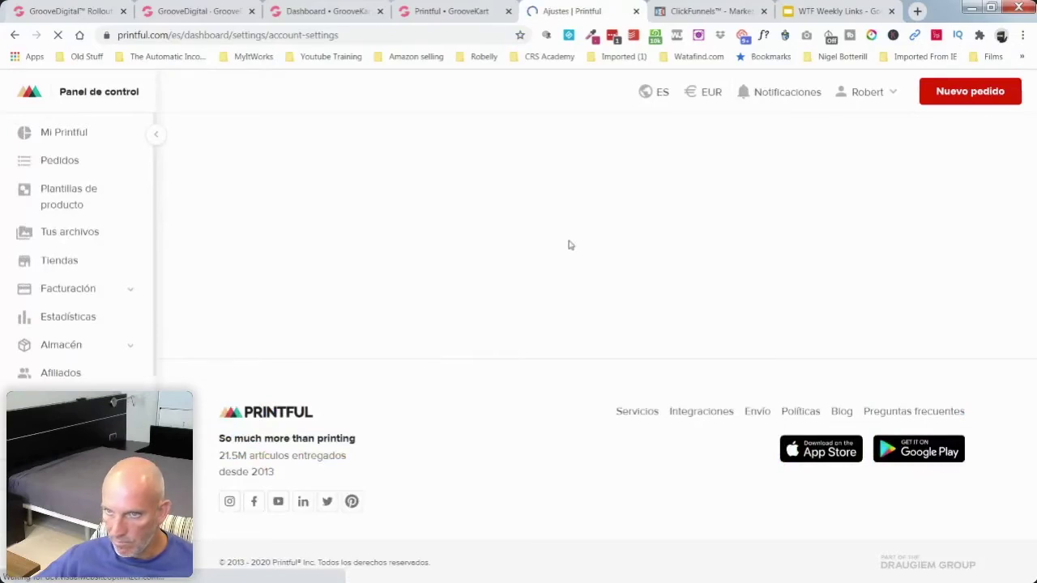
left_click(443, 11)
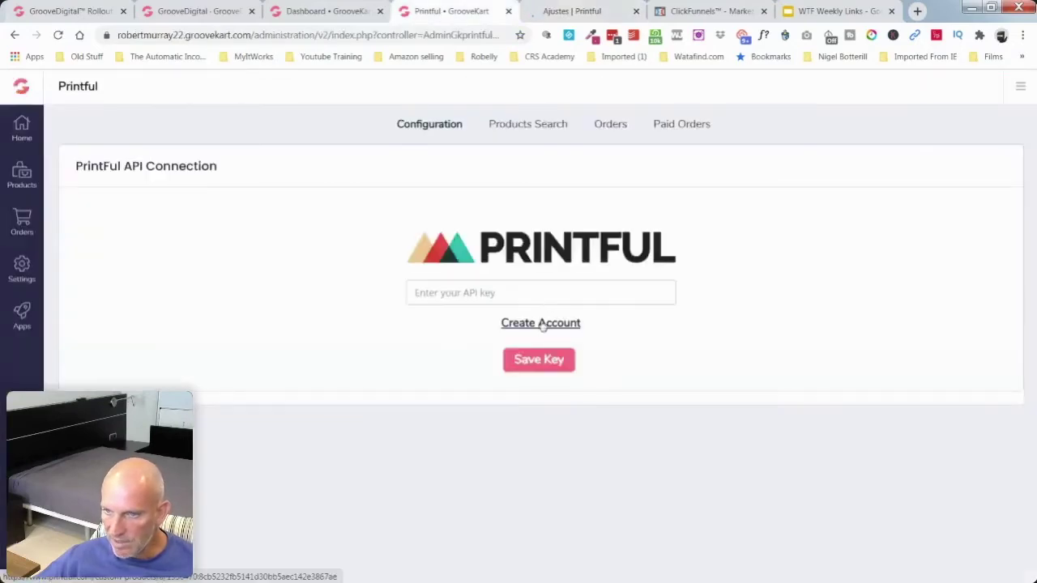
left_click(574, 11)
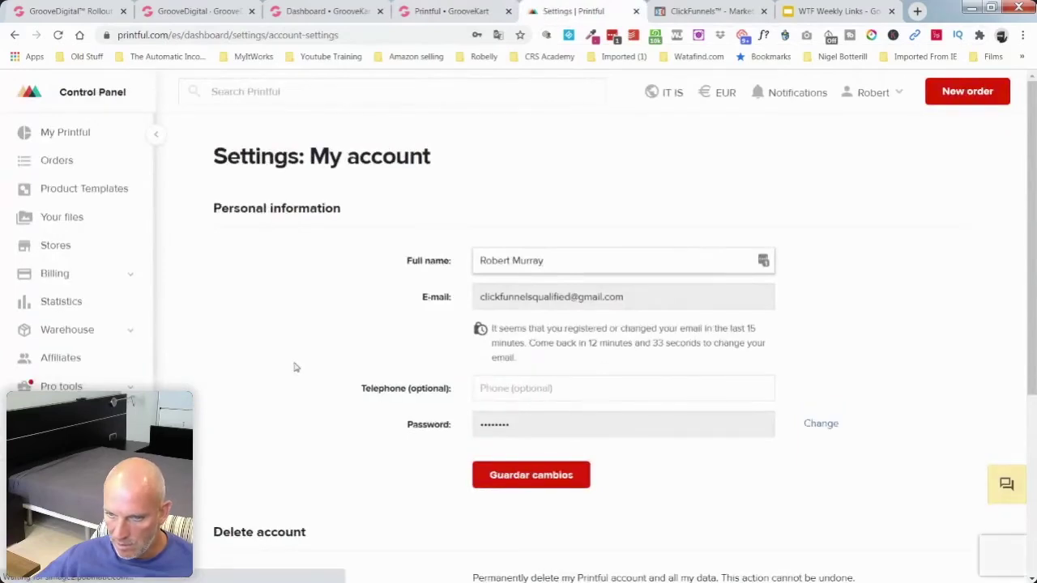
scroll(294, 365, "down", 3)
scroll(294, 366, "down", 1)
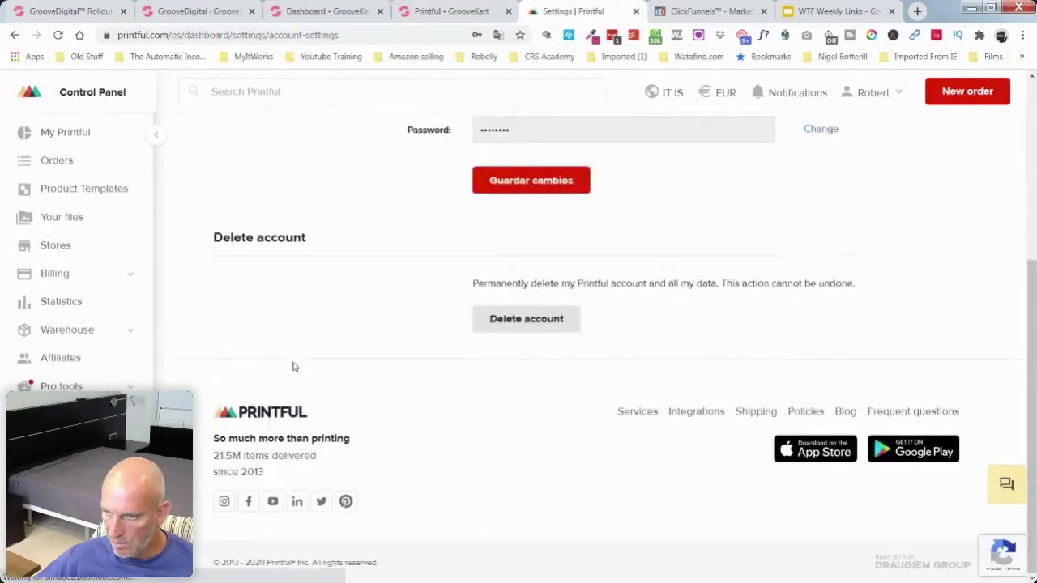
left_click(709, 413)
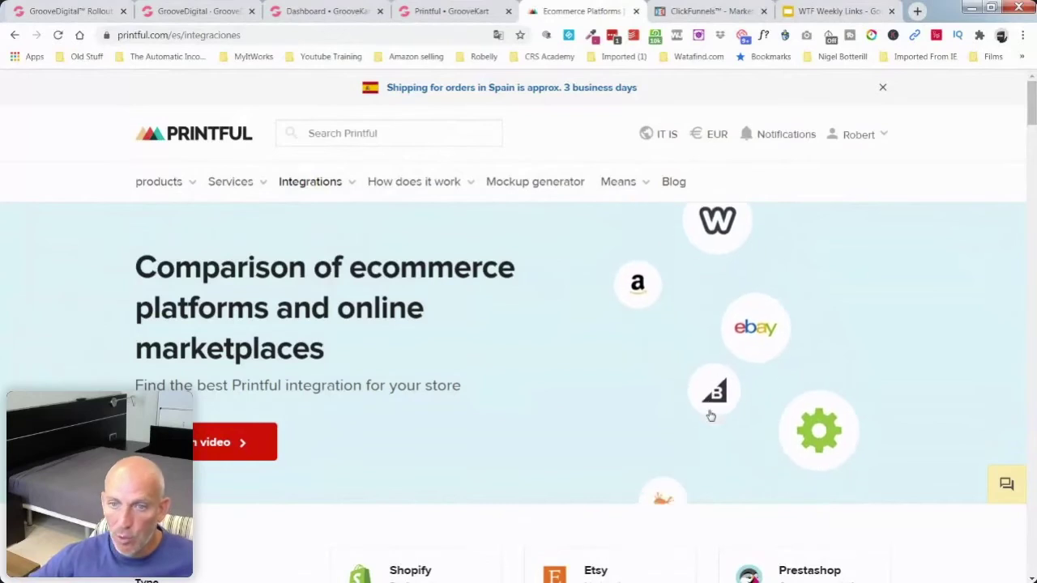
left_click(15, 35)
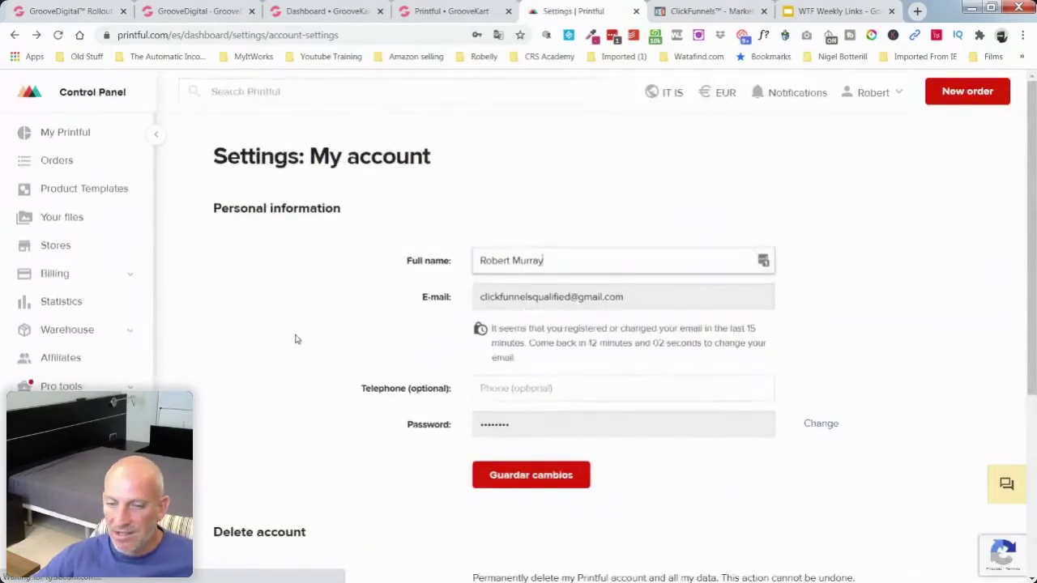
scroll(49, 386, "down", 1)
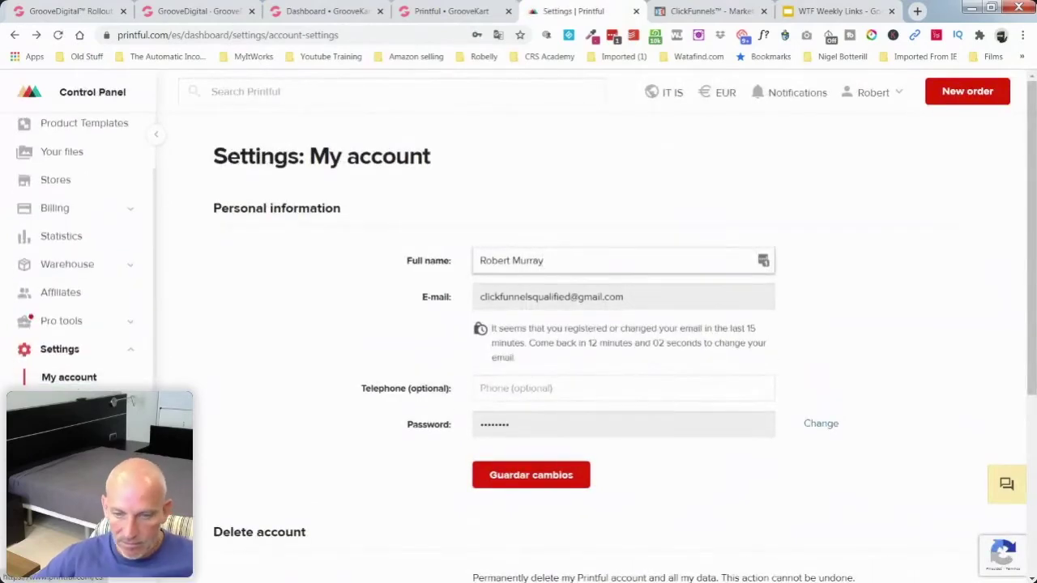
scroll(91, 364, "down", 3)
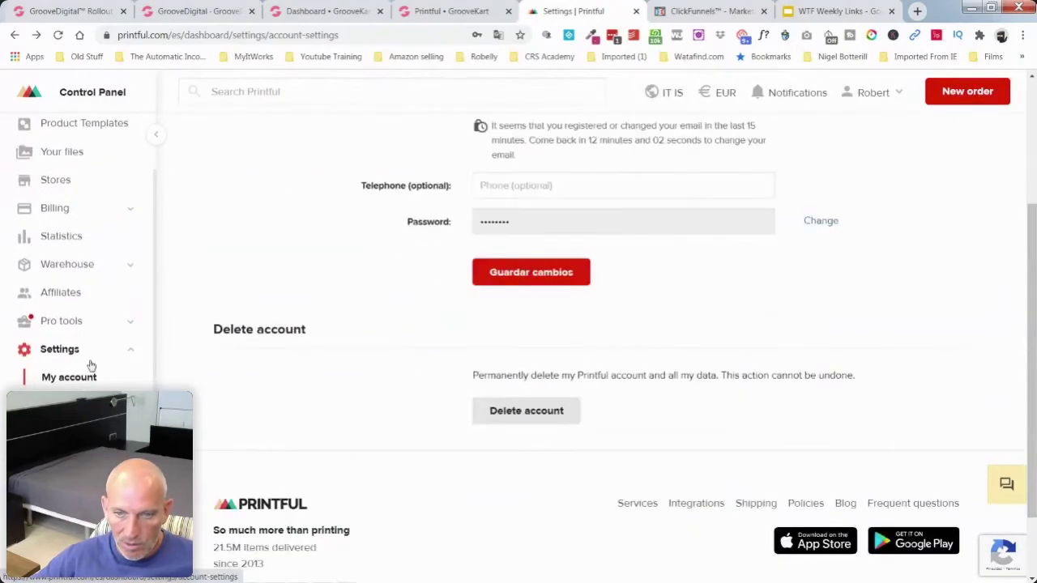
scroll(91, 353, "up", 1)
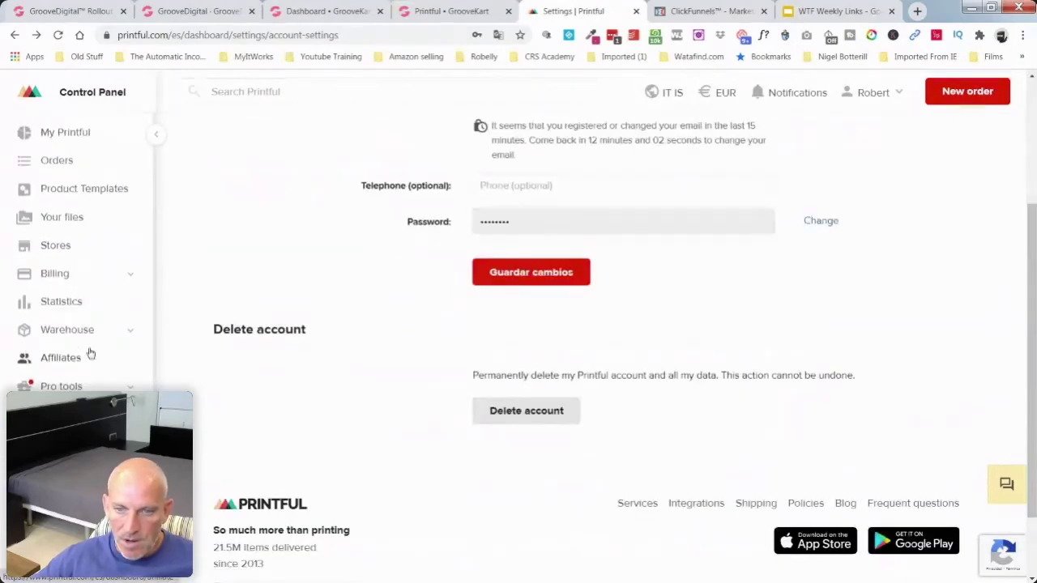
left_click(896, 97)
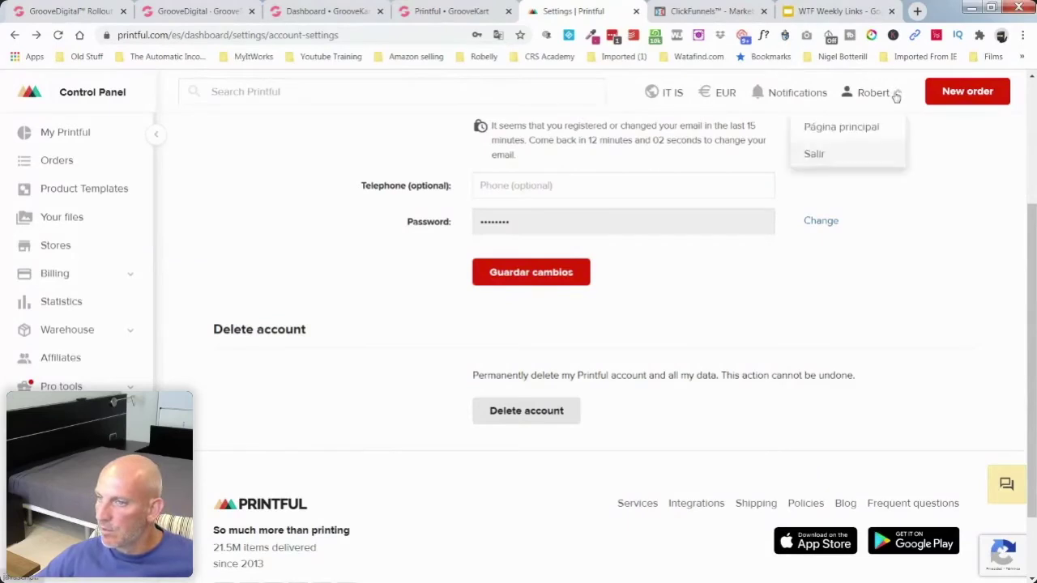
left_click(972, 153)
scroll(81, 401, "down", 1)
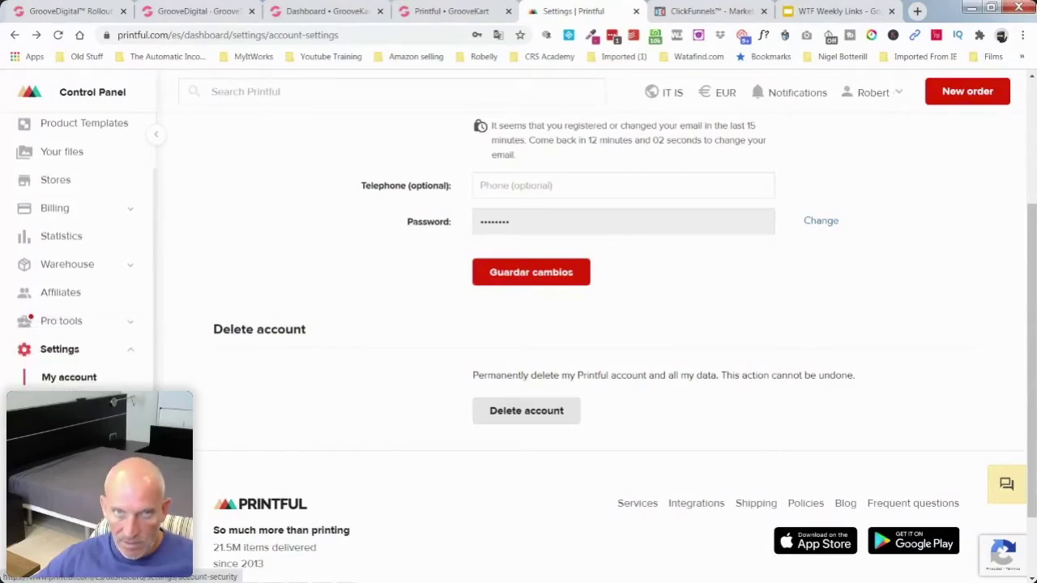
scroll(81, 283, "up", 1)
Step: Focus the GrooveKart API key field, then open the My Printful dashboard
left_click(452, 11)
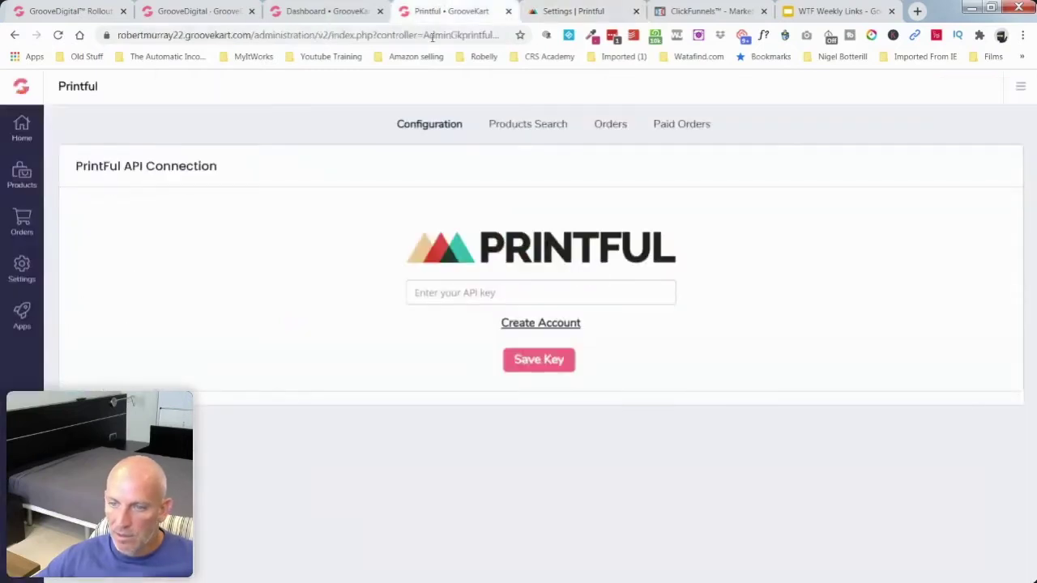
left_click(472, 296)
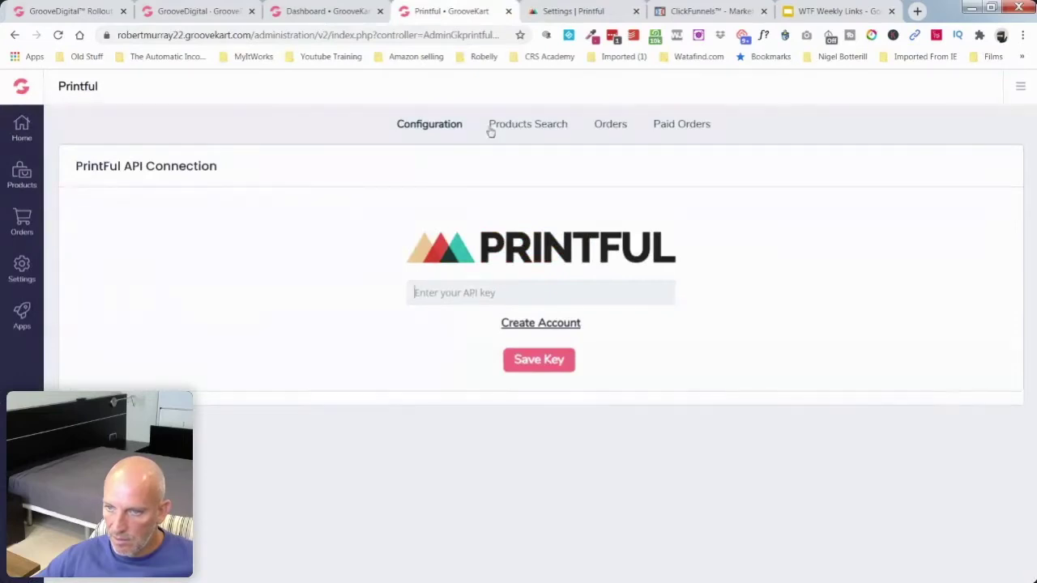
key("ctrl+Tab")
left_click(73, 134)
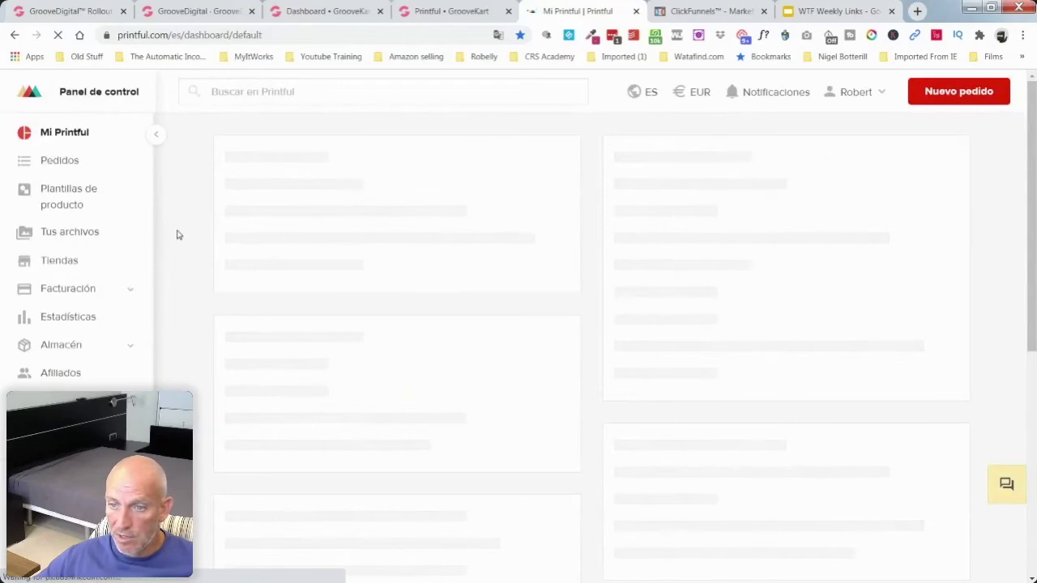
Step: Reload the Mi Printful dashboard so its checklist marks email confirmation as done
scroll(209, 255, "down", 3)
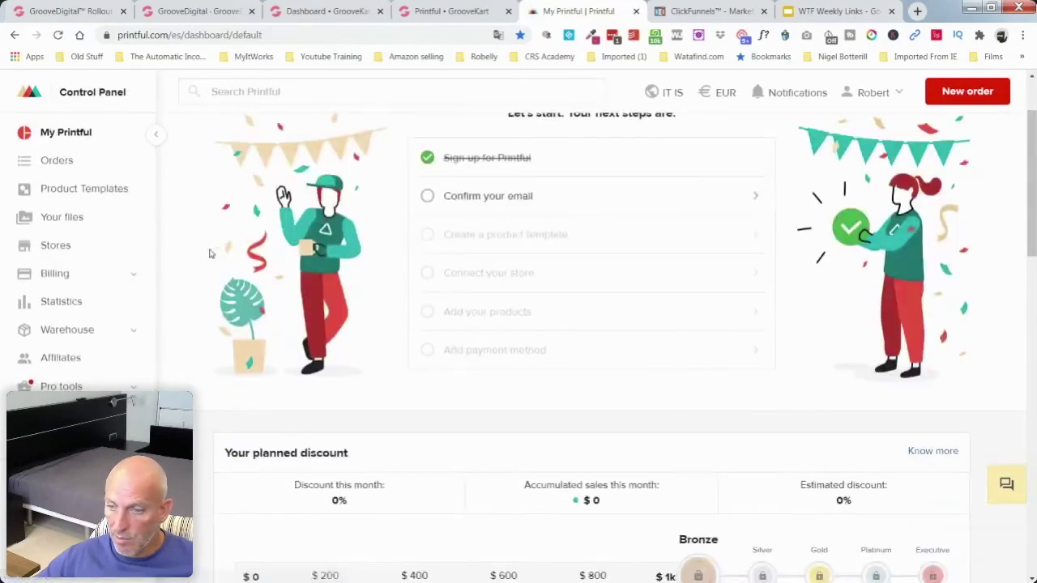
scroll(209, 254, "up", 3)
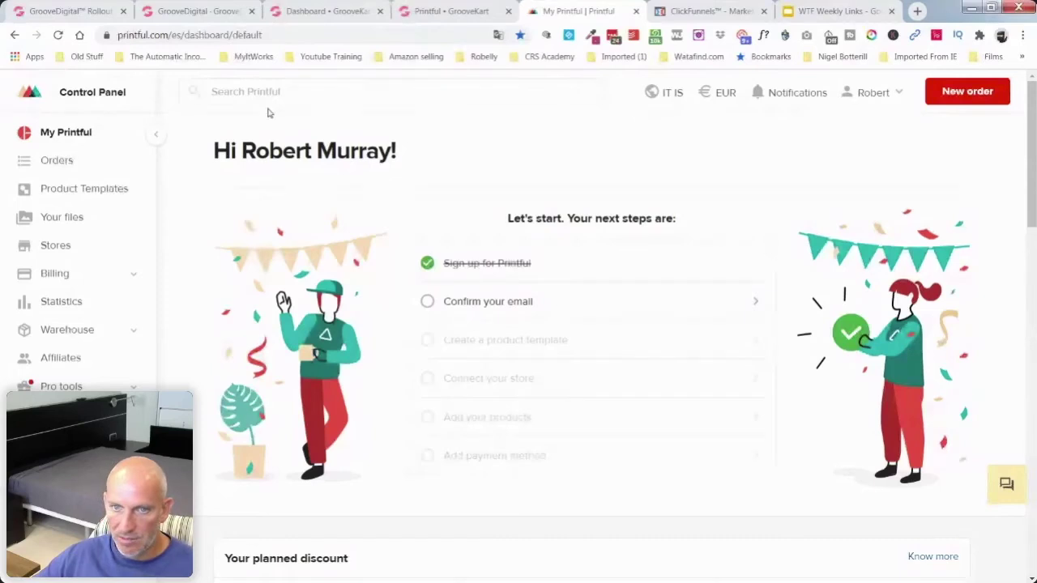
left_click(57, 36)
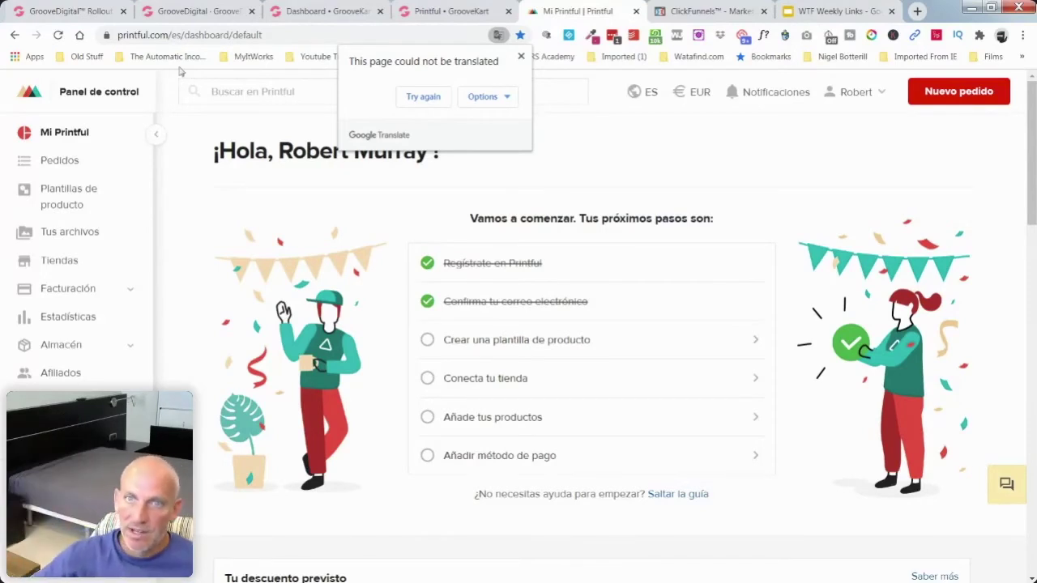
Step: Translate the Printful dashboard into English and open the Connect your store step
key("Escape")
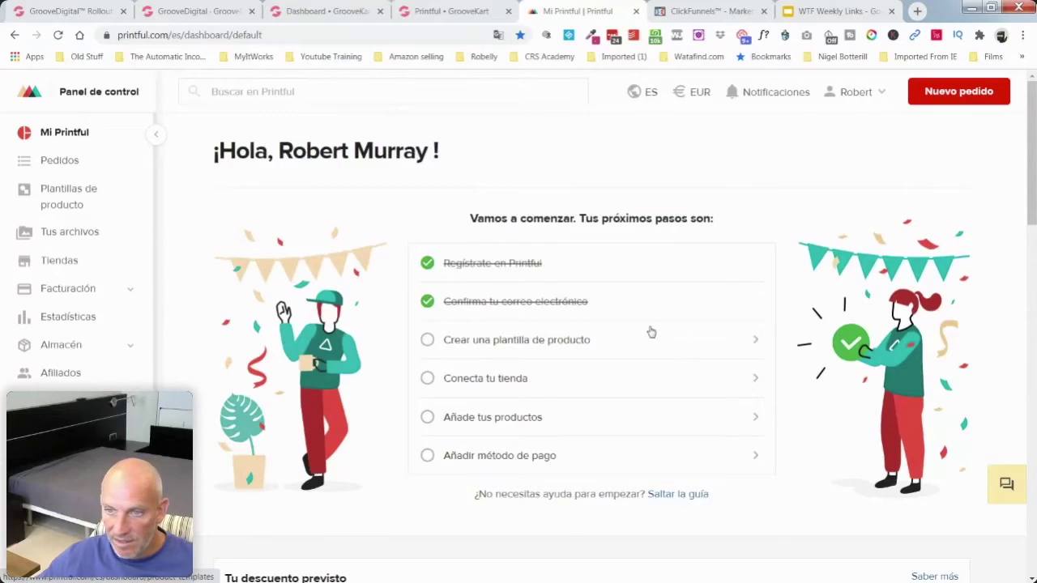
left_click(499, 35)
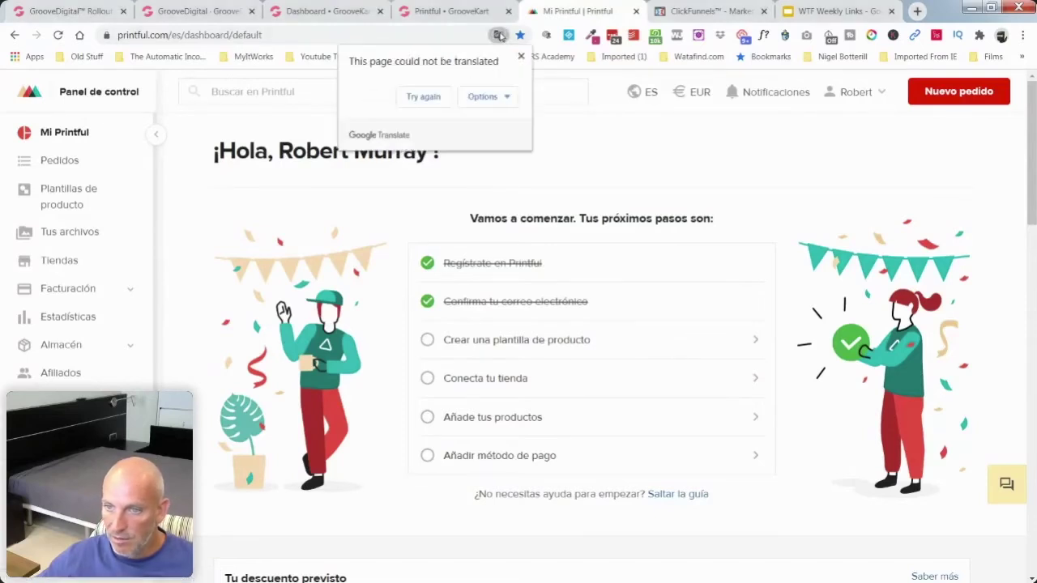
left_click(434, 98)
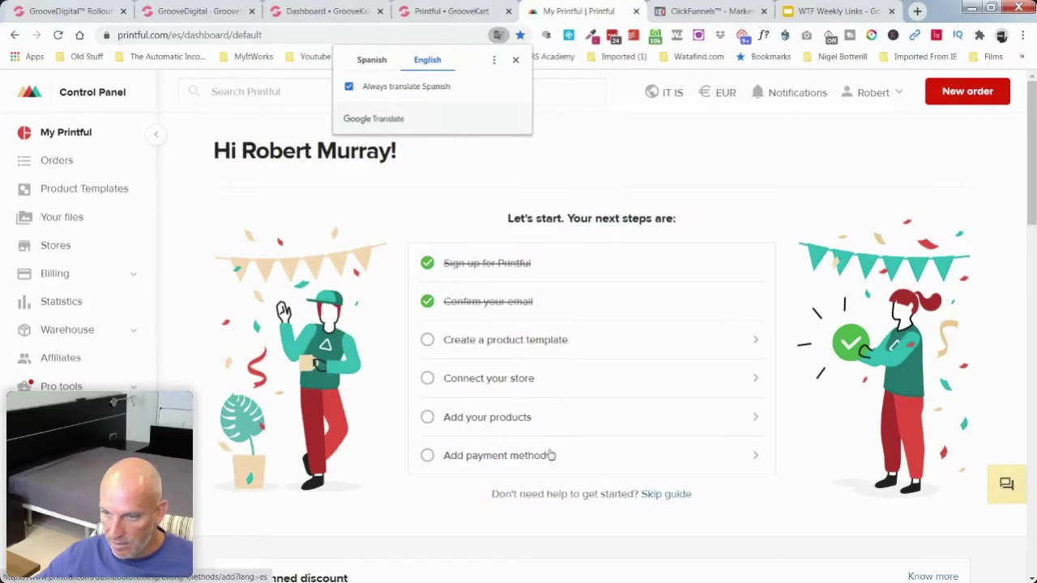
left_click(540, 386)
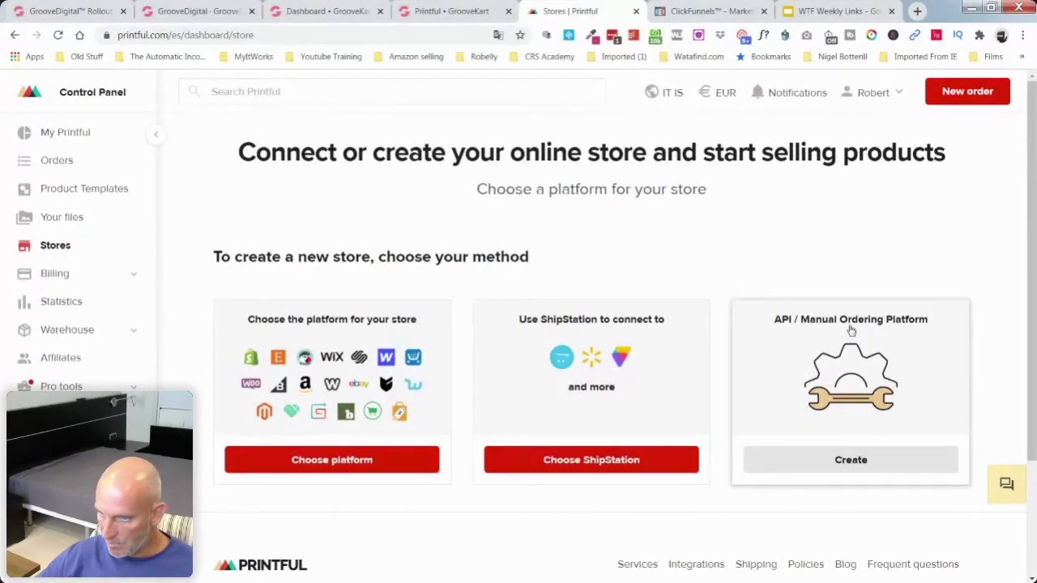
Step: Create two custom API/manual-ordering stores, each keeping the suggested store name
left_click(864, 459)
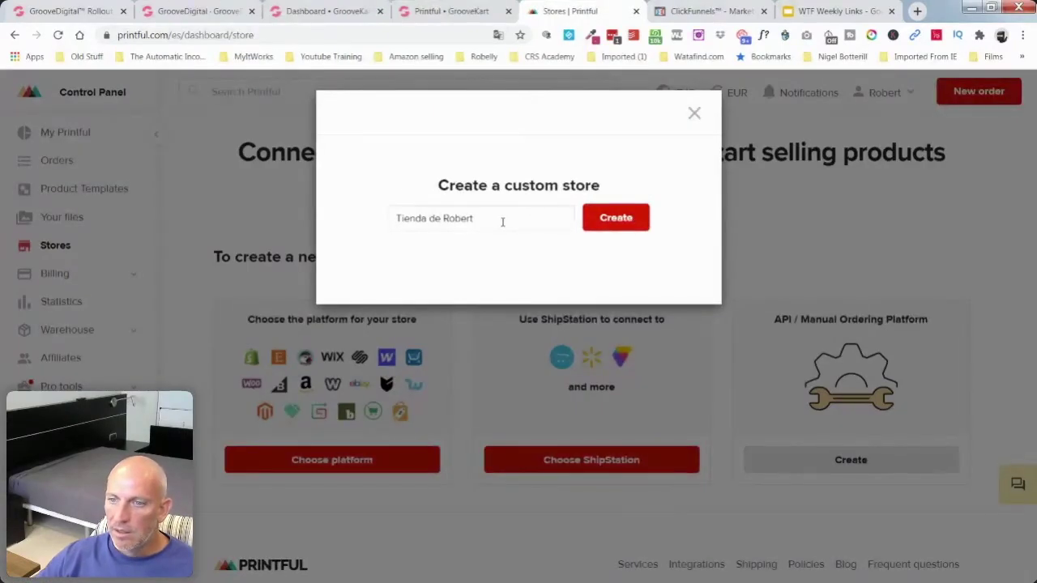
left_click(502, 221)
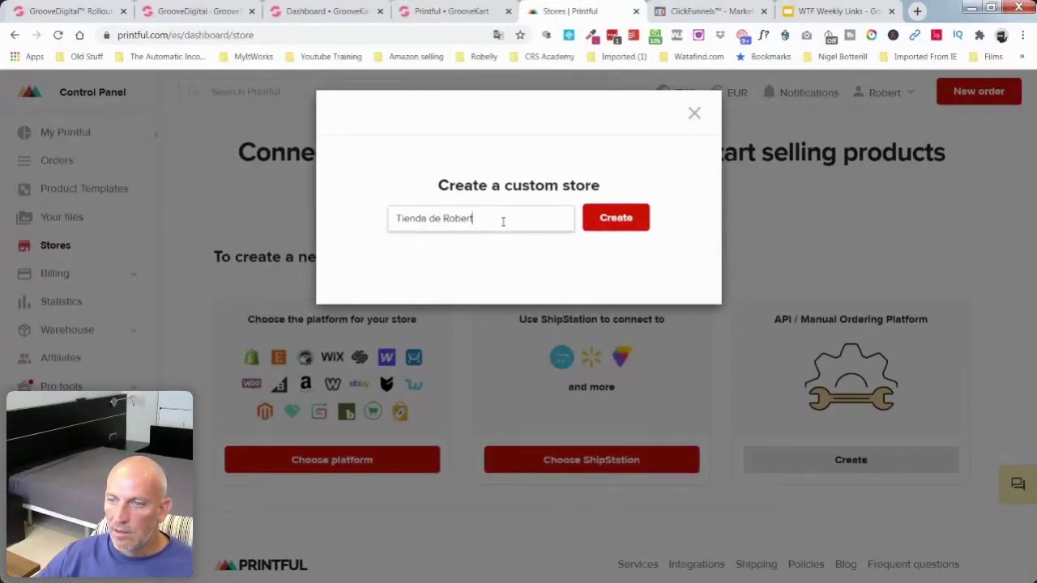
left_click(613, 226)
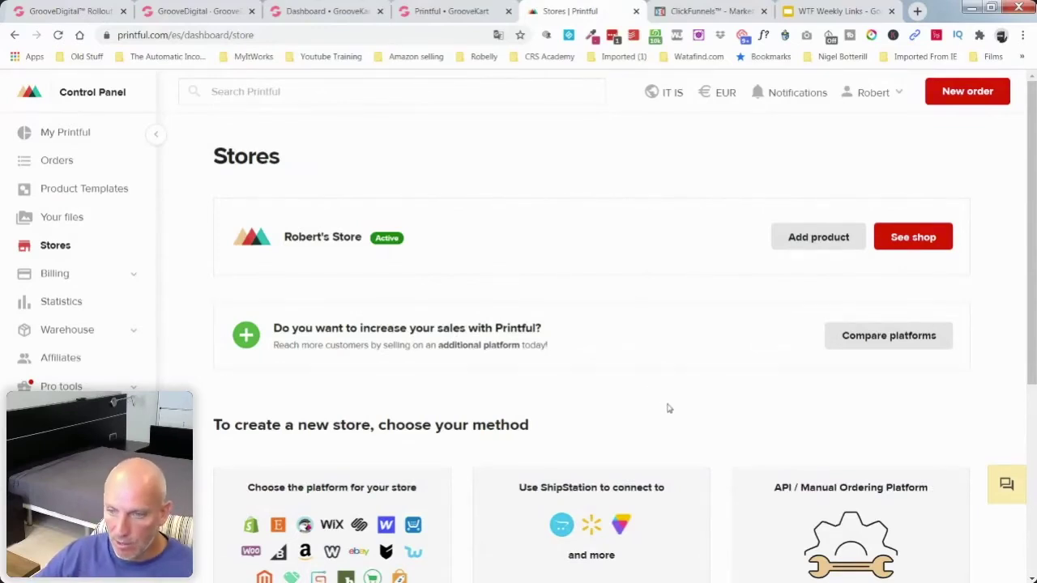
scroll(705, 399, "down", 3)
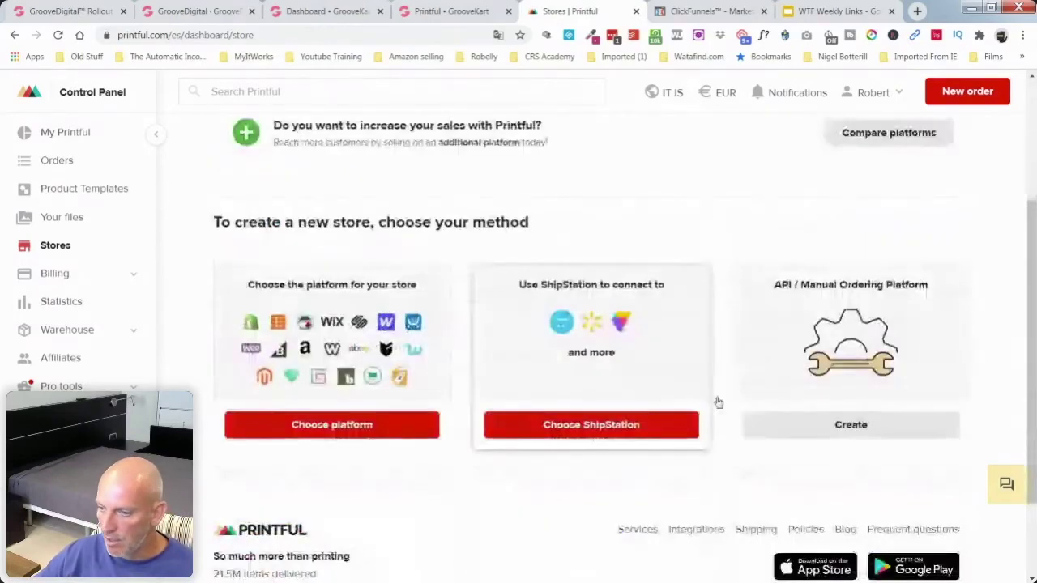
scroll(819, 419, "up", 3)
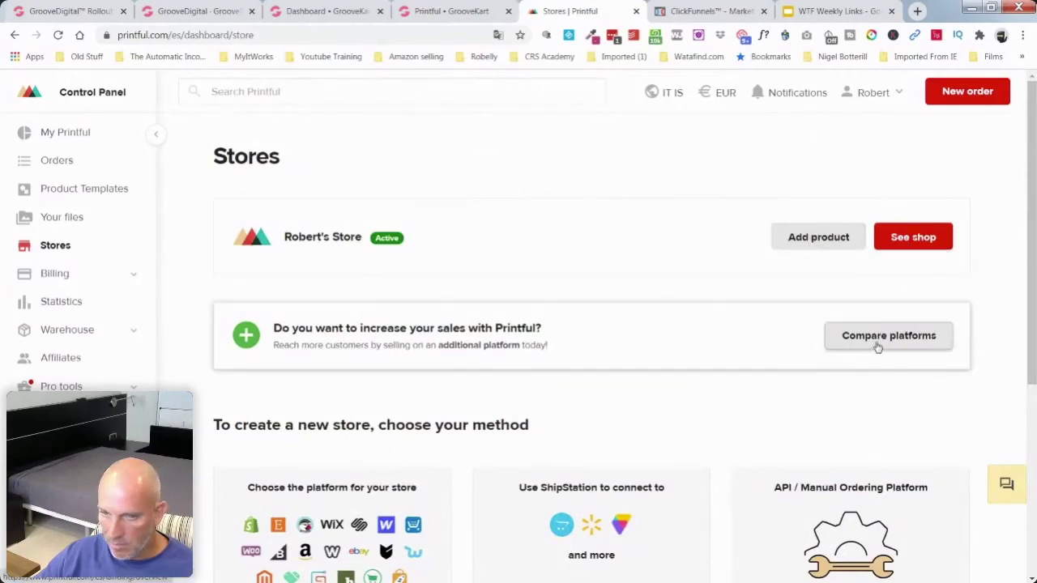
scroll(615, 349, "down", 2)
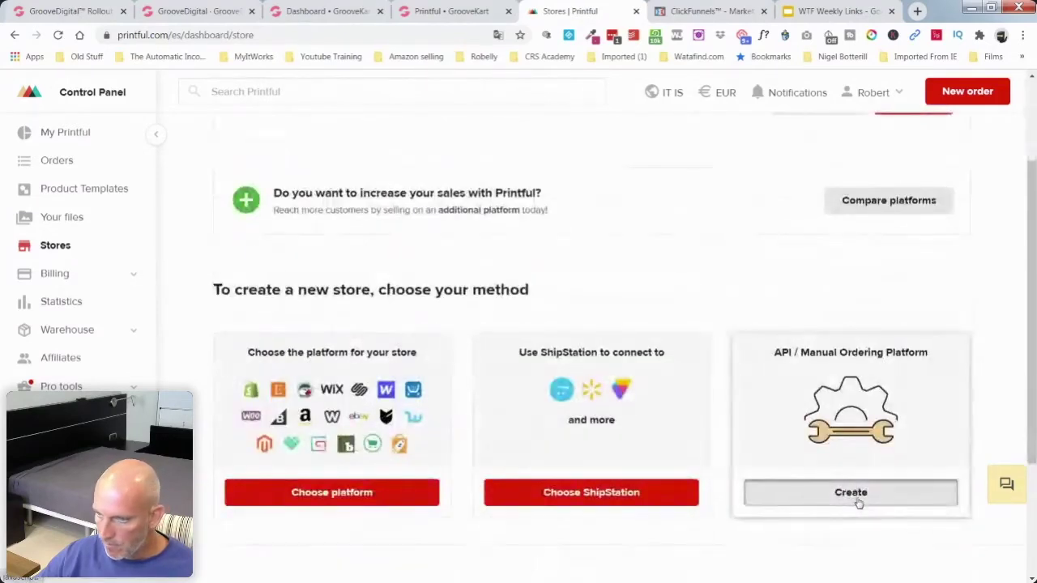
left_click(859, 503)
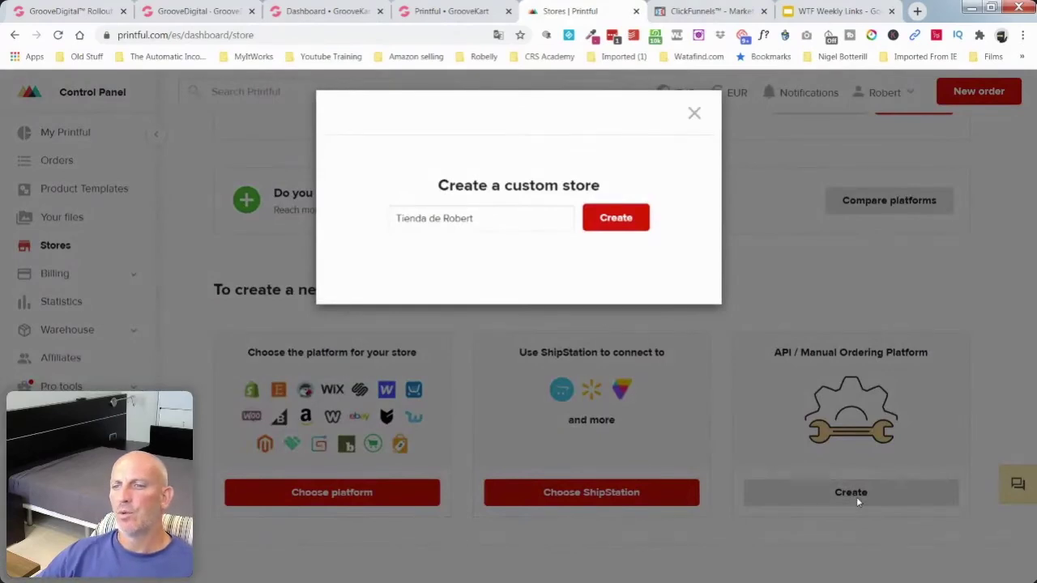
left_click(617, 218)
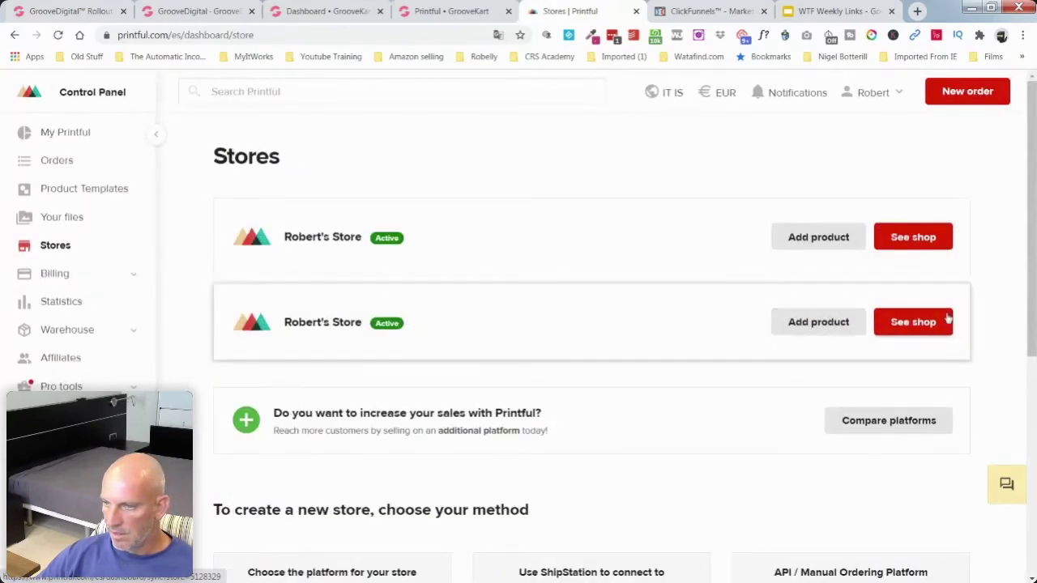
Step: Open the first store from the Stores list and view its Settings page
left_click(295, 235)
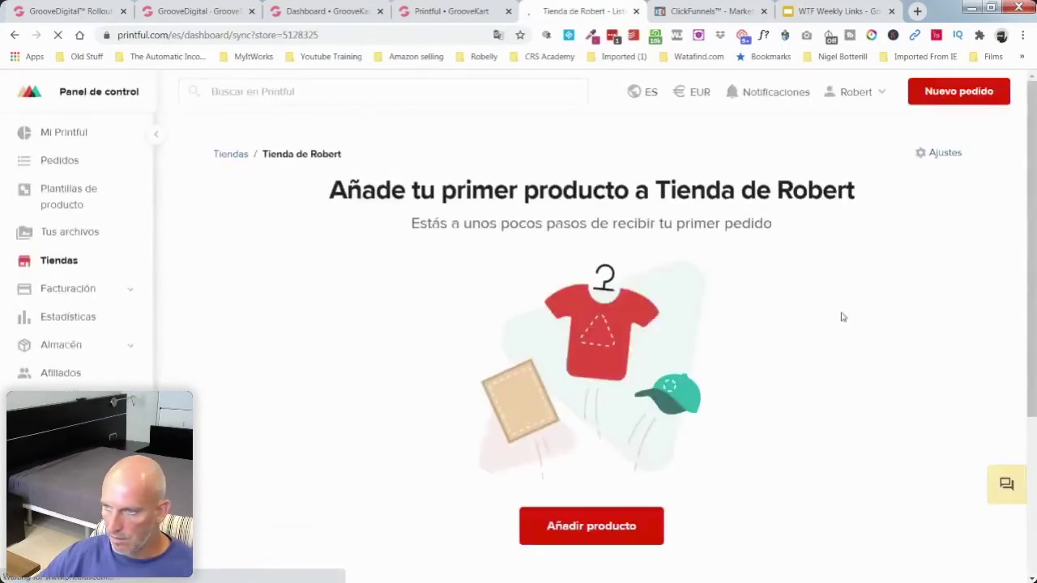
scroll(880, 294, "down", 3)
scroll(883, 295, "down", 1)
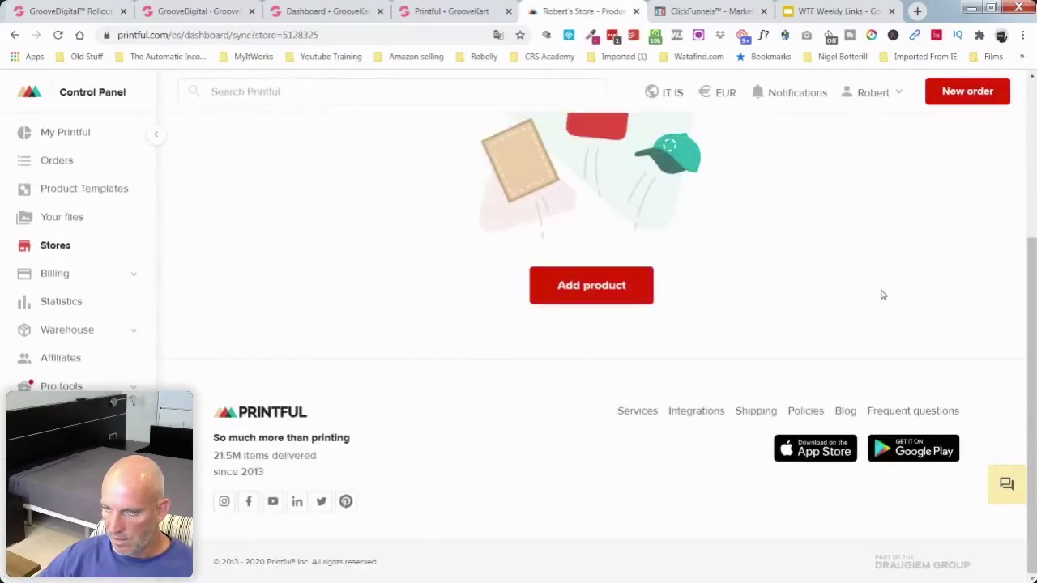
scroll(883, 295, "up", 3)
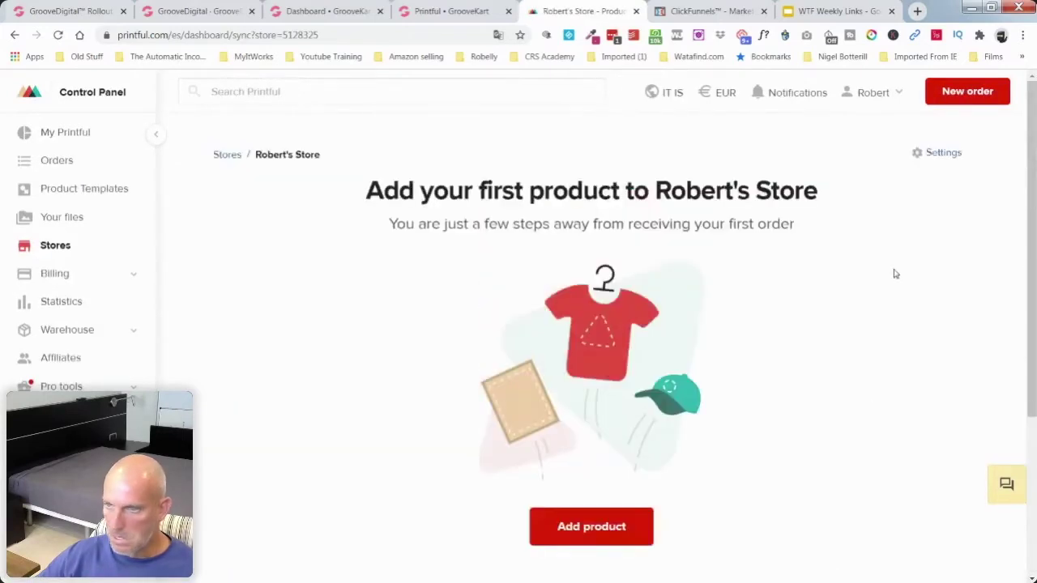
left_click(942, 156)
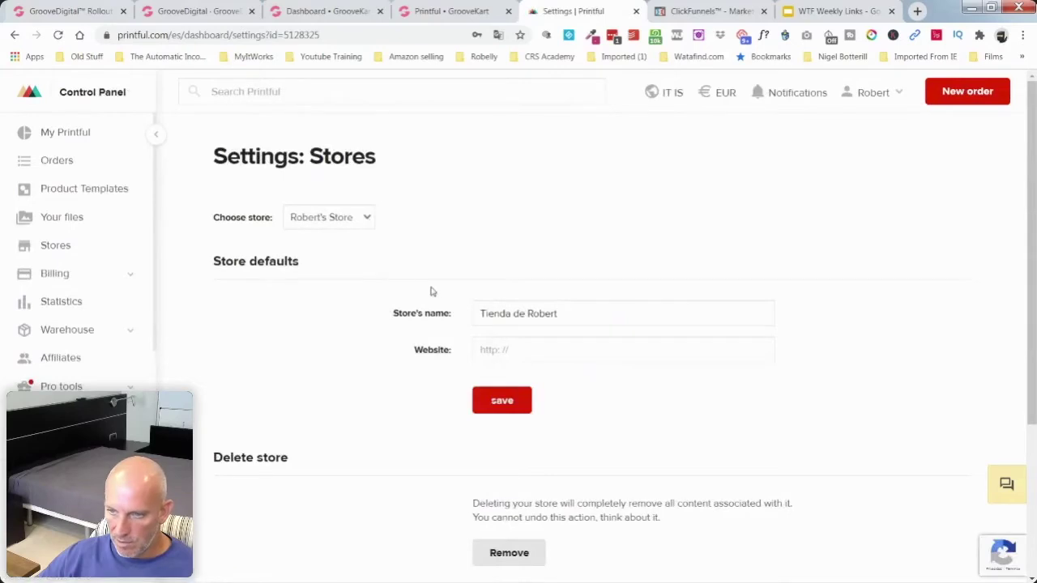
scroll(431, 296, "down", 3)
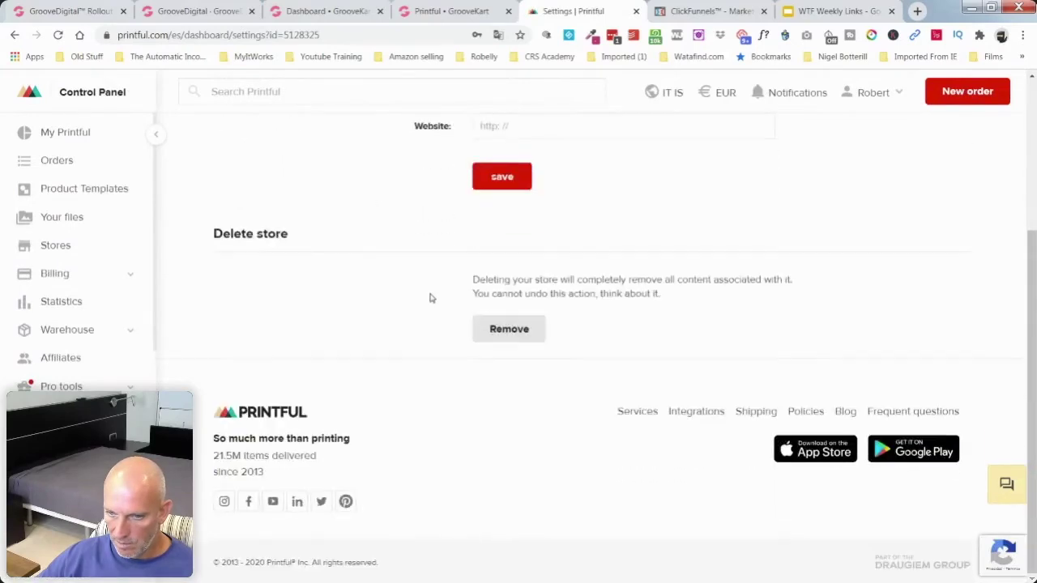
scroll(432, 298, "up", 3)
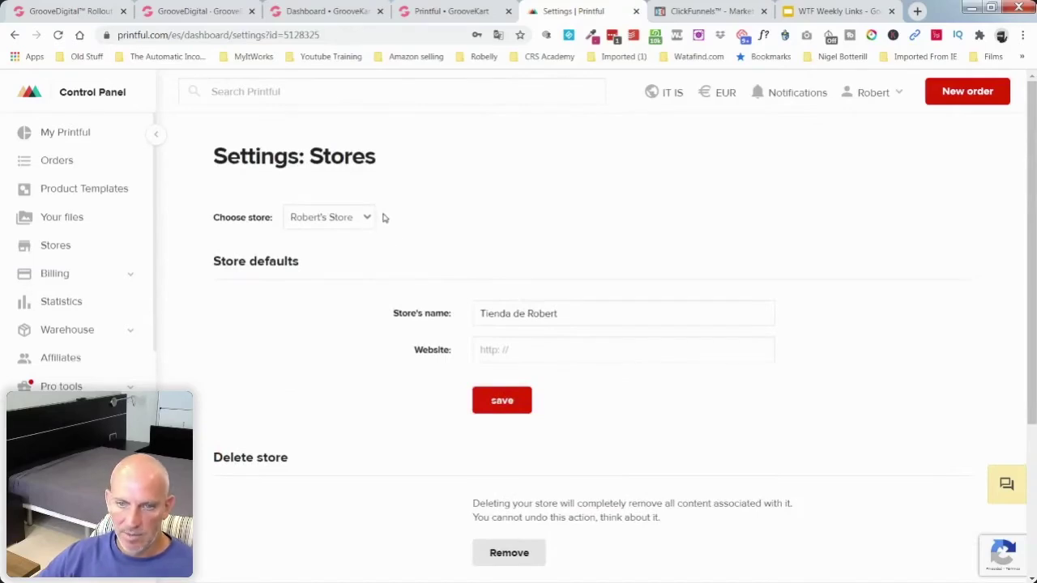
Step: Browse Beanies and caps > Trucker caps in a new product template, then return to My account settings
left_click(69, 188)
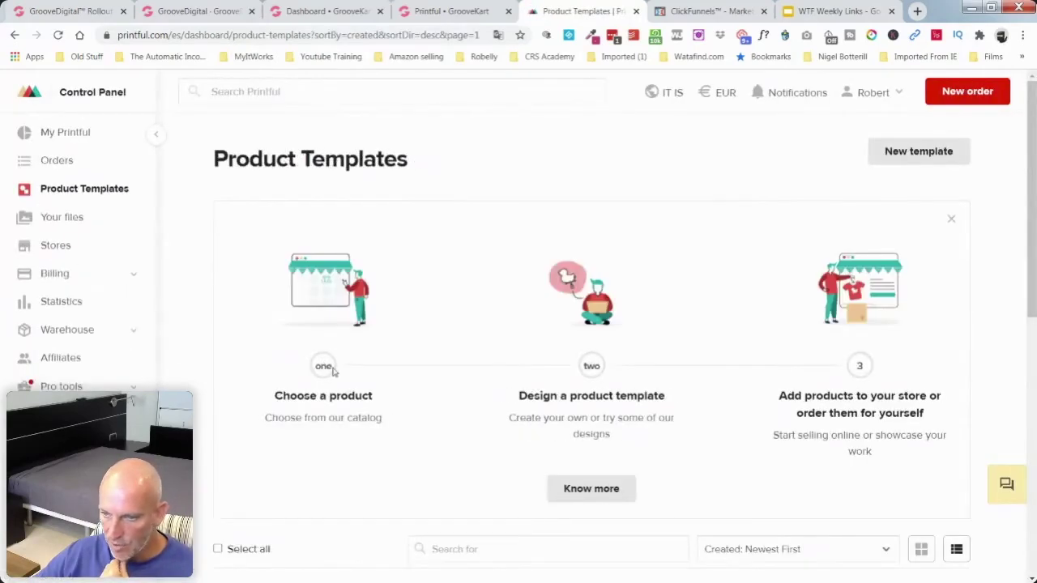
scroll(705, 421, "down", 5)
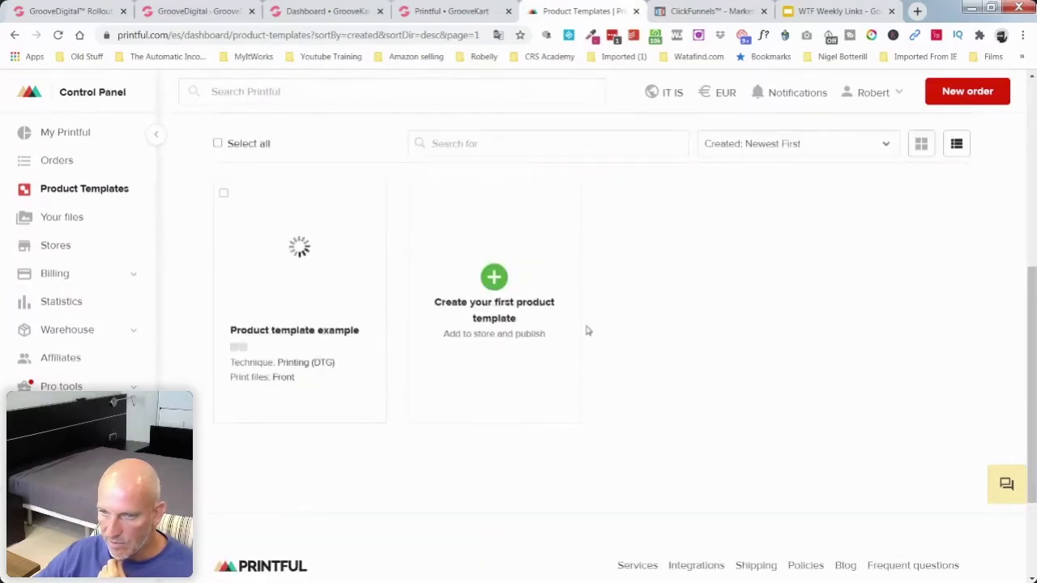
left_click(491, 271)
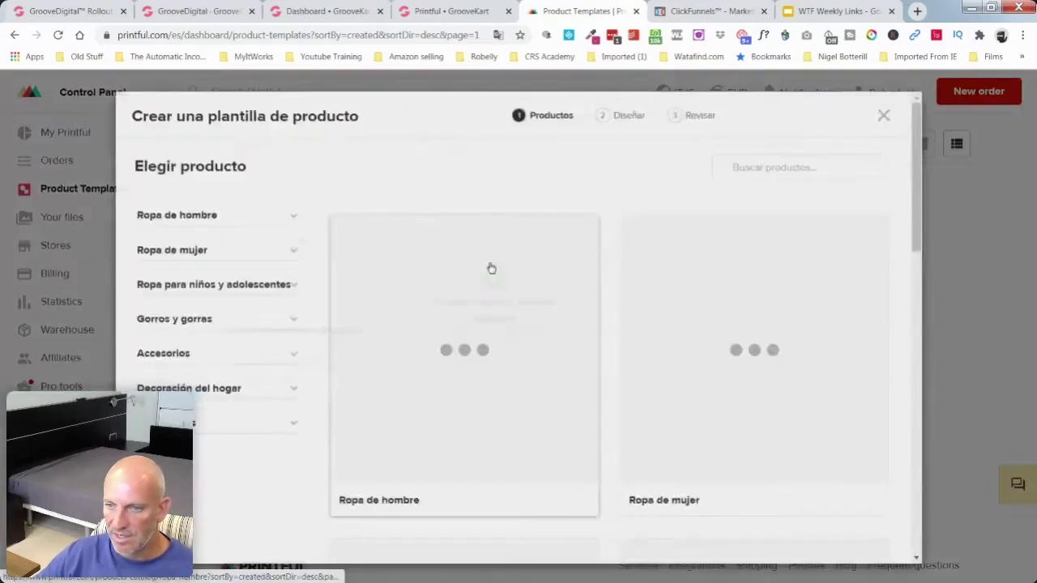
scroll(606, 285, "down", 3)
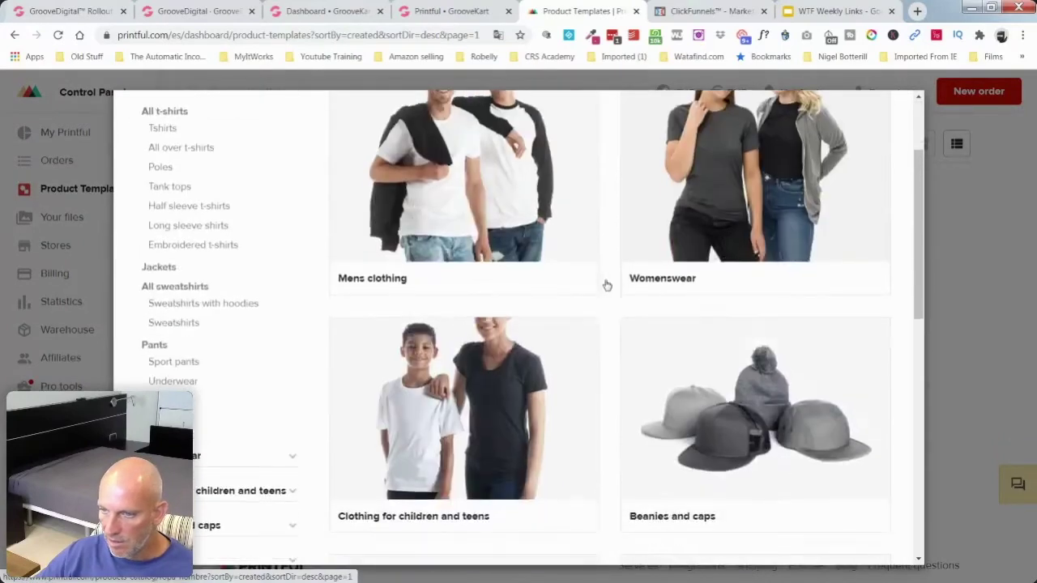
left_click(718, 340)
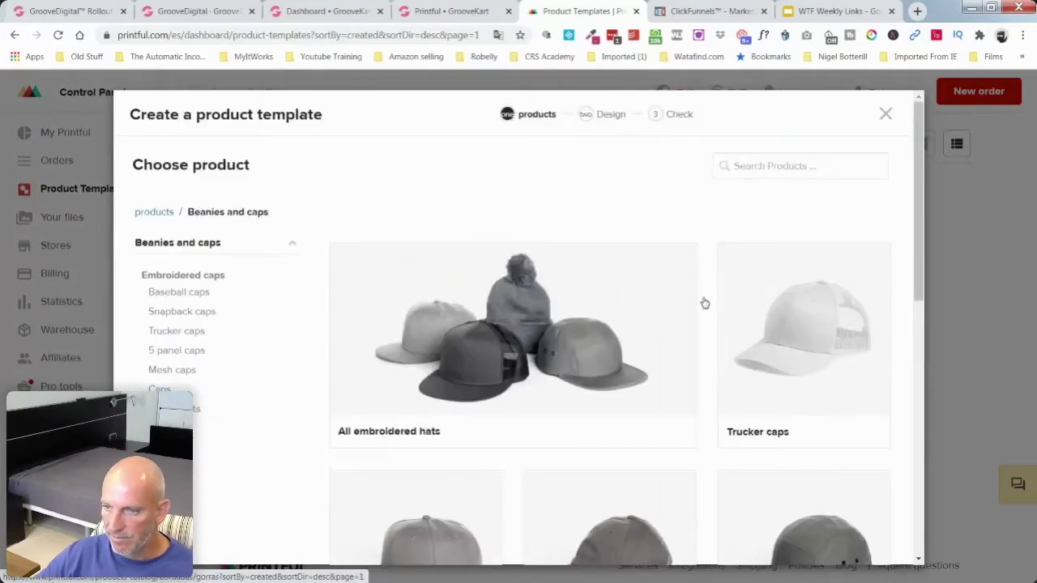
scroll(702, 301, "down", 3)
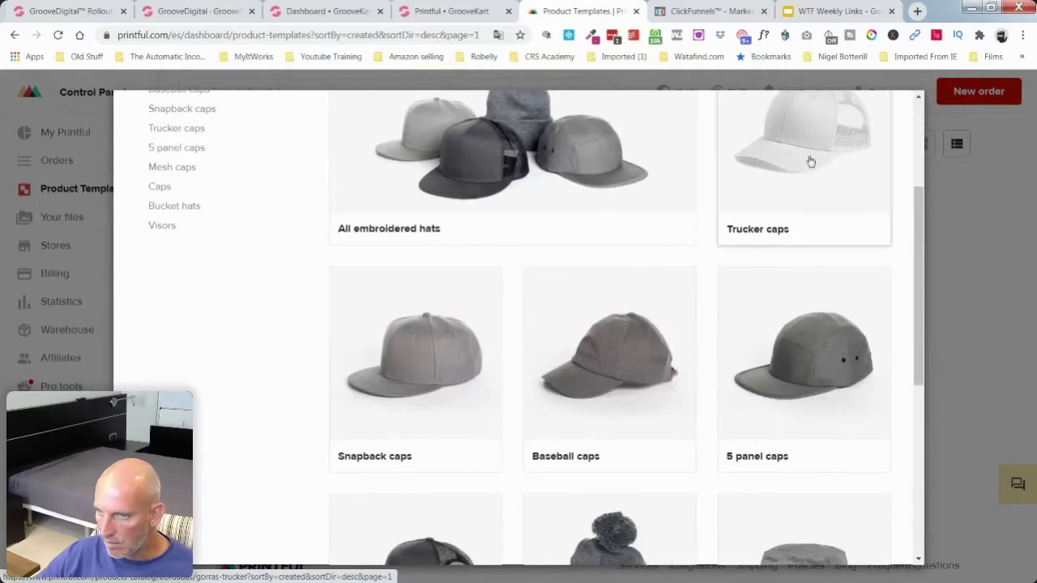
scroll(724, 256, "down", 3)
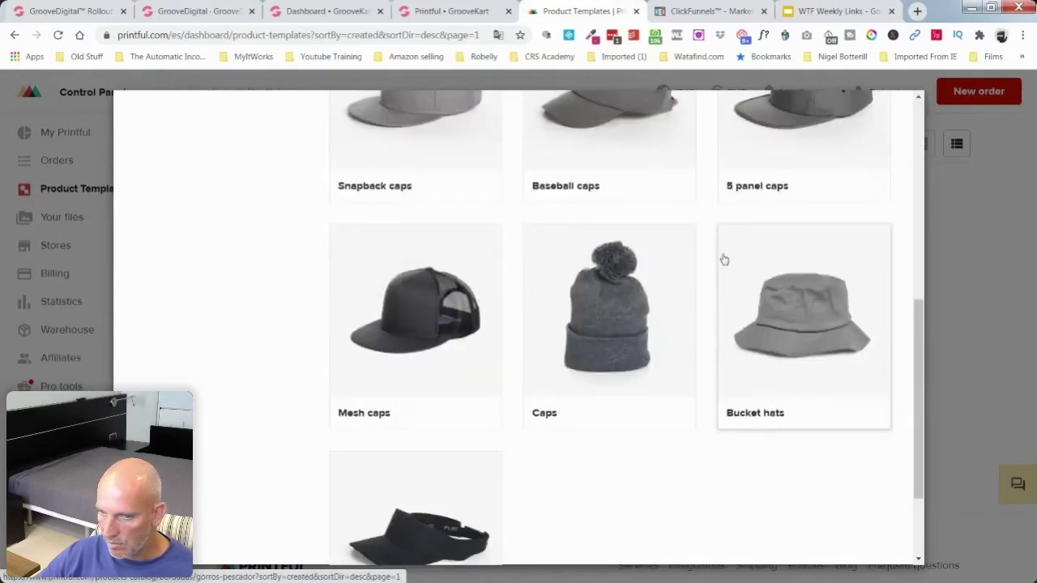
scroll(724, 257, "up", 4)
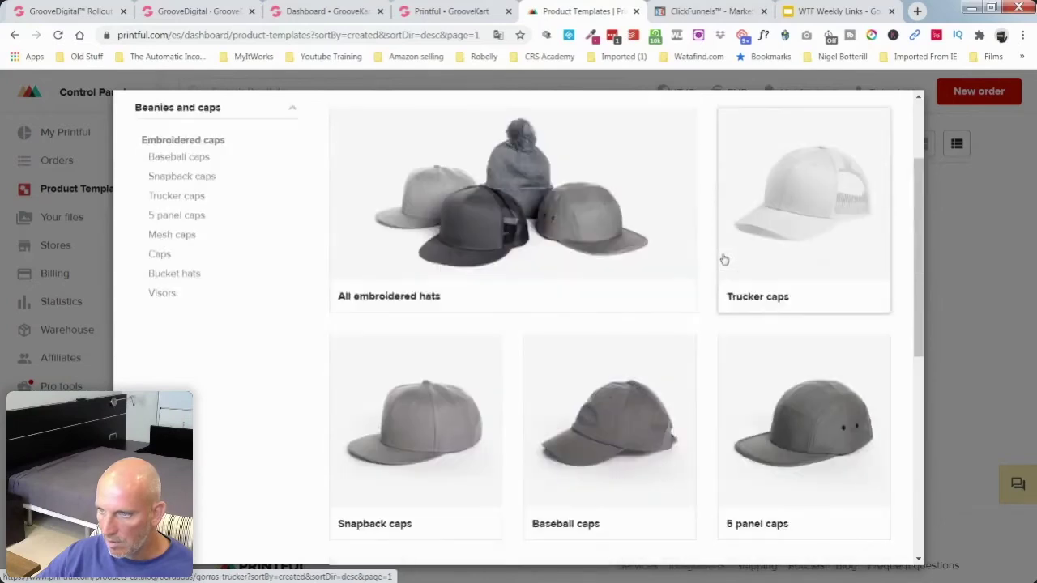
left_click(820, 206)
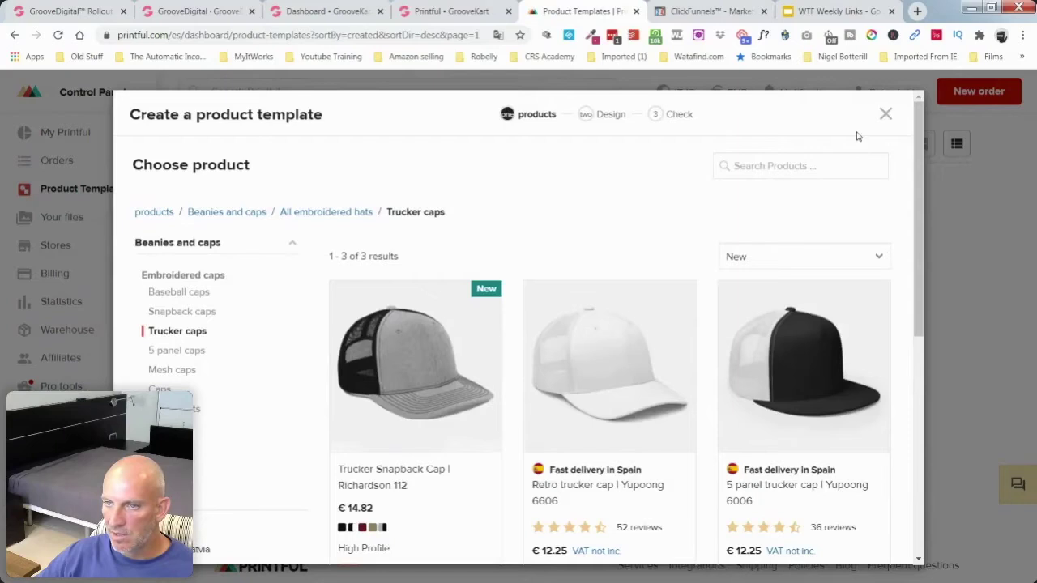
key("alt+Left")
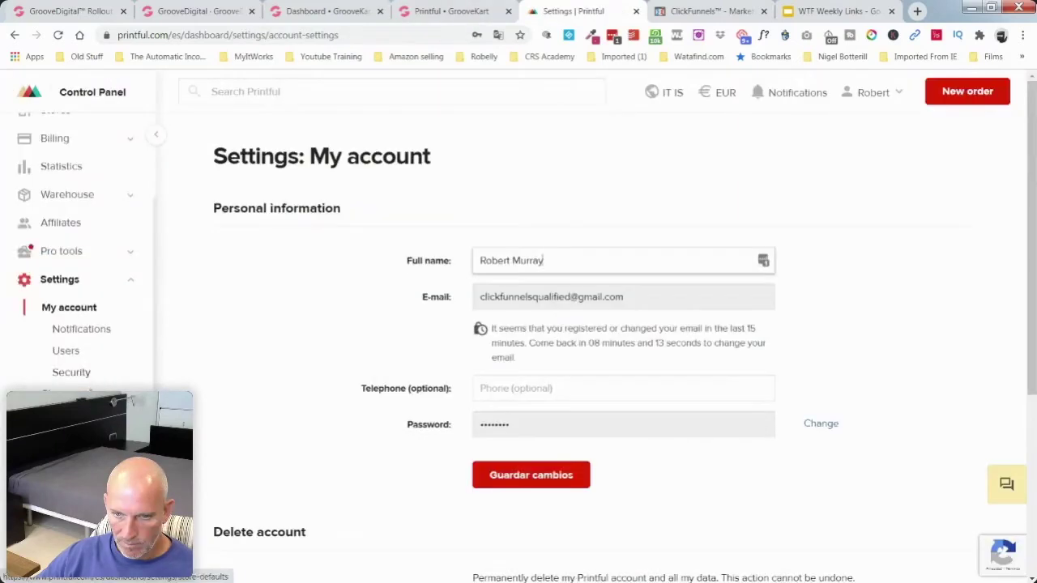
Step: Enable API access under Settings > Stores > API, accept the terms, and copy the new key
scroll(81, 347, "up", 3)
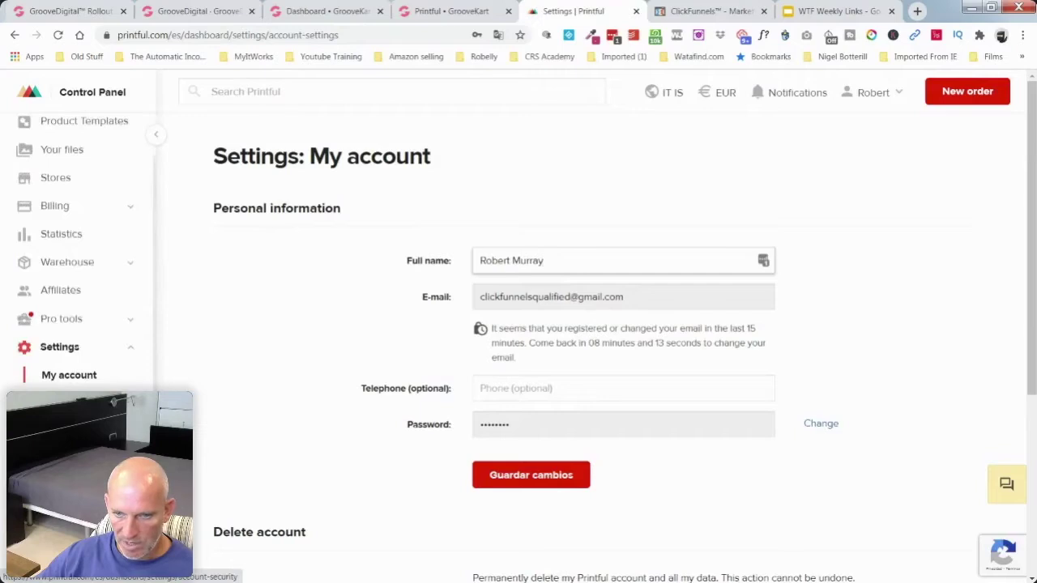
scroll(73, 385, "down", 3)
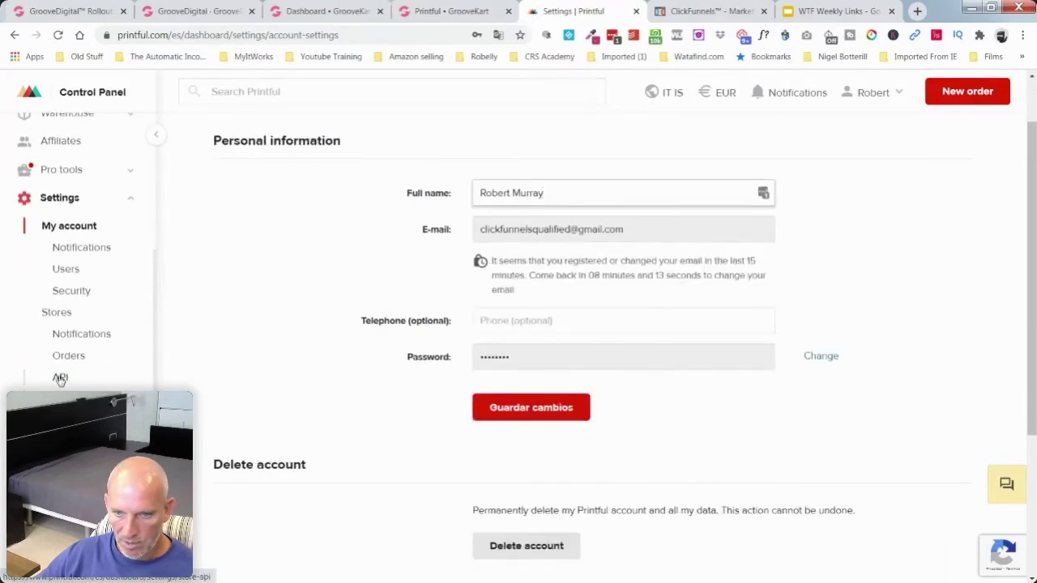
left_click(60, 377)
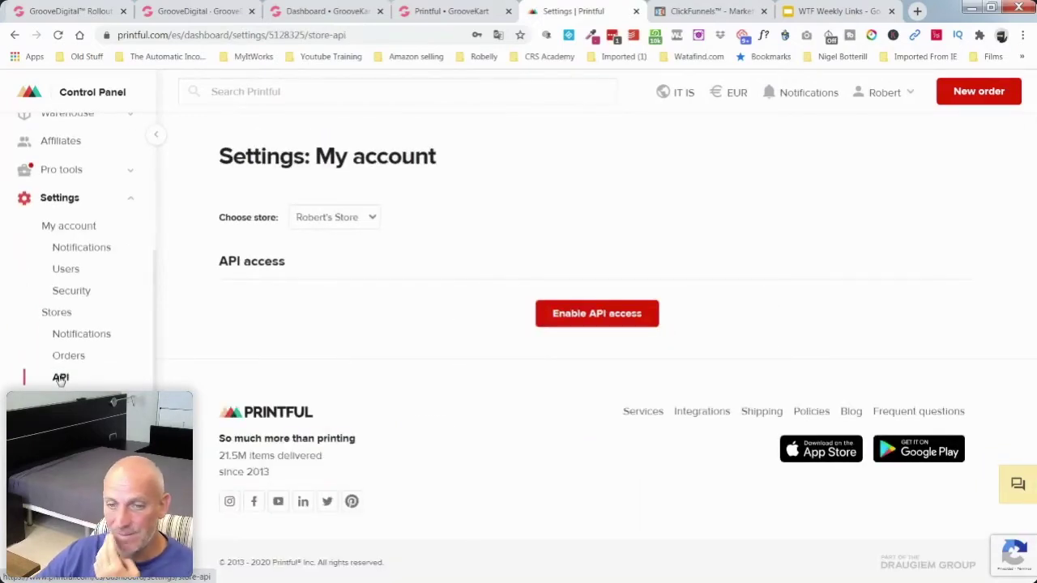
left_click(630, 320)
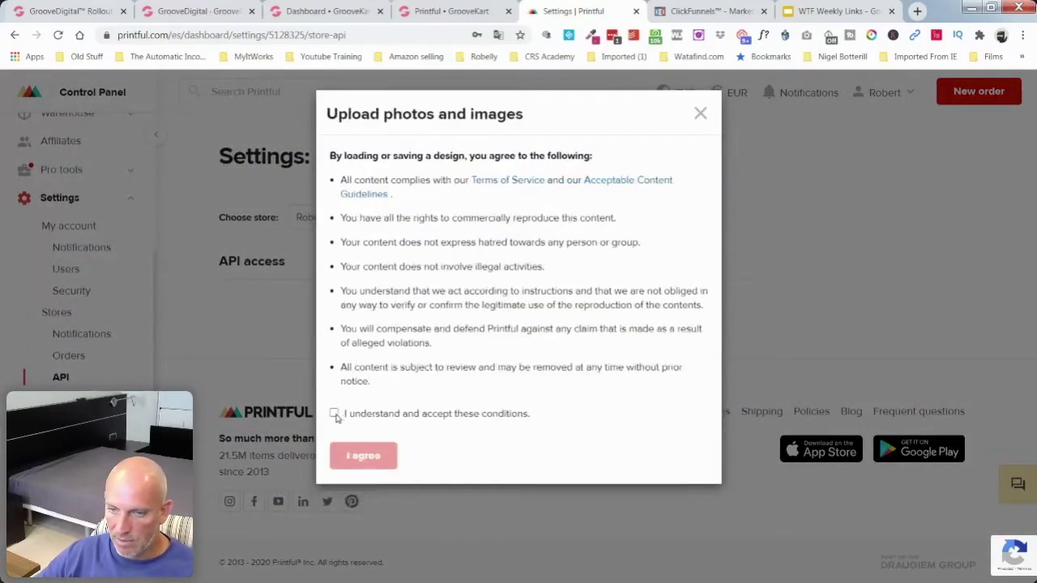
left_click(336, 415)
left_click(360, 454)
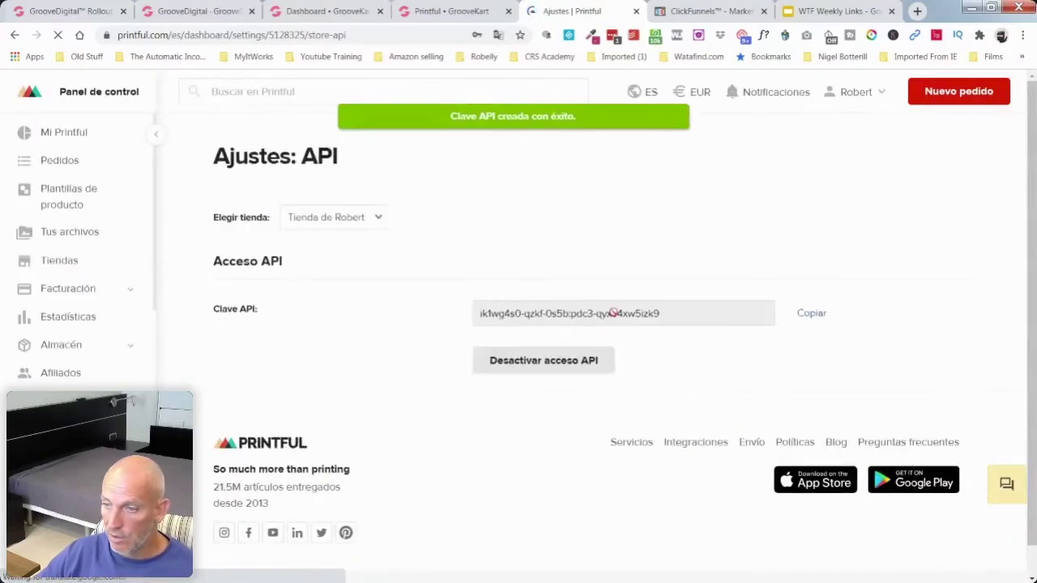
left_click(810, 315)
Step: Paste the Printful API key into GrooveKart's Printful API Connection field and save it
left_click(434, 12)
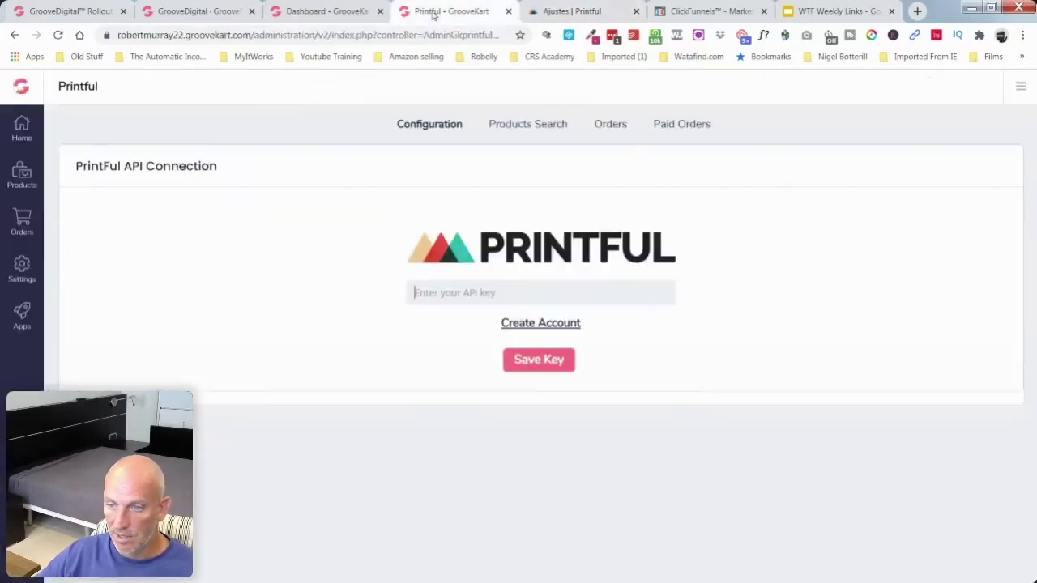
left_click(518, 296)
key("ctrl+v")
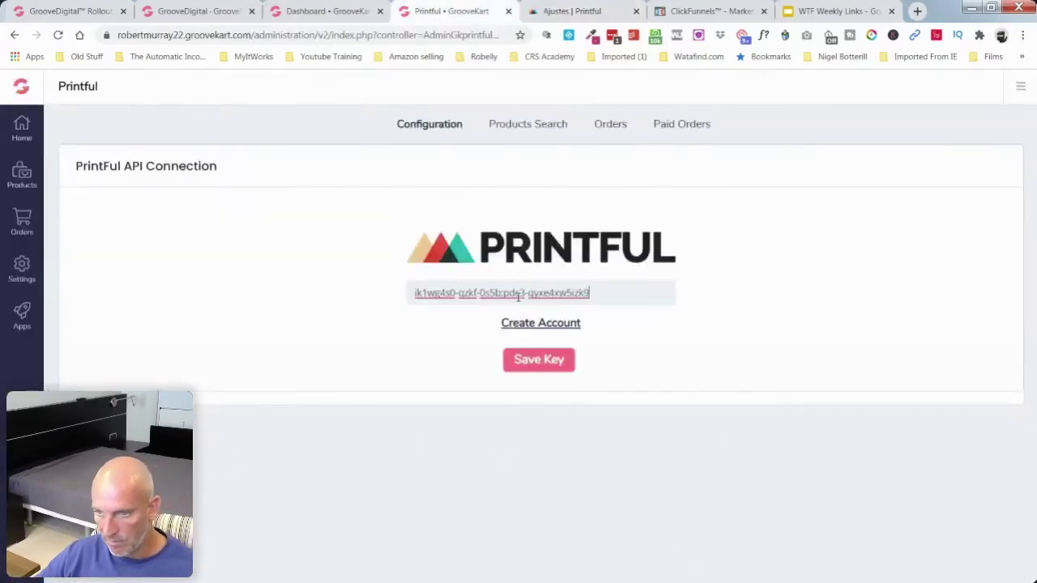
left_click(549, 360)
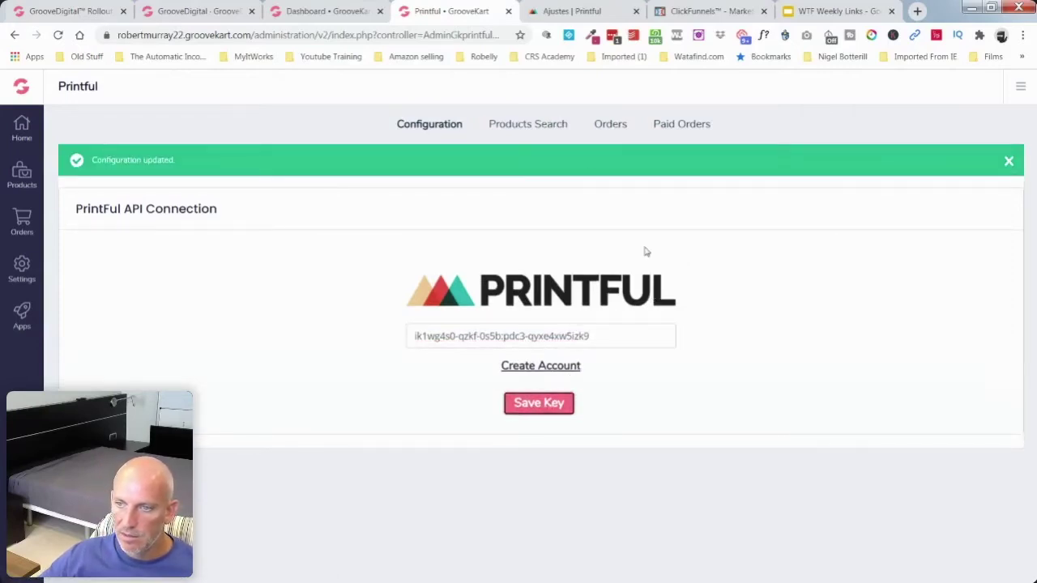
Step: Look through GrooveKart's product search, pending and paid order sections, then open Printful's Product Templates
left_click(546, 128)
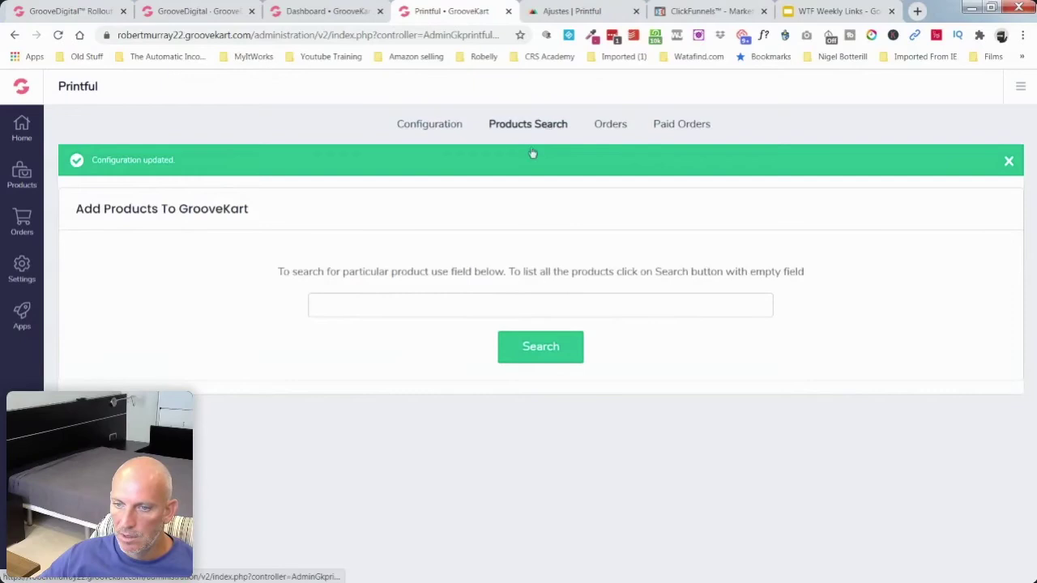
left_click(613, 124)
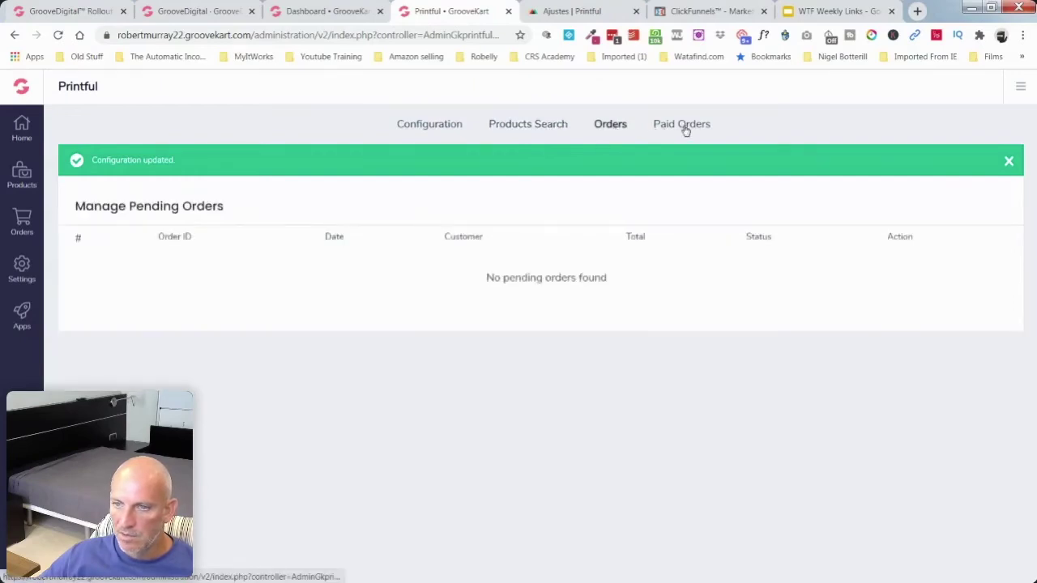
left_click(684, 128)
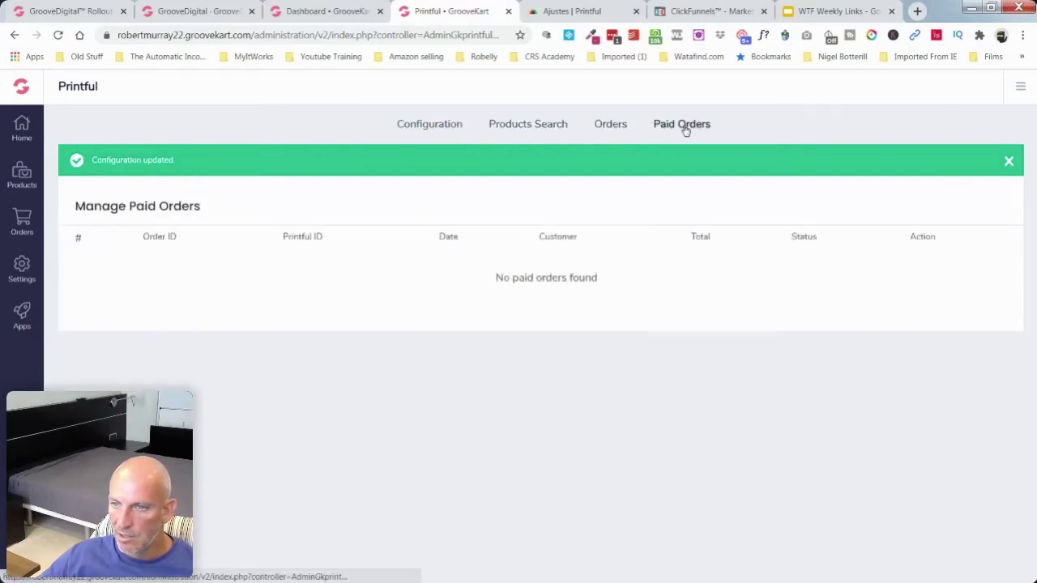
left_click(529, 126)
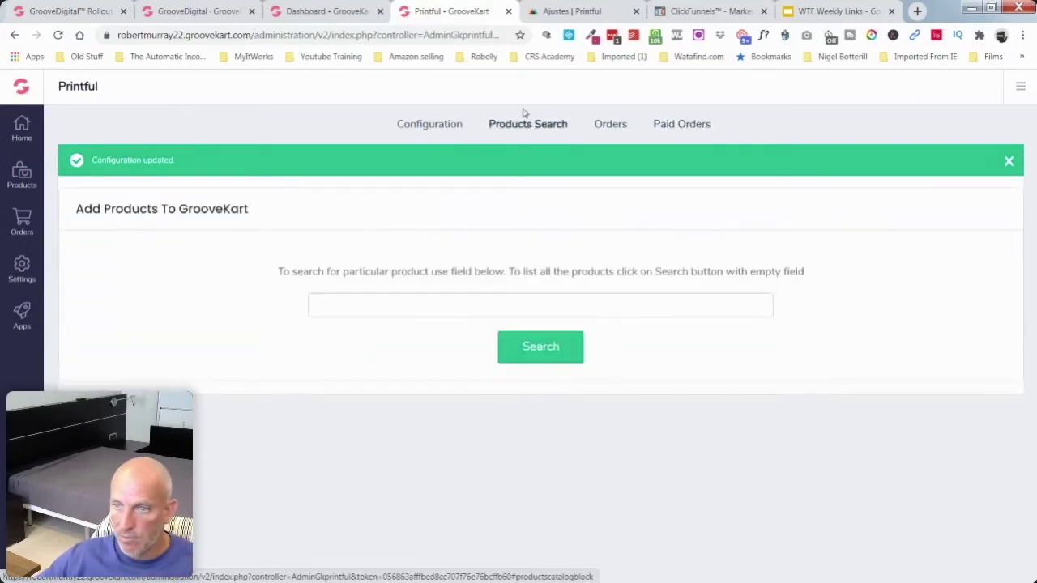
left_click(567, 11)
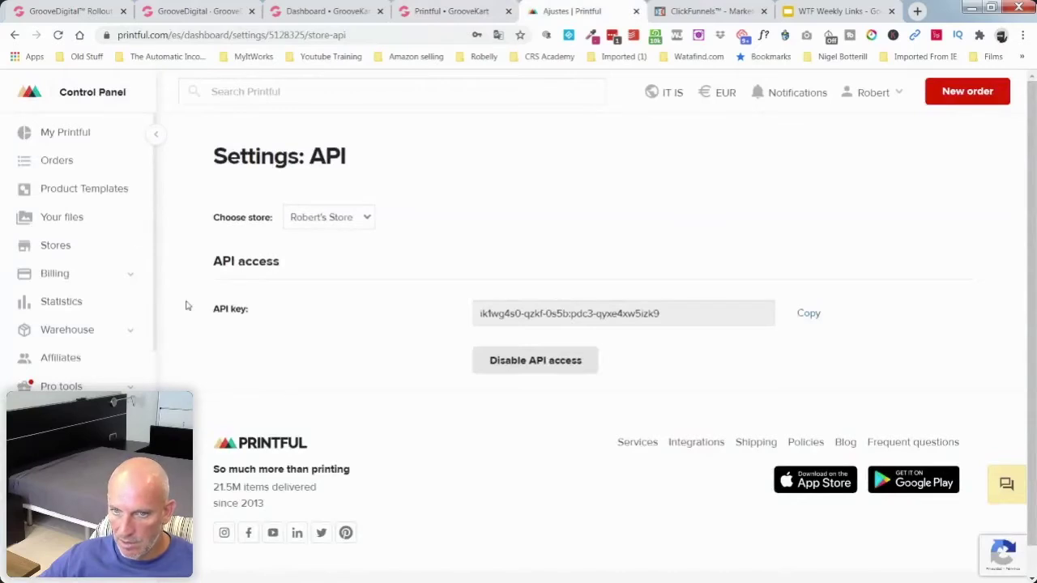
left_click(84, 192)
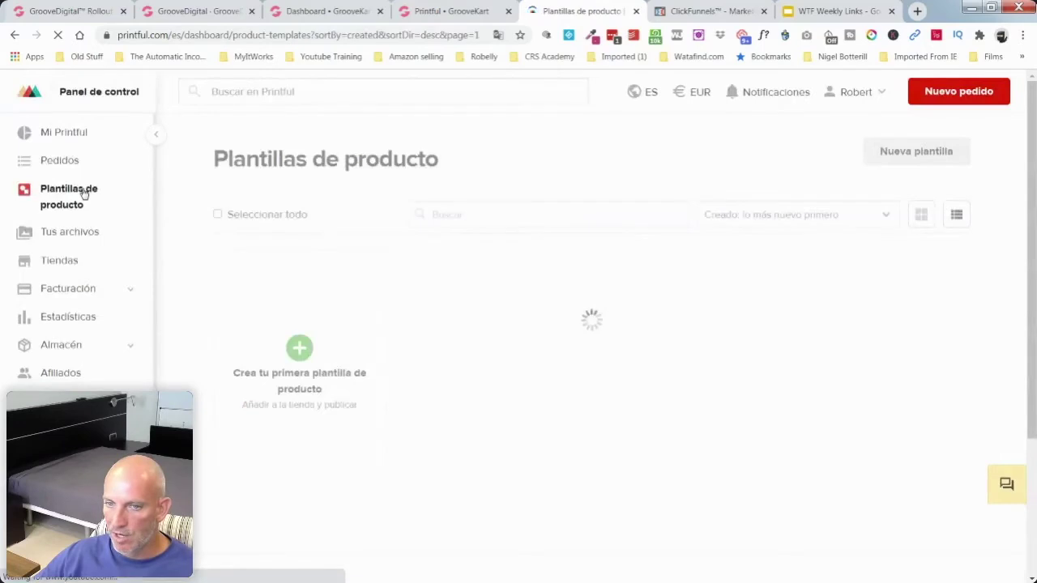
scroll(405, 355, "down", 4)
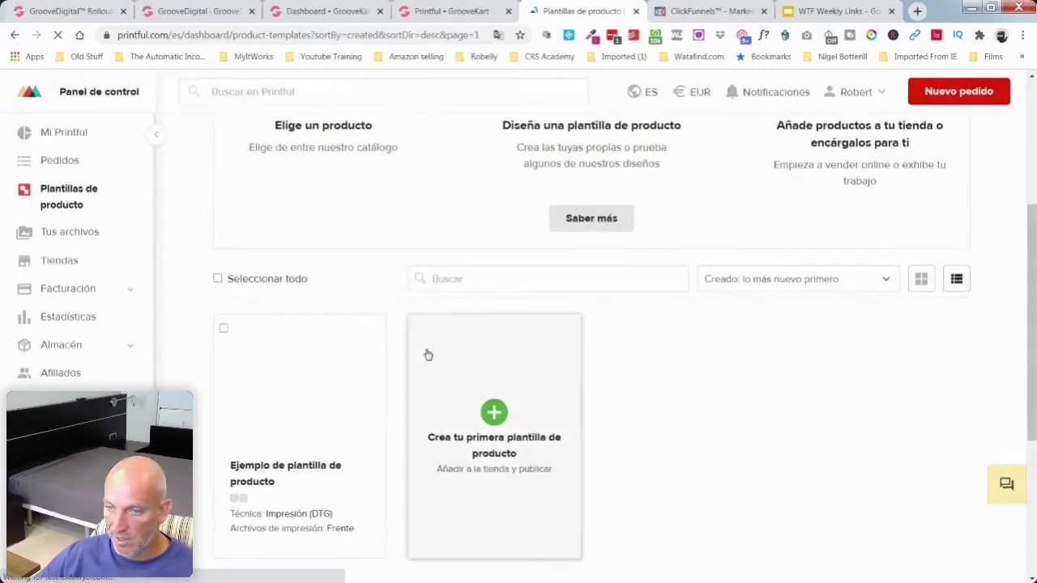
Step: Start a product template with the Trucker Snapback Cap | Richardson 112 from Beanies and caps > Trucker caps
left_click(493, 411)
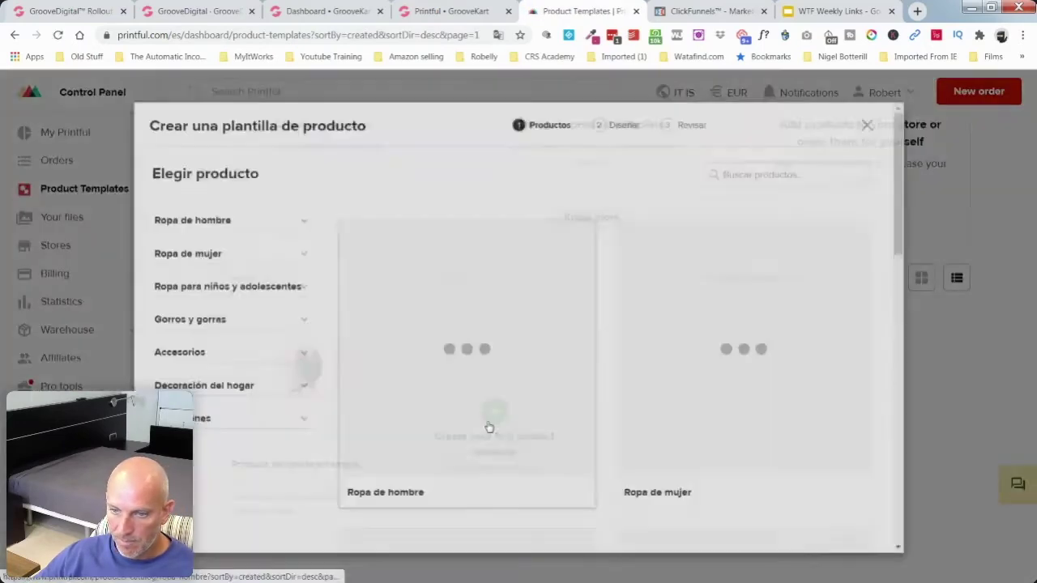
scroll(632, 397, "down", 4)
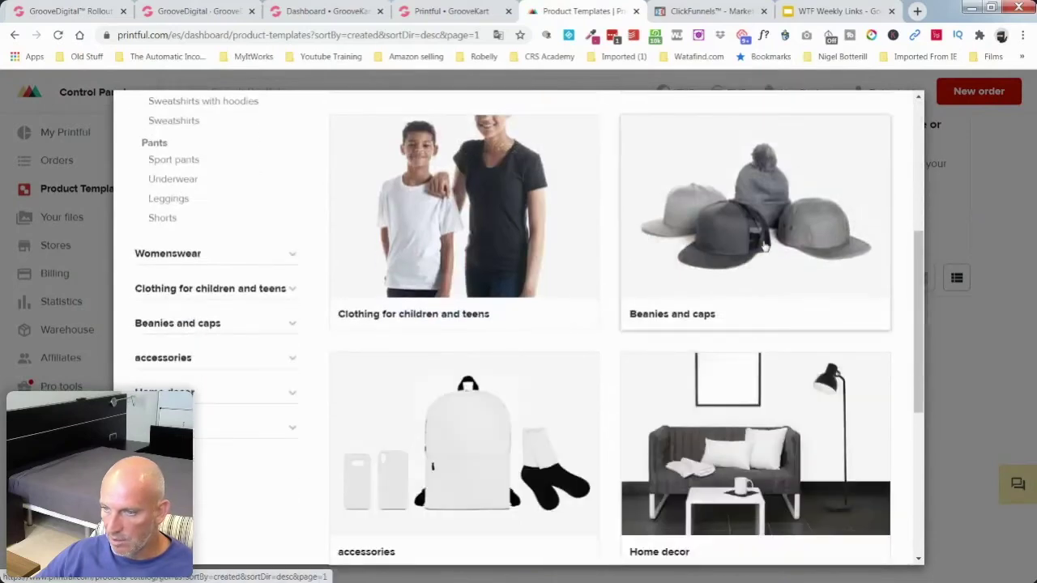
left_click(761, 251)
left_click(806, 314)
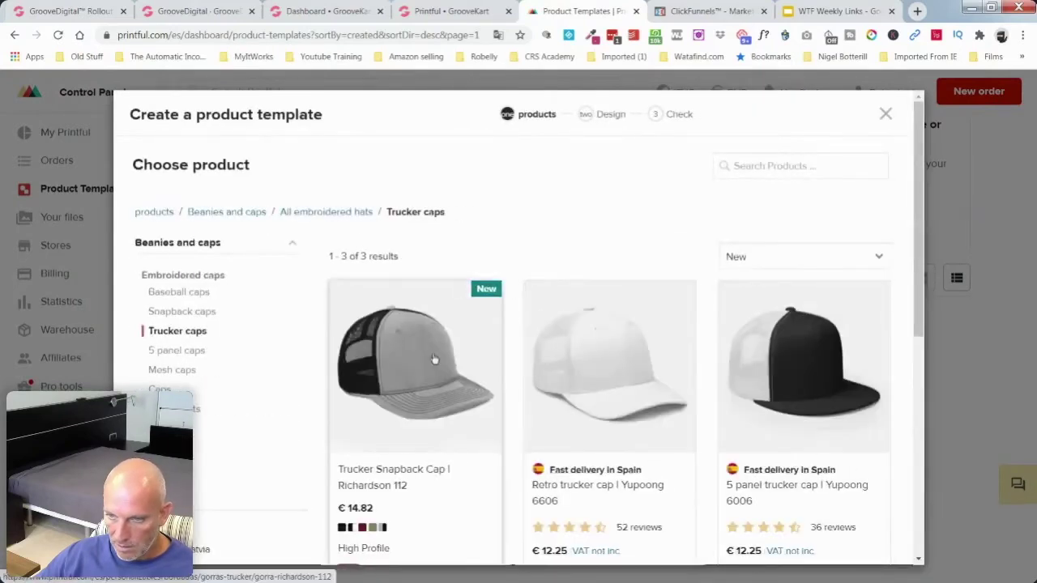
left_click(400, 362)
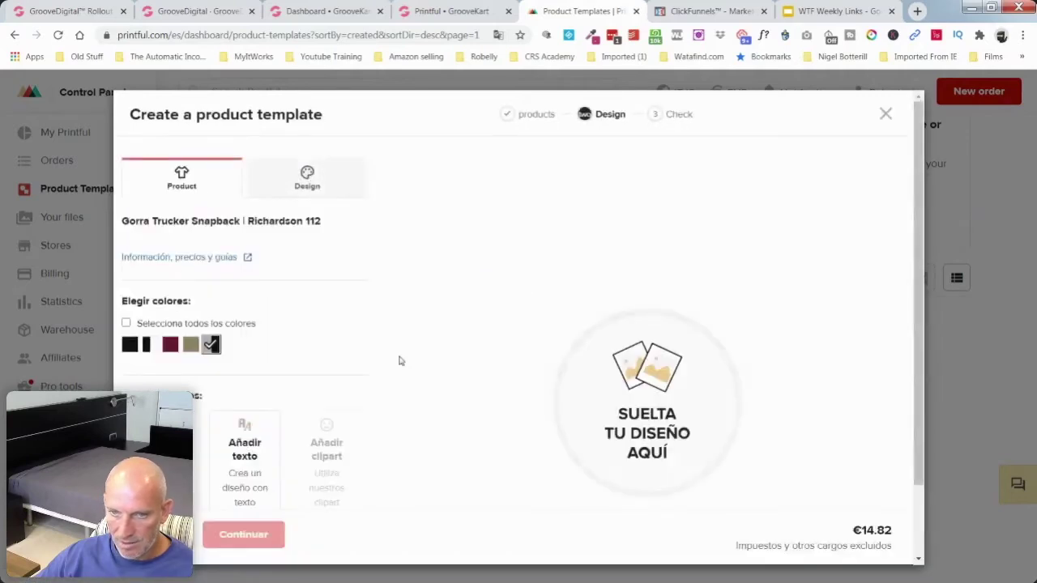
scroll(409, 344, "down", 1)
scroll(420, 330, "down", 1)
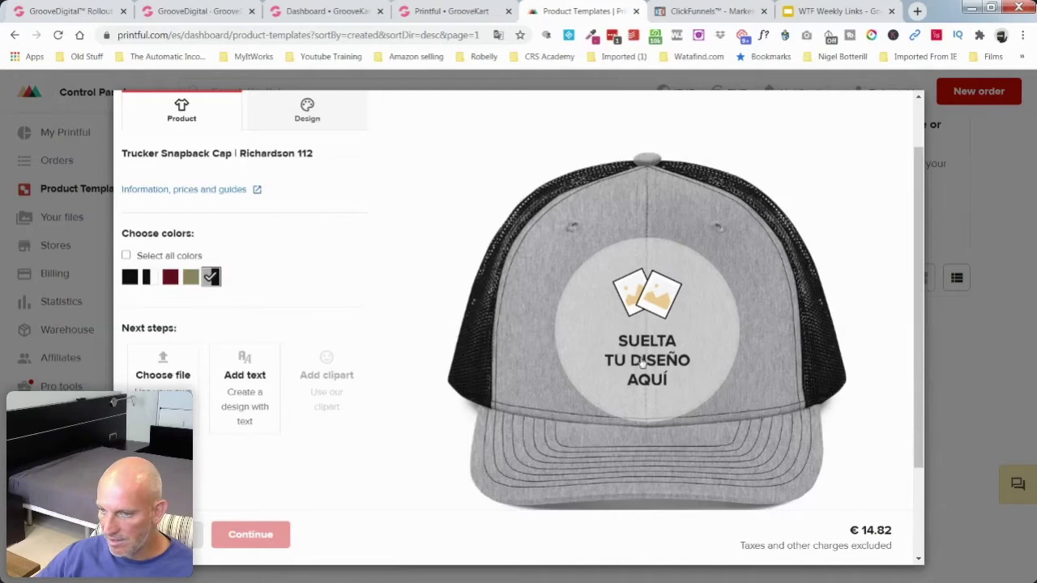
scroll(650, 356, "down", 3)
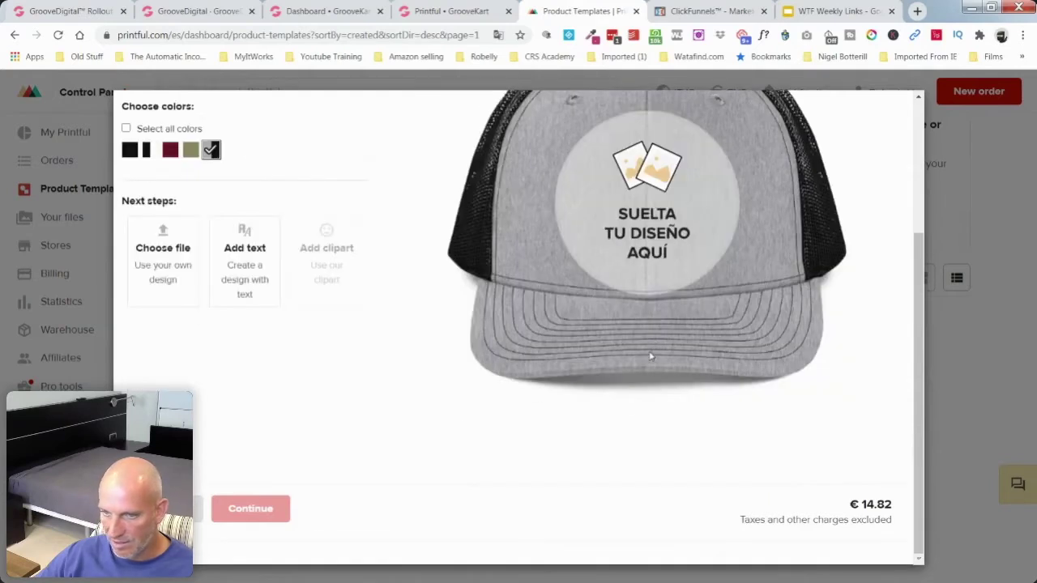
scroll(649, 356, "up", 5)
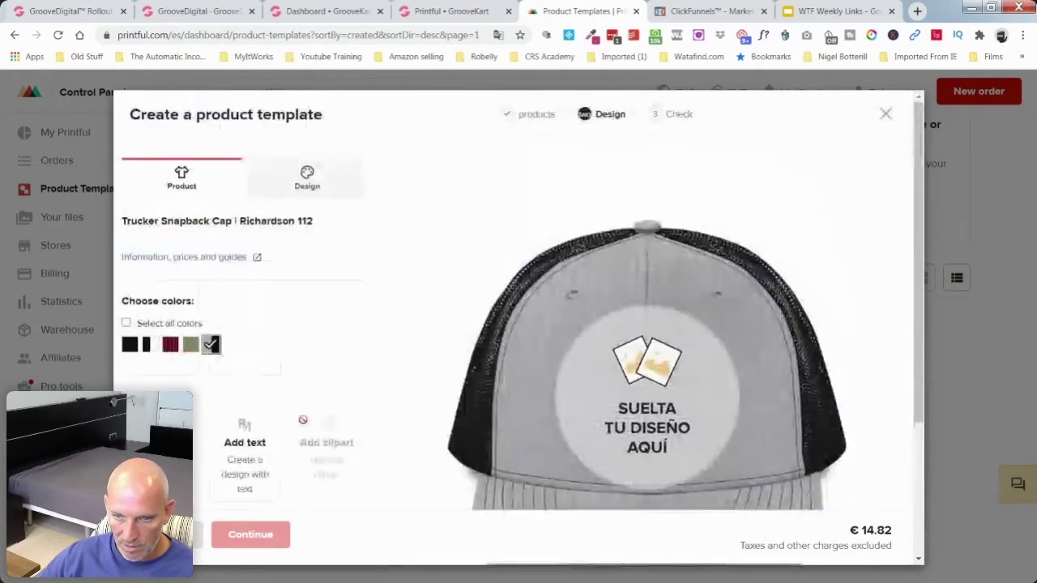
Step: On the Design tab, agree to the embroidery print-file requirements and open the file library
left_click(162, 445)
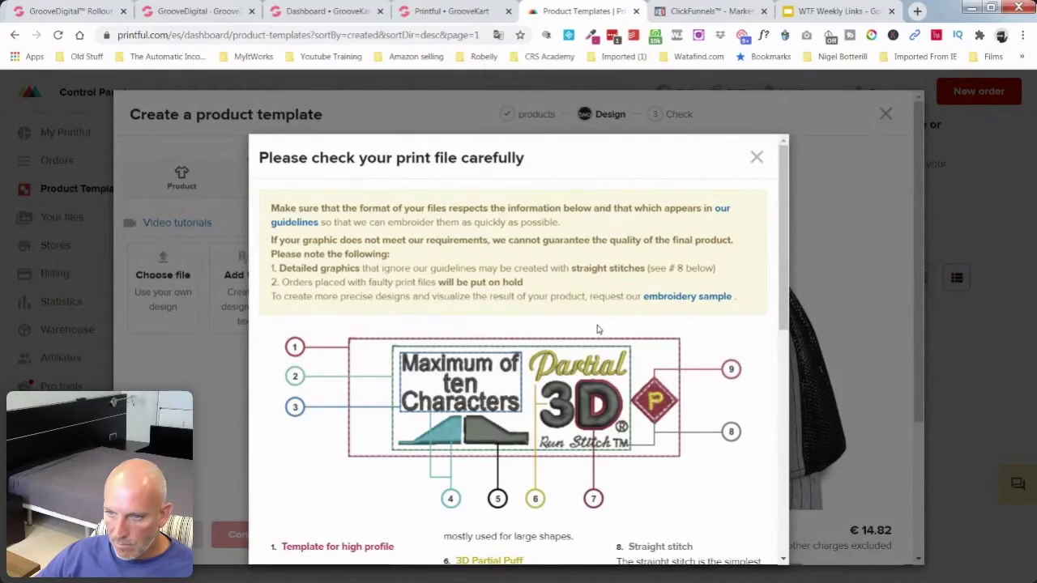
scroll(597, 328, "down", 8)
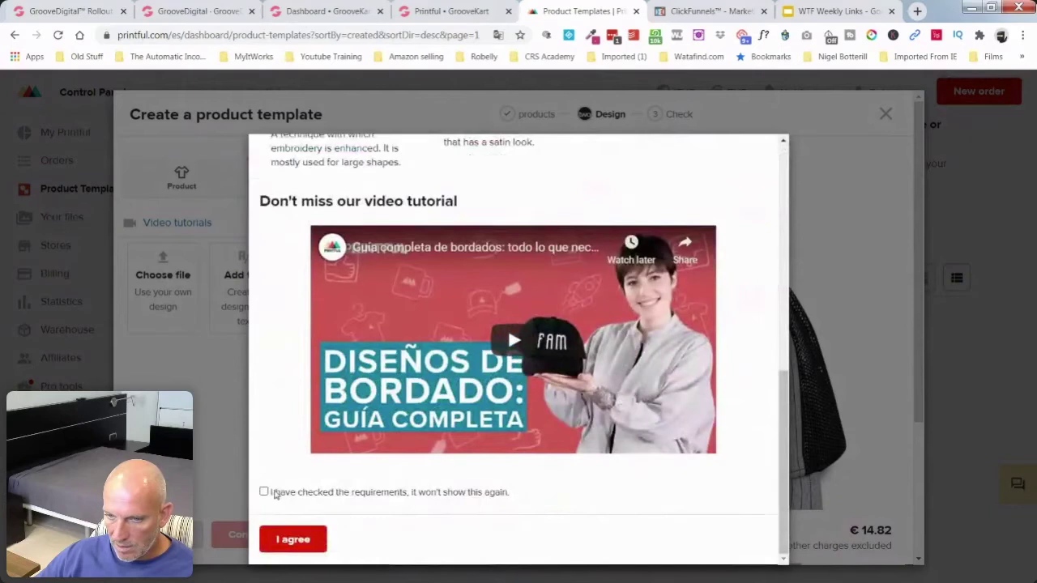
left_click(265, 491)
left_click(290, 540)
left_click(163, 279)
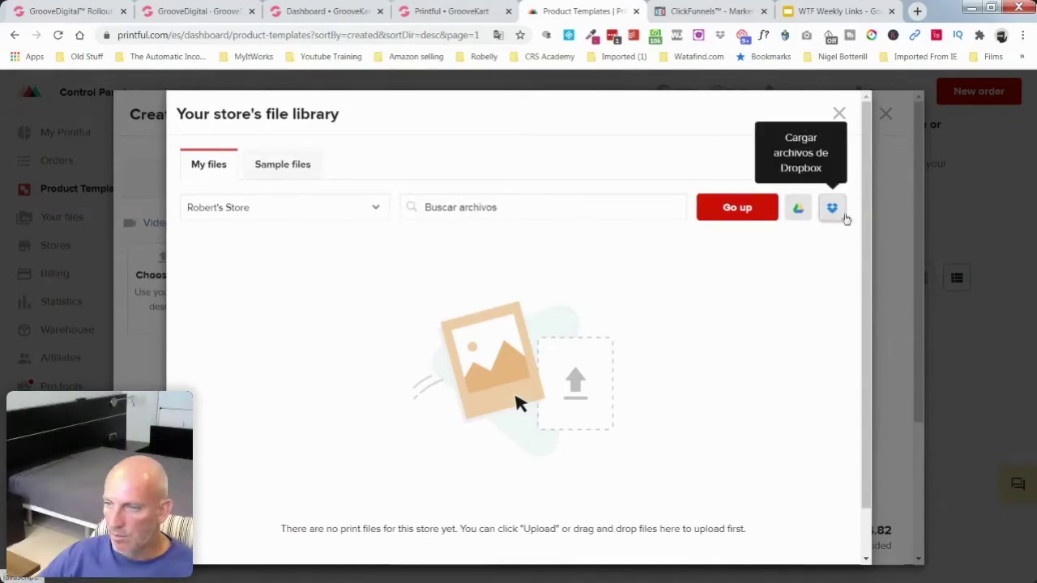
Step: Import g6.png from Dropbox into the file library and place it on the cap
left_click(835, 209)
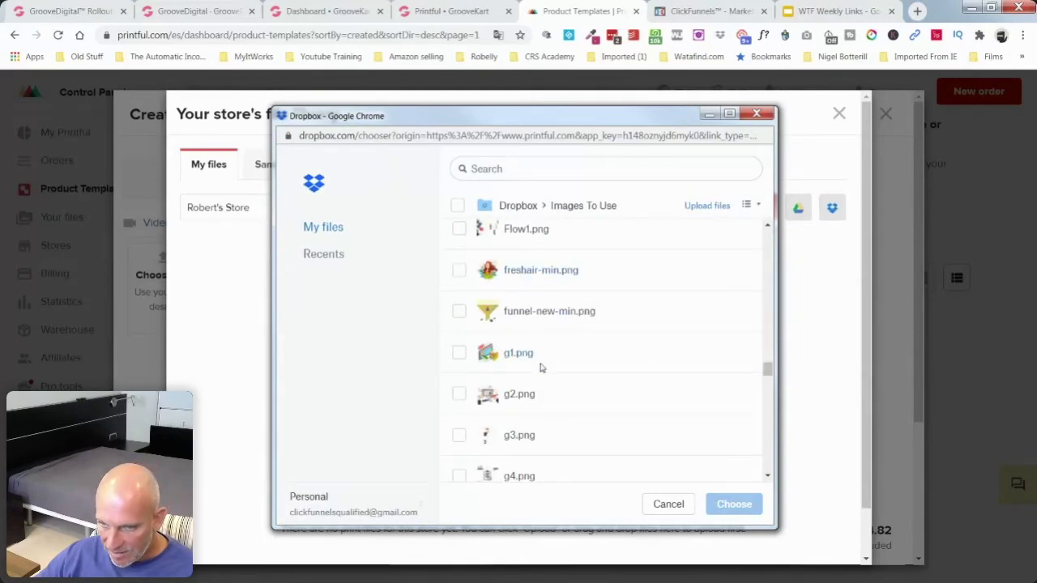
scroll(657, 371, "down", 2)
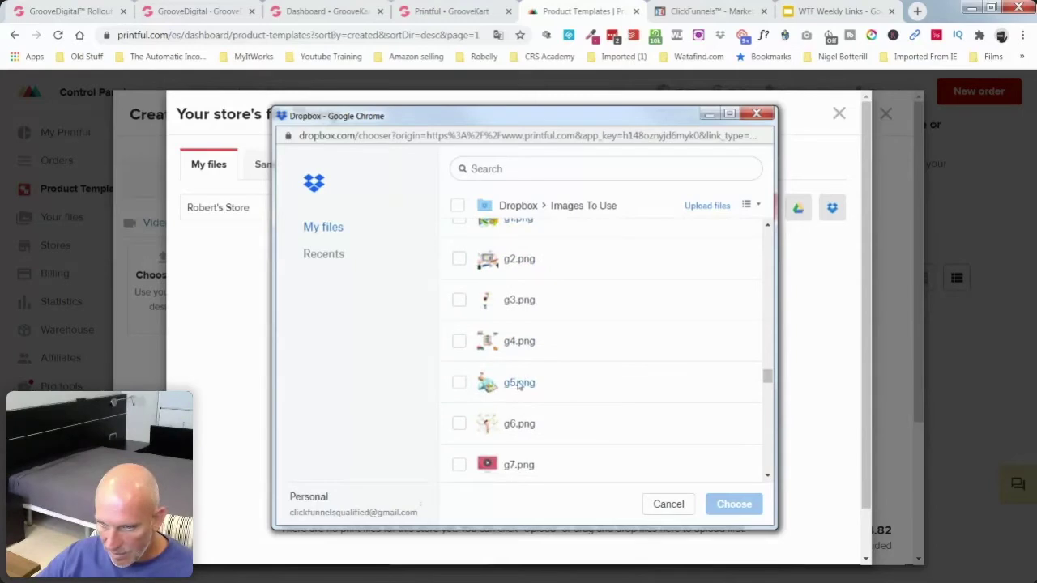
left_click(521, 428)
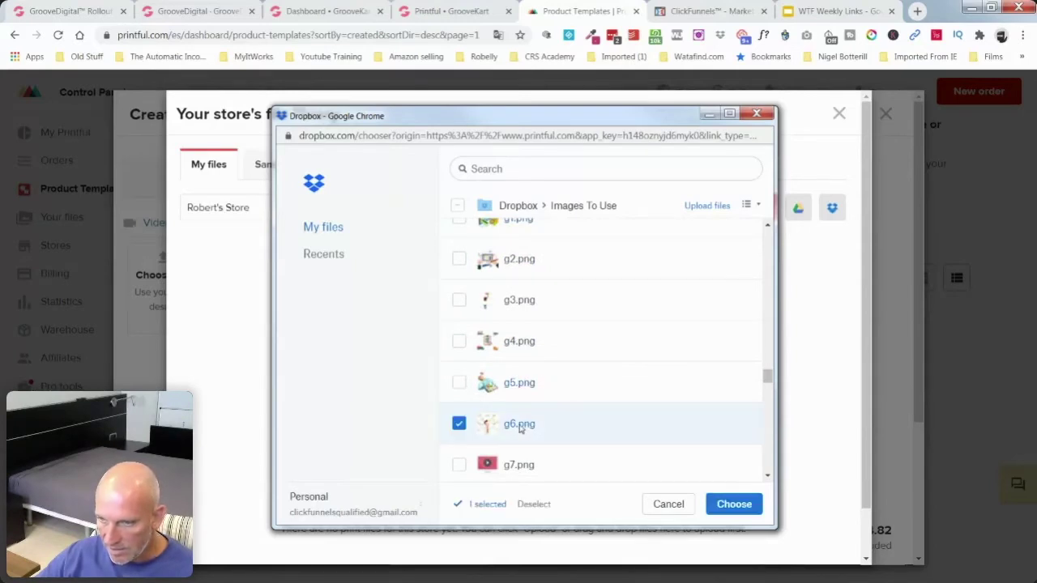
left_click(733, 503)
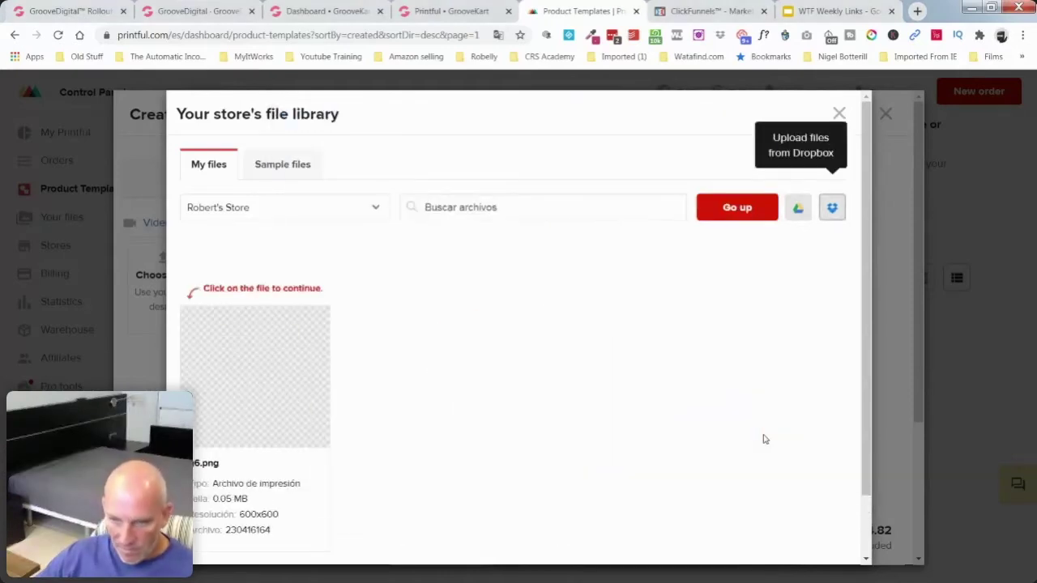
scroll(385, 338, "down", 1)
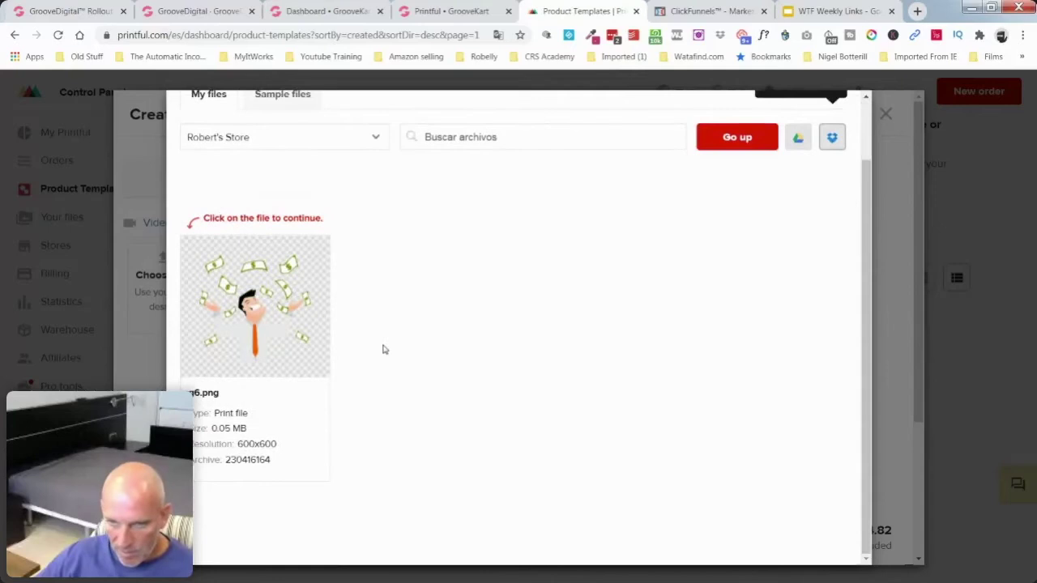
scroll(385, 350, "up", 1)
scroll(385, 350, "down", 1)
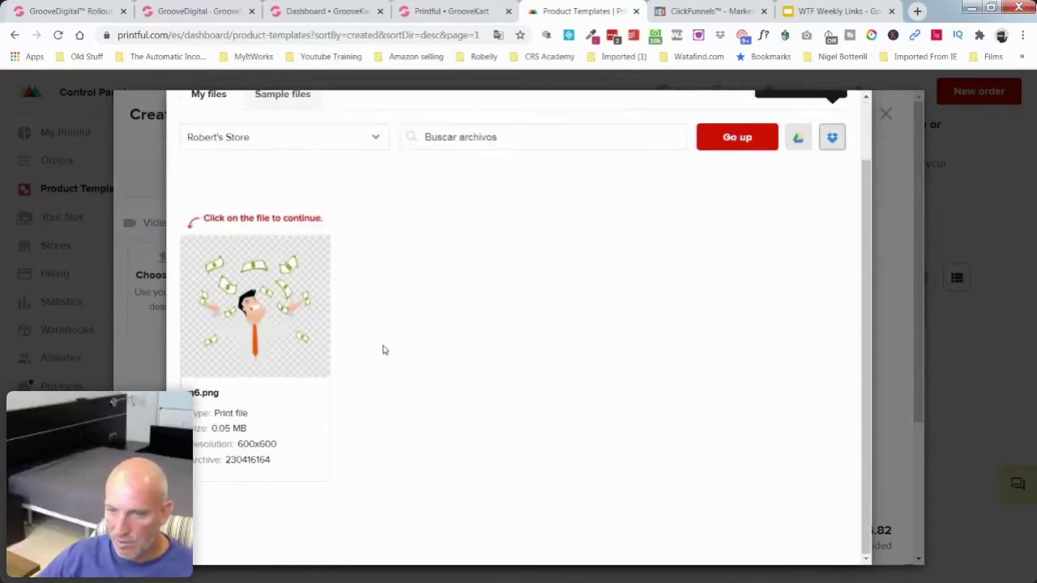
mouse_move(251, 309)
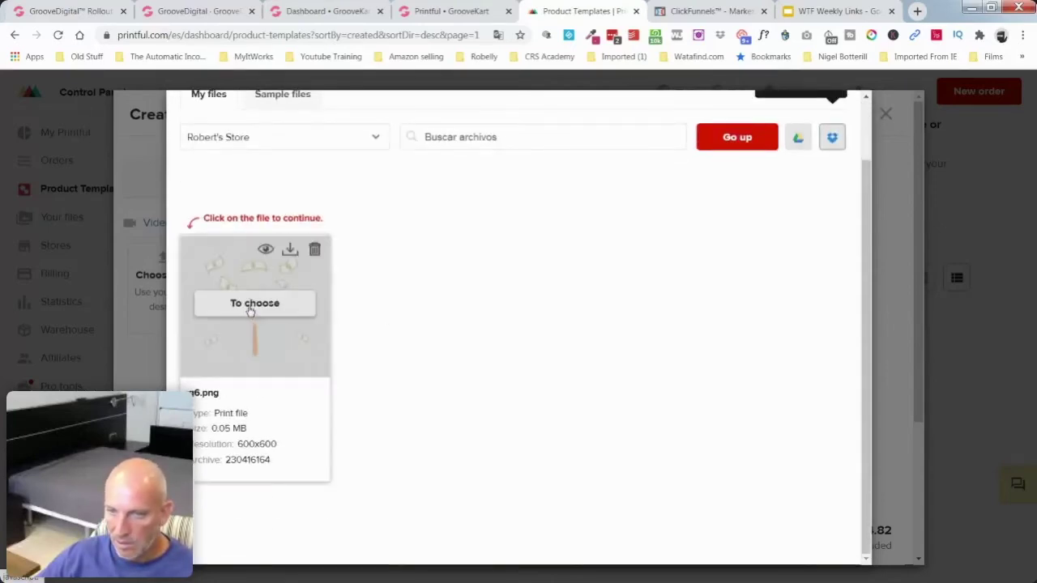
left_click(251, 308)
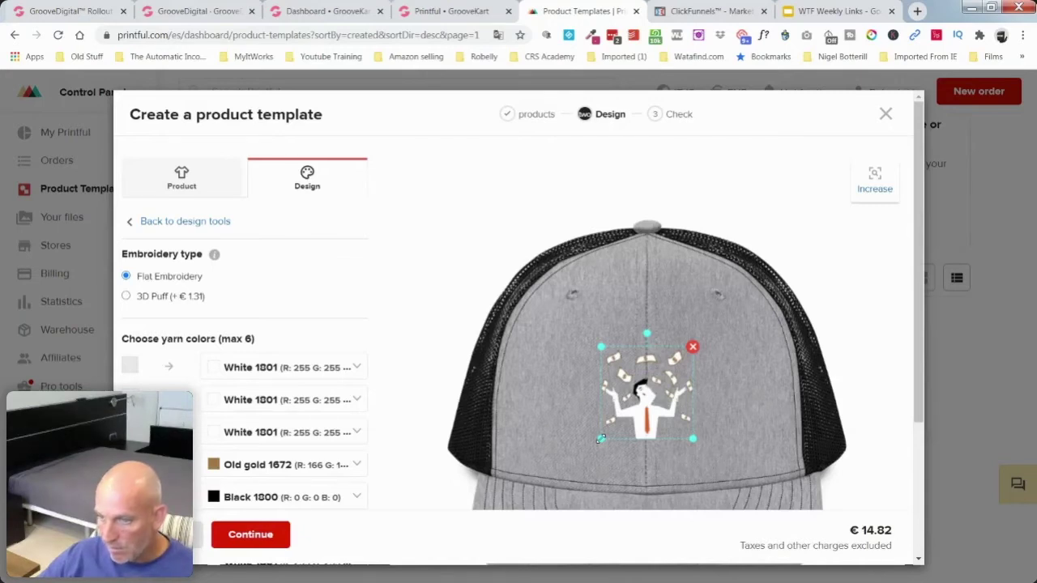
Step: Resize the money-man design on the cap so it stays inside the printing area
left_click_drag(601, 438, 580, 445)
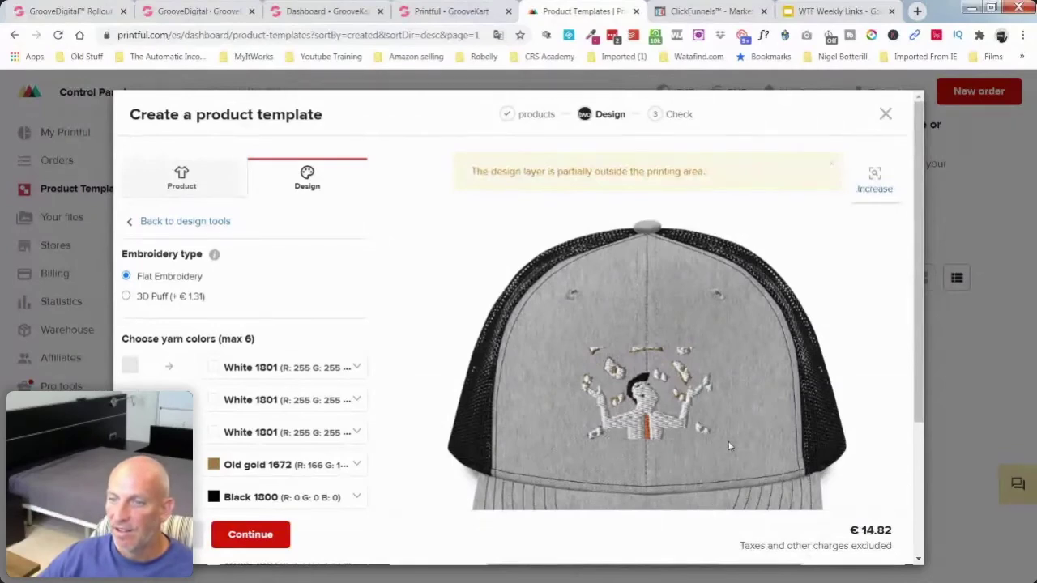
left_click(654, 401)
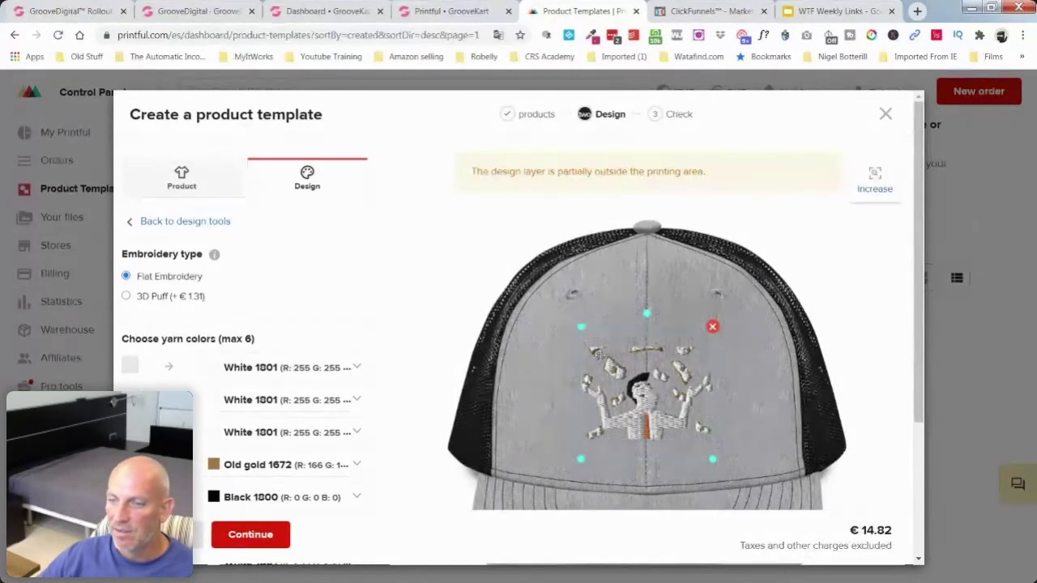
left_click_drag(581, 327, 600, 347)
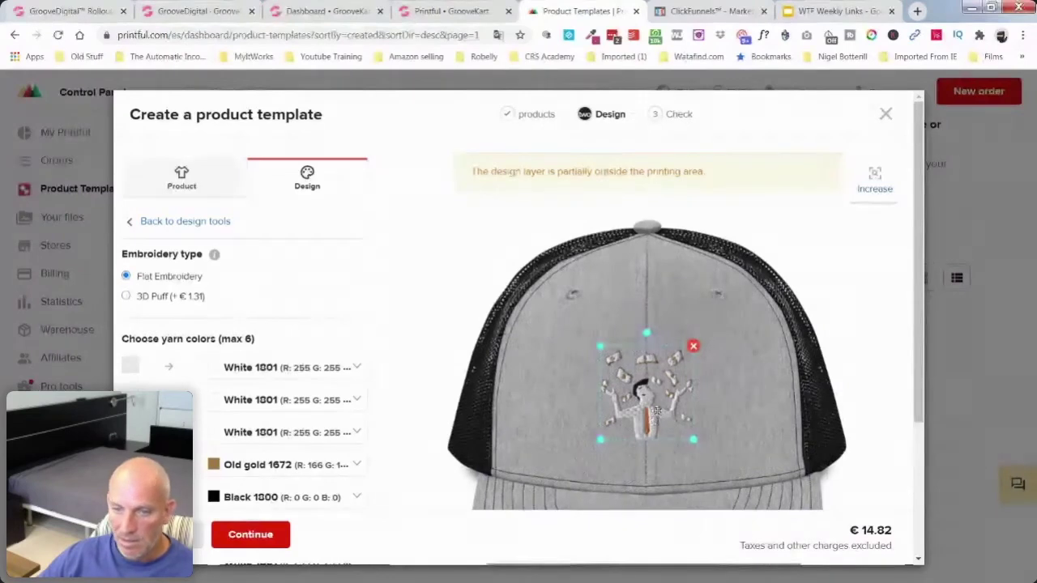
left_click(653, 410)
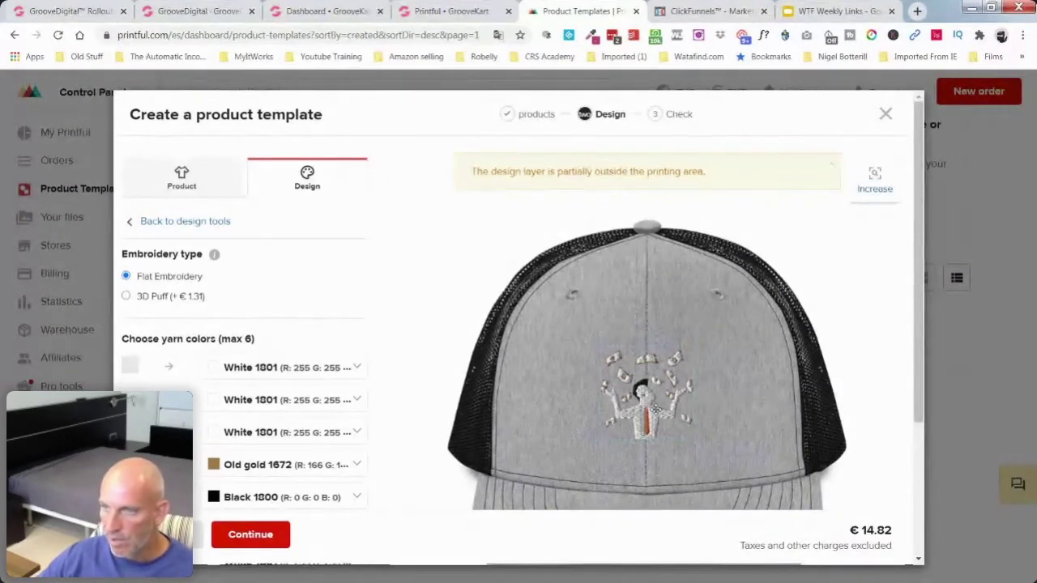
Step: Switch the embroidery type to 3D Puff, raising the price to €16.13
scroll(892, 363, "down", 3)
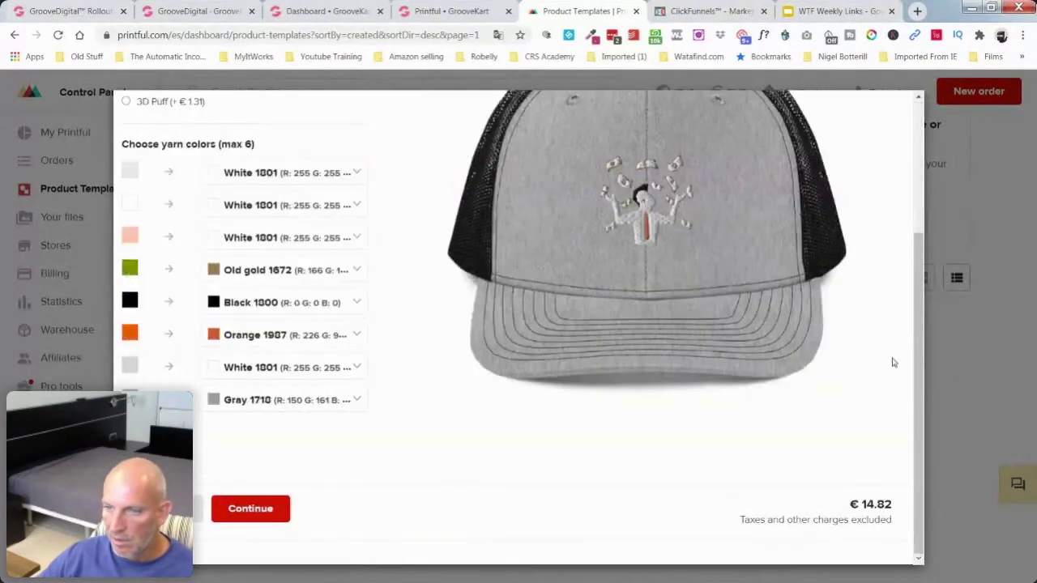
scroll(893, 362, "up", 3)
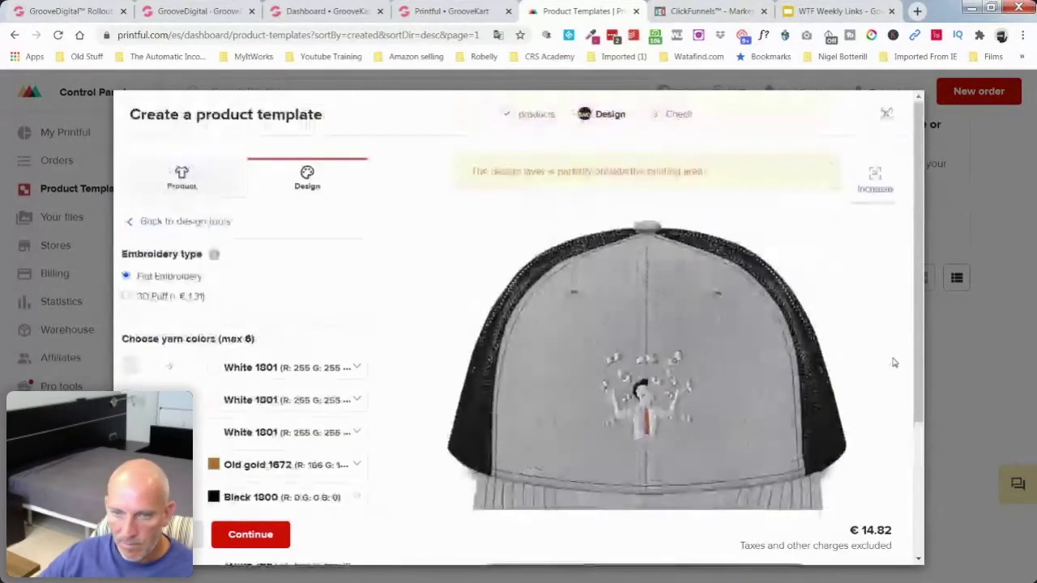
left_click(126, 297)
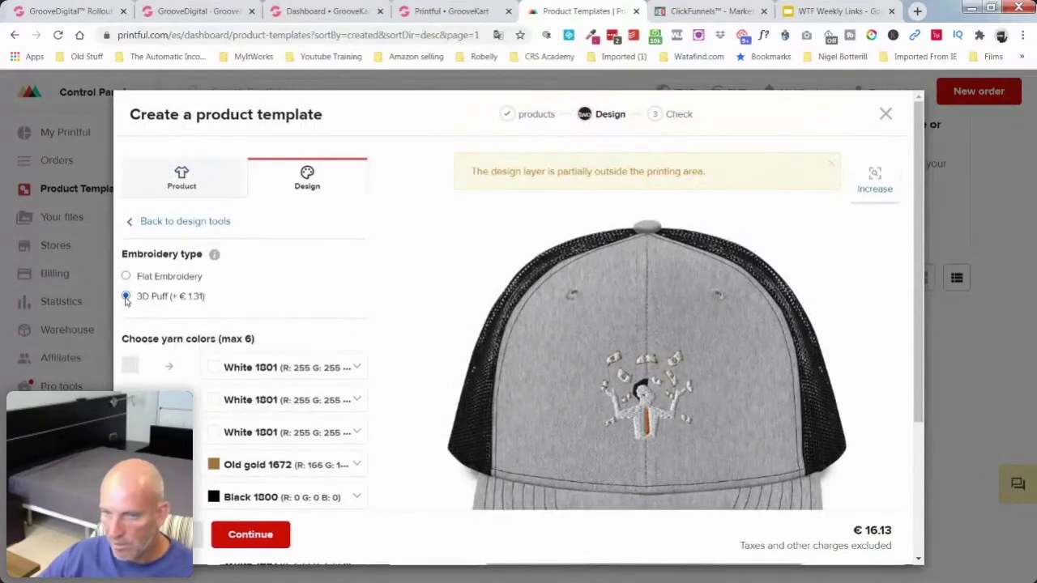
left_click(146, 222)
Step: Add the text 'Making Money BABY!' to the cap and position it in the embroidery area
left_click(257, 269)
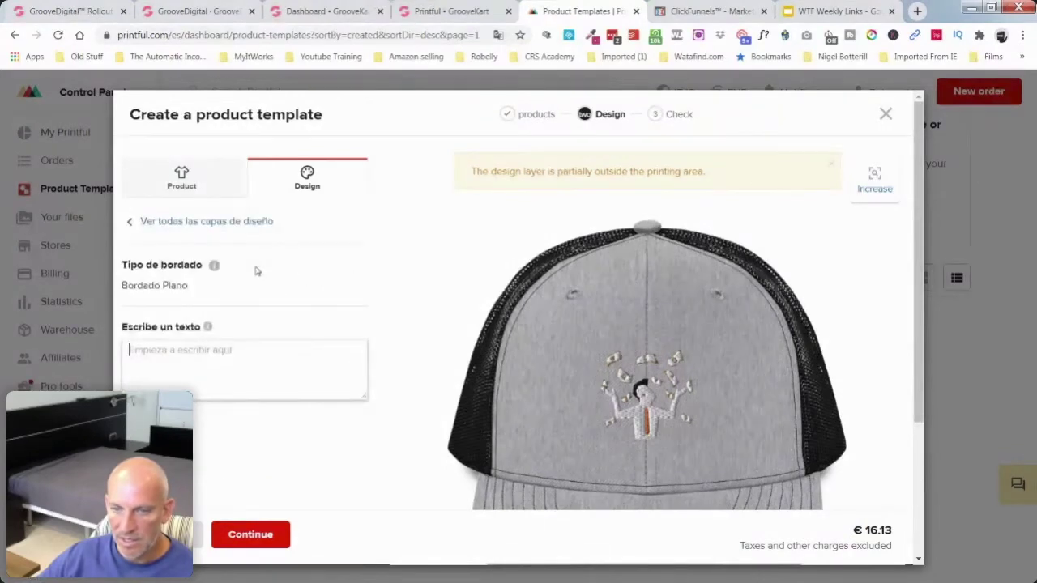
left_click(228, 359)
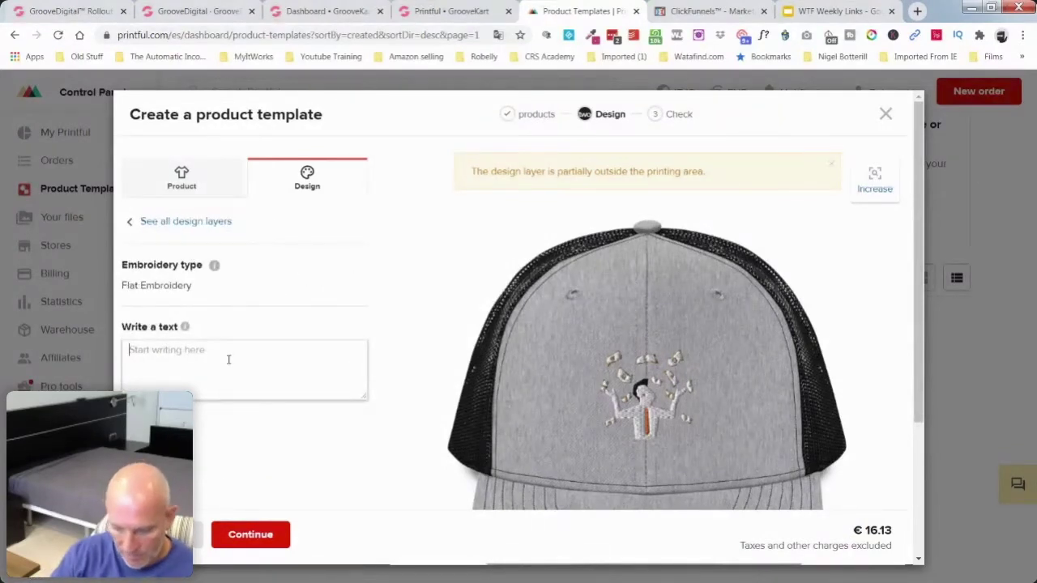
type("Make")
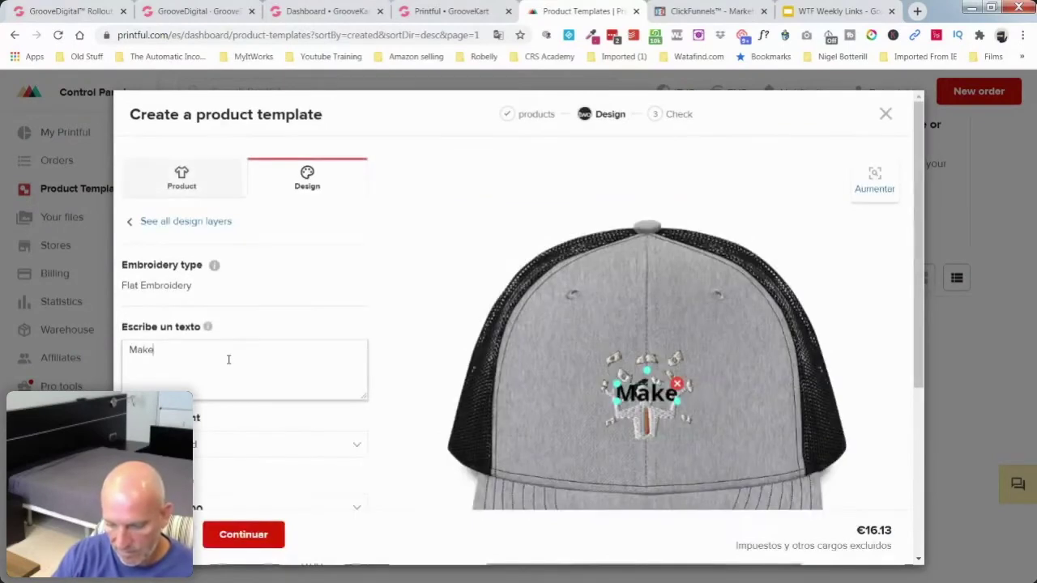
key("BackSpace")
type("in")
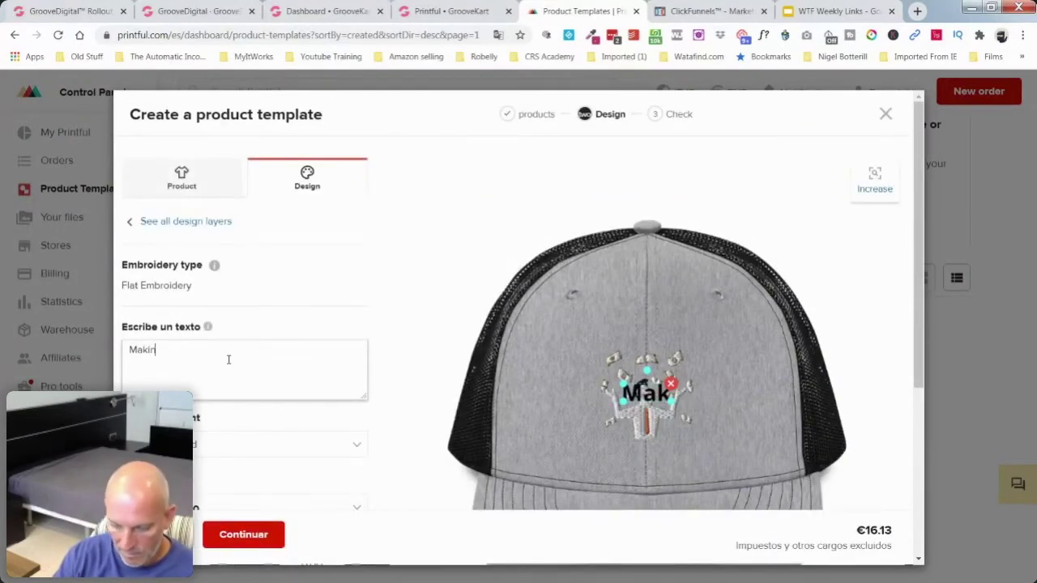
type("g Money BABY!")
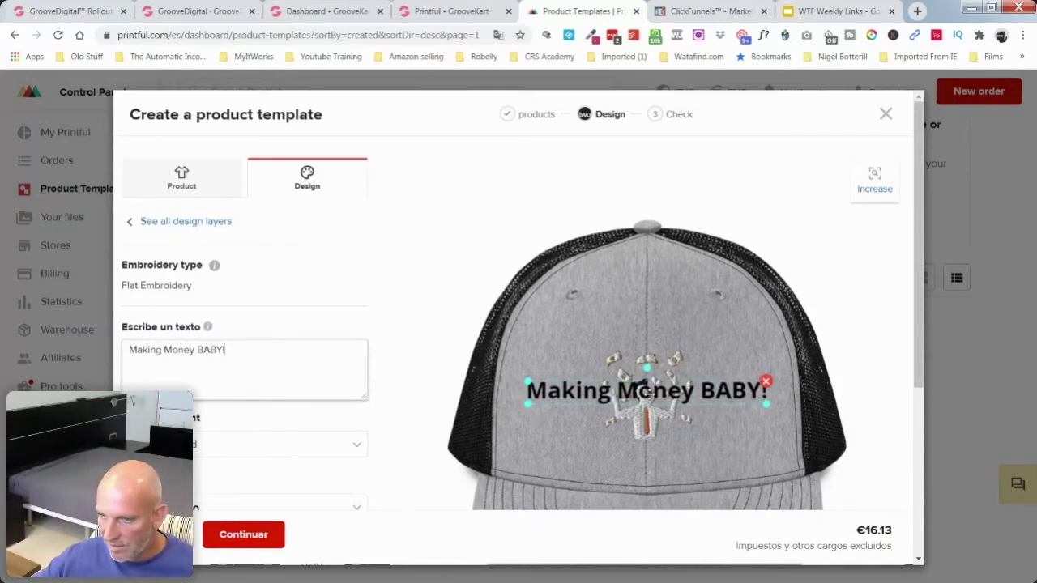
left_click_drag(646, 392, 653, 454)
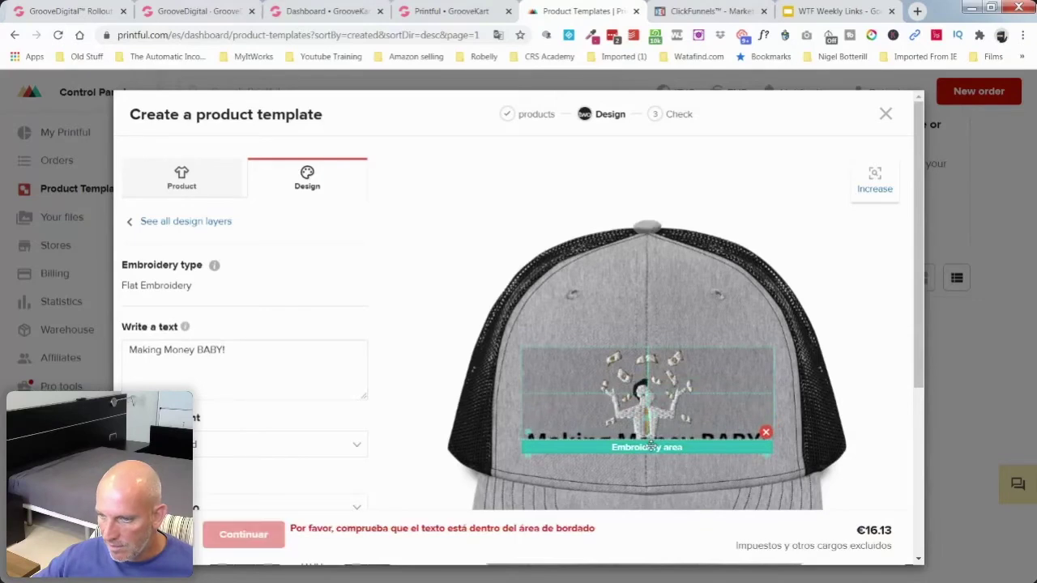
mouse_move(664, 380)
left_mouse_down()
mouse_move(664, 354)
mouse_move(664, 379)
left_mouse_up()
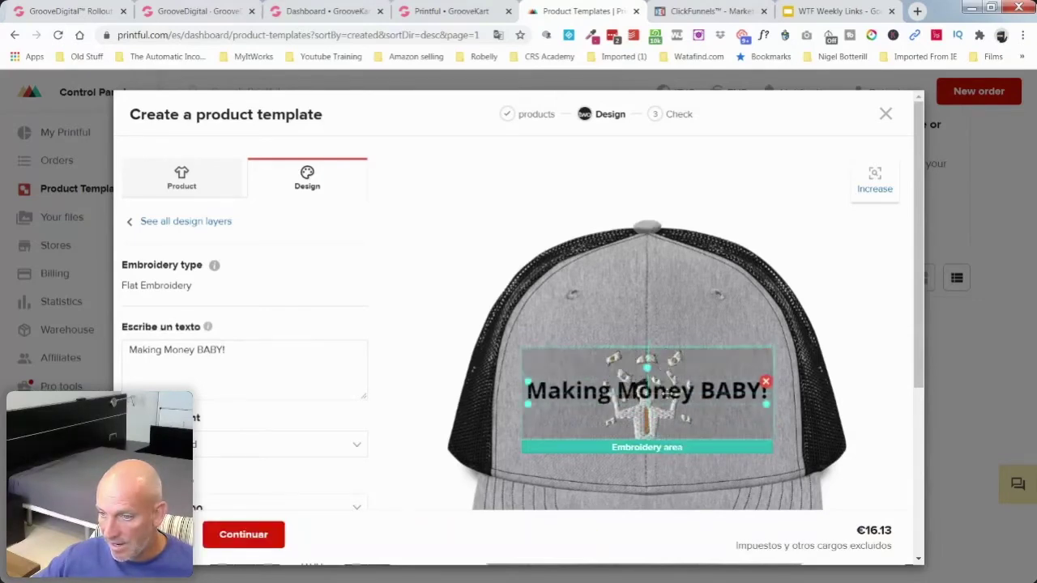
left_click(653, 429)
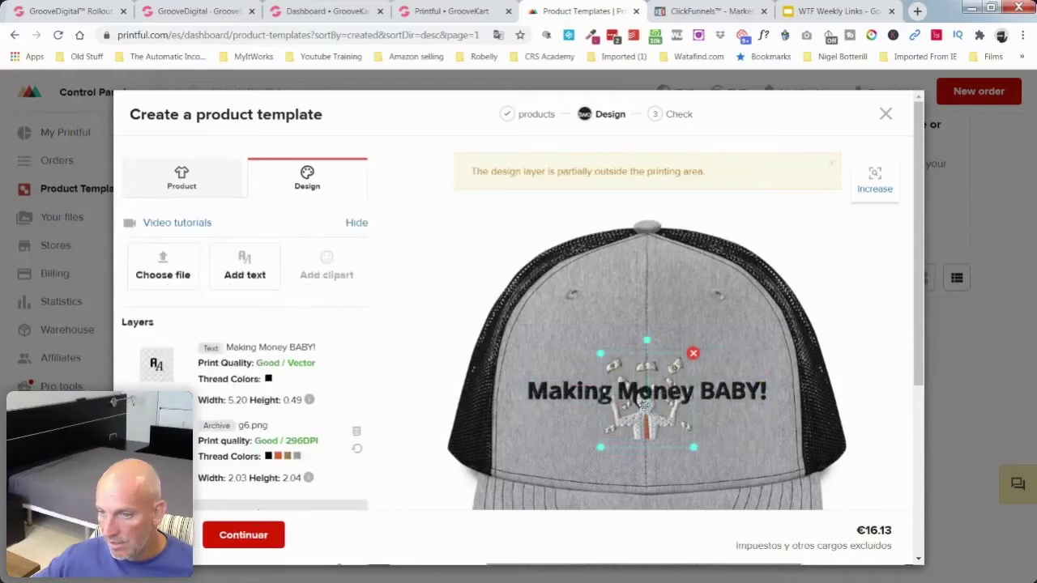
Step: Resize the money-man image to 1.58 × 1.60 and place Making Money BABY! above it
left_click_drag(601, 352, 619, 372)
left_click_drag(659, 411, 654, 430)
mouse_move(648, 390)
left_mouse_down()
mouse_move(651, 357)
mouse_move(656, 400)
mouse_move(657, 383)
left_mouse_up()
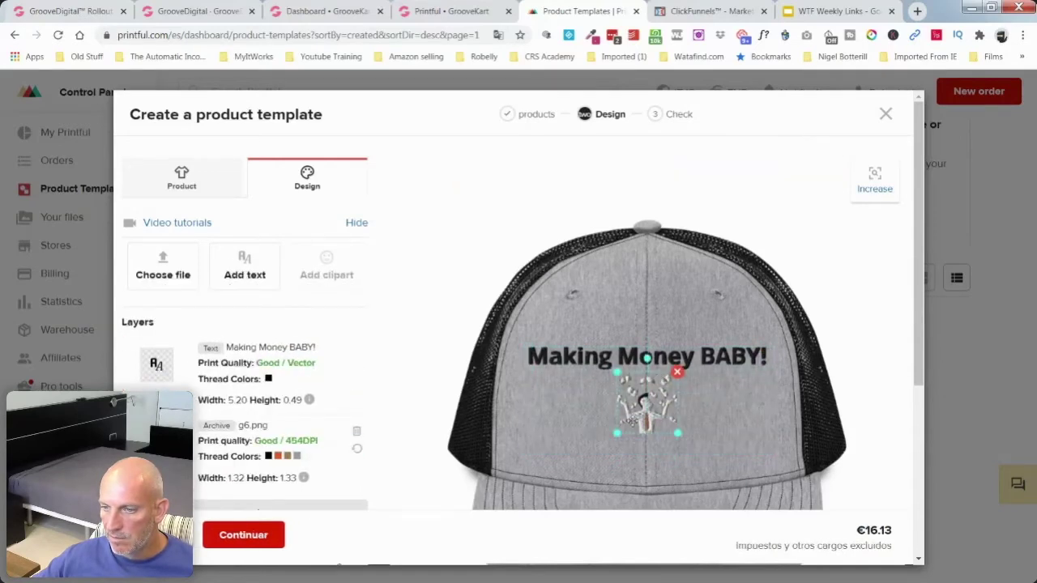
left_click_drag(618, 435, 613, 434)
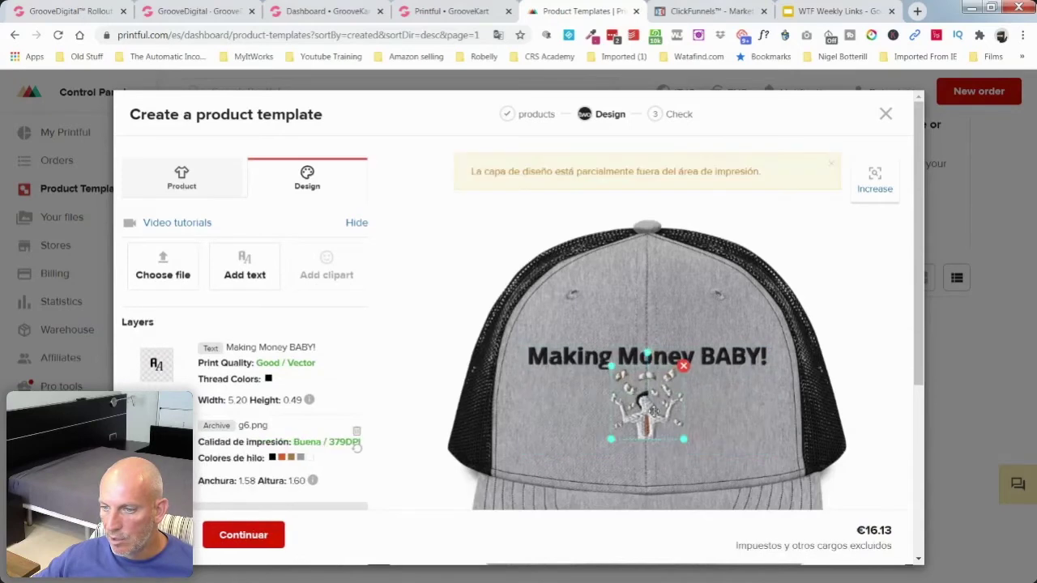
left_click(876, 394)
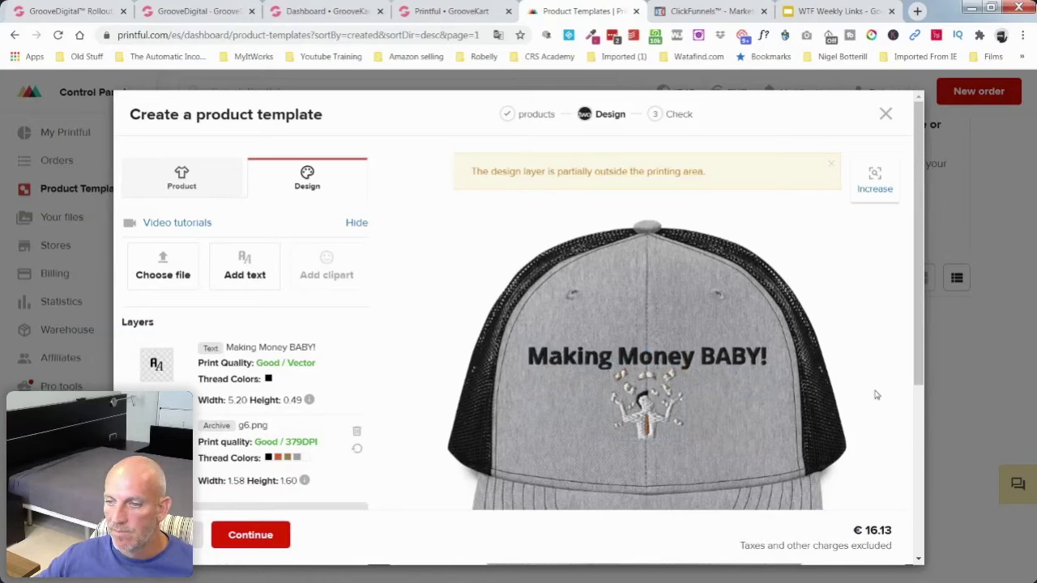
scroll(876, 394, "down", 3)
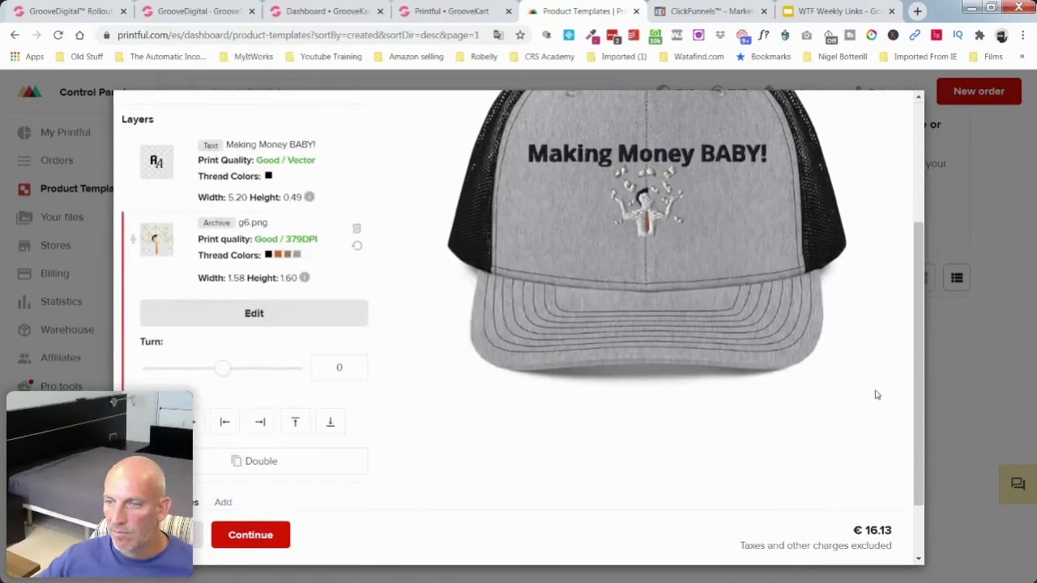
scroll(876, 395, "up", 3)
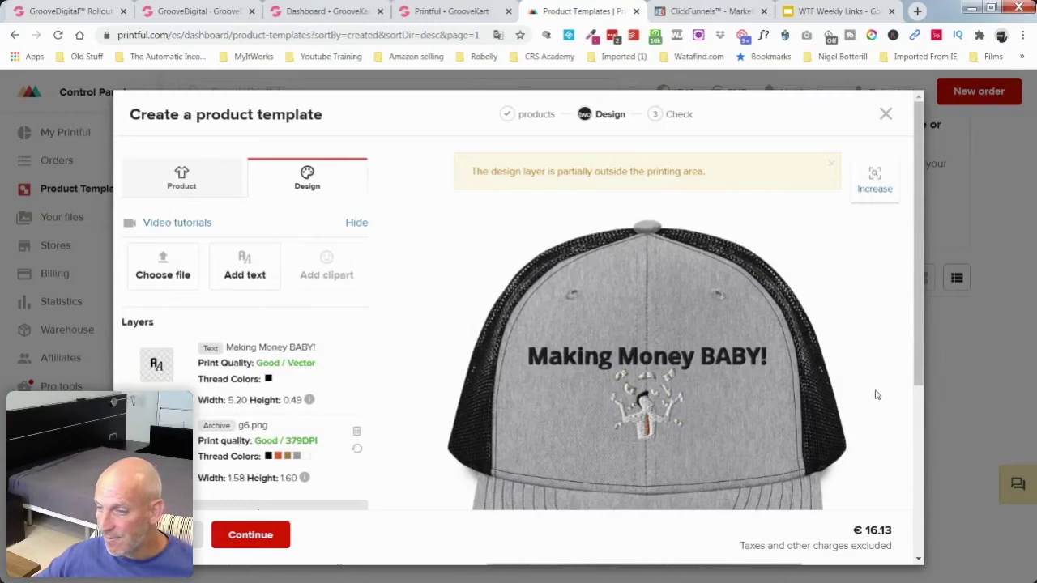
scroll(426, 354, "down", 2)
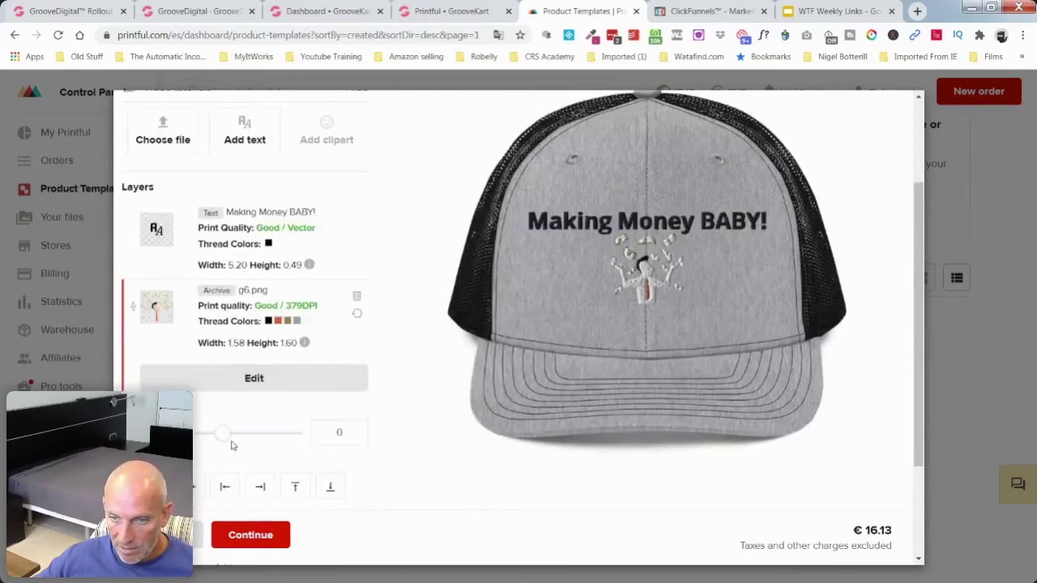
Step: After trying tilts of about -7 and -5, set the image rotation to 0 and continue
mouse_move(225, 441)
left_mouse_down()
mouse_move(193, 438)
mouse_move(287, 444)
mouse_move(216, 445)
left_mouse_up()
scroll(419, 391, "up", 2)
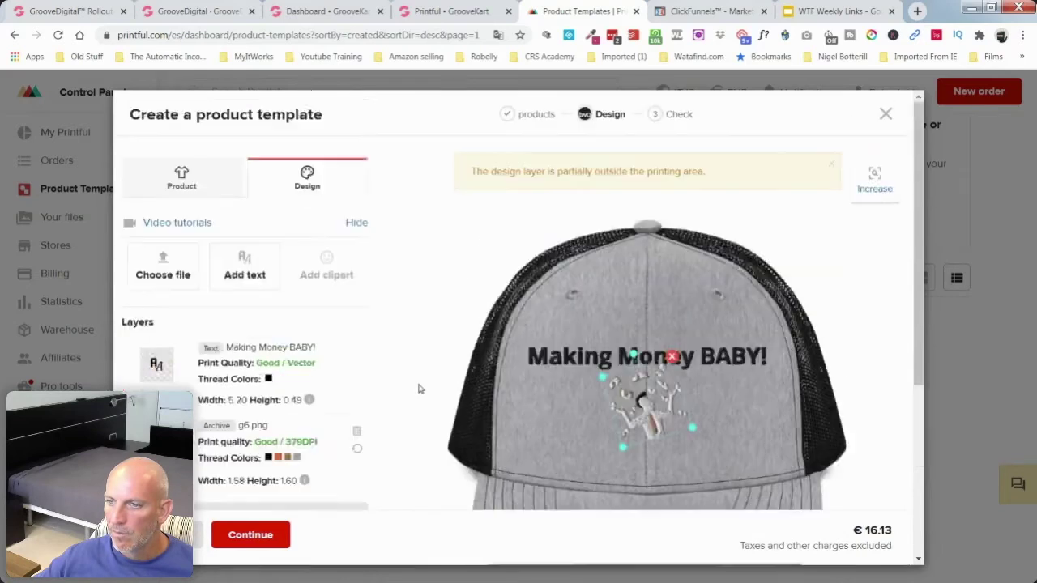
scroll(418, 391, "down", 3)
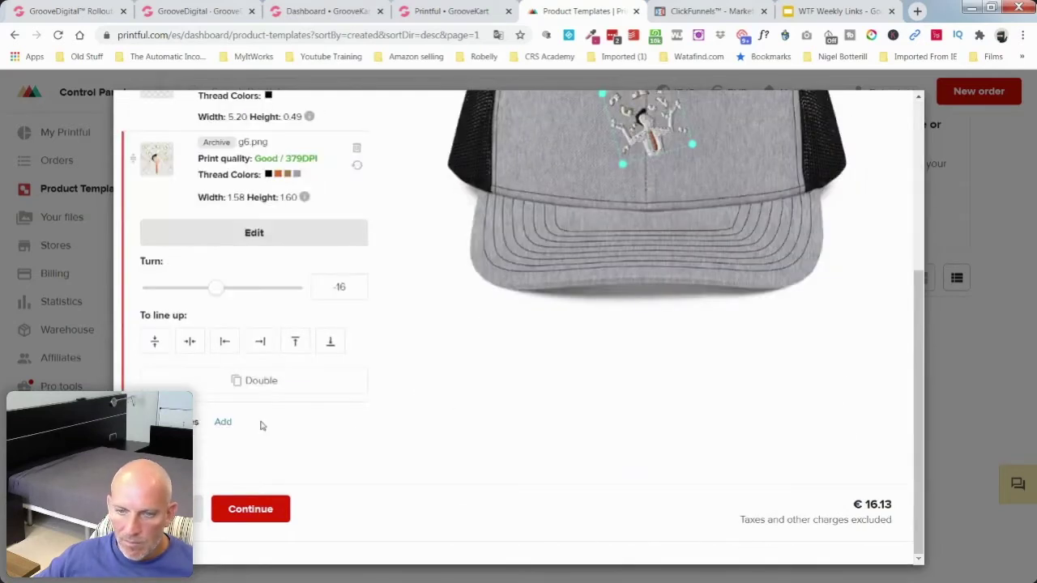
left_click(157, 341)
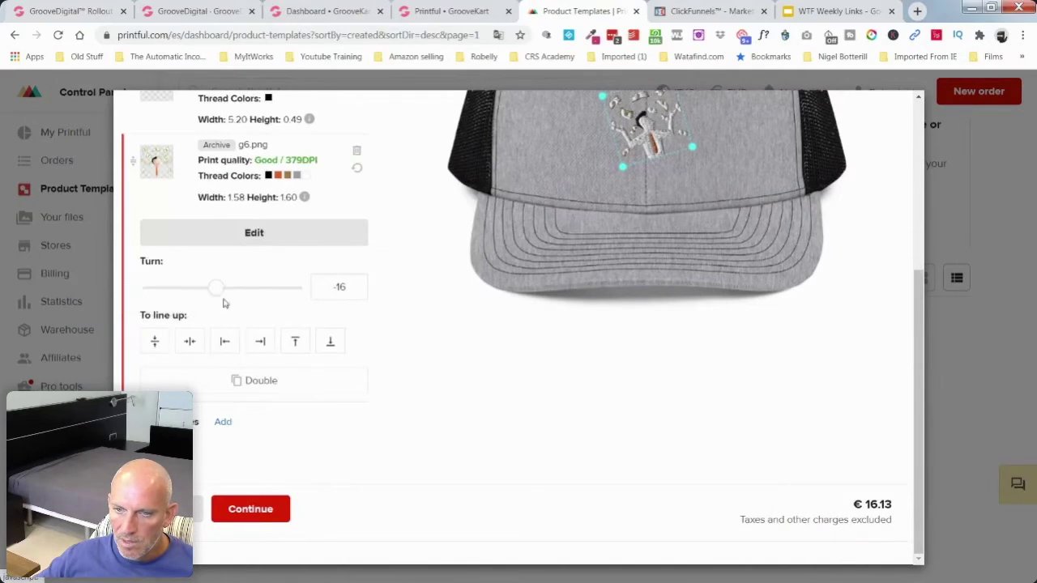
left_click_drag(218, 292, 222, 292)
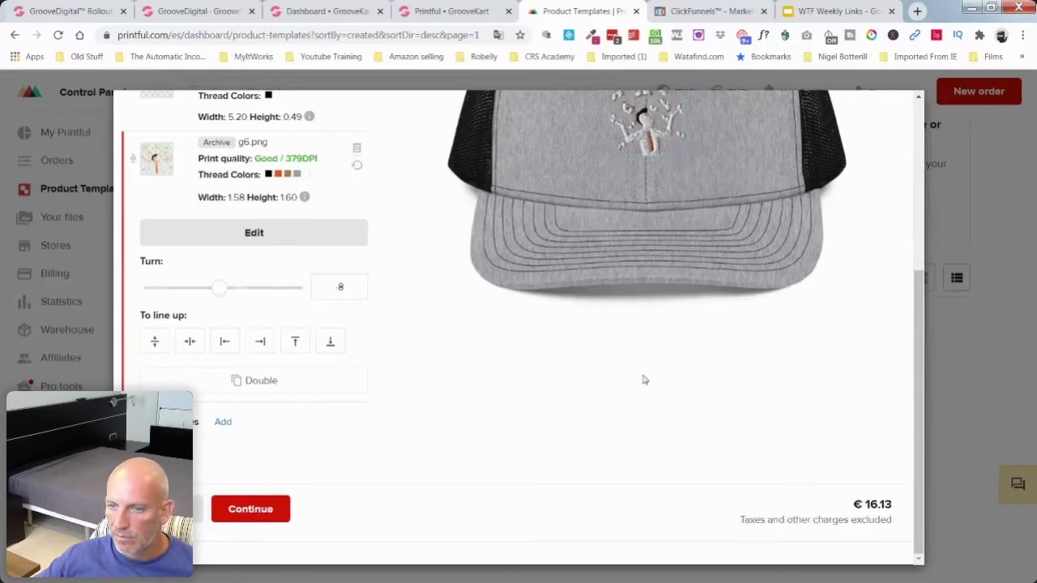
scroll(687, 390, "up", 1)
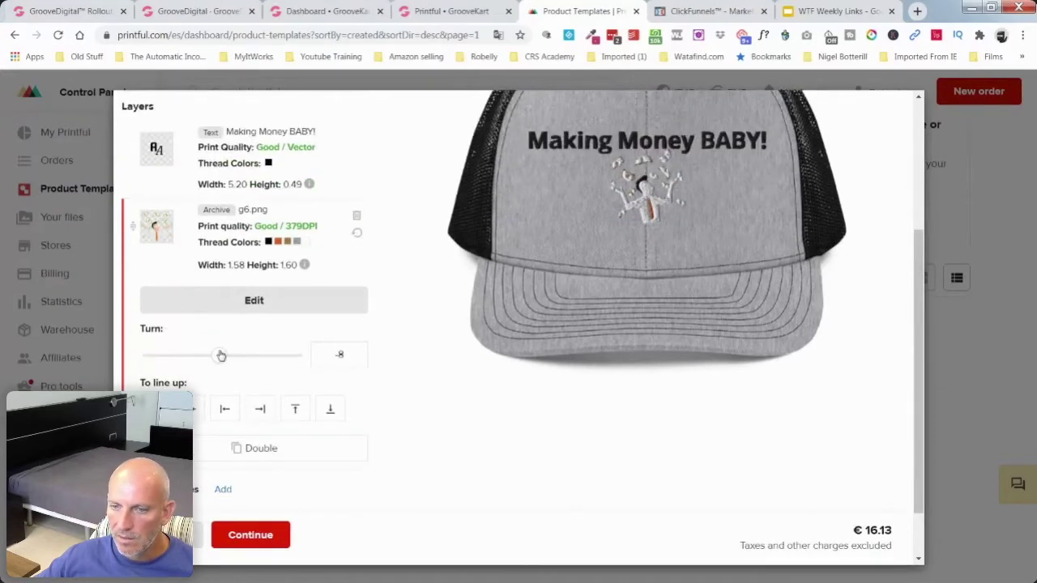
left_click_drag(220, 355, 225, 353)
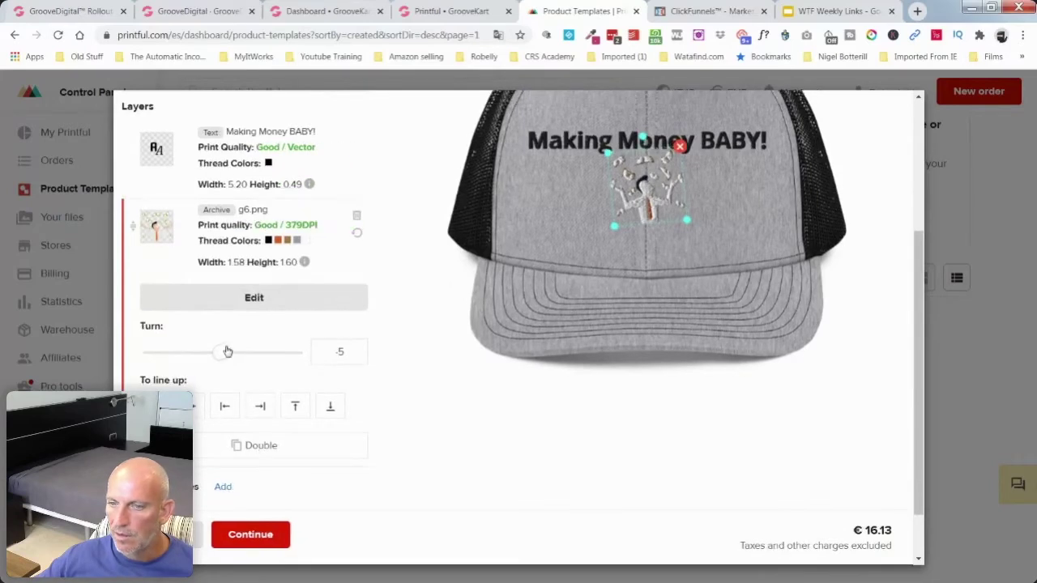
left_click(339, 352)
double_click(338, 352)
type("0")
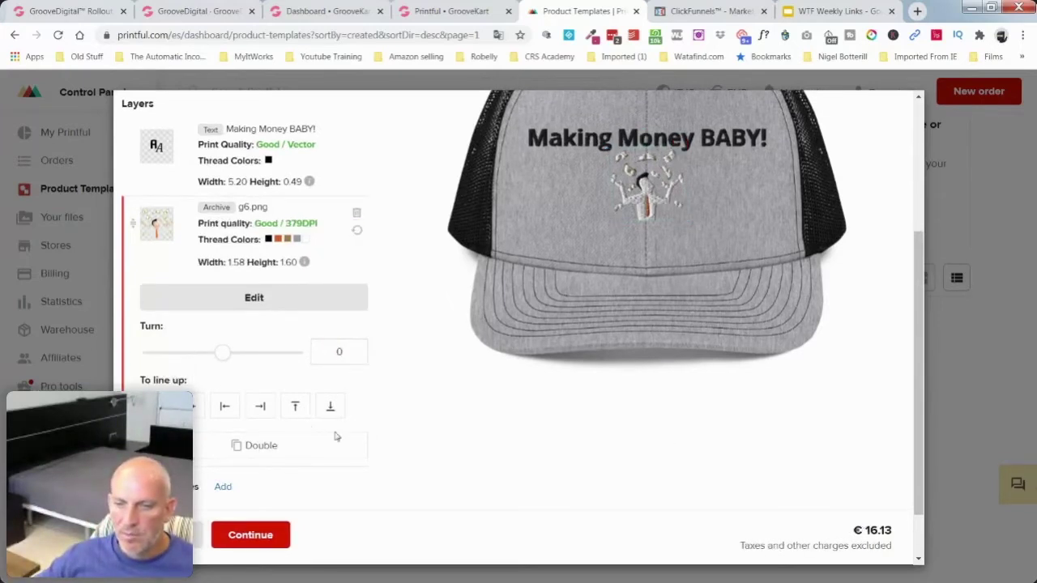
scroll(279, 445, "down", 1)
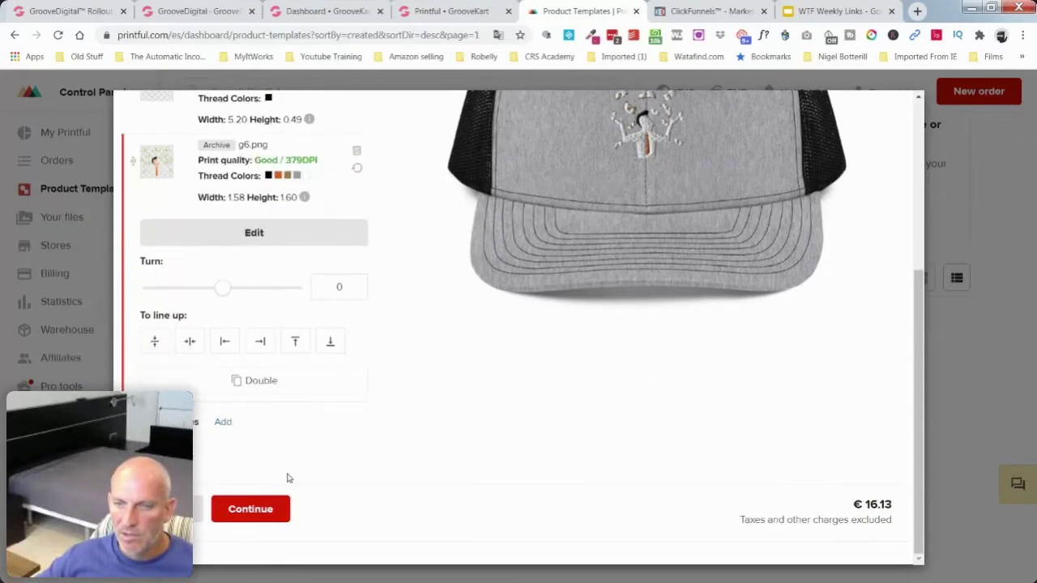
left_click(253, 510)
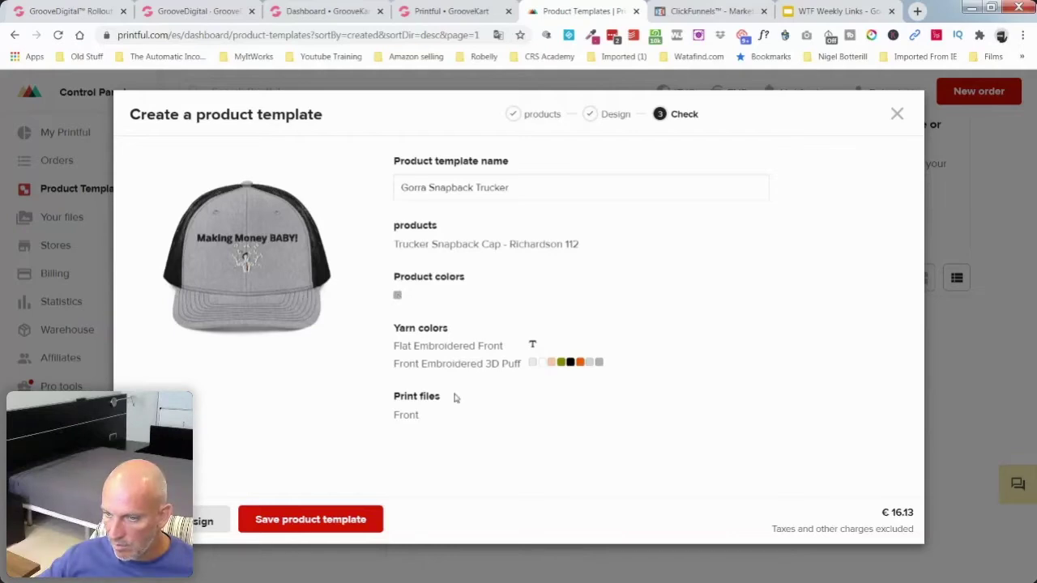
Step: Confirm the Gorra Snapback Trucker template's €16.13 price and save the product template
mouse_move(898, 516)
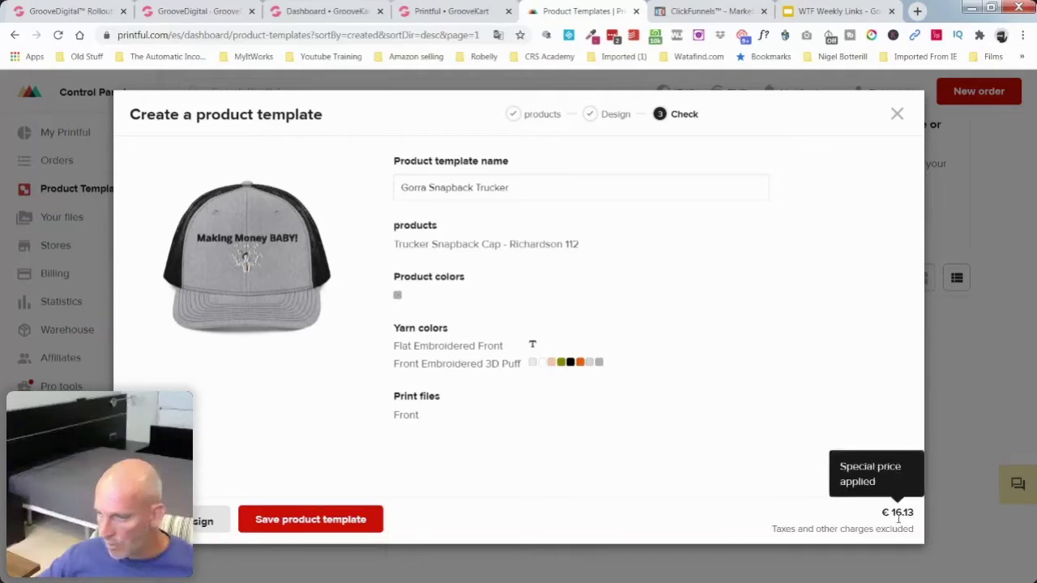
left_click_drag(915, 512, 892, 512)
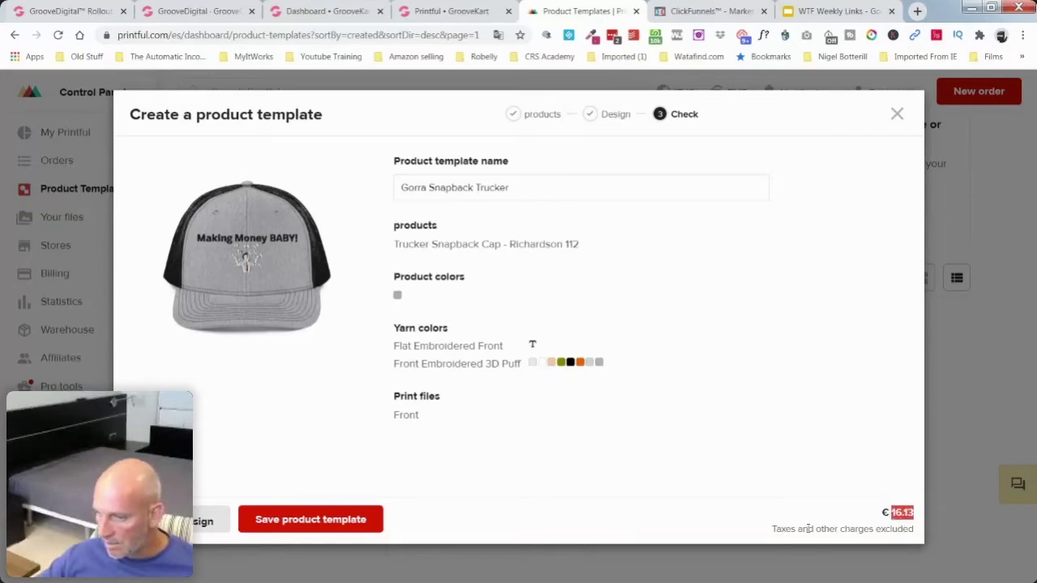
left_click(325, 521)
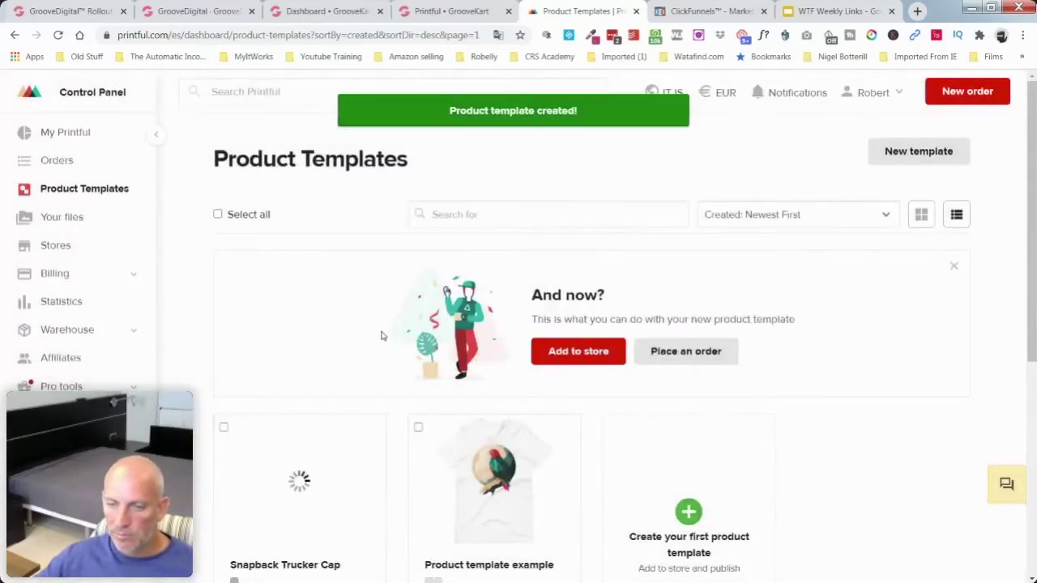
Step: View the Snapback Trucker Cap template and choose Add to store
scroll(382, 335, "down", 2)
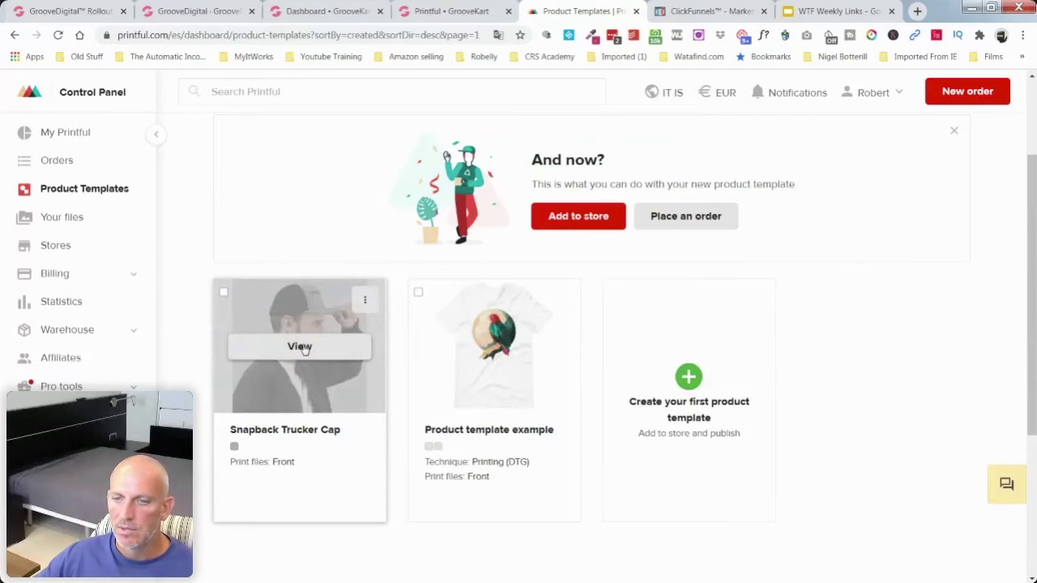
left_click(305, 349)
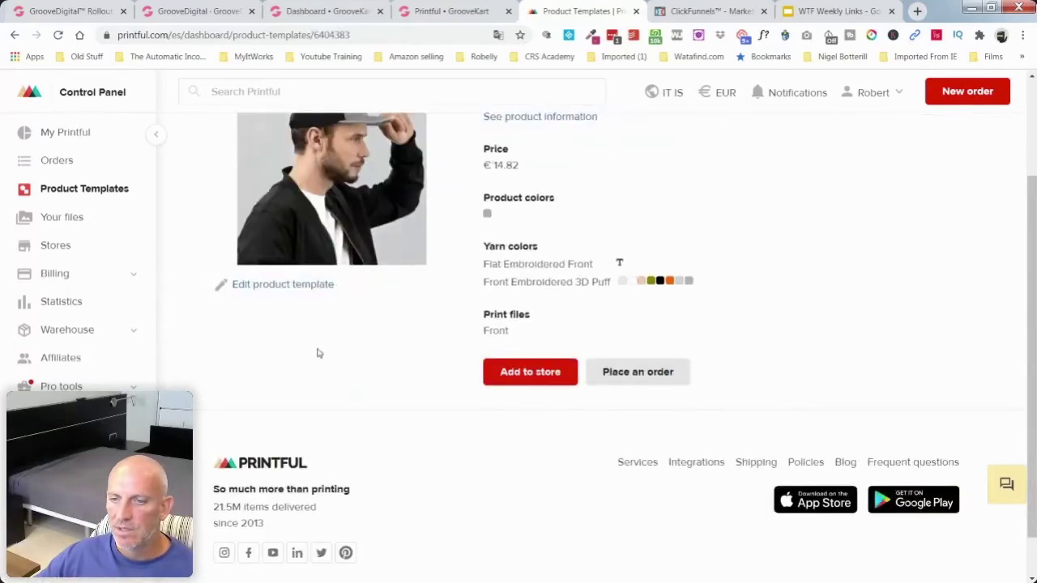
scroll(422, 386, "up", 1)
scroll(422, 387, "up", 1)
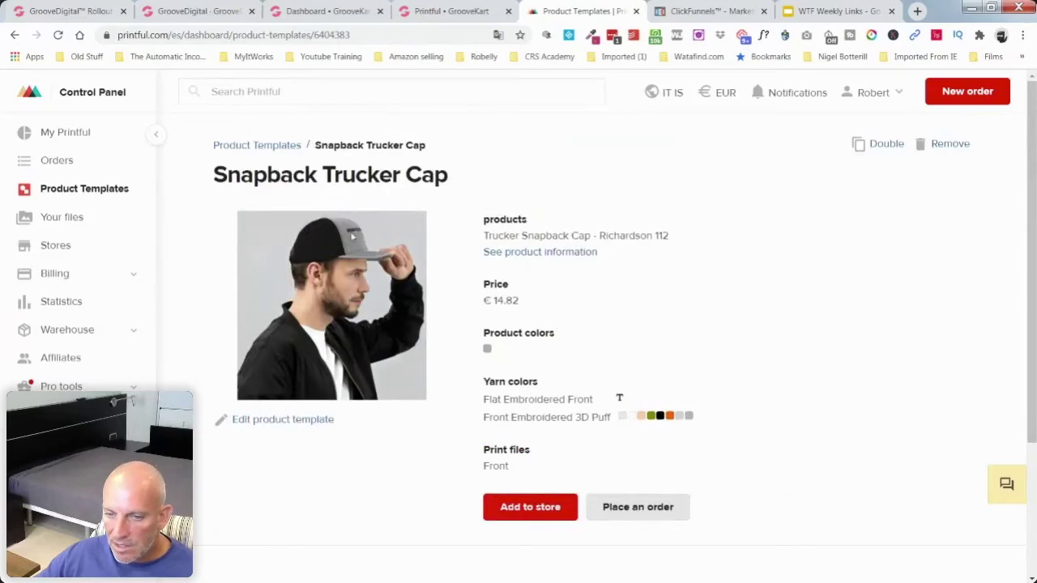
scroll(419, 415, "down", 3)
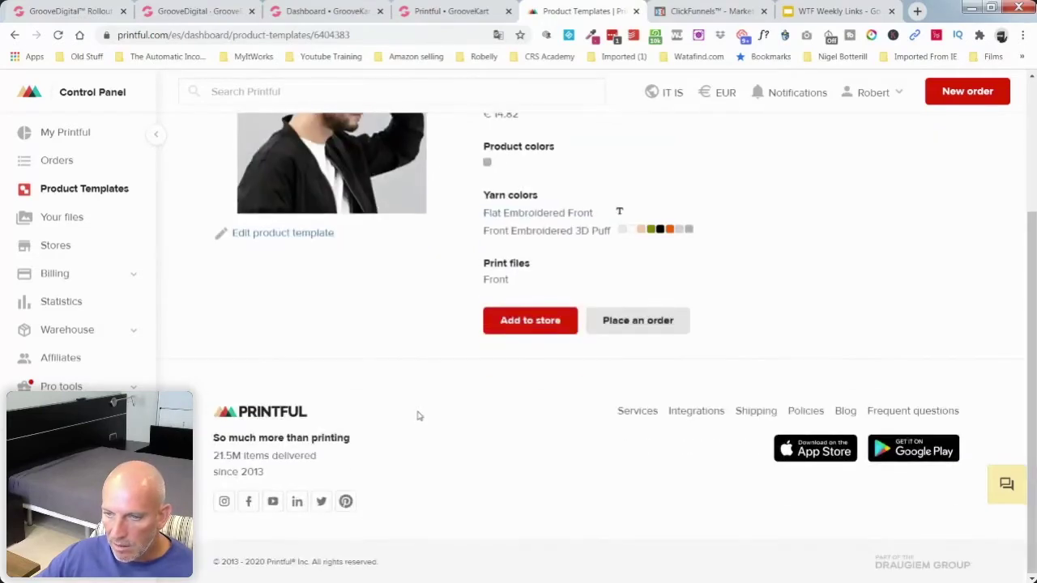
scroll(418, 414, "up", 1)
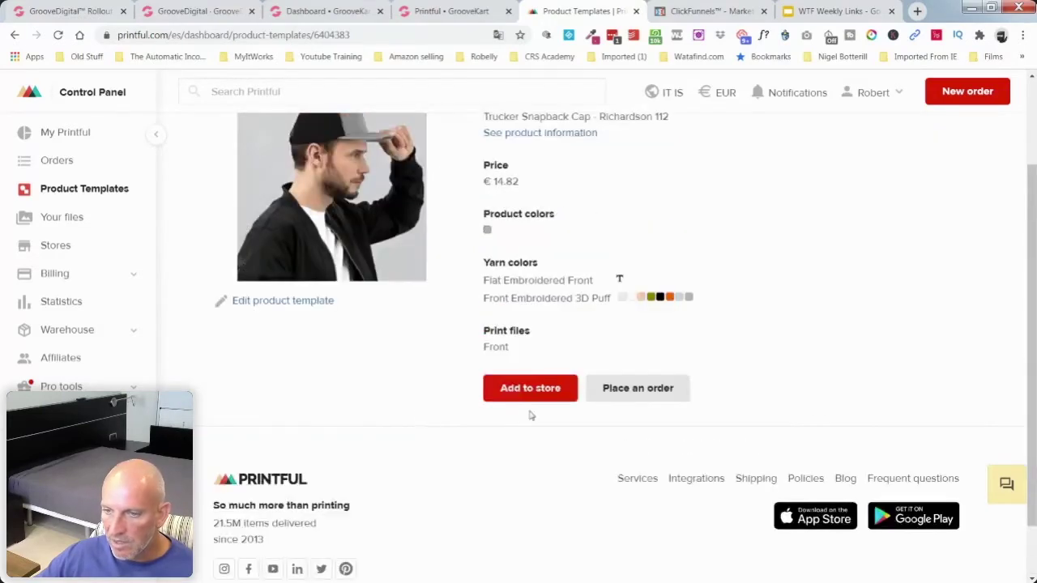
left_click(547, 388)
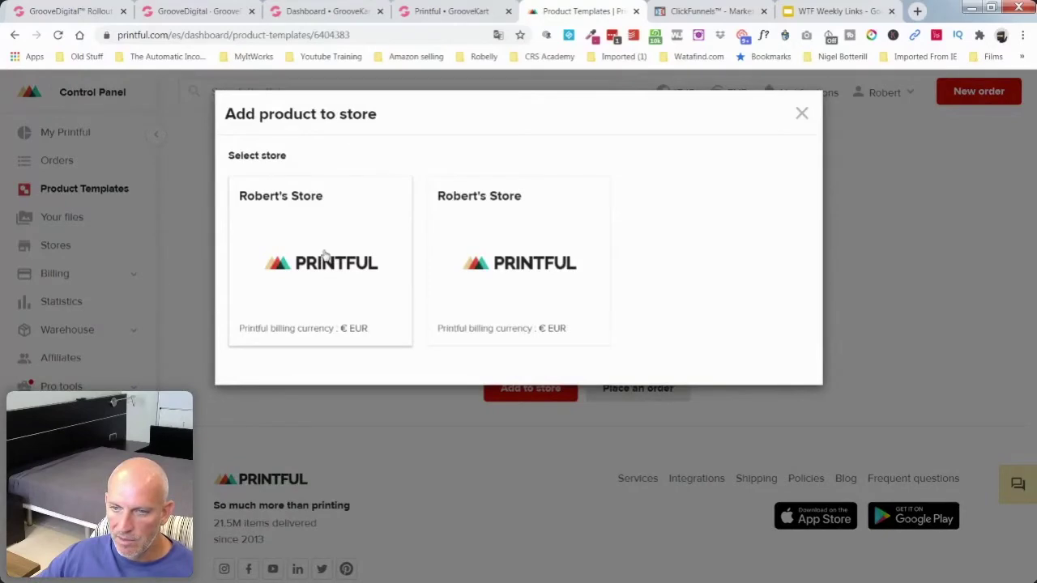
Step: Pick the first store and proceed to the mockup images step
left_click(324, 255)
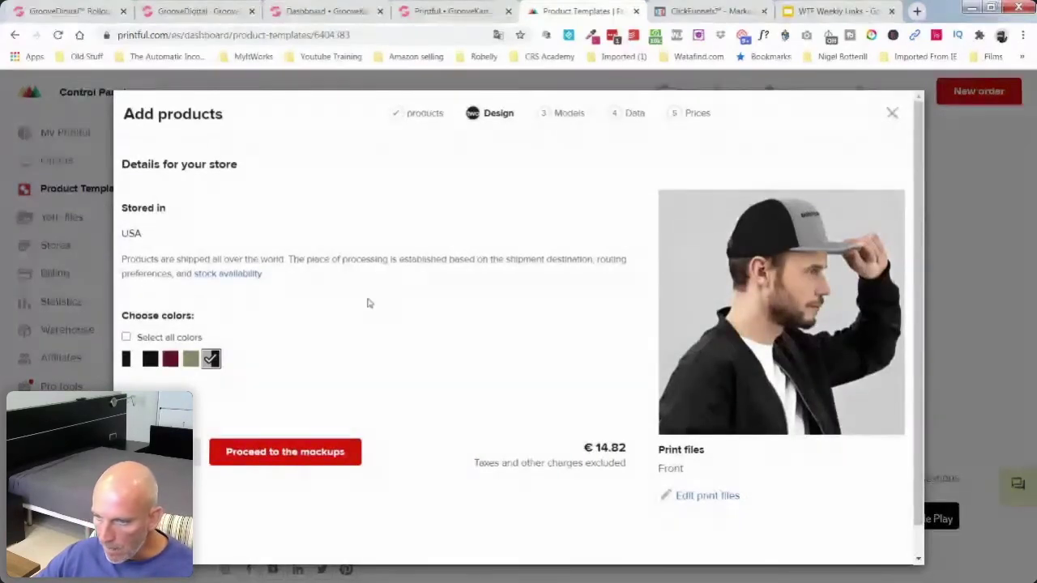
mouse_move(674, 473)
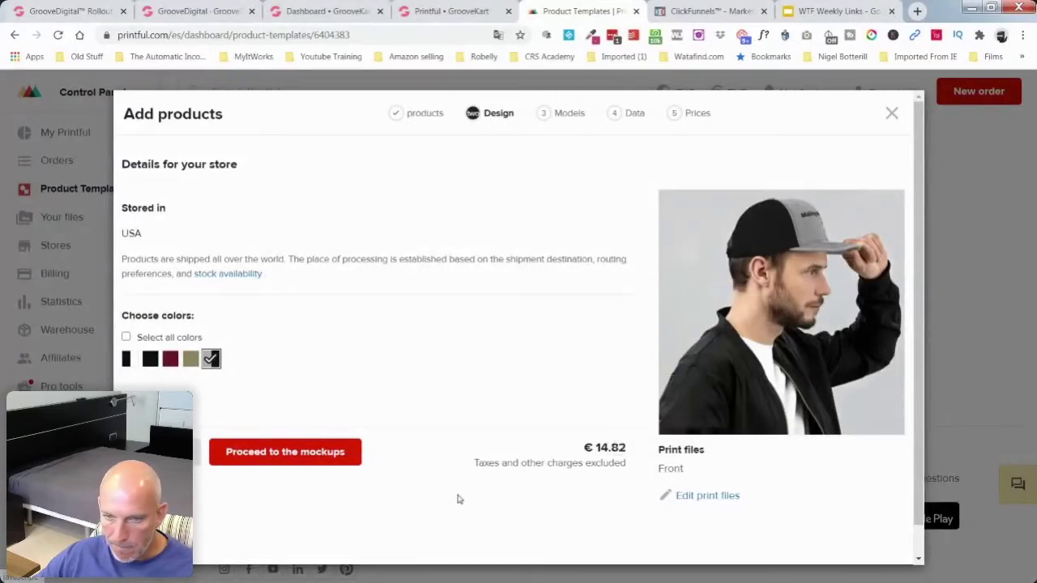
left_click(278, 454)
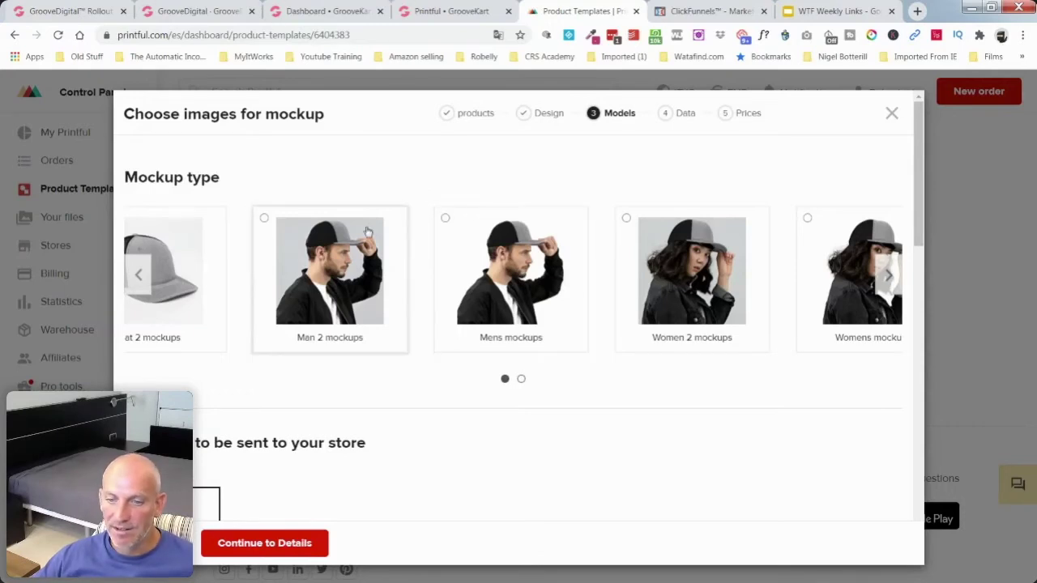
Step: Choose the Man 2 model mockups for the cap's store images and continue to Details
scroll(425, 267, "down", 2)
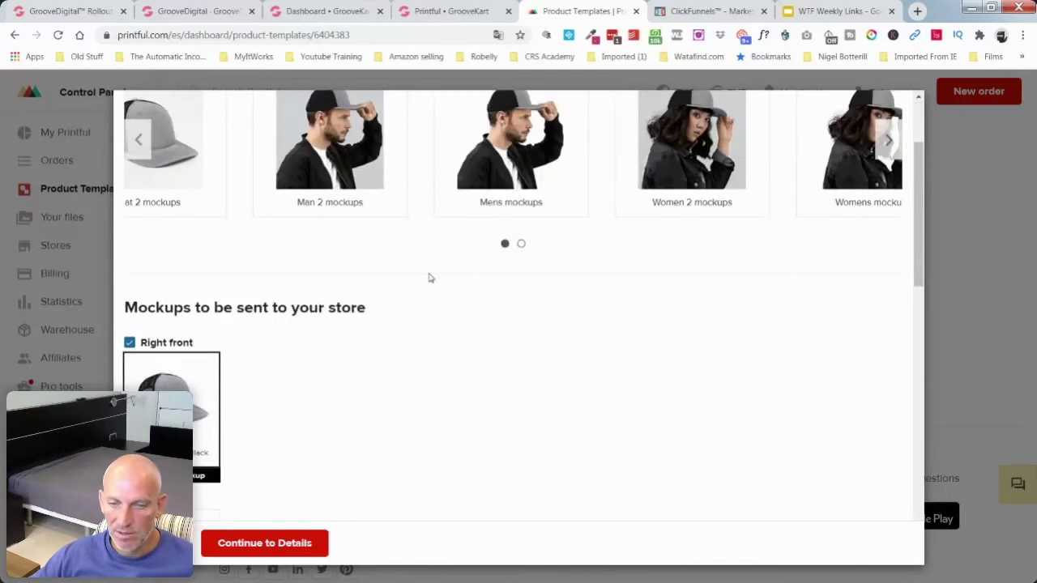
scroll(430, 280, "down", 4)
scroll(433, 286, "down", 4)
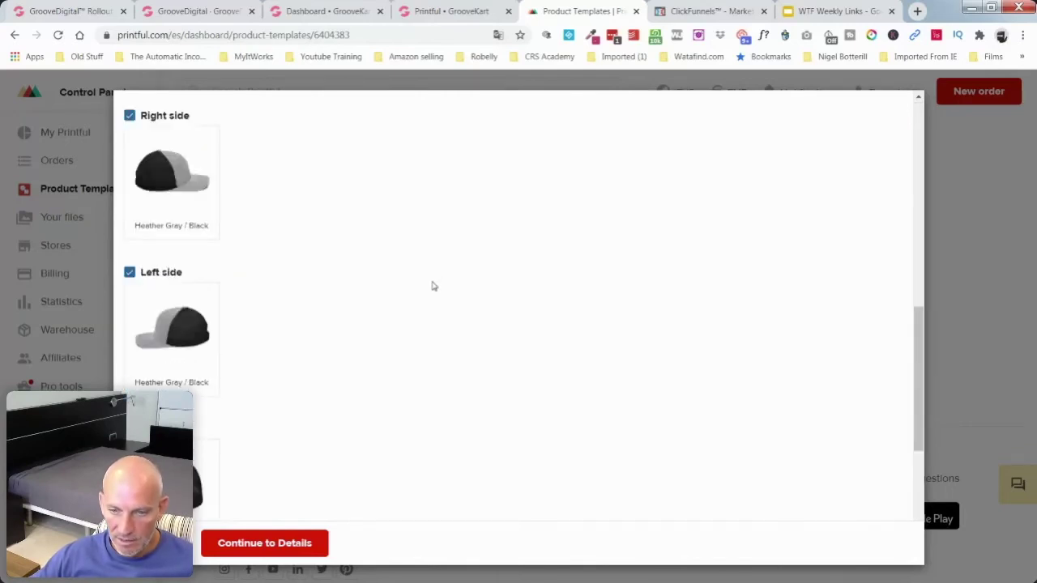
scroll(432, 286, "down", 3)
scroll(283, 334, "up", 3)
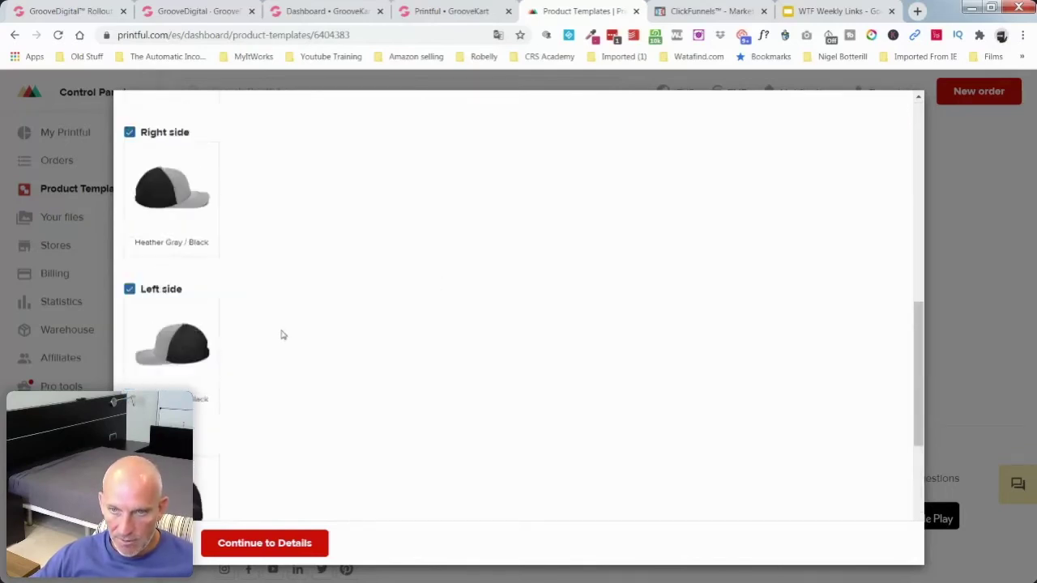
scroll(283, 334, "up", 2)
scroll(283, 334, "down", 7)
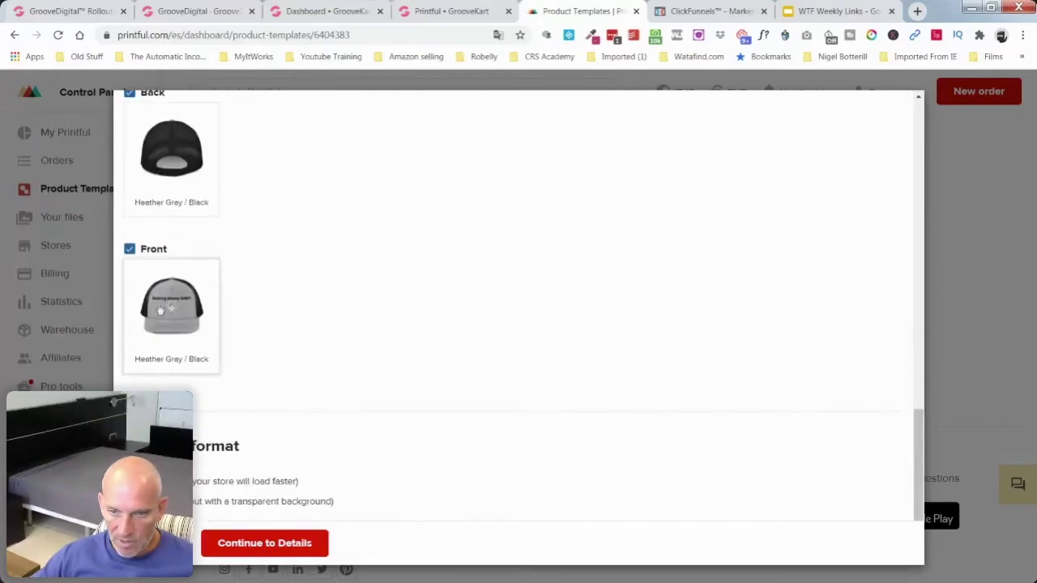
scroll(280, 316, "up", 4)
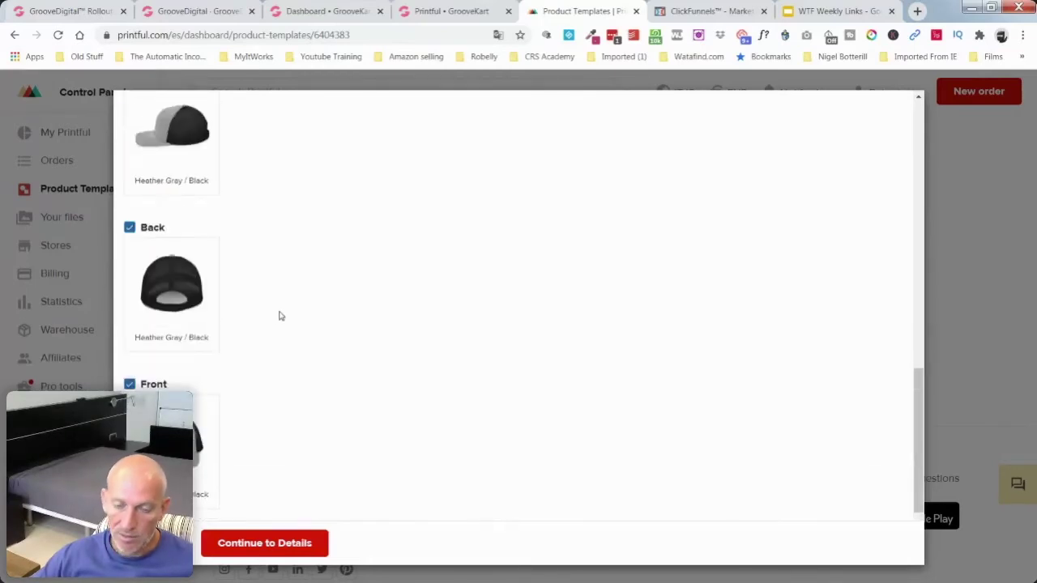
scroll(280, 316, "up", 4)
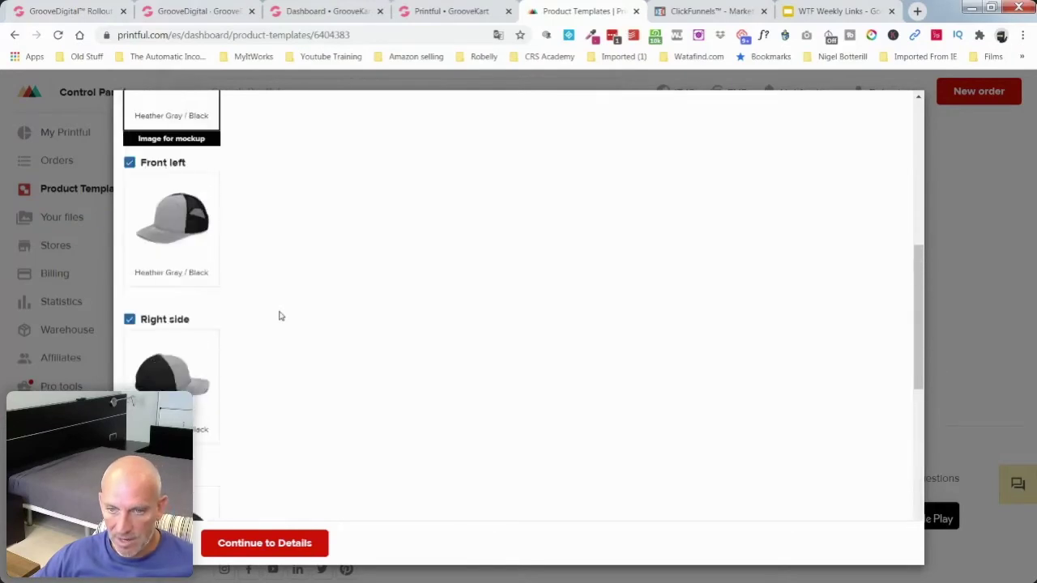
scroll(273, 265, "up", 3)
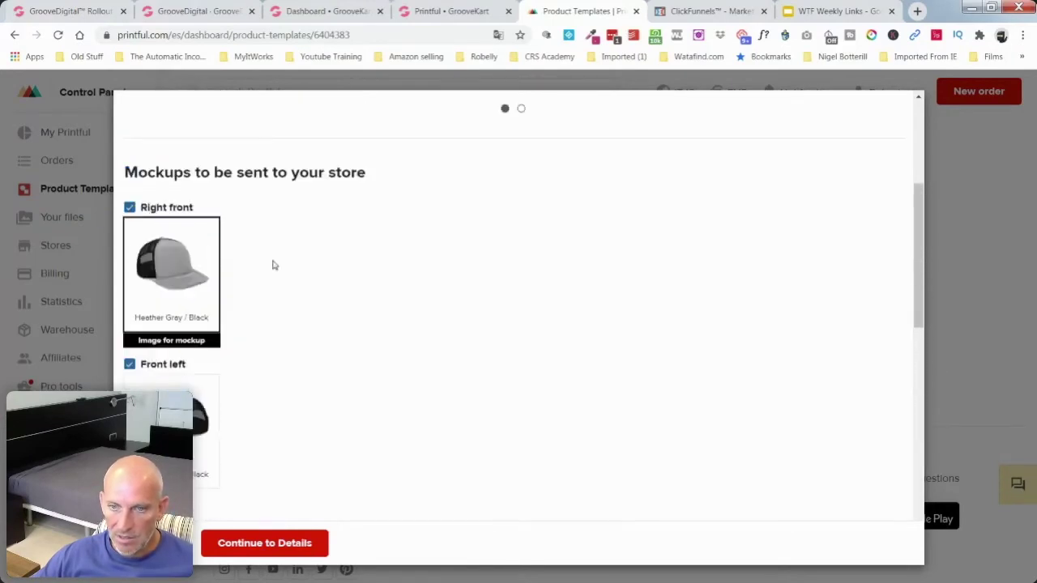
scroll(273, 265, "up", 3)
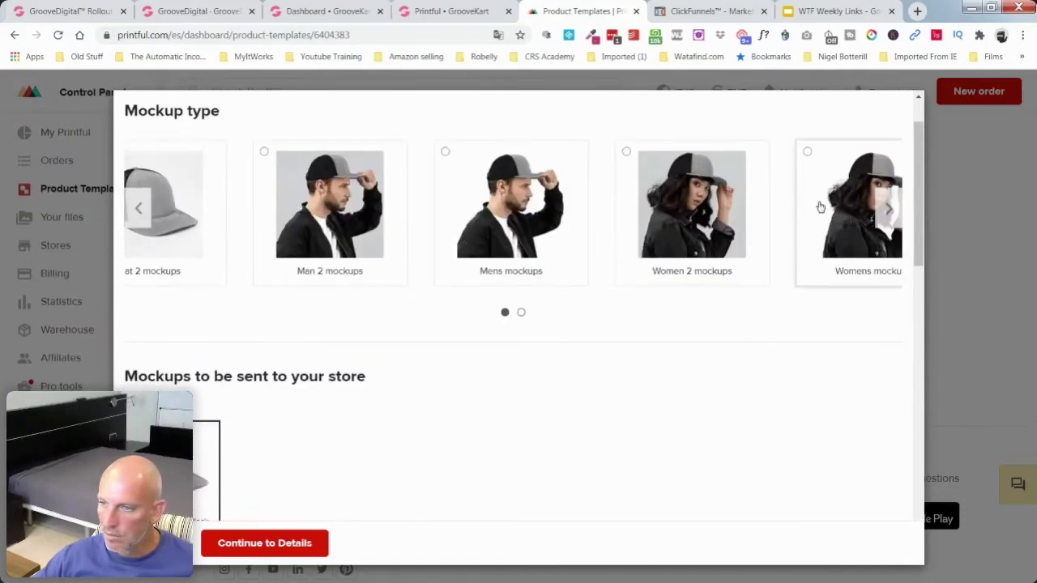
left_click(890, 206)
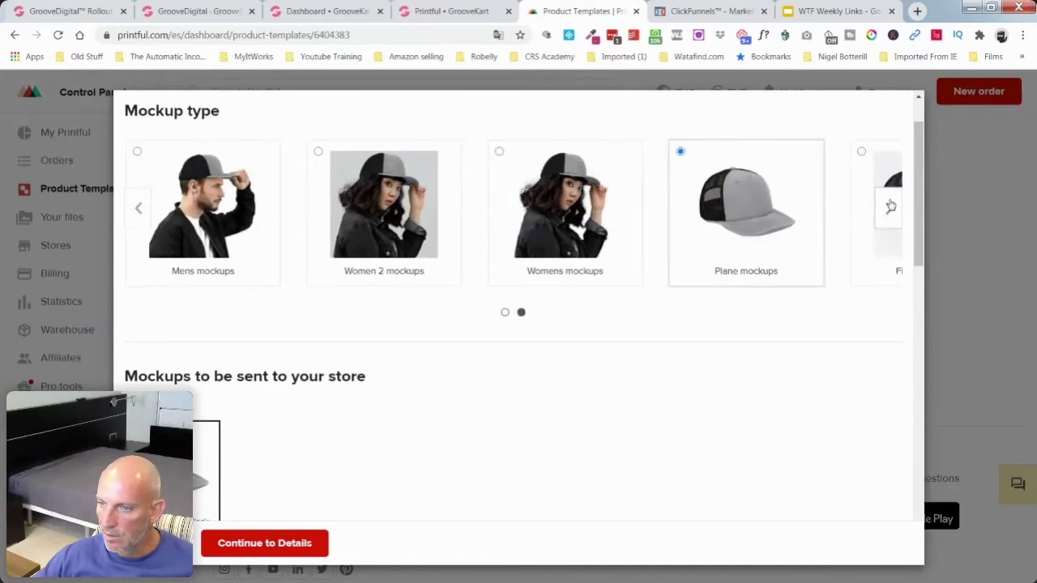
left_click(891, 207)
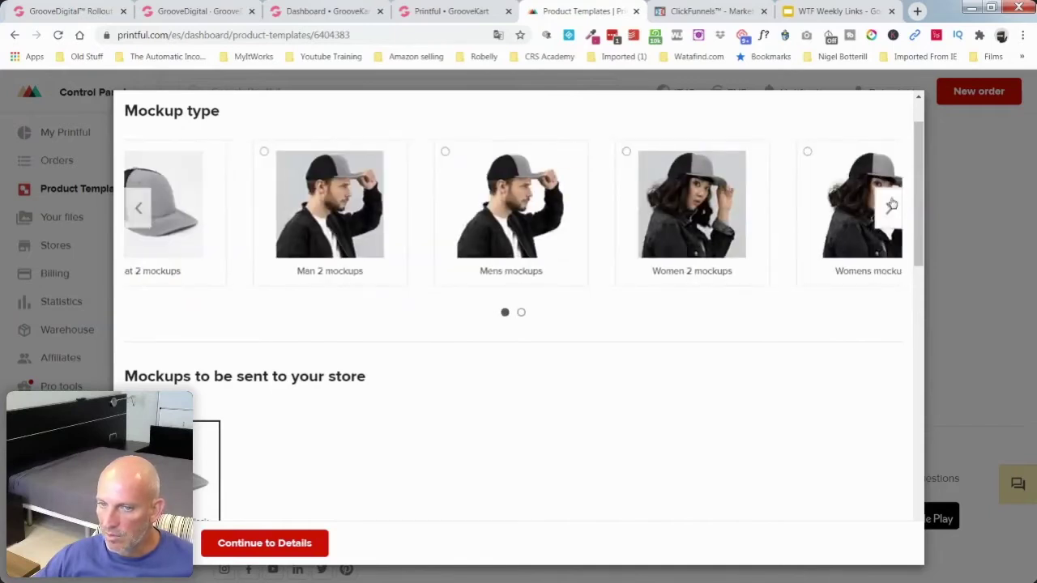
left_click(264, 154)
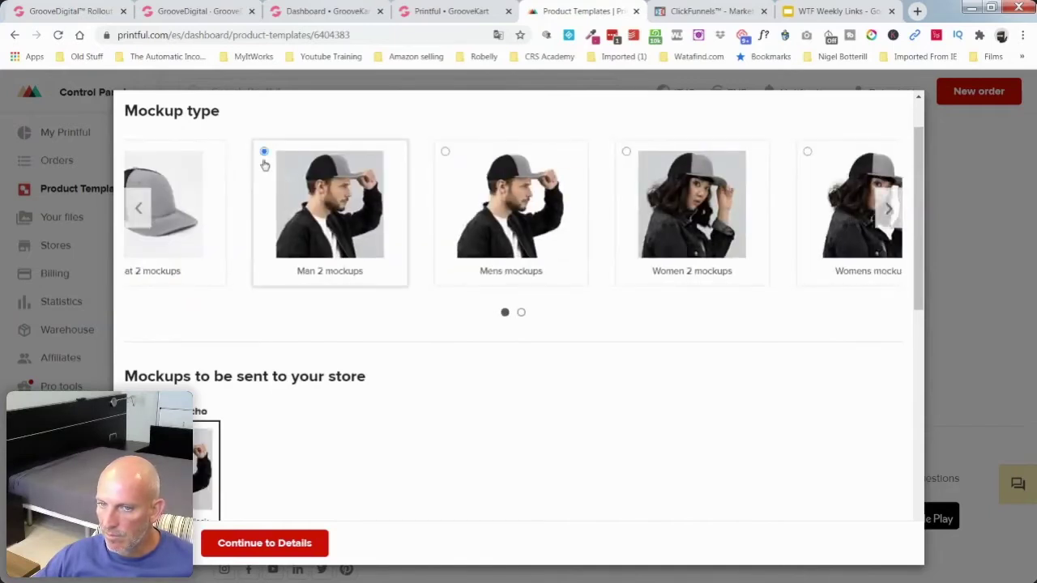
scroll(354, 324, "down", 3)
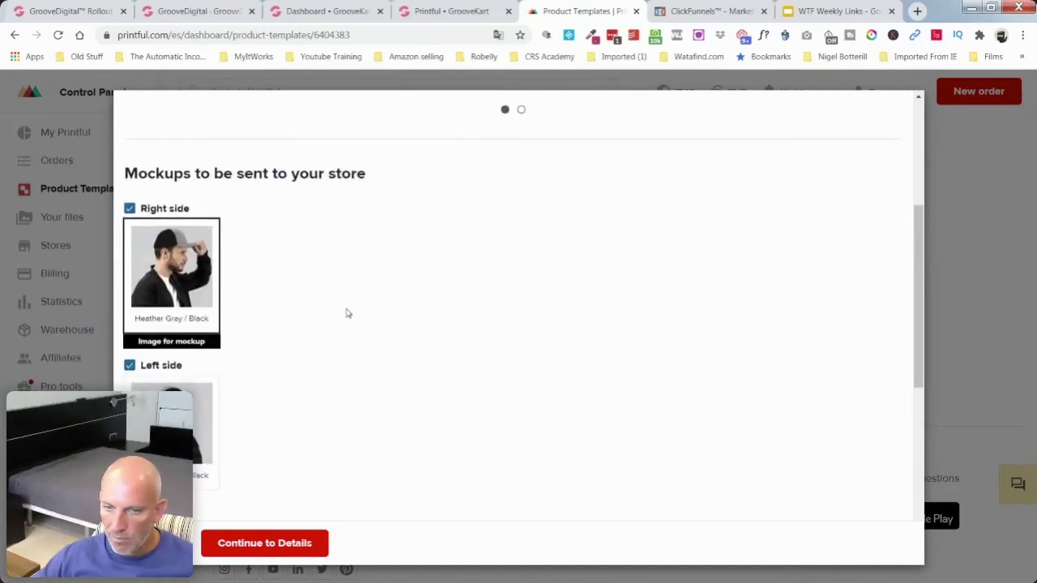
scroll(346, 314, "down", 3)
scroll(347, 313, "down", 2)
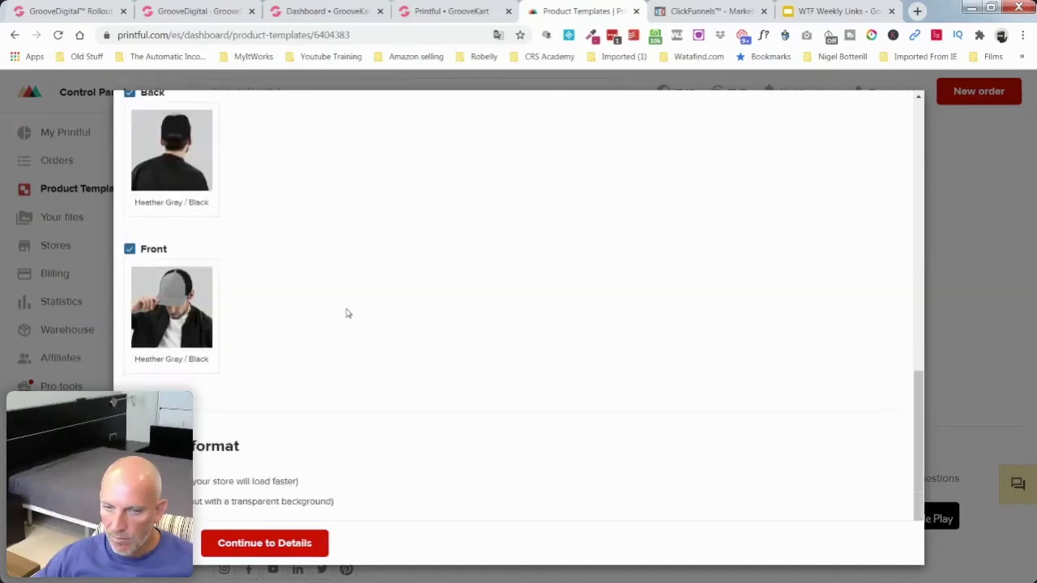
left_click(249, 543)
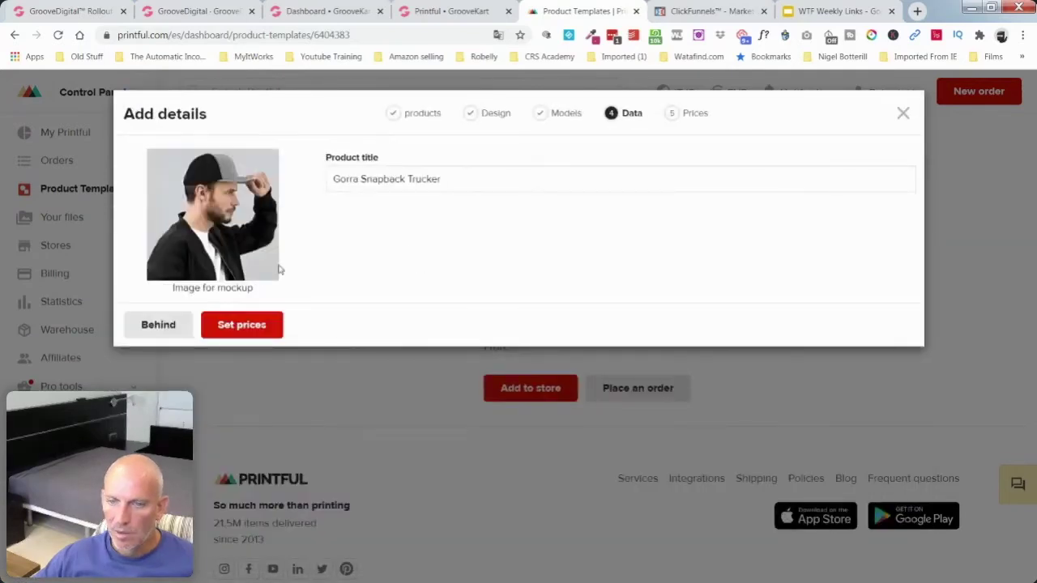
Step: Go from the Gorra Snapback Trucker details to pricing, showing the €20.50 retail price
left_click(241, 326)
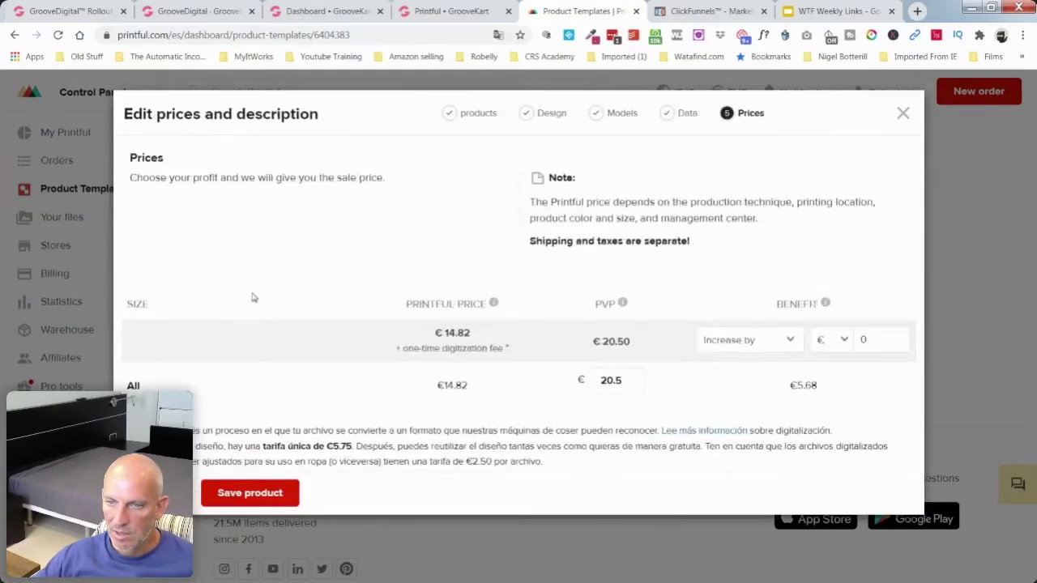
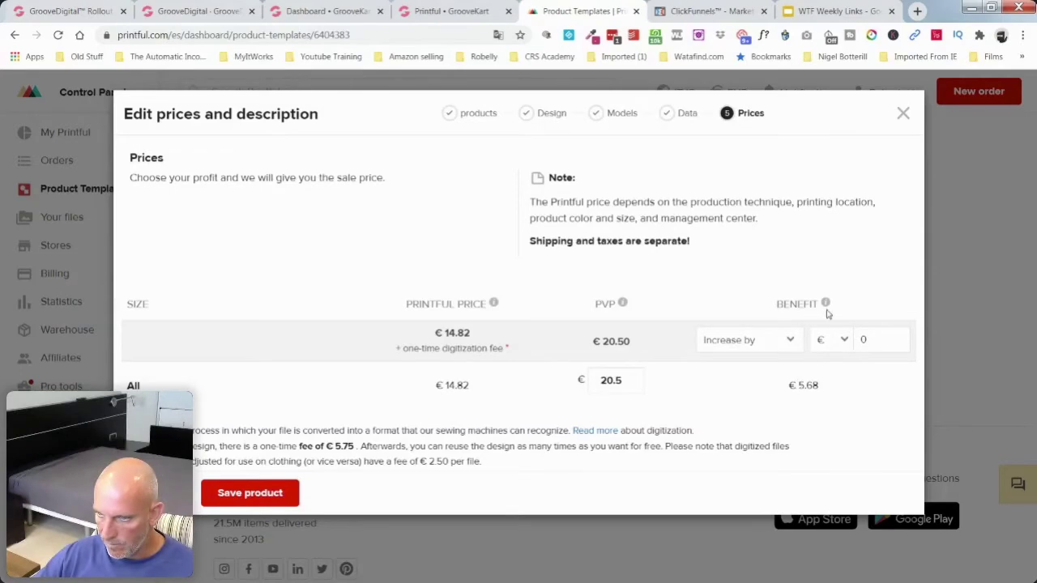
Step: Set a €15 profit on the Snapback Trucker Cap so it sells at €35.5, then save the product
mouse_move(827, 306)
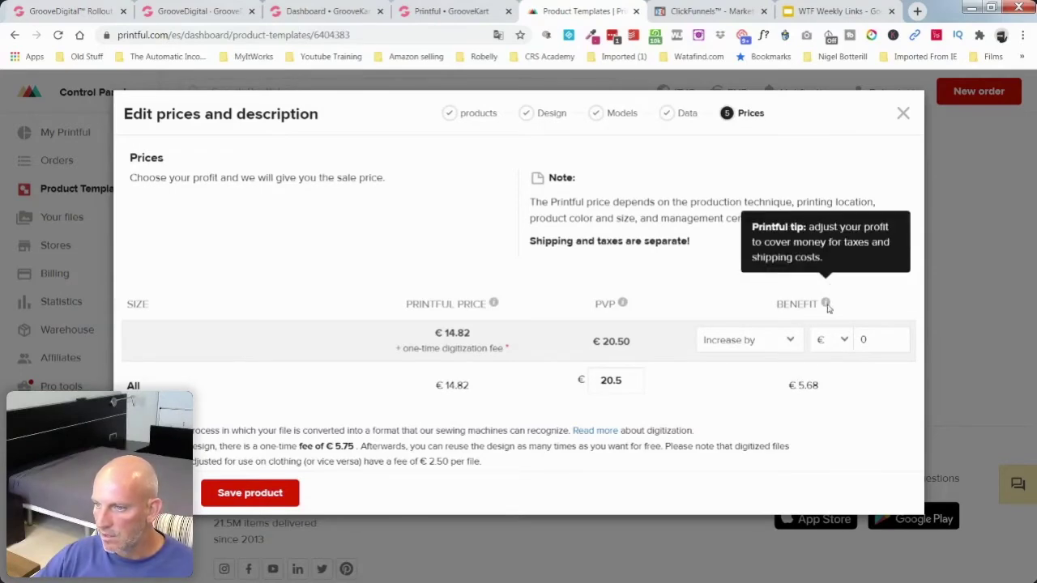
left_click(865, 339)
type("10")
key("BackSpace")
type("5")
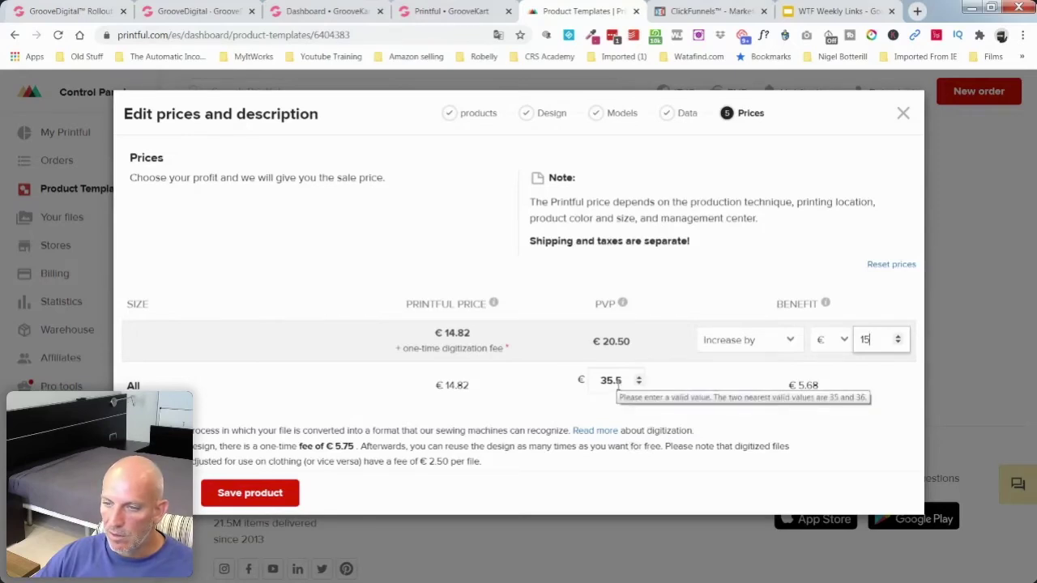
left_click(251, 498)
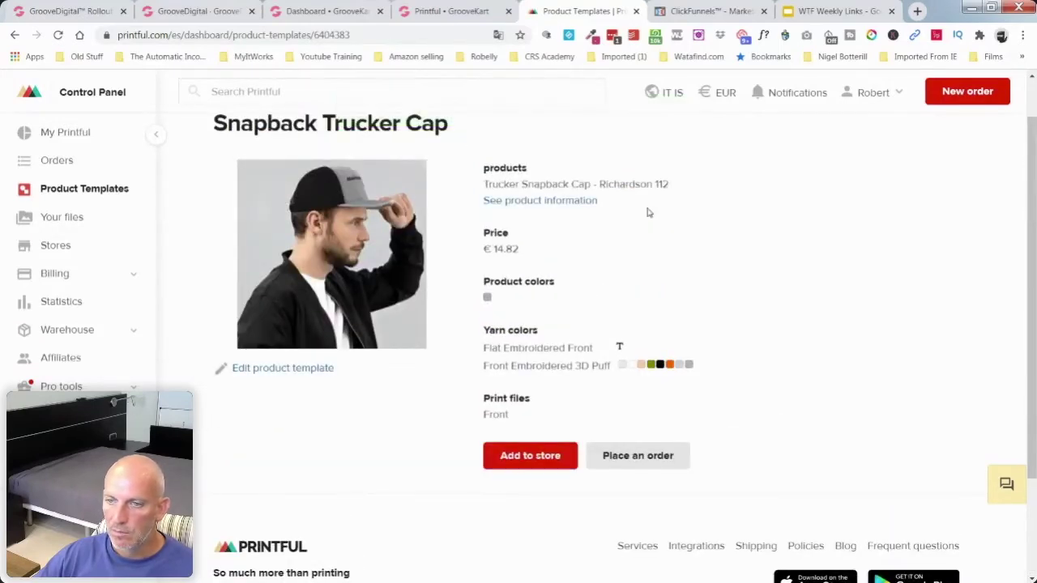
scroll(797, 245, "up", 1)
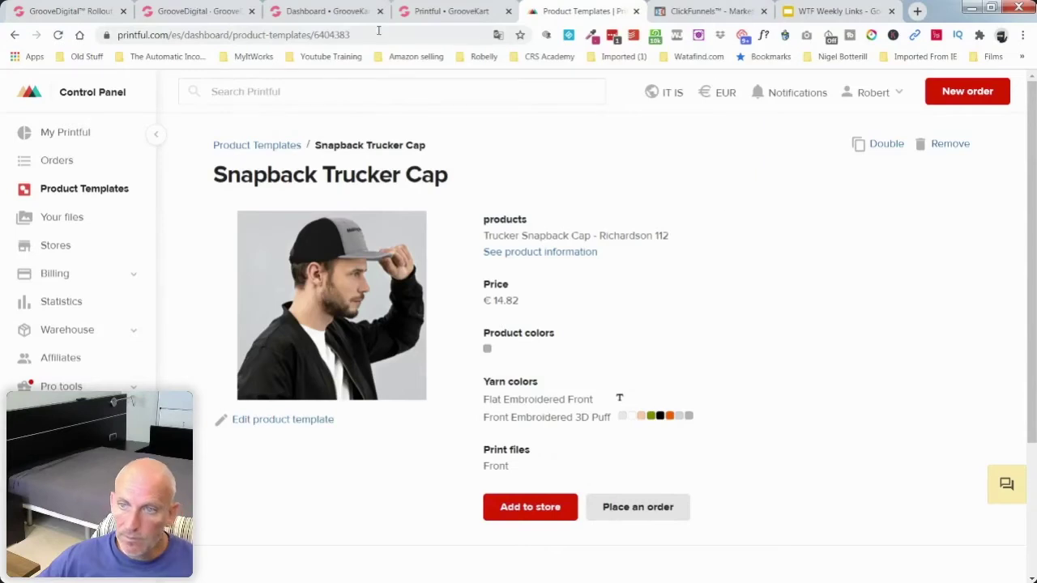
left_click(434, 12)
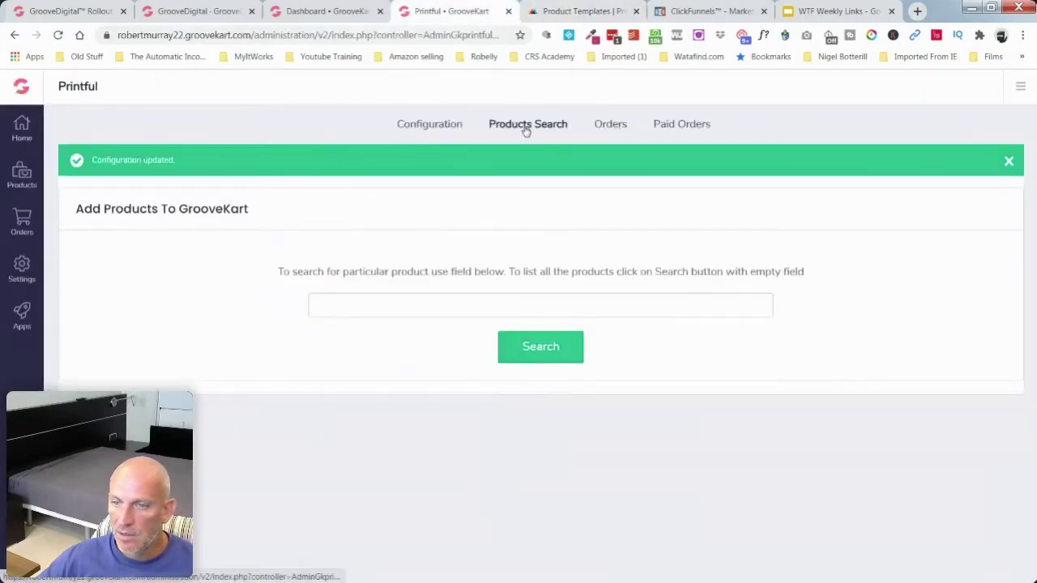
Step: Search GrooveKart's Printful products for 'snap' to list the Snapback Trucker, SKU 190317117
left_click(444, 128)
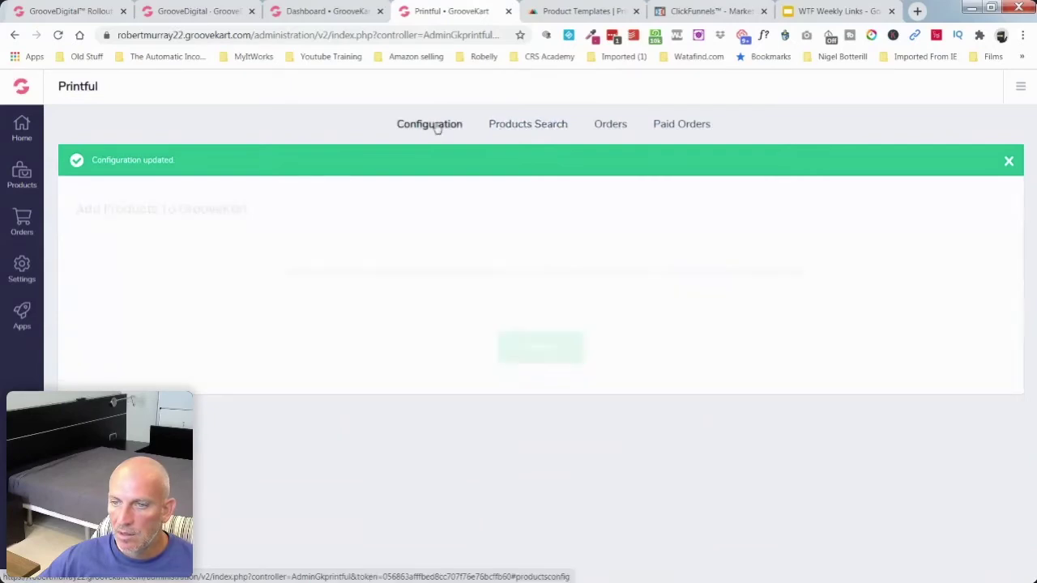
left_click(524, 130)
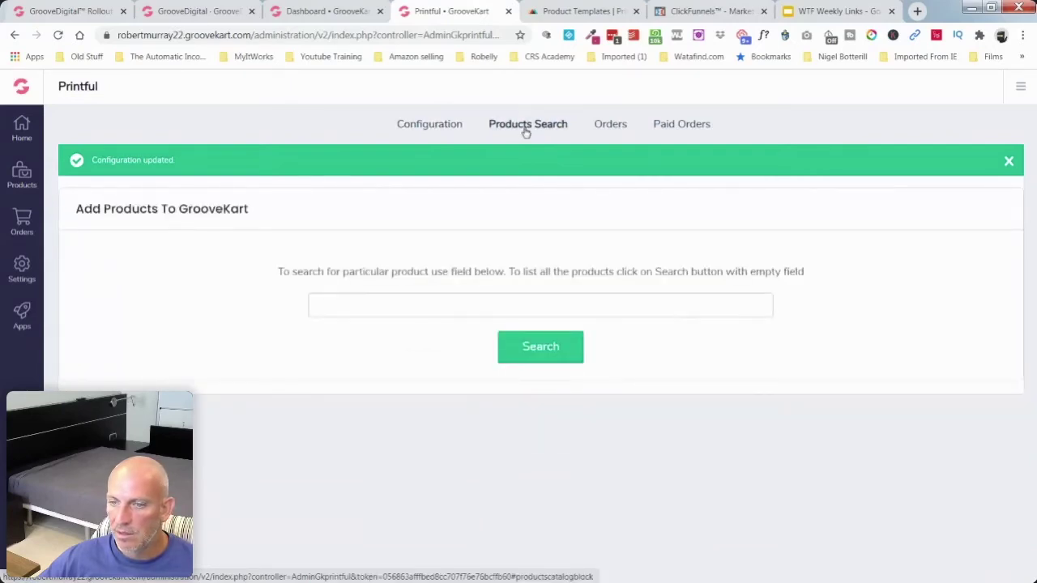
left_click(439, 302)
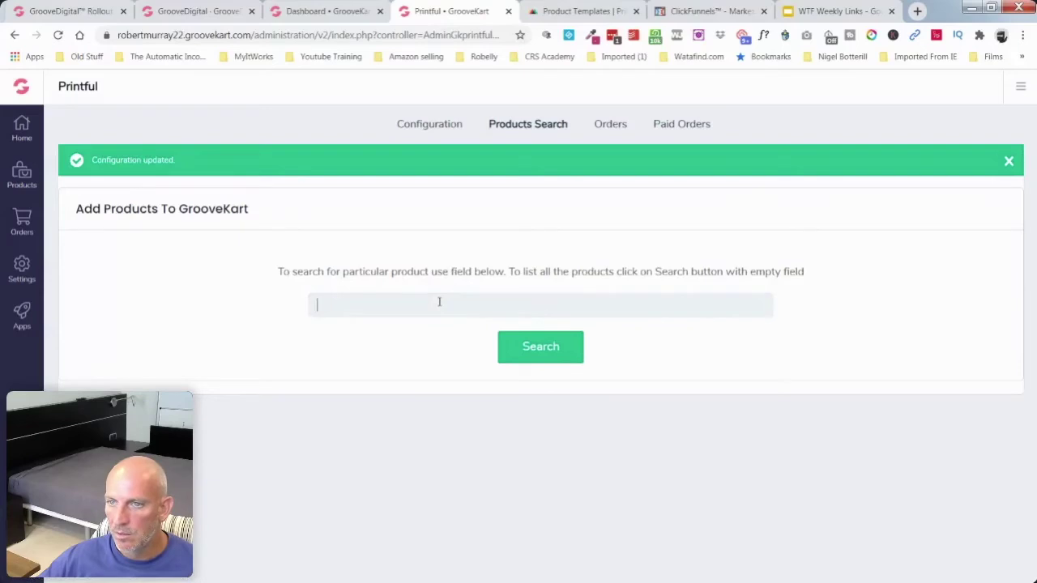
left_click(556, 12)
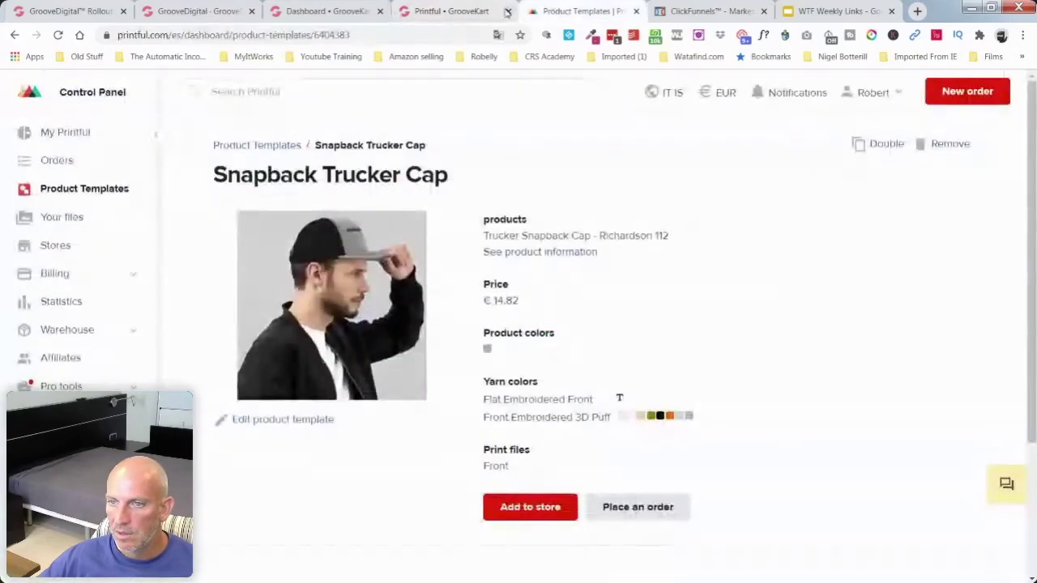
left_click(460, 13)
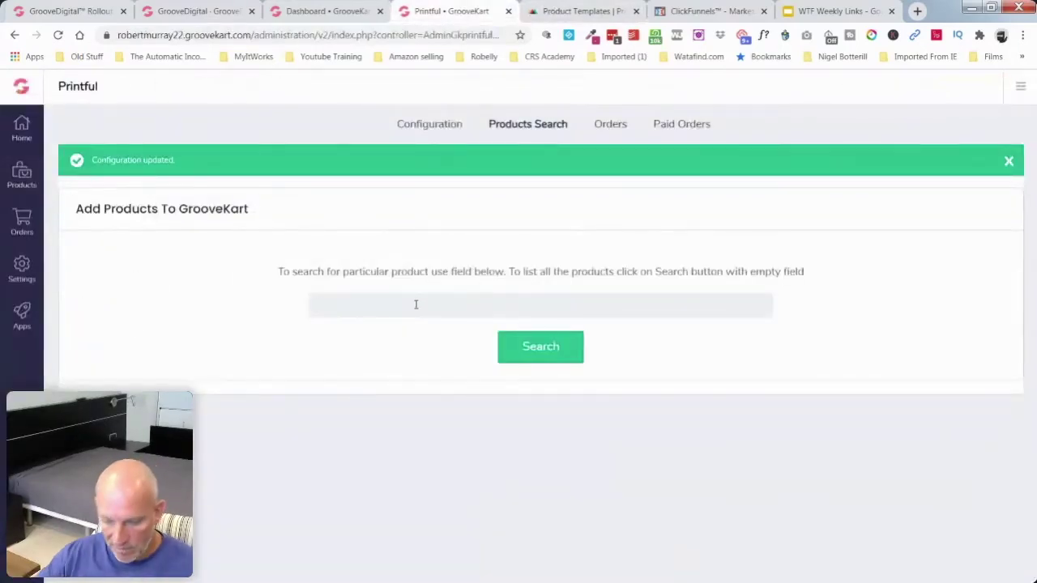
type("snap")
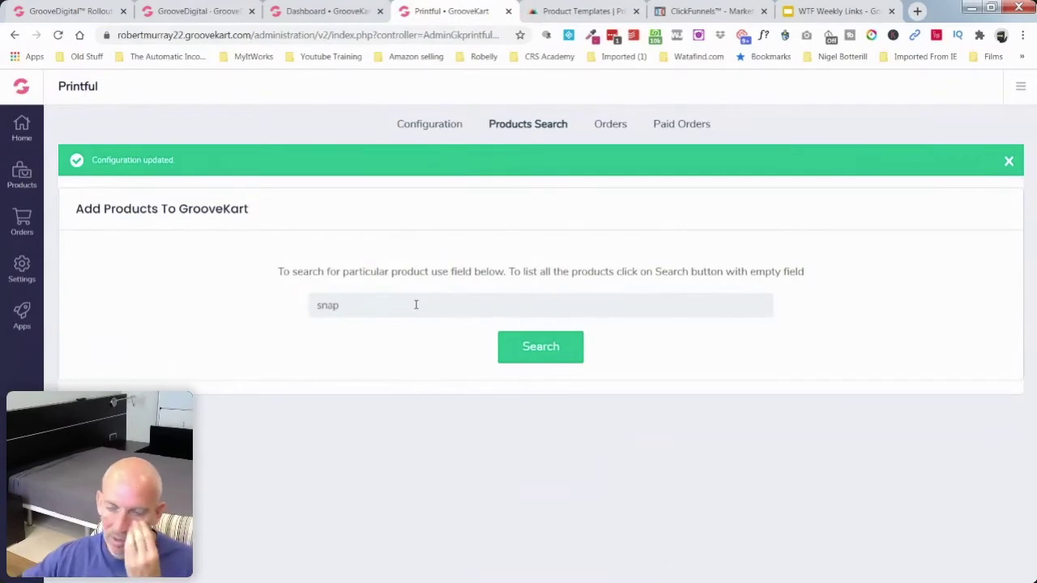
left_click(537, 352)
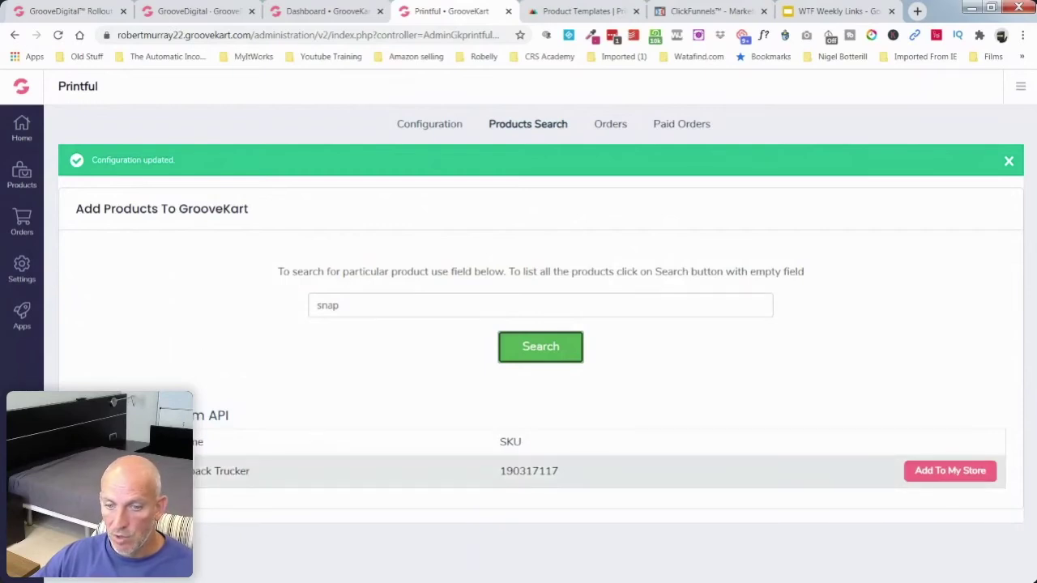
Step: Add the Gorra Snapback Trucker to the store, checking its title, description, variant and 35.50 price
left_click(959, 476)
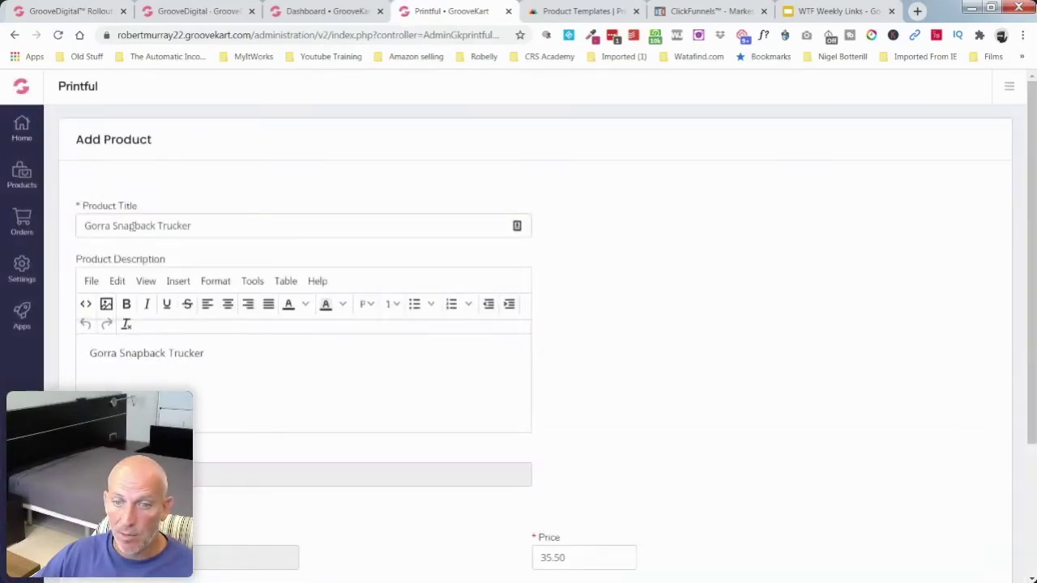
left_click_drag(85, 225, 234, 225)
left_click_drag(96, 353, 215, 357)
scroll(224, 350, "down", 2)
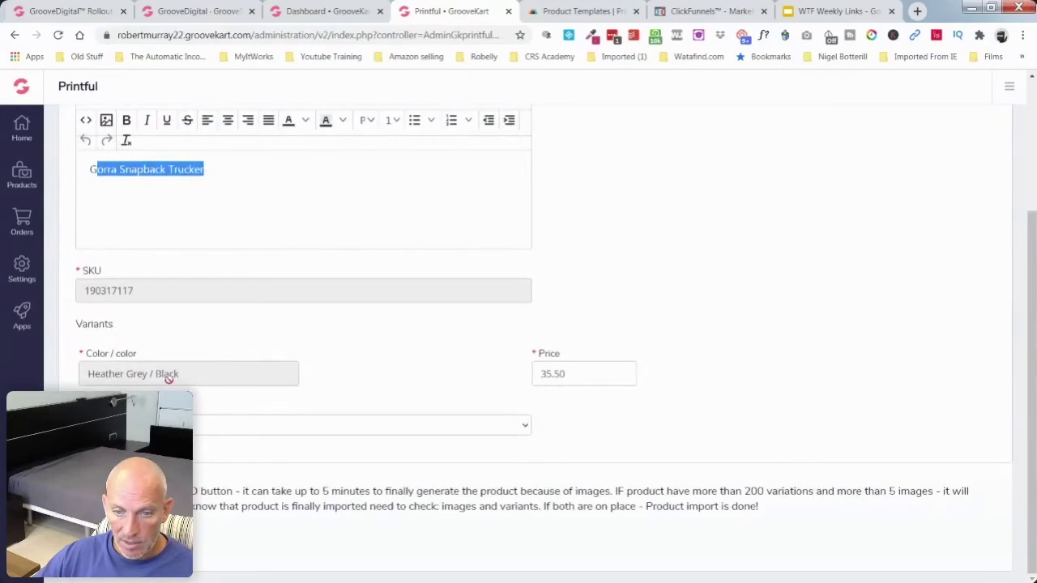
left_click(162, 425)
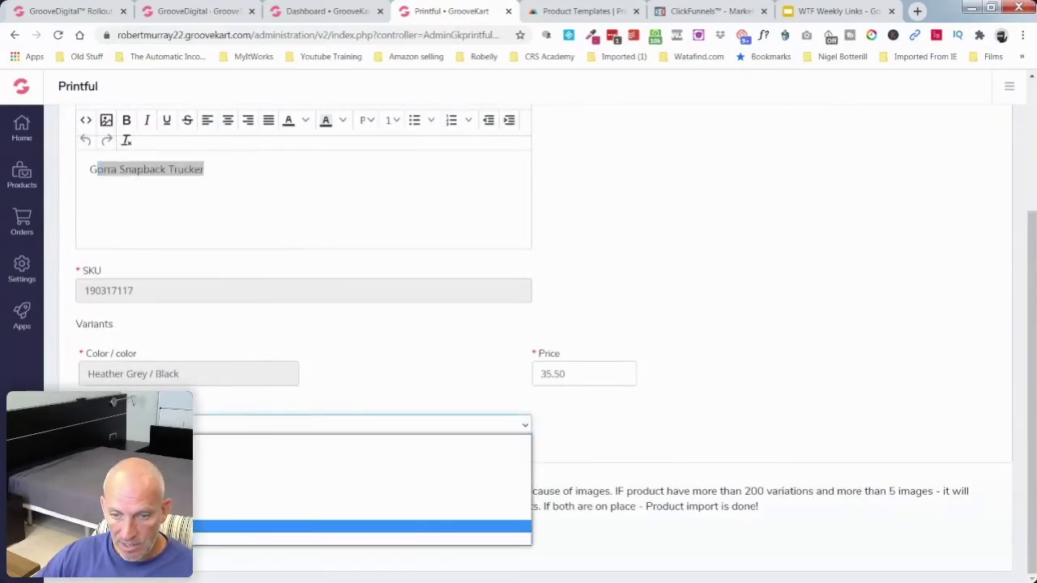
left_click(267, 527)
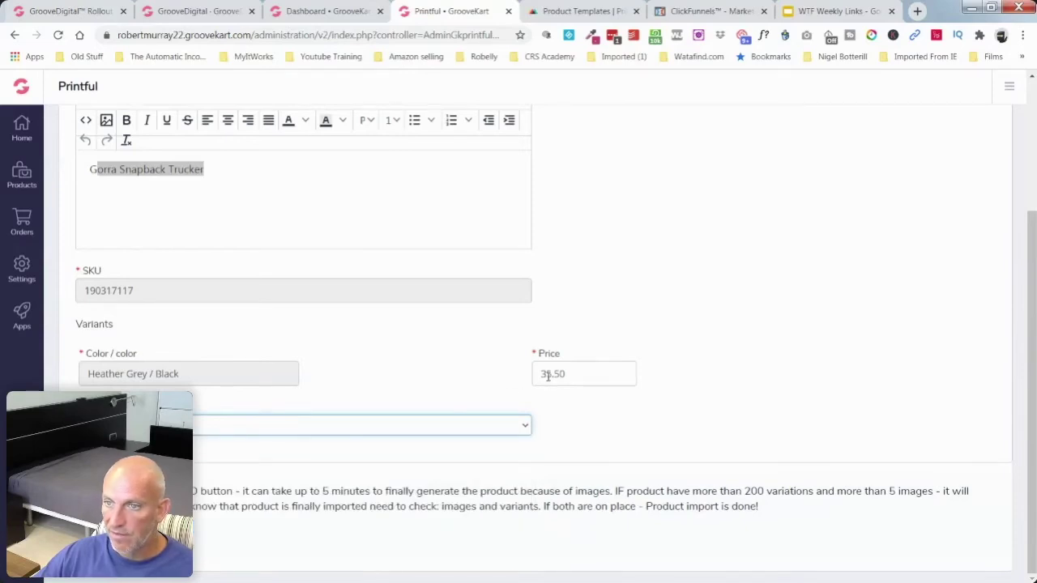
left_click(574, 12)
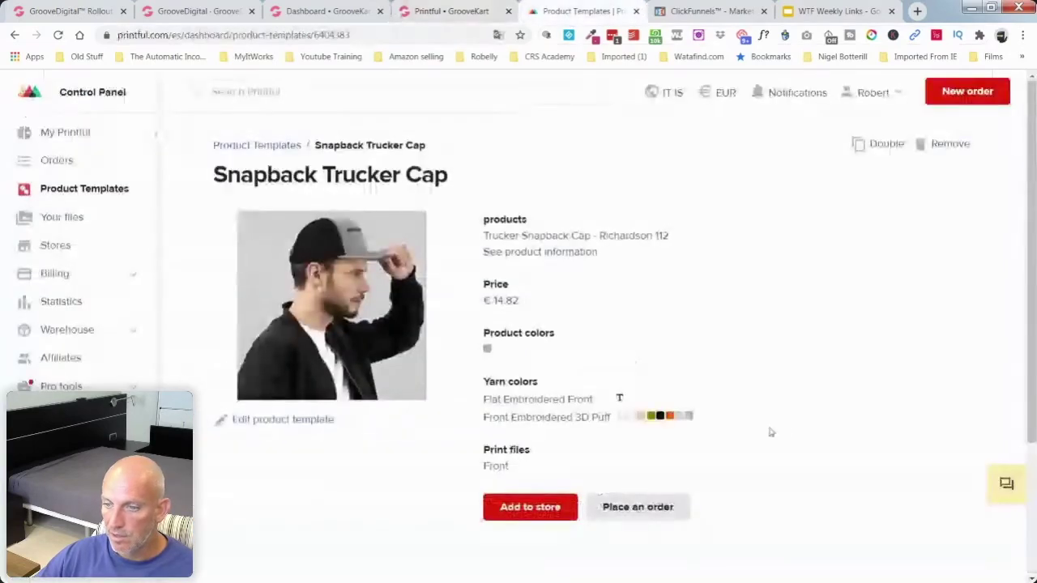
scroll(798, 420, "down", 5)
scroll(777, 324, "up", 5)
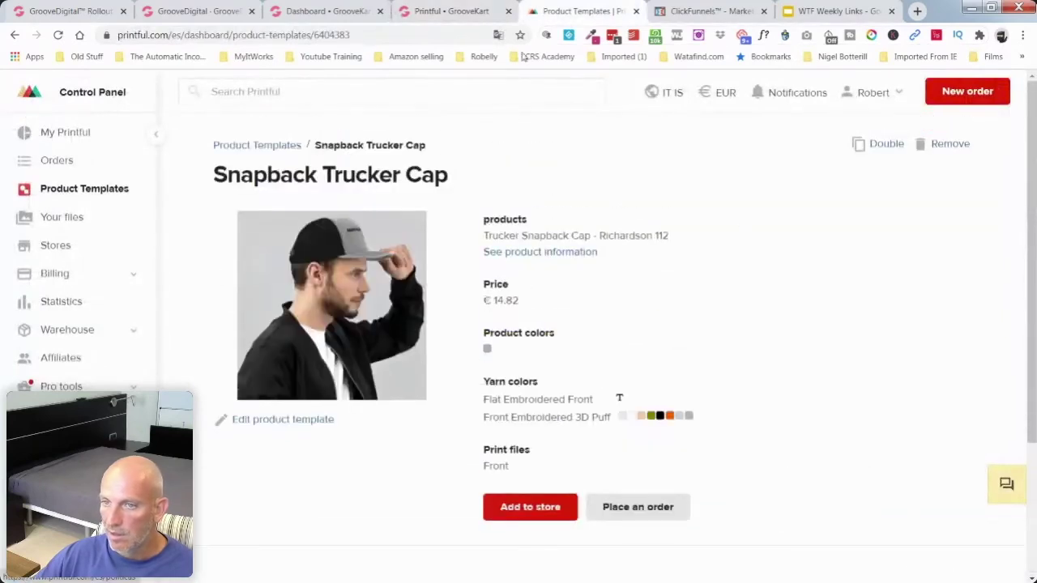
left_click(439, 12)
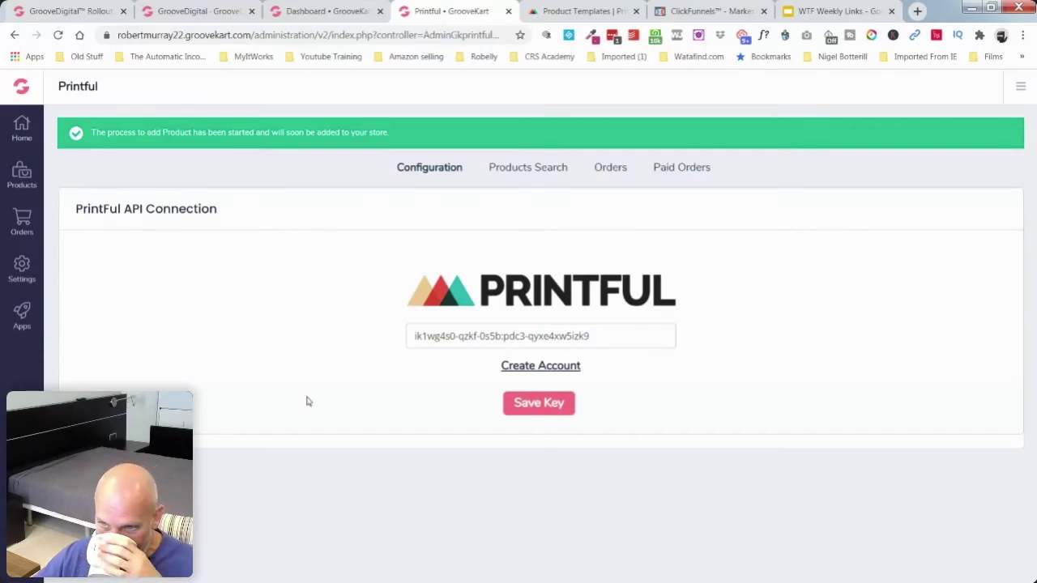
Step: In My Products, preview the storefront page of product 54, Gorra Snapback Trucker
left_click(35, 183)
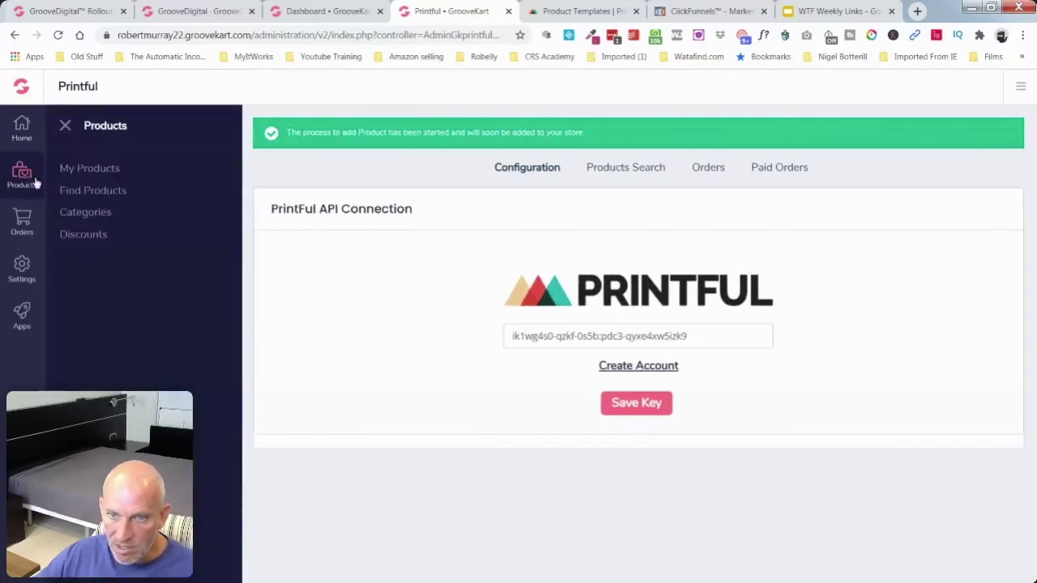
left_click(86, 166)
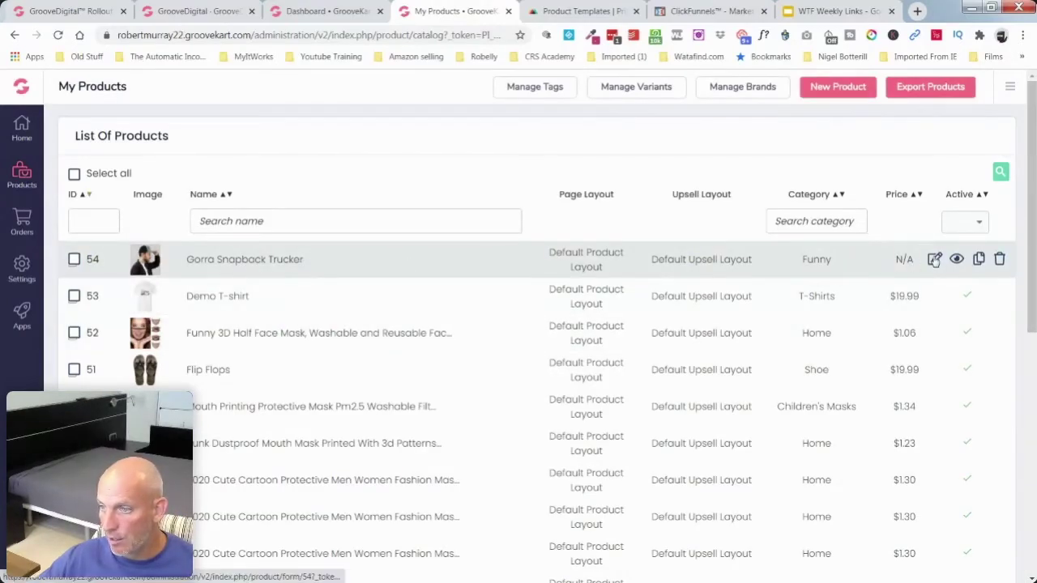
left_click(955, 259)
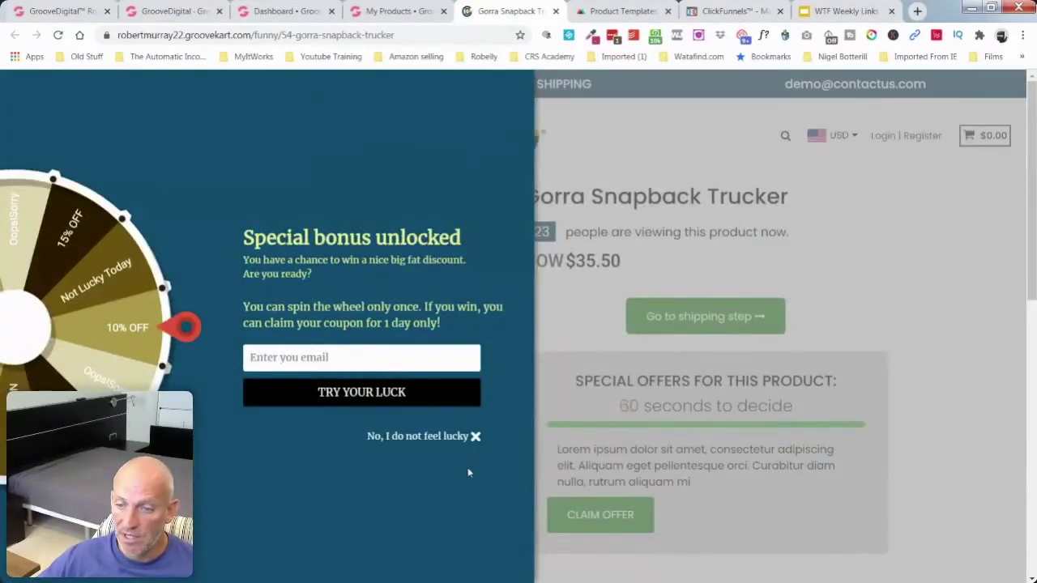
Step: Dismiss the discount popup, review the $35.50 product page, and return to the Printful cap template
left_click(475, 436)
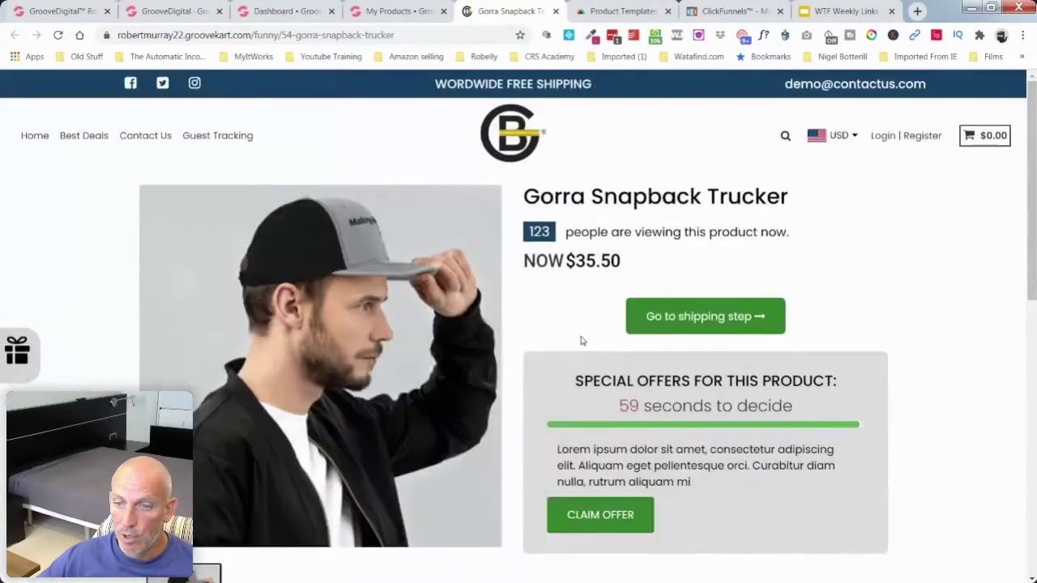
scroll(577, 349, "down", 2)
scroll(351, 230, "up", 2)
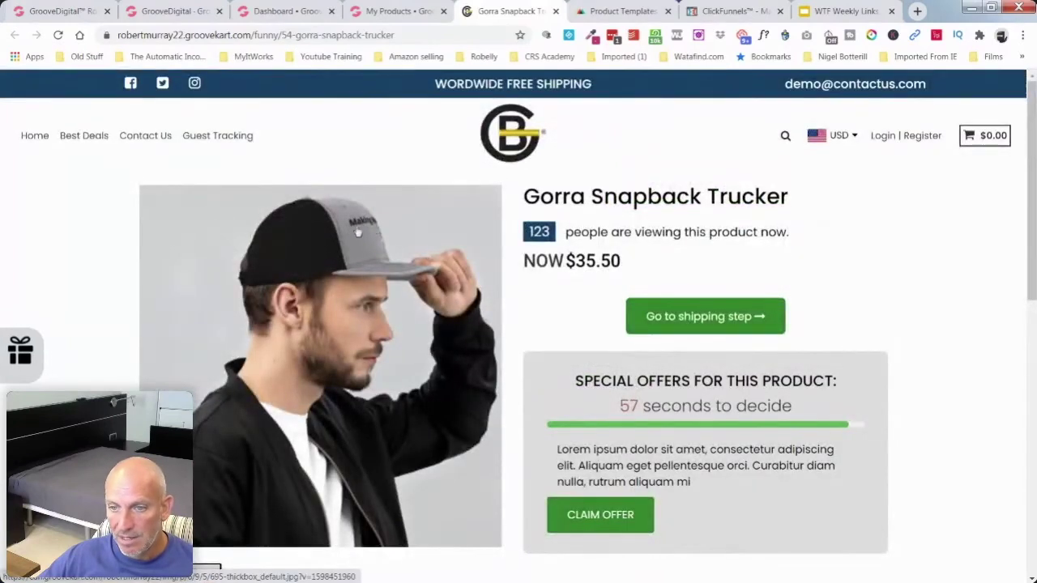
scroll(377, 260, "down", 3)
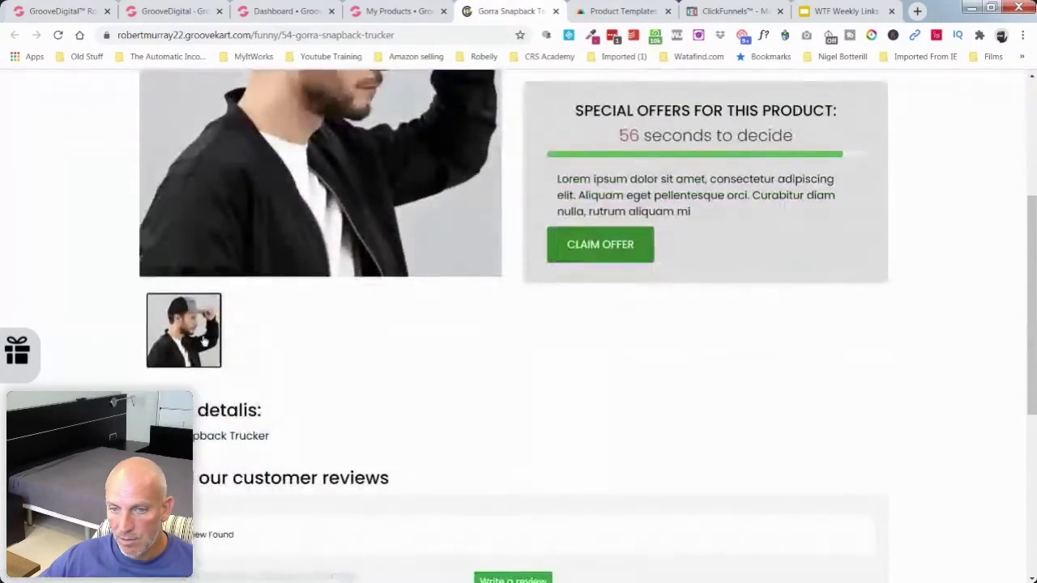
left_click(623, 11)
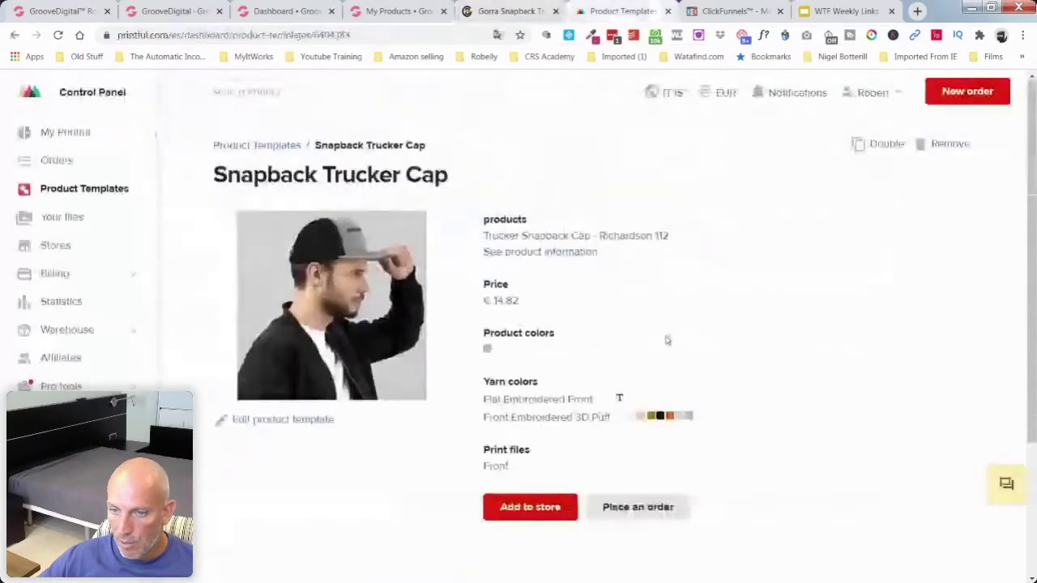
Step: Re-save the Snapback Trucker Cap template from its Check step, then return to the storefront page
left_click(319, 422)
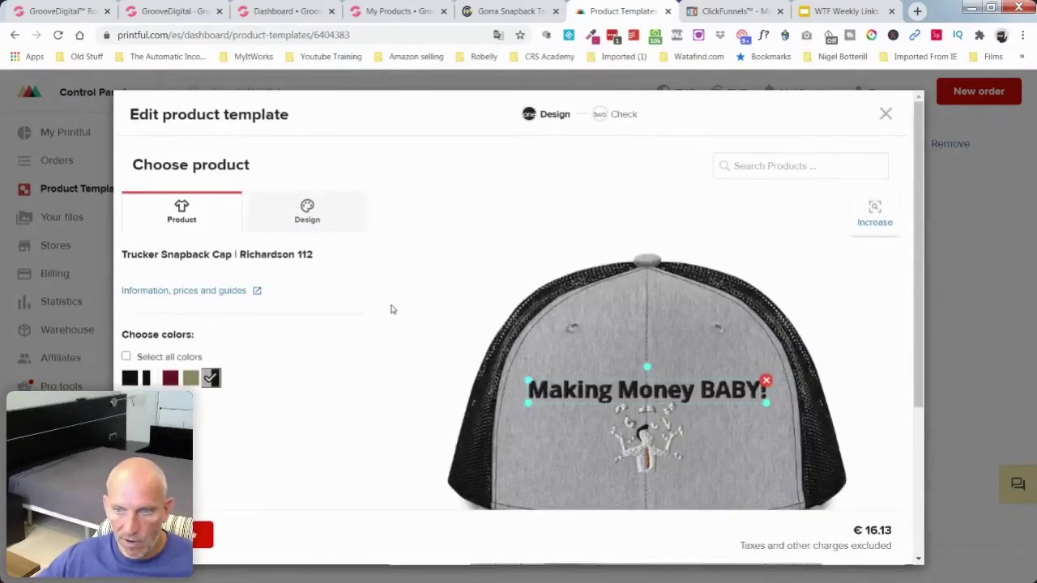
scroll(399, 311, "down", 3)
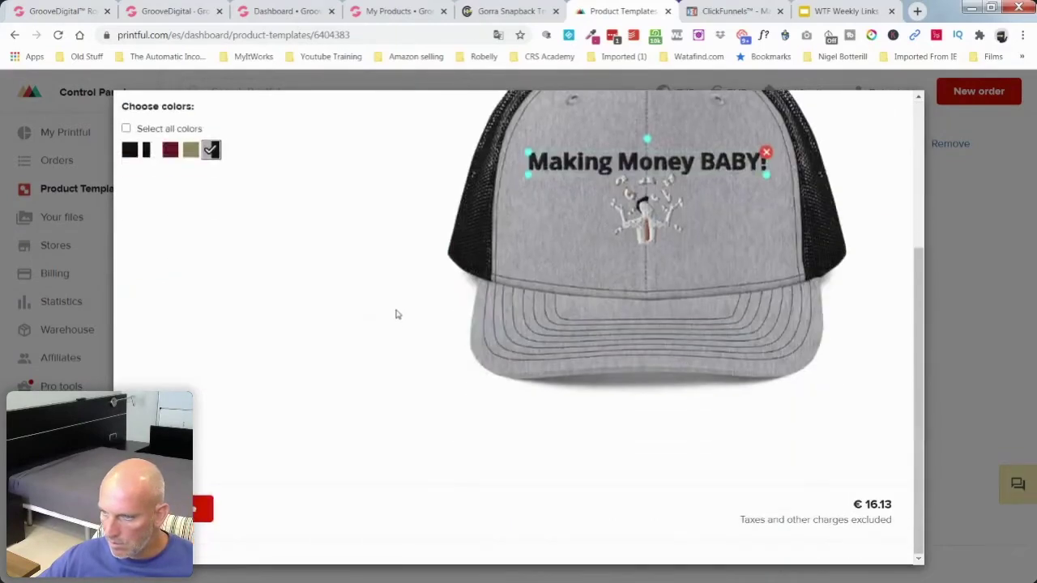
left_click(205, 509)
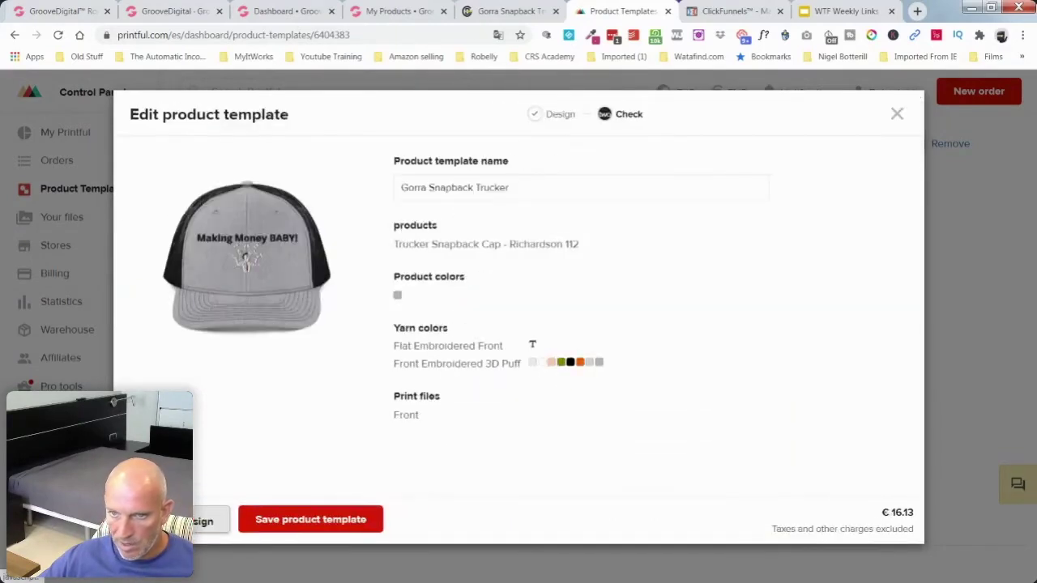
left_click(306, 525)
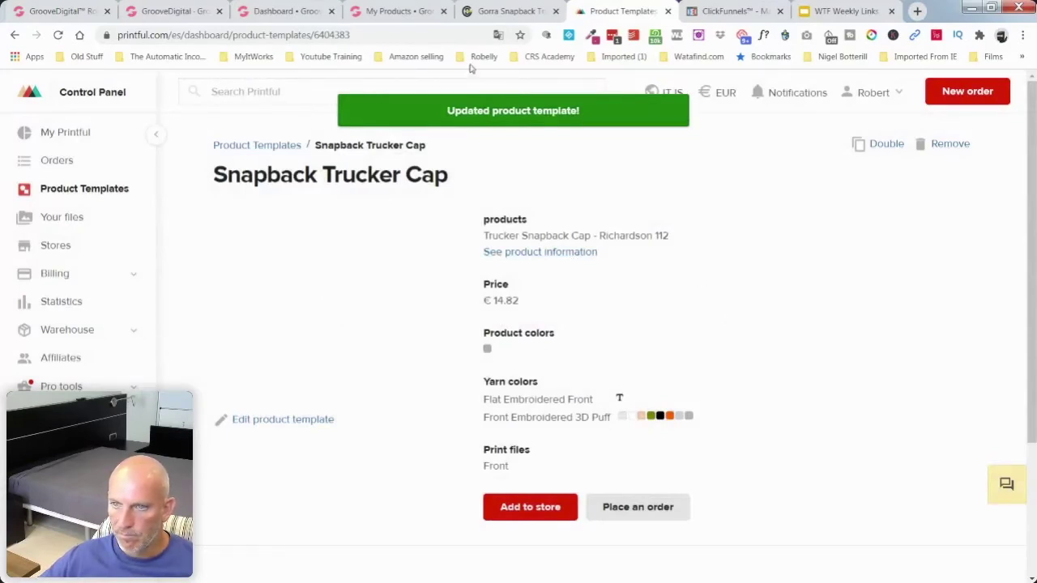
left_click(511, 11)
Step: Scroll through the Gorra Snapback Trucker storefront page, then go back to the Printful cap template
scroll(648, 349, "up", 3)
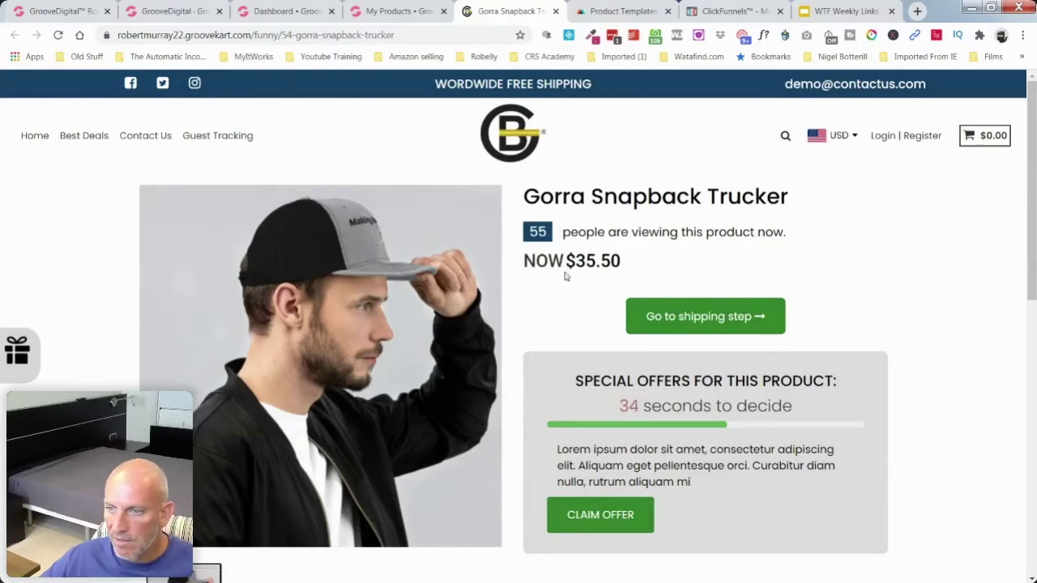
scroll(551, 294, "down", 2)
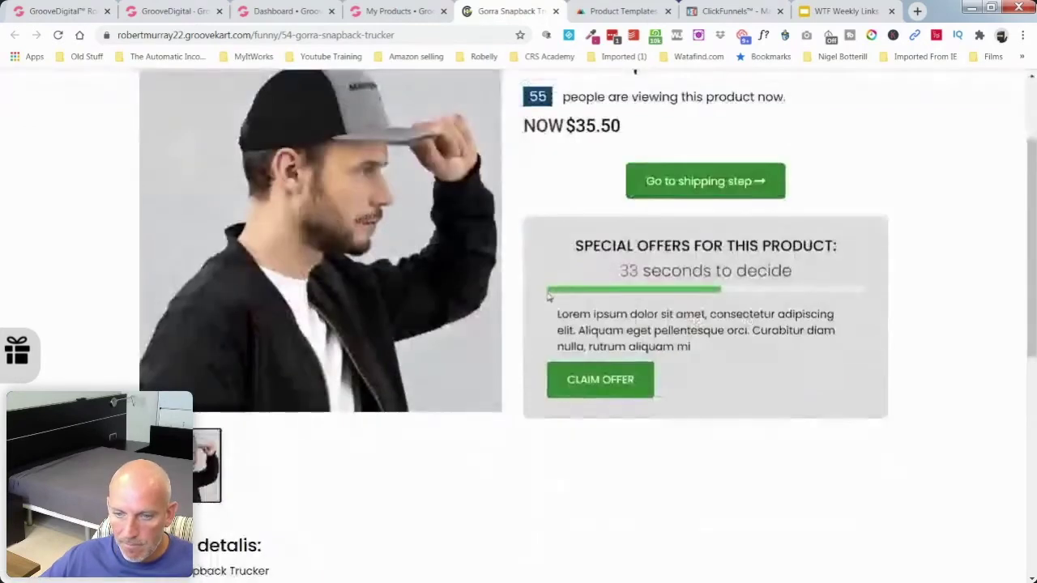
scroll(550, 297, "down", 2)
scroll(546, 300, "down", 5)
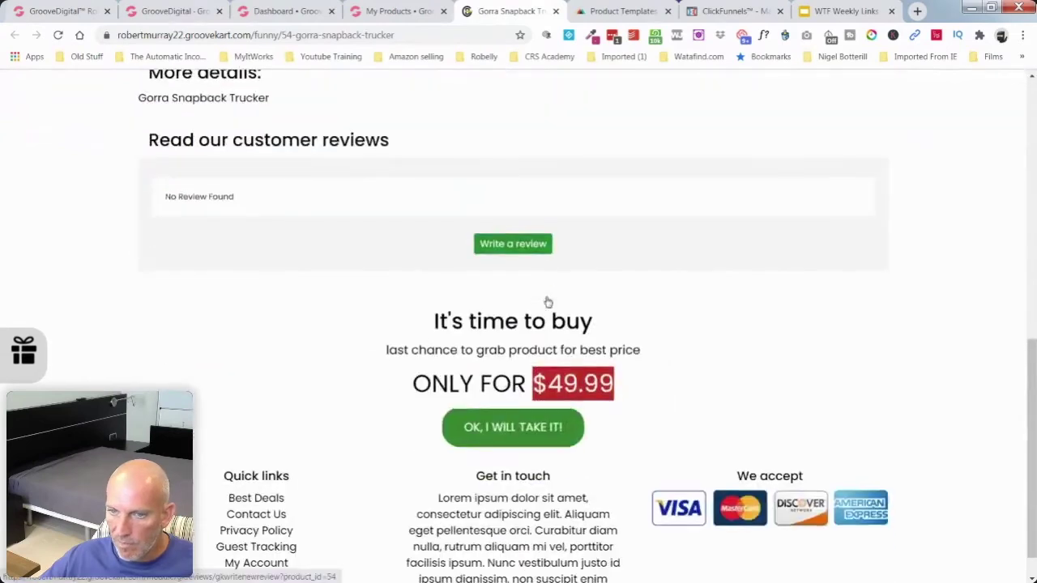
scroll(236, 179, "up", 2)
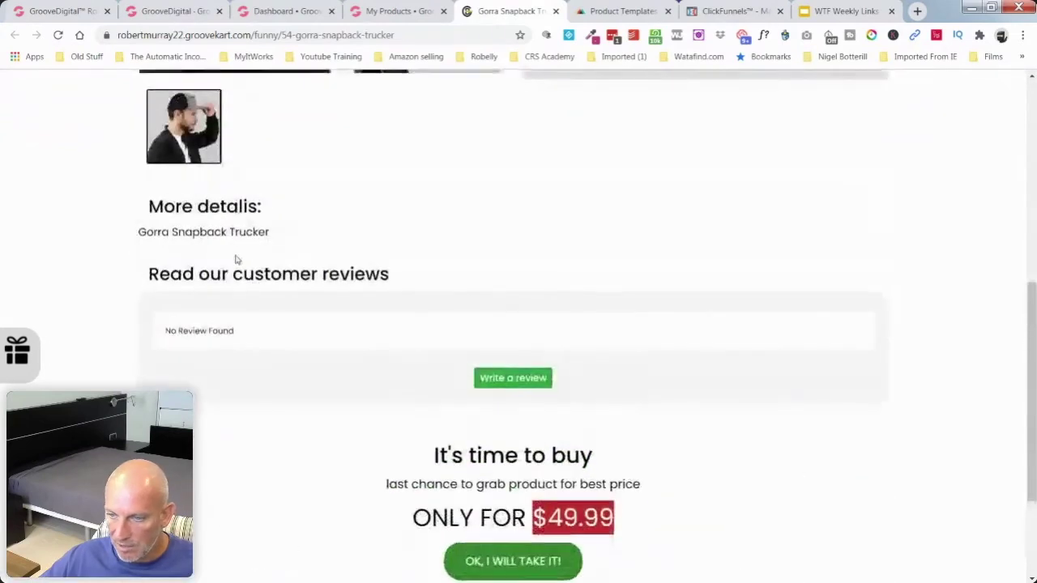
scroll(237, 260, "down", 2)
scroll(341, 293, "up", 8)
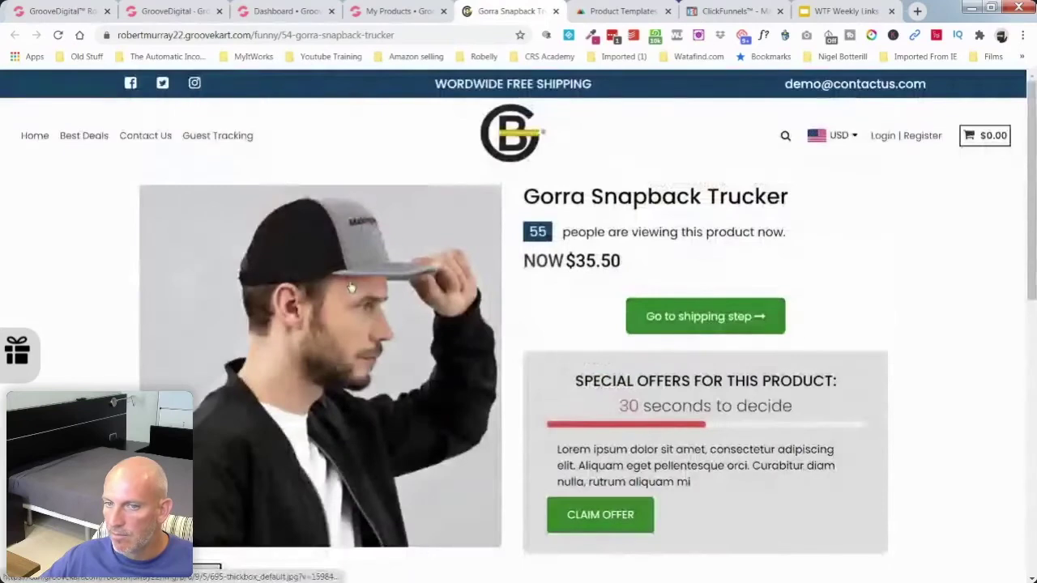
left_click(600, 11)
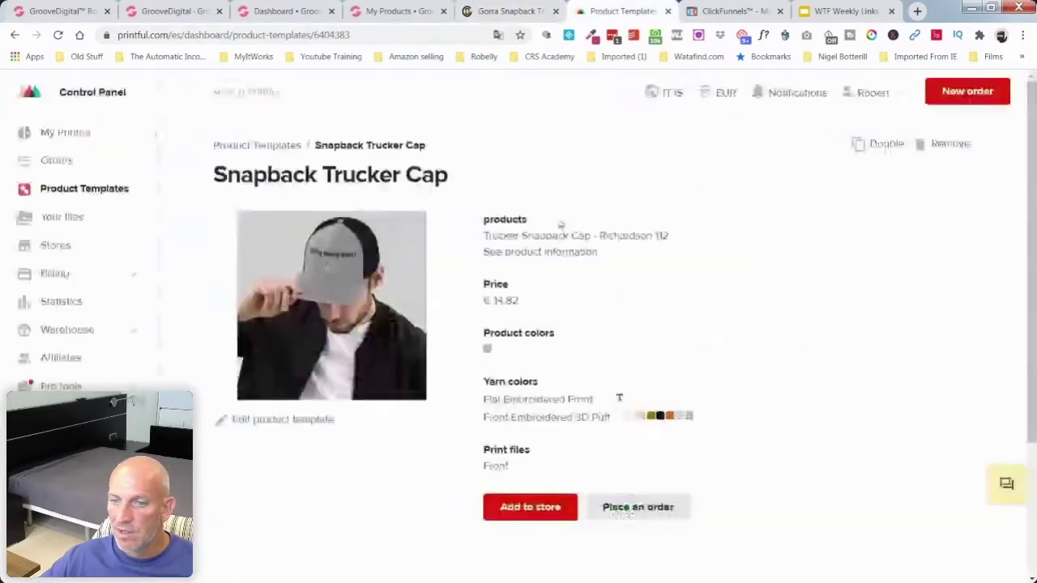
left_click(528, 251)
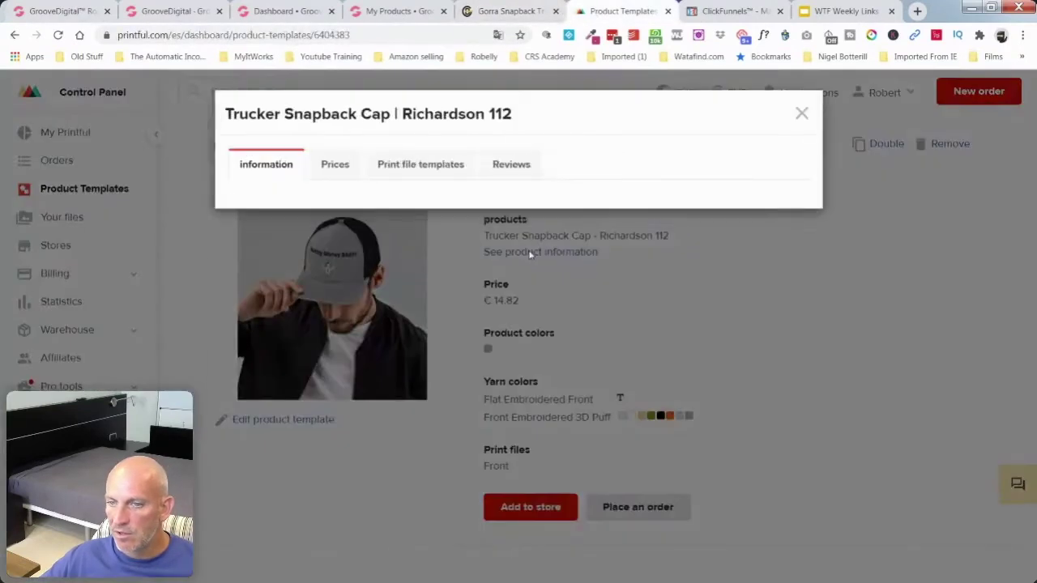
left_click(338, 165)
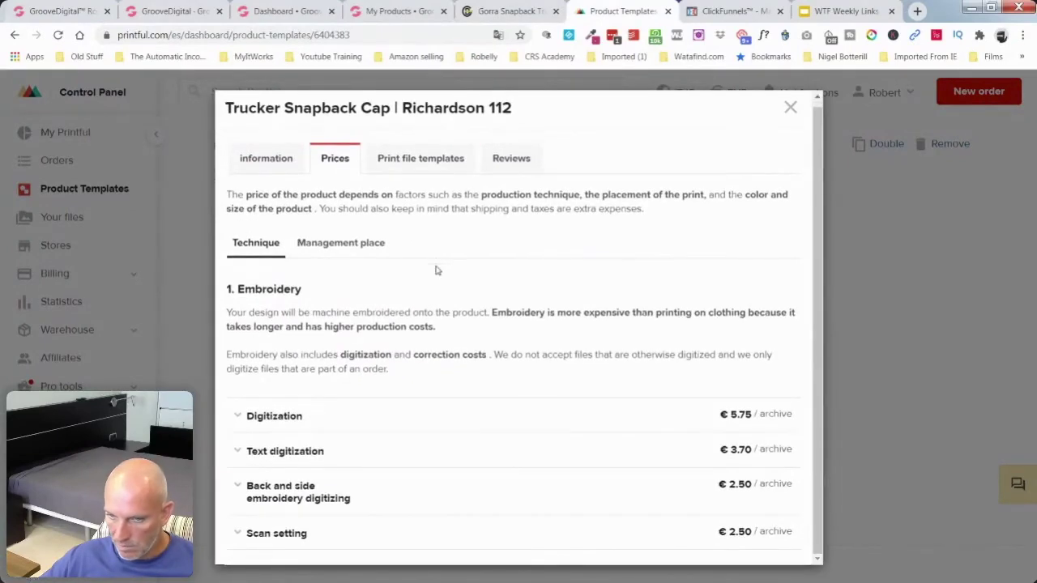
left_click(450, 157)
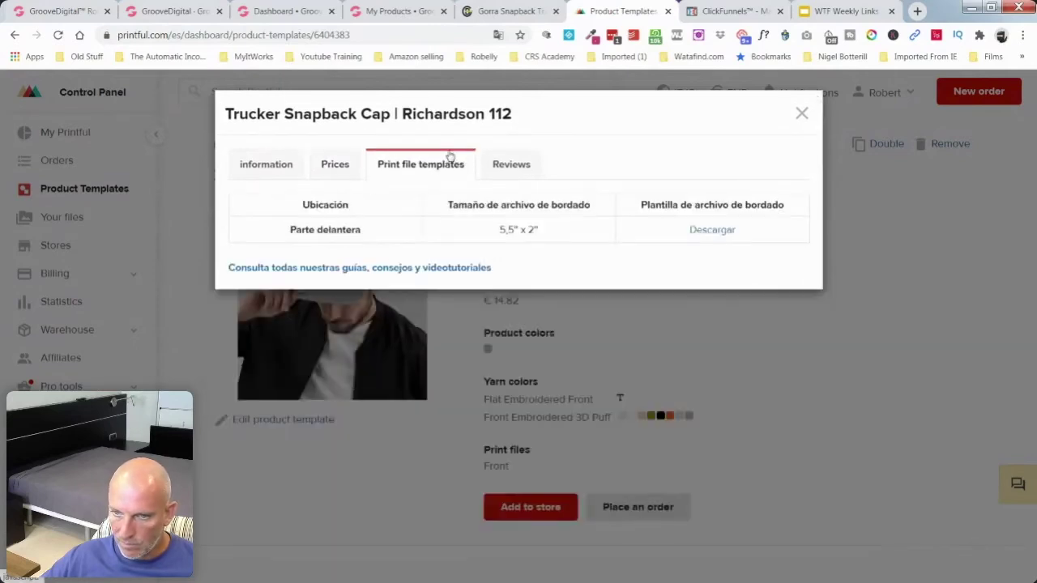
left_click(518, 166)
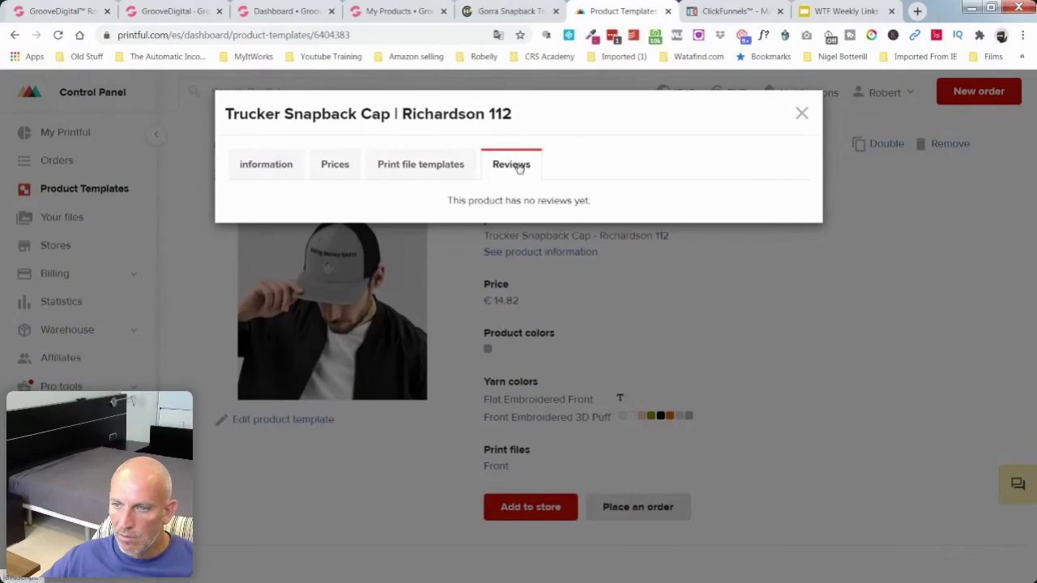
left_click(802, 113)
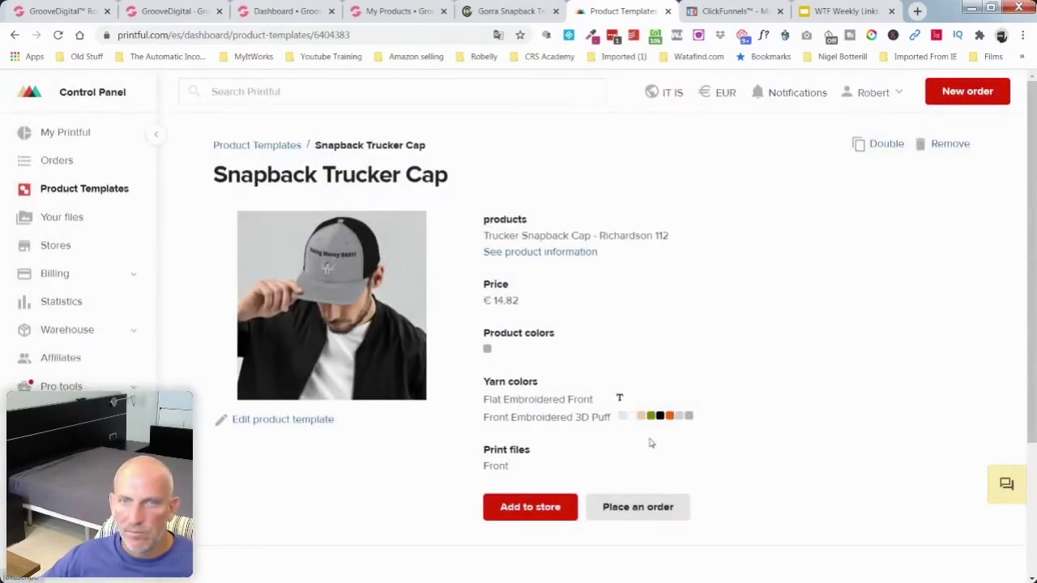
Step: Return to the Product Templates list and open the Snapback Trucker Cap card's actions menu
scroll(759, 396, "down", 3)
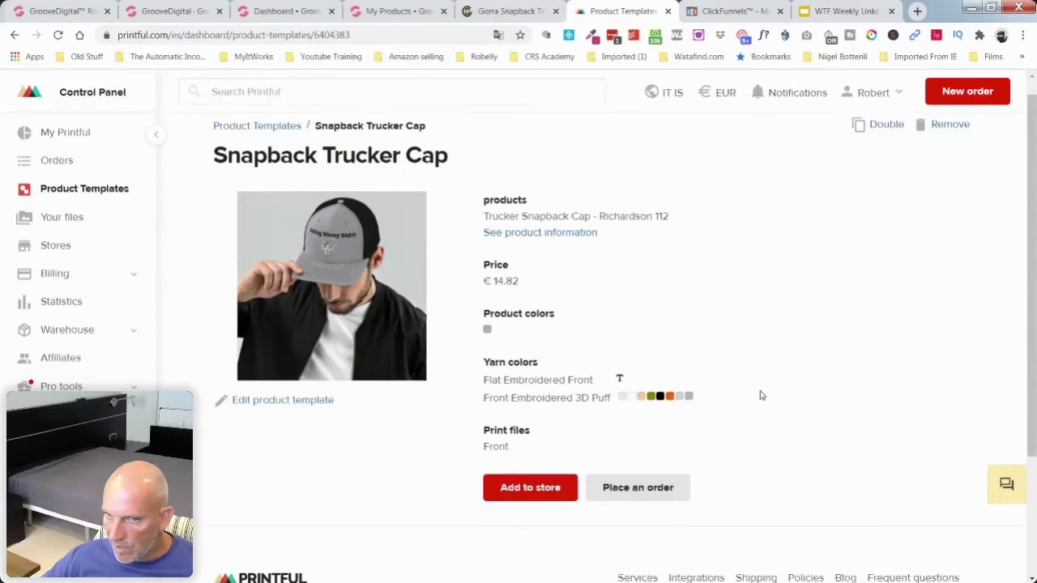
scroll(760, 395, "up", 3)
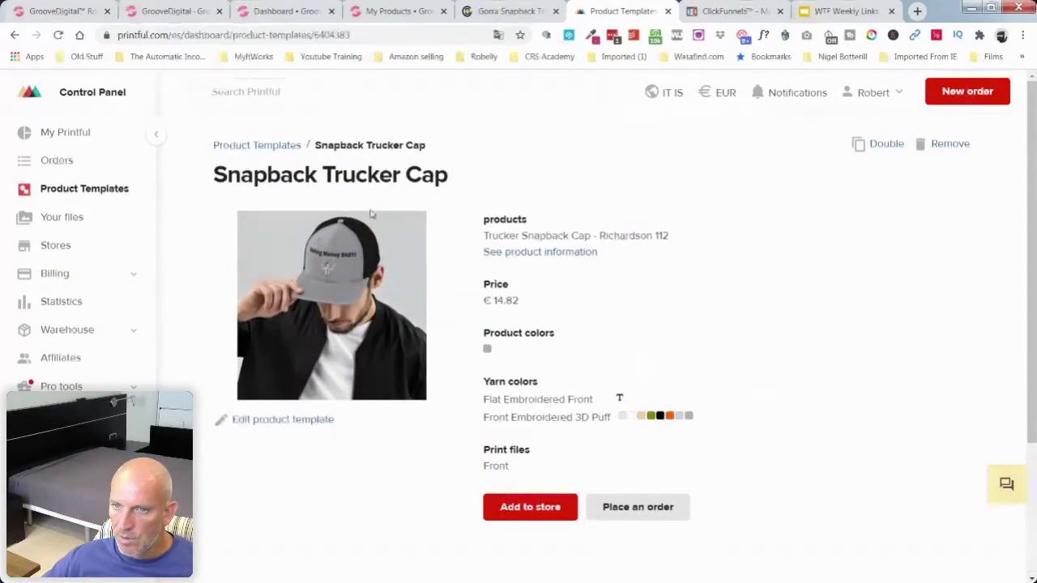
left_click(246, 147)
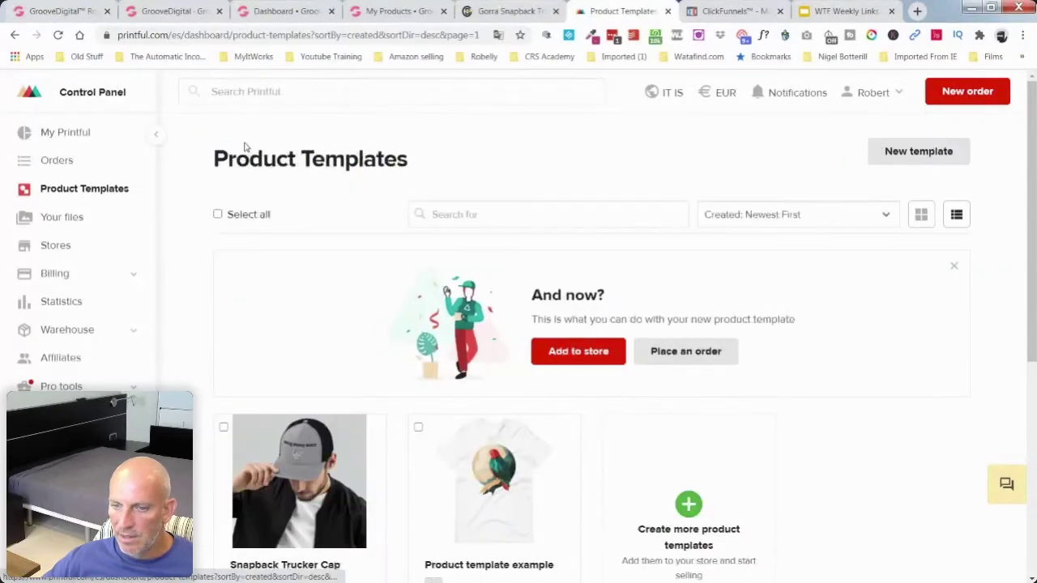
scroll(308, 368, "down", 3)
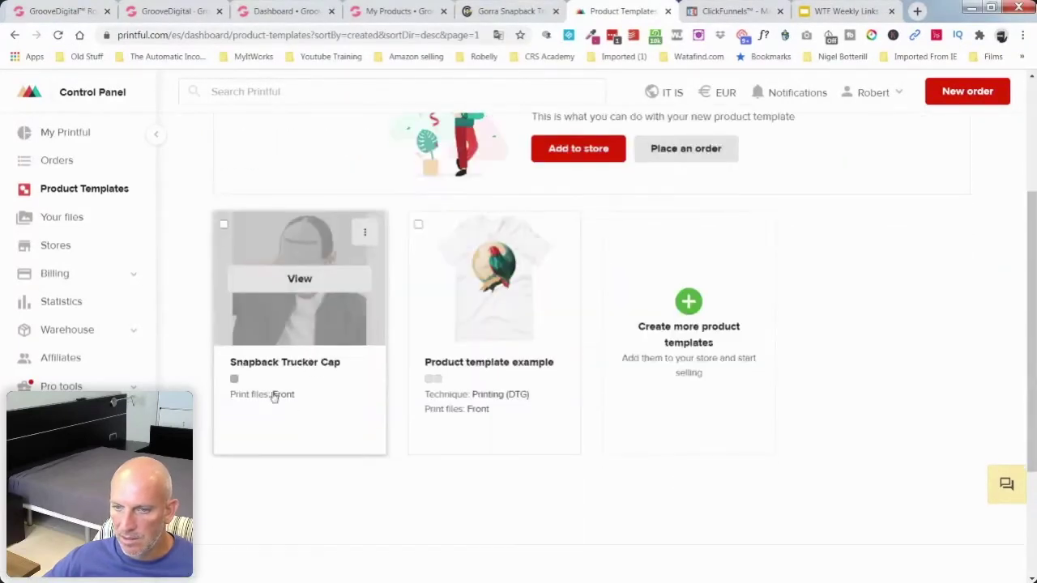
left_click(365, 233)
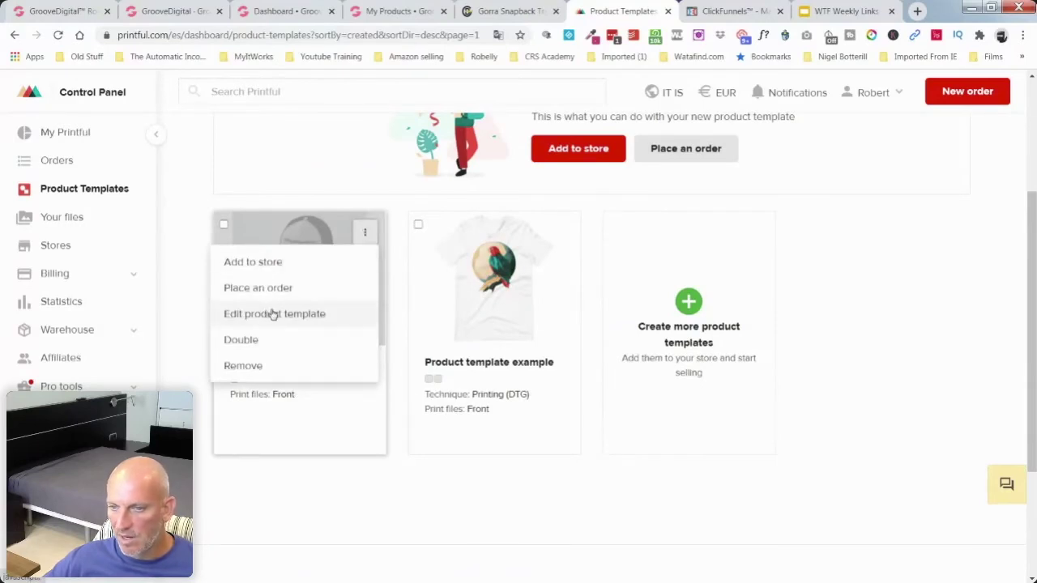
Step: Edit the cap template, review the Making Money BABY! design, and save it from the Check step
left_click(272, 315)
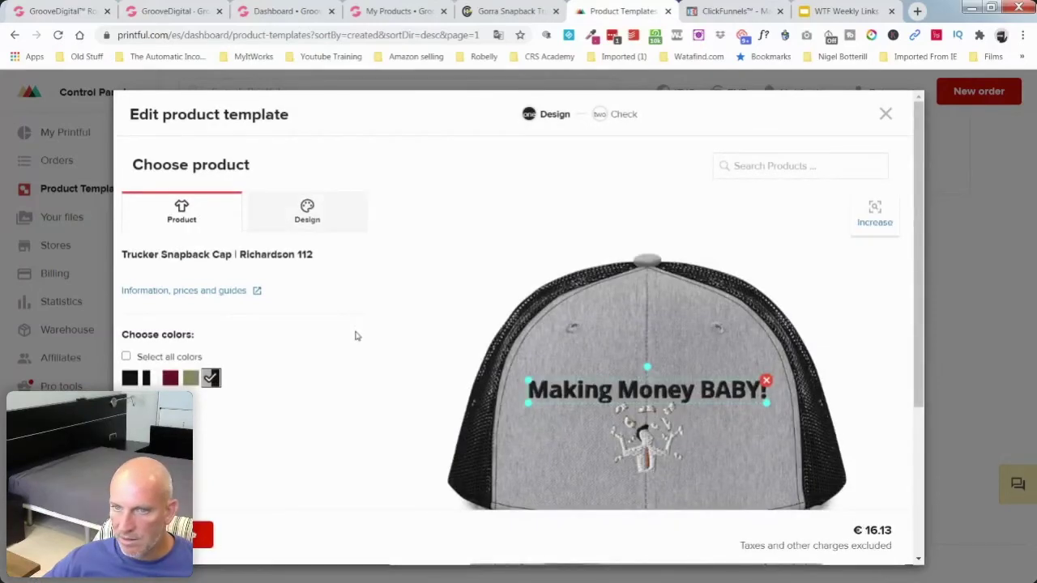
scroll(355, 336, "down", 3)
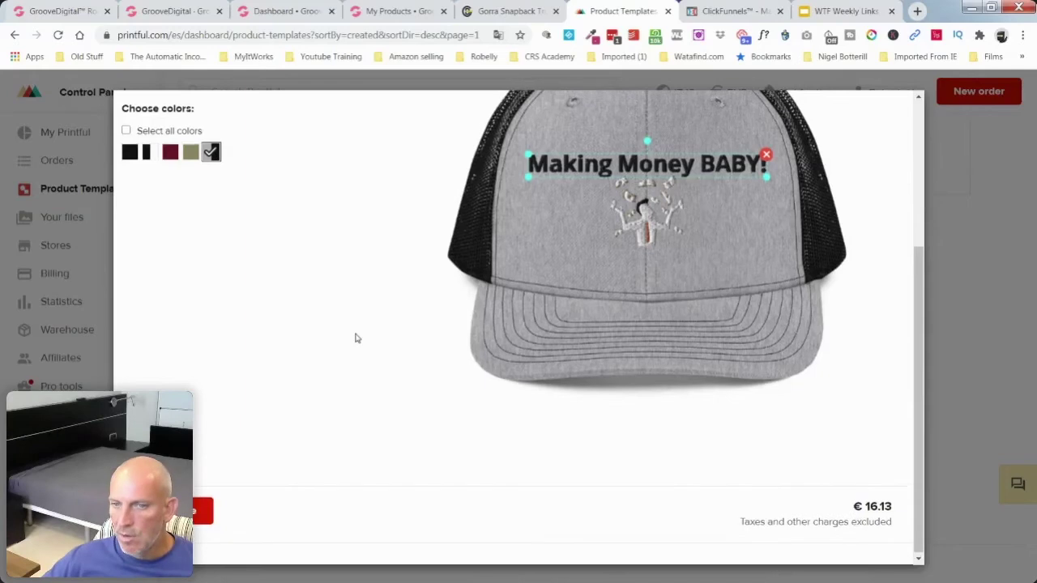
scroll(356, 338, "up", 3)
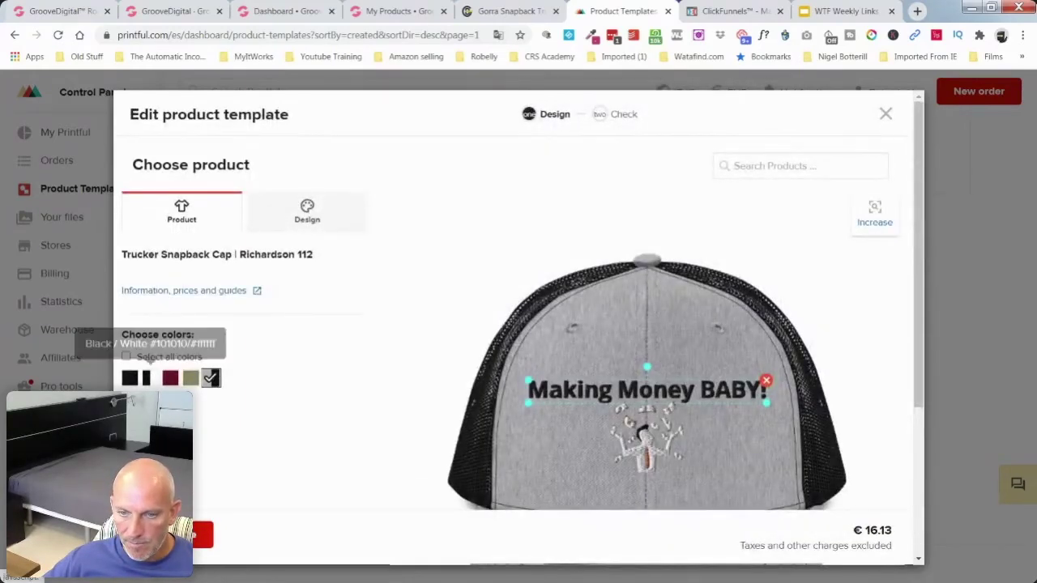
scroll(345, 384, "down", 3)
scroll(345, 384, "down", 1)
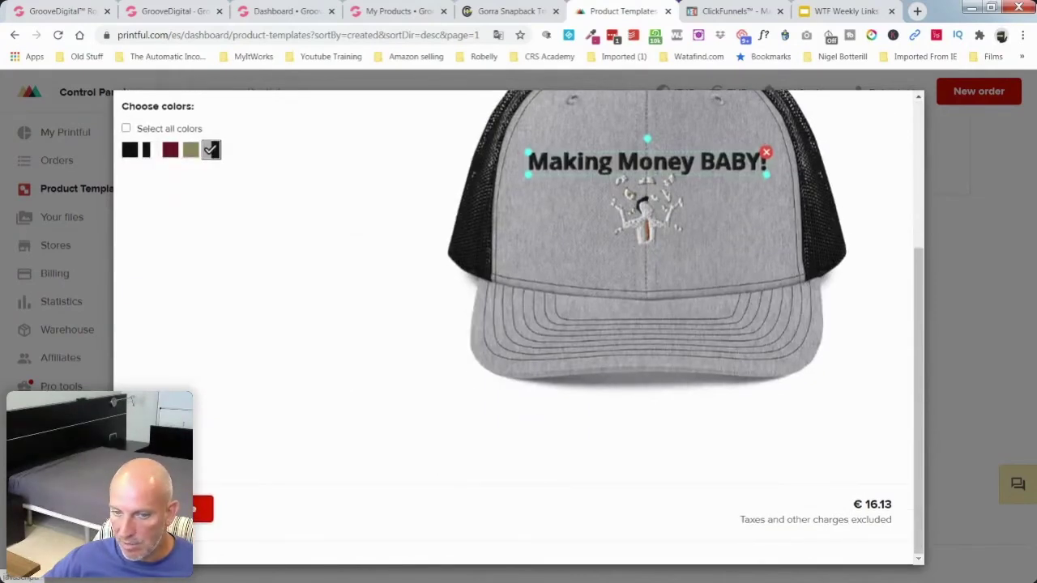
left_click(203, 508)
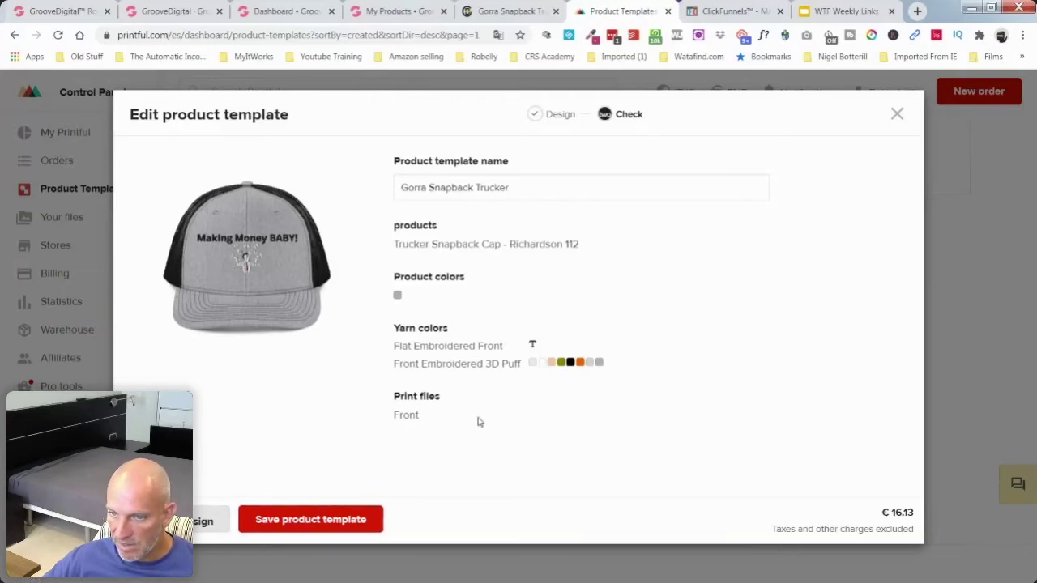
left_click(325, 520)
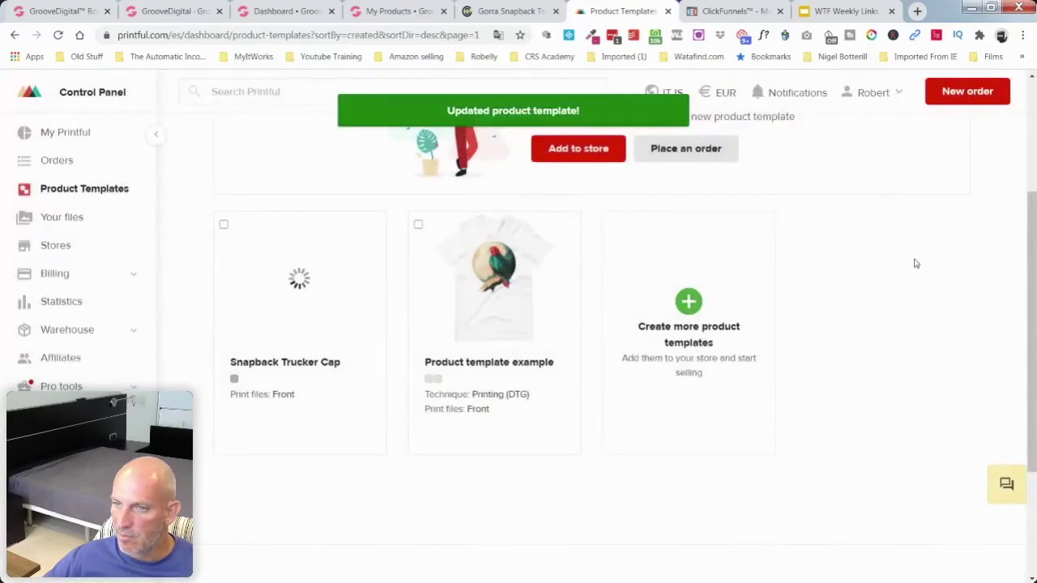
Step: Open and look over the Product template example details
scroll(915, 264, "up", 1)
left_click(493, 347)
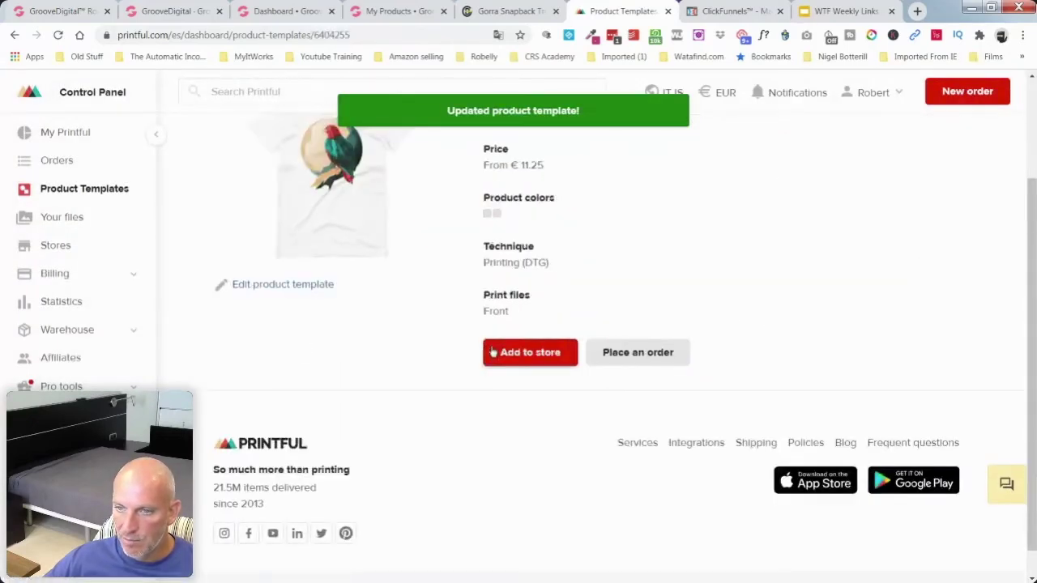
scroll(435, 347, "up", 2)
scroll(435, 348, "up", 1)
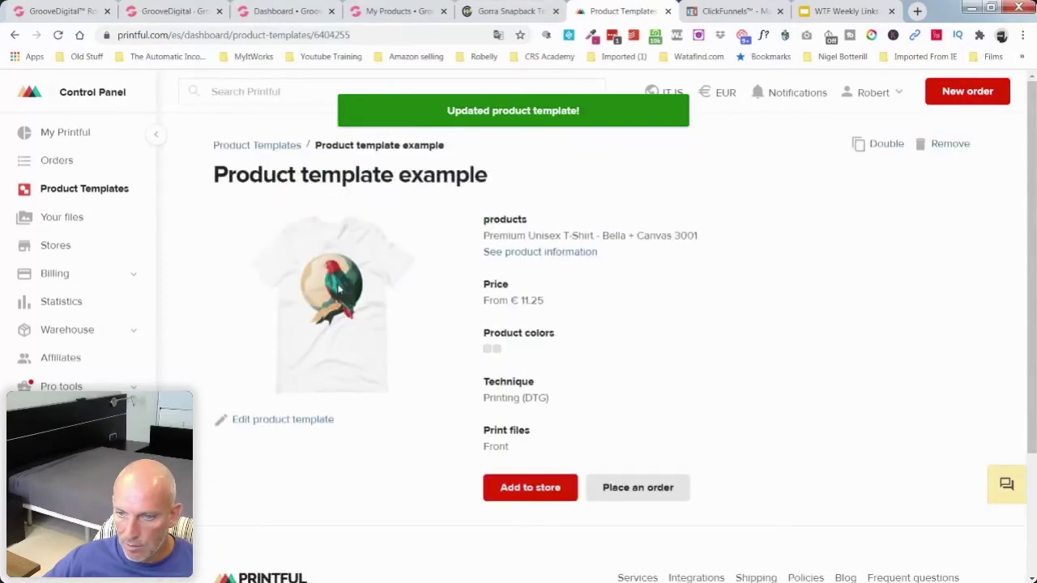
scroll(421, 300, "down", 3)
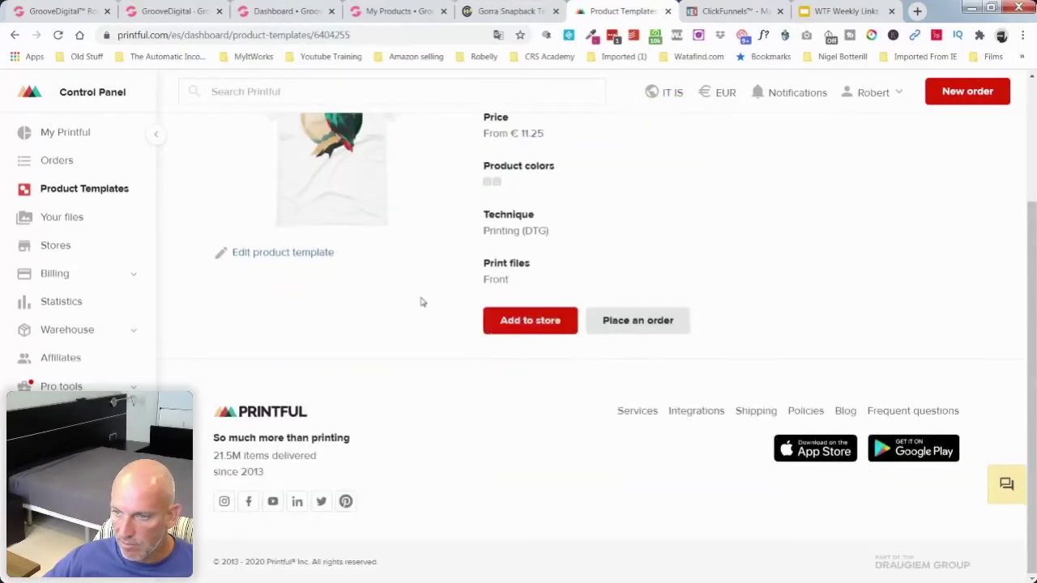
scroll(421, 301, "up", 3)
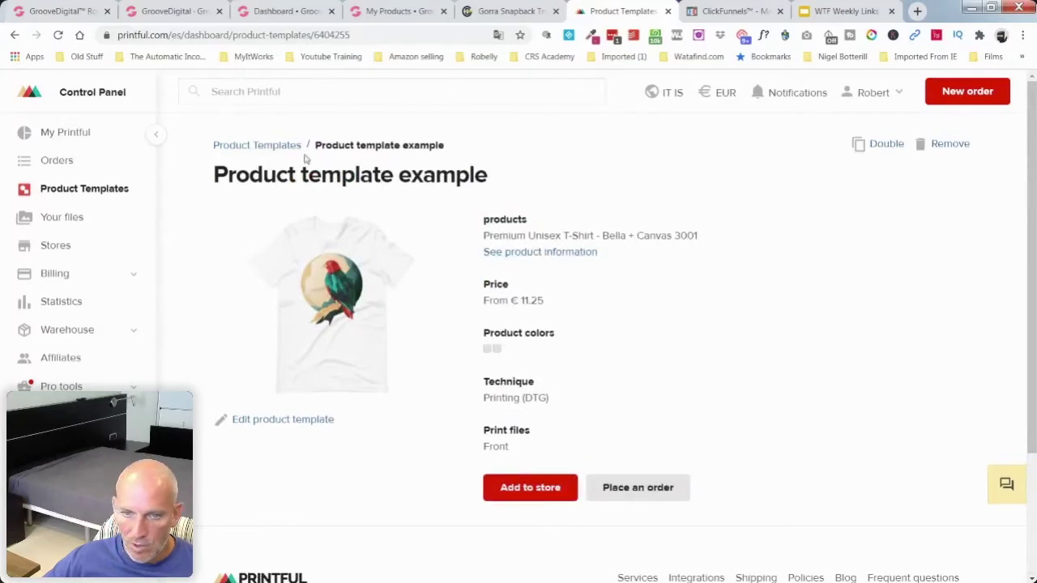
Step: Back on the Product Templates list, start creating a new product template
left_click(261, 145)
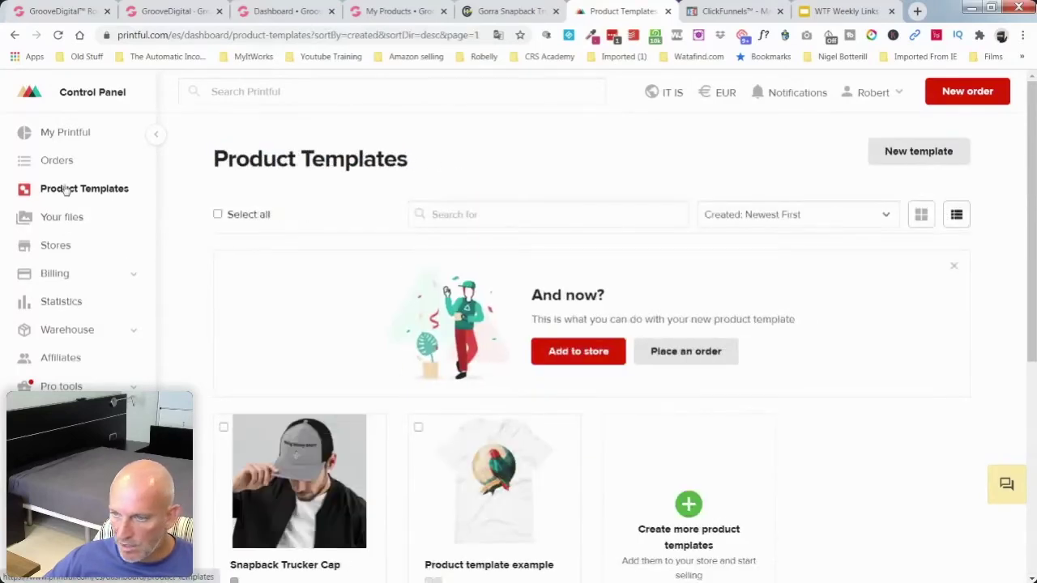
scroll(794, 351, "down", 3)
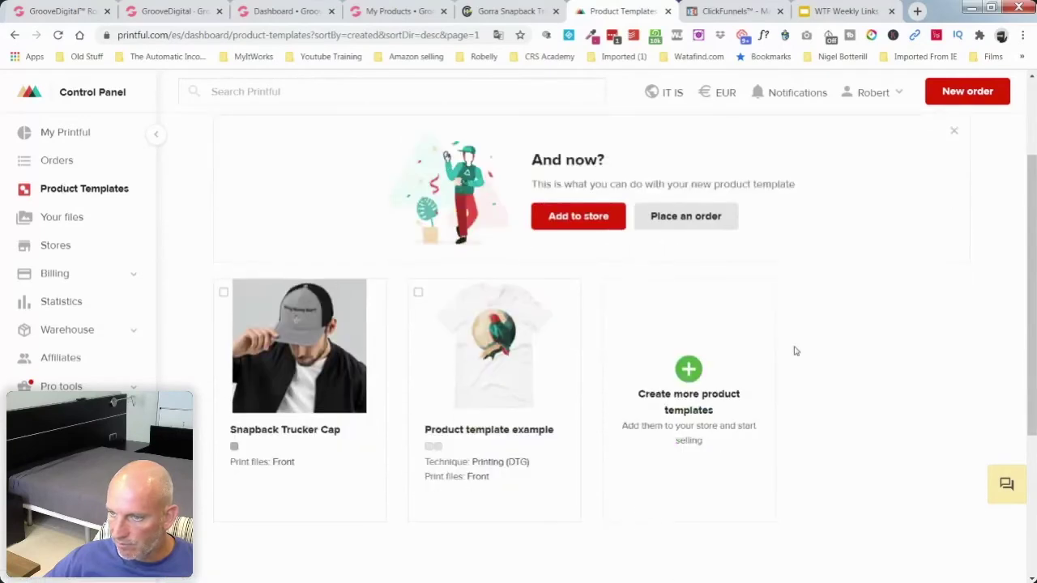
left_click(697, 264)
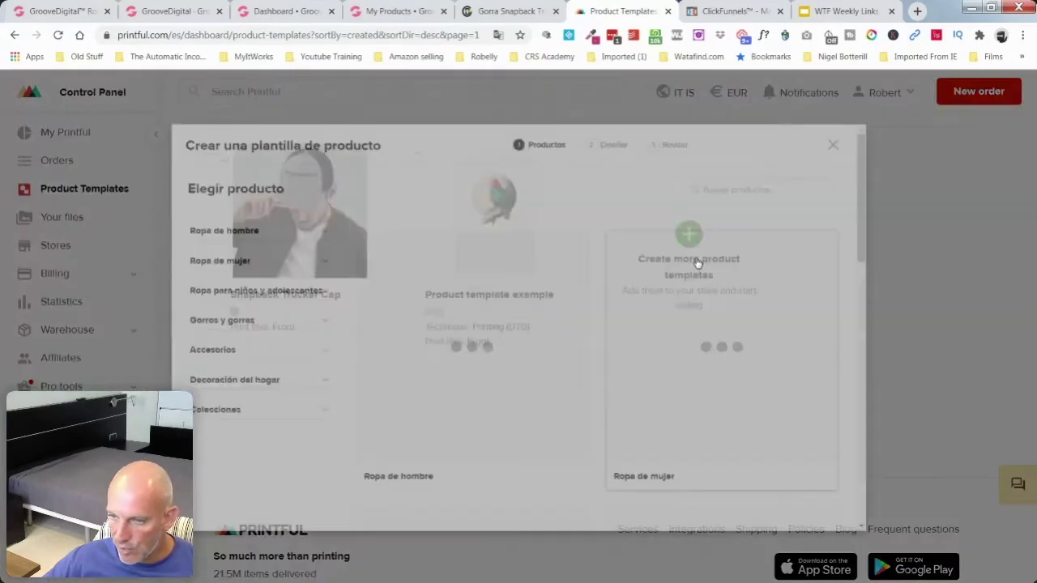
Step: Open the Home decor category and scroll through its product listings
scroll(576, 377, "down", 10)
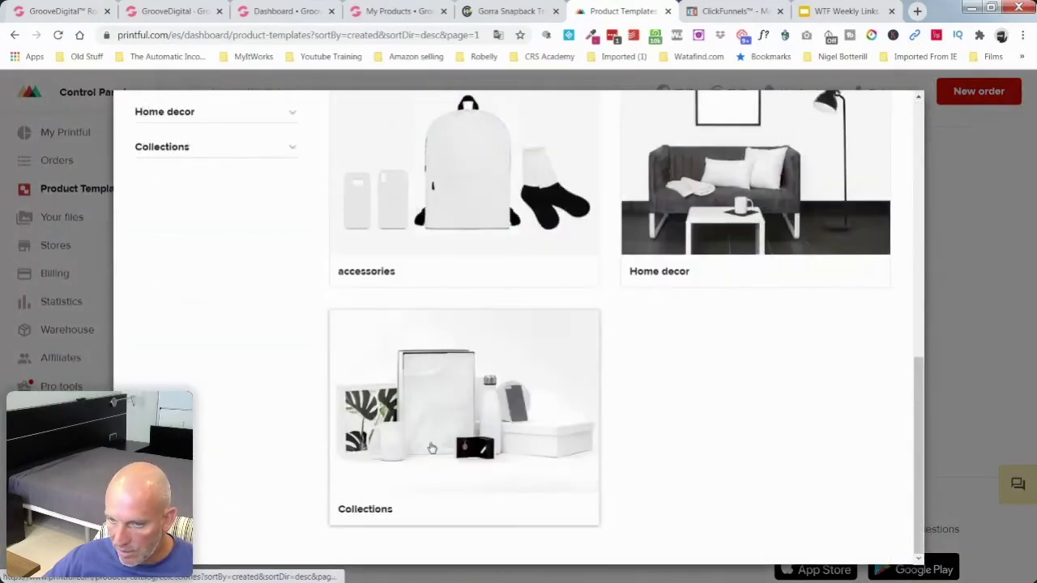
left_click(749, 195)
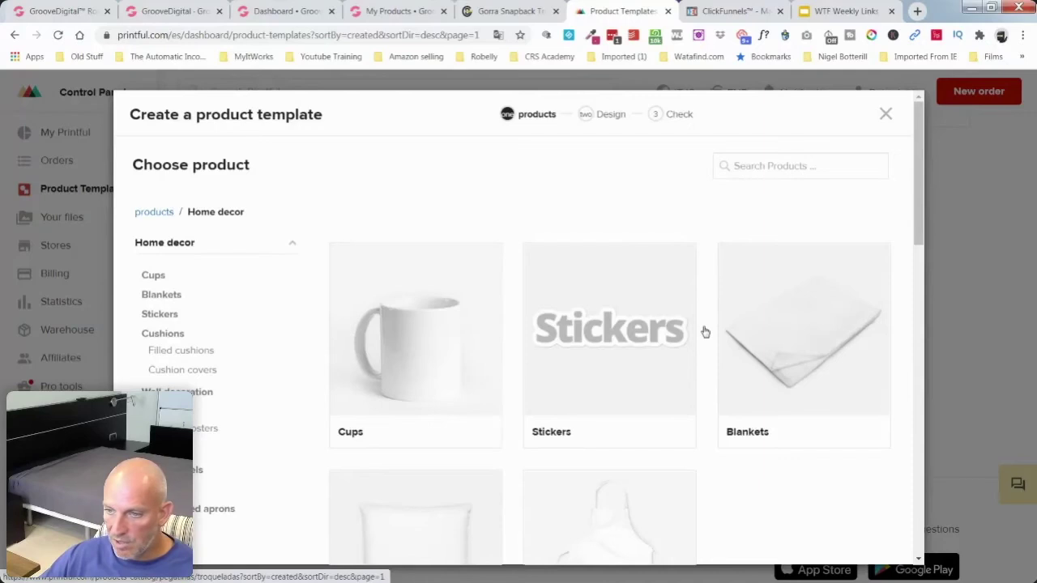
scroll(705, 332, "down", 2)
scroll(704, 332, "down", 2)
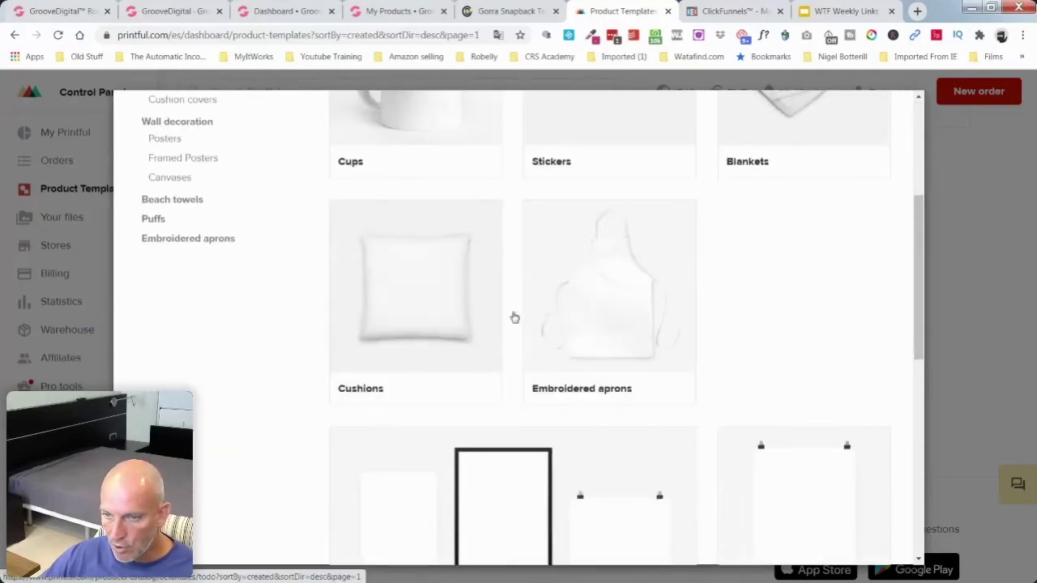
scroll(514, 317, "down", 2)
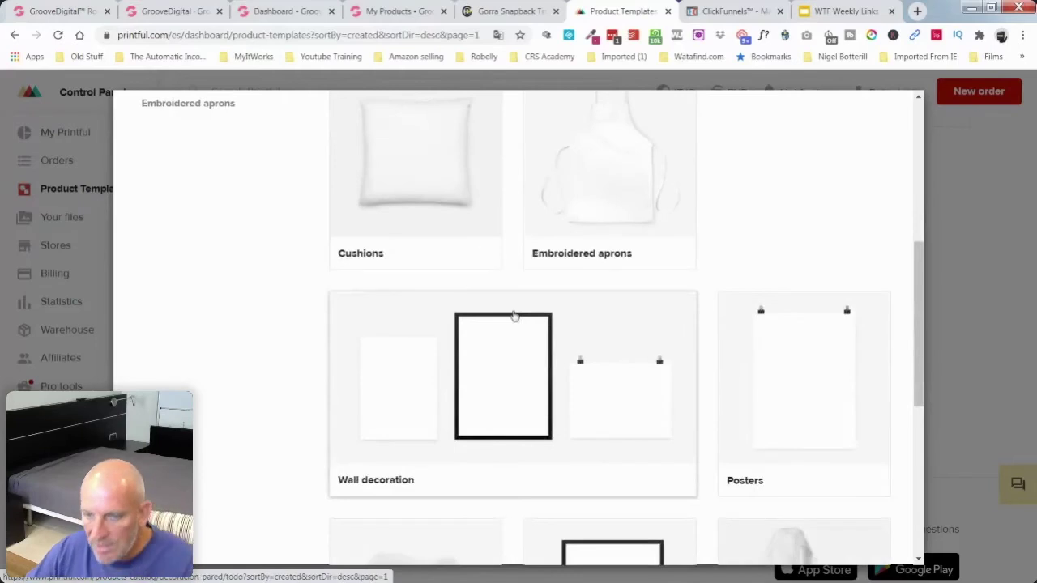
scroll(519, 320, "down", 3)
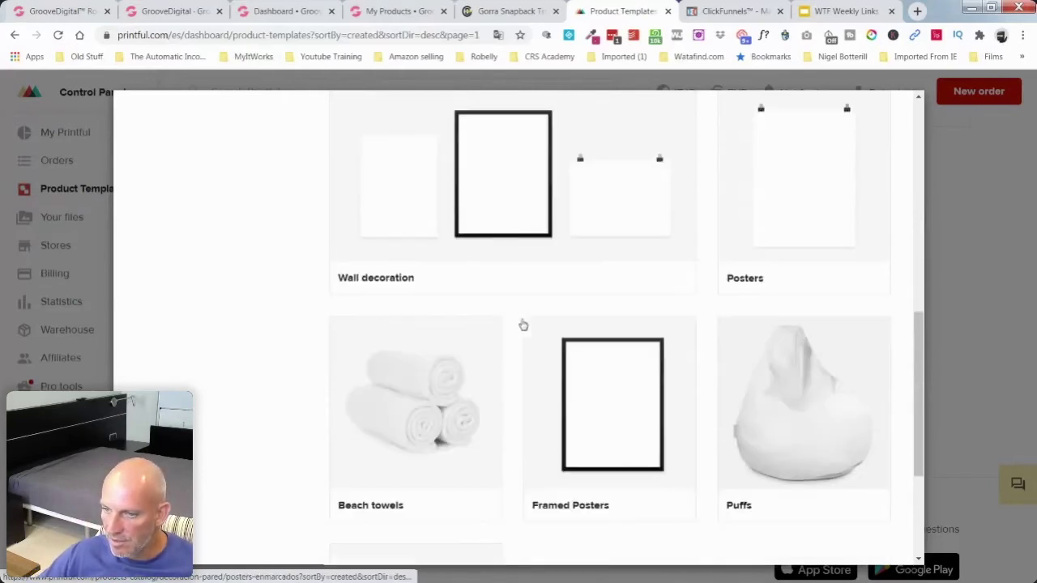
scroll(523, 325, "down", 2)
scroll(729, 328, "down", 1)
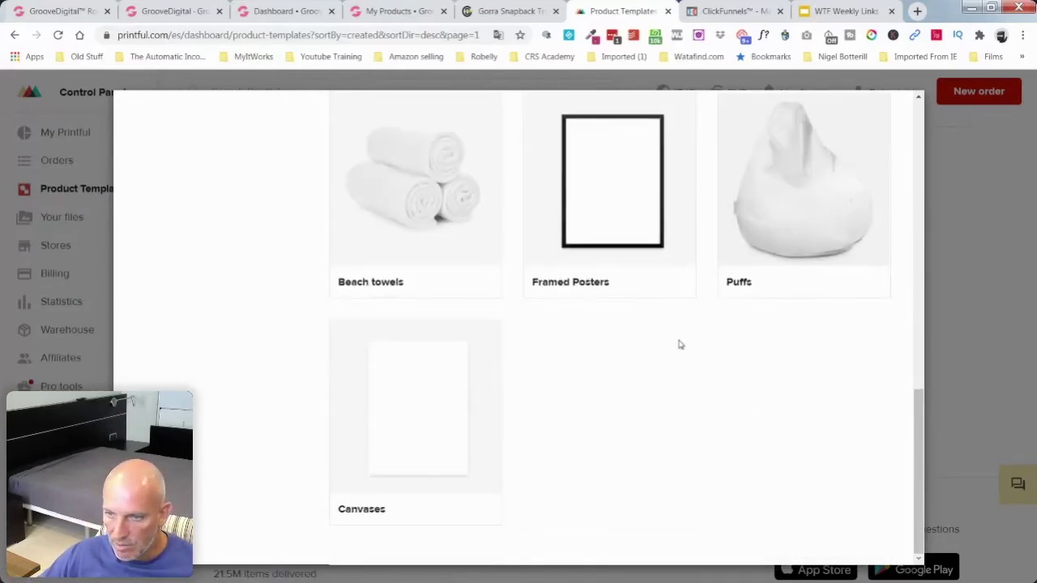
scroll(669, 363, "up", 10)
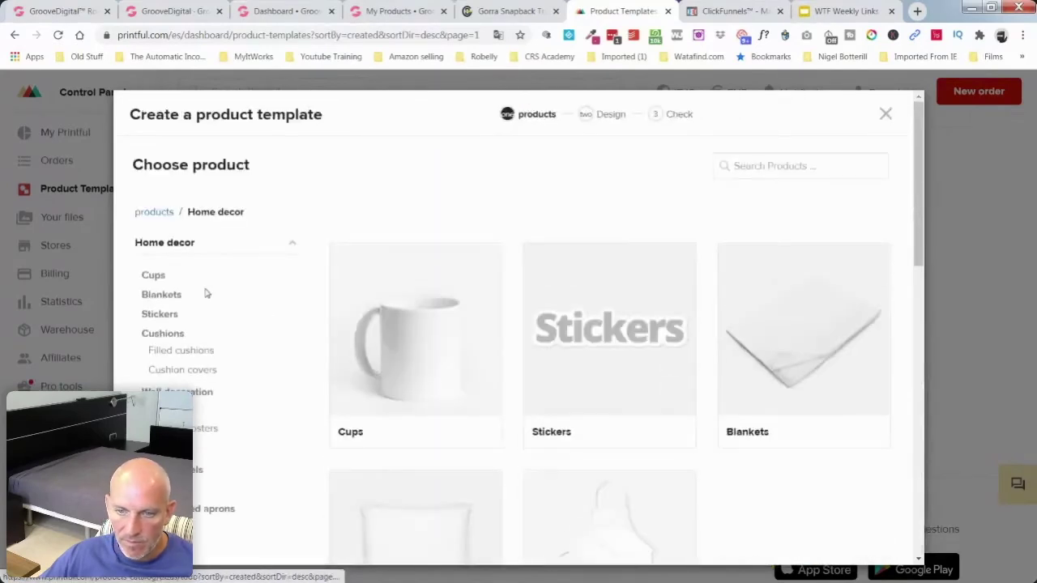
Step: Return to the top-level products and open Accessories, browsing its jewelry, masks, bags and socks subcategories
left_click(158, 213)
scroll(613, 294, "down", 7)
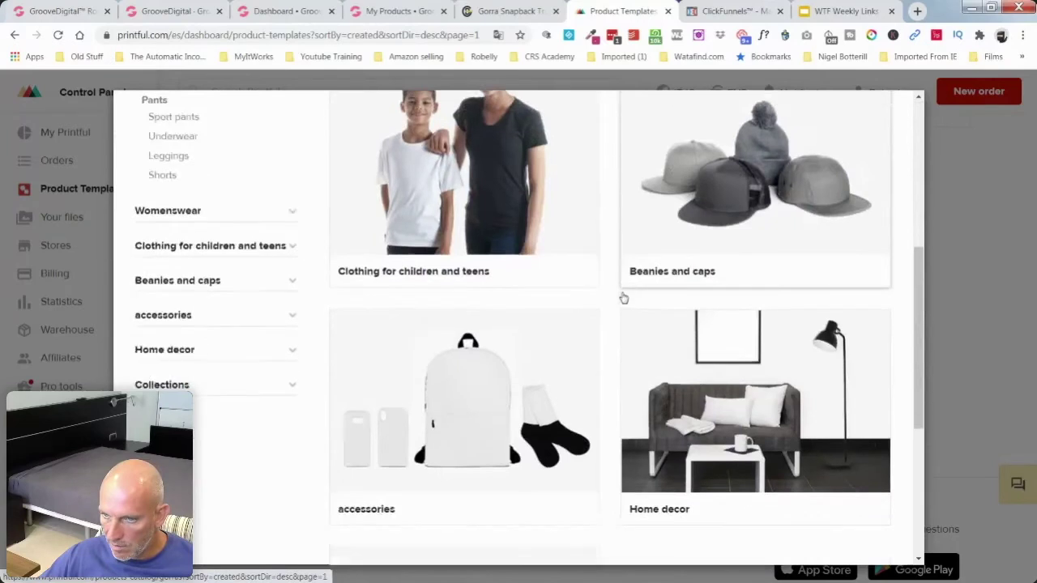
left_click(400, 273)
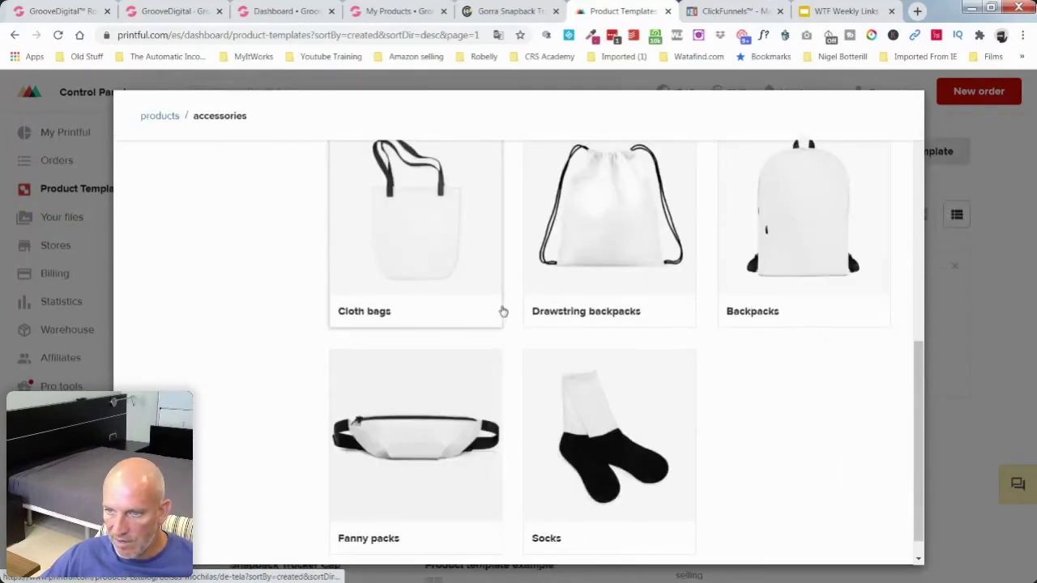
scroll(514, 307, "up", 1)
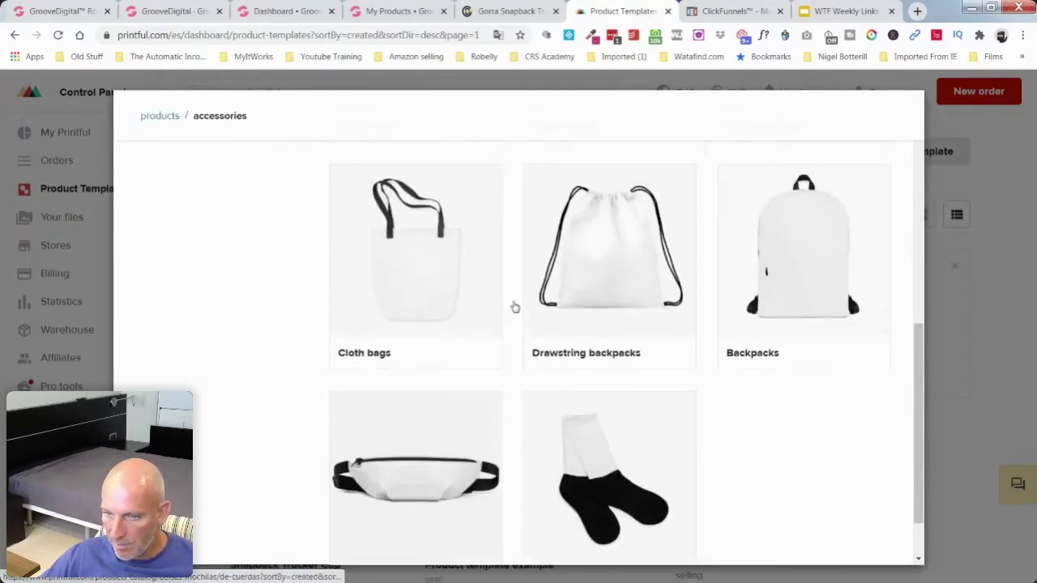
scroll(514, 307, "up", 4)
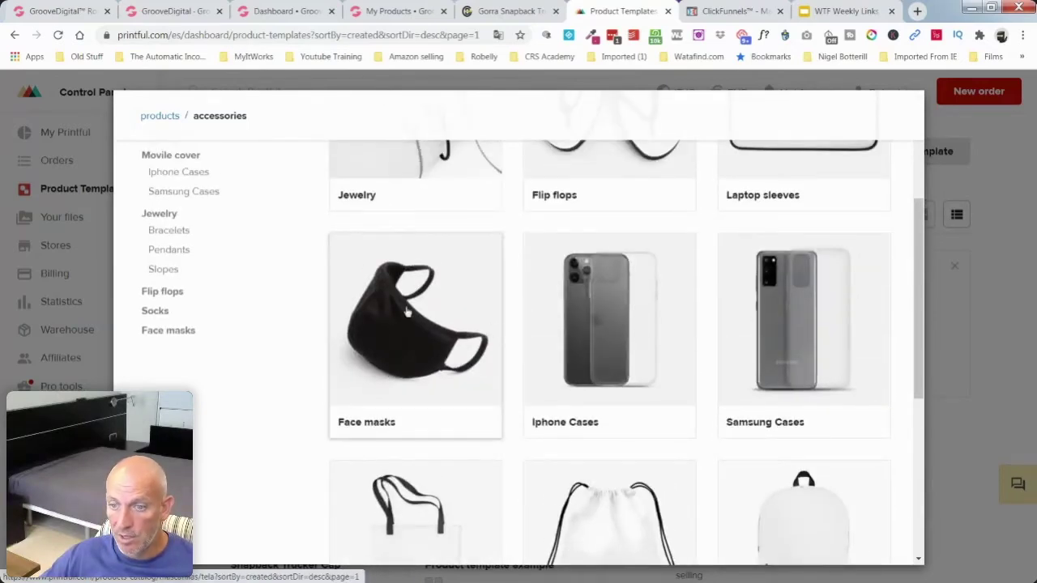
scroll(516, 354, "up", 3)
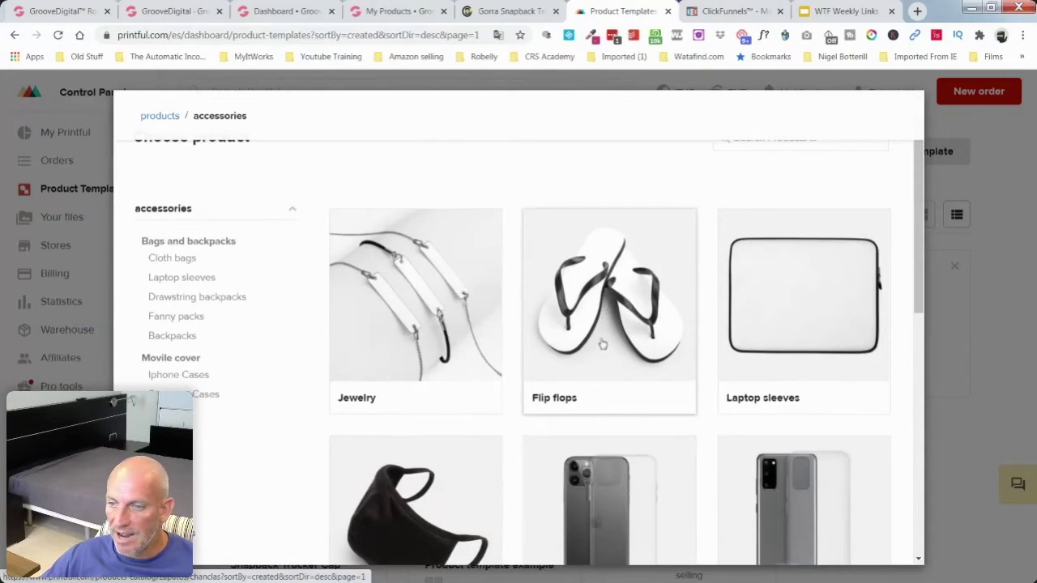
scroll(814, 310, "down", 3)
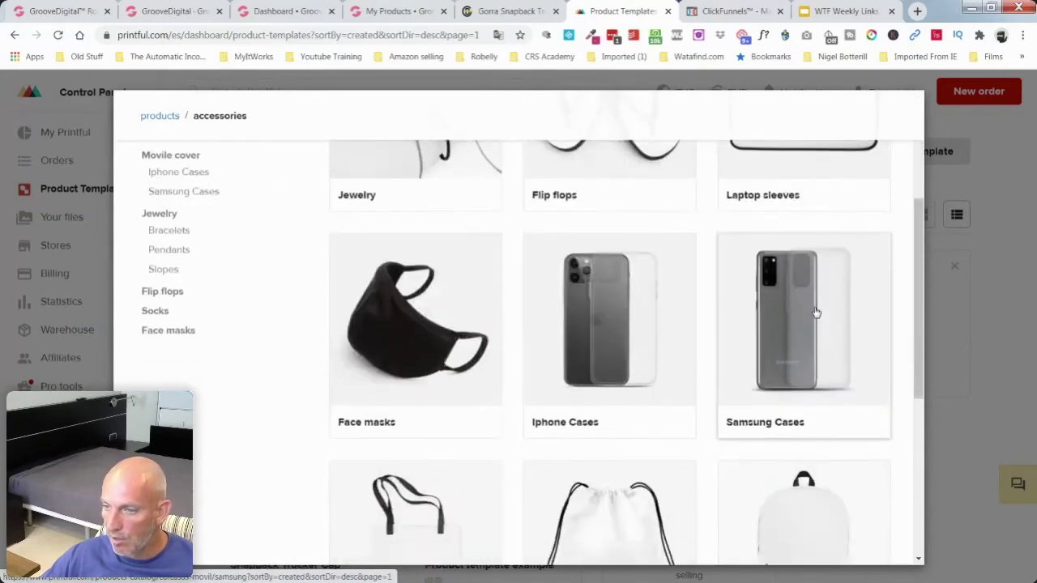
scroll(816, 313, "down", 3)
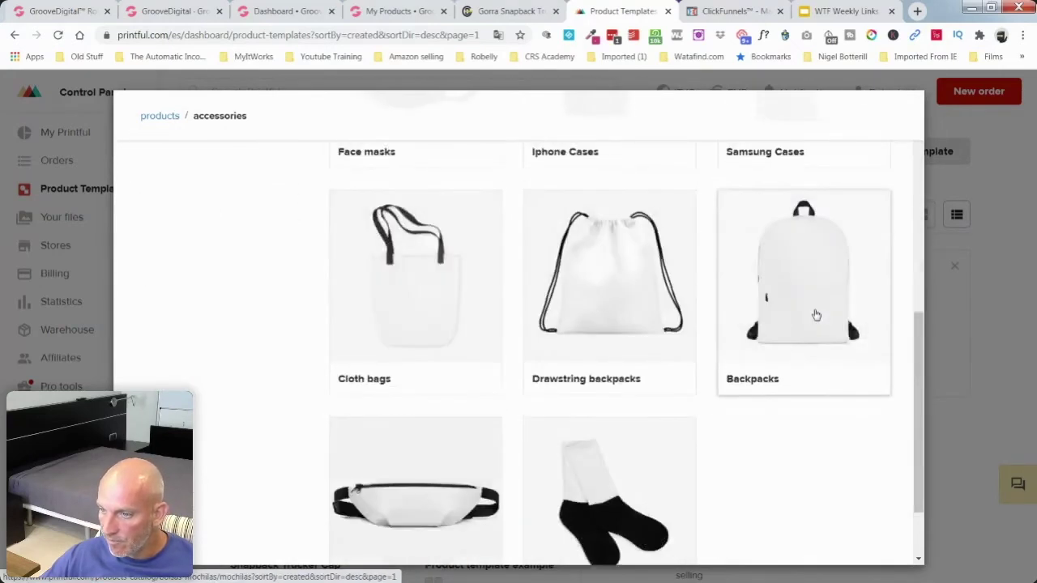
Step: List the four backpacks under Bags and backpacks, then close the Gorra Snapback Trucker tab
left_click(810, 295)
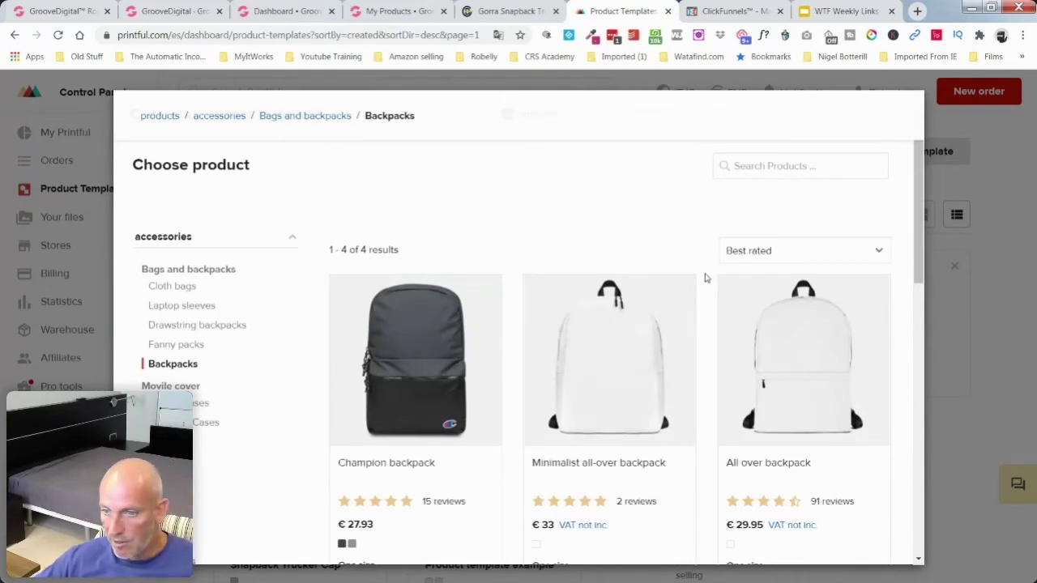
scroll(705, 278, "down", 1)
scroll(705, 278, "down", 3)
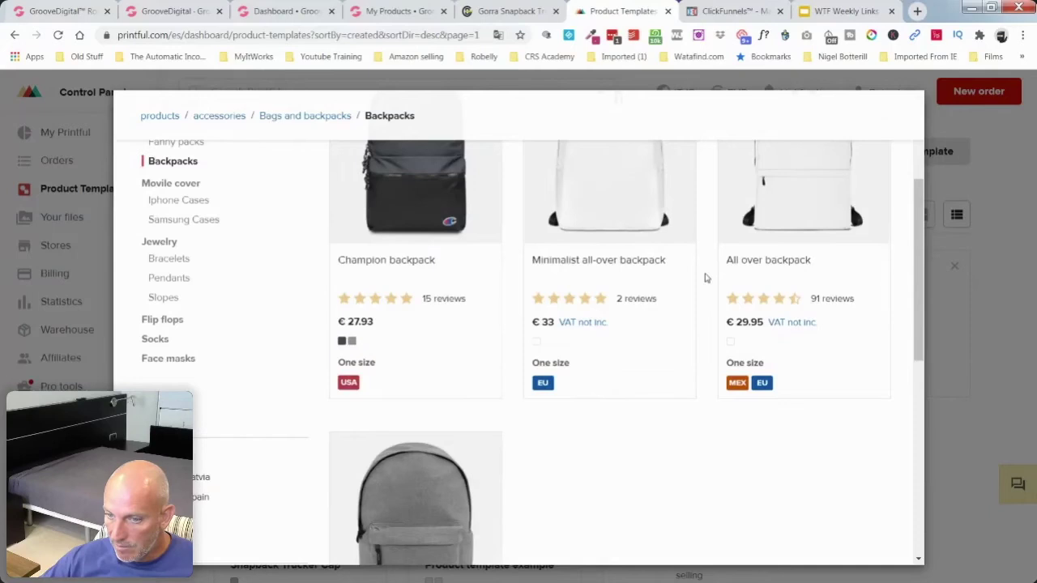
scroll(704, 277, "down", 3)
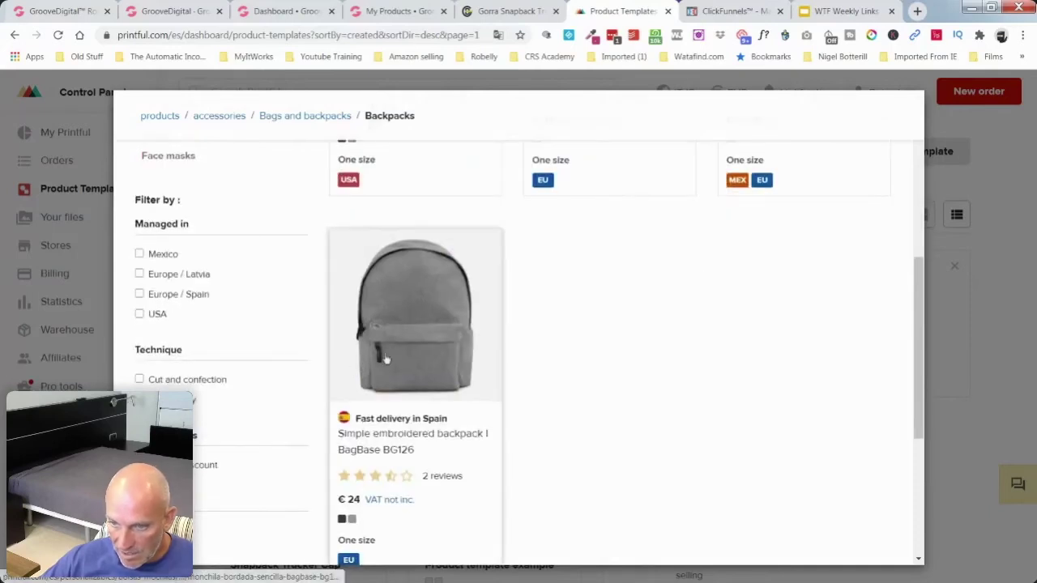
scroll(392, 362, "down", 2)
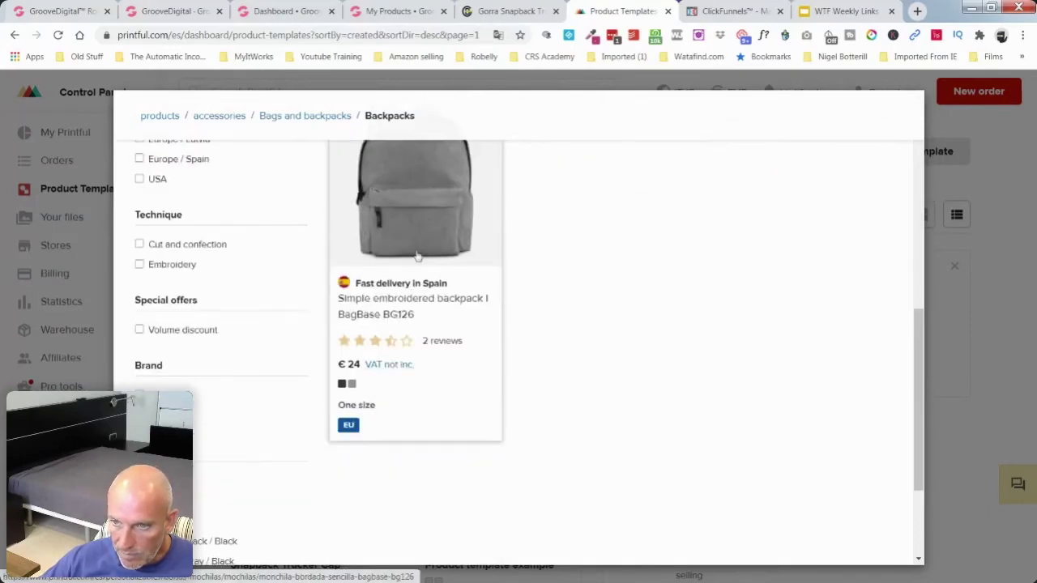
scroll(689, 267, "up", 8)
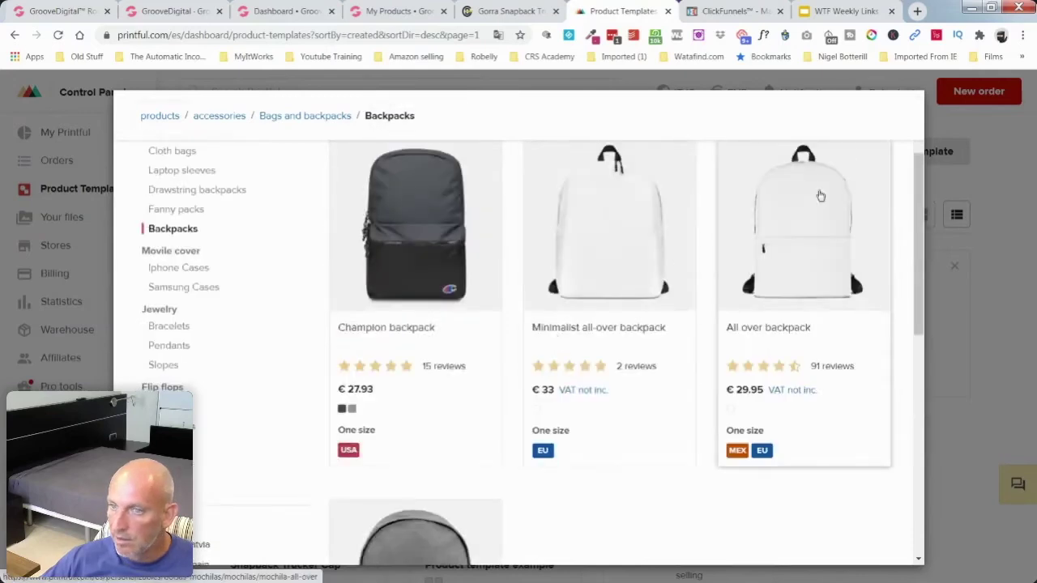
left_click(509, 13)
left_click(556, 12)
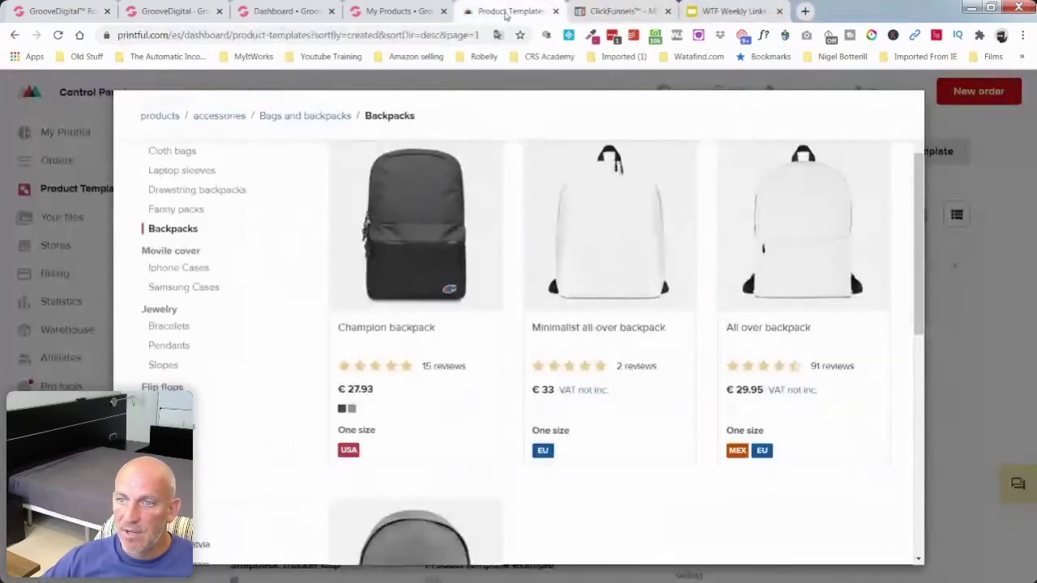
Step: From the My Products tab, go to Apps and launch Visual Builder on the Homepage
left_click(388, 18)
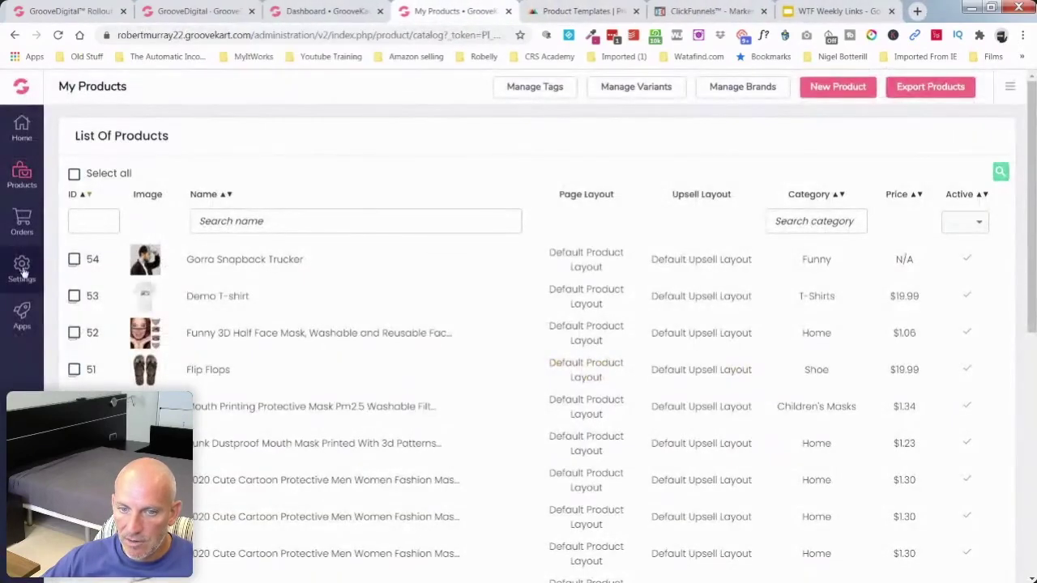
left_click(21, 314)
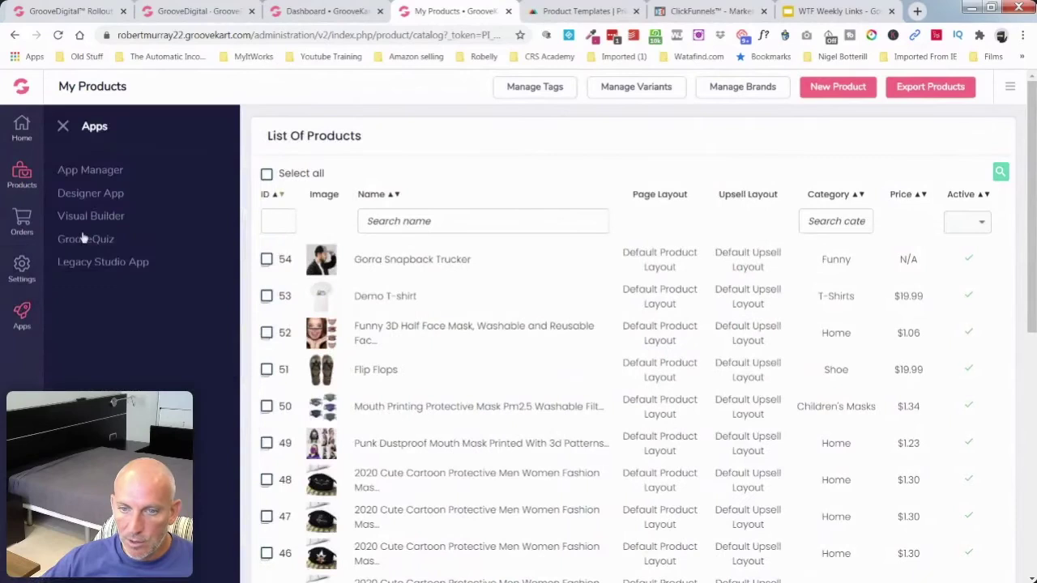
left_click(99, 219)
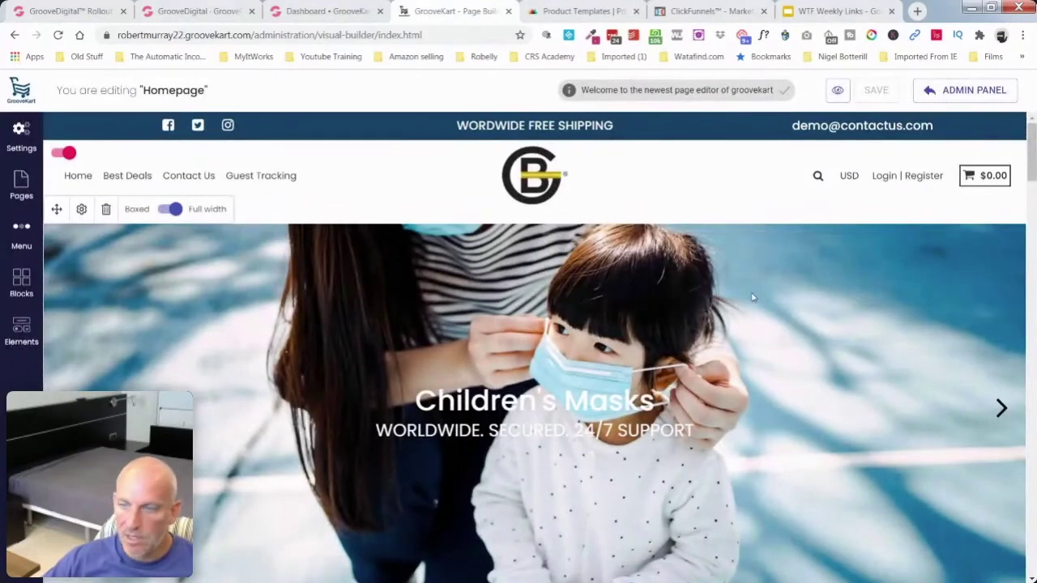
Step: Scroll over the homepage and current logo in Visual Builder, then go back to the Dashboard tab
scroll(752, 300, "down", 1)
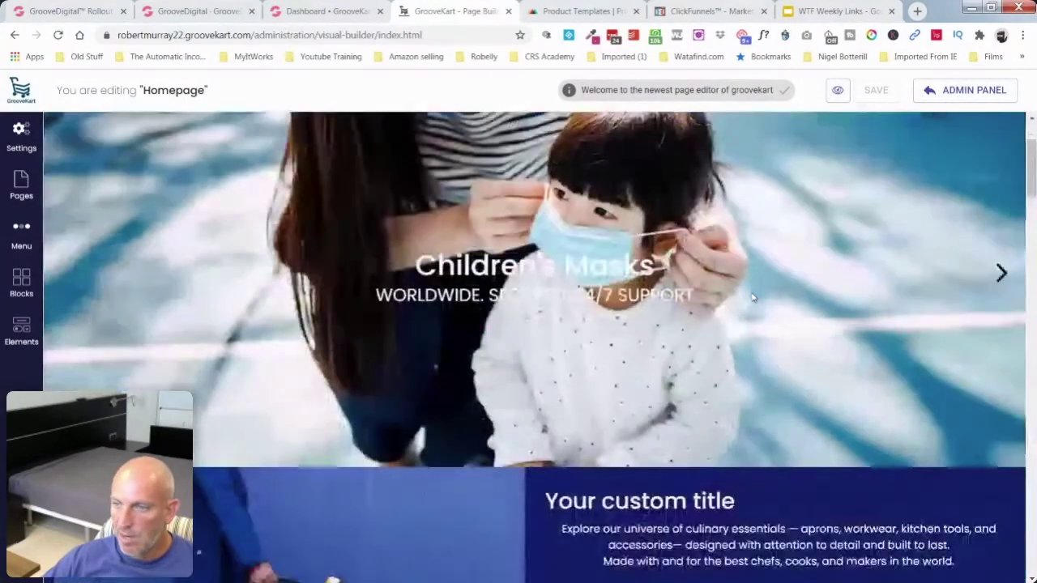
scroll(753, 305, "up", 1)
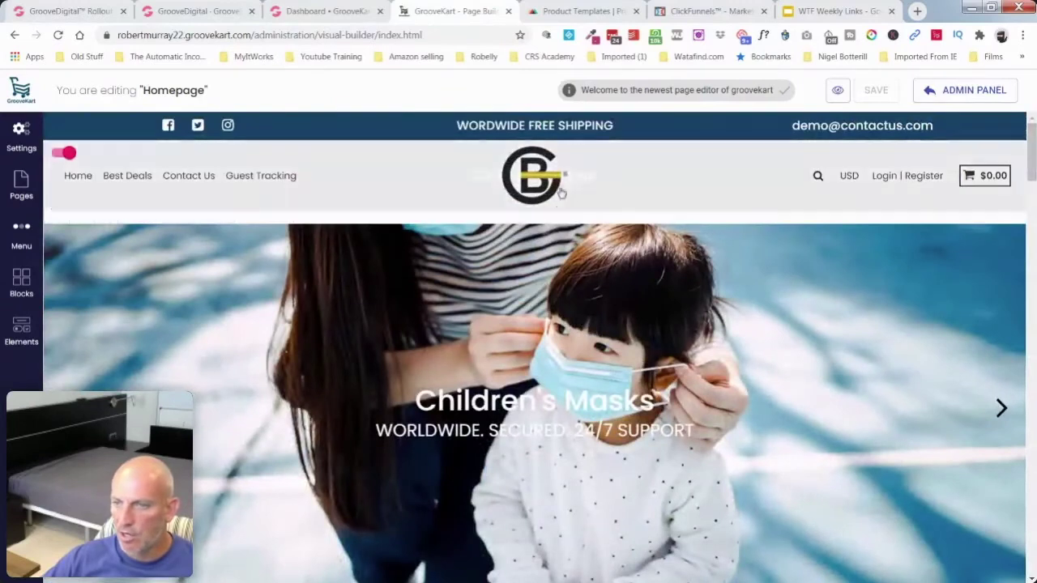
left_click(328, 15)
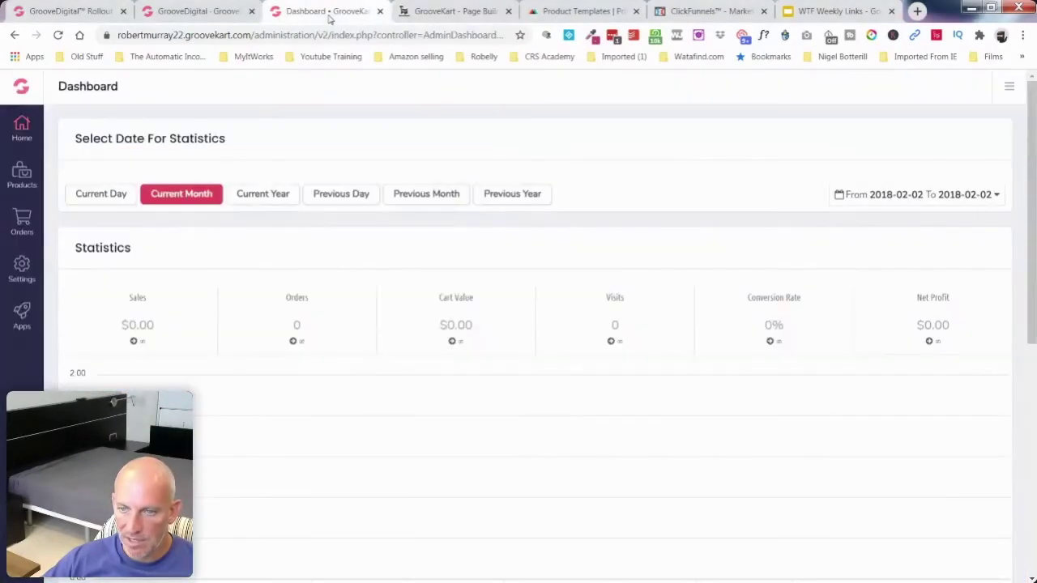
Step: Open Store Information settings with the logo and favicon options, then start a new Google tab
left_click(10, 279)
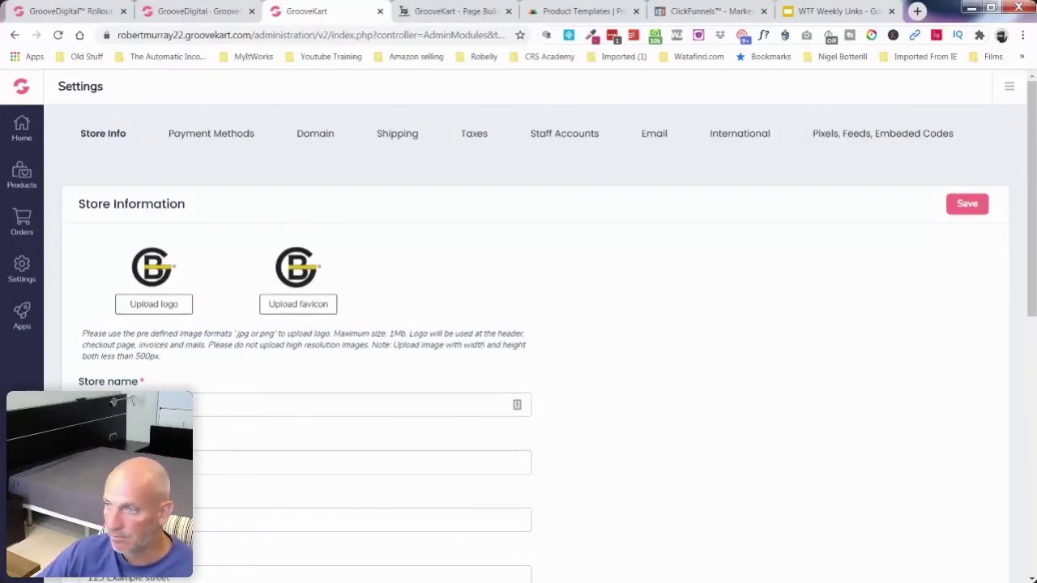
left_click(917, 11)
left_click_drag(931, 10, 945, 30)
left_click(922, 14)
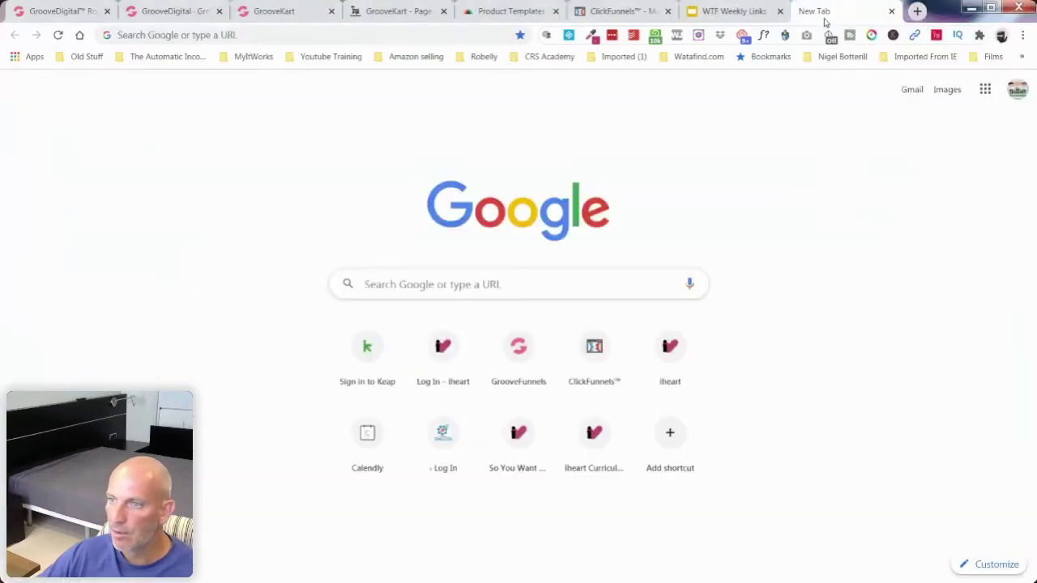
Step: Open the 'Login | Video App Suite' bookmark from CRS Academy > Affiliate Tube
left_click(780, 12)
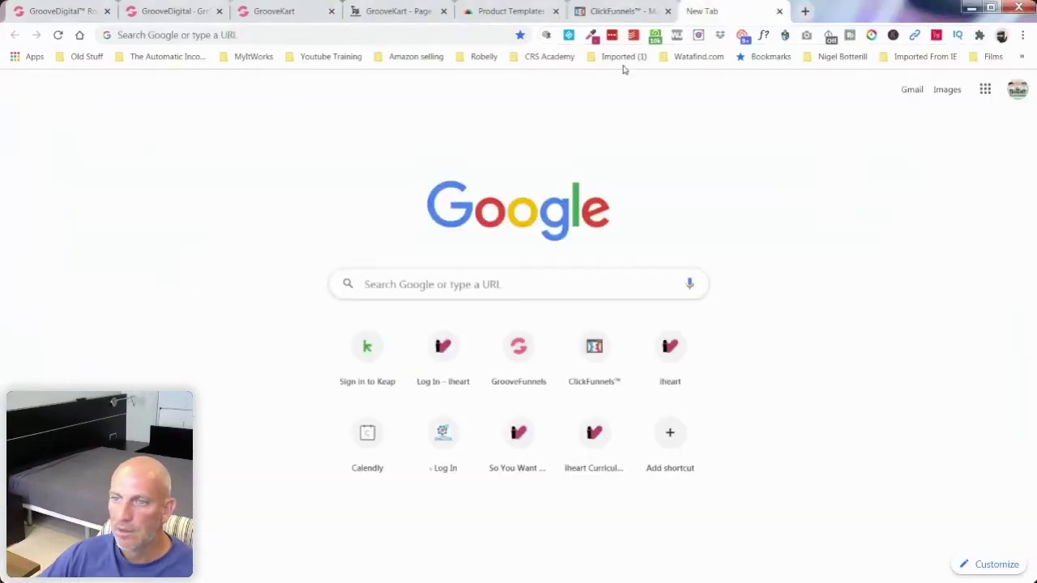
left_click(548, 57)
mouse_move(592, 95)
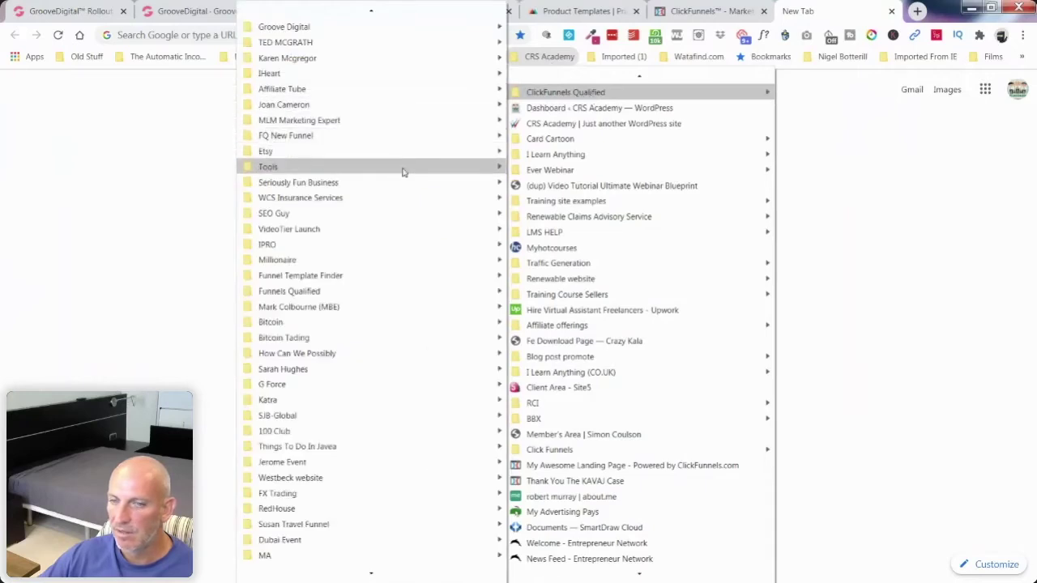
mouse_move(404, 172)
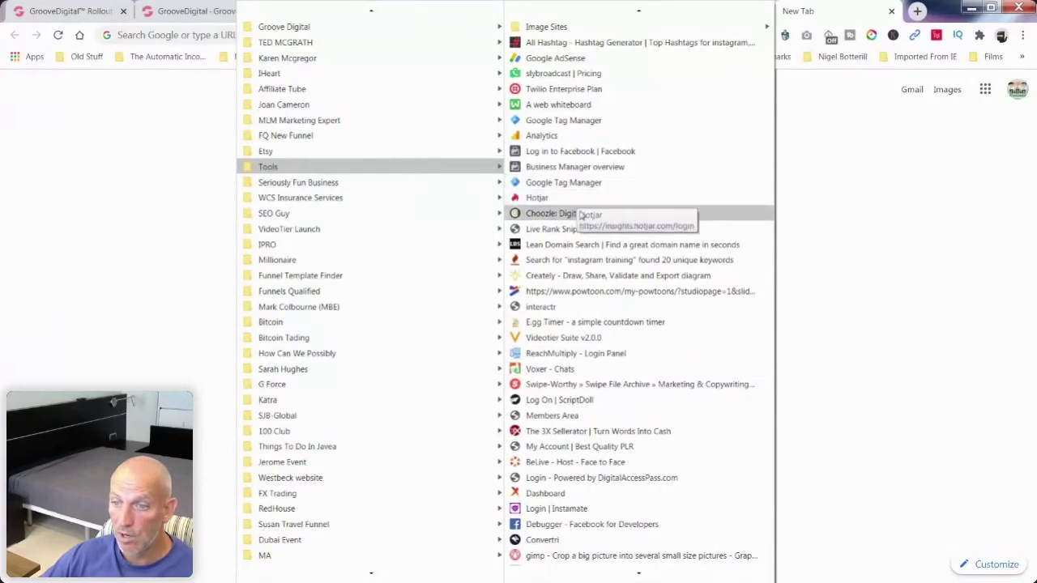
scroll(595, 246, "down", 2)
scroll(599, 251, "down", 7)
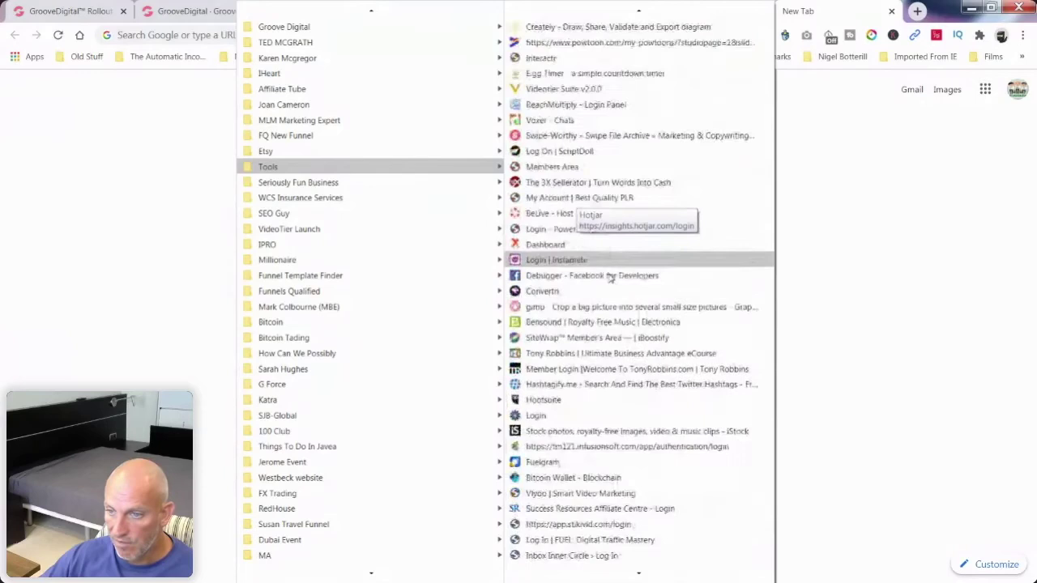
scroll(610, 280, "down", 1)
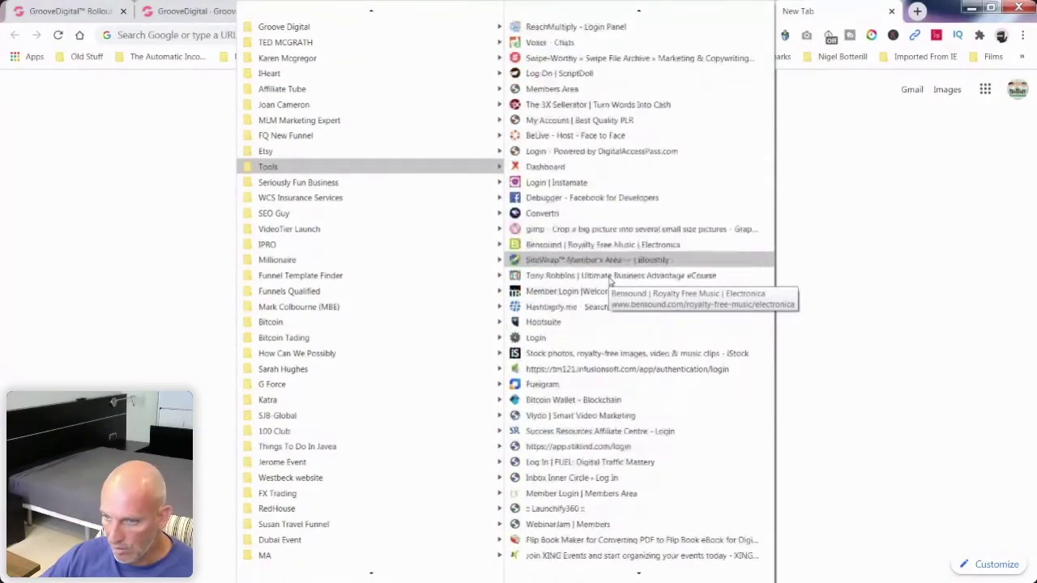
scroll(610, 279, "down", 4)
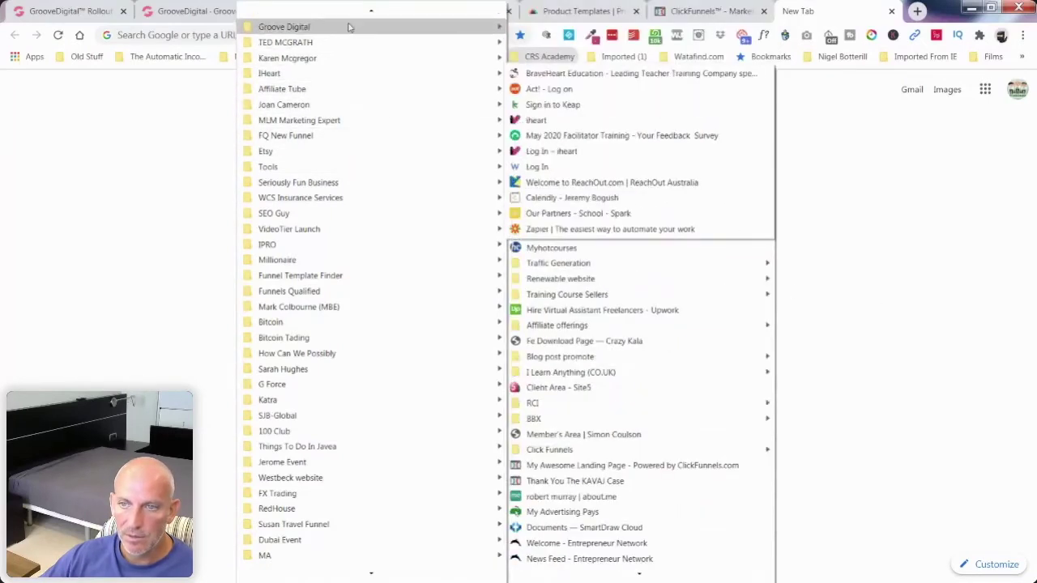
left_click(549, 58)
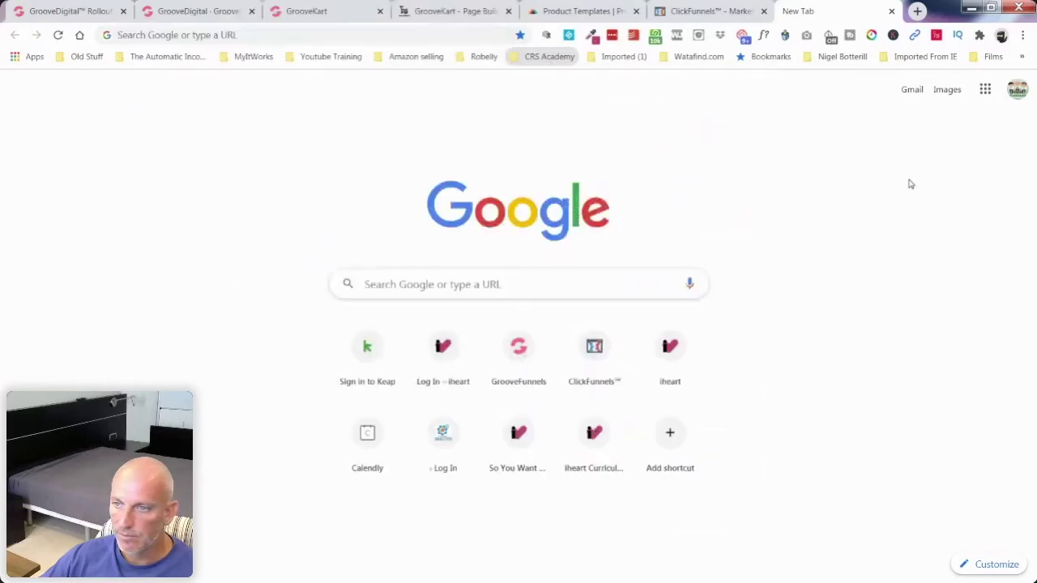
left_click(560, 60)
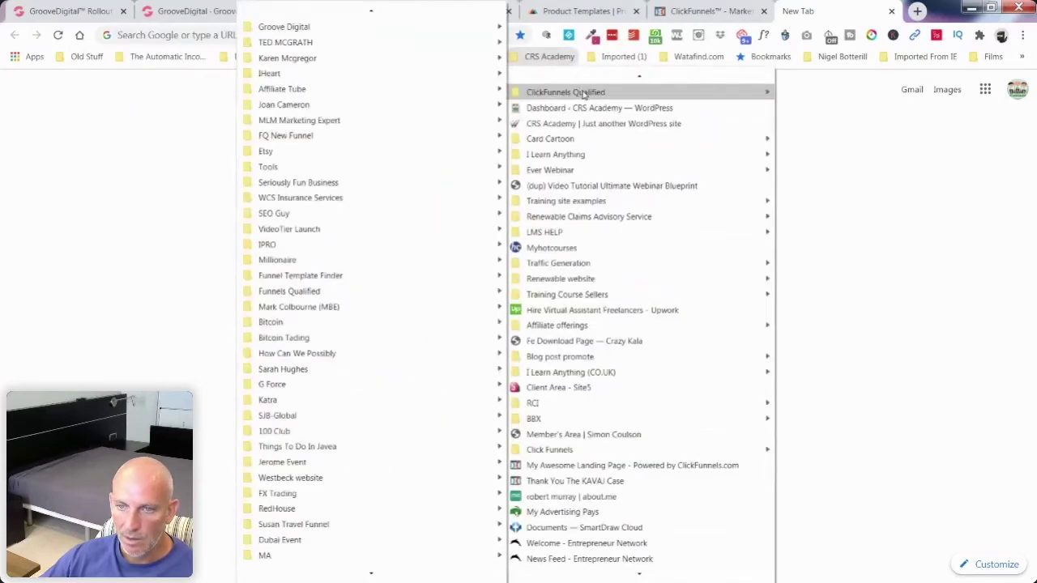
mouse_move(435, 90)
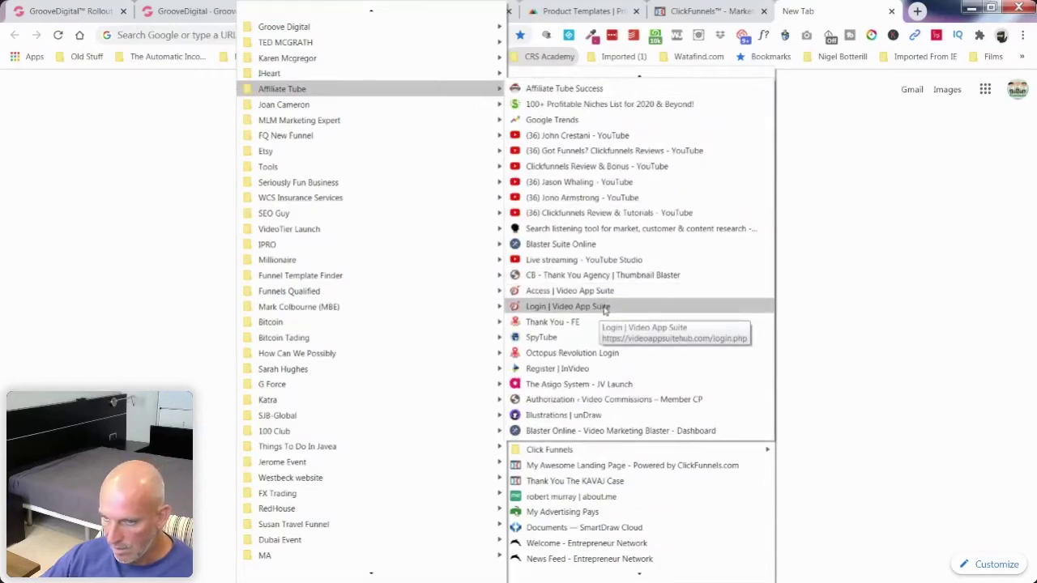
left_click(567, 306)
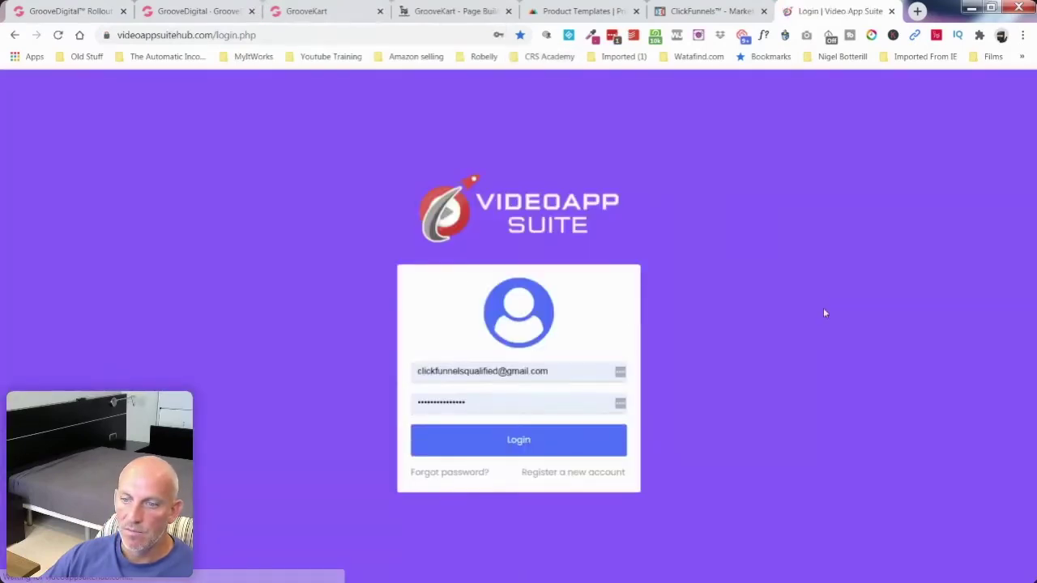
Step: Log in with the prefilled form and scroll the dashboard from Intro Outro Expert to Local Video Turbo
left_click(500, 441)
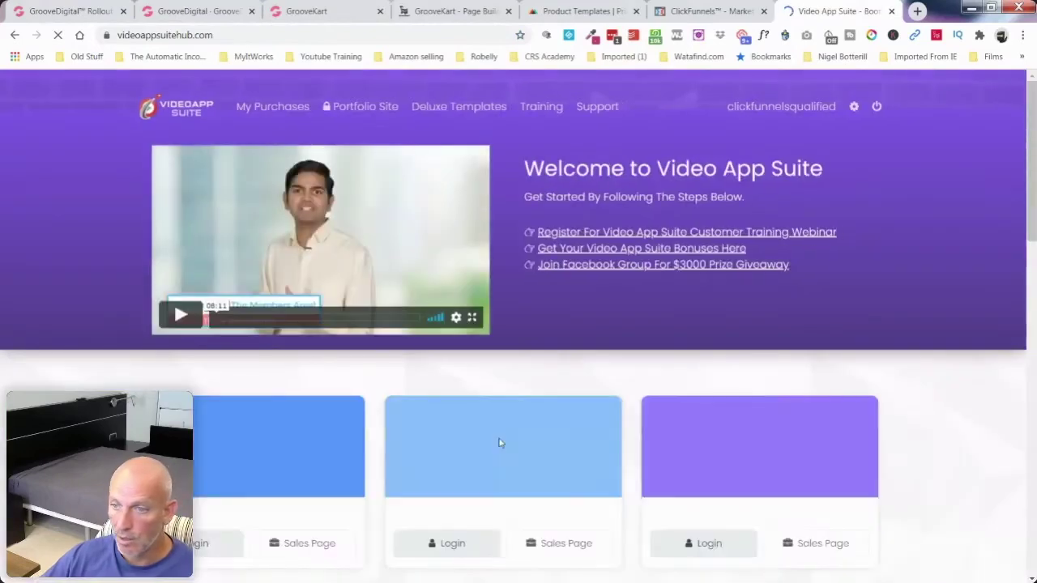
scroll(609, 378, "down", 3)
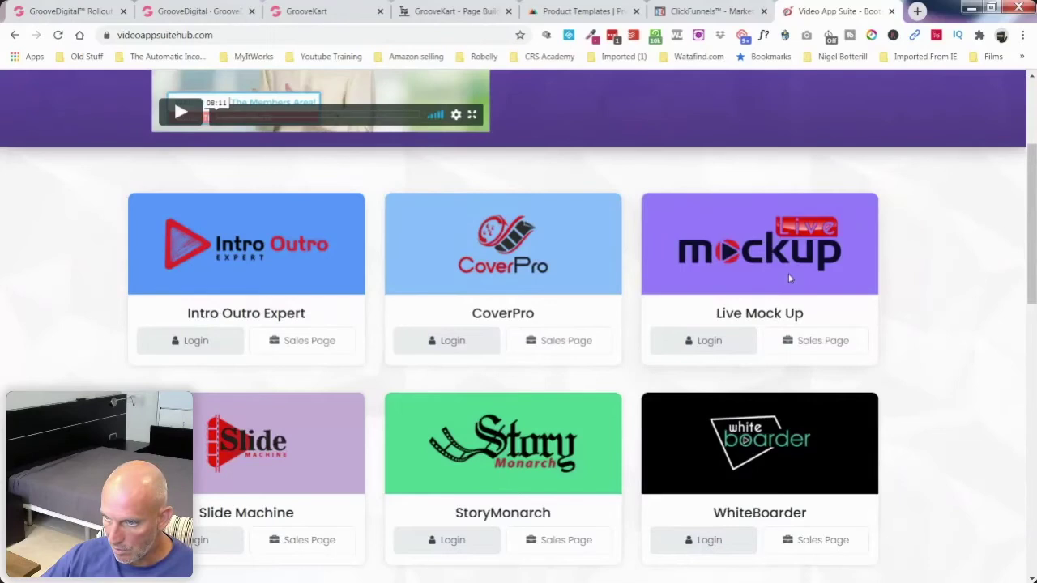
scroll(891, 373, "down", 4)
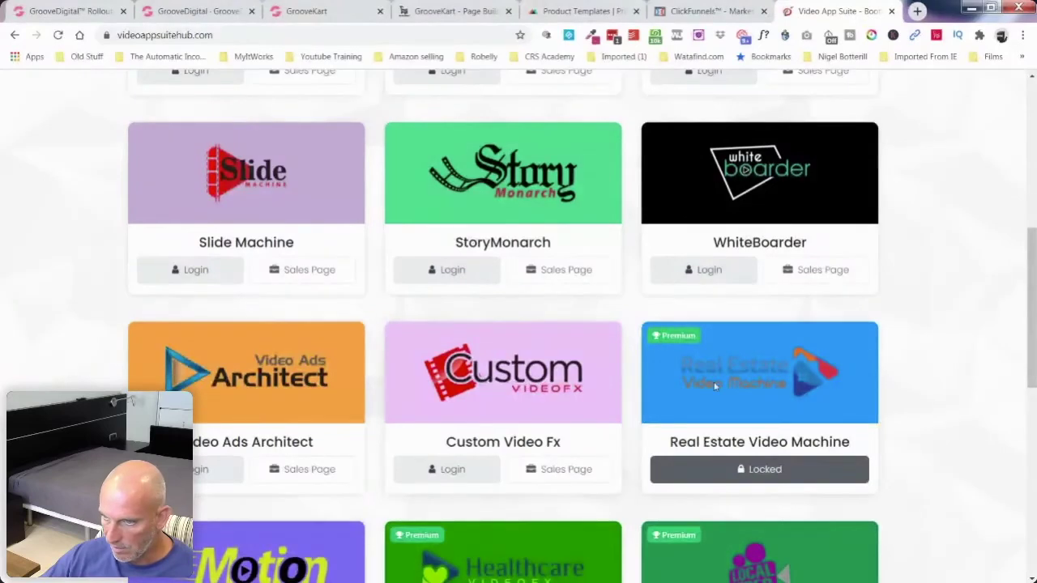
scroll(921, 375, "down", 2)
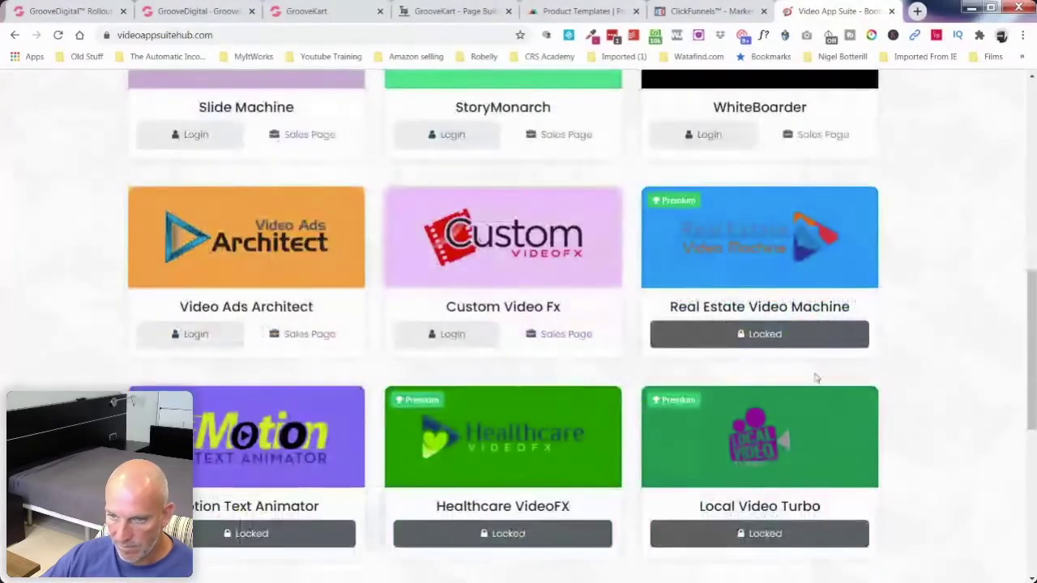
scroll(353, 416, "down", 3)
scroll(389, 399, "up", 10)
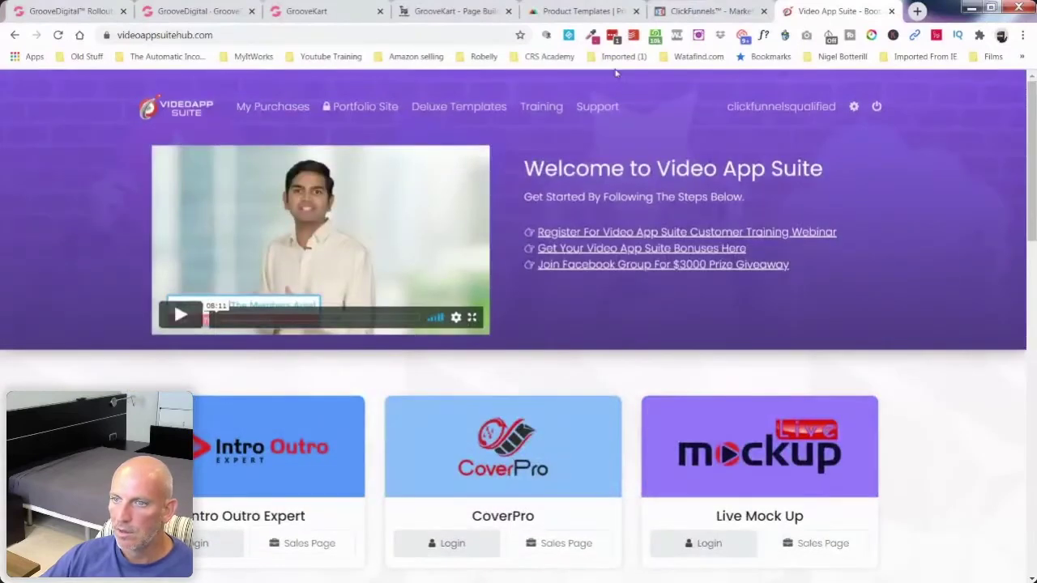
left_click(549, 56)
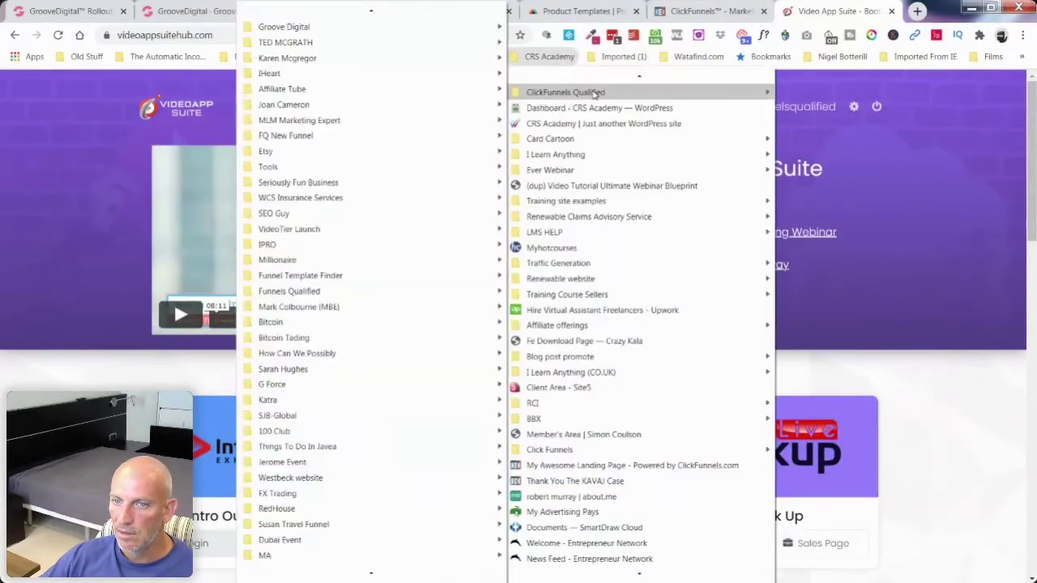
Step: Dismiss the CRS Academy bookmark menus with Esc and head to the invideo.io homepage
mouse_move(359, 91)
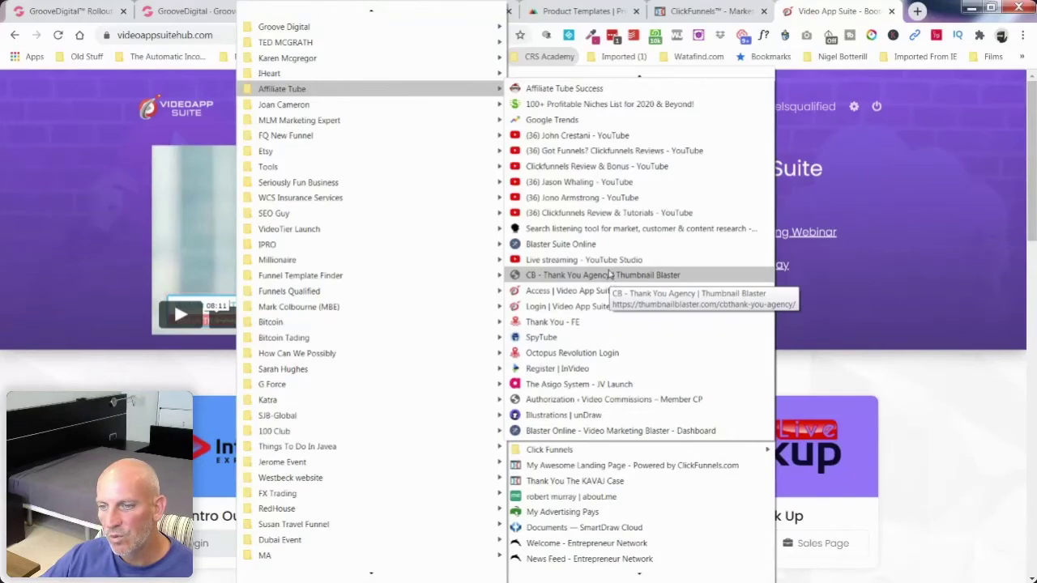
key("Escape")
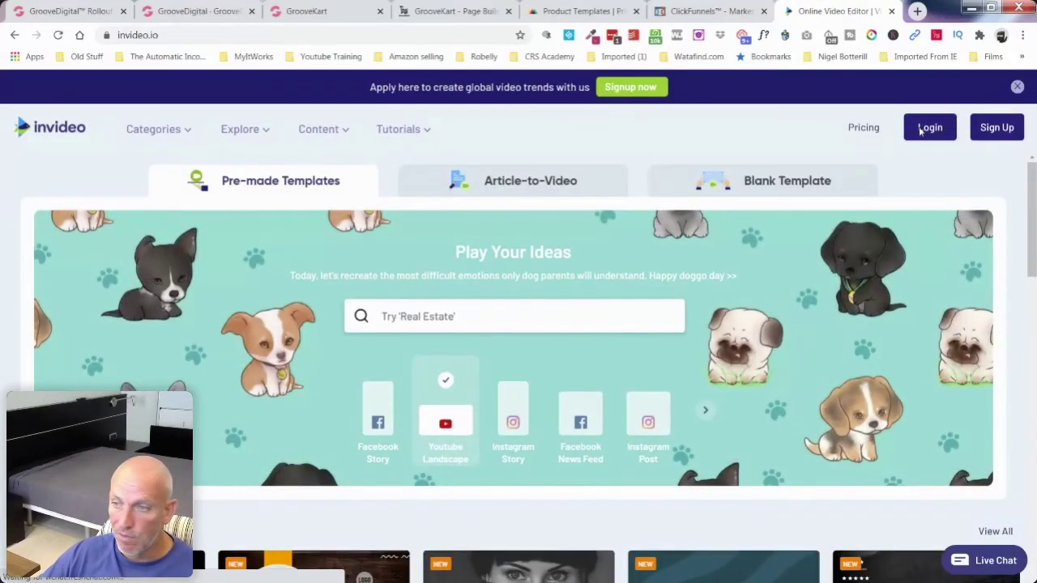
Step: Log in to InVideo using the saved LastPass entry for invideo.io
left_click(928, 128)
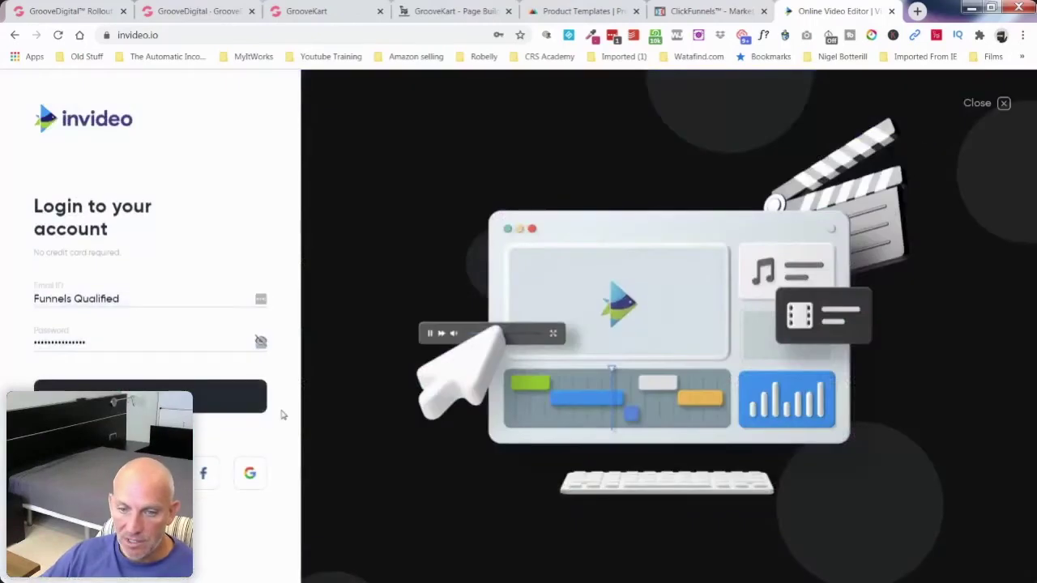
left_click(260, 301)
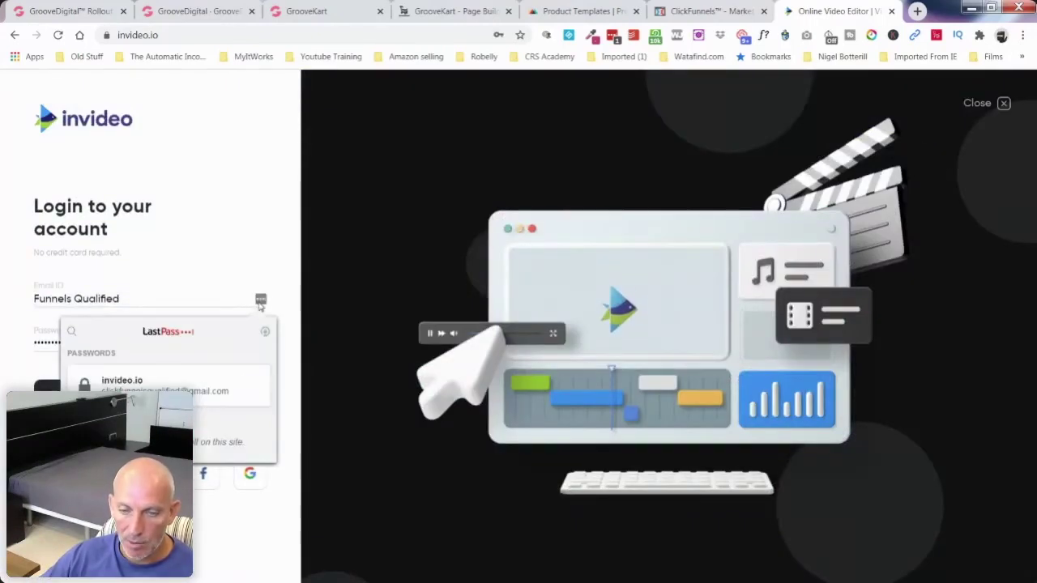
left_click(153, 377)
left_click(112, 390)
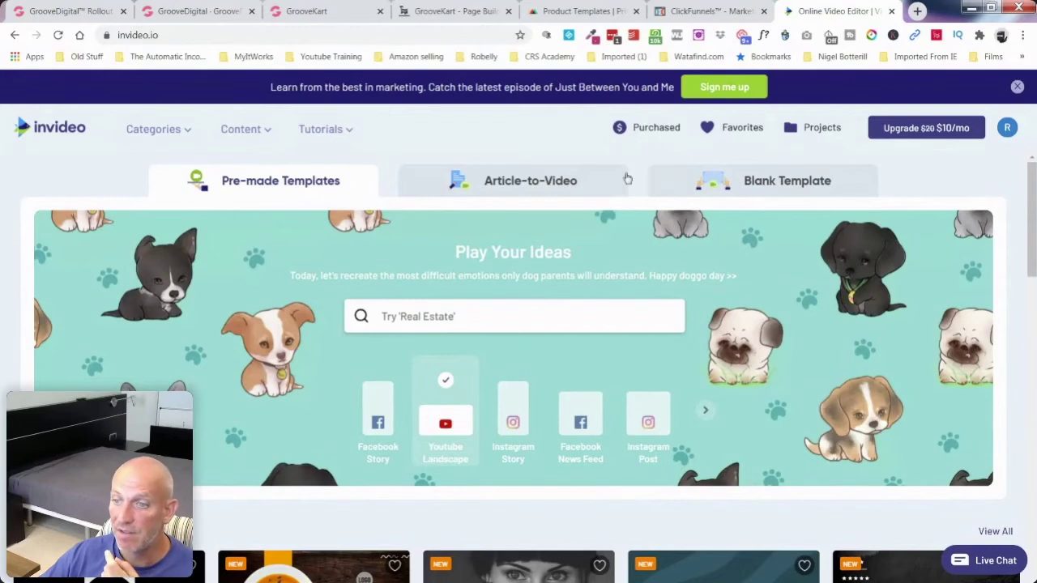
Step: Scroll through the Intro/Outro, Brand Essentials and Branding Templates rows down to Brand Promo
scroll(627, 180, "down", 3)
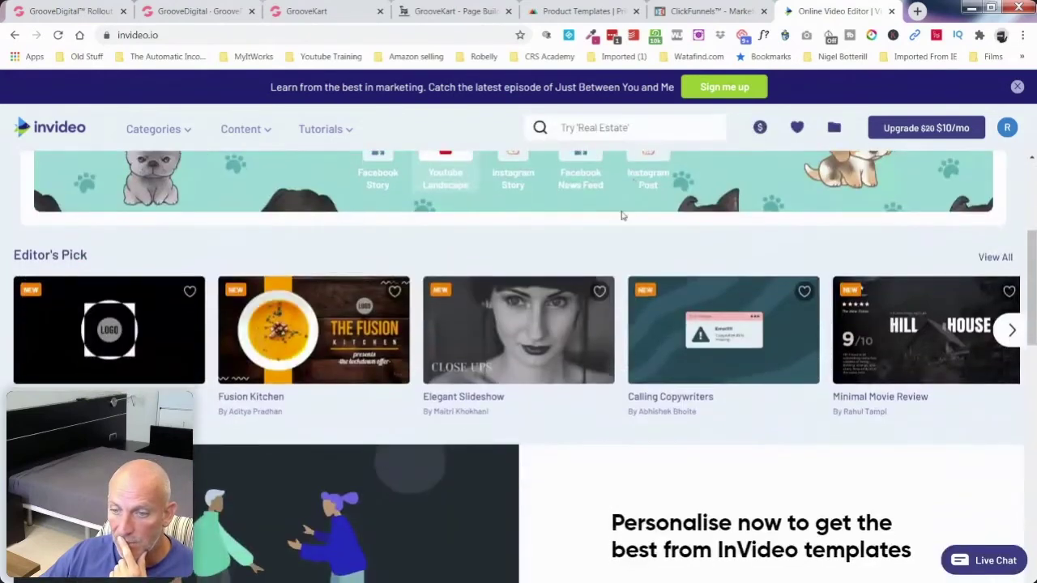
scroll(622, 216, "down", 1)
mouse_move(604, 245)
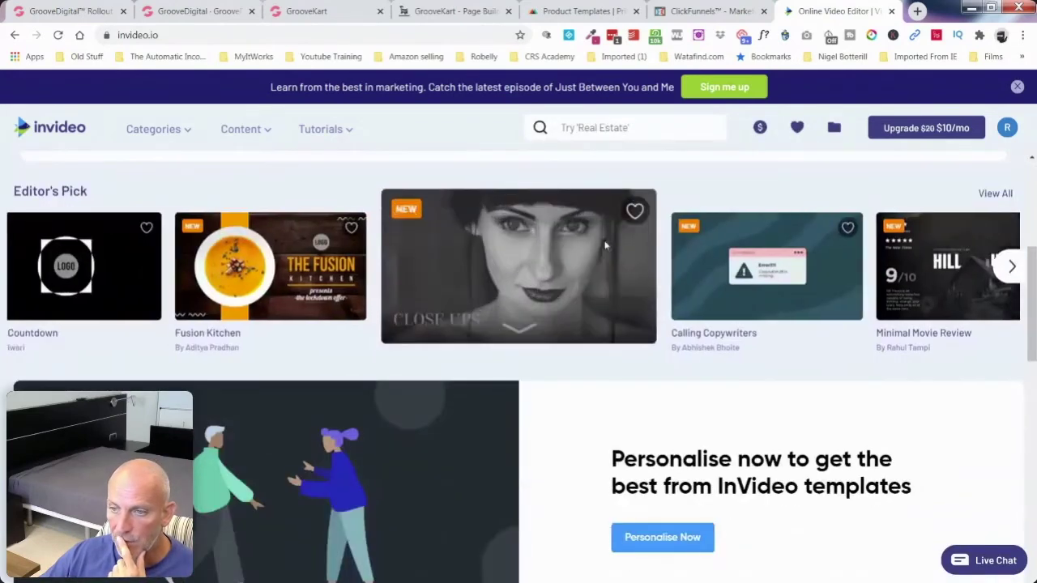
scroll(304, 130, "down", 3)
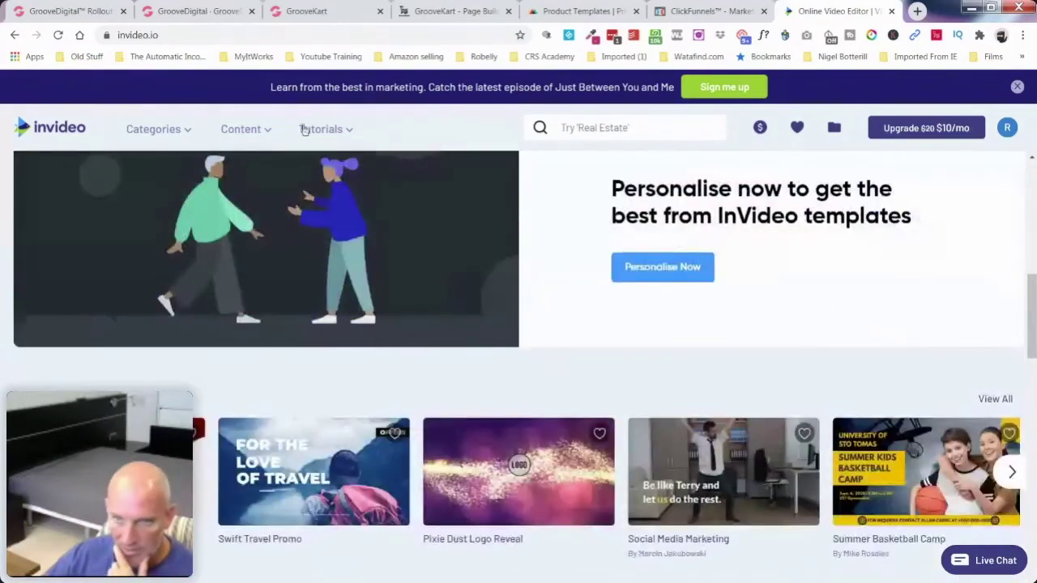
mouse_move(181, 132)
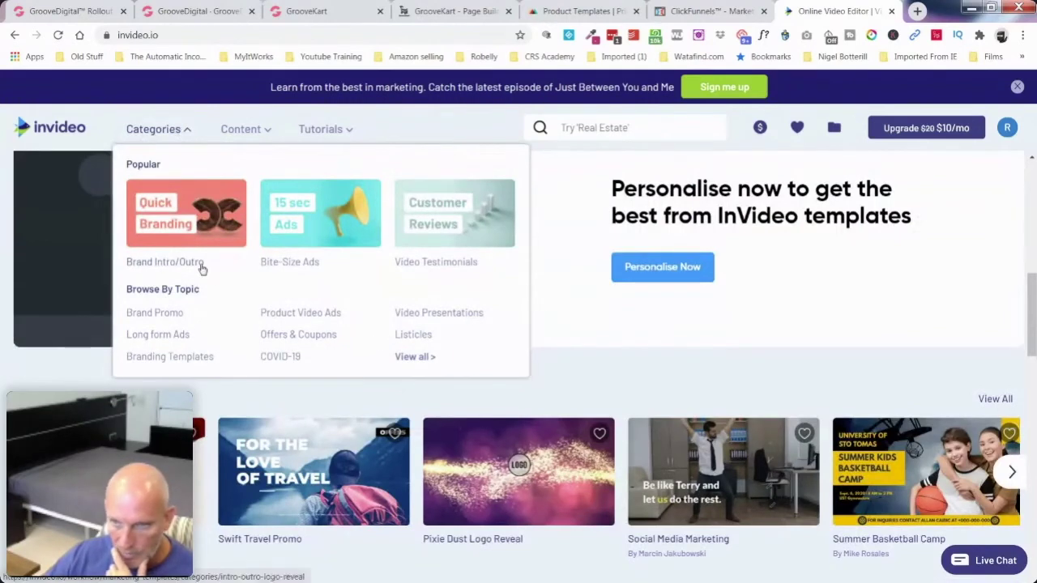
scroll(590, 356, "down", 5)
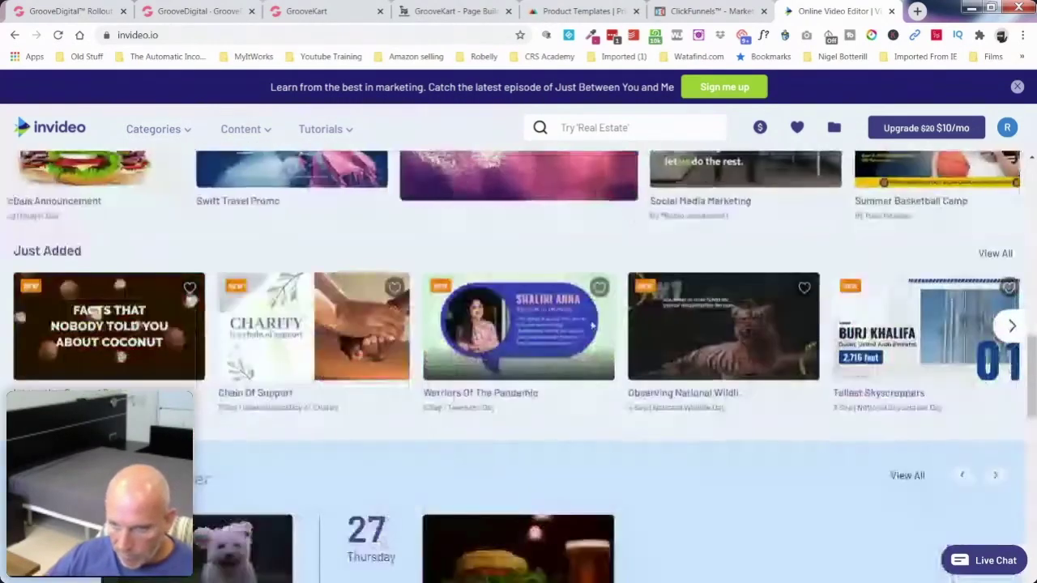
scroll(592, 324, "down", 5)
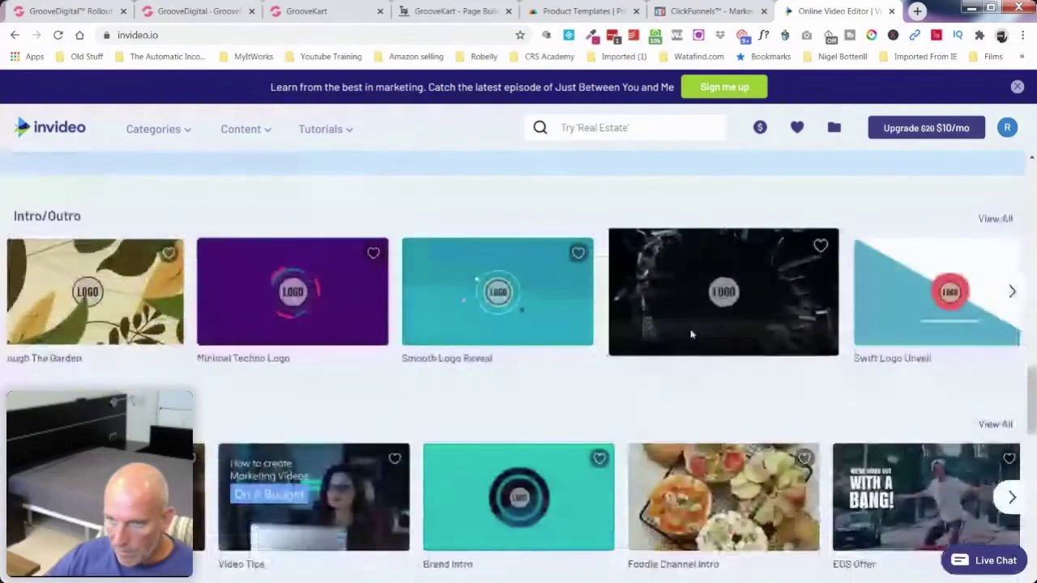
mouse_move(375, 318)
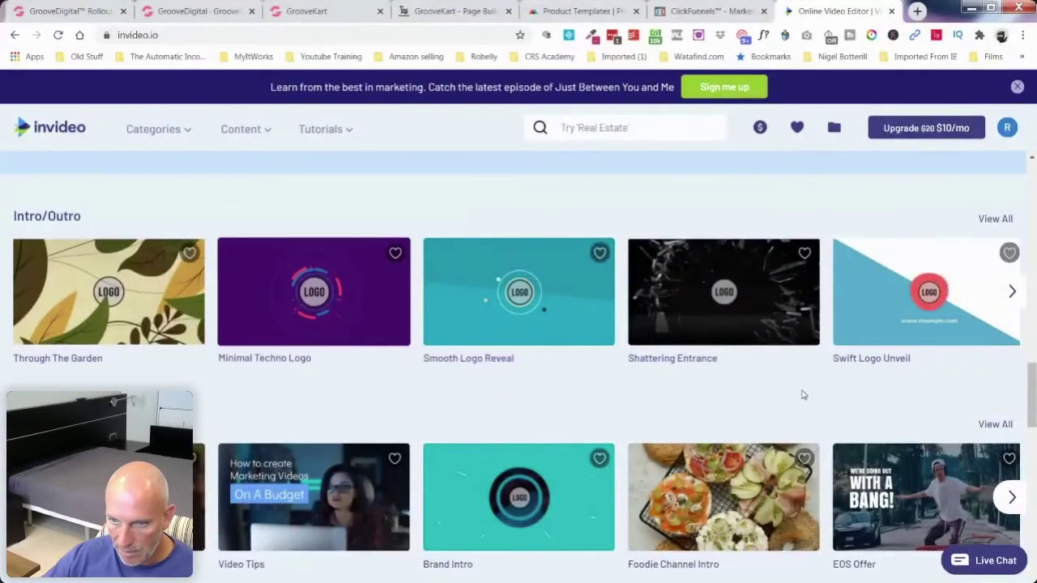
scroll(713, 387, "down", 2)
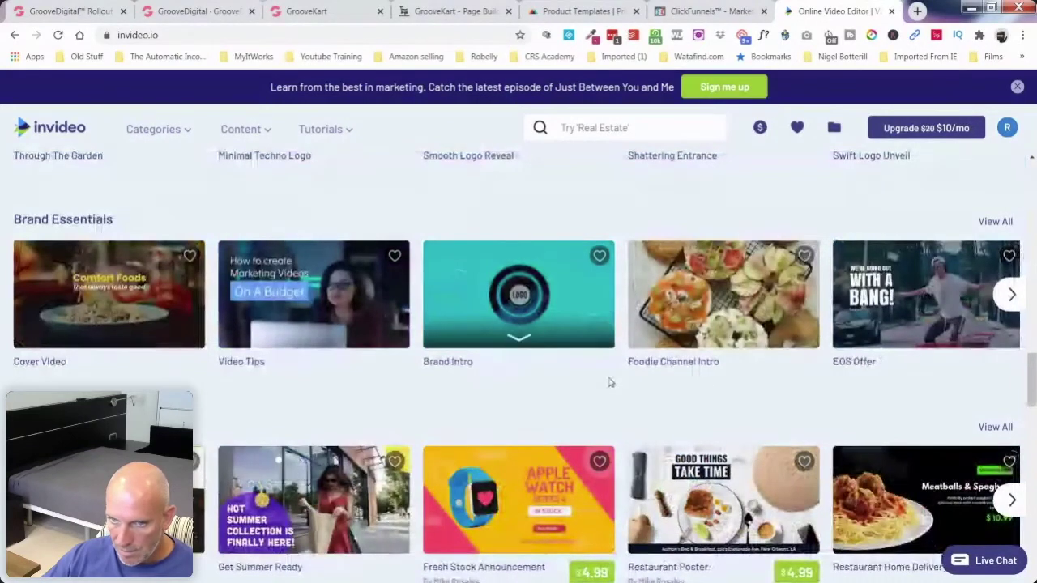
scroll(611, 382, "down", 4)
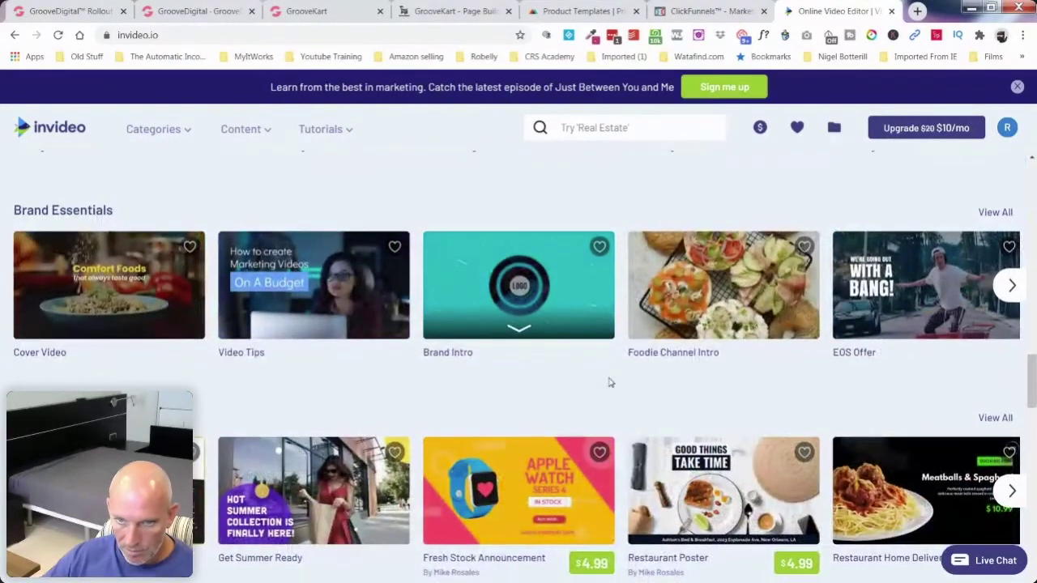
scroll(609, 382, "down", 4)
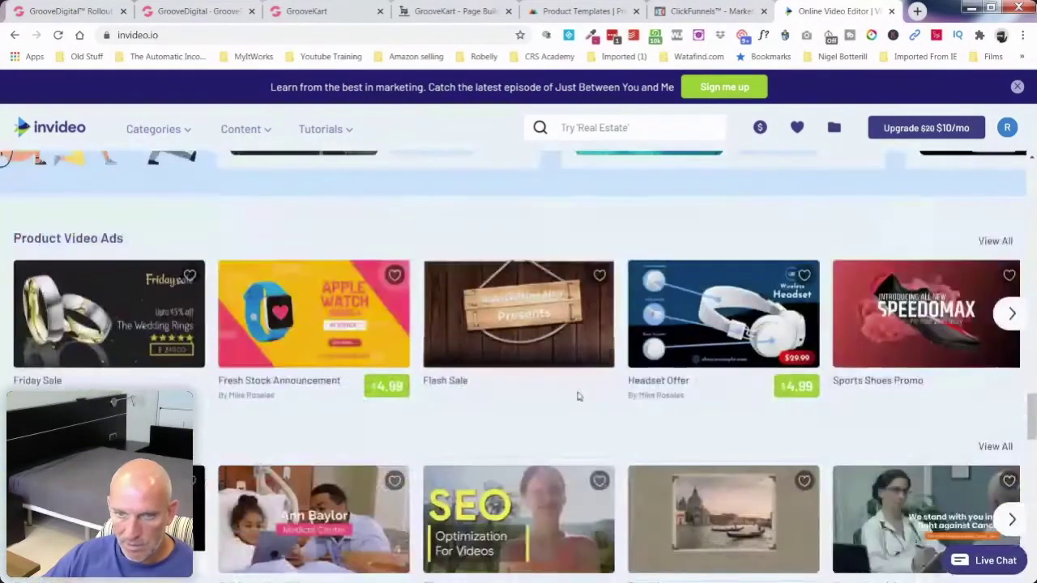
scroll(608, 397, "down", 2)
scroll(609, 397, "down", 4)
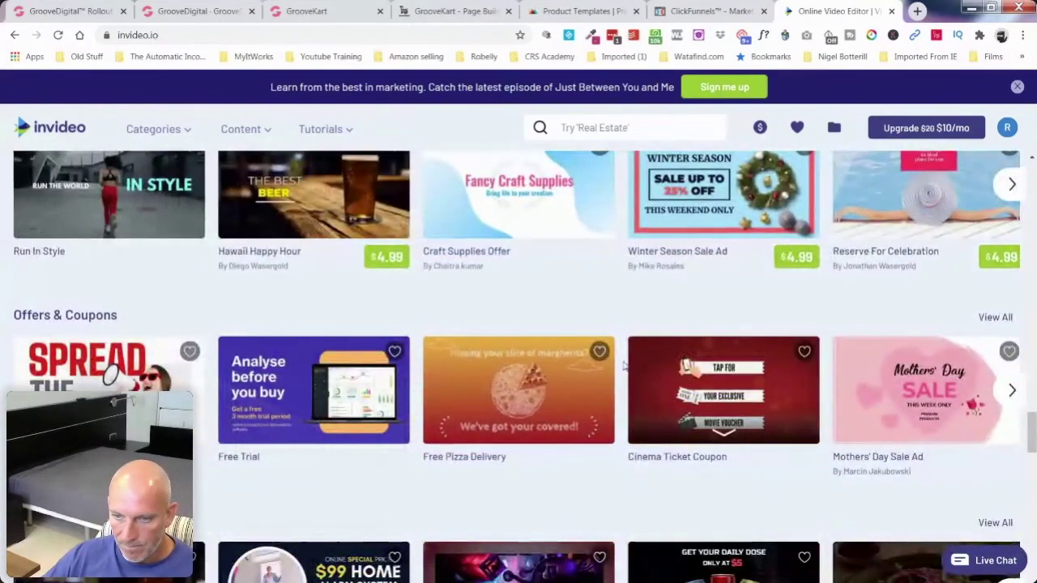
scroll(624, 366, "down", 2)
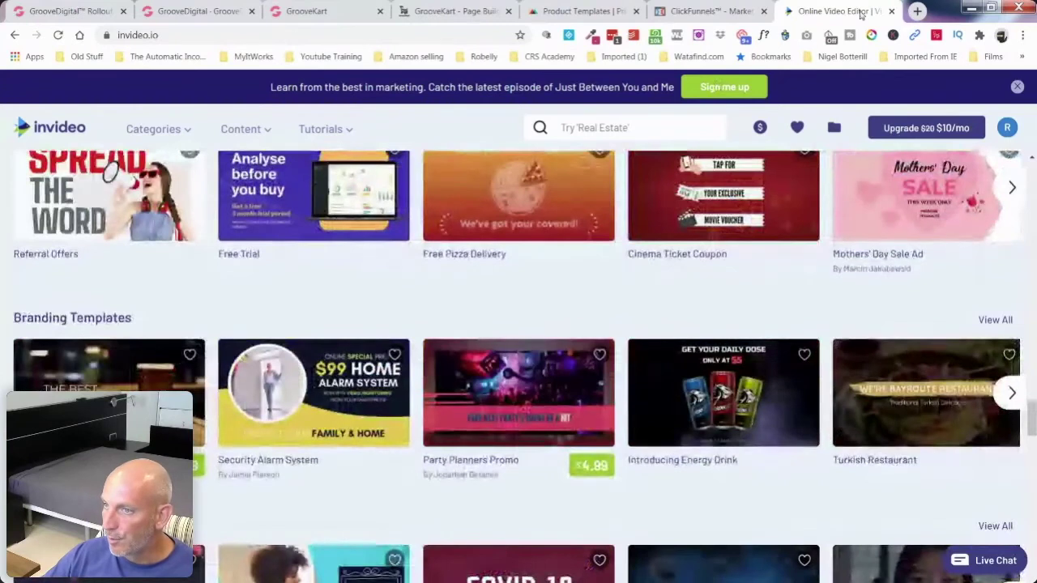
Step: Open a new tab and expand the bookmark folders from the bookmarks bar
left_click(917, 12)
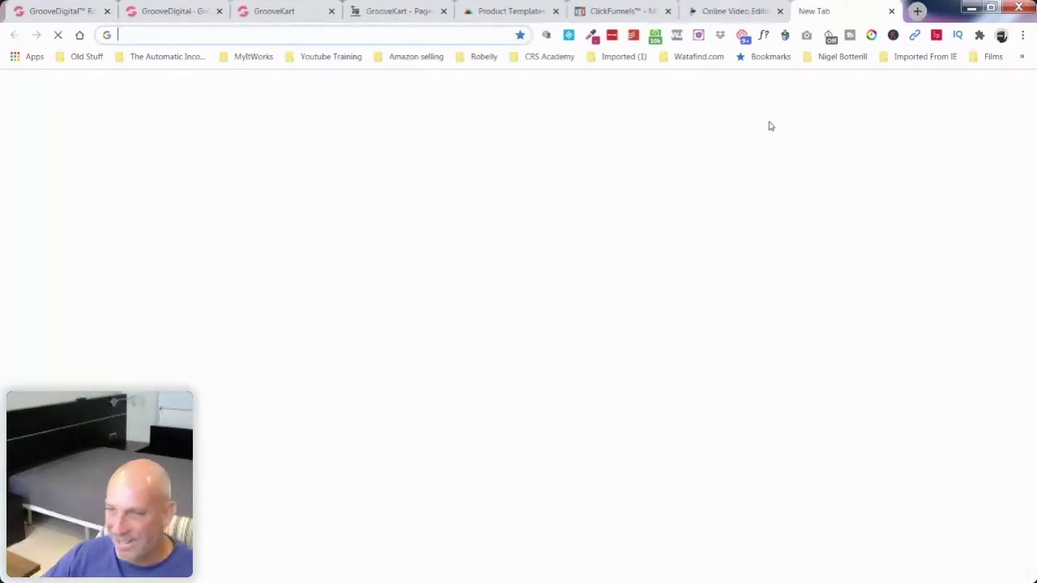
left_click(536, 57)
mouse_move(560, 98)
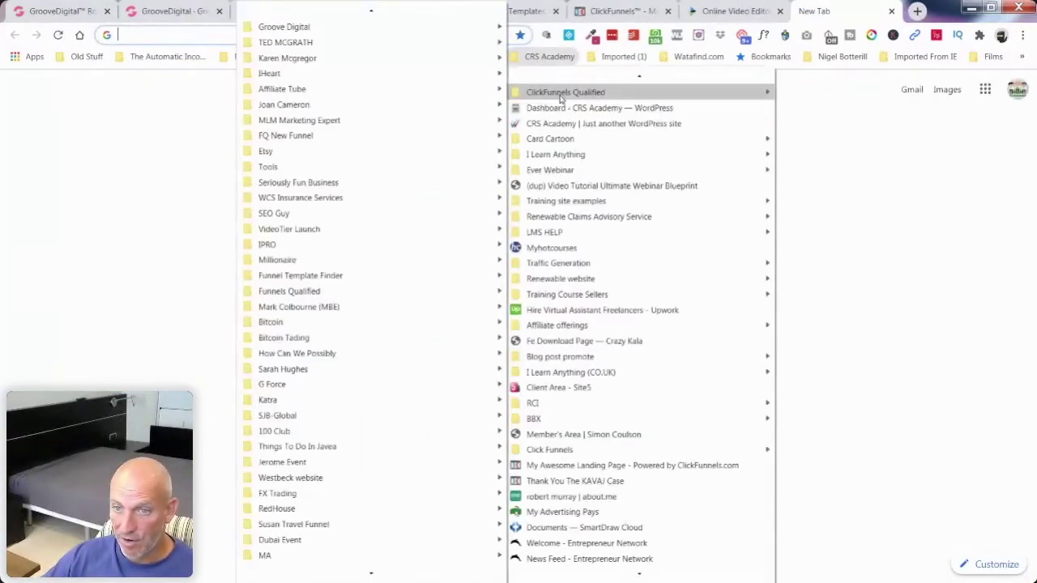
mouse_move(380, 171)
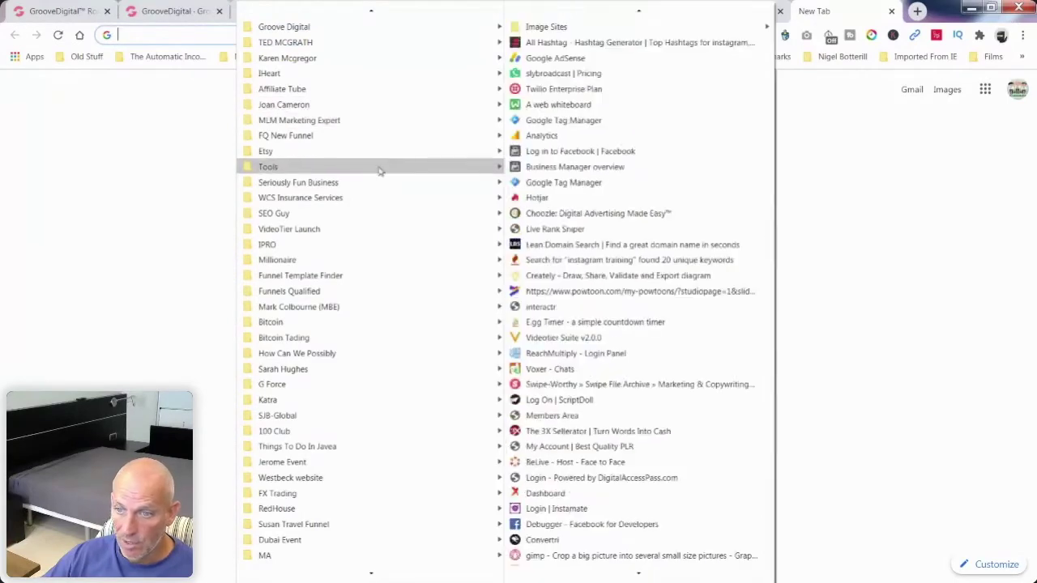
mouse_move(592, 578)
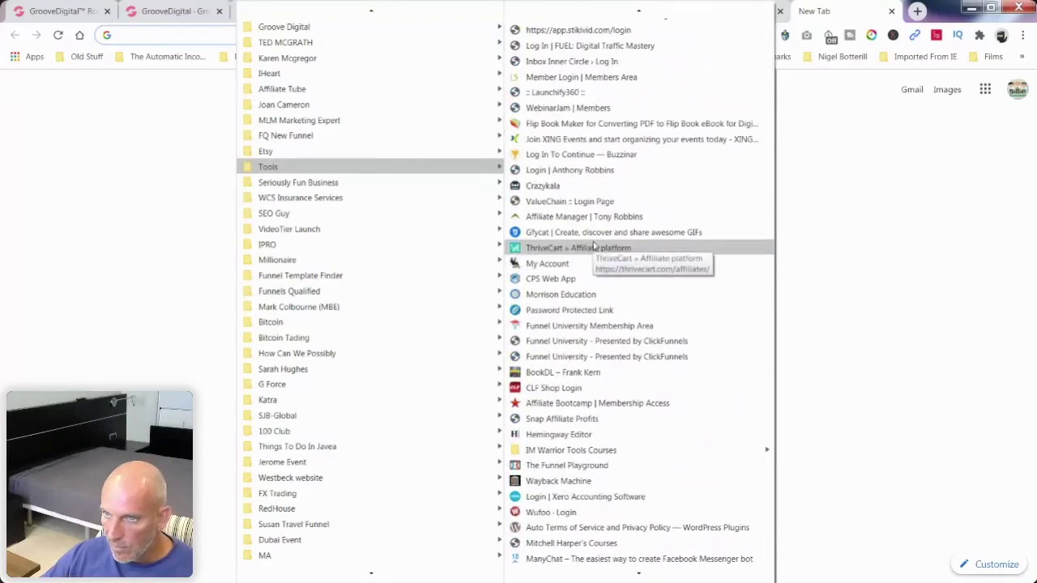
mouse_move(613, 17)
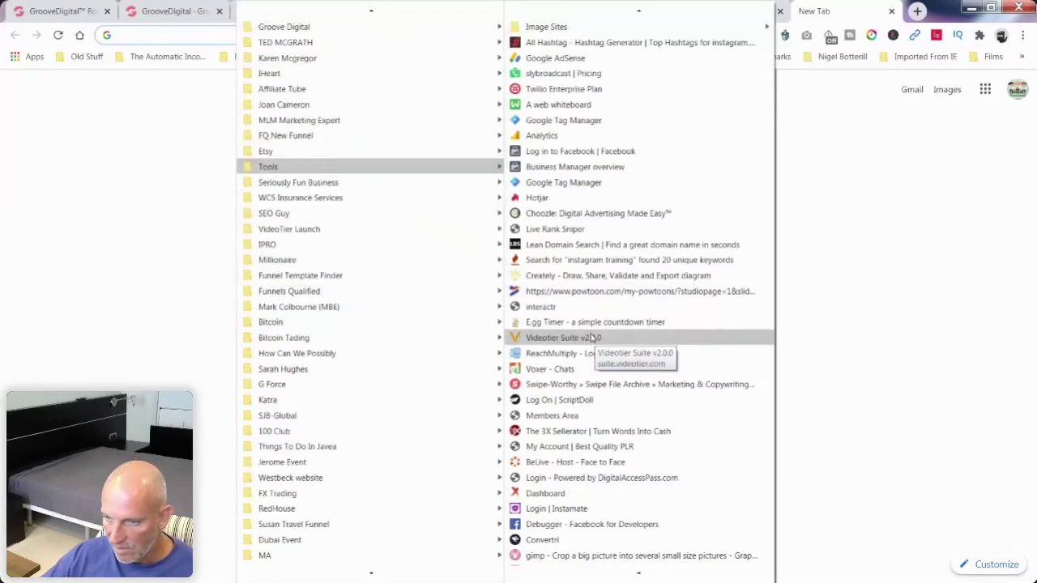
Step: Scroll the Tools bookmarks list and open 'Free Logo Maker - Namecheap'
scroll(591, 337, "down", 2)
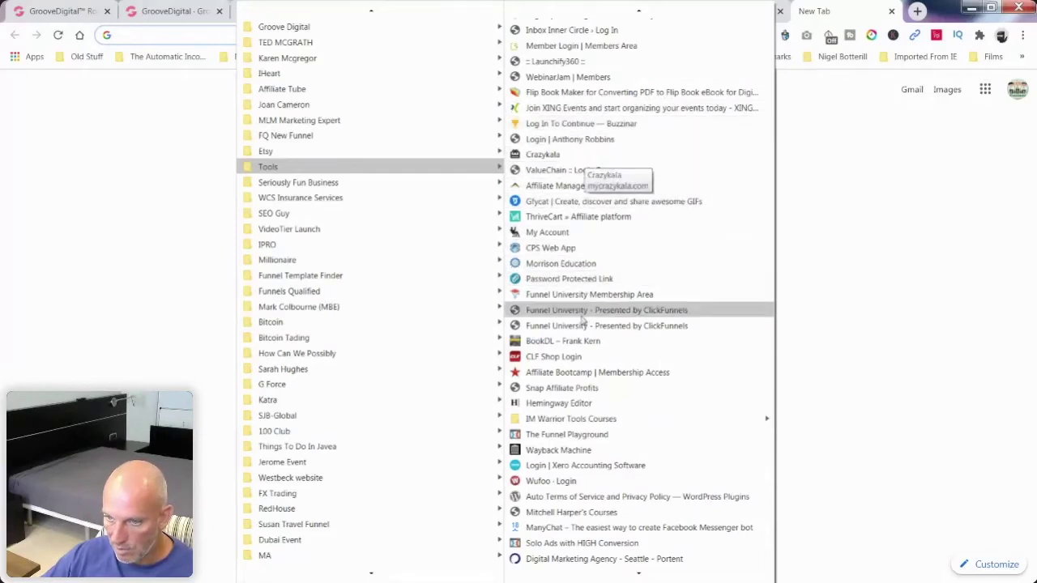
scroll(579, 356, "down", 1)
scroll(579, 357, "down", 1)
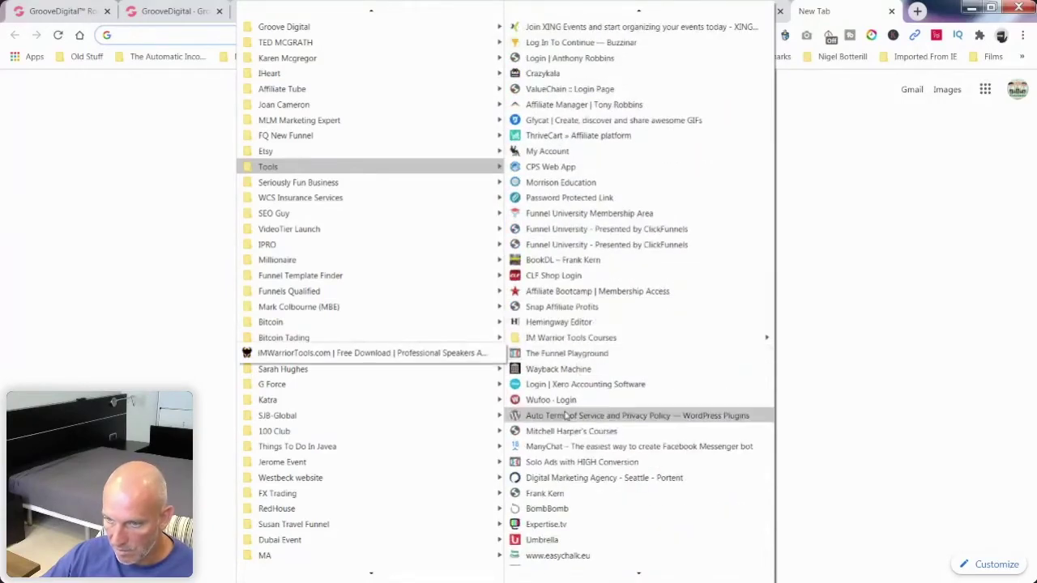
scroll(559, 405, "down", 4)
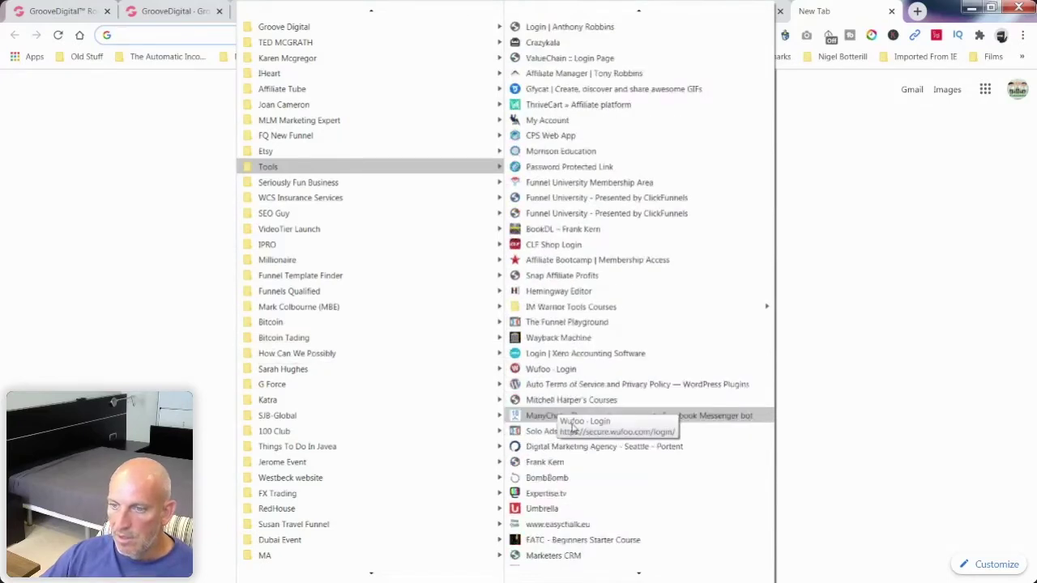
scroll(595, 365, "down", 1)
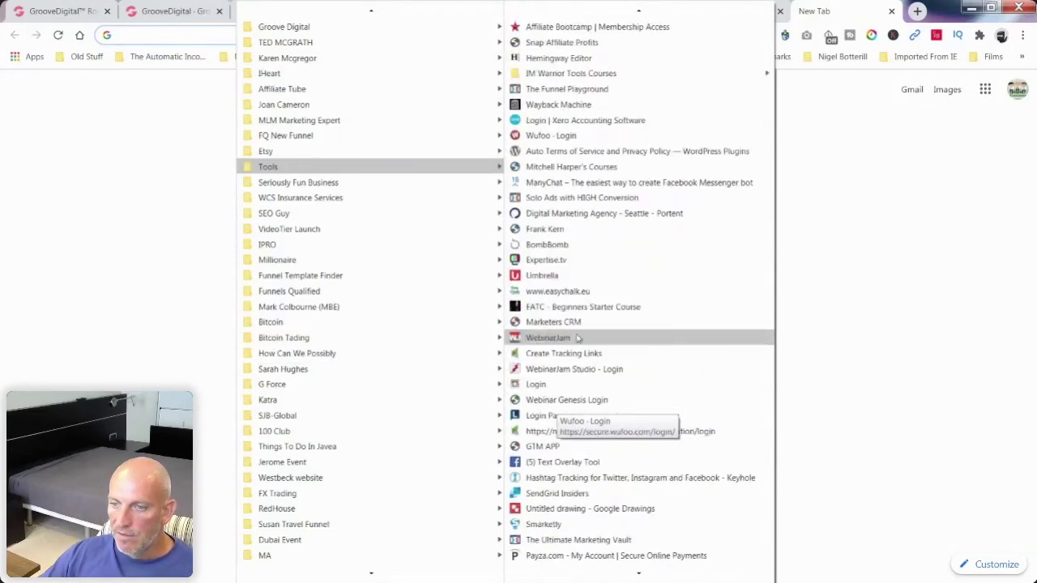
scroll(585, 328, "down", 1)
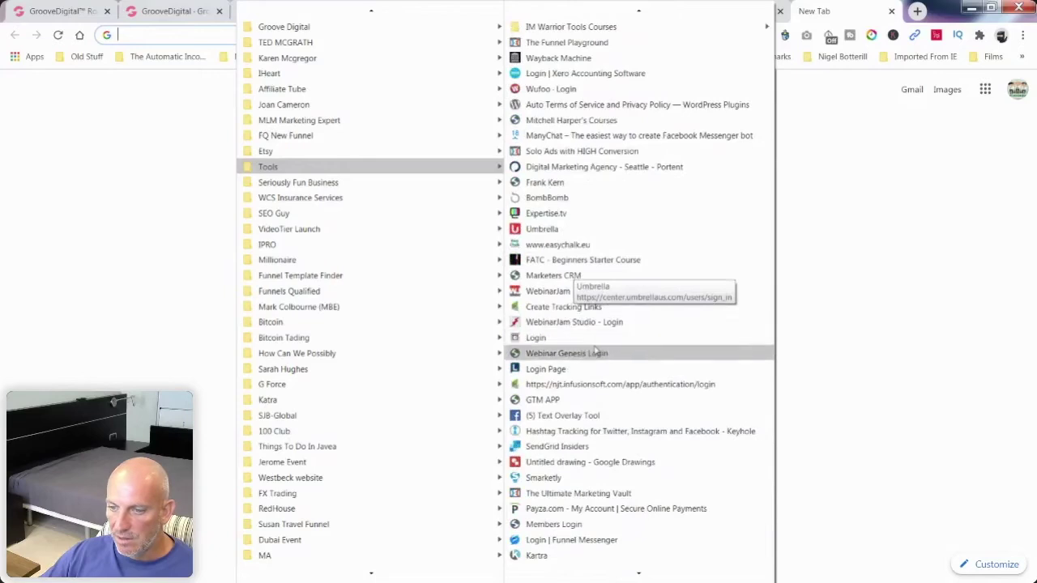
scroll(596, 354, "down", 5)
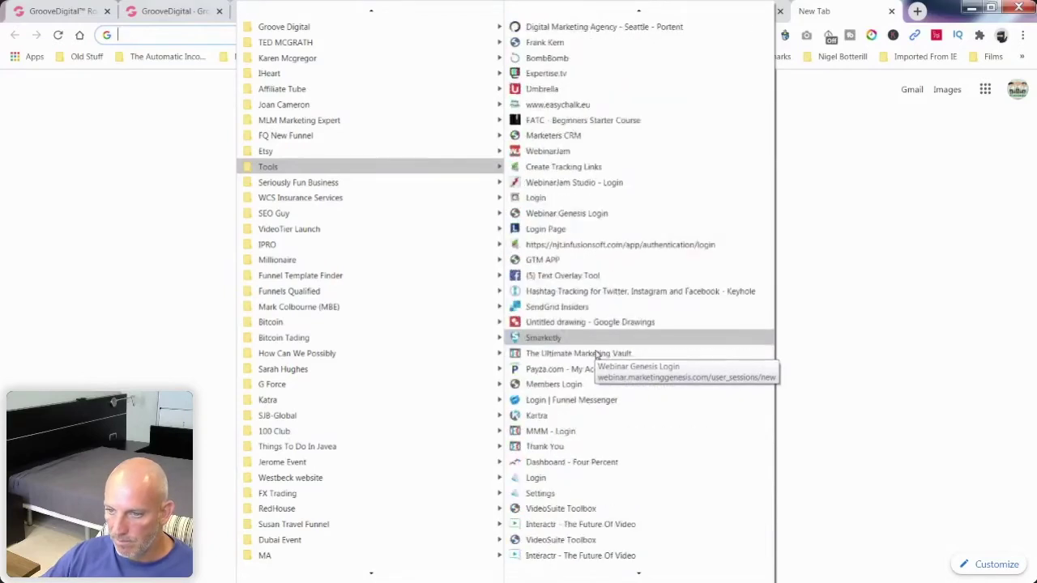
scroll(596, 353, "down", 2)
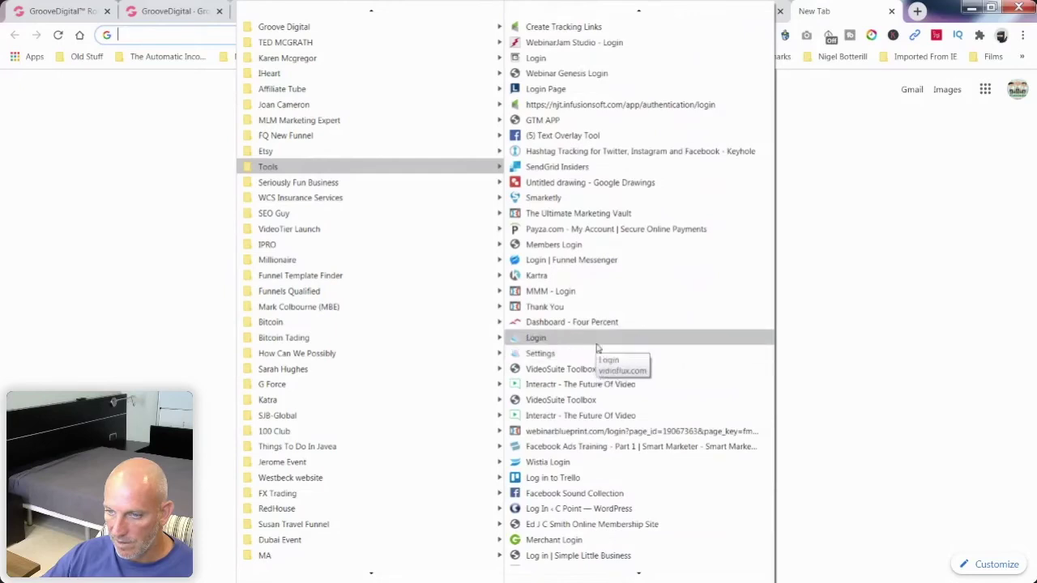
scroll(606, 392, "down", 2)
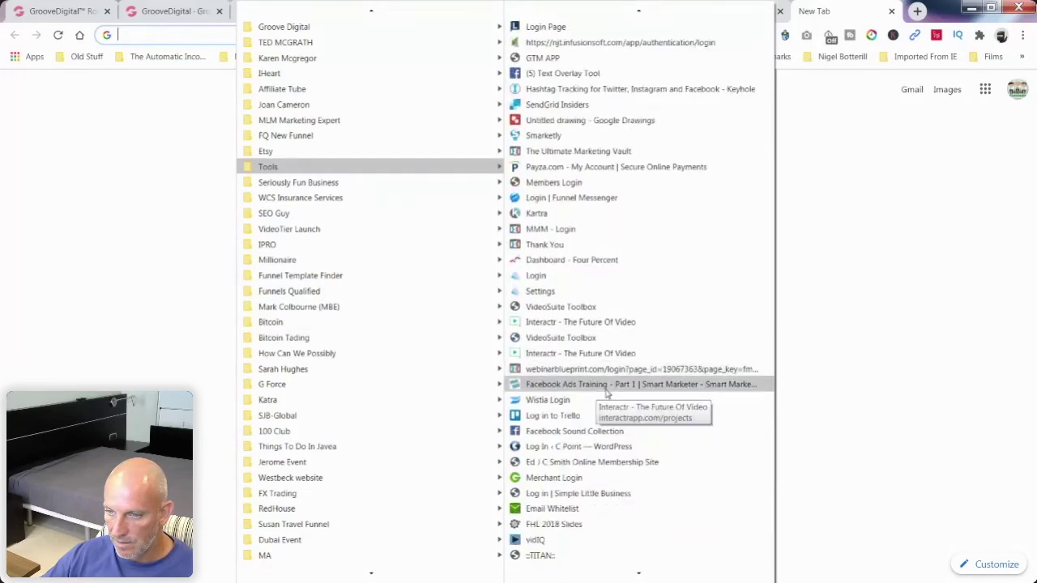
scroll(606, 392, "down", 2)
scroll(606, 392, "down", 4)
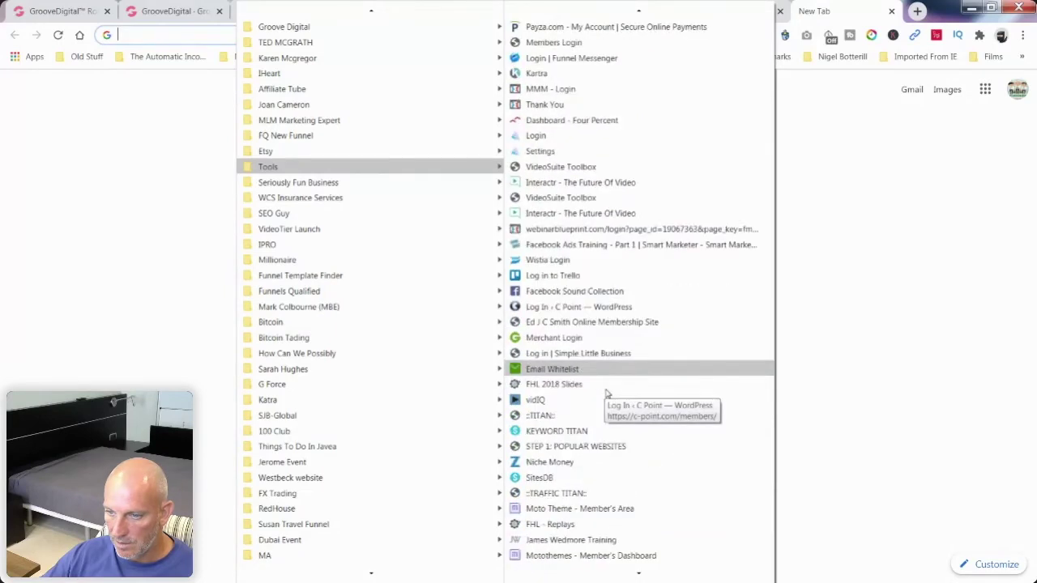
scroll(605, 392, "down", 1)
scroll(606, 392, "down", 2)
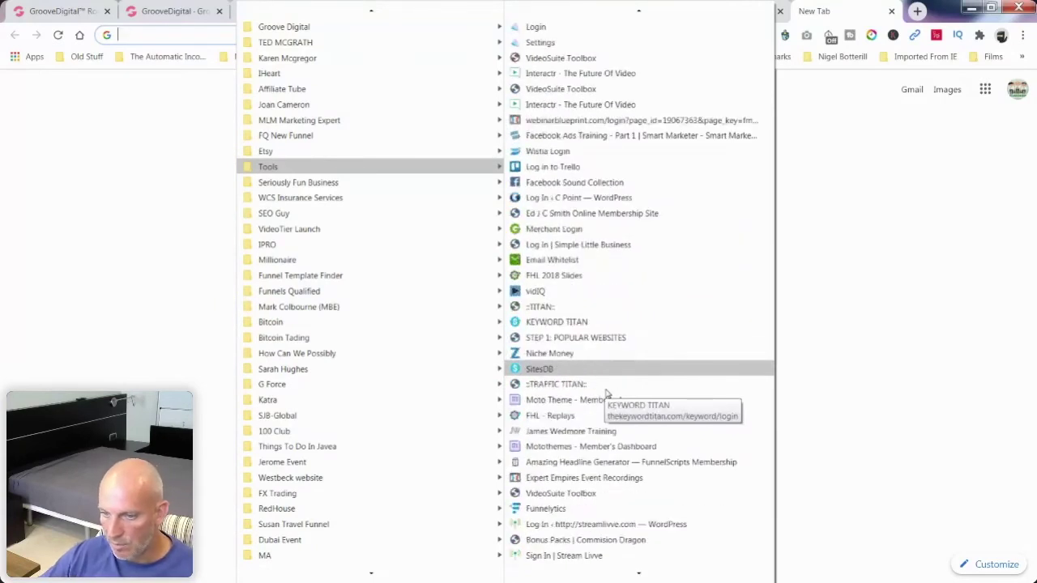
scroll(606, 392, "down", 2)
scroll(606, 392, "down", 1)
scroll(606, 392, "down", 1)
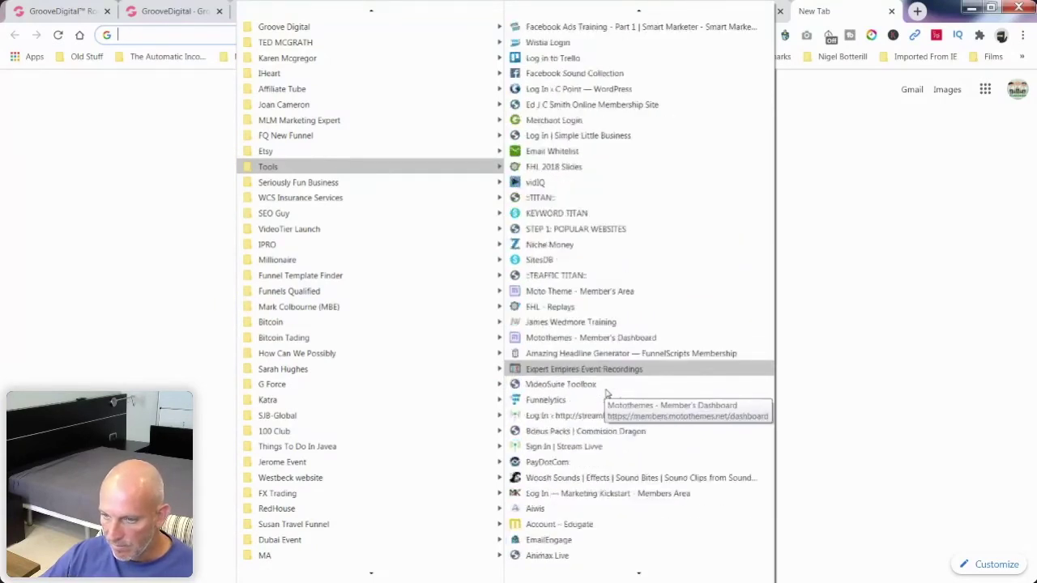
scroll(606, 392, "down", 1)
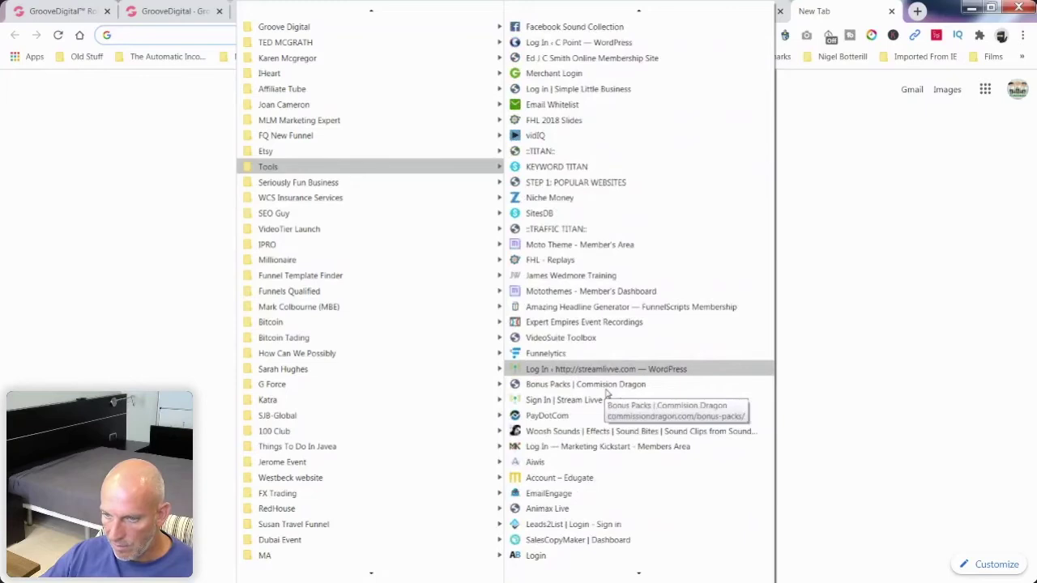
scroll(605, 392, "down", 4)
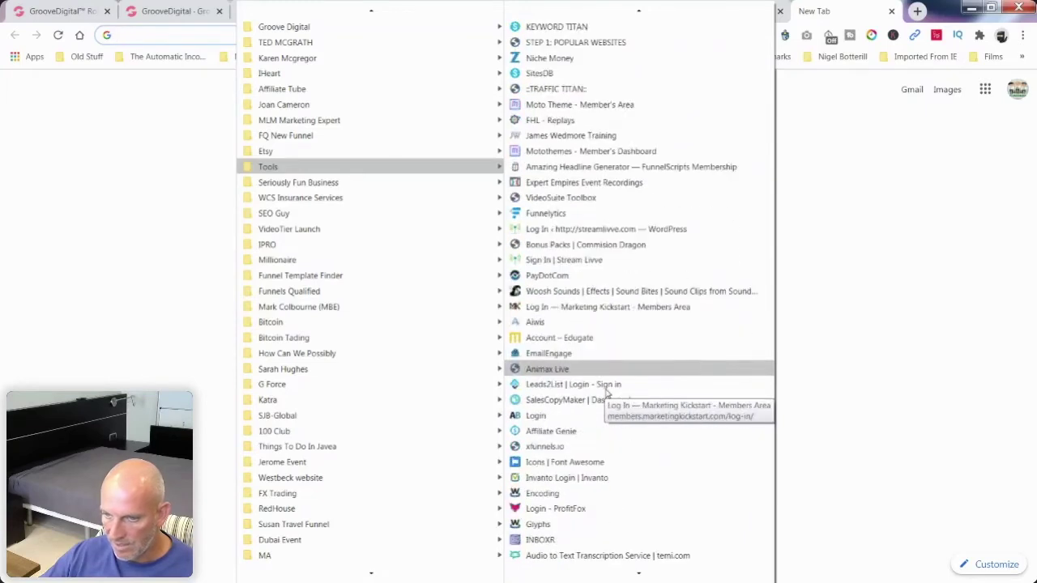
scroll(606, 392, "down", 2)
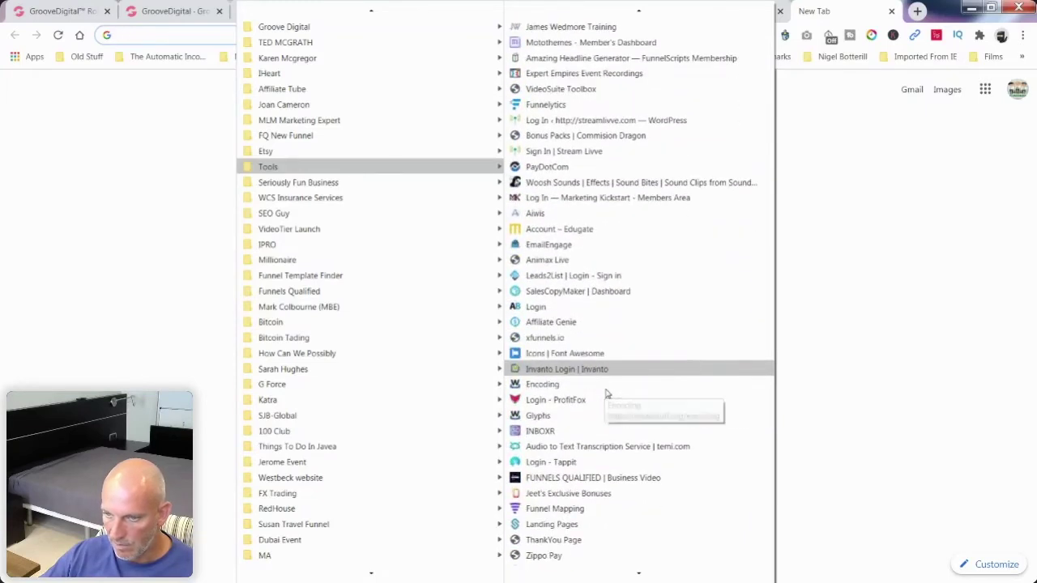
scroll(599, 422, "down", 10)
left_click(592, 403)
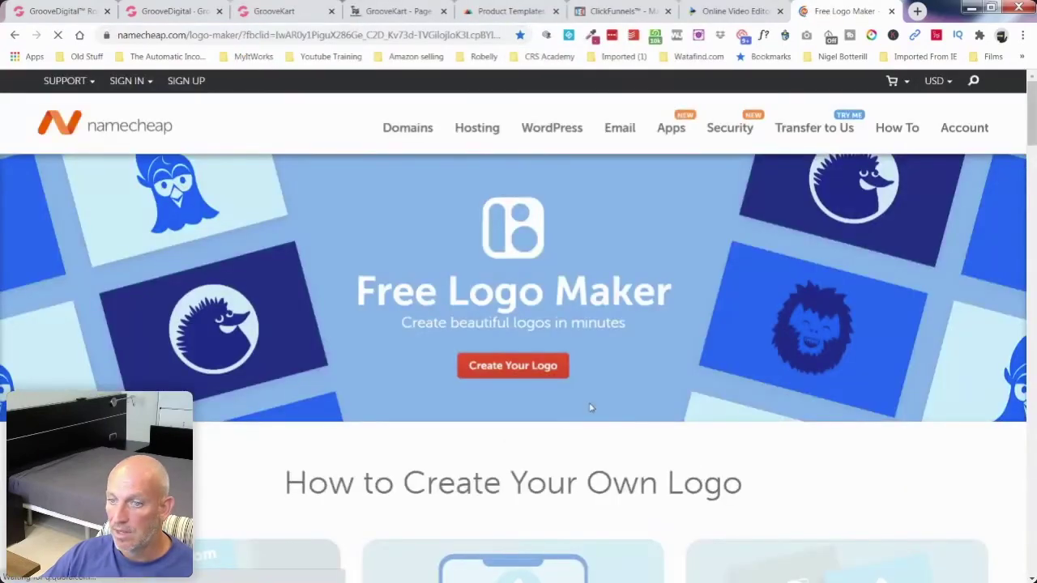
Step: Start a new logo with Create Your Logo, leaving the address bar unchanged
left_click(188, 35)
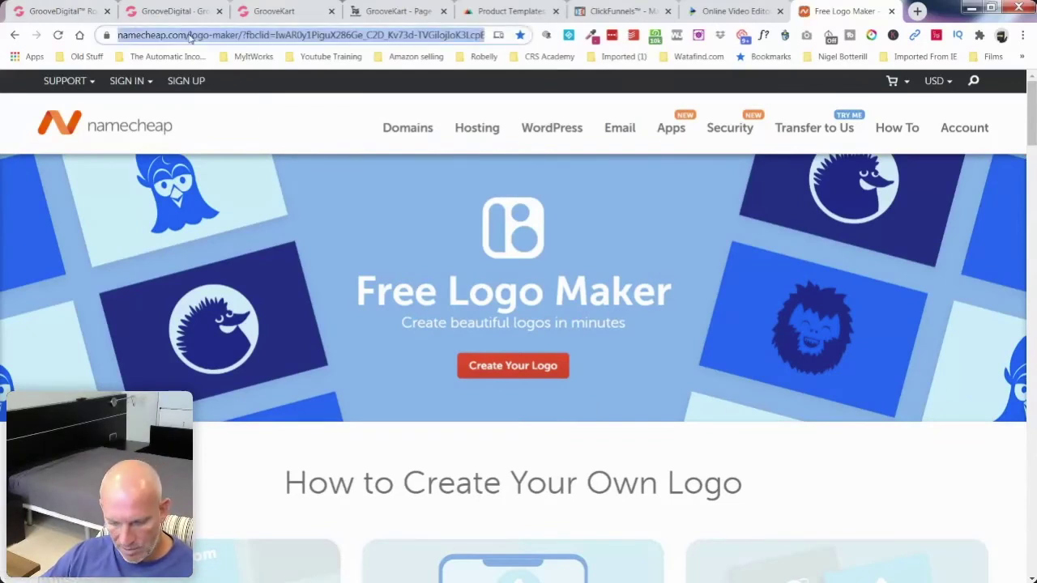
key("alt+Tab")
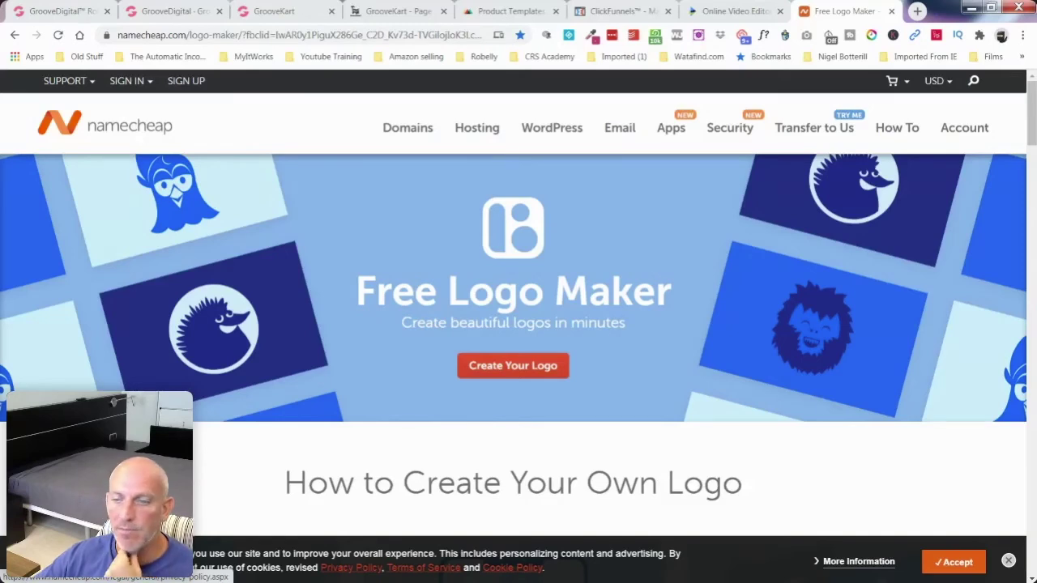
left_click(537, 370)
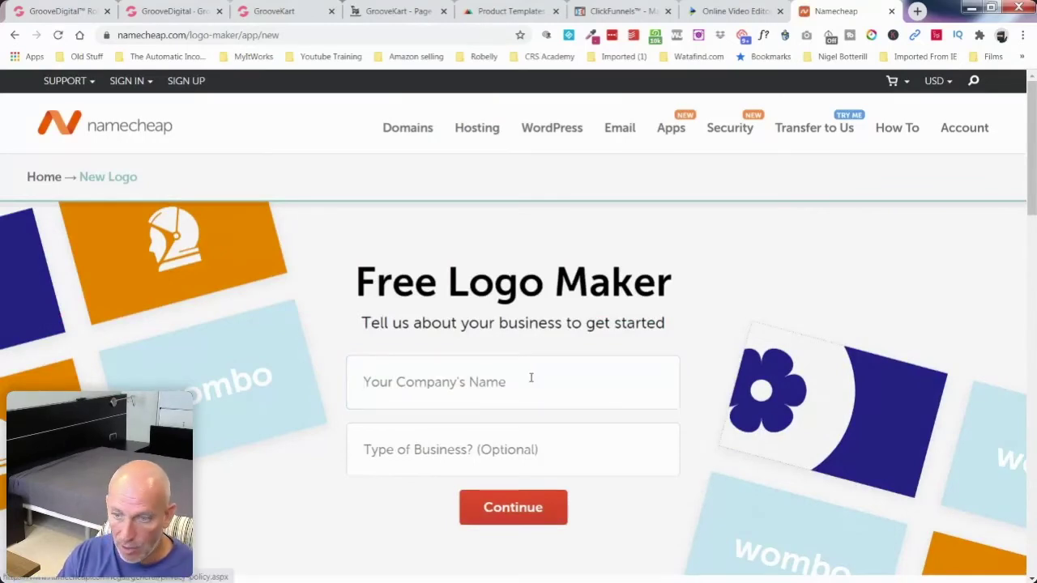
Step: Enter 'Mask Heaven' as the company name, accept cookies, and continue
left_click(531, 378)
type("Mask Heav")
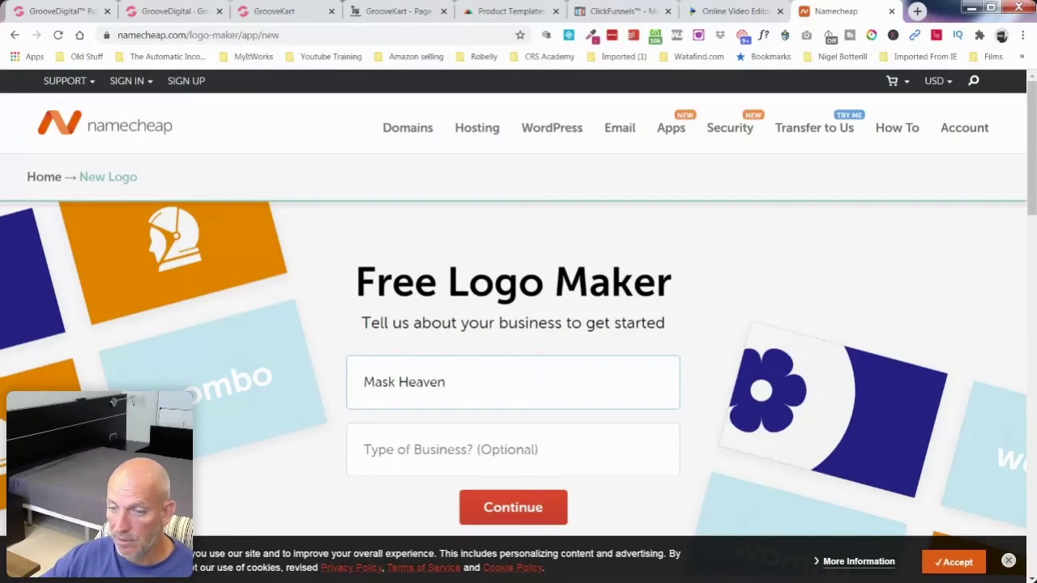
type("en")
left_click(978, 556)
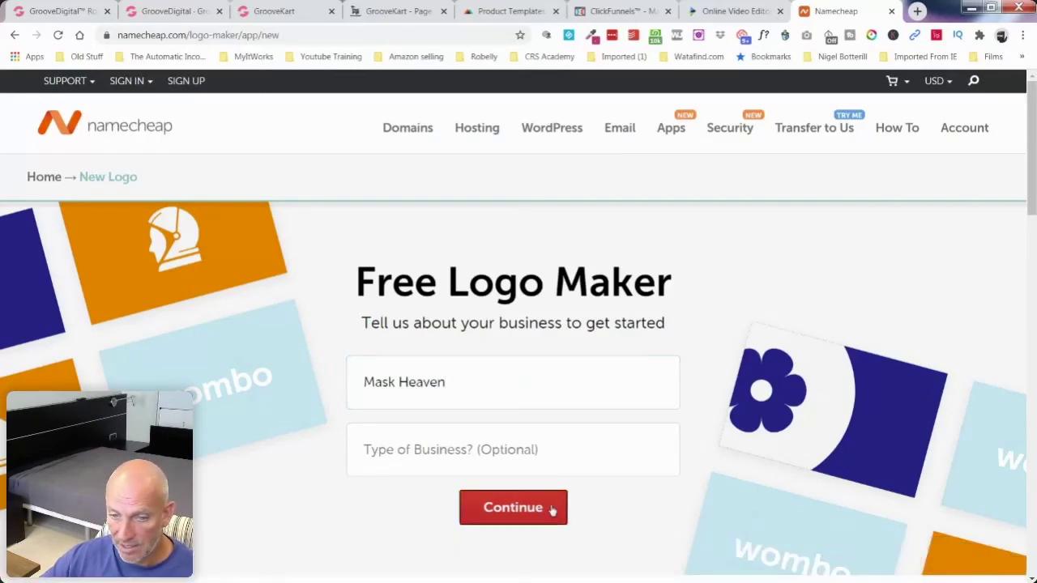
left_click(553, 510)
Step: Pick a font in all six rounds: sans-serif, lively, bold, playful, organic, then plain
scroll(335, 359, "down", 2)
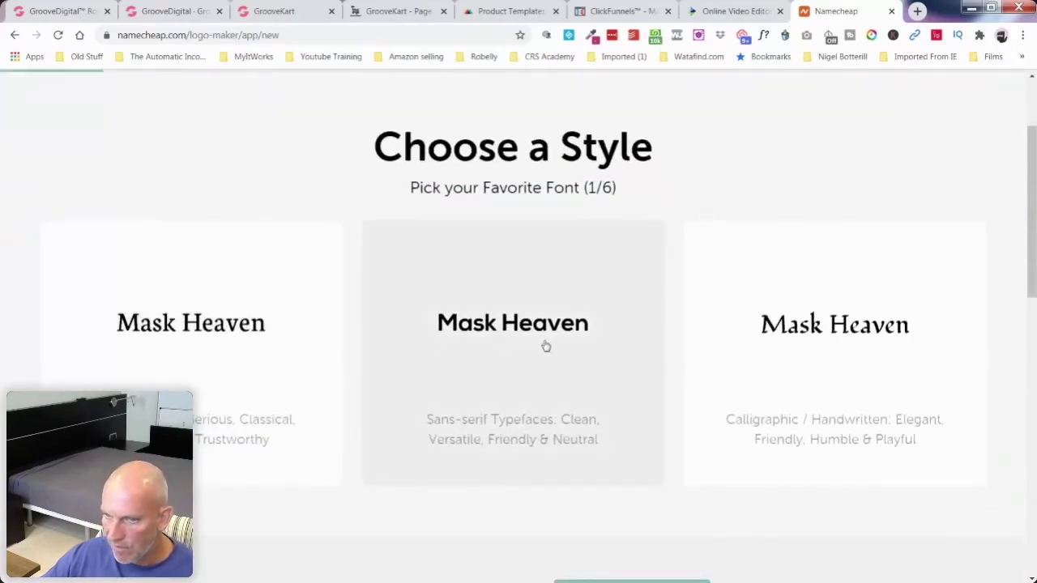
left_click(550, 342)
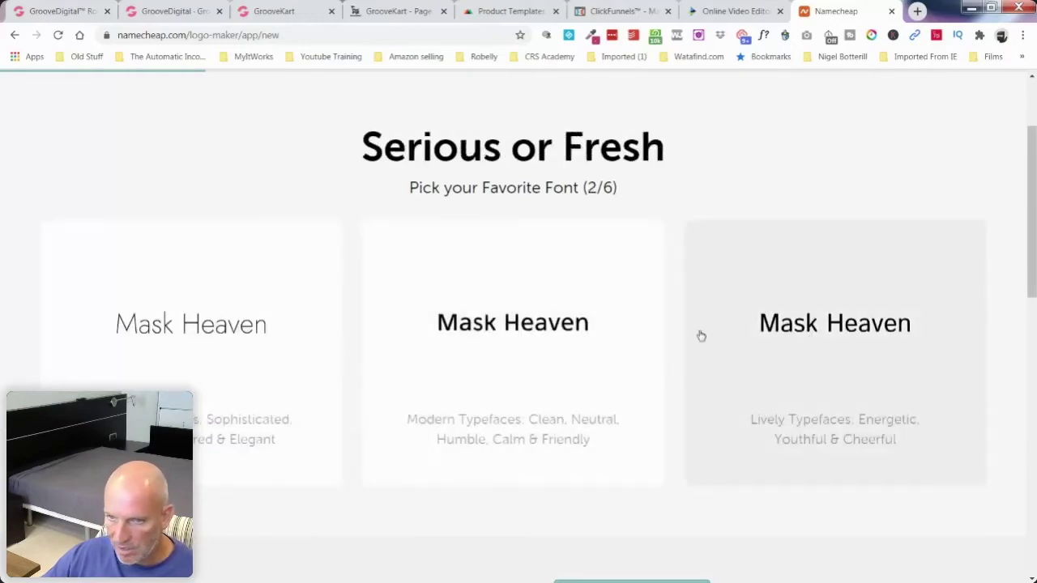
left_click(794, 326)
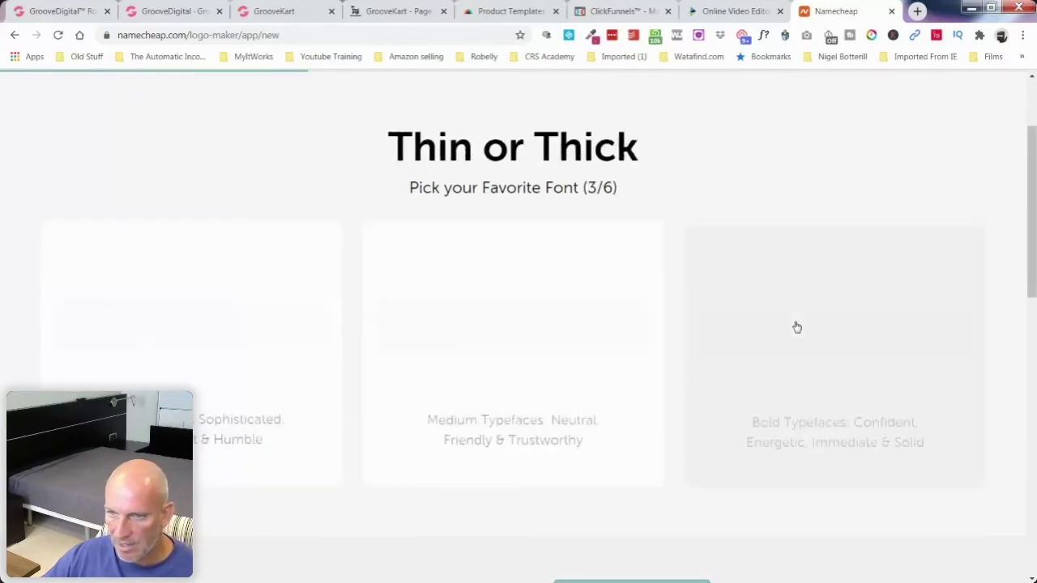
left_click(851, 325)
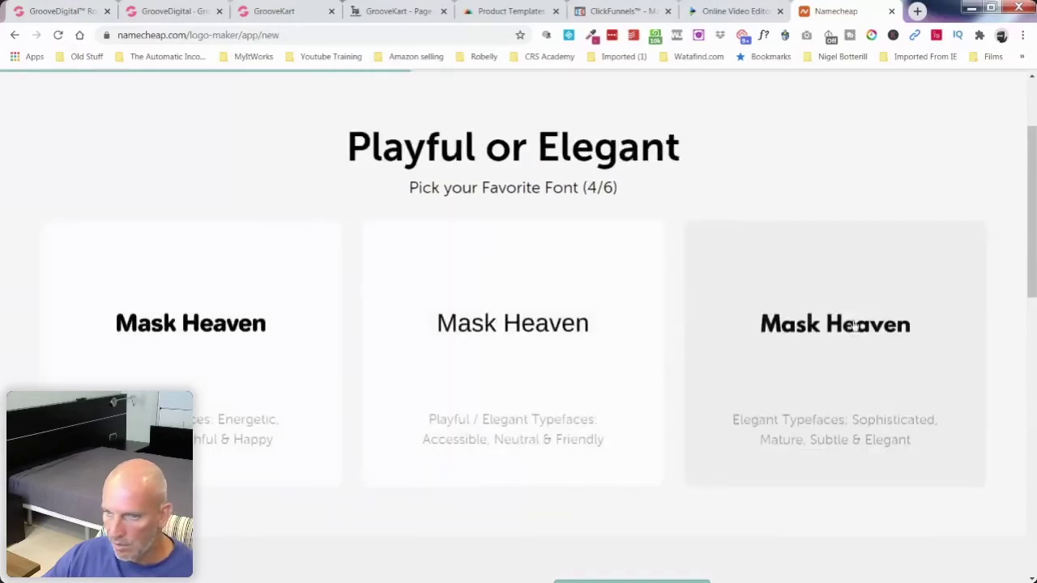
left_click(233, 330)
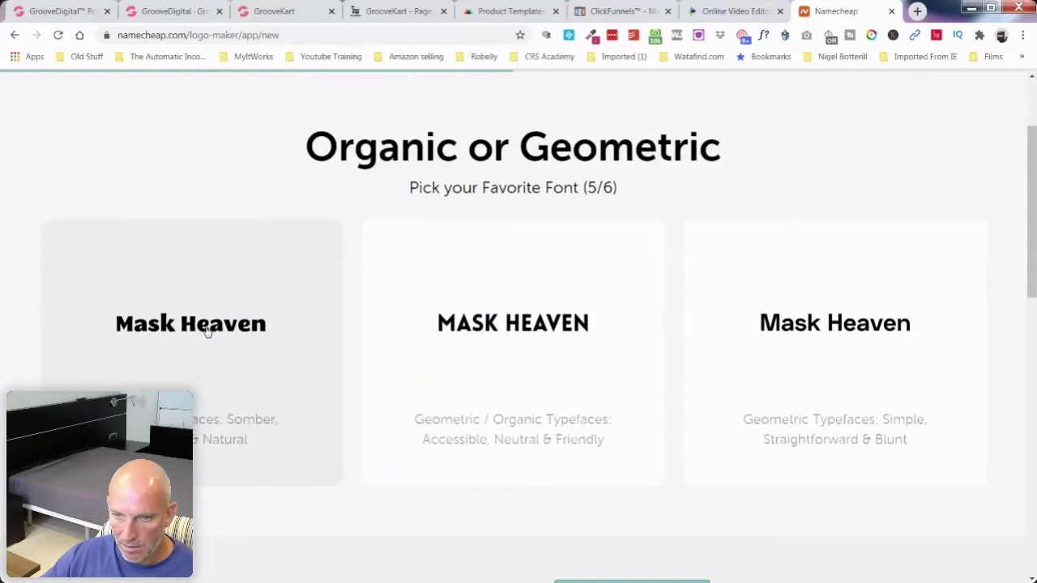
left_click(208, 331)
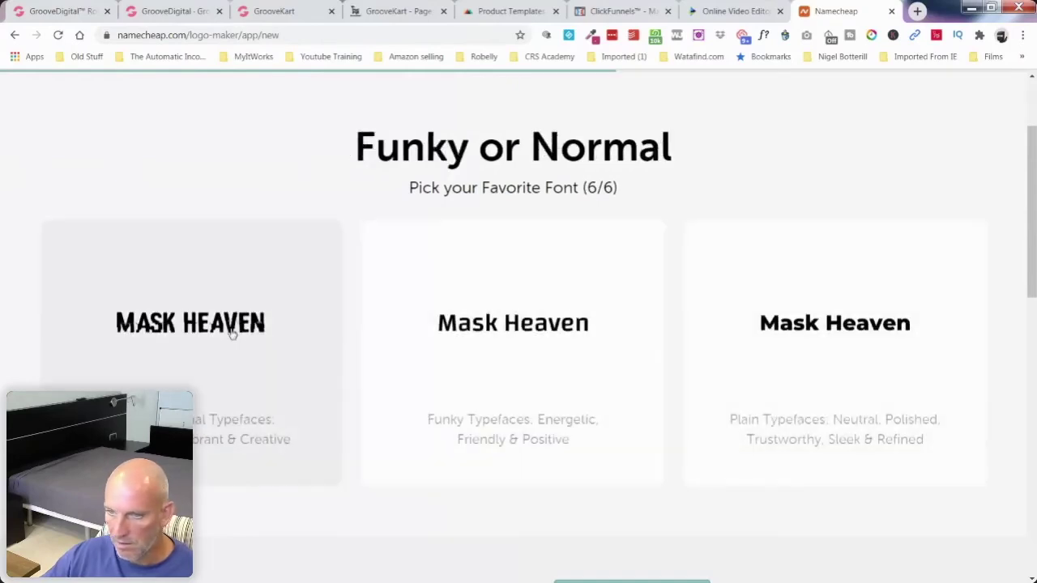
left_click(850, 328)
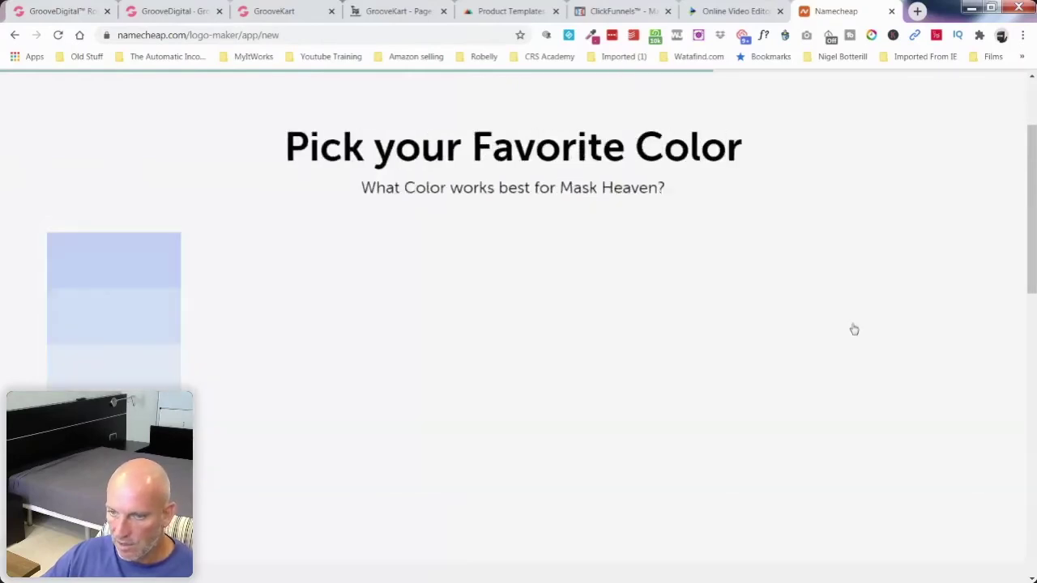
Step: Choose the 'Cheerful, Vibrant & Happy' palette and leave the slogan blank
scroll(518, 394, "down", 2)
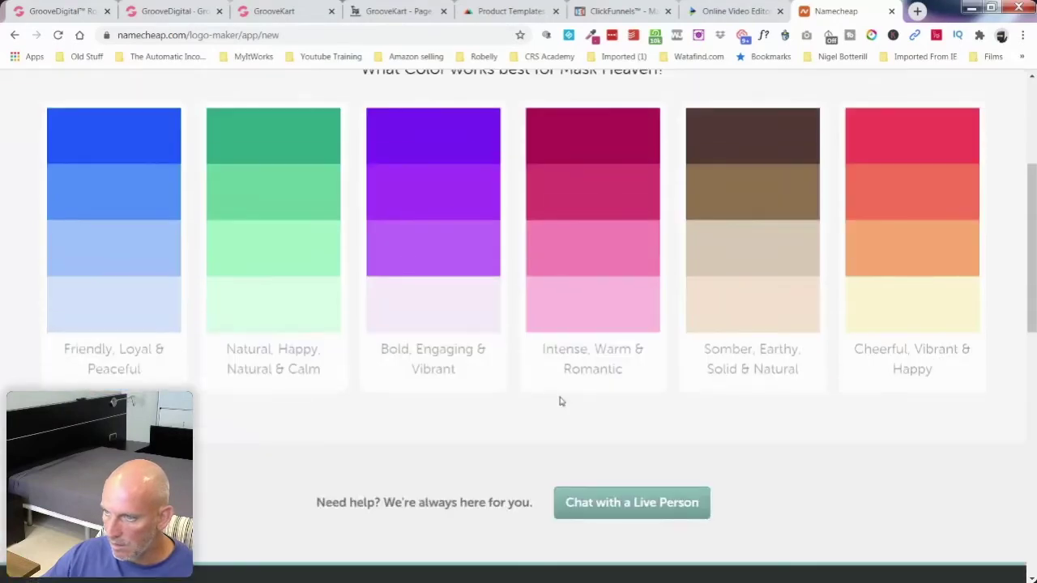
scroll(559, 400, "up", 1)
left_click(937, 281)
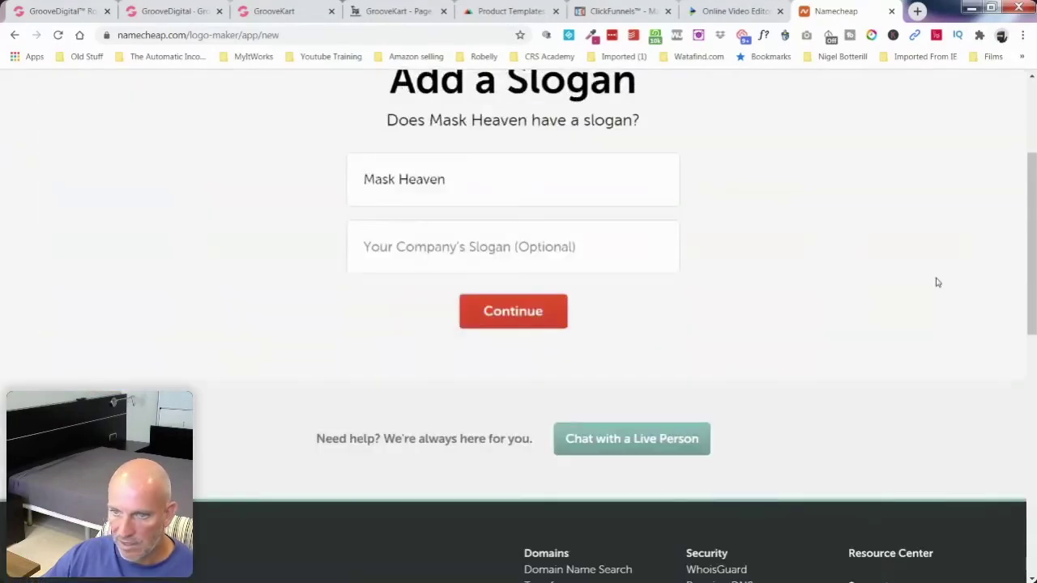
left_click(523, 321)
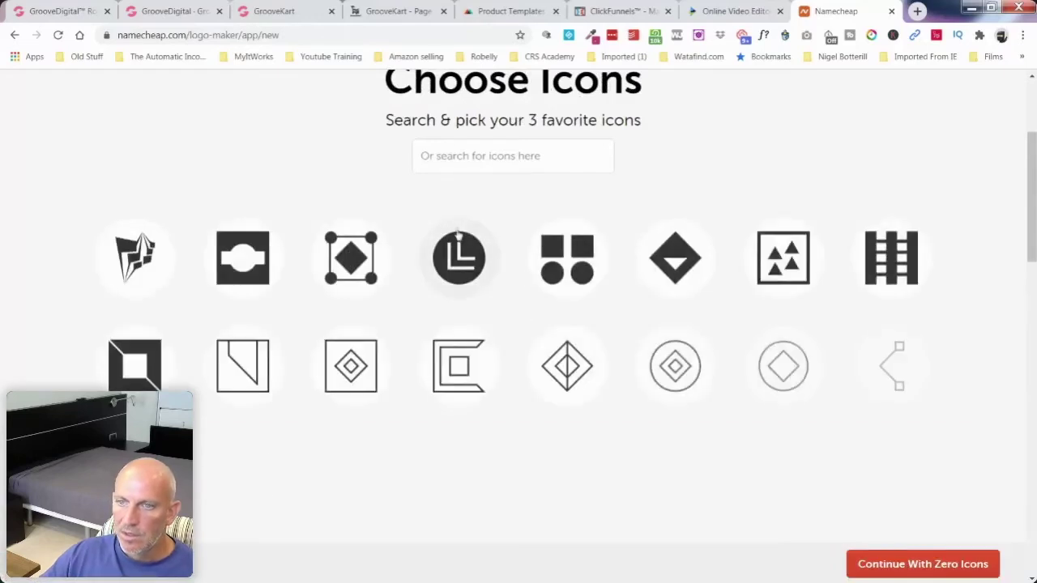
Step: Search the icon library for mask icons
scroll(454, 231, "up", 1)
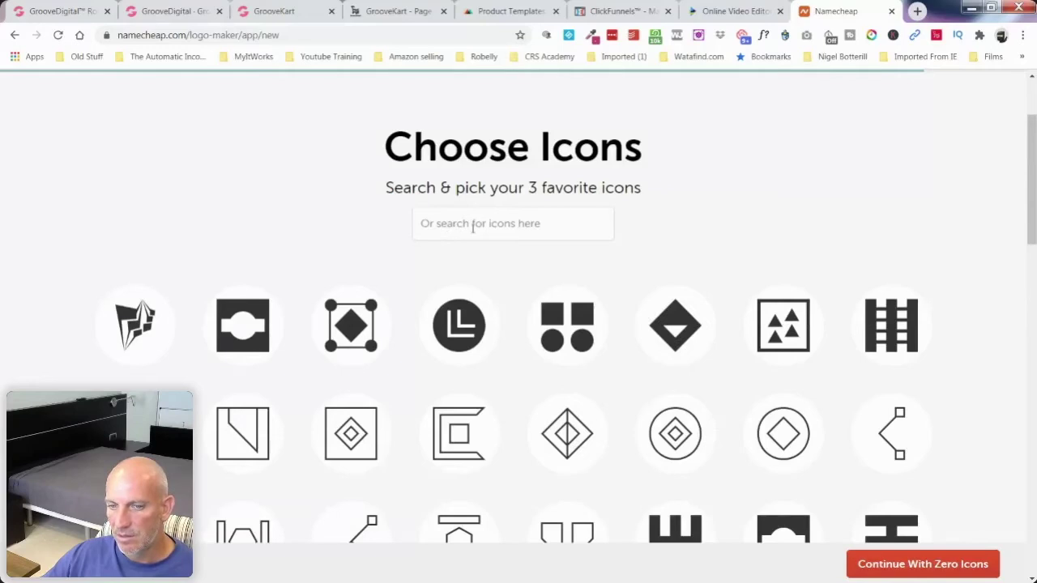
left_click(481, 223)
type("mask")
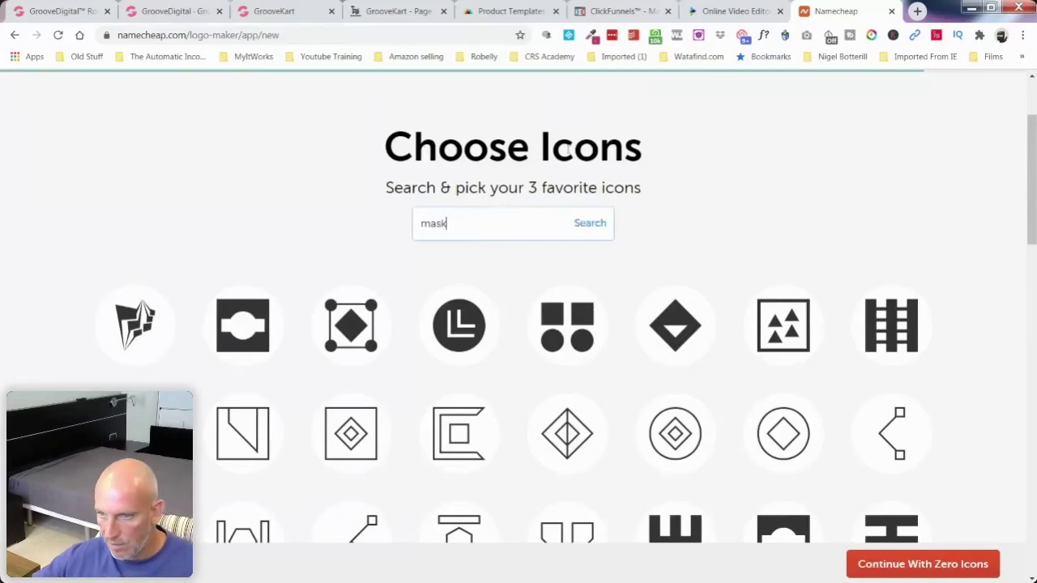
left_click(598, 224)
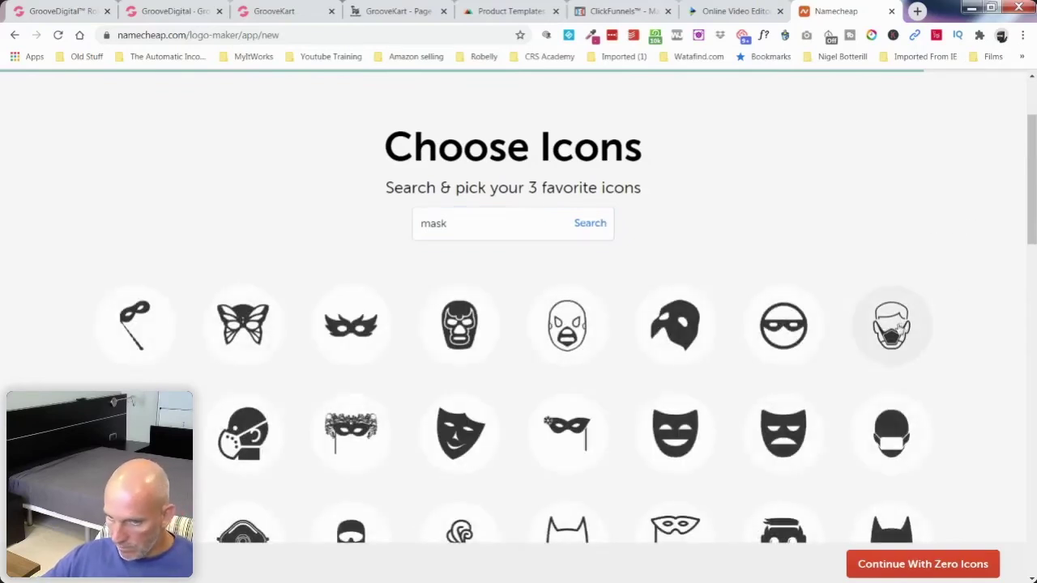
Step: Select the surgical-mask head, masked man and gas-mask robot icons, then generate logos
scroll(972, 326, "down", 2)
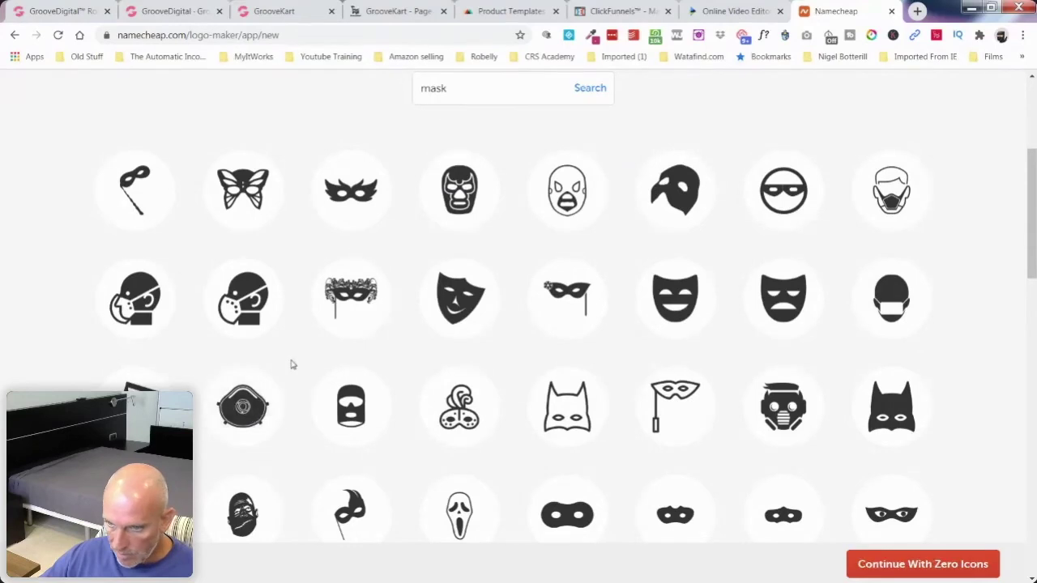
scroll(292, 364, "down", 2)
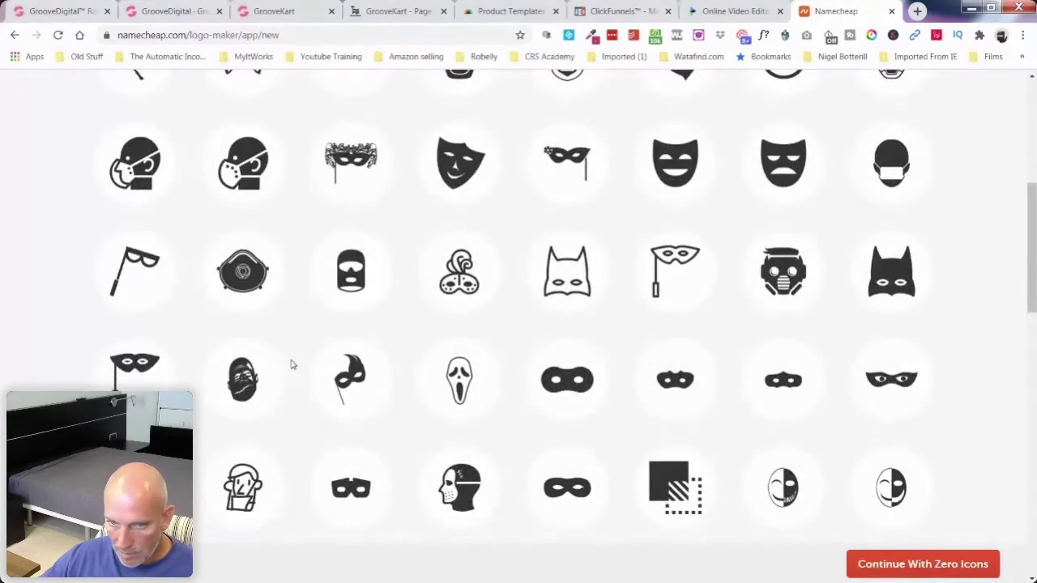
scroll(292, 364, "down", 2)
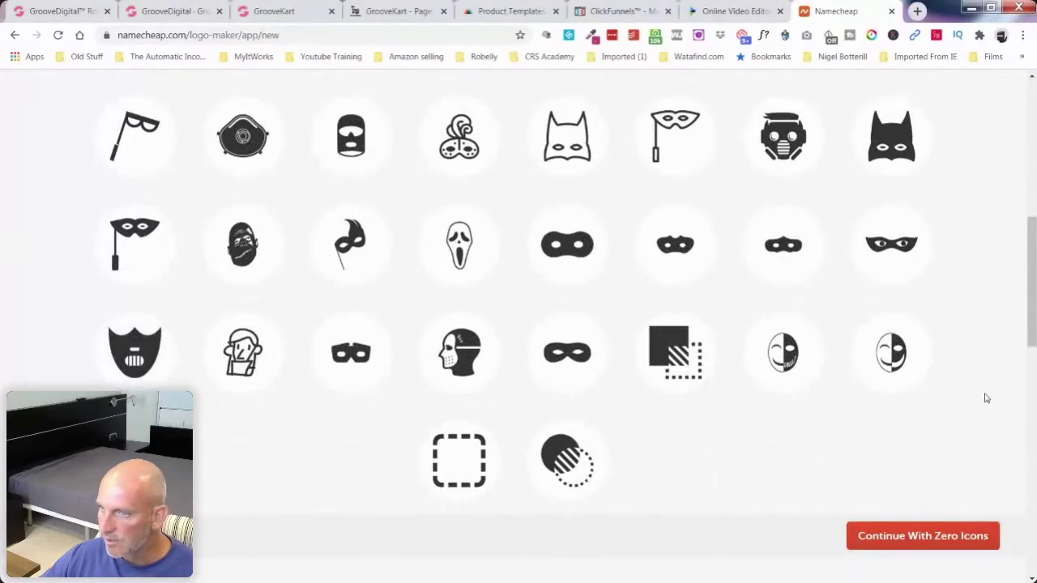
scroll(986, 398, "up", 3)
scroll(986, 397, "up", 1)
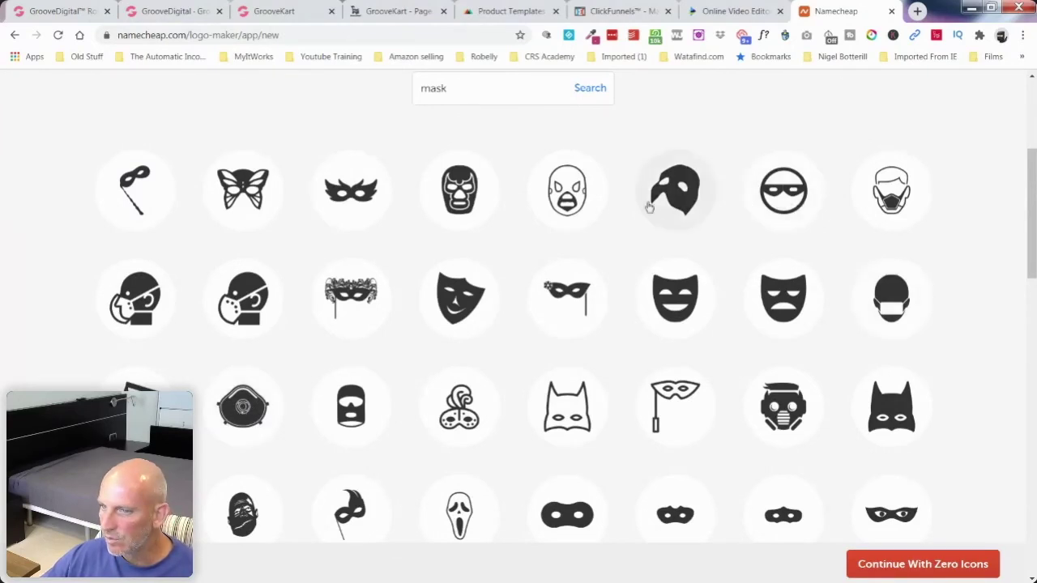
scroll(641, 339, "down", 3)
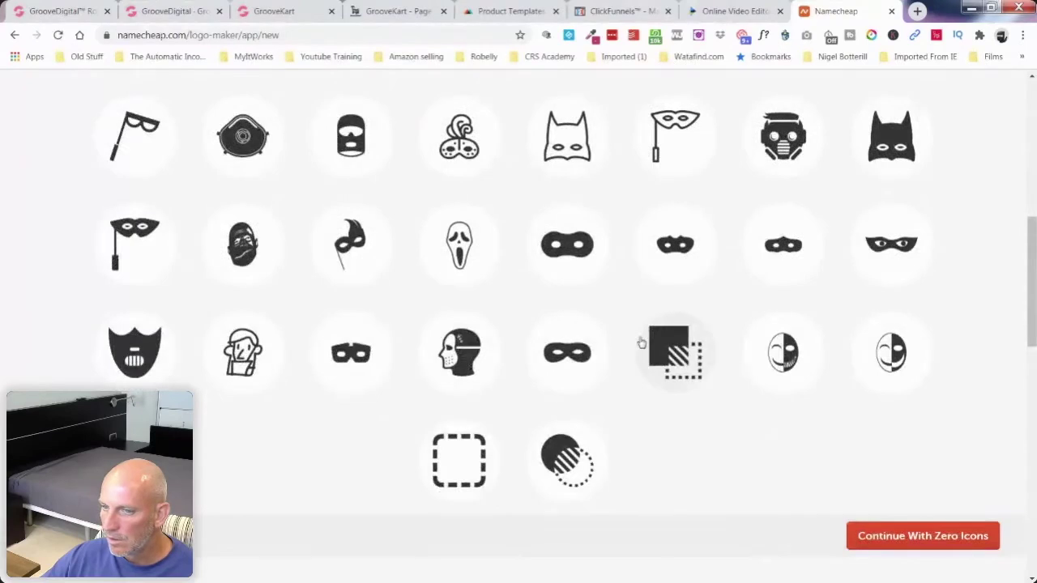
scroll(640, 343, "up", 4)
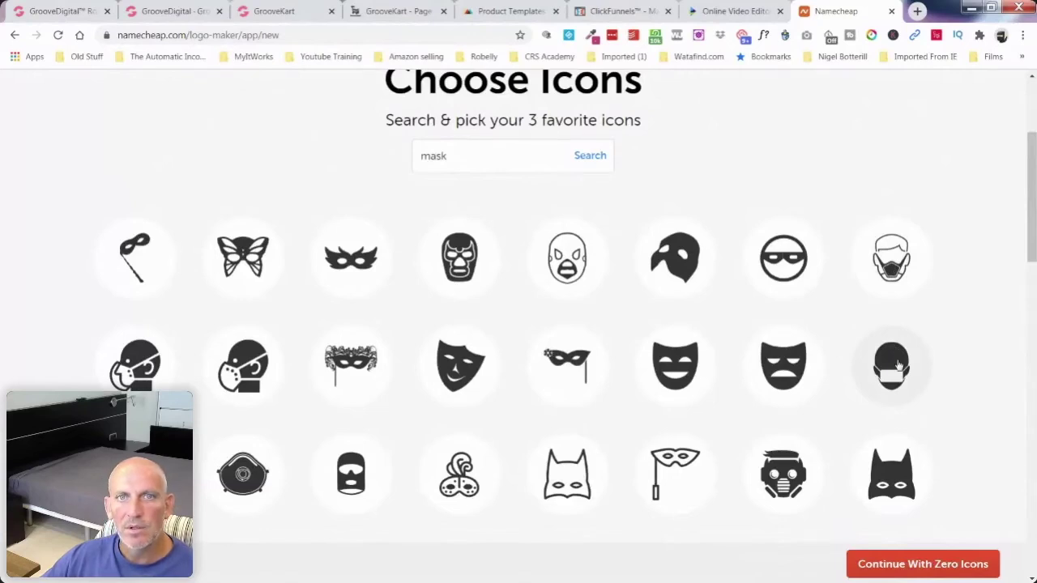
left_click(898, 367)
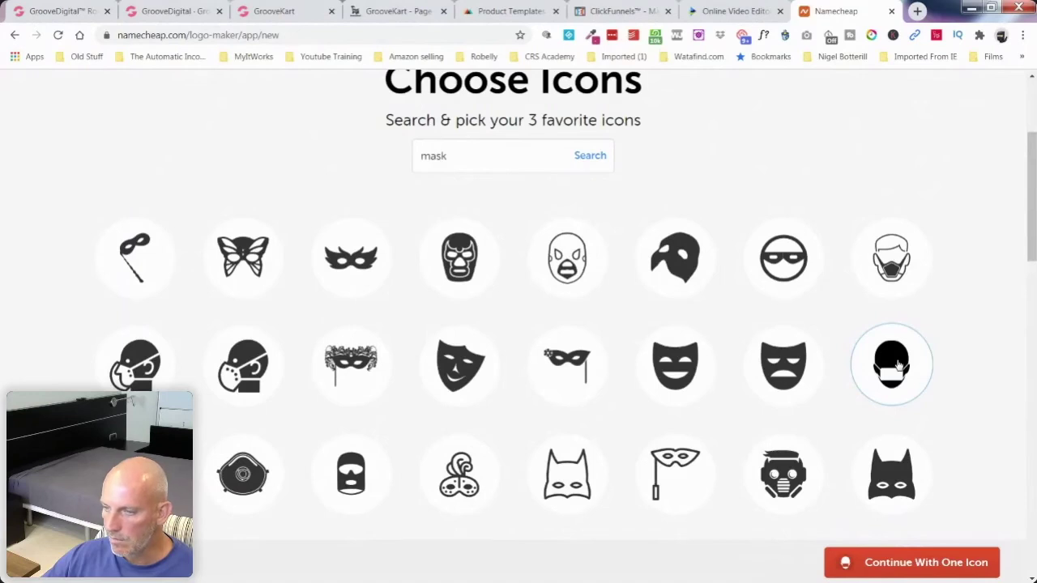
left_click(888, 266)
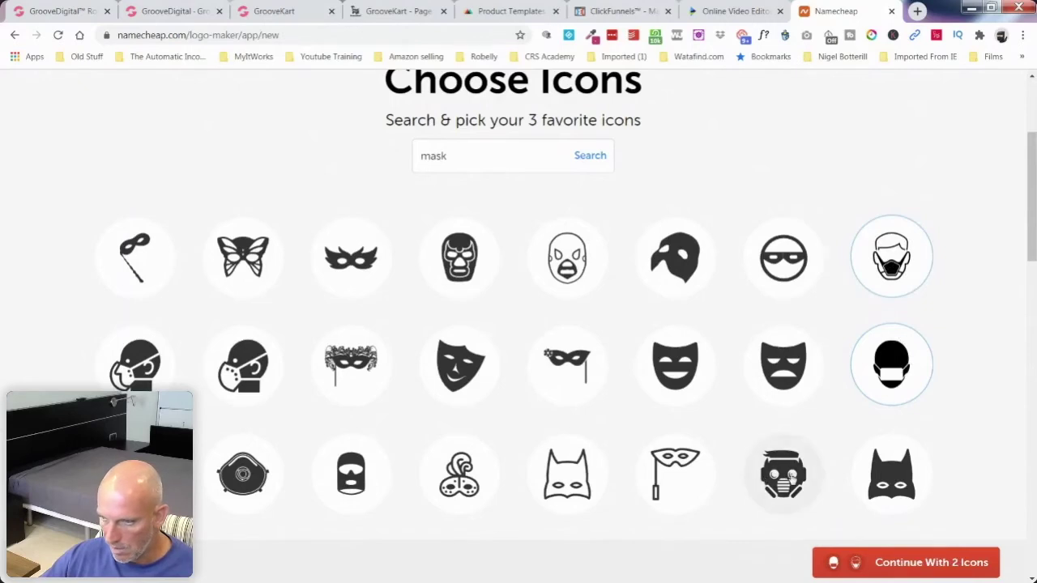
left_click(790, 478)
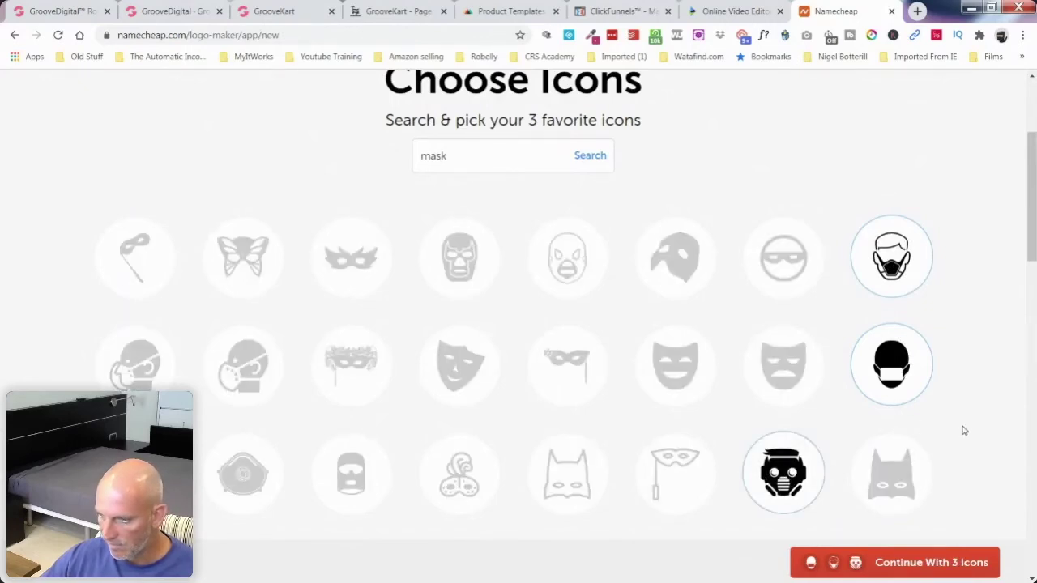
left_click(923, 567)
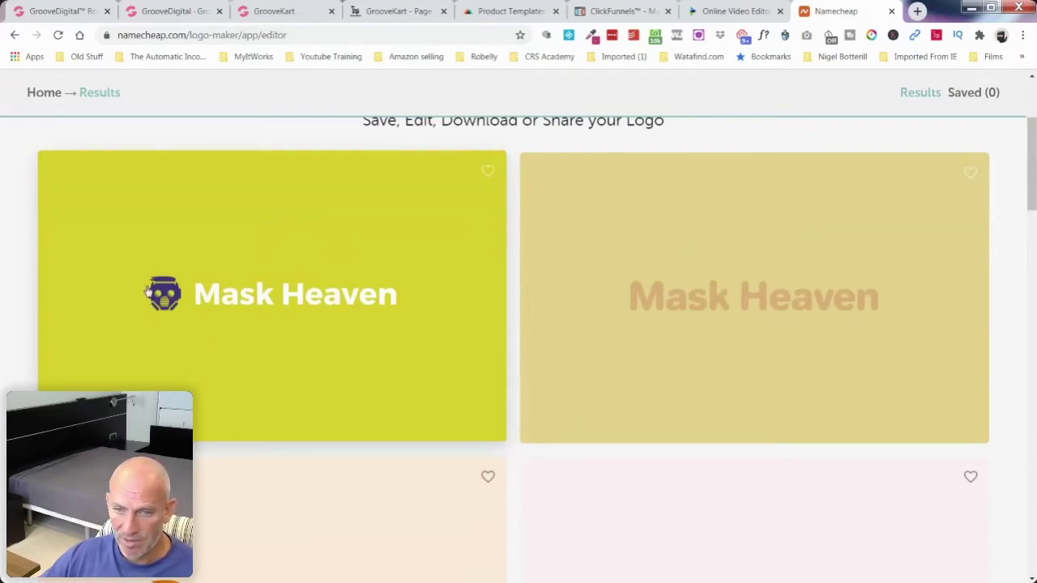
Step: Scroll through the Mask Heaven results and open the orange card with the white mask icon
scroll(516, 336, "down", 3)
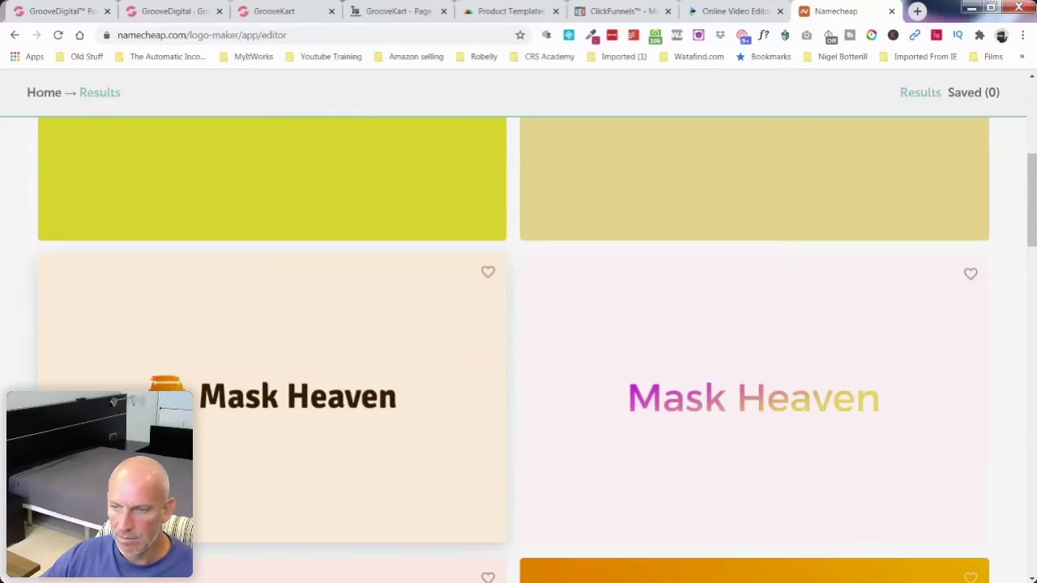
scroll(995, 388, "down", 3)
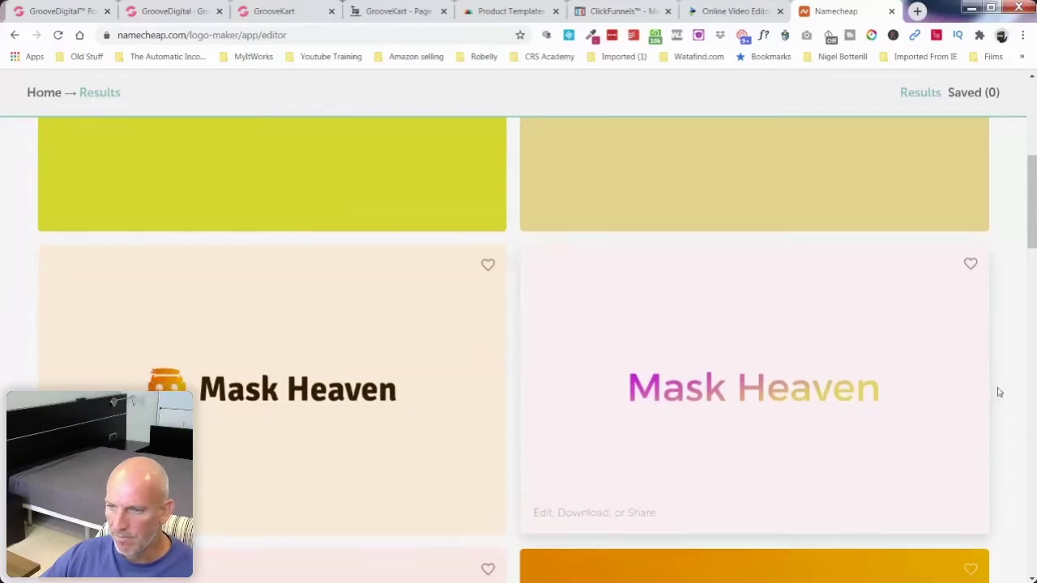
scroll(1007, 382, "down", 2)
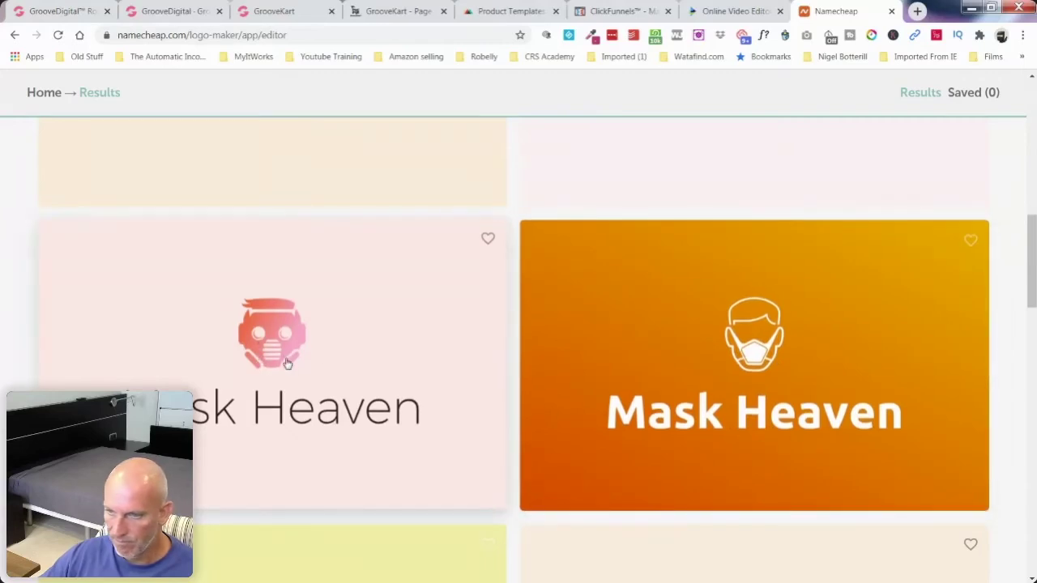
scroll(843, 380, "down", 5)
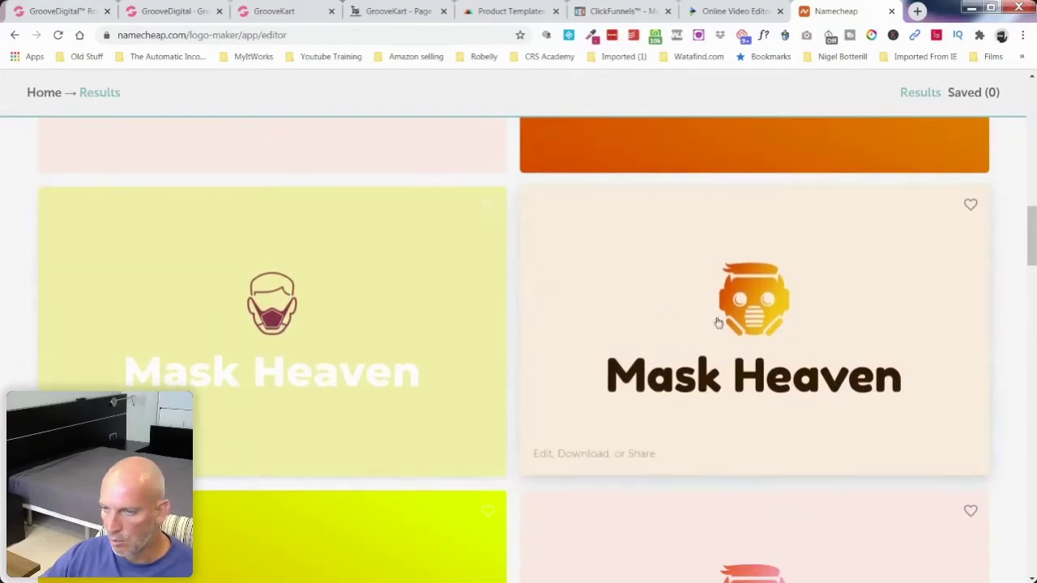
scroll(725, 323, "down", 3)
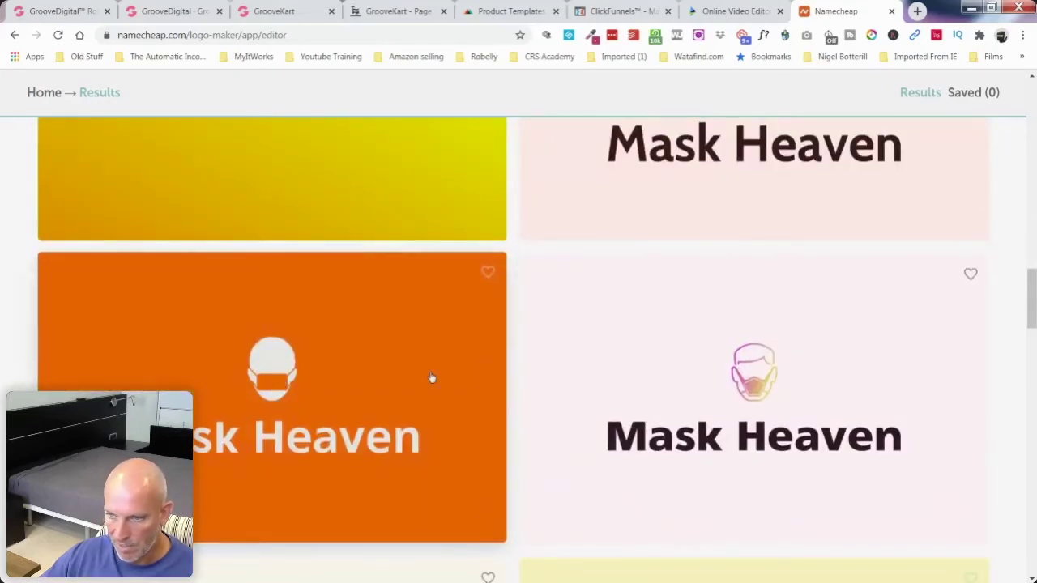
scroll(469, 378, "down", 4)
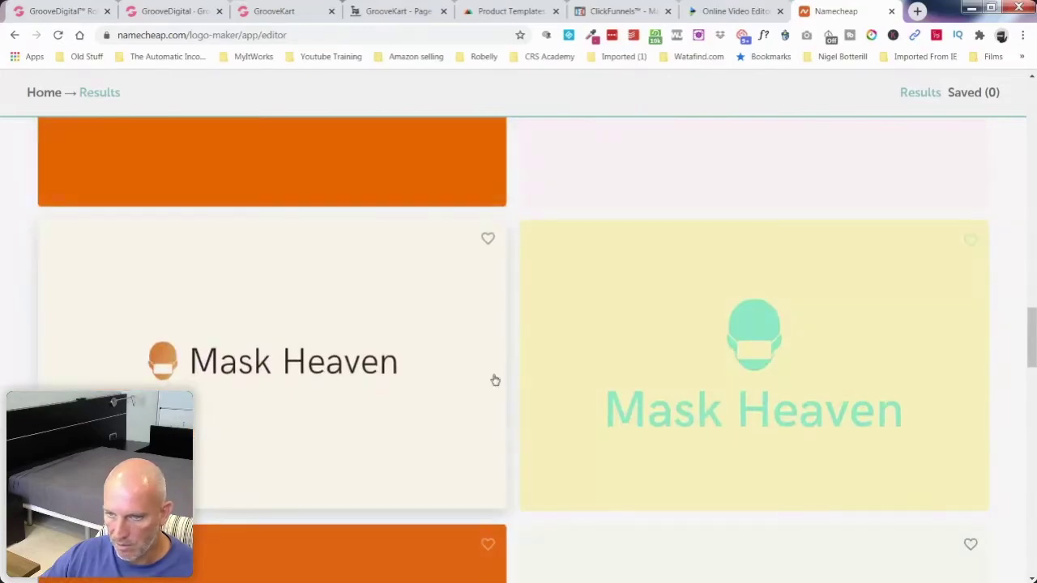
scroll(494, 380, "down", 3)
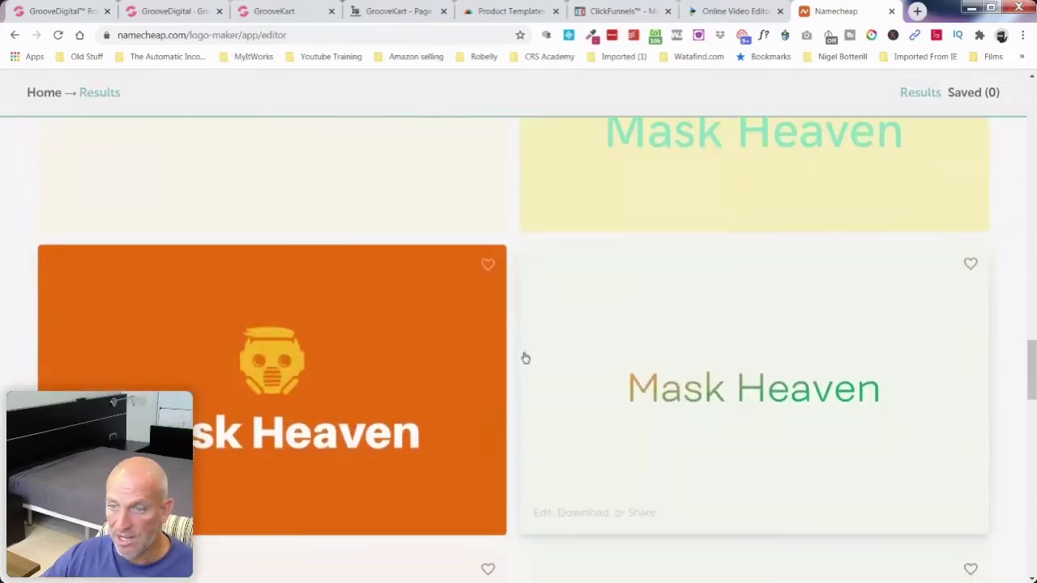
scroll(525, 357, "down", 7)
scroll(523, 362, "down", 12)
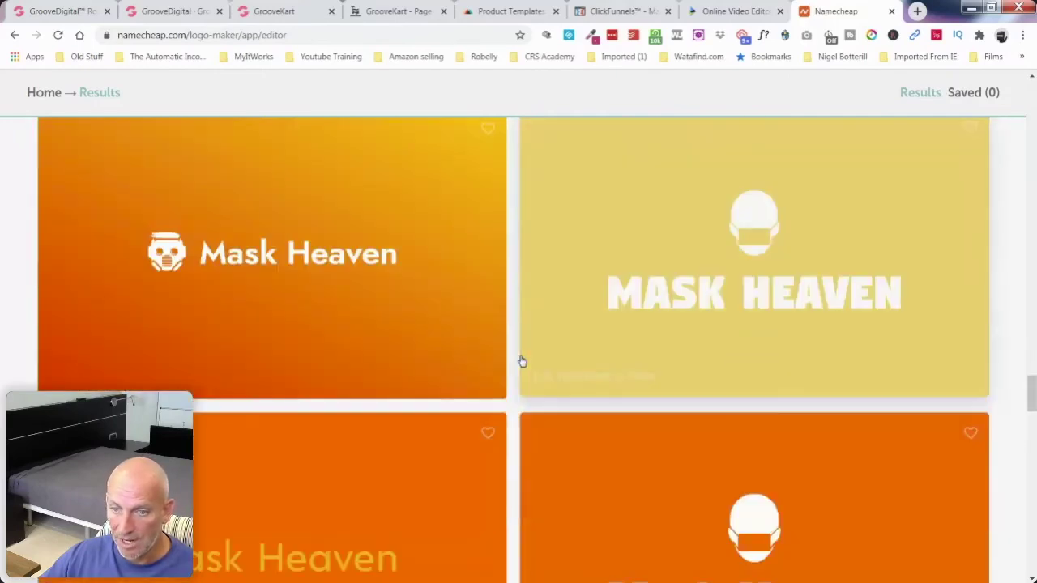
scroll(486, 362, "up", 2)
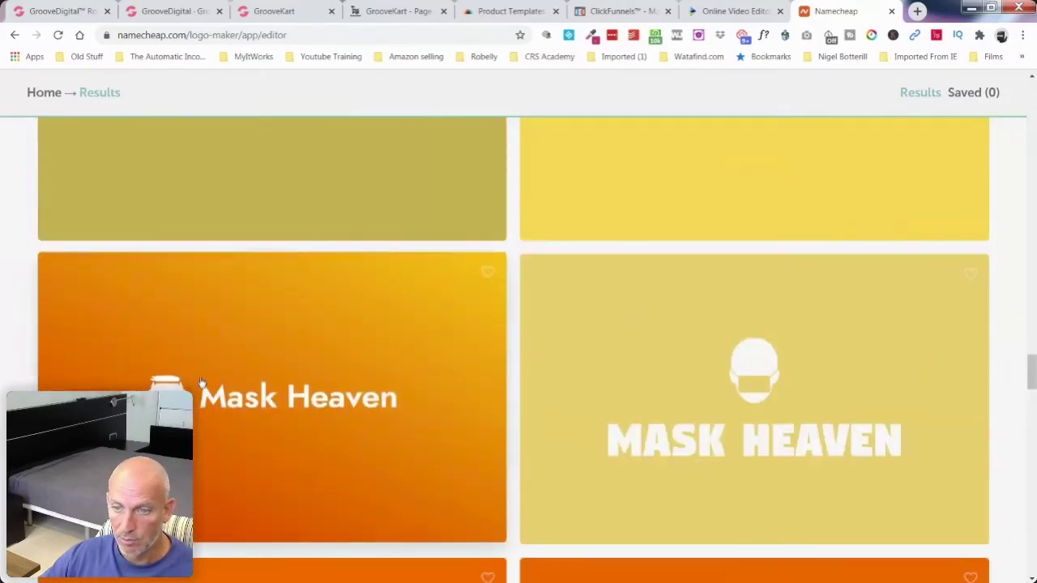
left_click(202, 382)
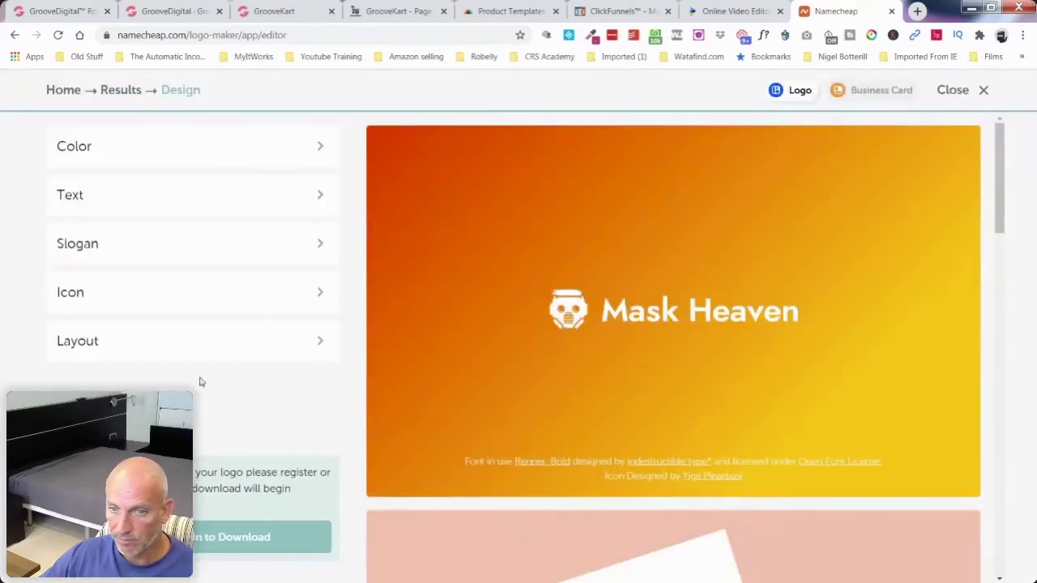
Step: Apply the first dark blue scheme from the Blue palette family, giving white lettering and icon
left_click(200, 145)
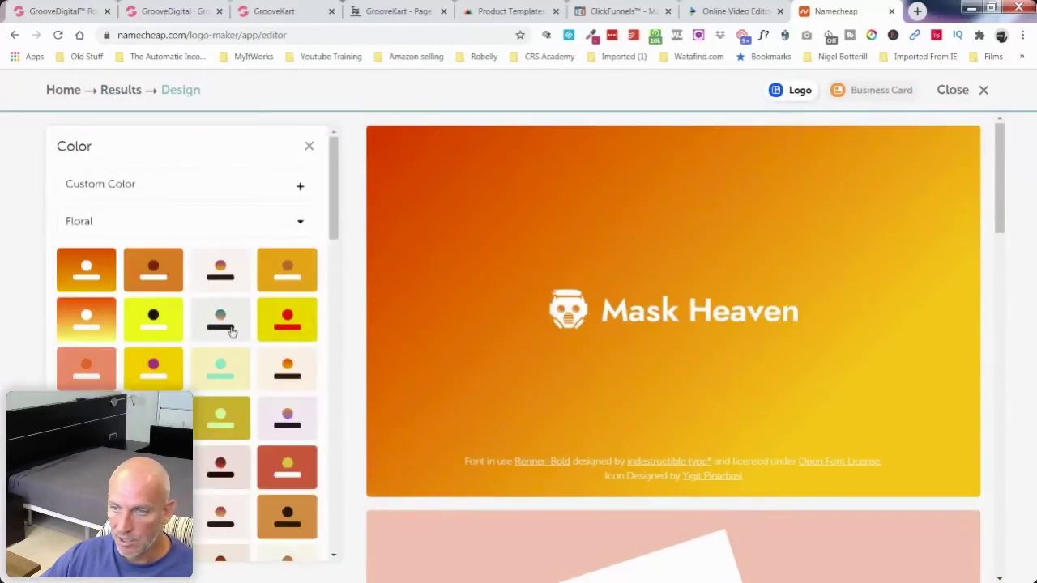
left_click(221, 320)
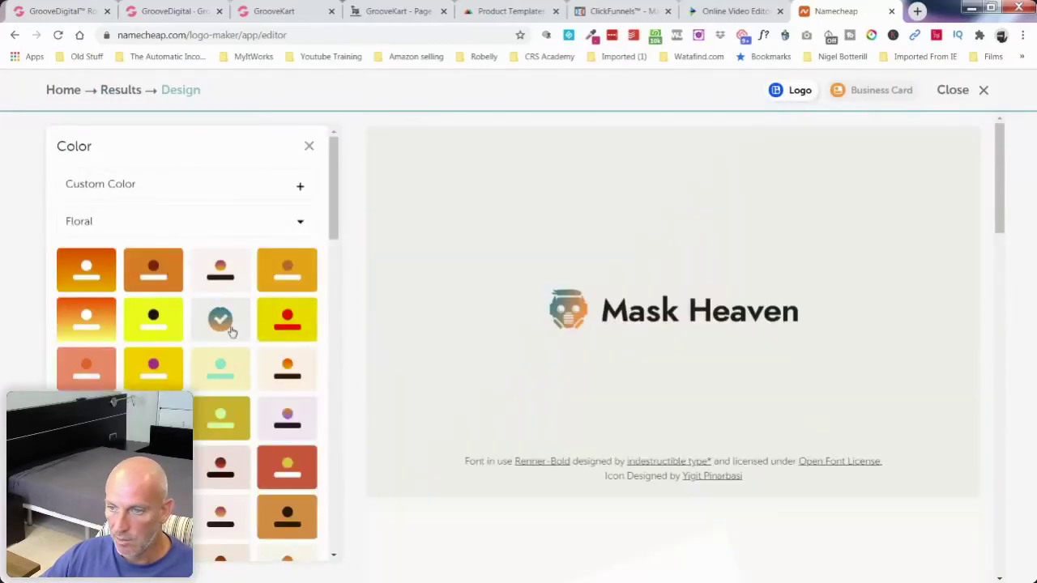
left_click(259, 228)
left_click(156, 245)
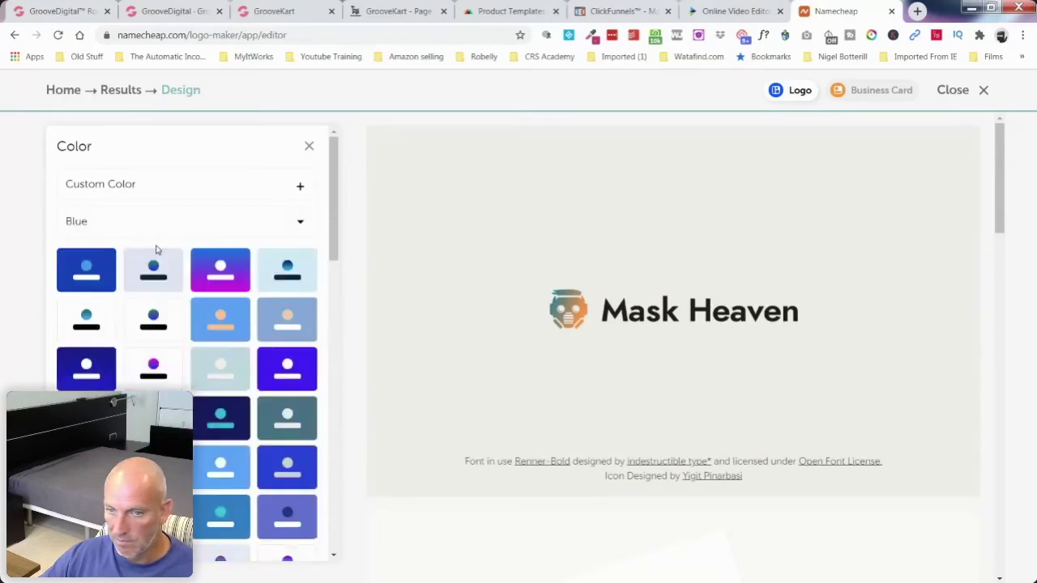
left_click(75, 275)
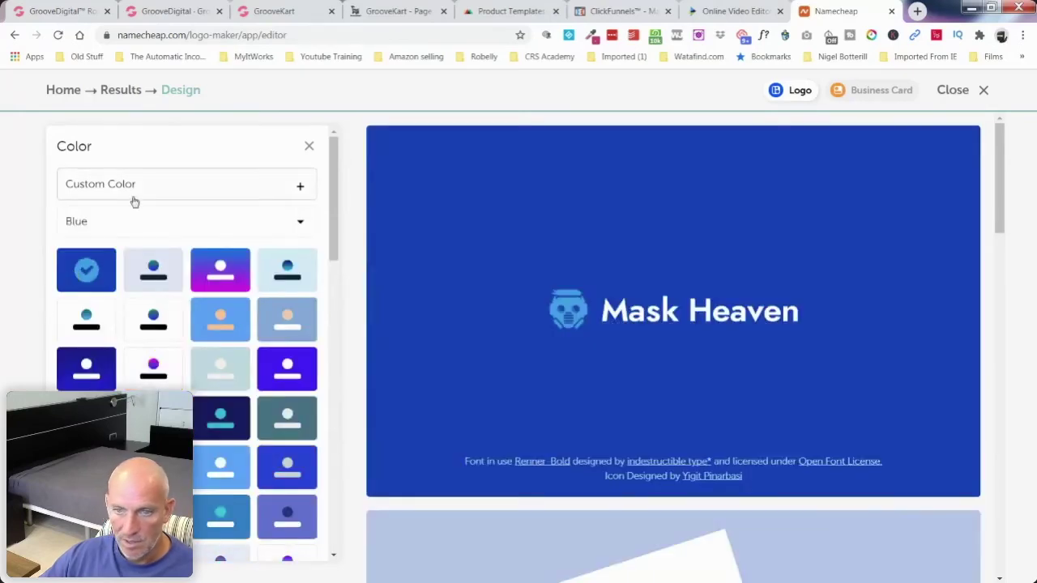
left_click(299, 225)
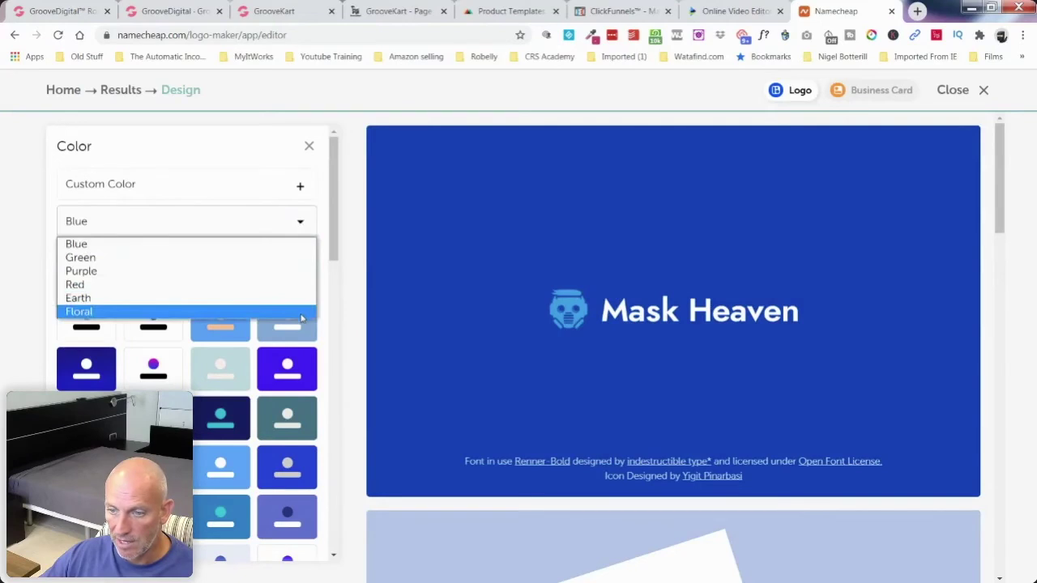
left_click(334, 256)
left_click_drag(334, 256, 343, 186)
left_click(301, 221)
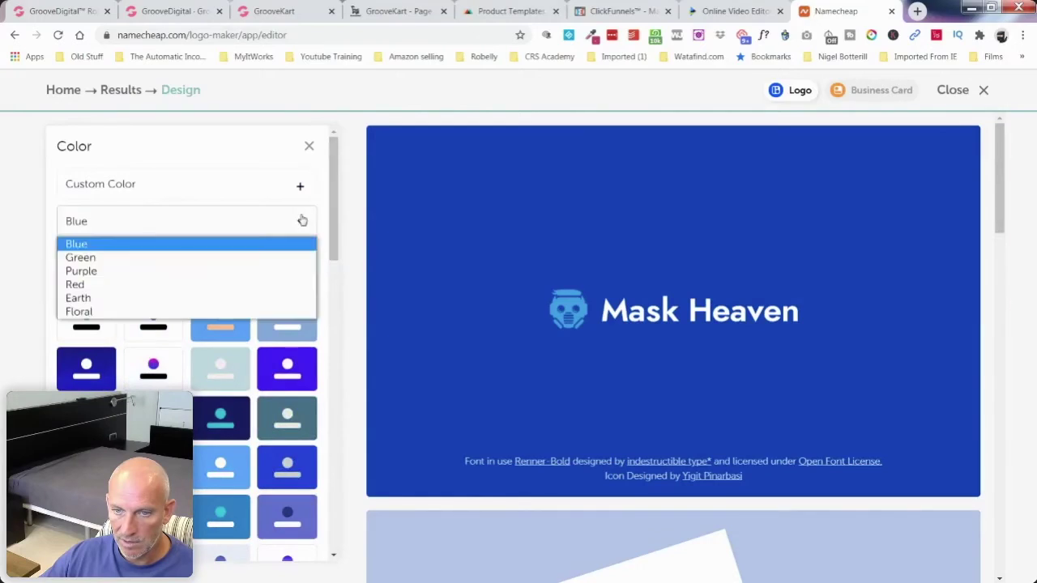
left_click(302, 221)
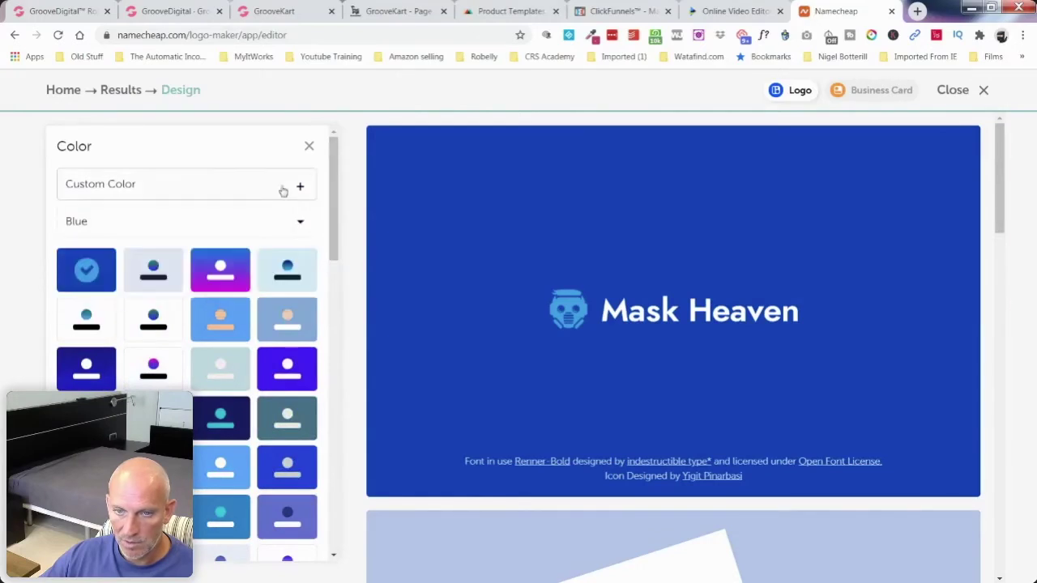
left_click(309, 145)
Step: Change the company name font to Renner-BlackItalic
left_click(156, 192)
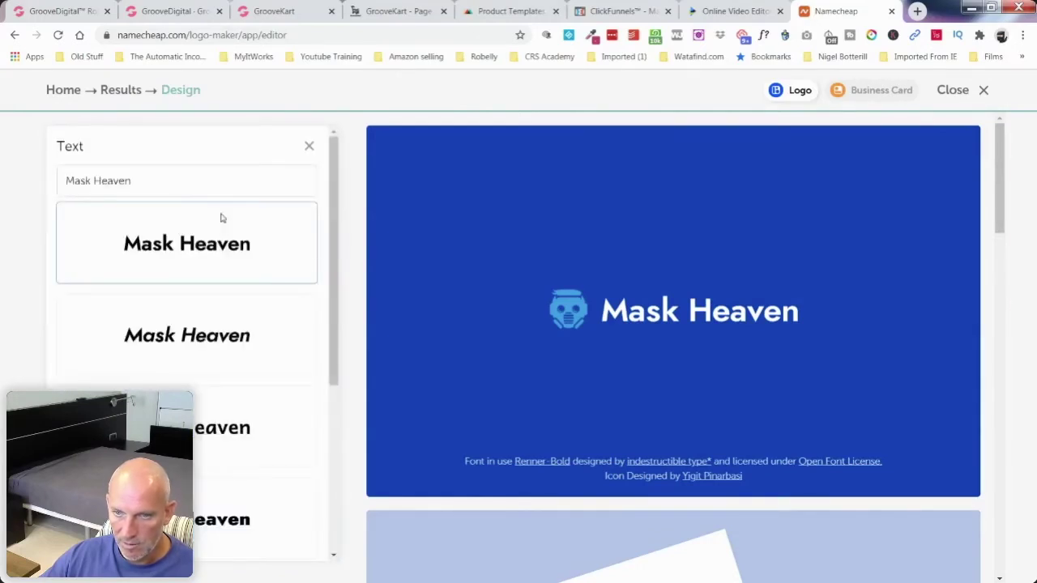
scroll(199, 365, "down", 3)
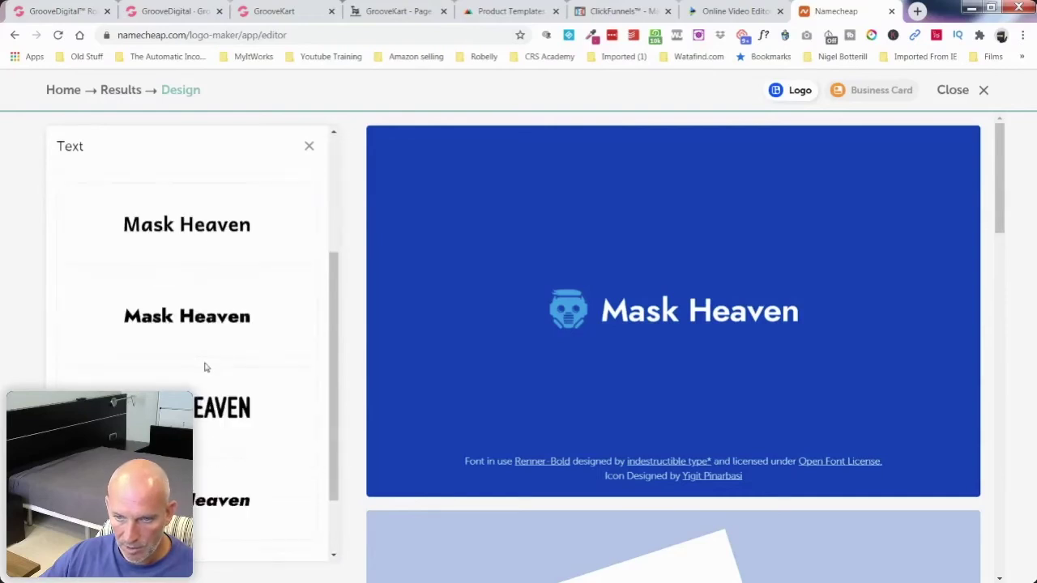
left_click(196, 411)
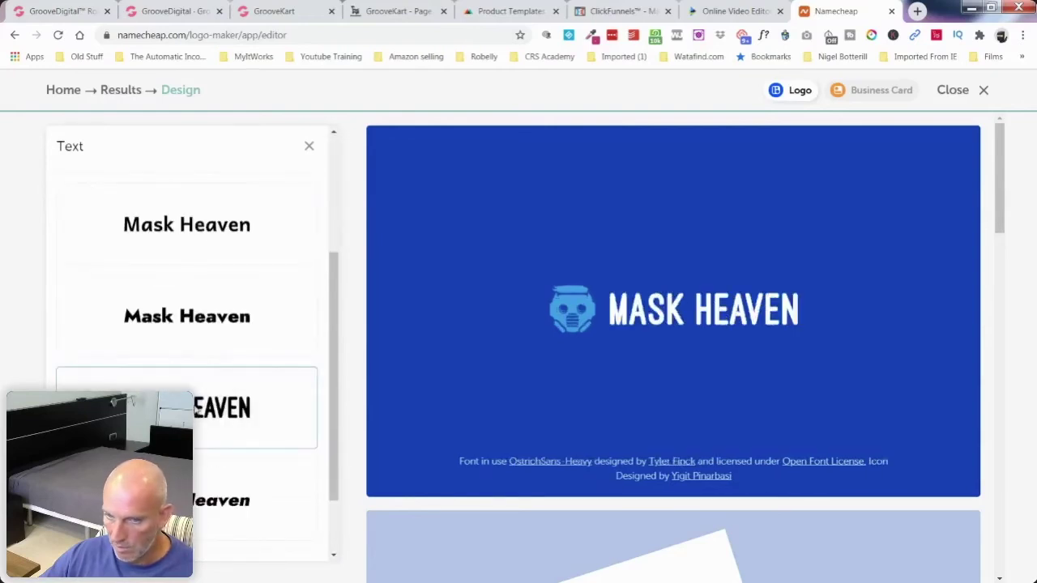
left_click(202, 496)
scroll(197, 368, "down", 1)
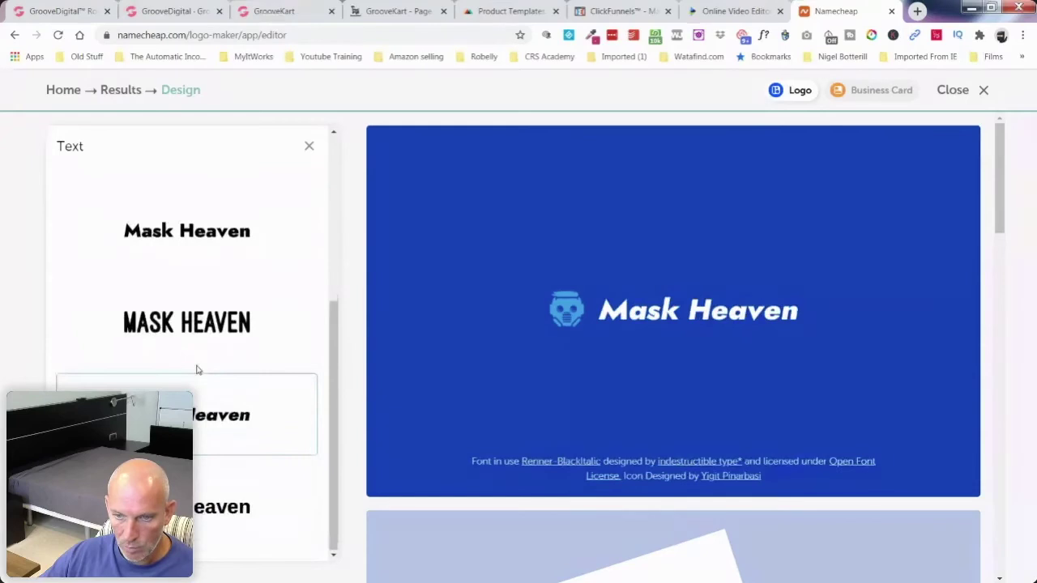
scroll(198, 373, "up", 5)
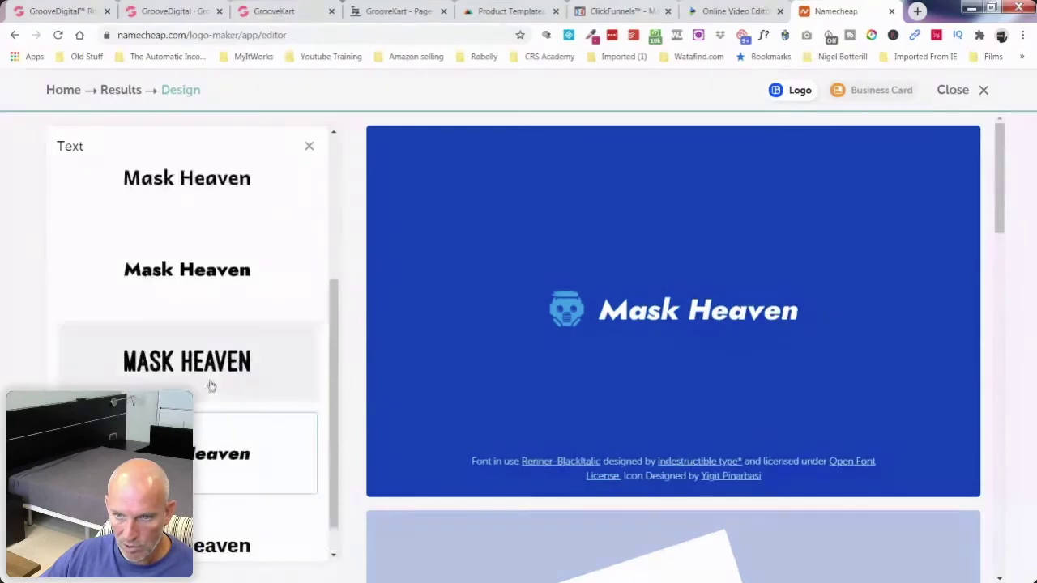
left_click(308, 150)
Step: Check the Slogan and Icon options, then choose the stacked icon-above-name layout
left_click(150, 260)
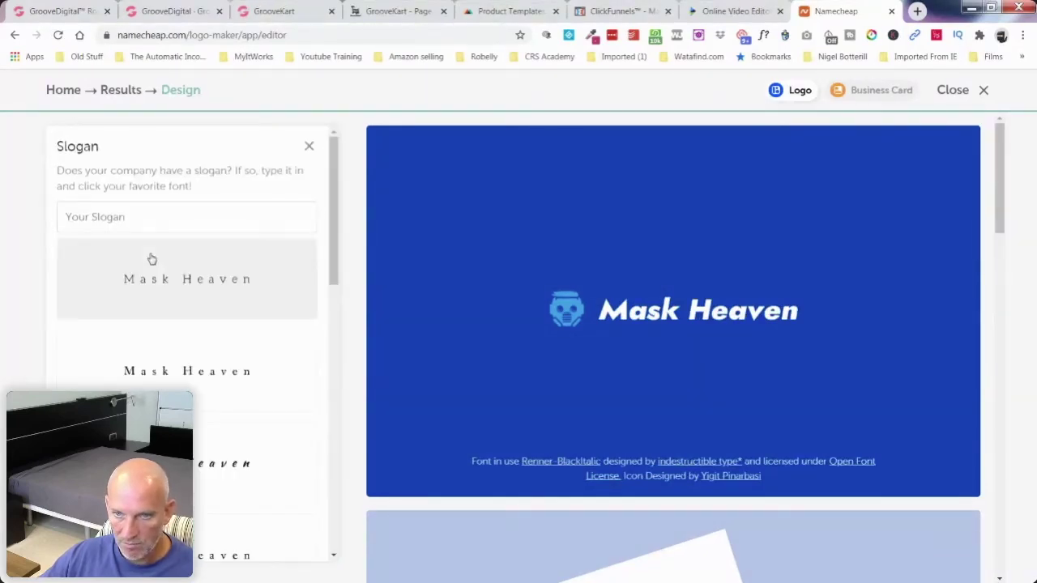
left_click(310, 146)
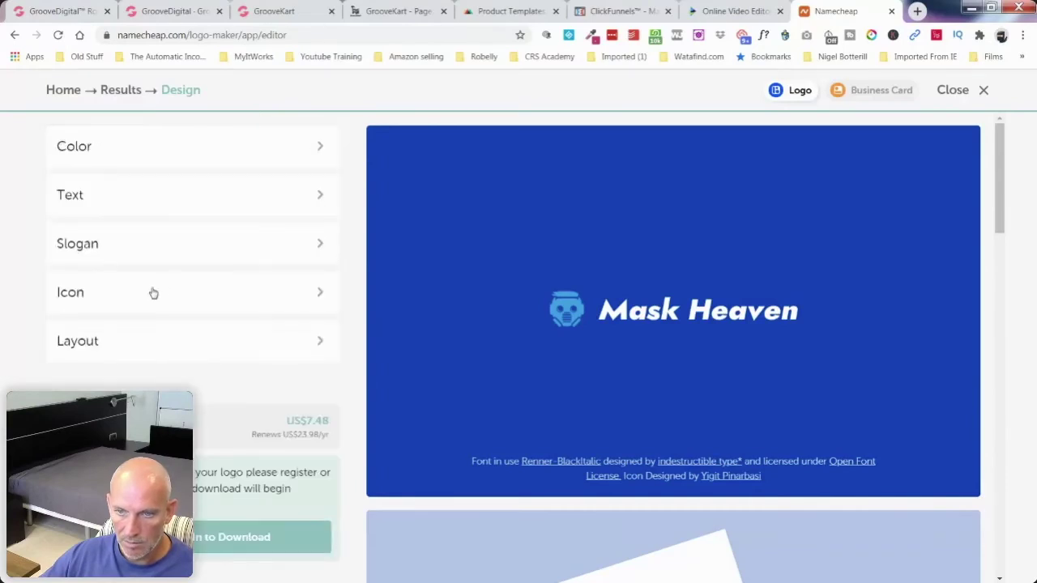
left_click(153, 293)
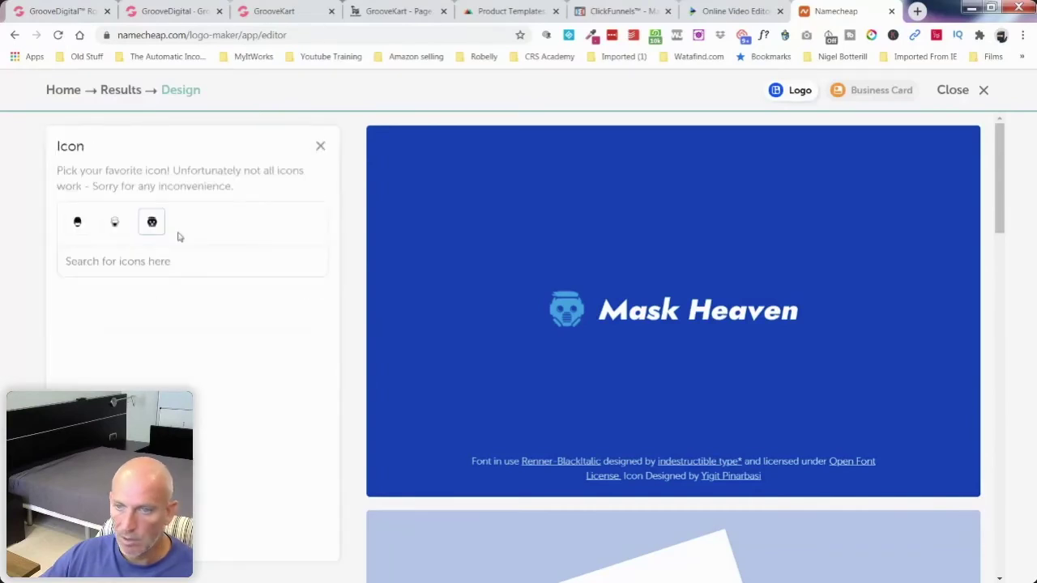
left_click(321, 146)
left_click(179, 344)
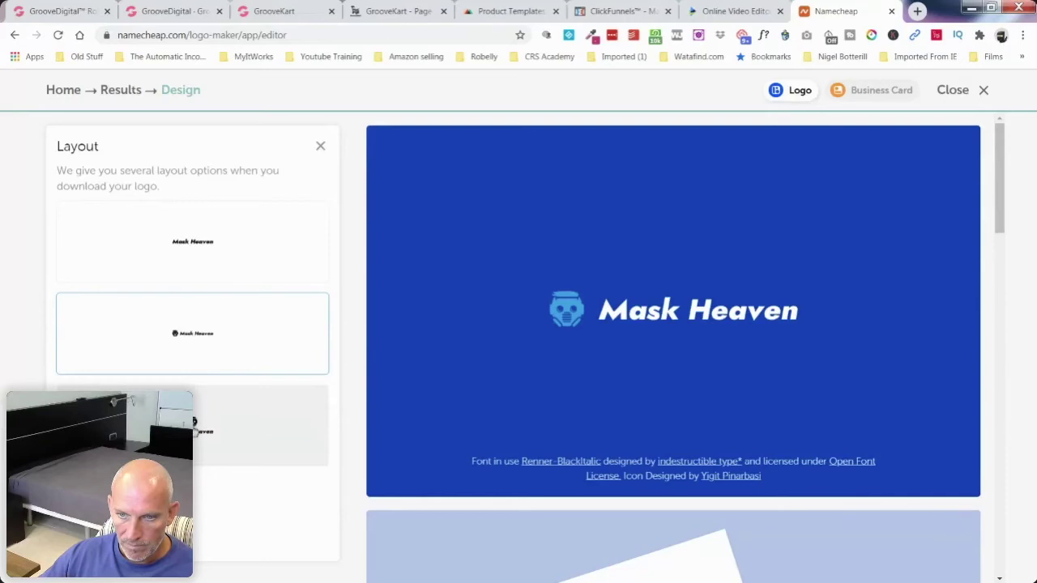
scroll(198, 413, "down", 2)
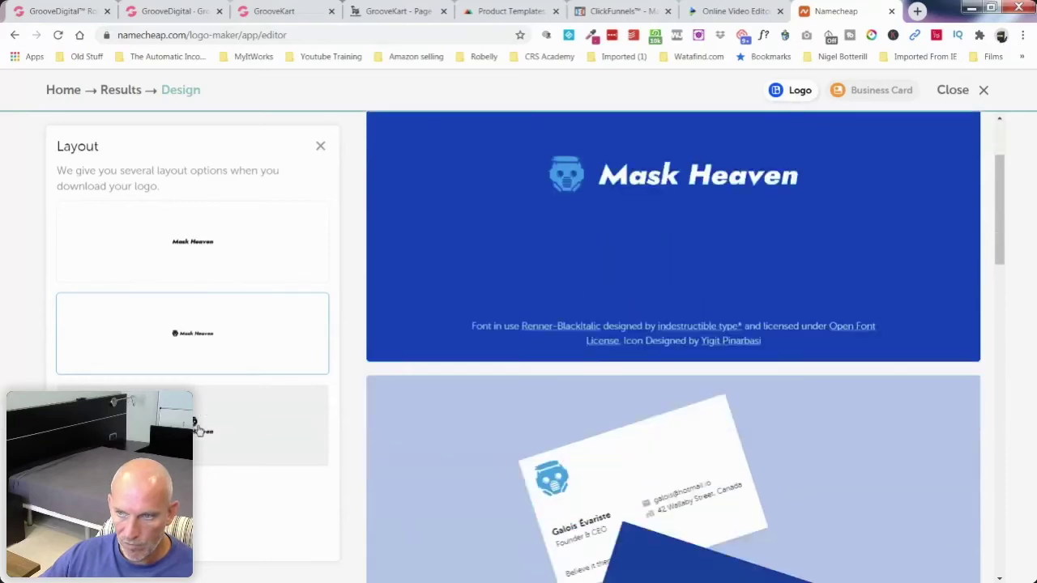
left_click(197, 427)
scroll(243, 422, "up", 2)
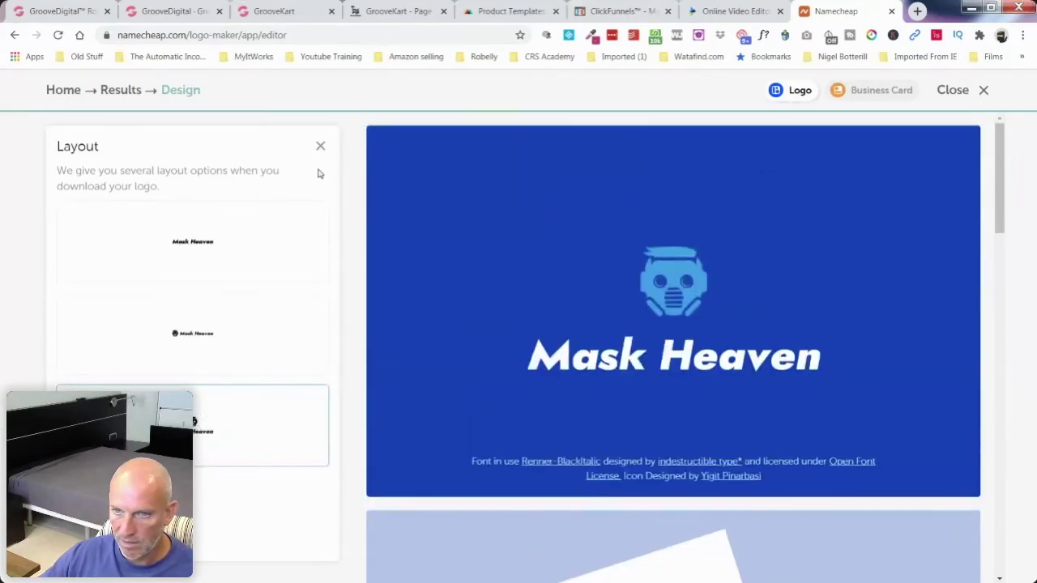
left_click(320, 146)
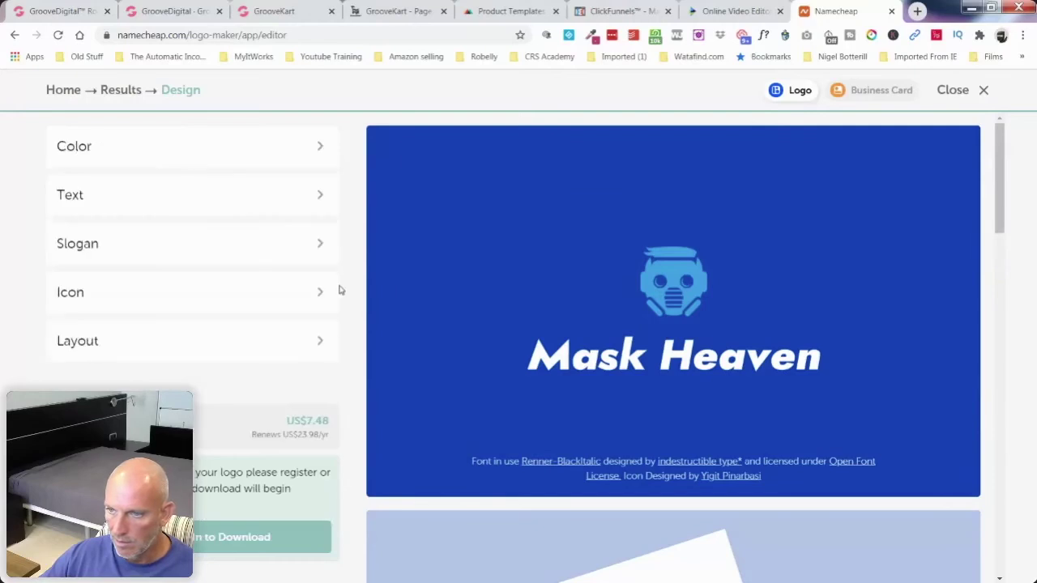
Step: Switch to the white background with black text scheme and upright Renner-Black lettering
left_click(190, 156)
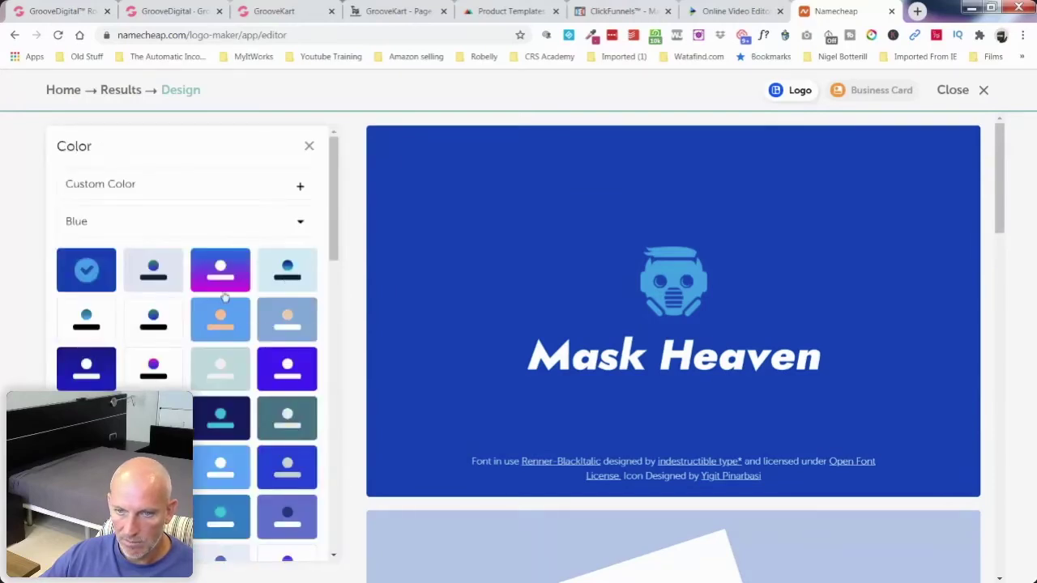
left_click(134, 318)
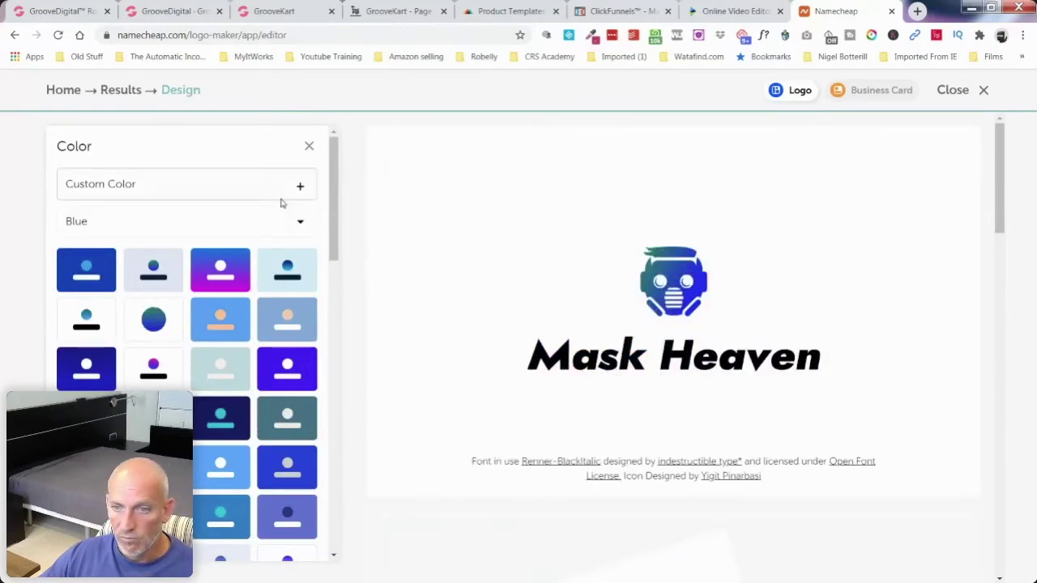
left_click(297, 219)
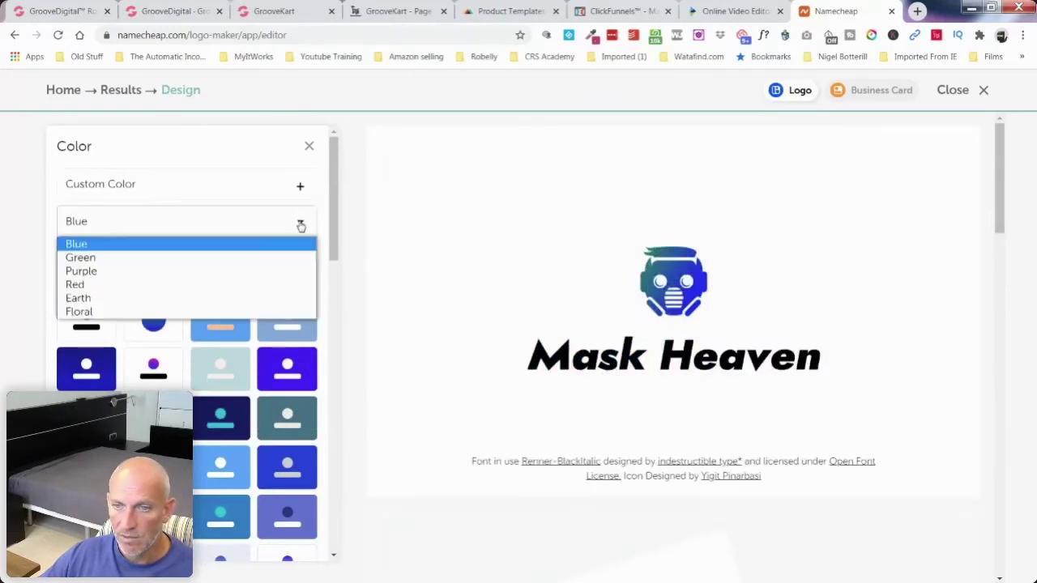
left_click(307, 152)
left_click(306, 155)
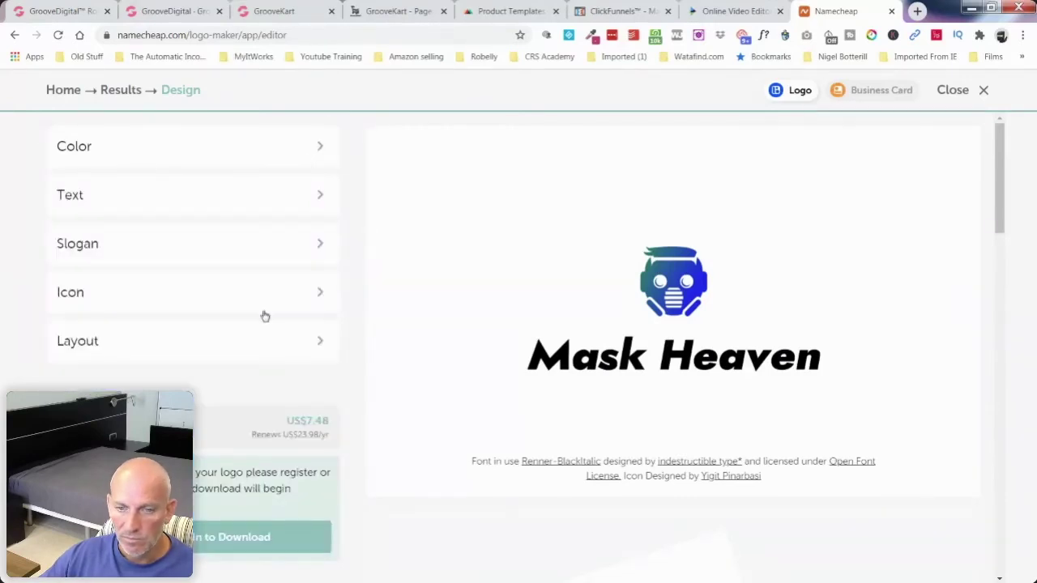
left_click(160, 201)
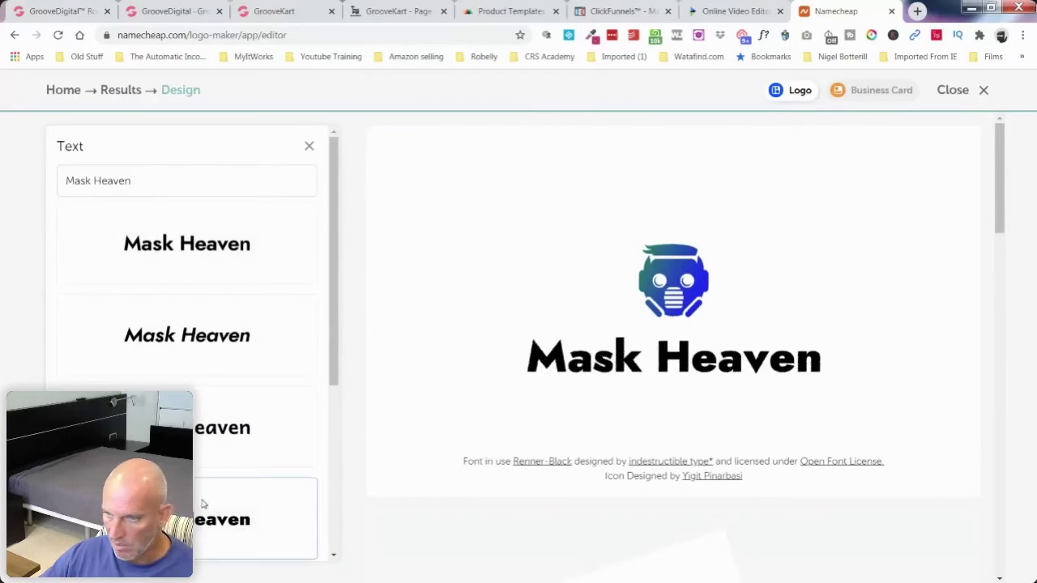
left_click(309, 146)
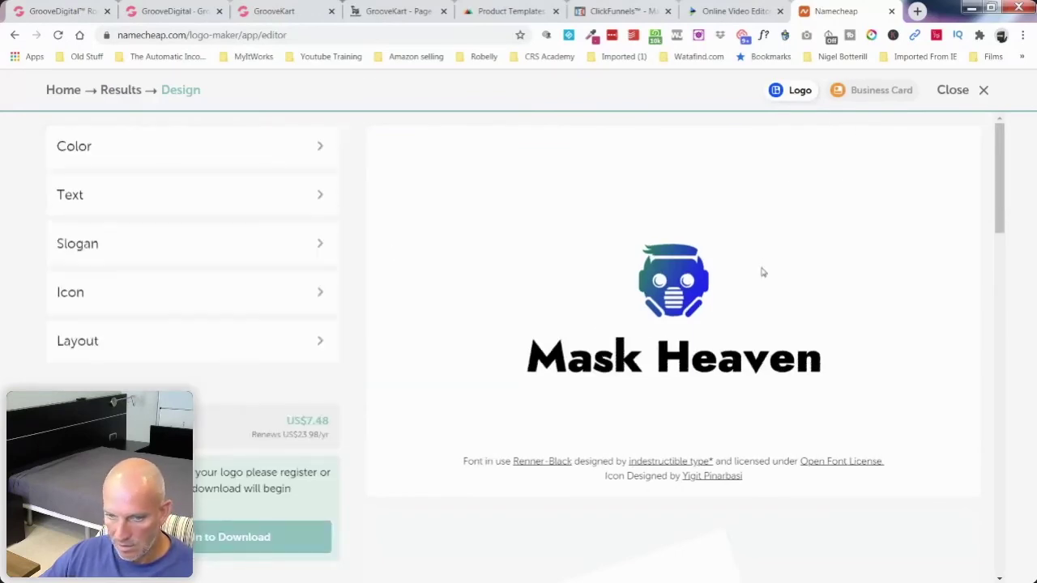
Step: Review the logo mockups and proceed to Login to Download
scroll(762, 279, "down", 3)
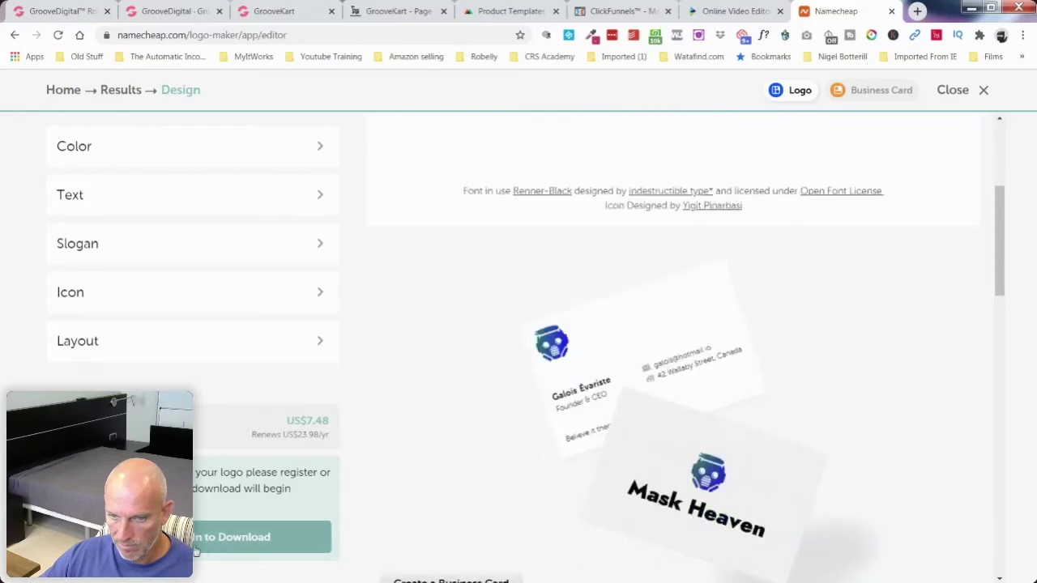
scroll(434, 444, "down", 1)
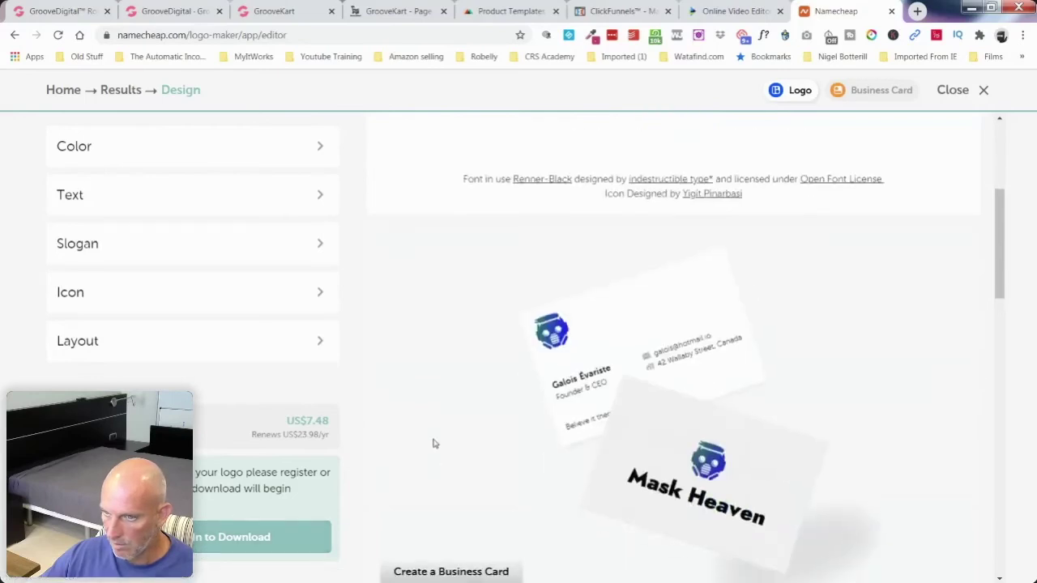
scroll(433, 443, "down", 4)
scroll(433, 443, "down", 10)
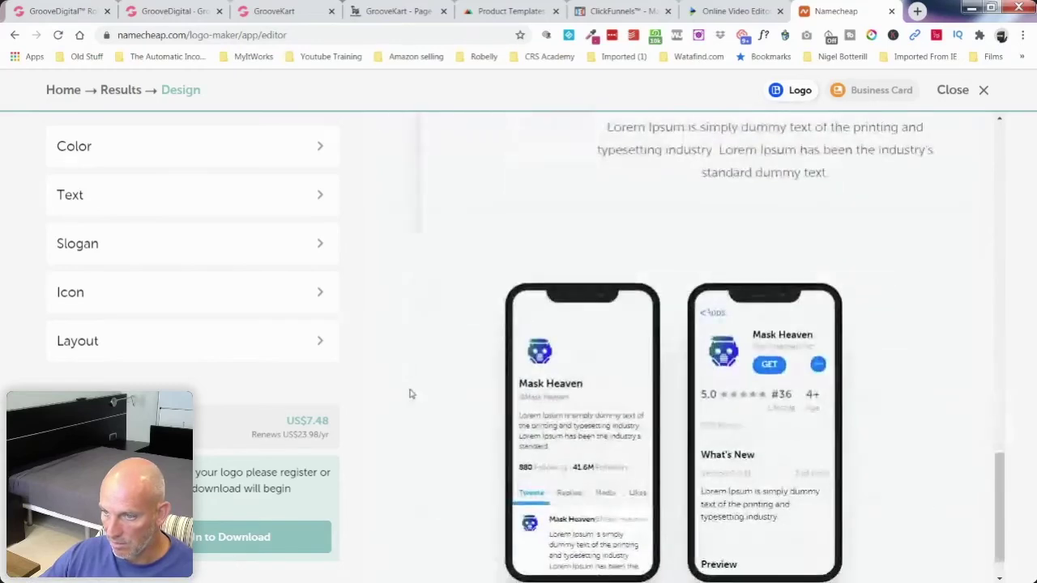
scroll(411, 394, "up", 15)
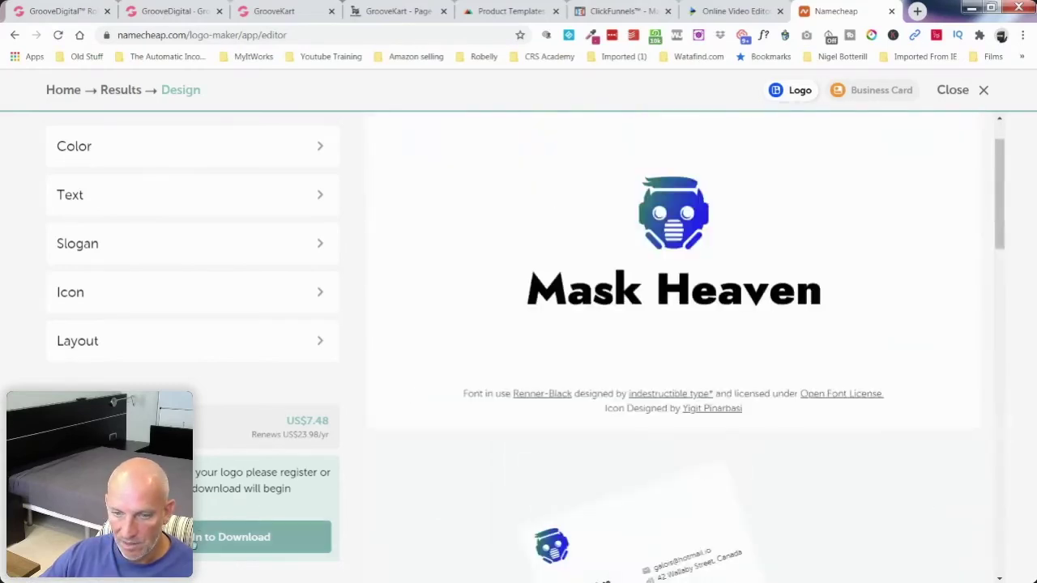
left_click(259, 537)
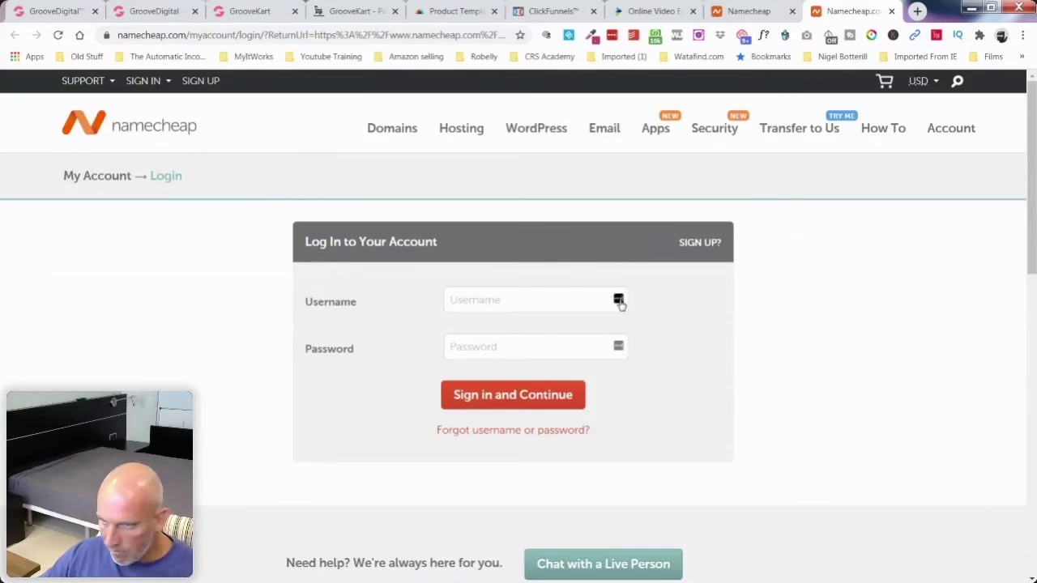
Step: Abandon the Namecheap login form and return to the logo editor tab
left_click(618, 302)
left_click(619, 302)
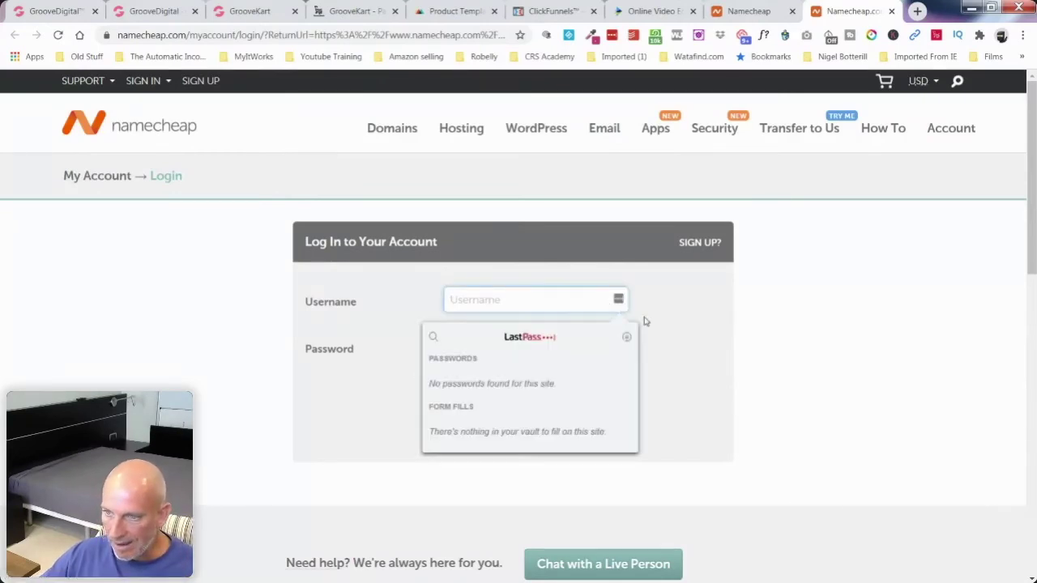
left_click(674, 325)
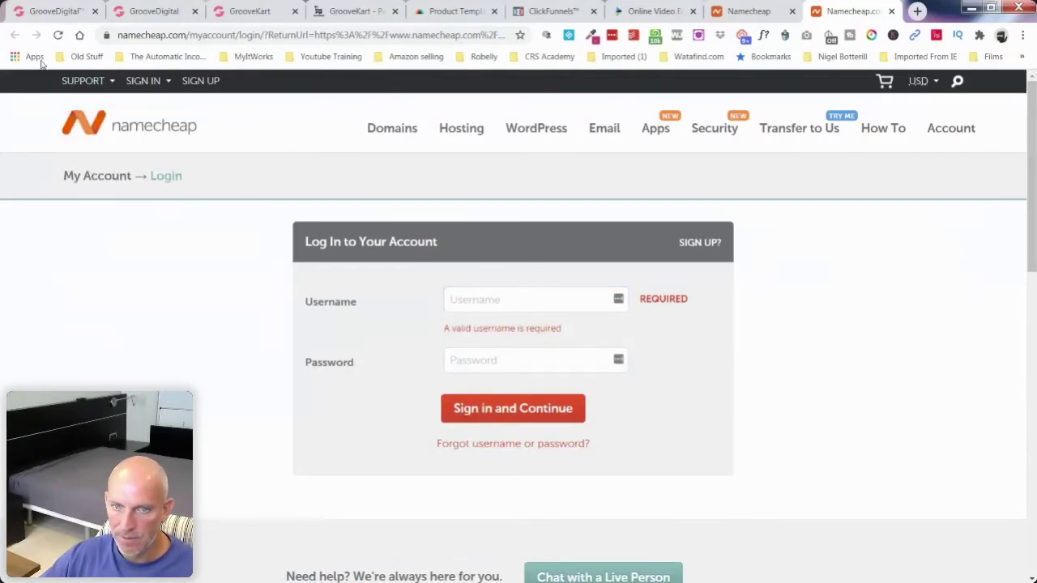
left_click(745, 11)
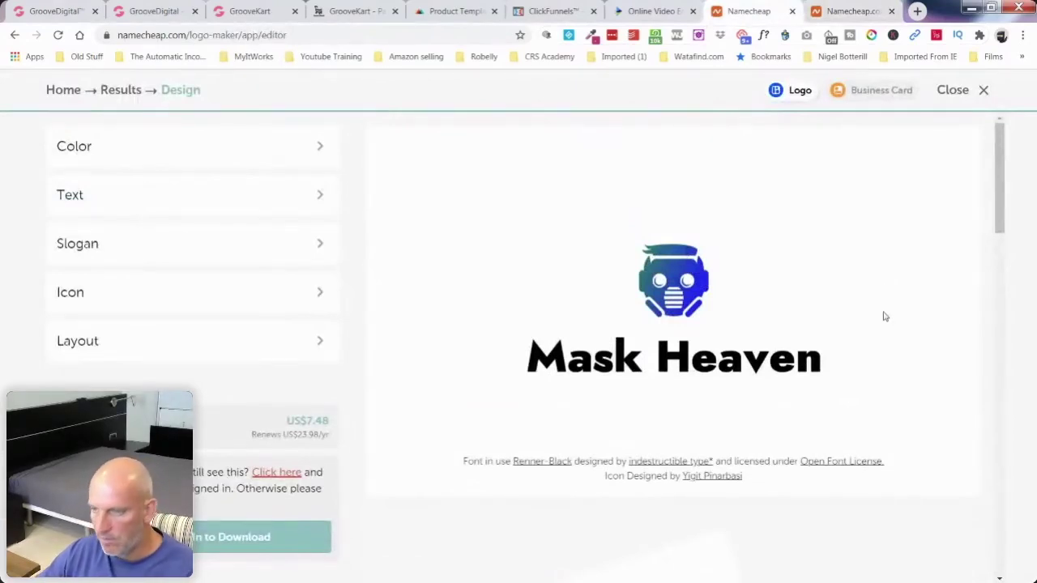
Step: Snagit-capture the region around the Mask Heaven logo, then switch to the GrooveKart tab
key("Print")
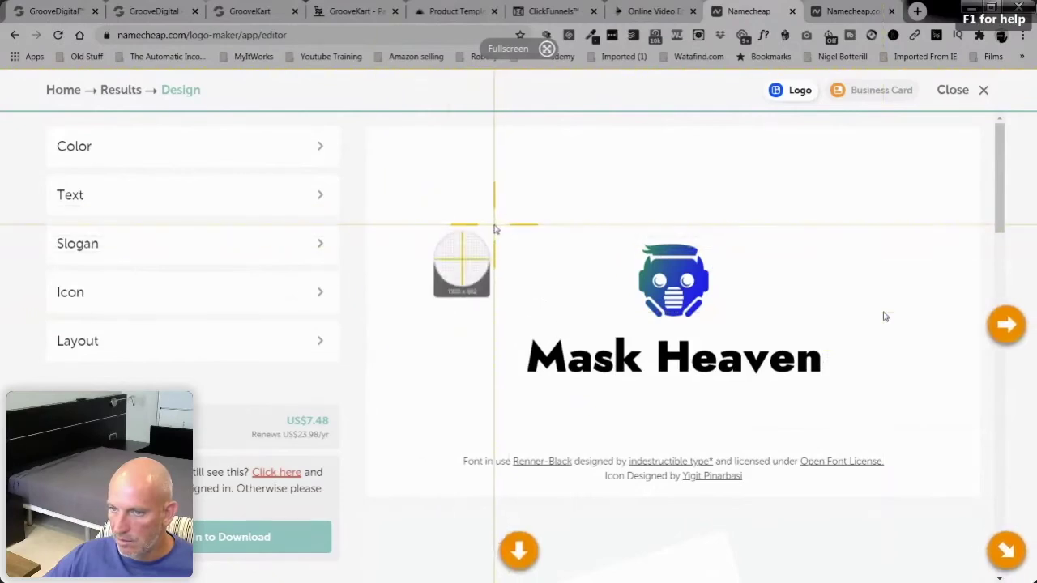
left_click_drag(494, 225, 851, 393)
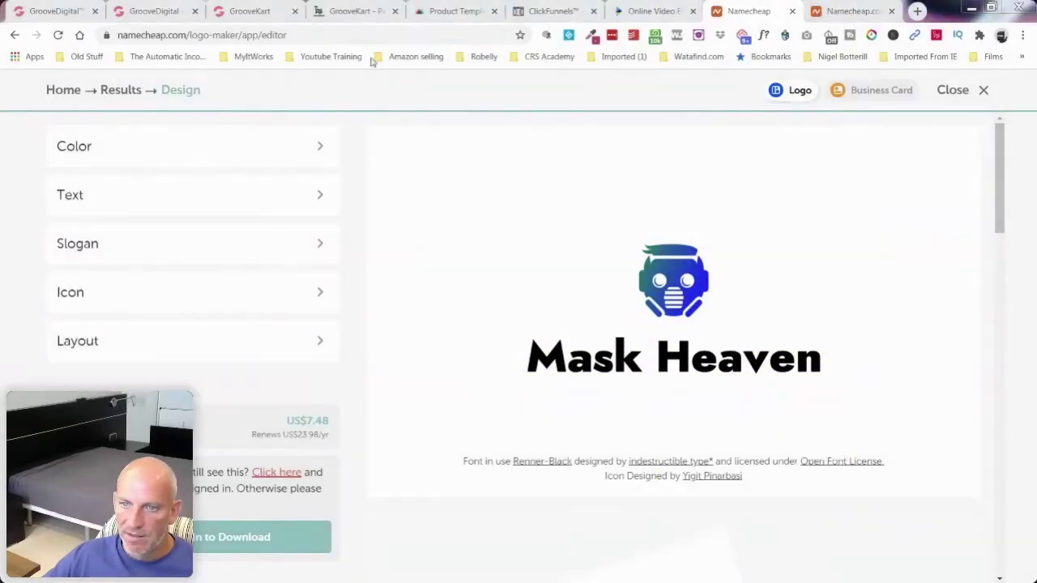
left_click(250, 10)
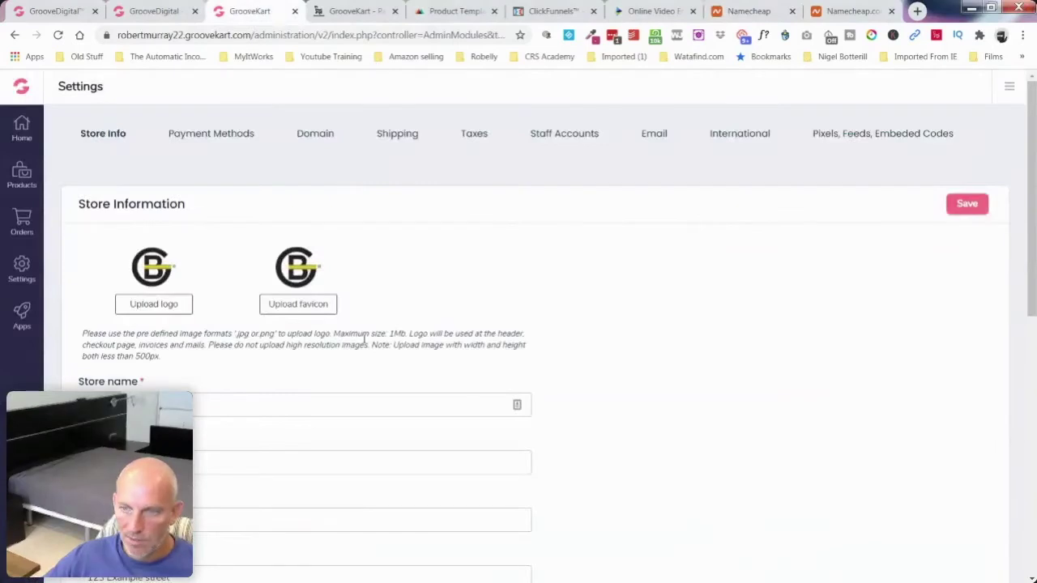
Step: Cancel the store logo file picker and show the 662 x 305px captured logo in Snagit Editor
left_click(152, 305)
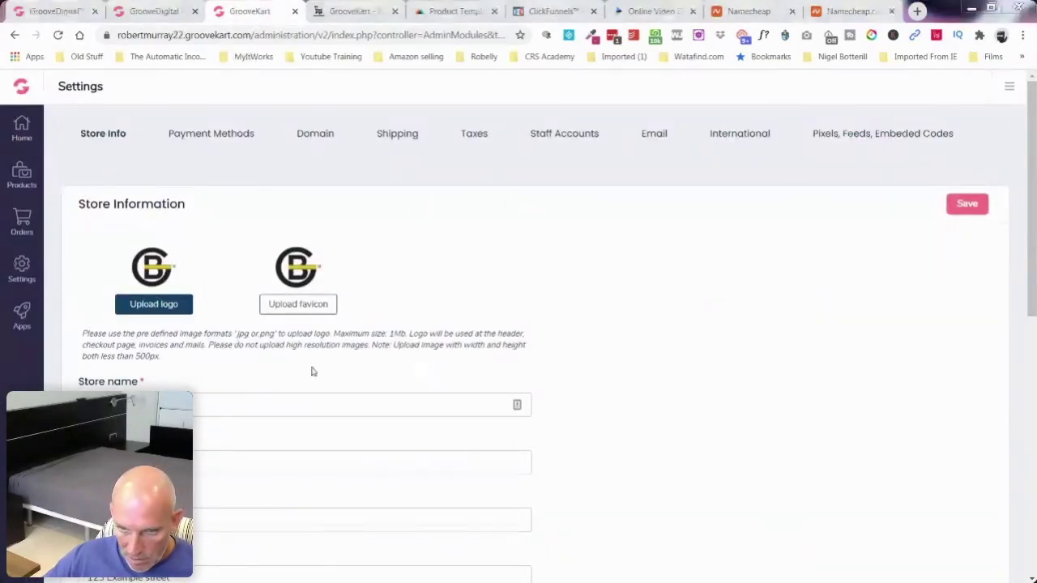
left_click(484, 375)
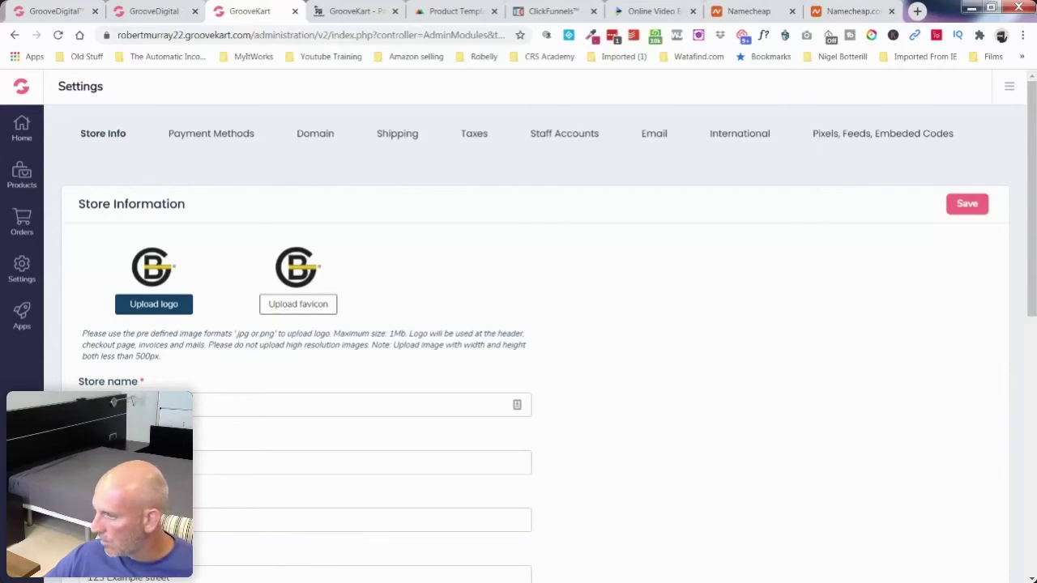
key("alt+Tab")
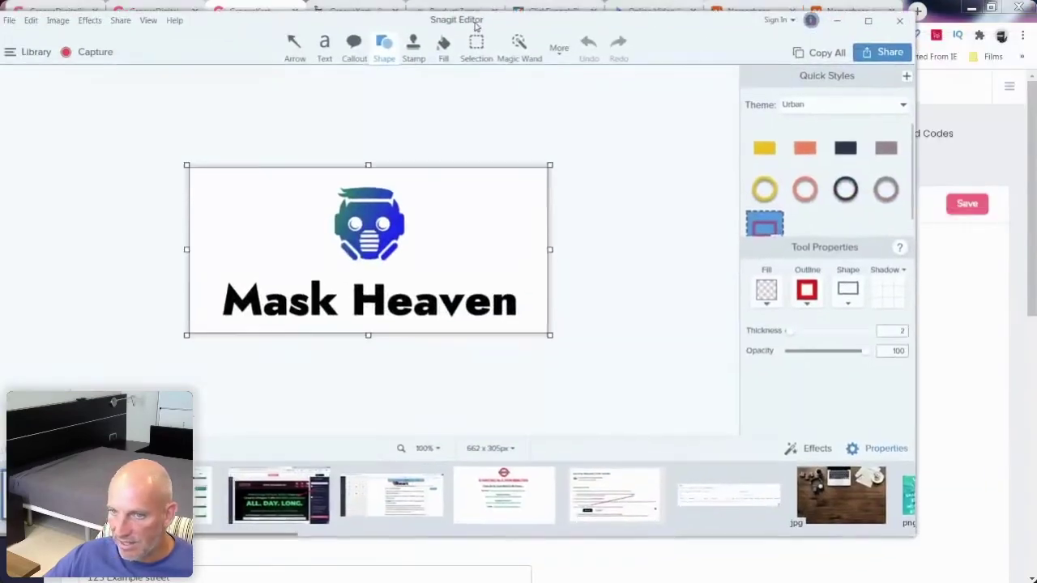
Step: Resize the Mask Heaven logo image to 482 px wide (482 × 305 px)
left_click(490, 448)
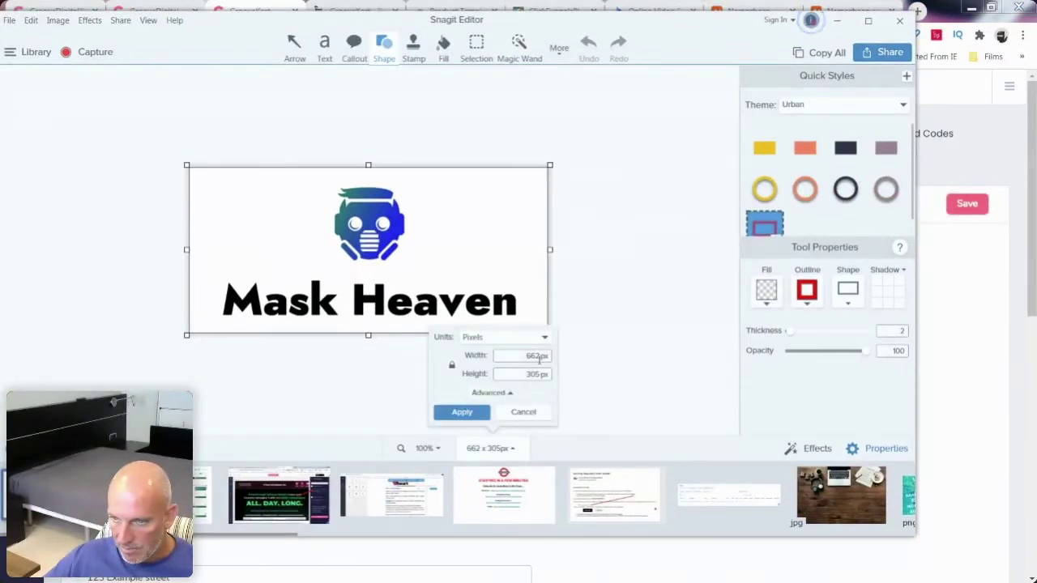
left_click(528, 357)
type("42")
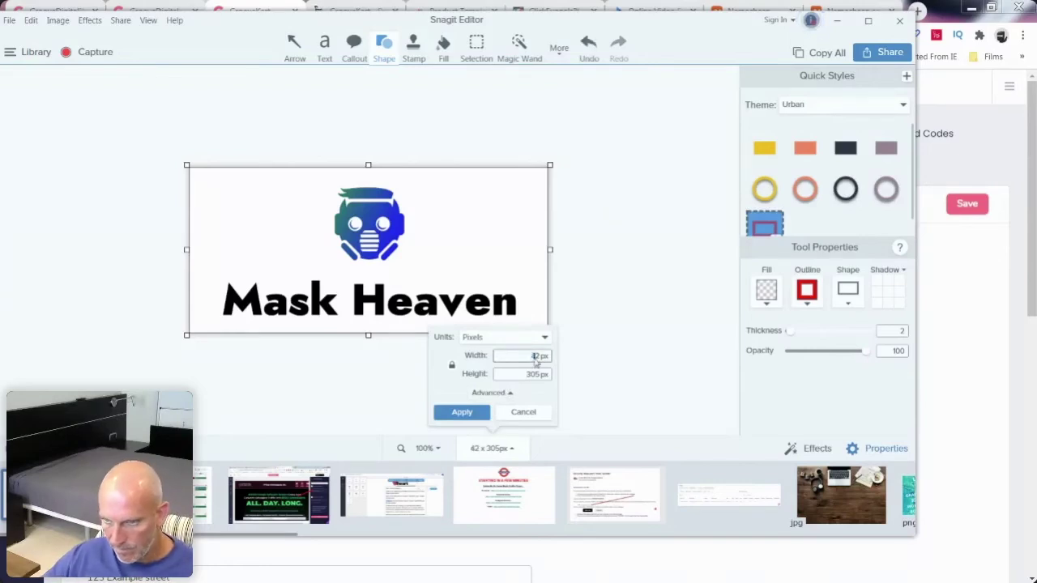
left_click(535, 356)
type("8")
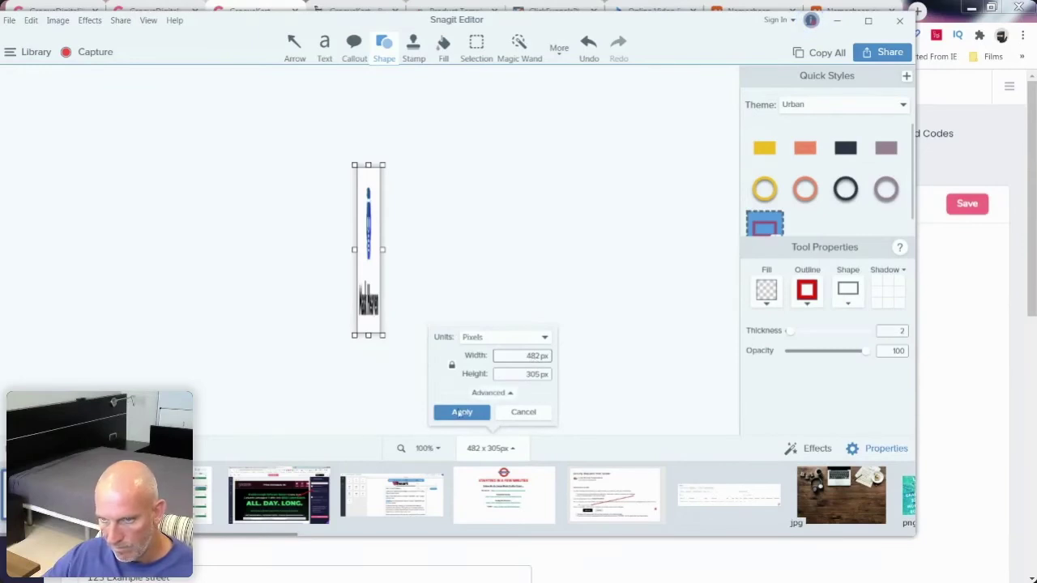
left_click(462, 412)
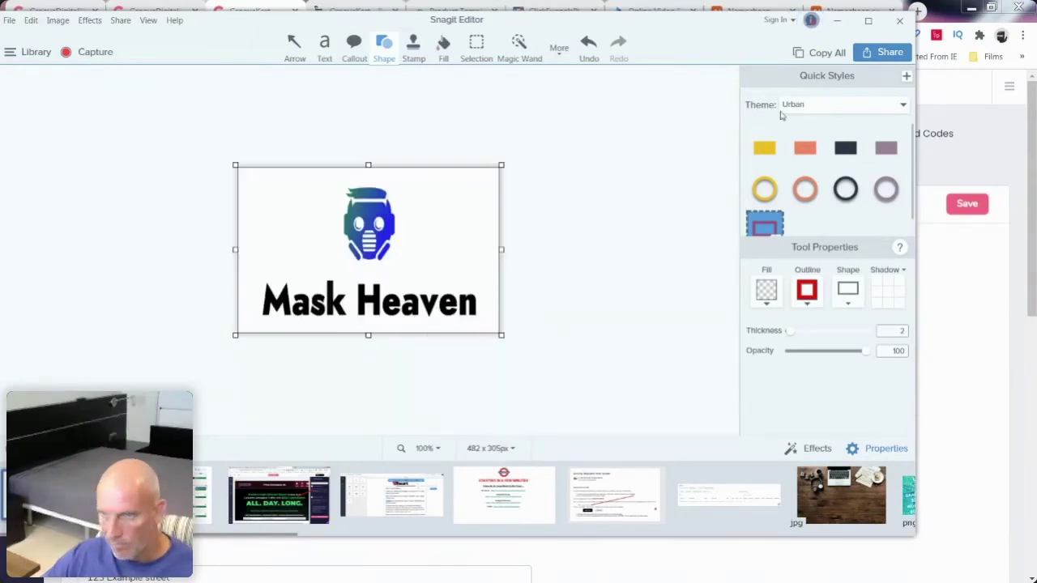
Step: Save the resized logo as a PNG file in the Dropbox Masks folder
left_click(883, 52)
left_click(740, 107)
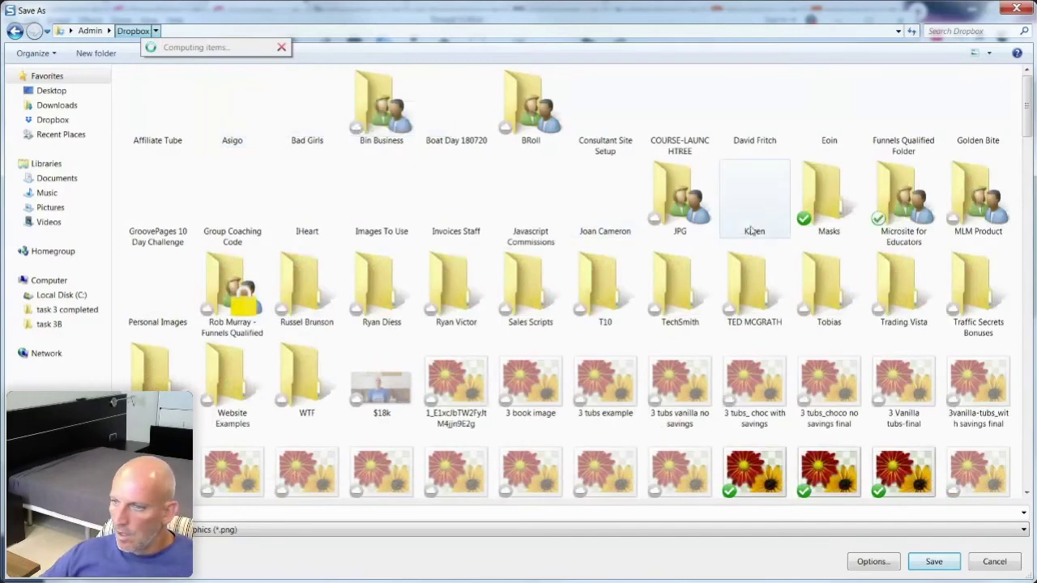
double_click(818, 205)
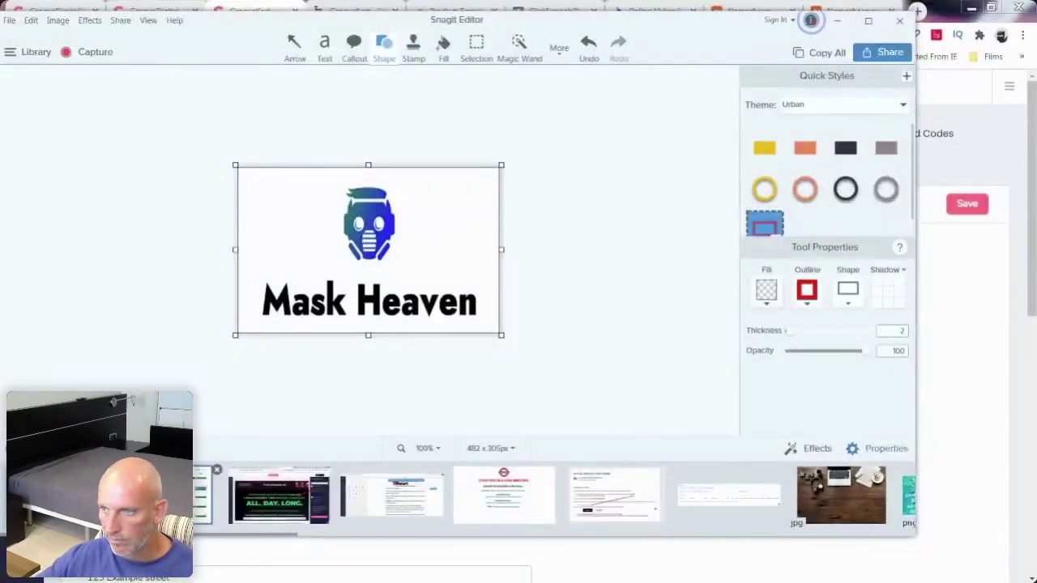
left_click(836, 19)
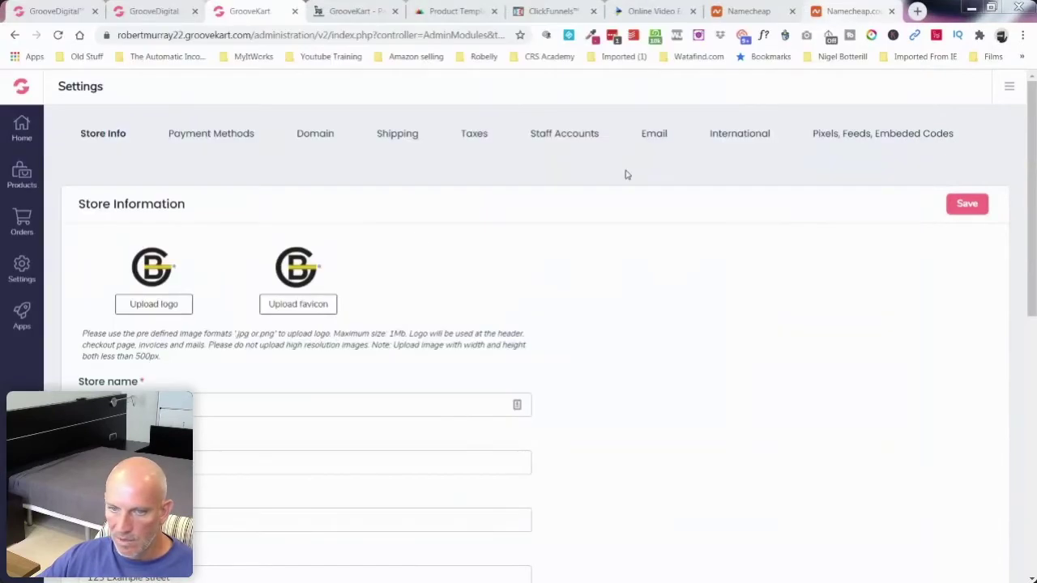
Step: Upload the Masks logo file as the full, uncropped store logo and save it
left_click(163, 305)
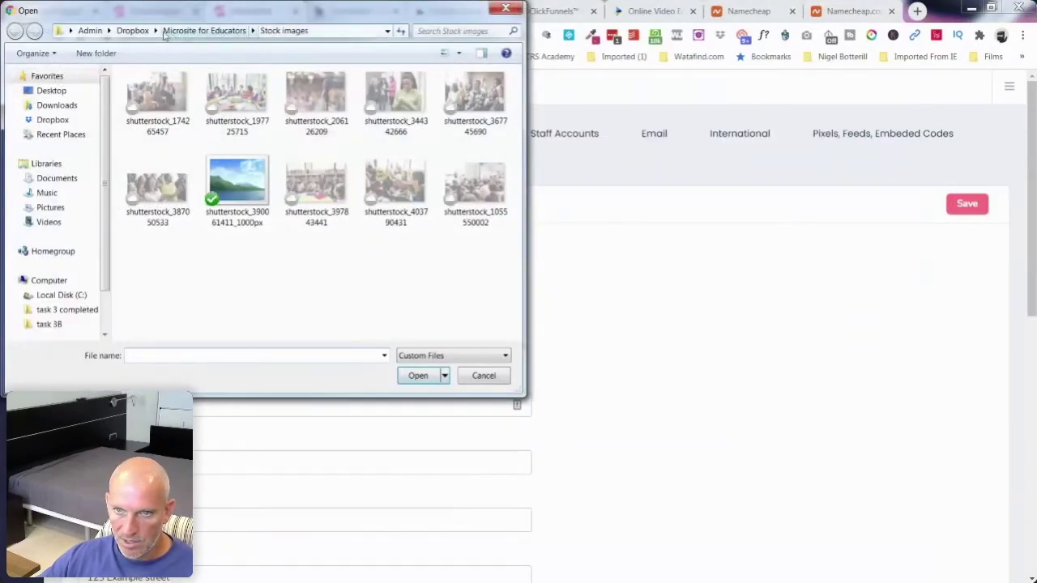
left_click(154, 30)
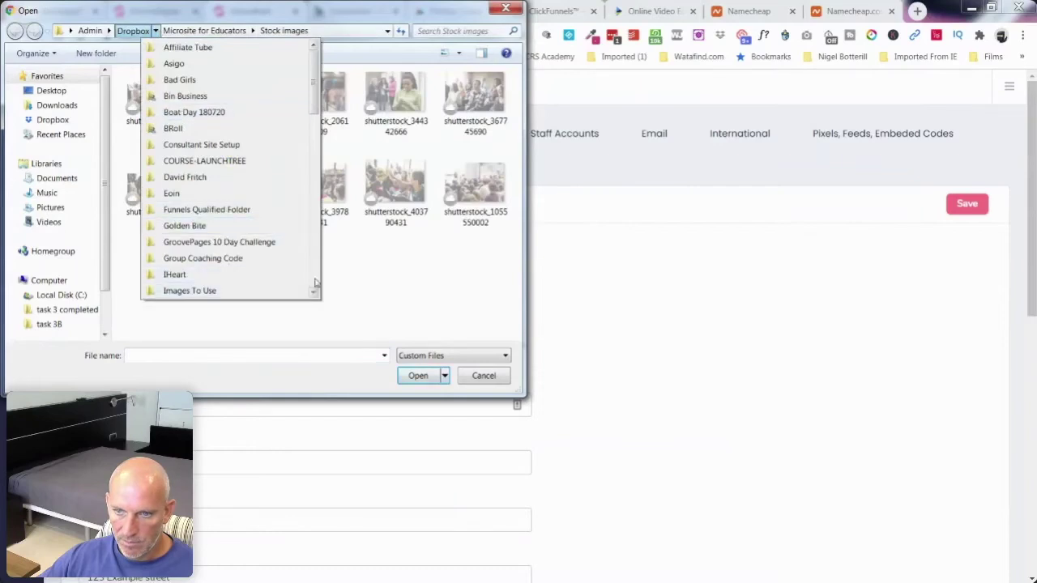
scroll(234, 267, "down", 5)
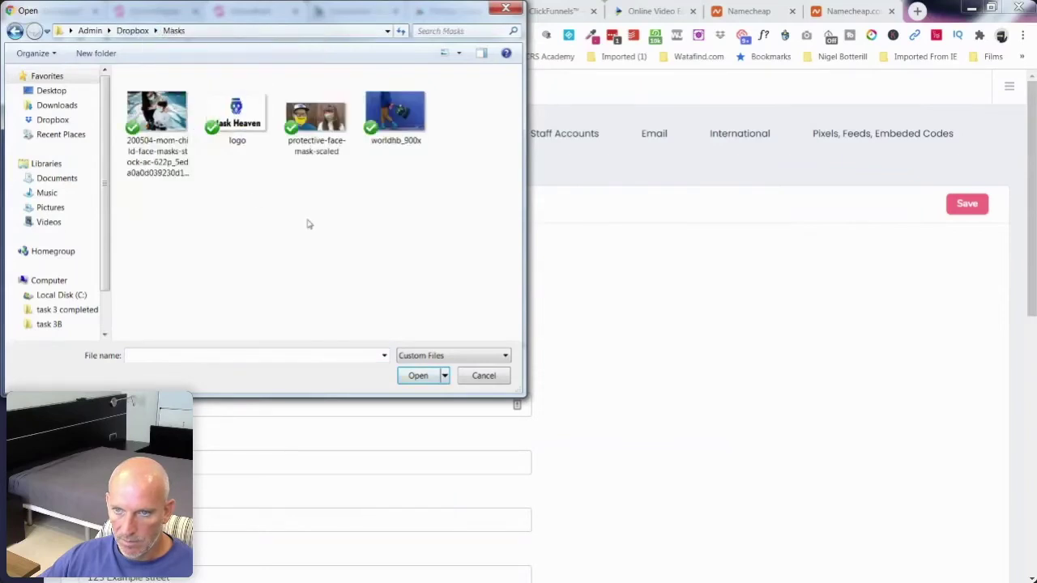
double_click(237, 114)
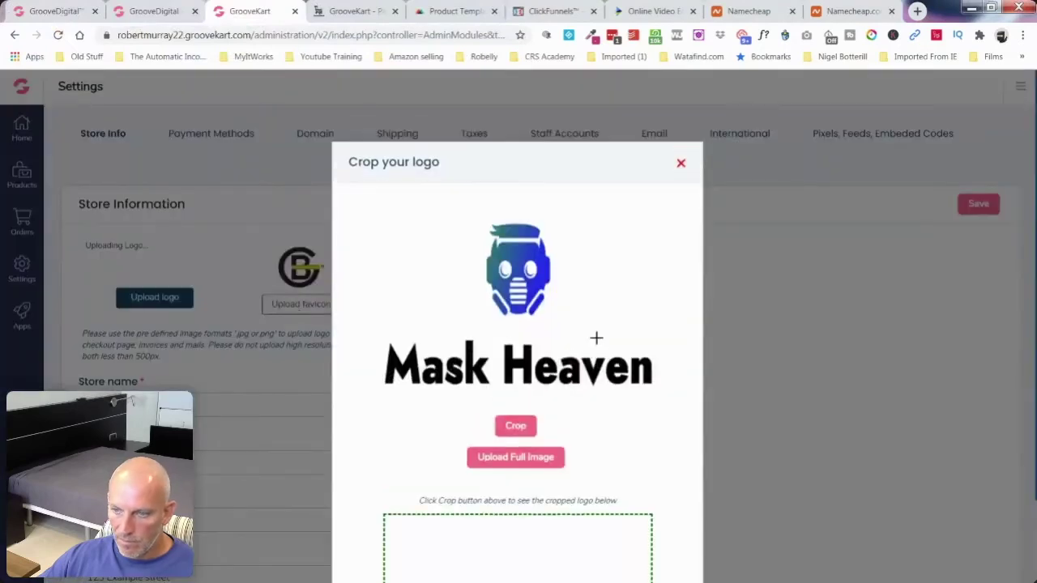
scroll(624, 343, "down", 1)
scroll(625, 343, "down", 1)
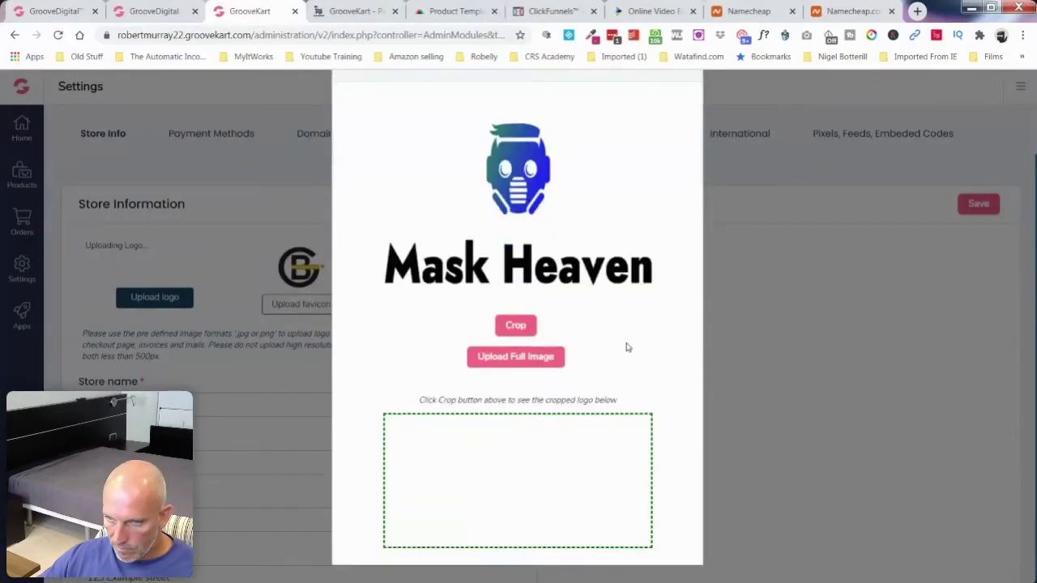
left_click(515, 357)
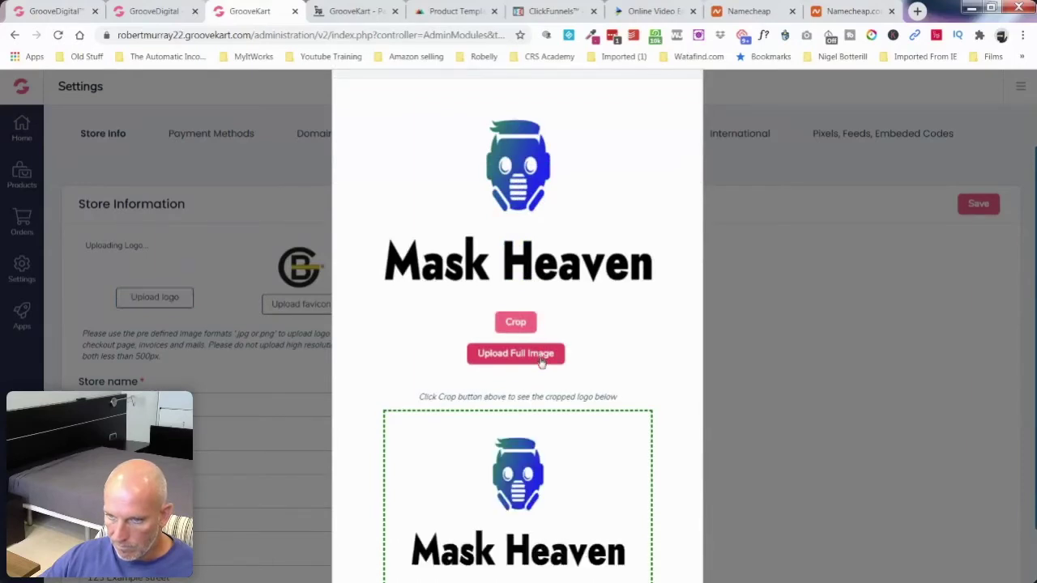
scroll(544, 364, "down", 1)
left_click(516, 538)
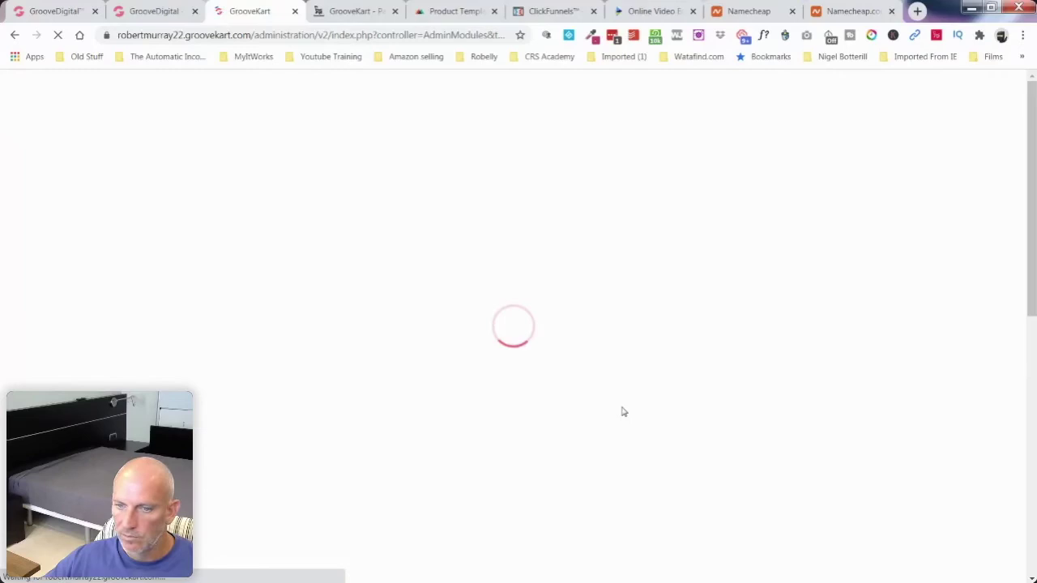
Step: Upload the same Mask Heaven logo file from Masks as the store favicon
left_click(312, 301)
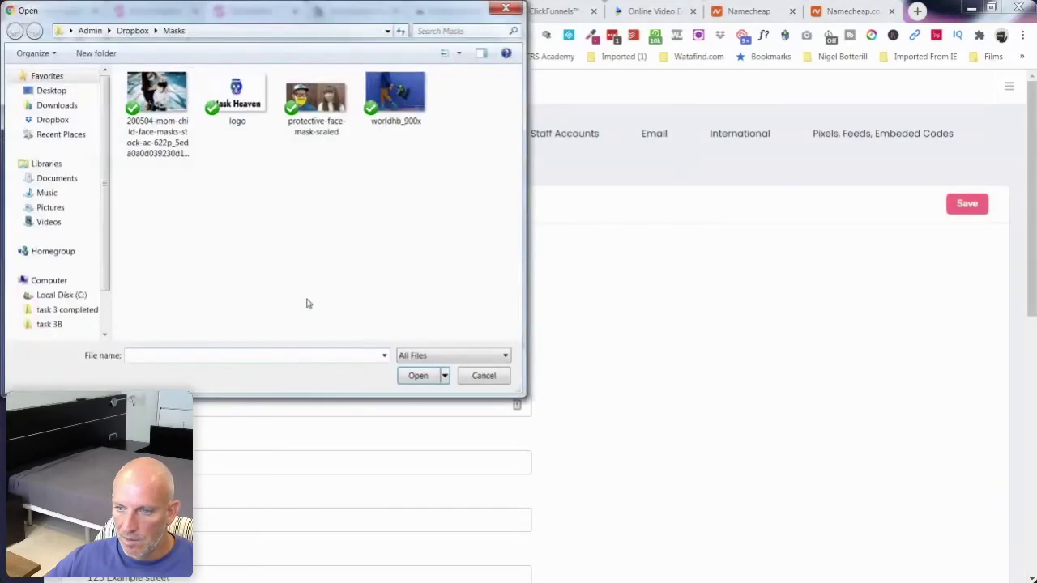
left_click(484, 375)
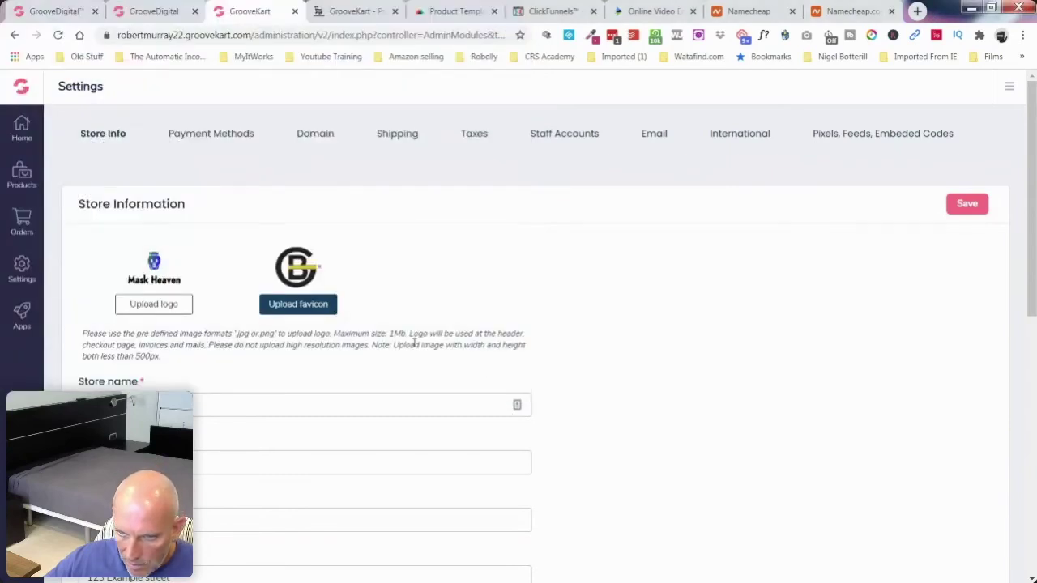
left_click(289, 313)
left_click(247, 97)
double_click(247, 98)
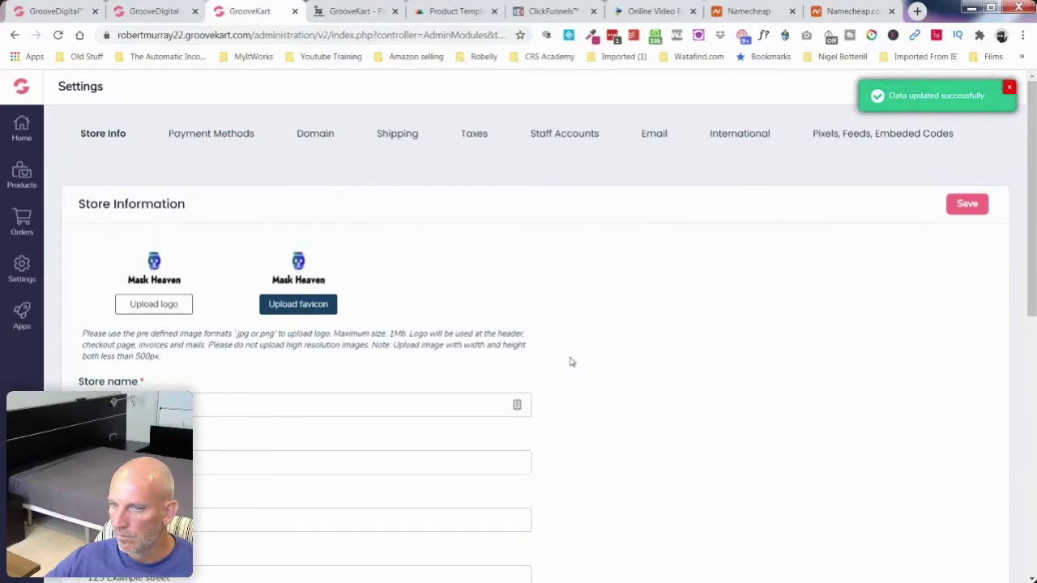
Step: Complete the Store name field as 'Mask Heaven' by adding 'Heaven'
scroll(231, 417, "down", 1)
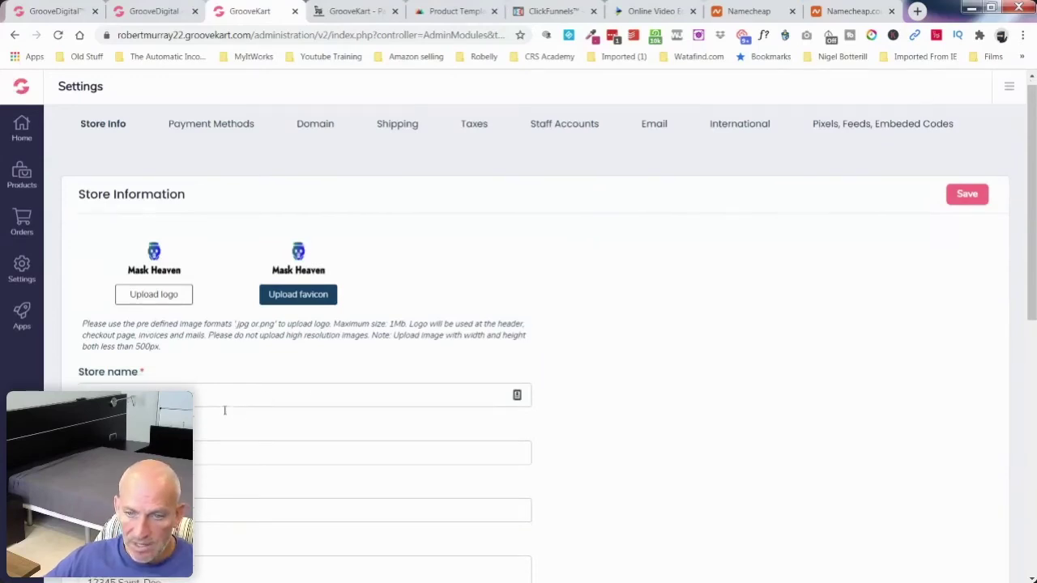
left_click(186, 343)
type("Heaven")
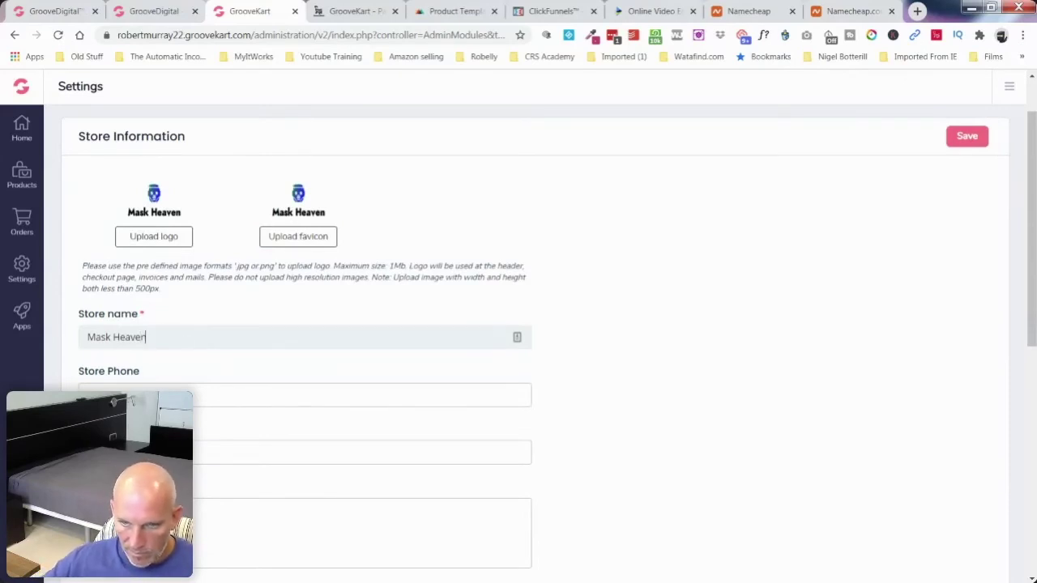
left_click(365, 452)
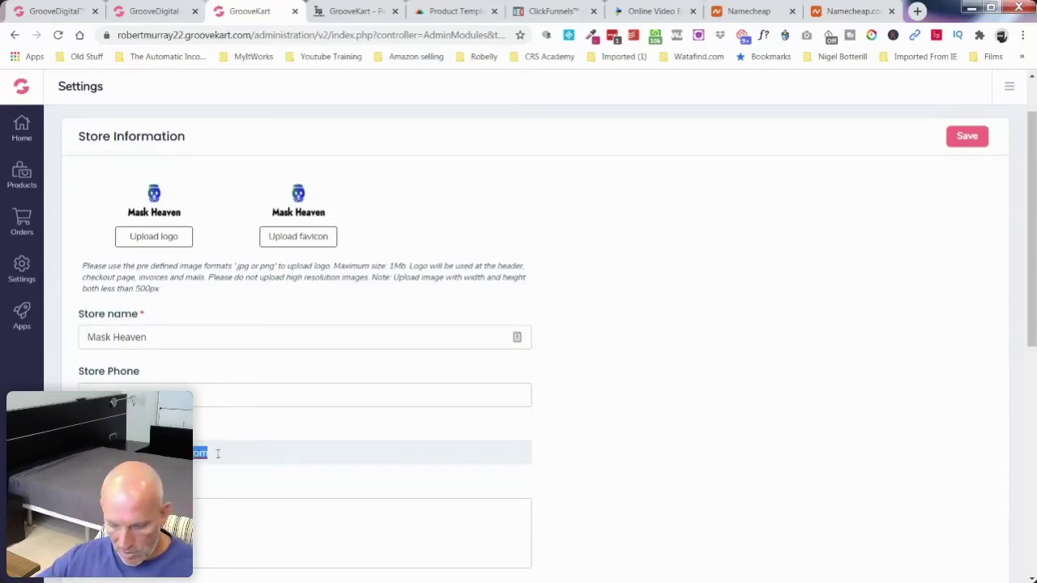
left_click(917, 11)
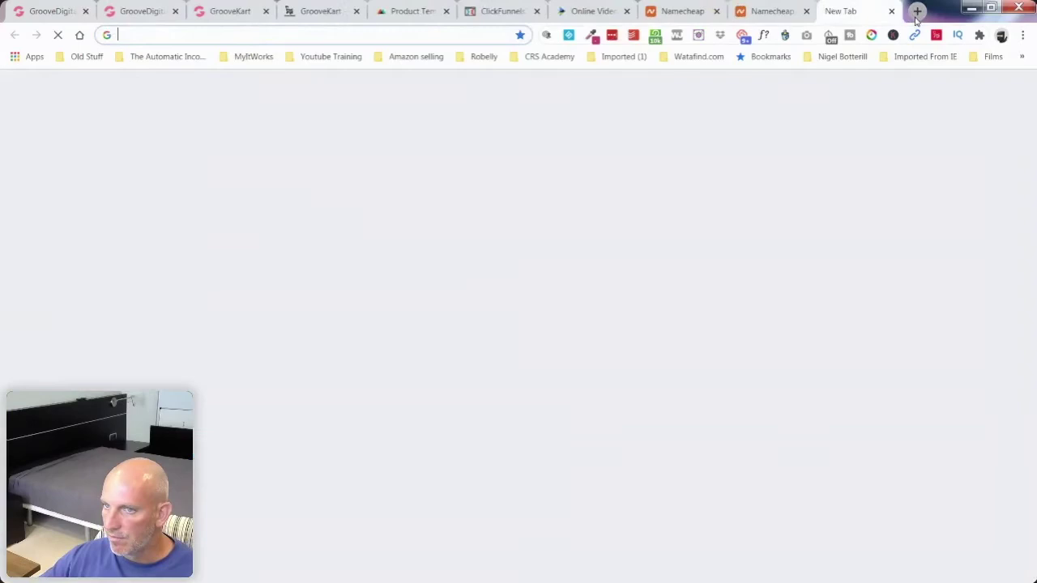
Step: Search Google for 'go daddy' and scroll through the GoDaddy results
left_click(397, 35)
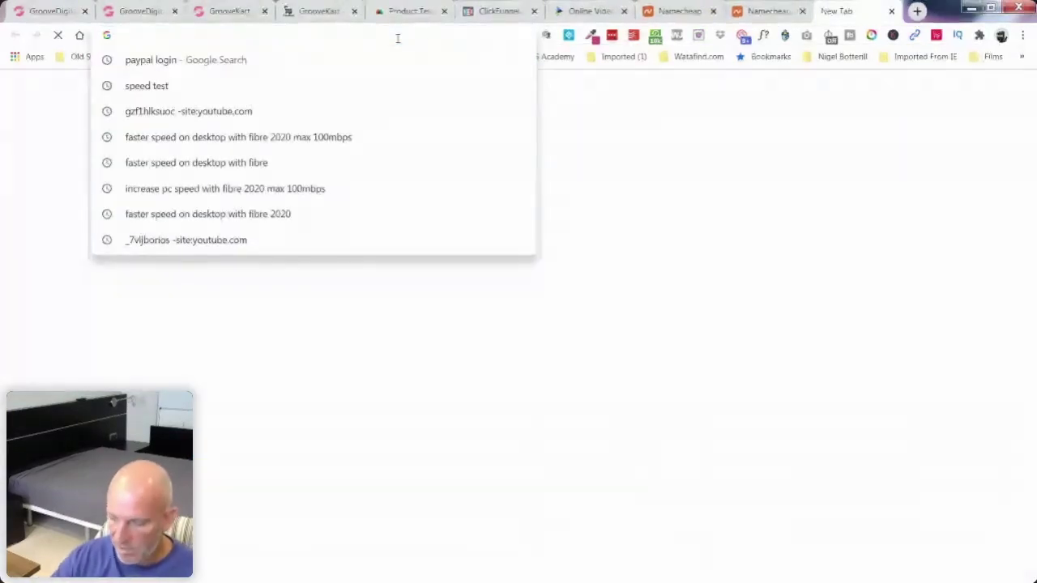
type("go daddy")
key("Return")
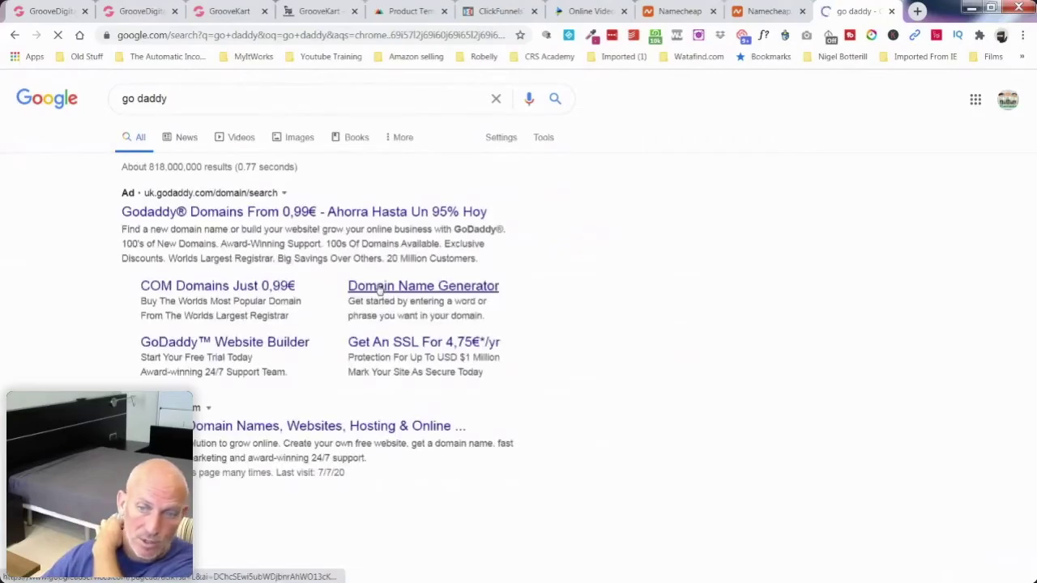
scroll(128, 319, "down", 1)
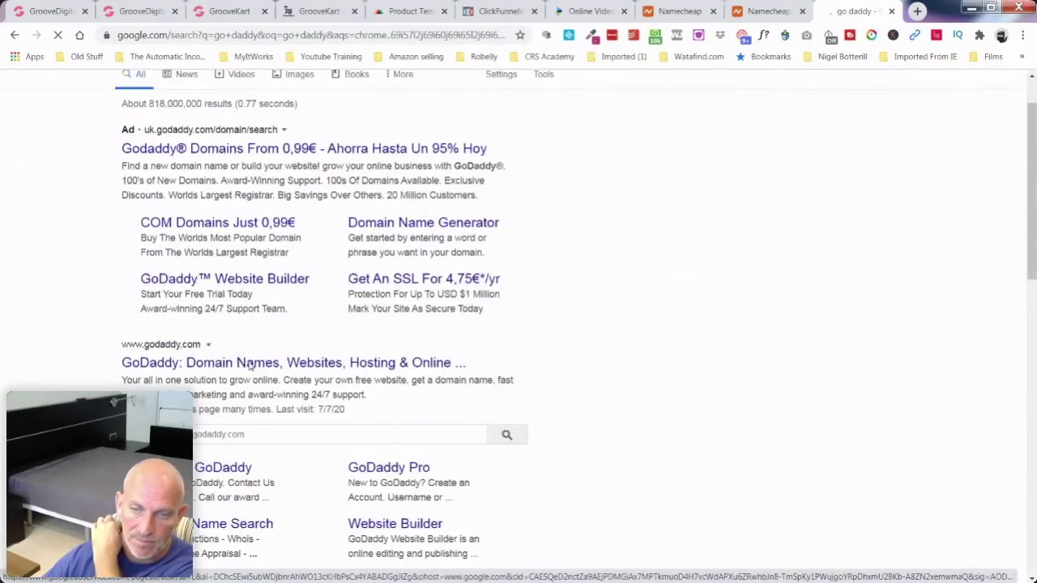
scroll(250, 366, "down", 1)
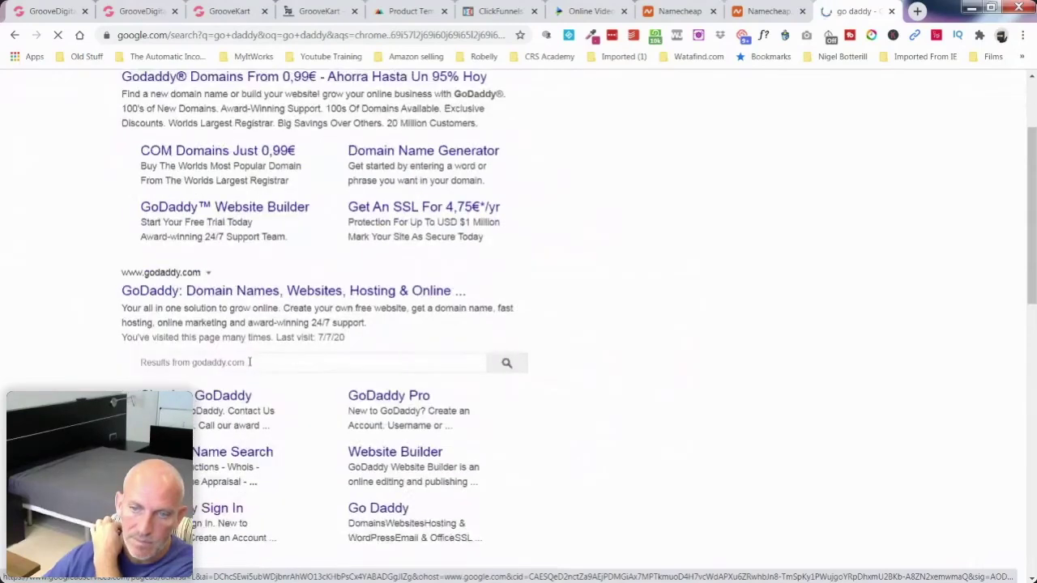
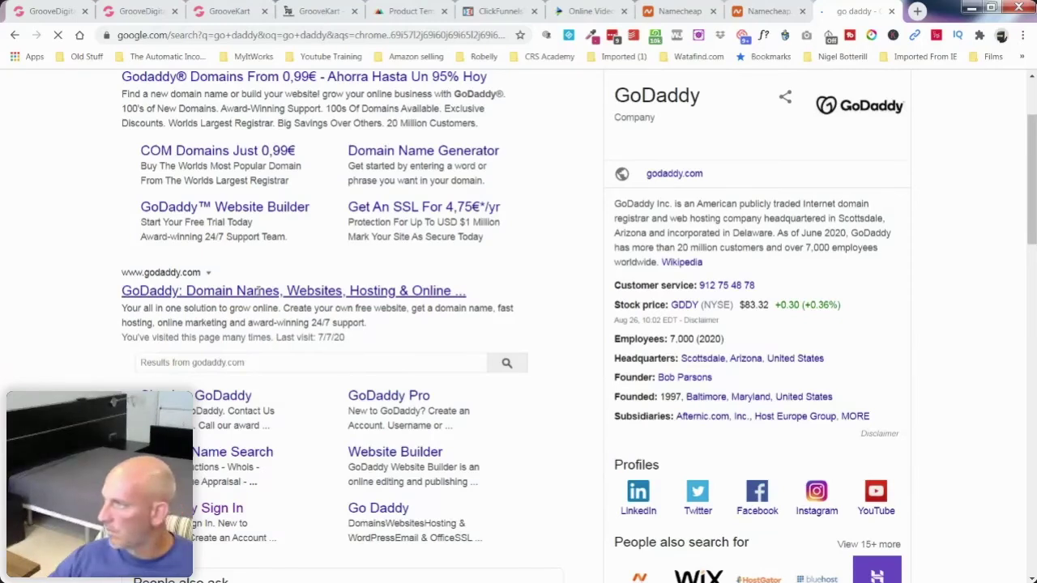
Step: Open the GoDaddy homepage from the Google results for 'go daddy'
left_click(258, 292)
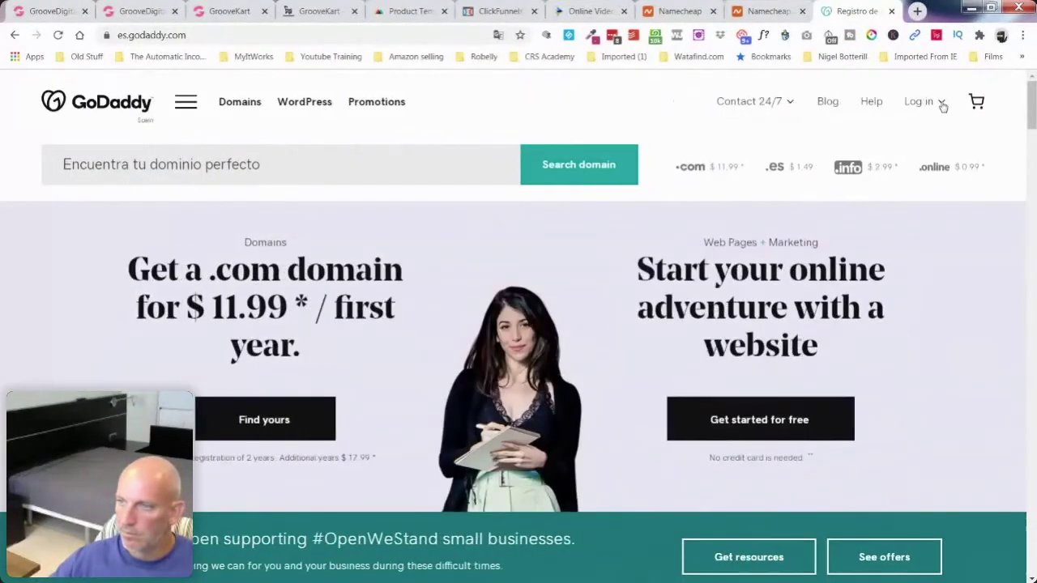
Step: Sign in to the GoDaddy account
left_click(942, 104)
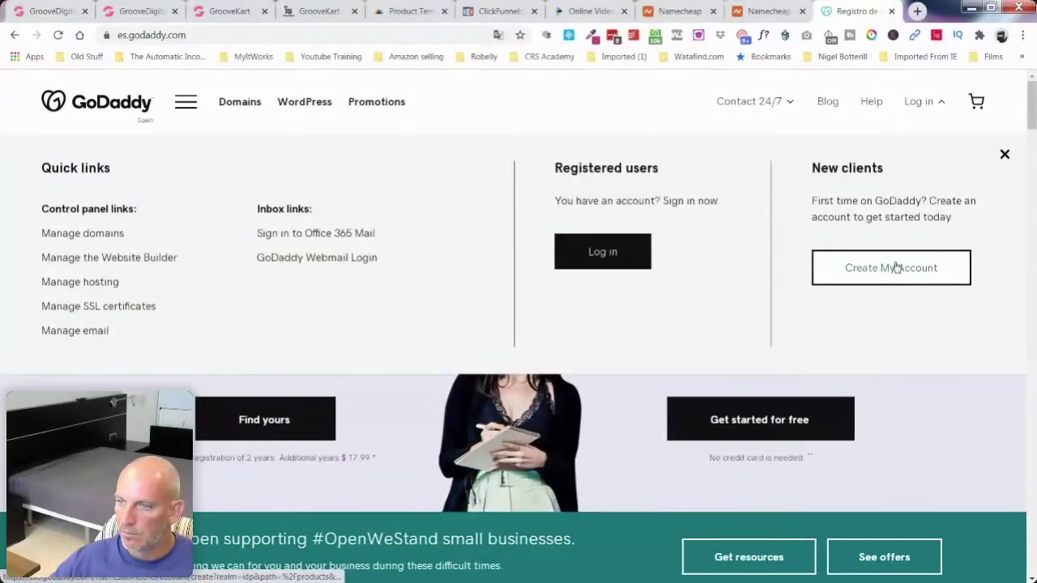
left_click(607, 252)
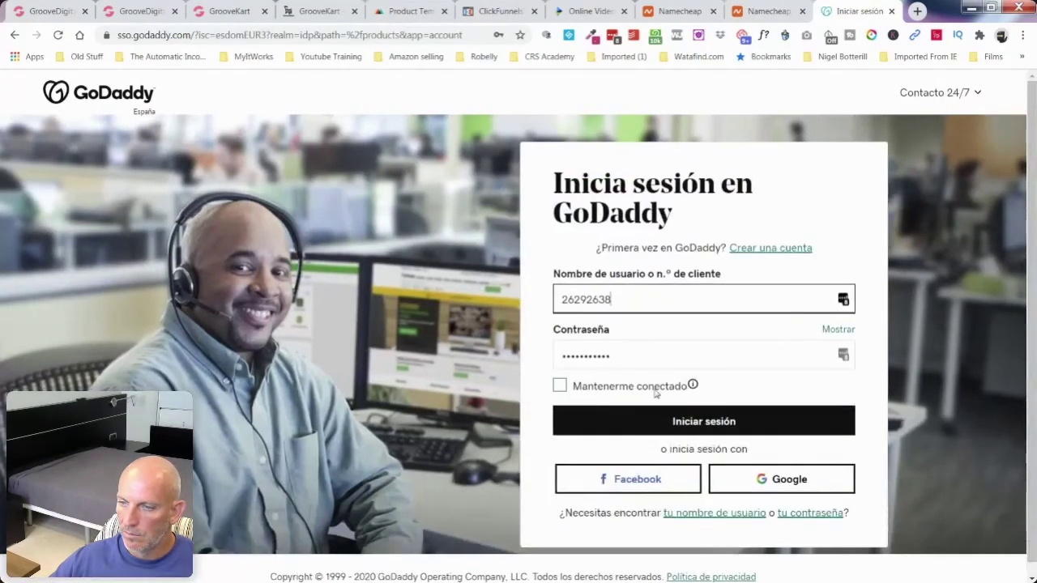
left_click(666, 423)
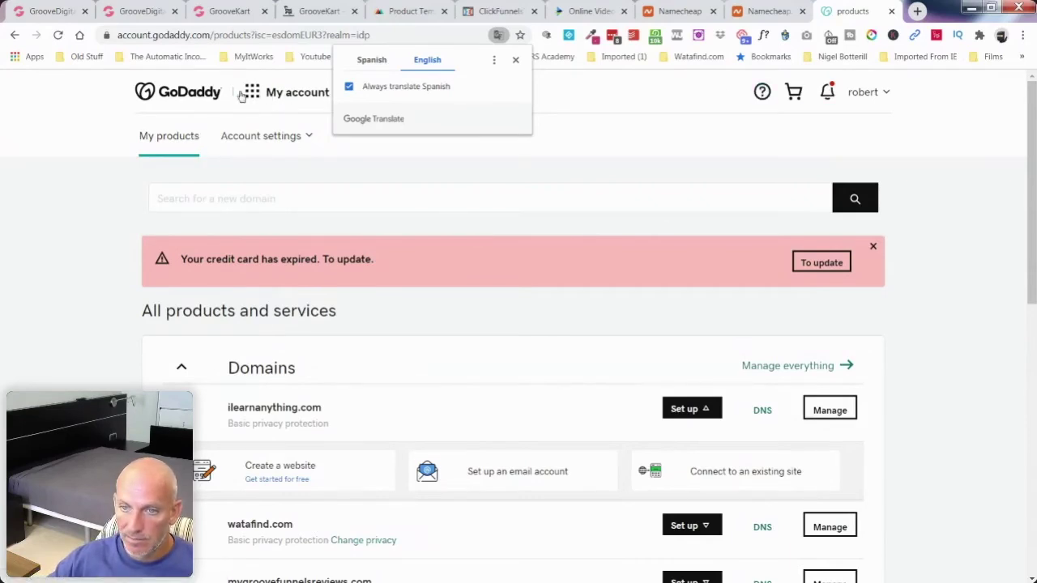
Step: Search GoDaddy for maskheaven.com, find it unavailable, and close the GoDaddy tab
left_click(179, 97)
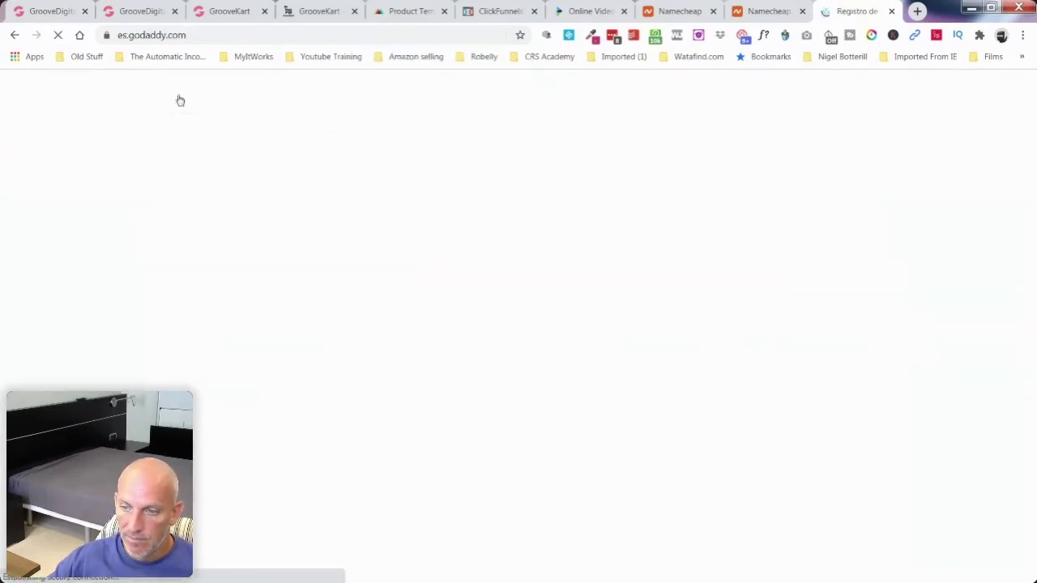
left_click(199, 178)
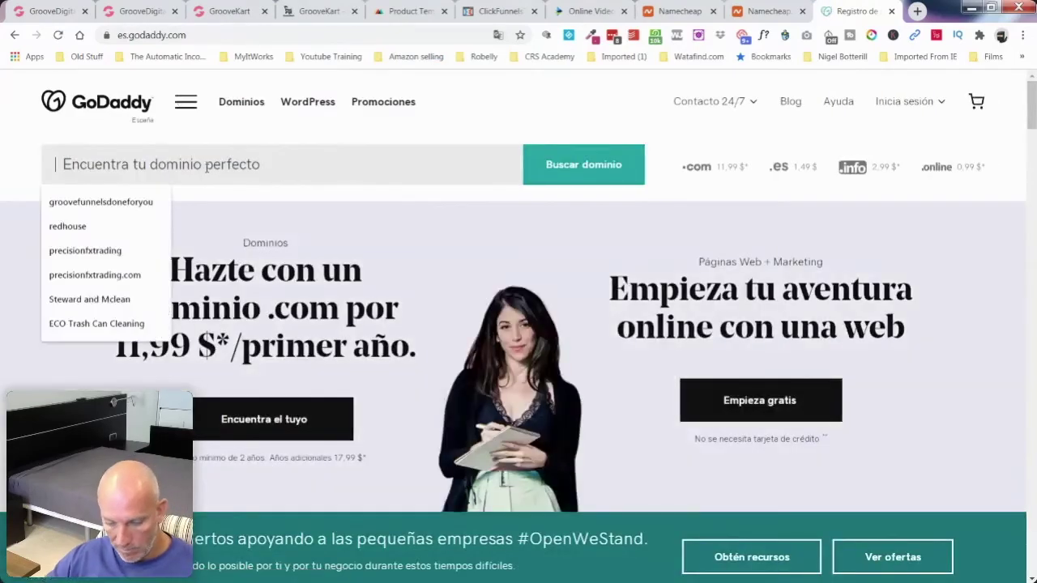
type("maskheaven.com")
key("Return")
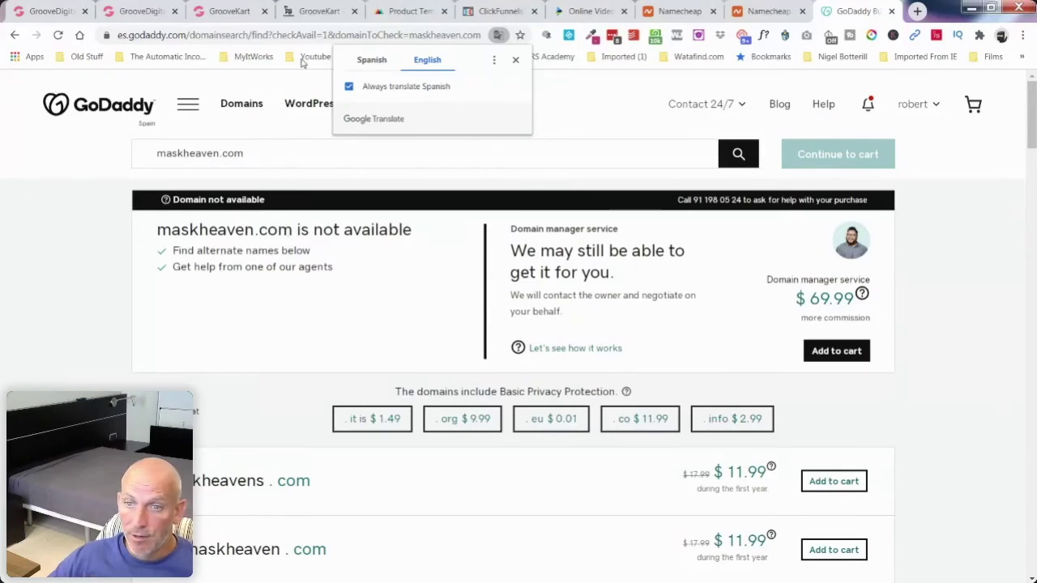
left_click(891, 11)
Step: Close the leftover Namecheap login page
left_click(889, 13)
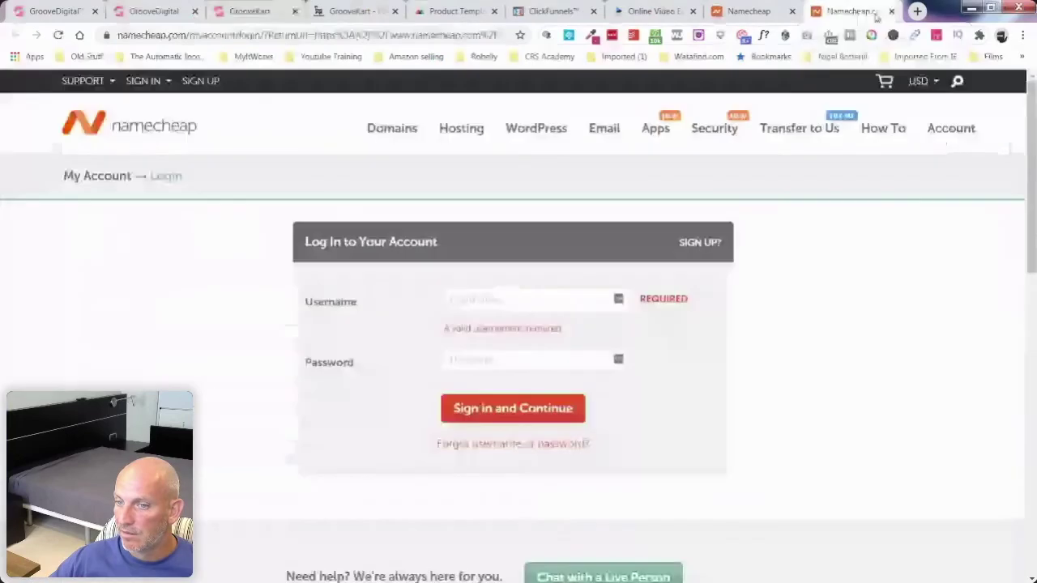
left_click(892, 12)
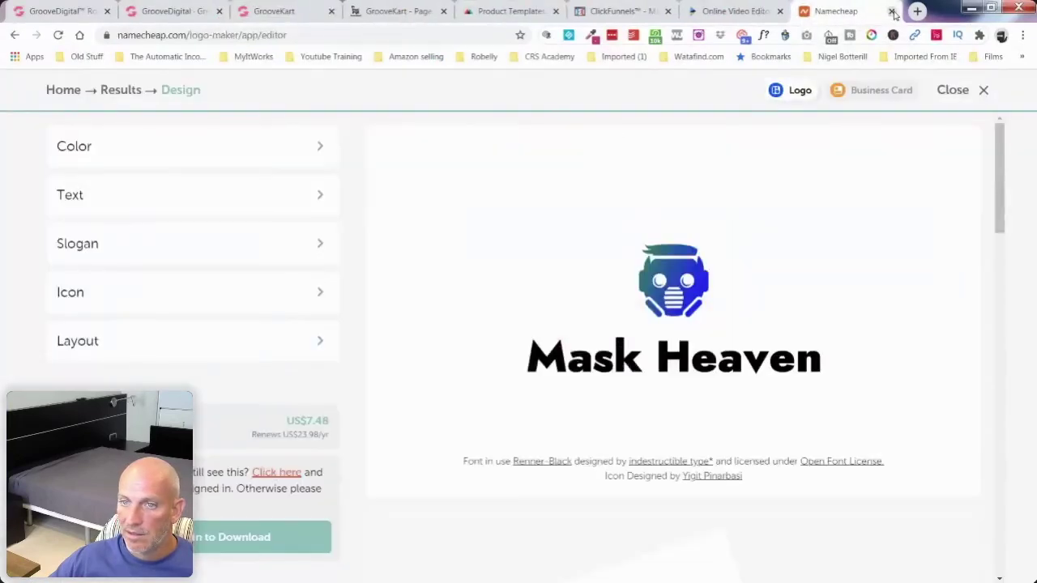
left_click(365, 12)
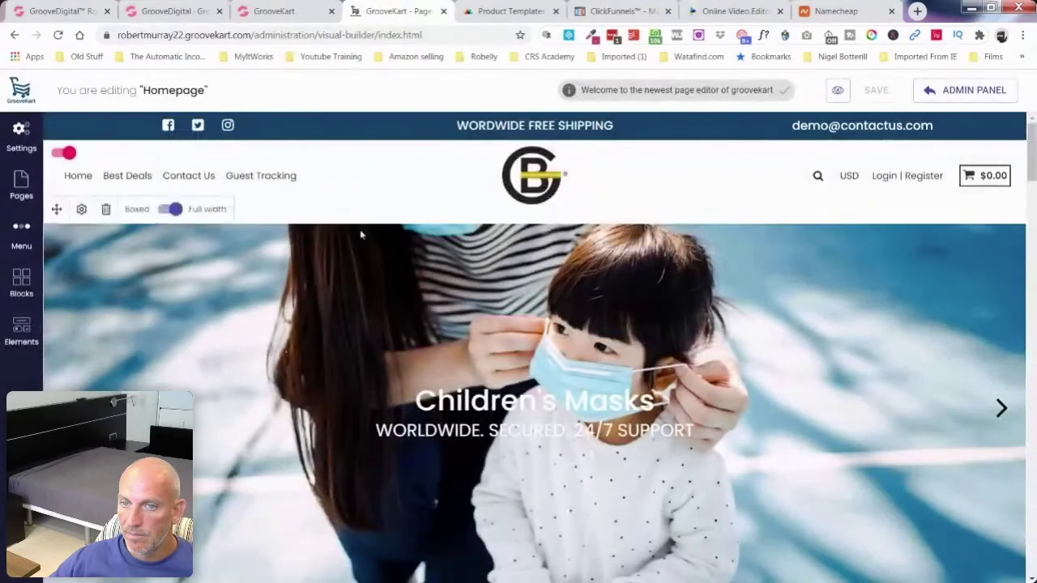
Step: Save the Store Information settings and go back to the homepage builder
left_click(276, 11)
scroll(443, 327, "down", 10)
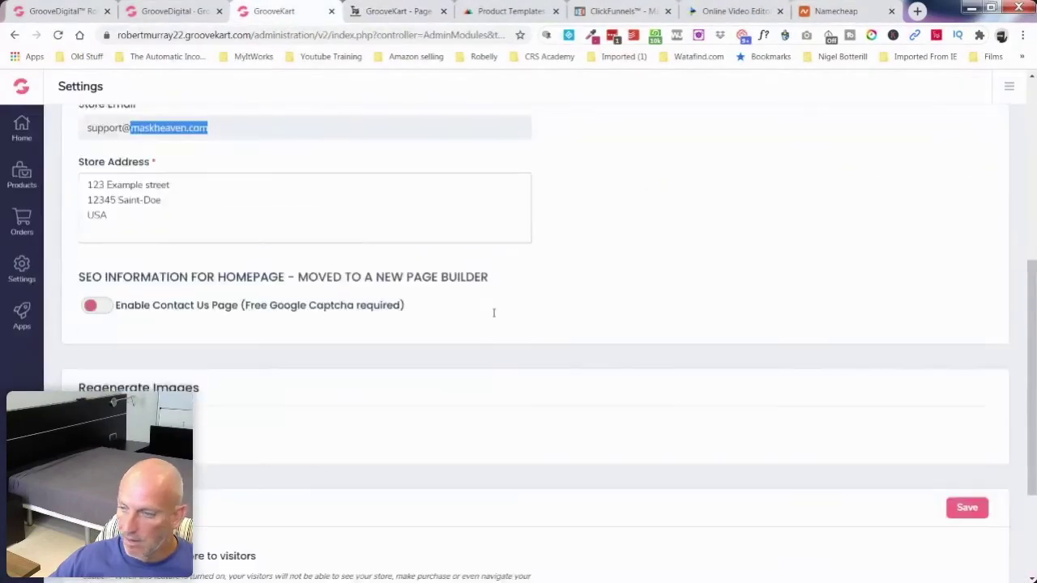
scroll(713, 334, "up", 10)
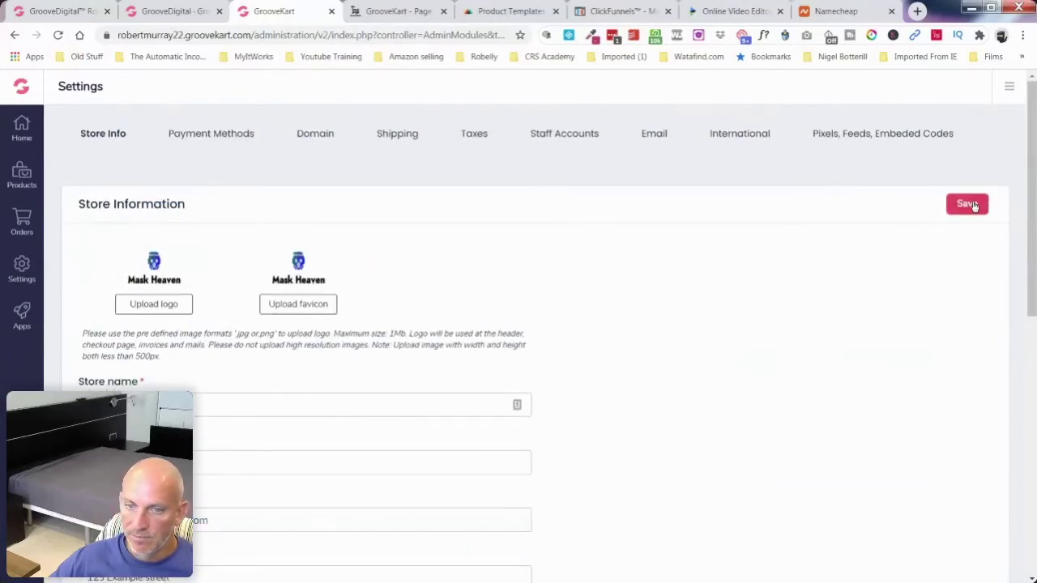
left_click(972, 205)
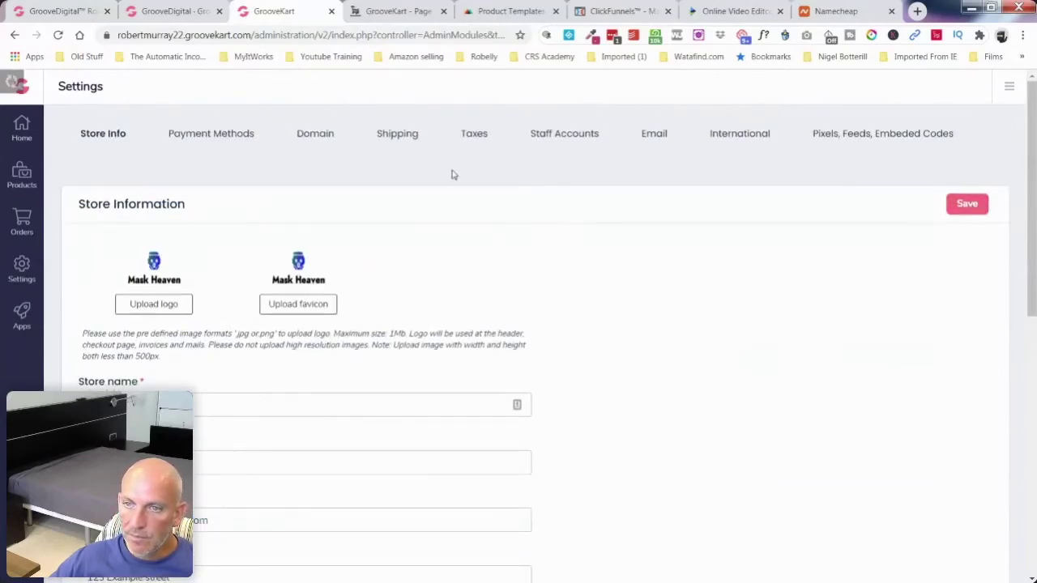
left_click(399, 12)
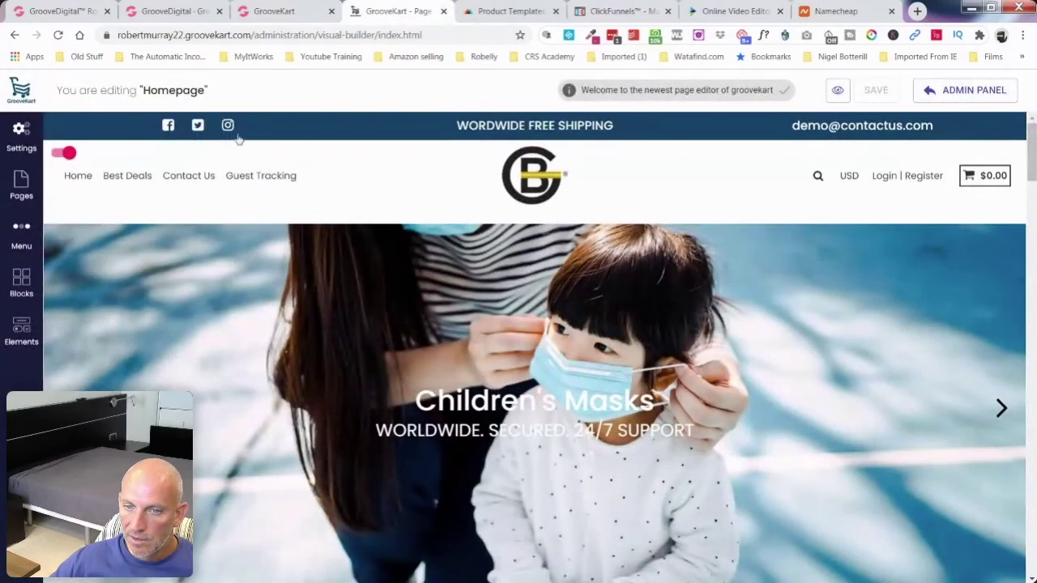
scroll(399, 307, "down", 3)
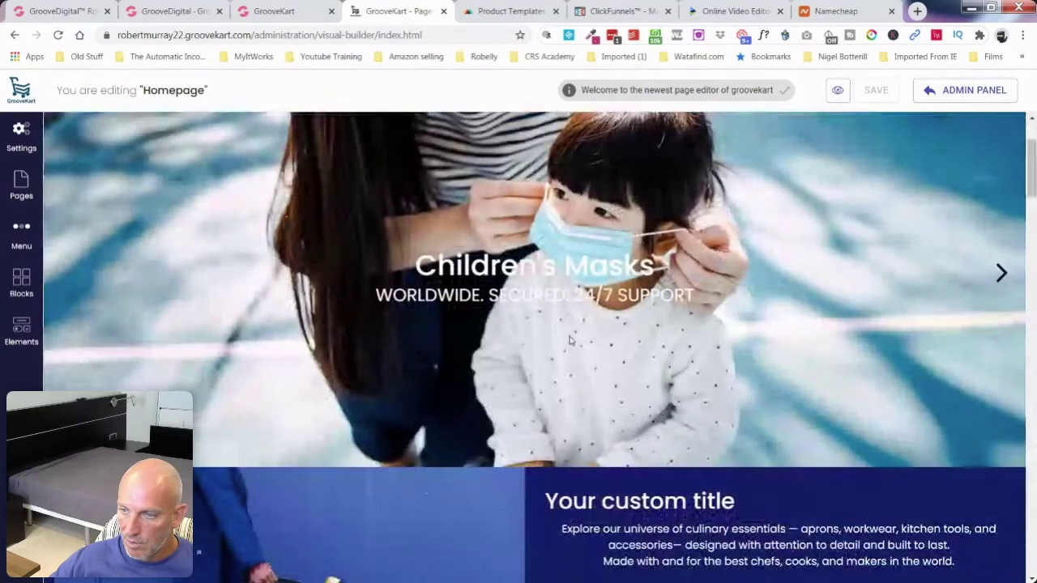
left_click(1001, 272)
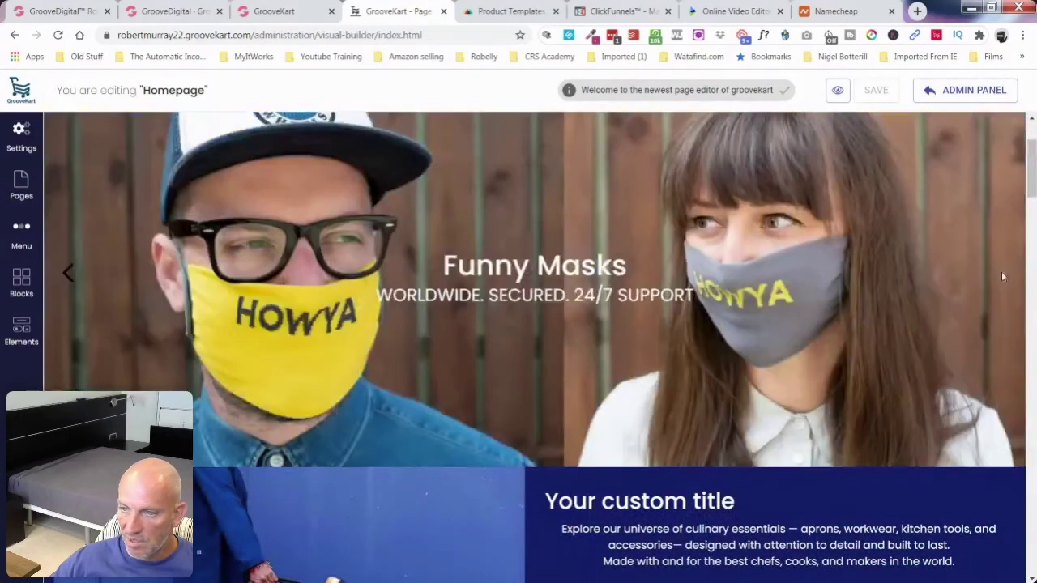
scroll(974, 320, "up", 2)
scroll(975, 324, "up", 1)
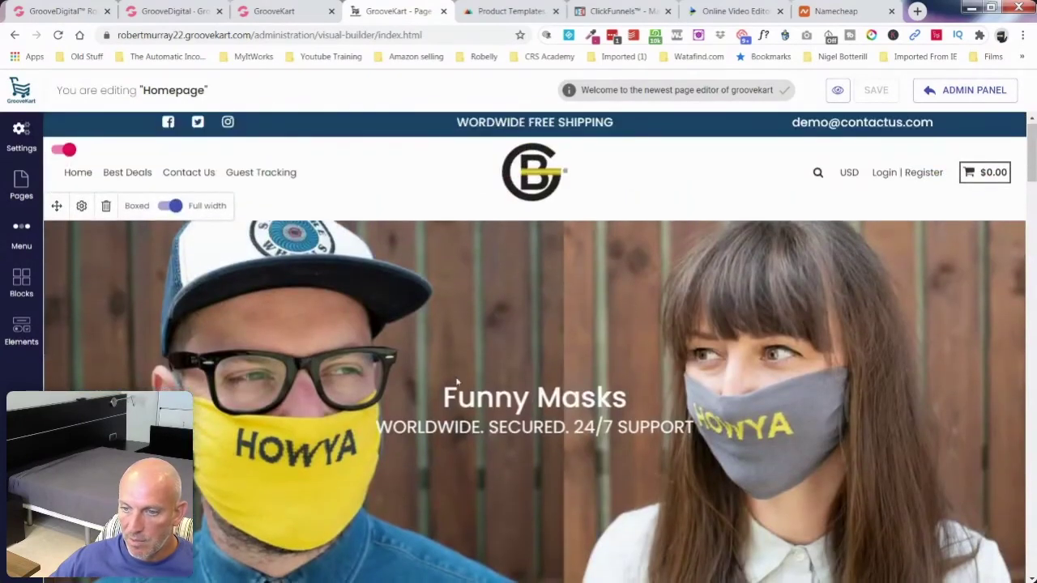
scroll(449, 365, "down", 2)
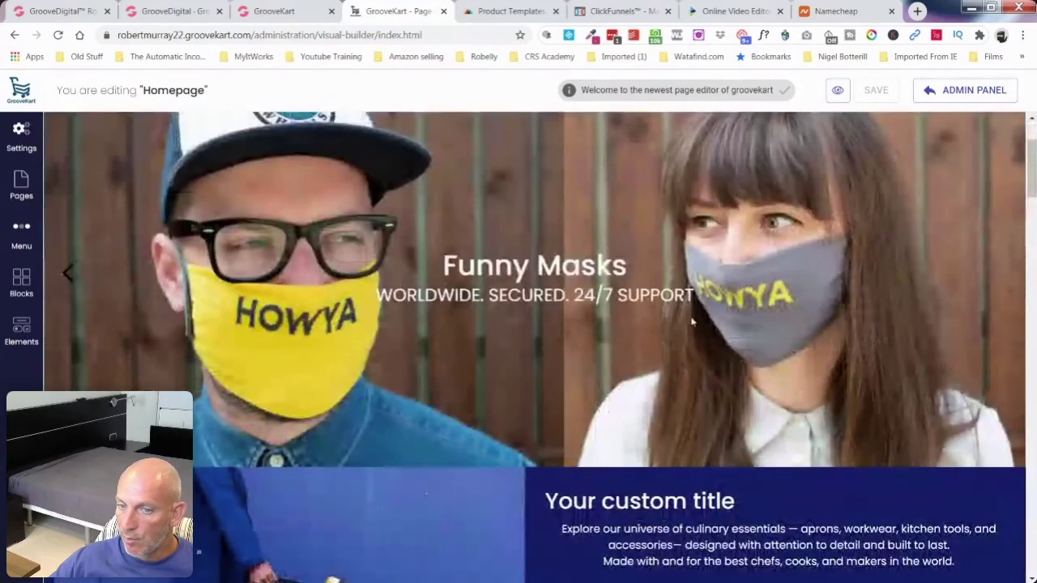
left_click(68, 275)
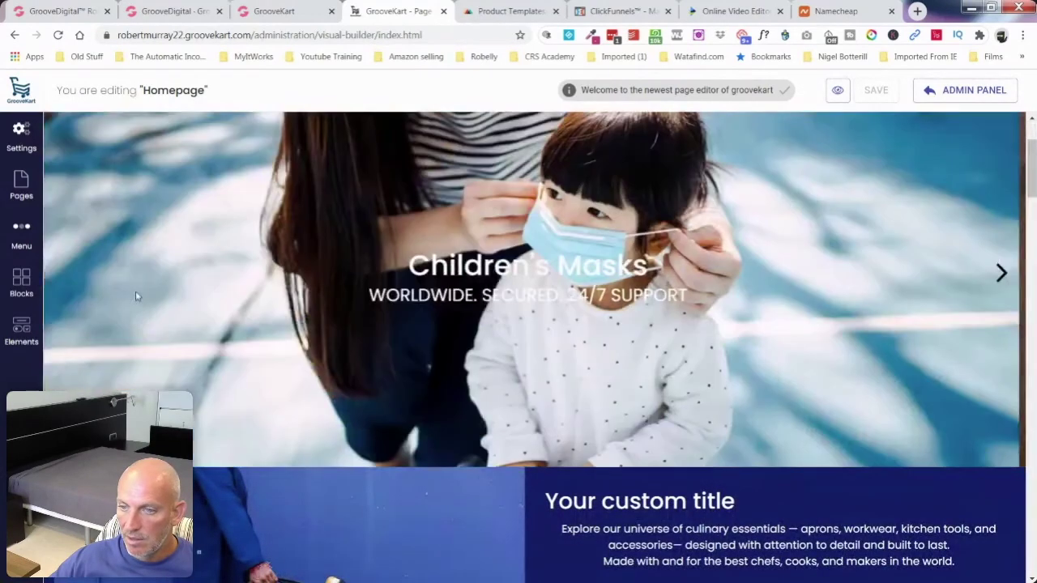
scroll(606, 327, "up", 2)
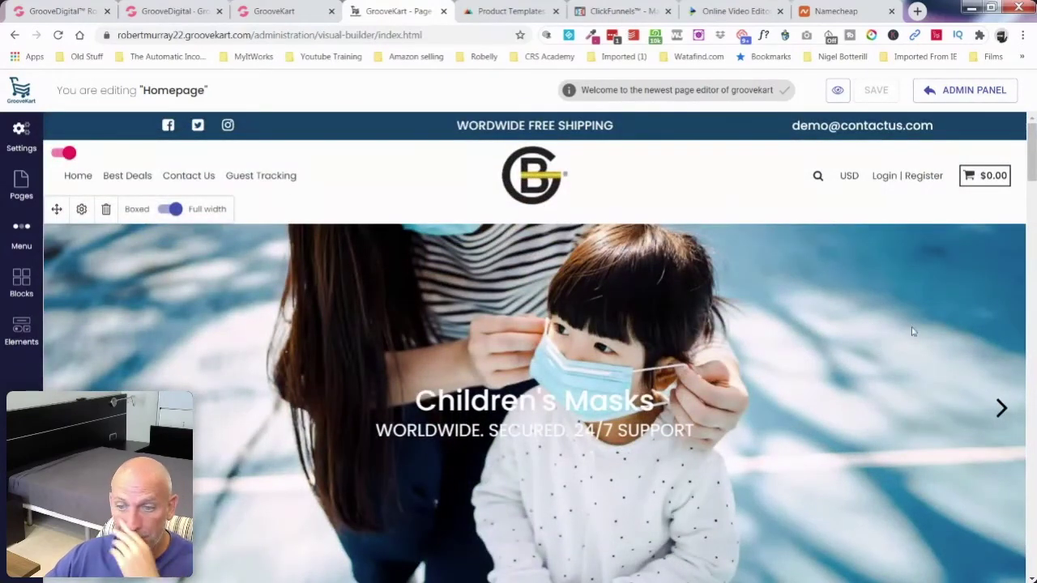
scroll(886, 313, "down", 5)
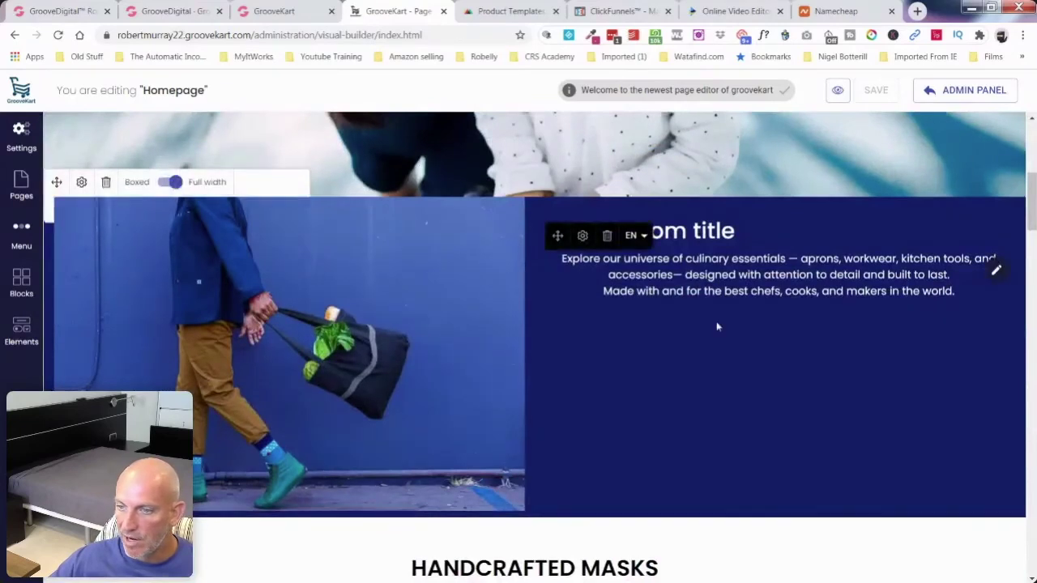
scroll(729, 327, "down", 3)
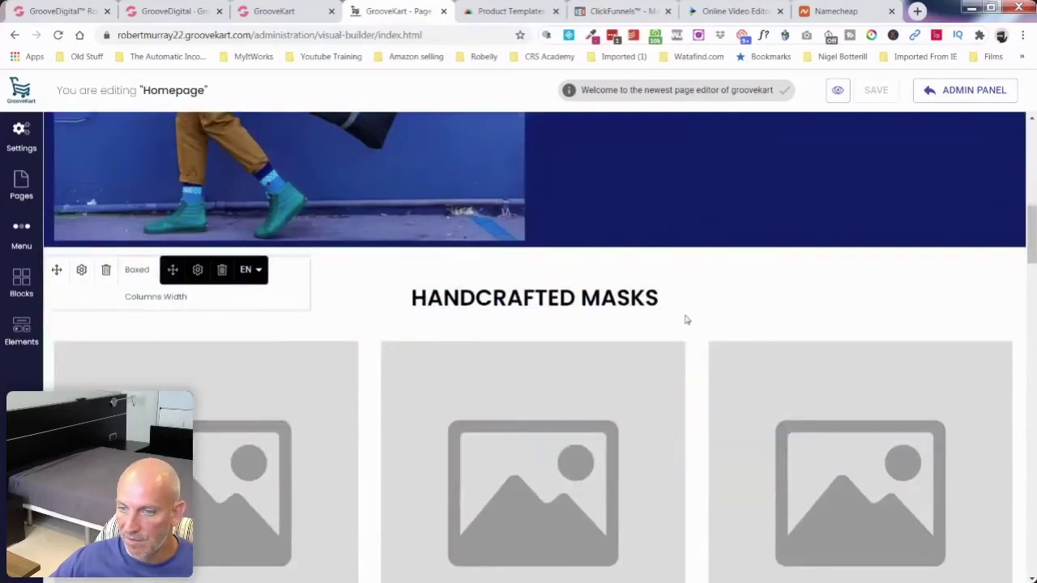
scroll(456, 320, "down", 2)
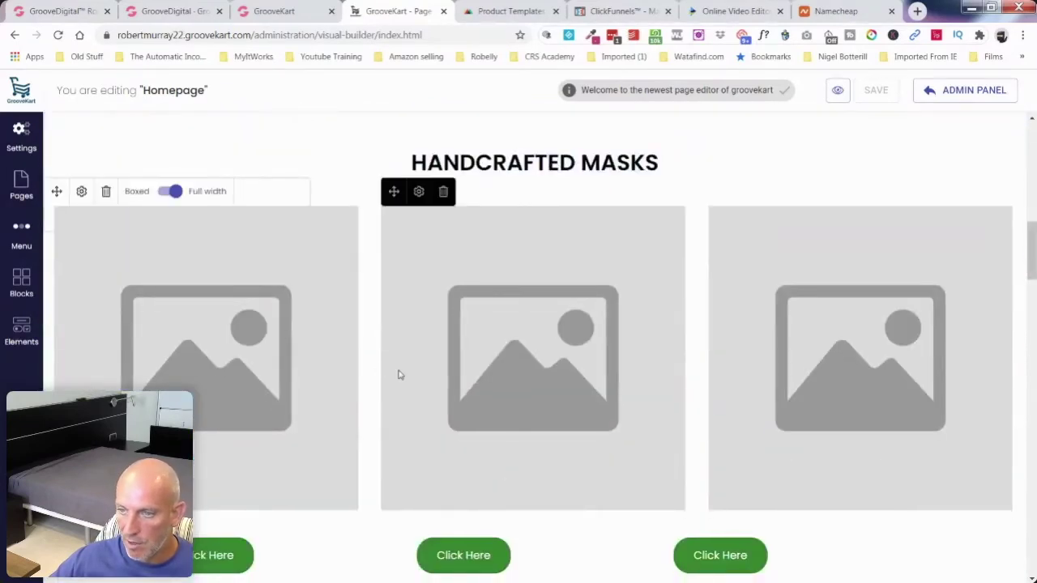
scroll(694, 299, "down", 4)
scroll(694, 301, "down", 4)
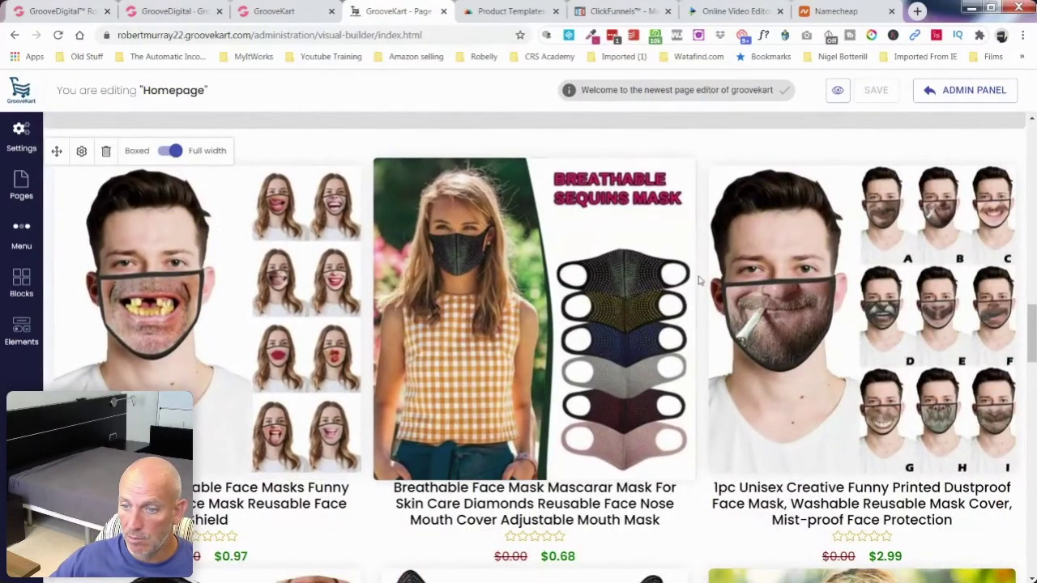
scroll(689, 291, "down", 5)
scroll(700, 279, "down", 3)
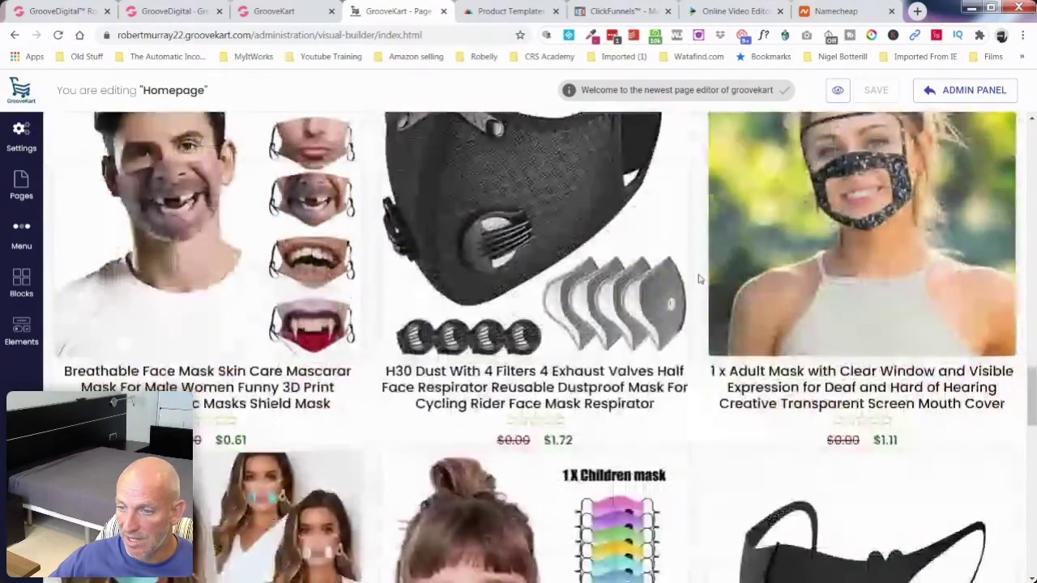
scroll(628, 374, "down", 3)
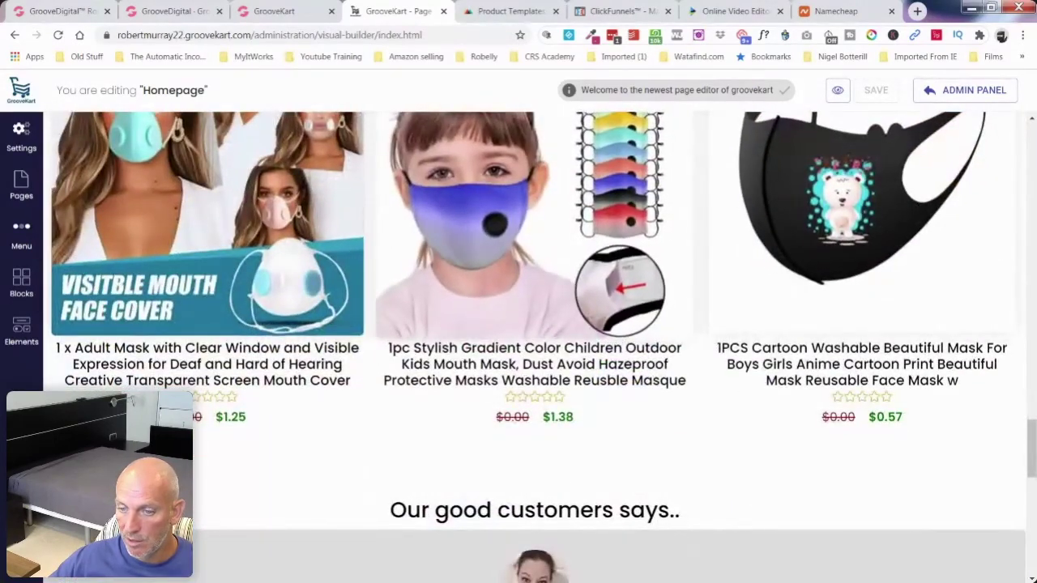
scroll(535, 373, "down", 3)
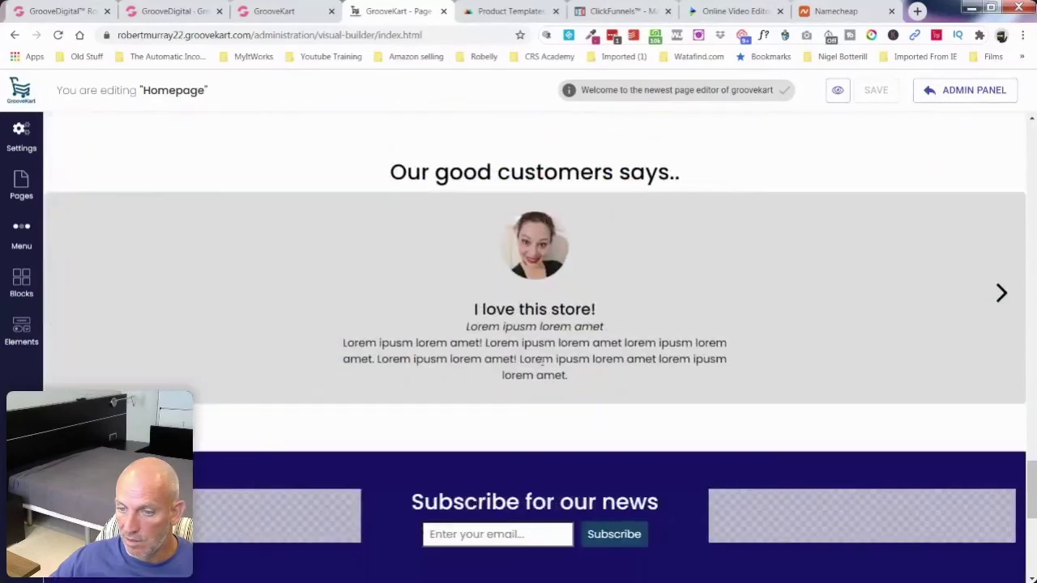
scroll(582, 336, "down", 4)
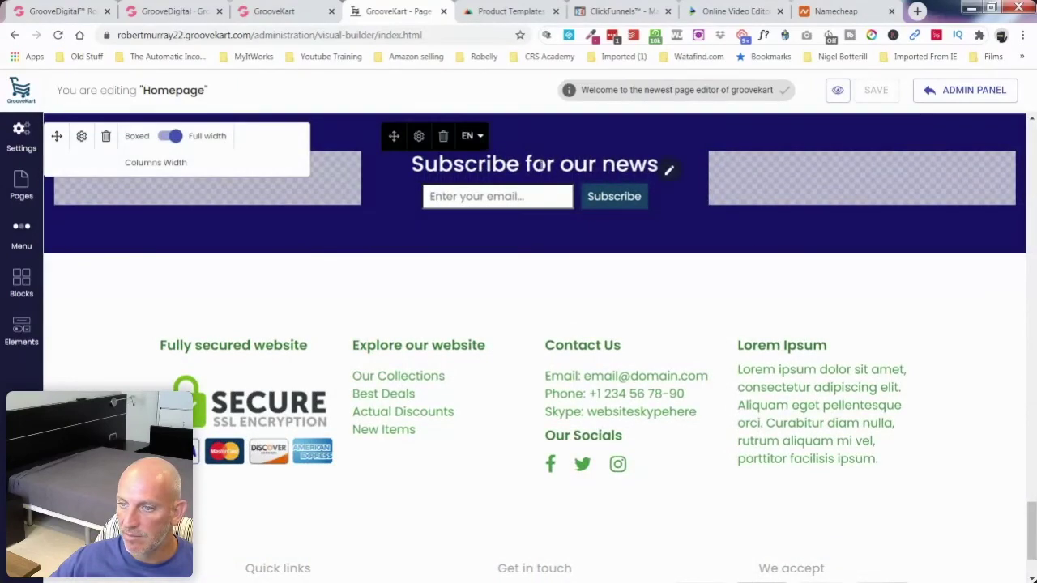
Step: Replace 'our news' with 'deals and discounts' in the Subscribe heading
left_click(597, 163)
left_click_drag(561, 166, 659, 166)
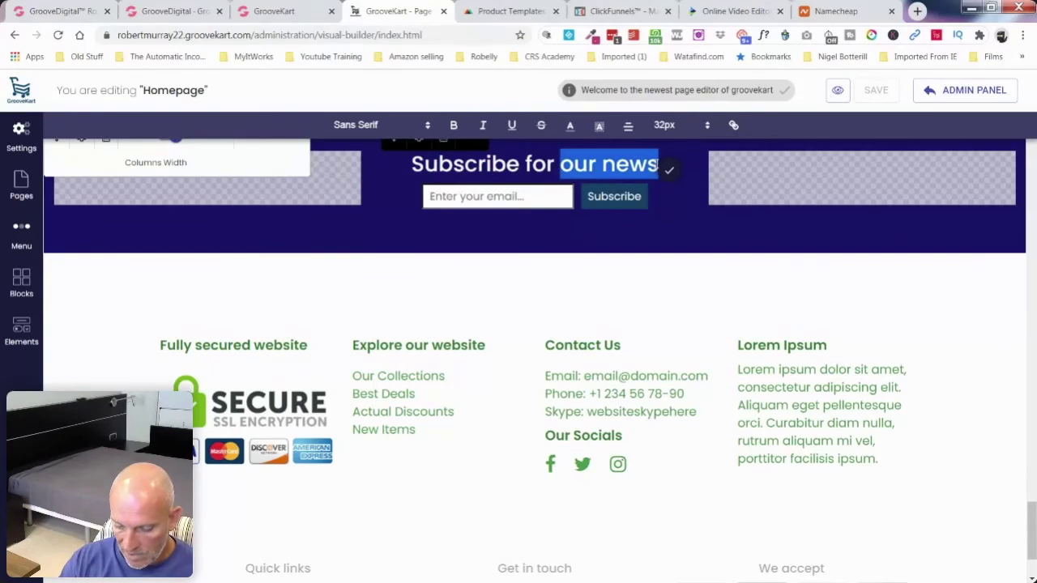
type("deal")
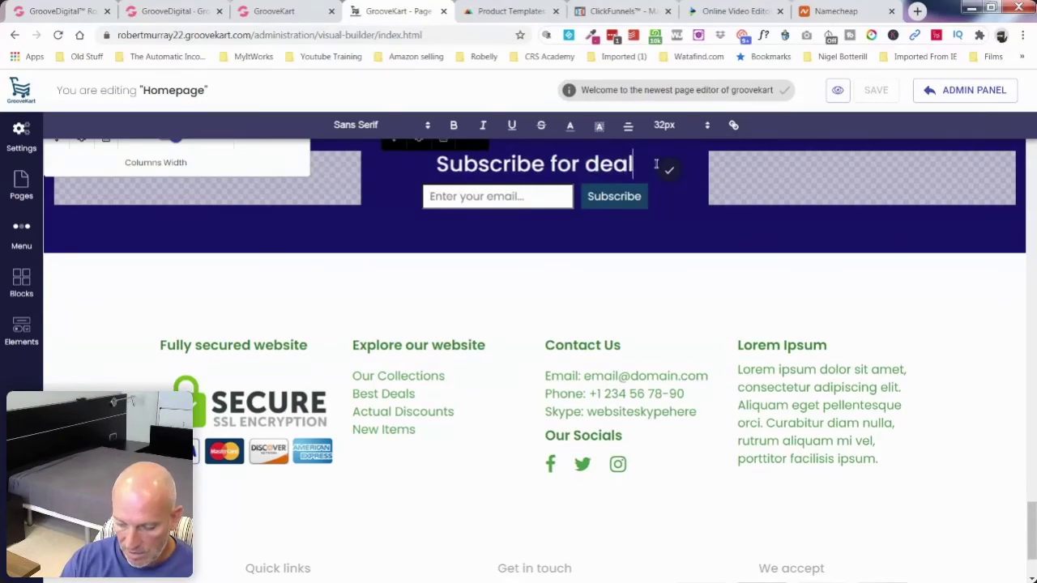
type("s and discount")
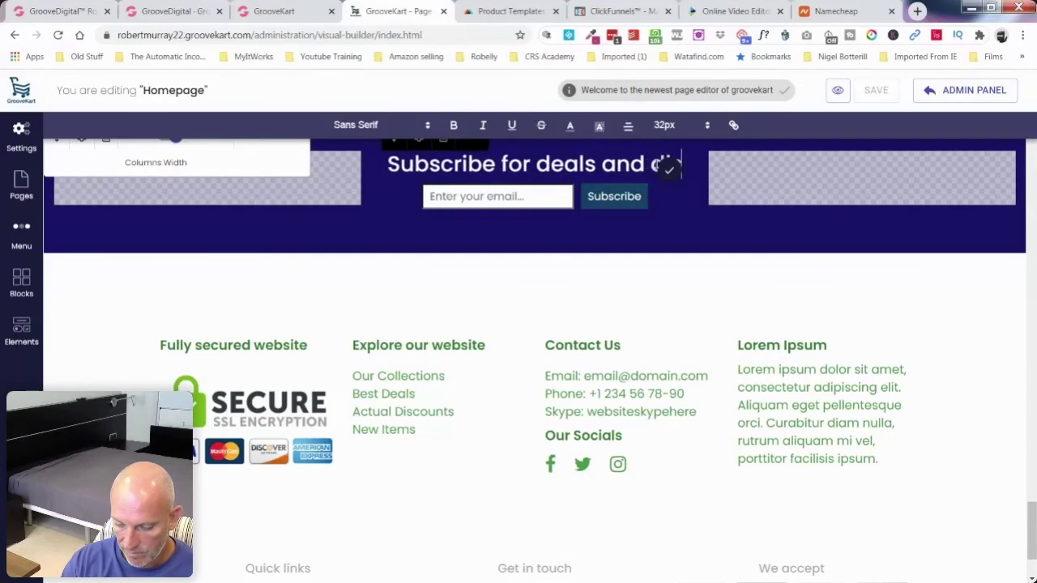
type("s")
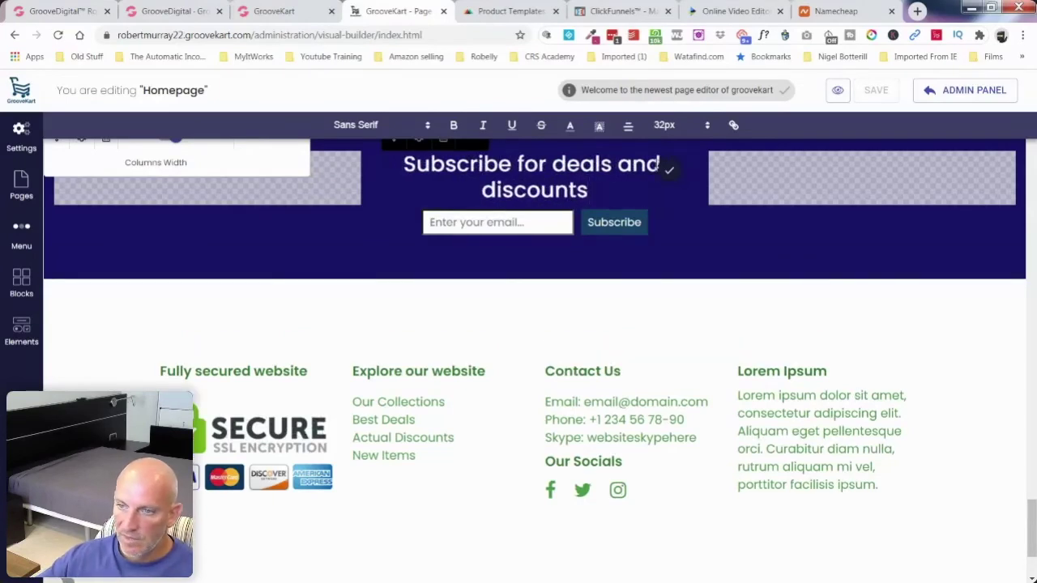
scroll(535, 243, "up", 1)
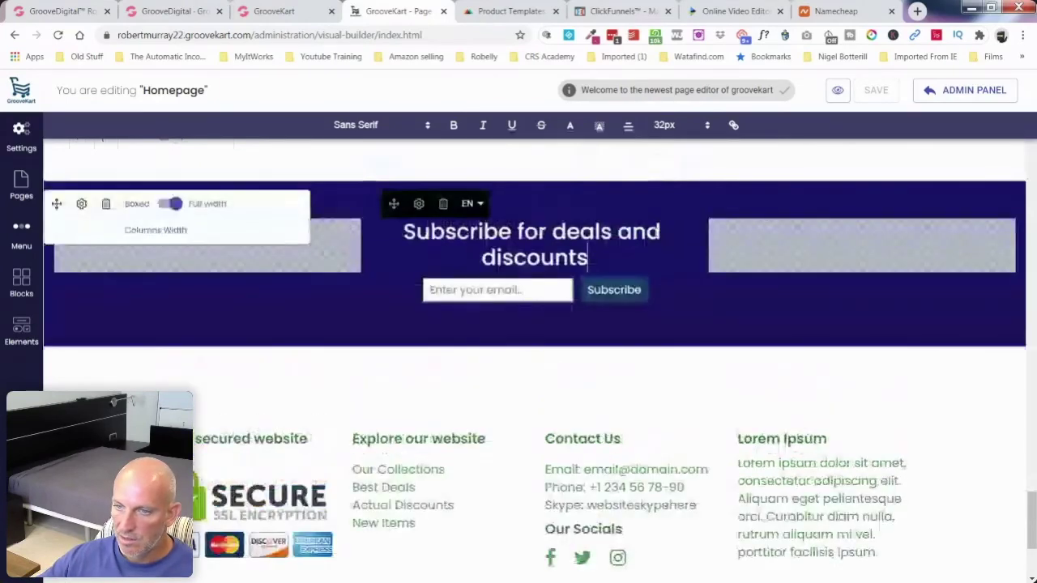
scroll(666, 240, "up", 5)
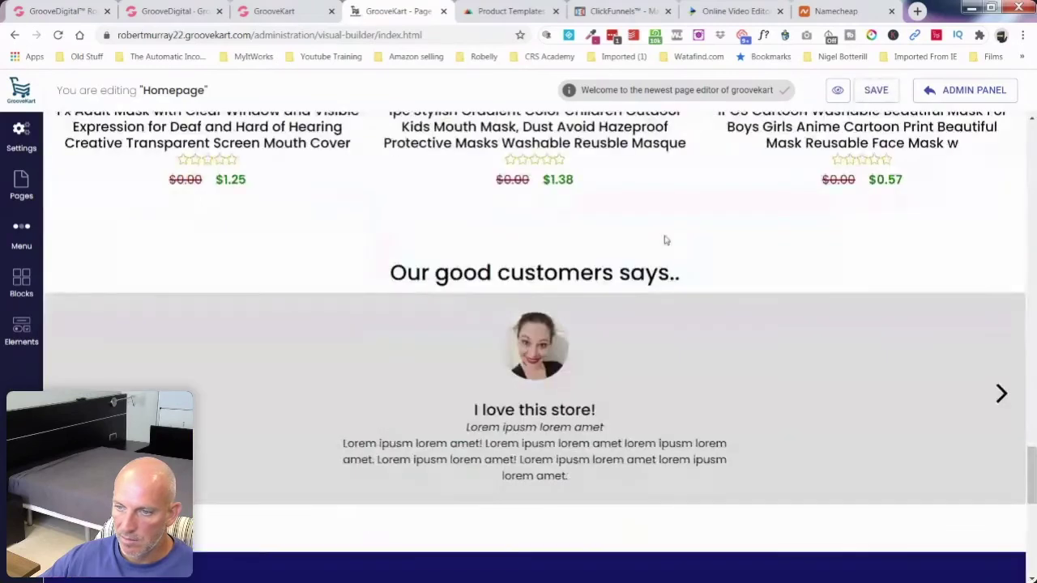
Step: Scroll down and back up through the homepage layout
scroll(666, 240, "down", 4)
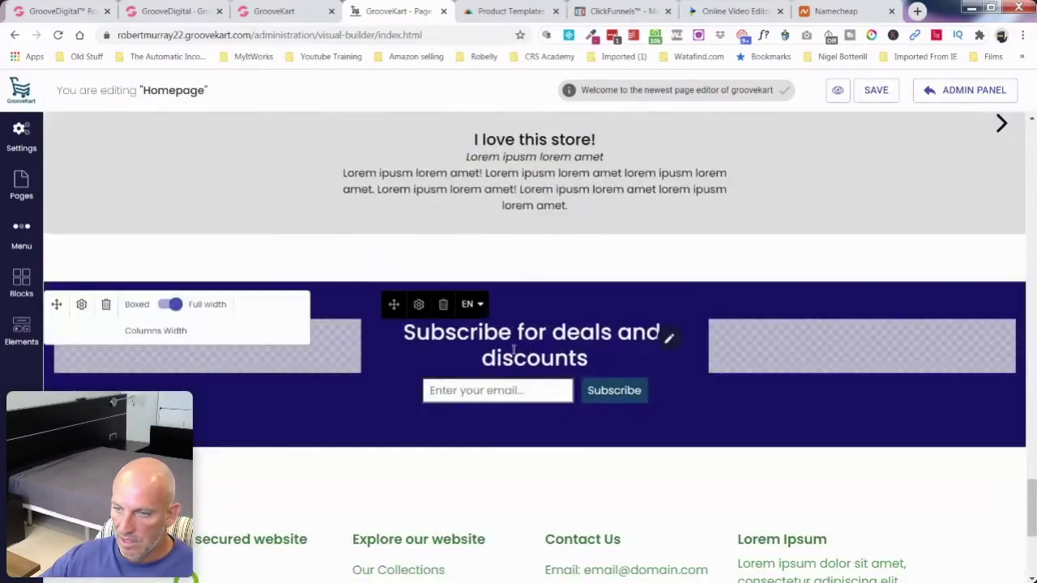
scroll(666, 336, "down", 4)
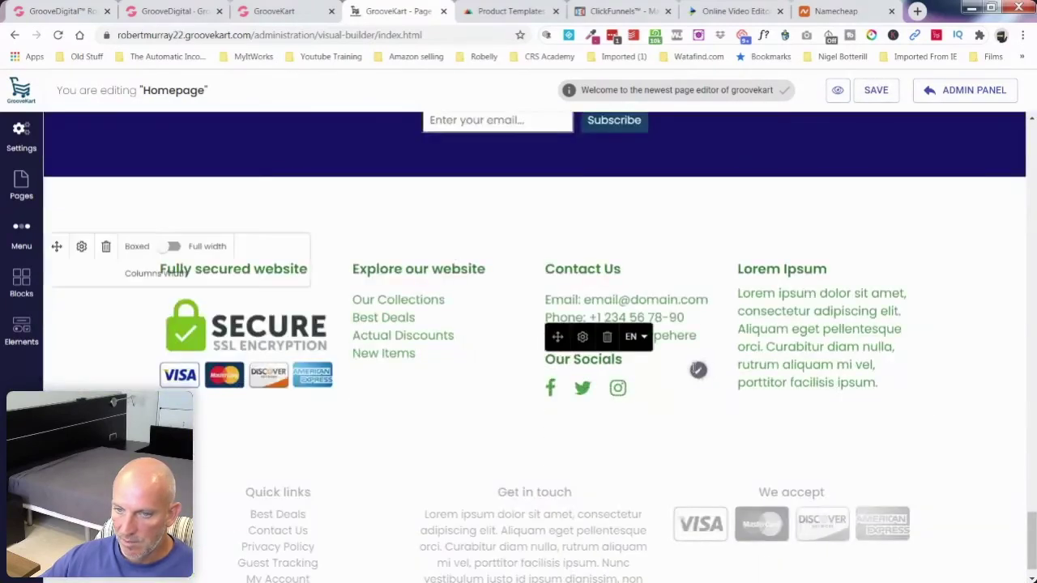
scroll(337, 332, "down", 1)
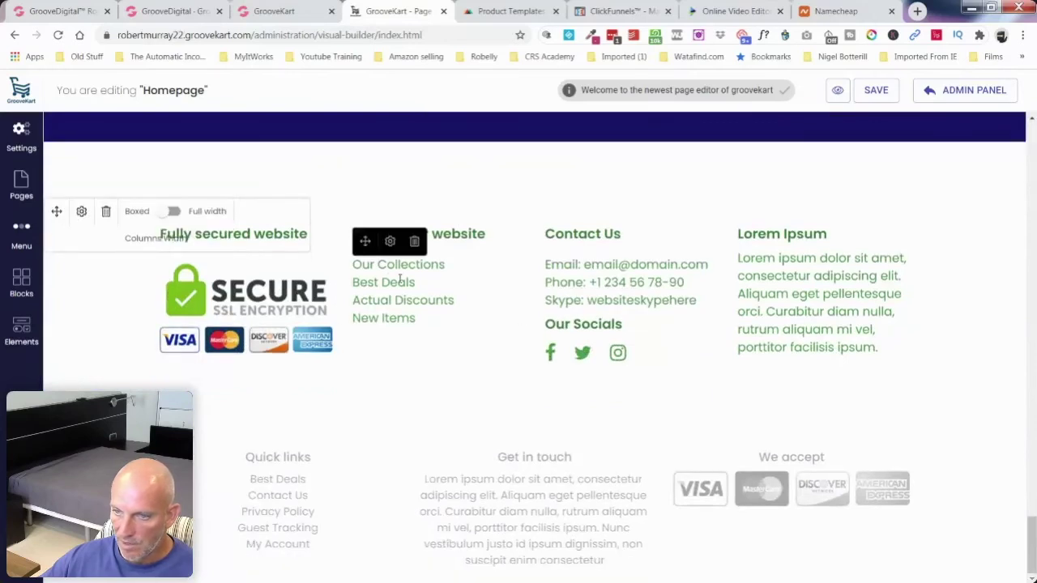
scroll(501, 320, "up", 20)
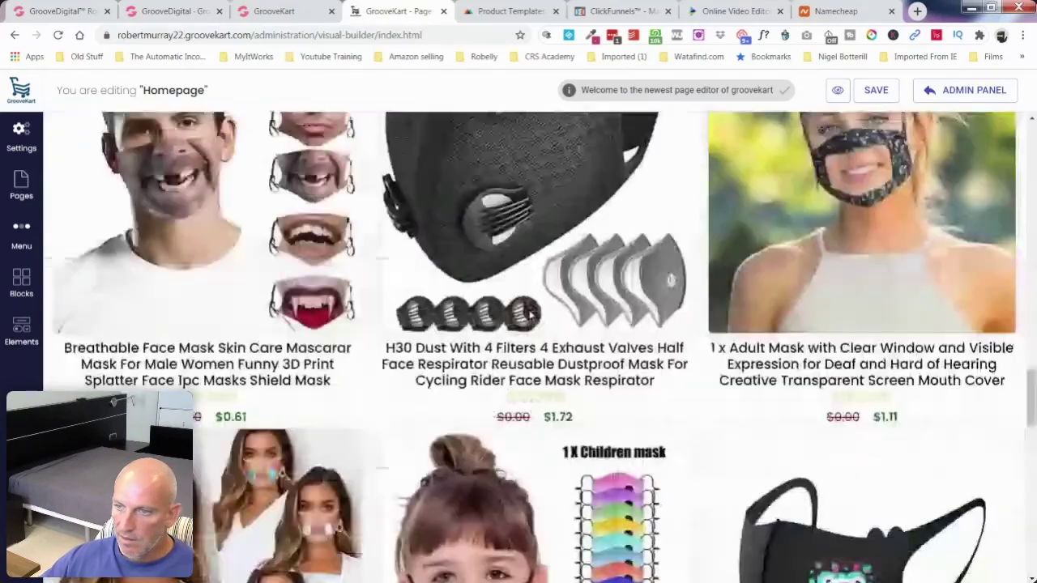
scroll(531, 316, "up", 3)
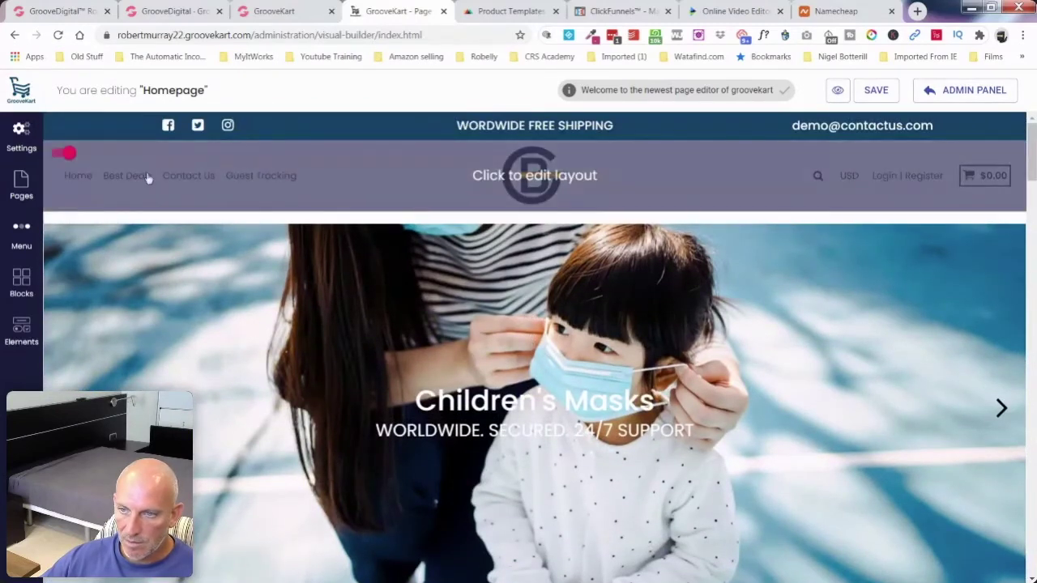
Step: Check the header layout Type options without changing them, then show the Pages list
left_click(586, 176)
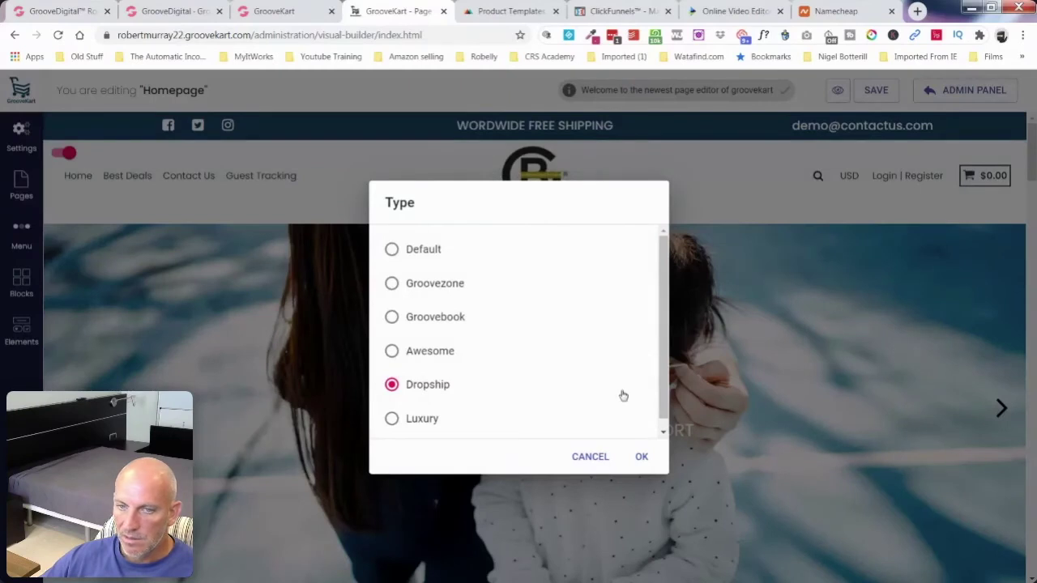
left_click(590, 456)
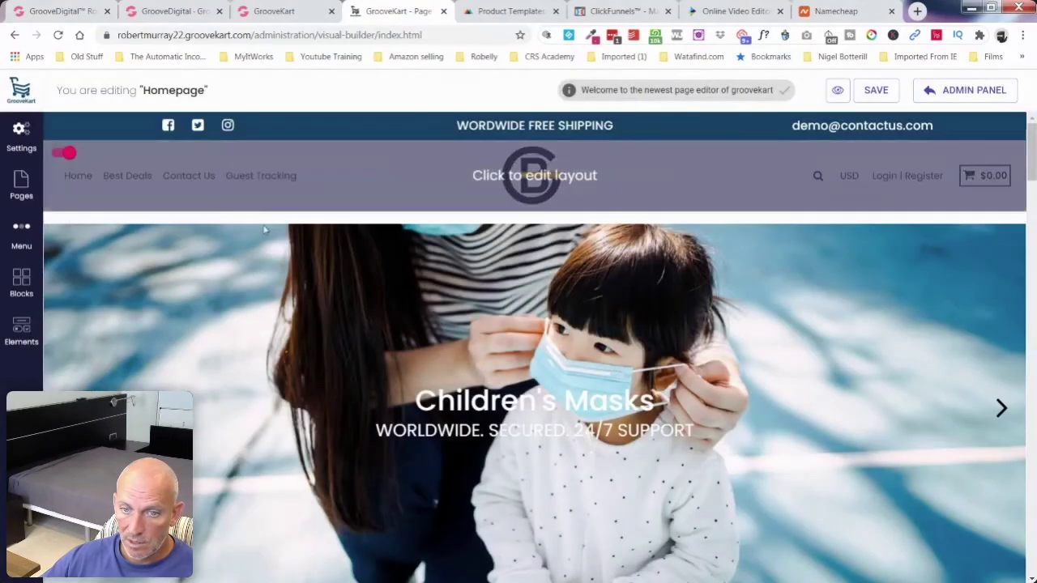
left_click(22, 187)
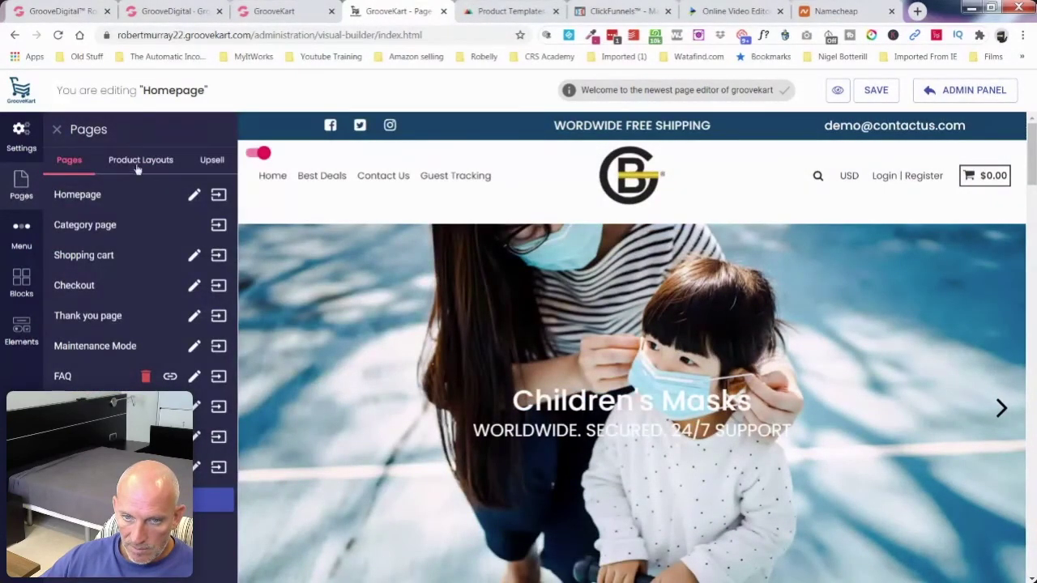
Step: Inspect the Best Deals menu item unchanged, then bring up Global Settings
left_click(22, 235)
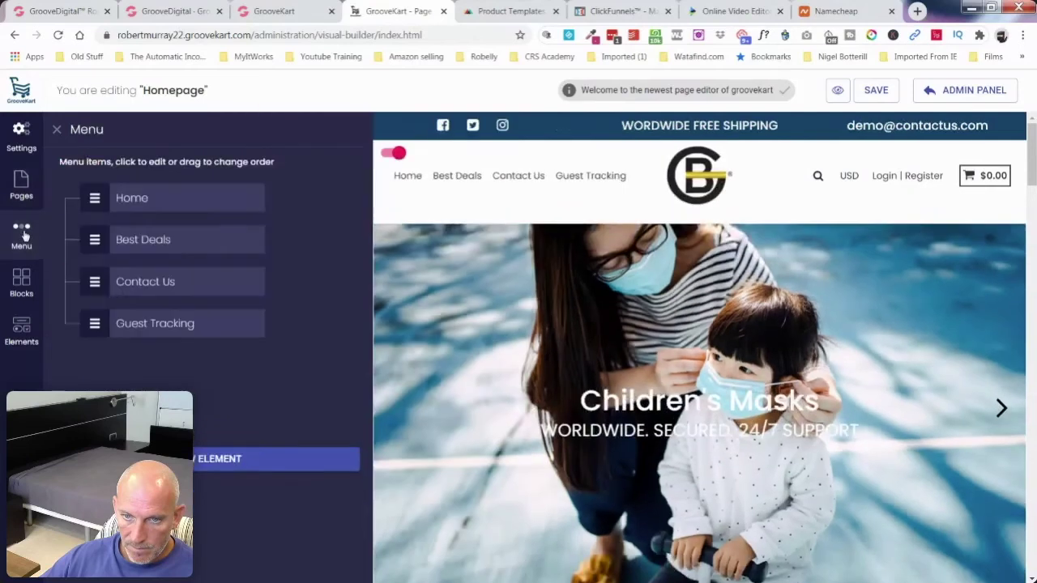
left_click(118, 243)
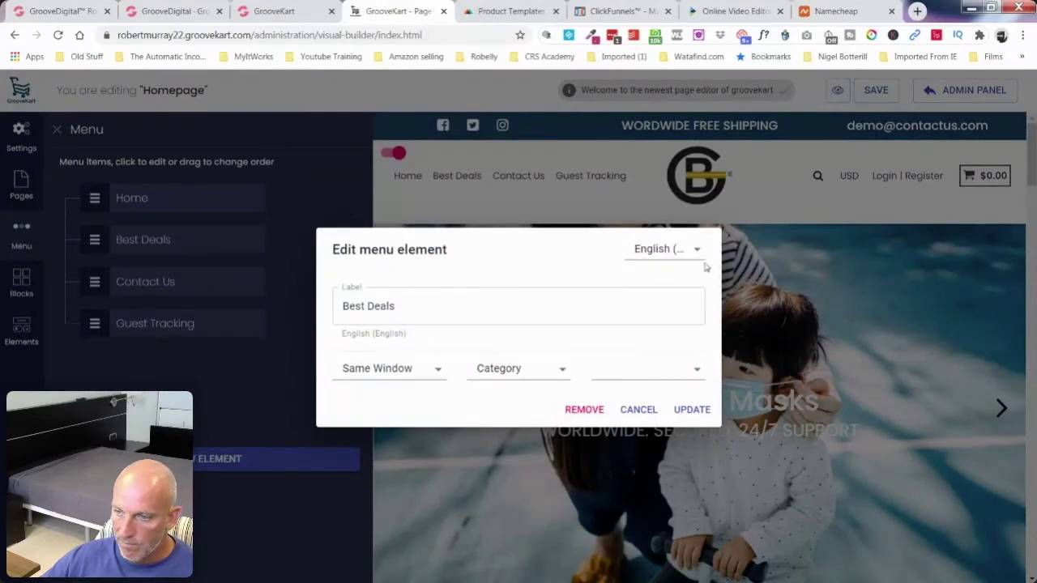
left_click(638, 410)
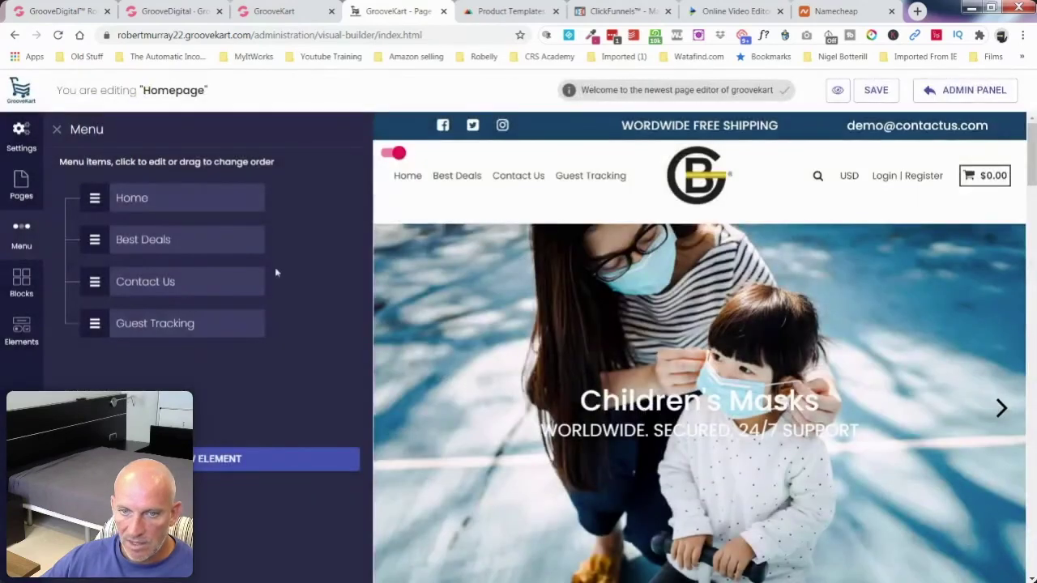
left_click(19, 136)
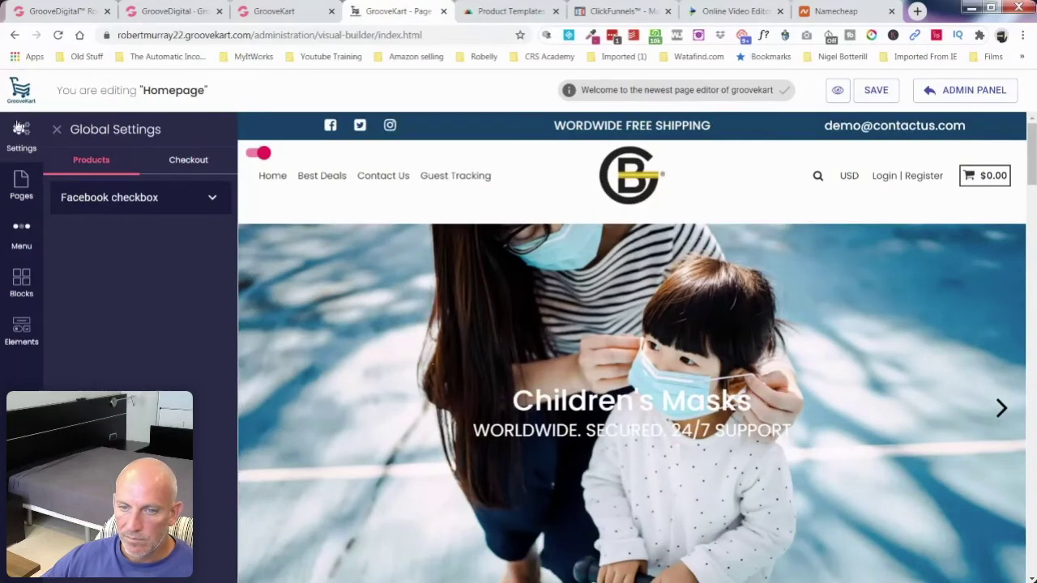
Step: Launch the Visual Builder app from the store admin's Apps list
left_click(258, 14)
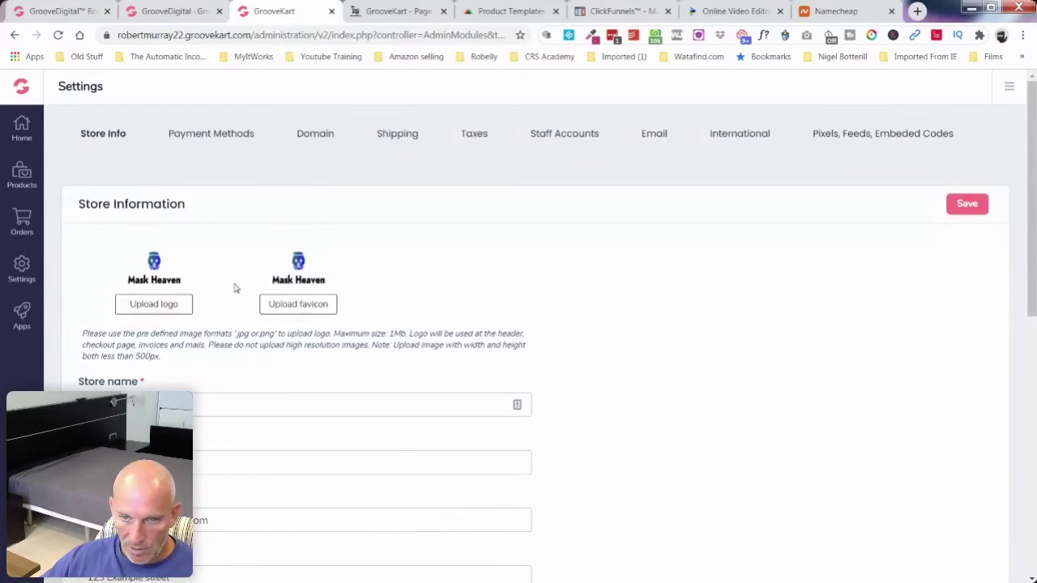
left_click(22, 314)
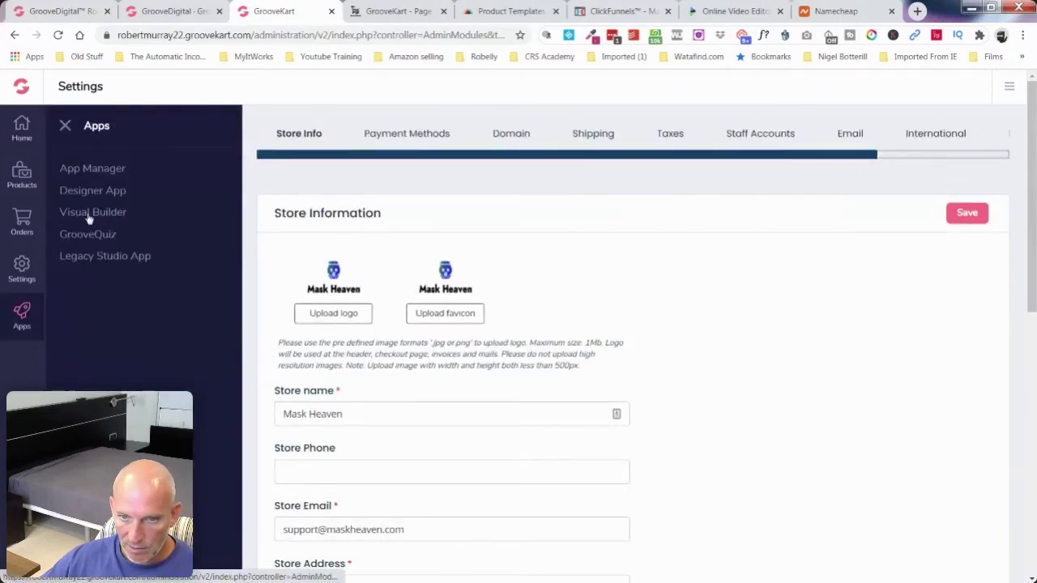
left_click(22, 276)
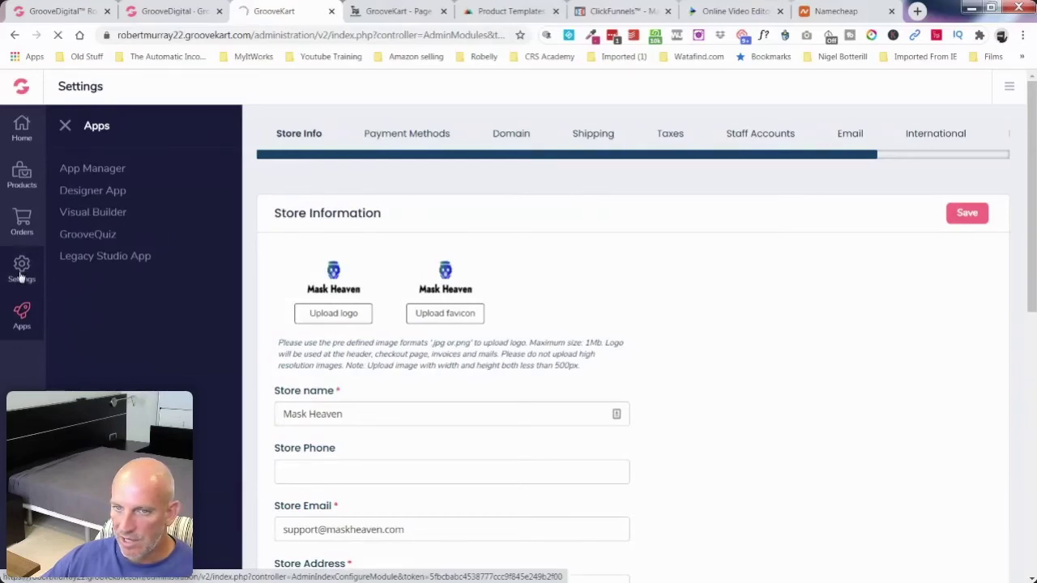
Step: Close the GrooveDigital info tab and show the builder's Menu list
left_click(166, 15)
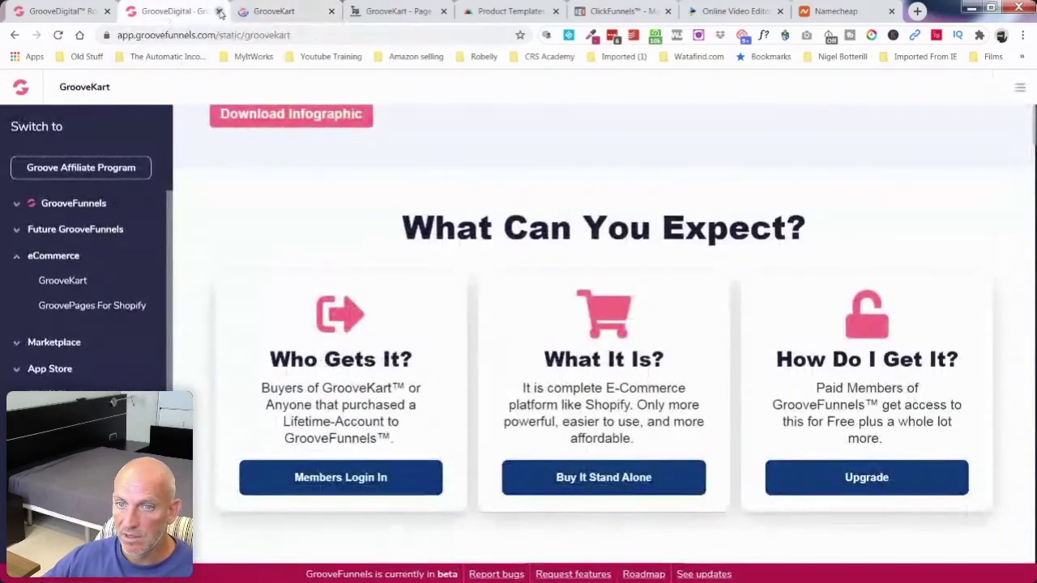
left_click(218, 12)
left_click(282, 12)
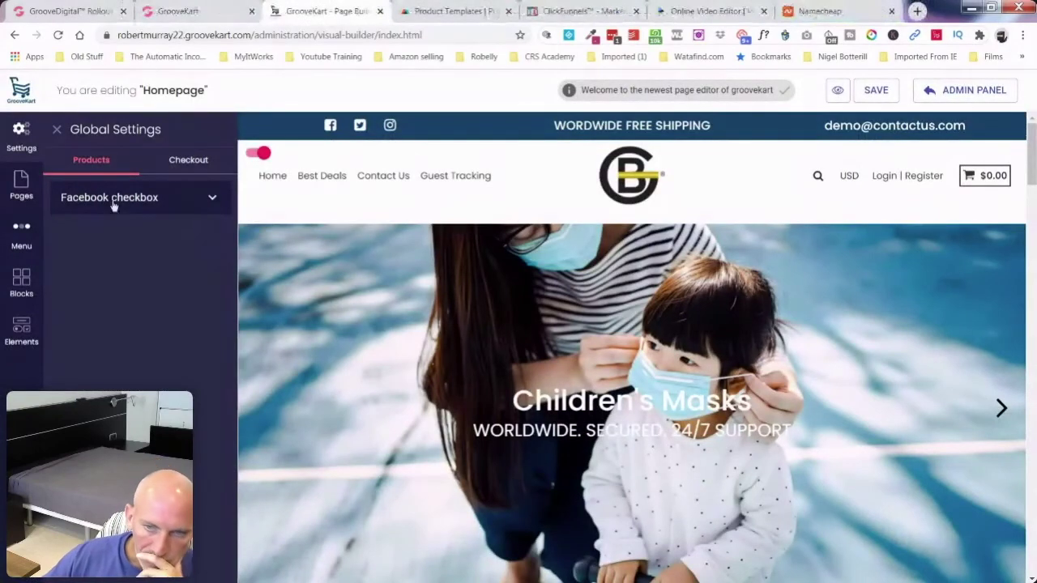
left_click(22, 234)
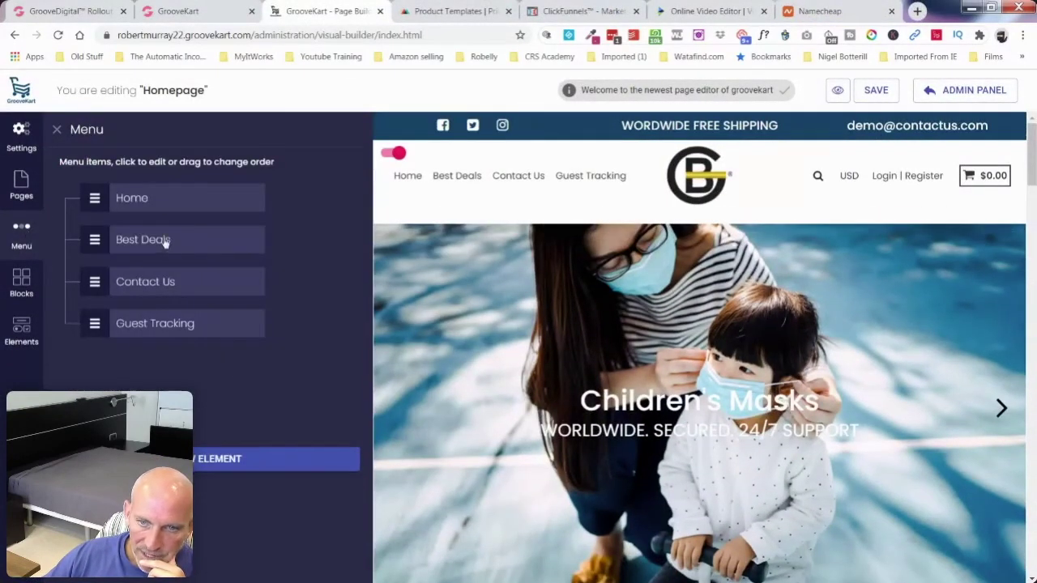
Step: Save the homepage changes and open the Category page in the builder
left_click(22, 187)
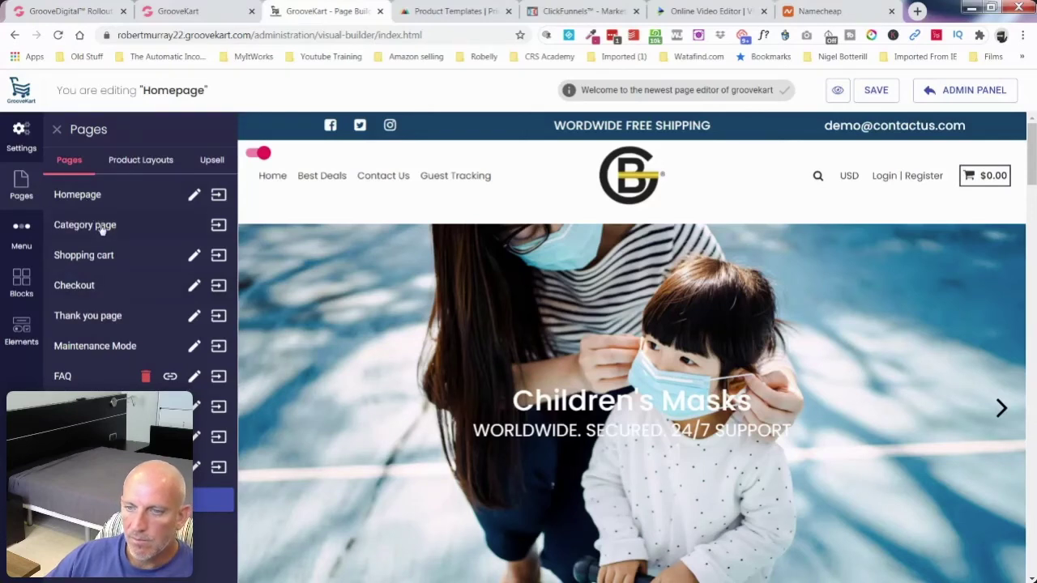
left_click(218, 225)
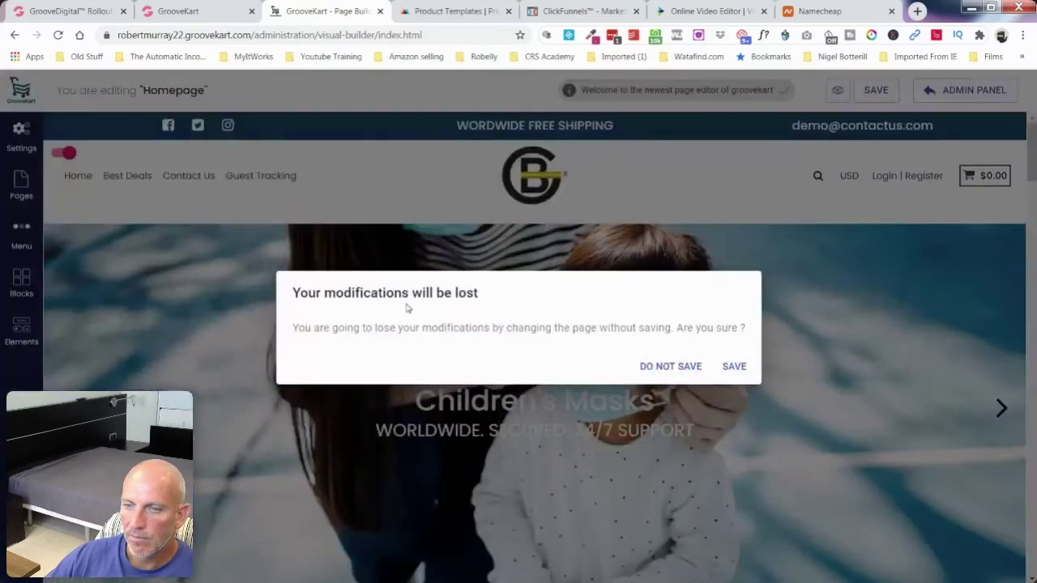
left_click(734, 366)
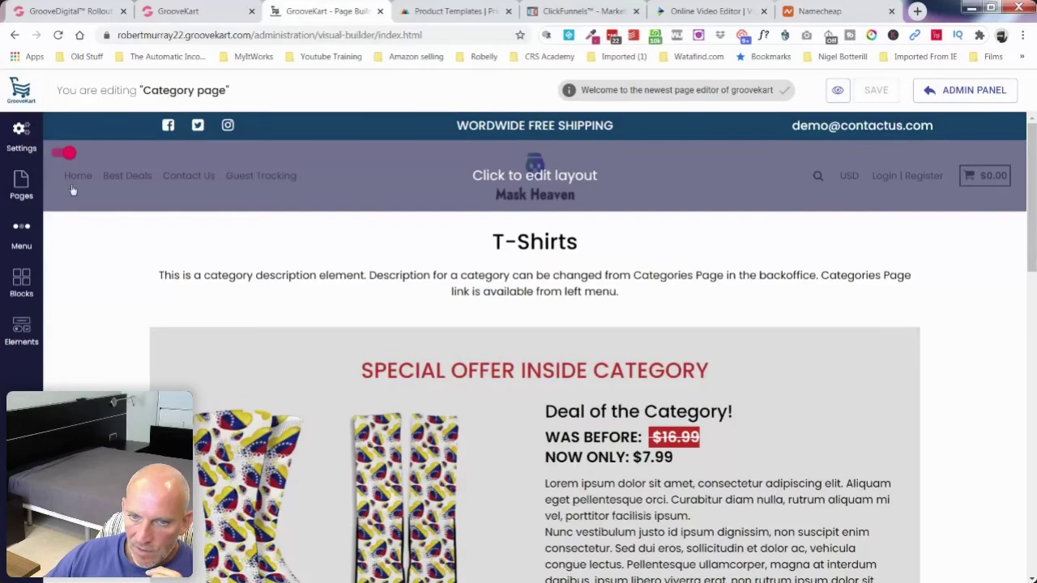
Step: Confirm Best Deals keeps Category as its link type, leaving it unchanged
left_click(22, 188)
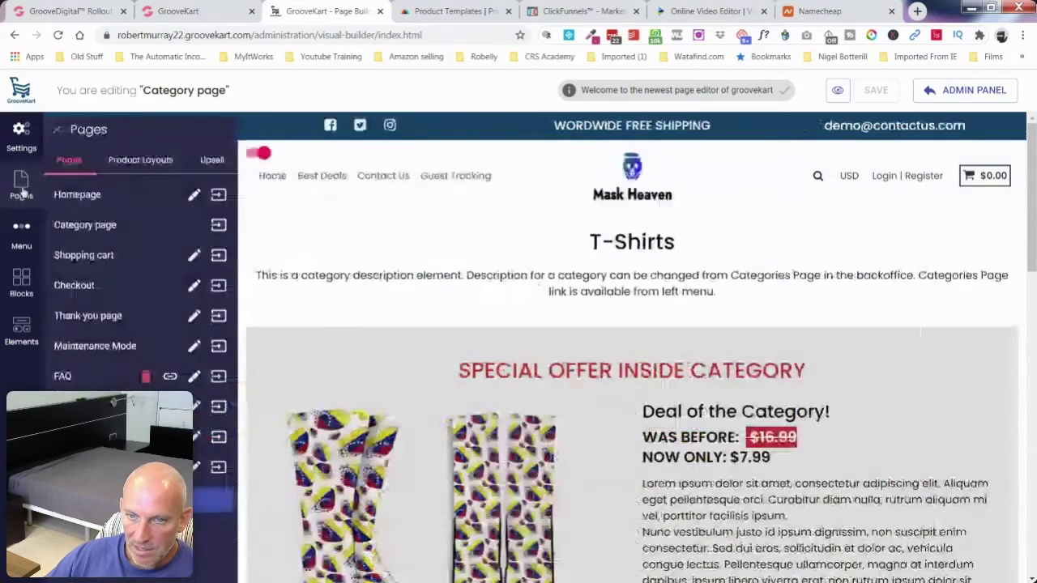
left_click(21, 234)
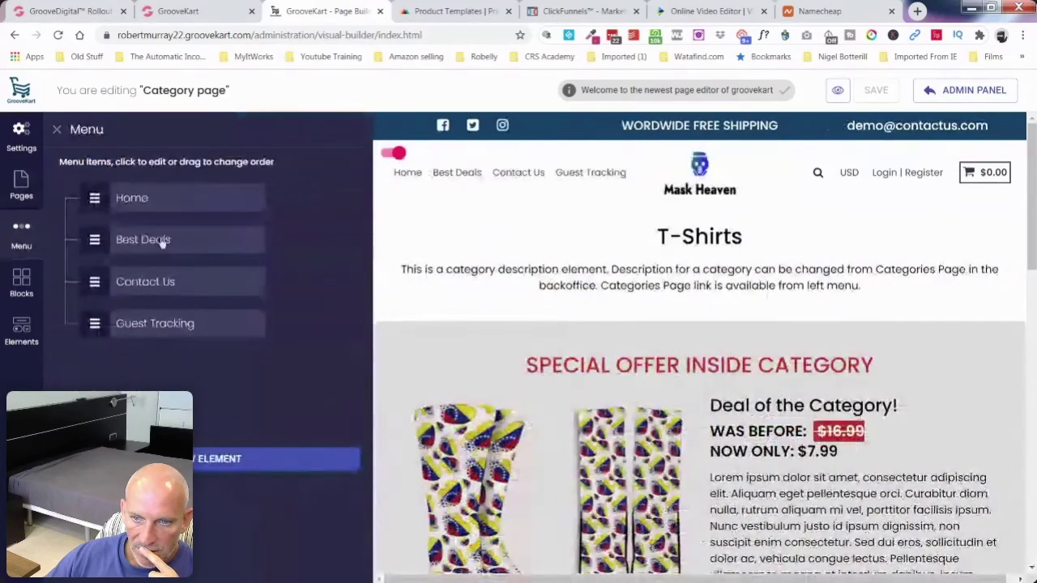
left_click(160, 240)
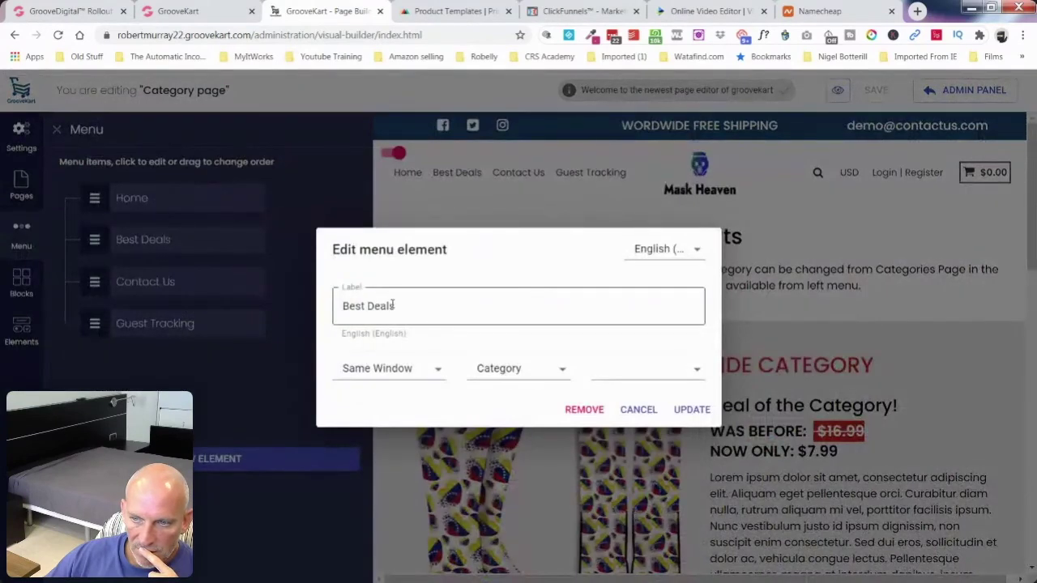
left_click(535, 375)
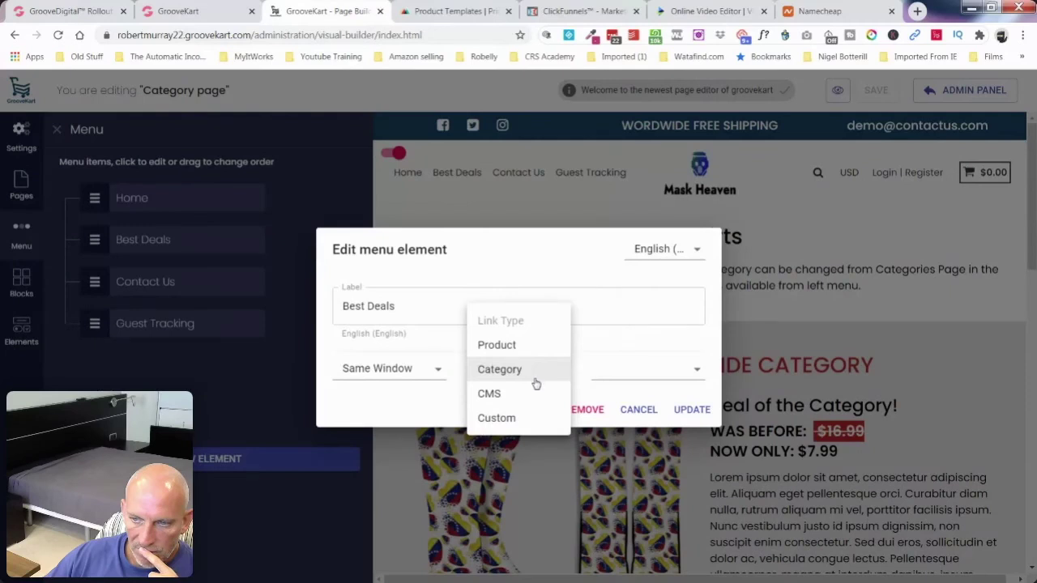
left_click(383, 305)
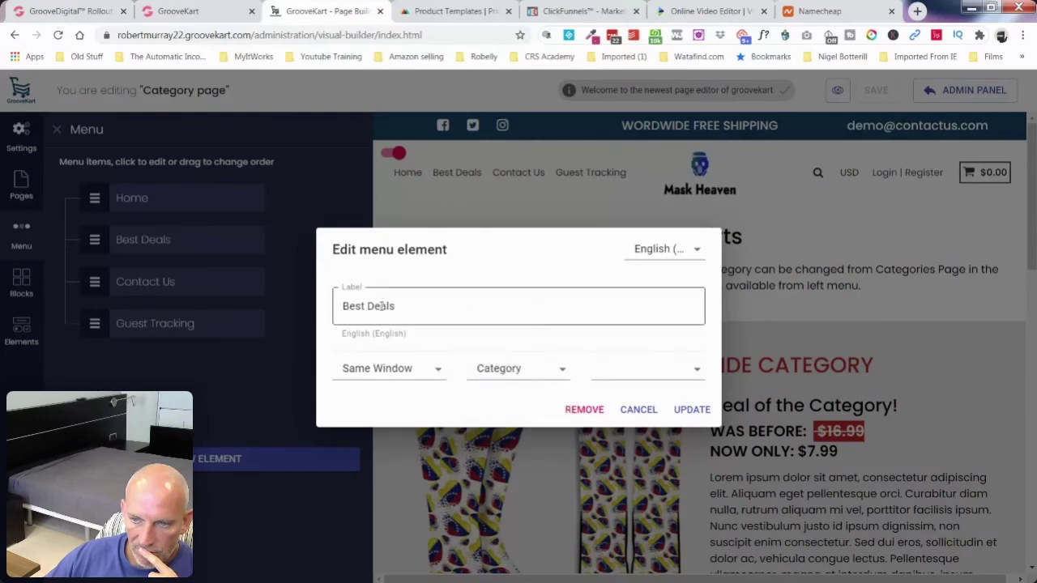
left_click(640, 410)
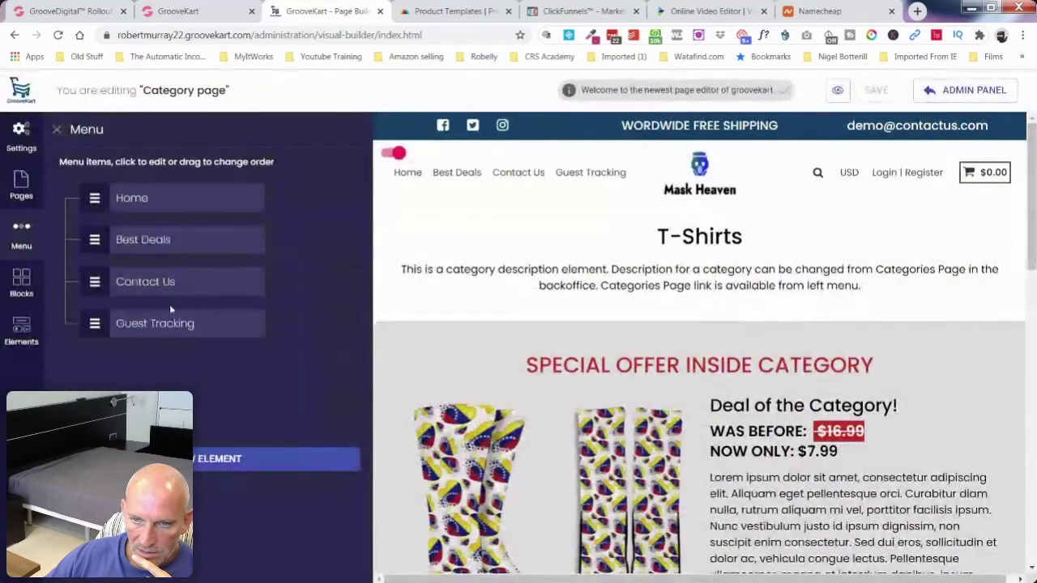
Step: Move Contact Us below Guest Tracking and add a New Menu item
left_click_drag(94, 284, 95, 322)
left_click(133, 286)
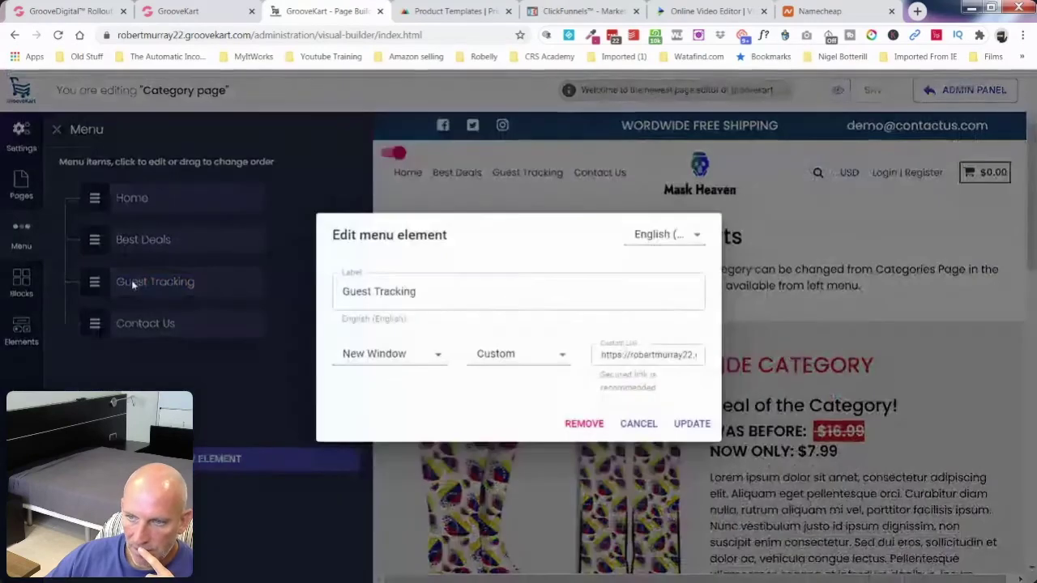
left_click(638, 424)
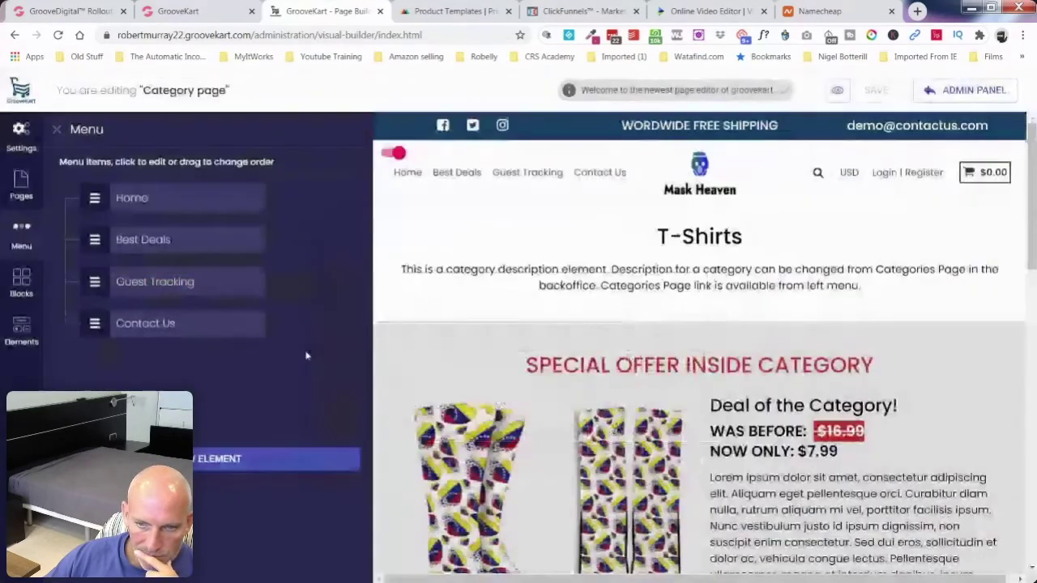
left_click(162, 458)
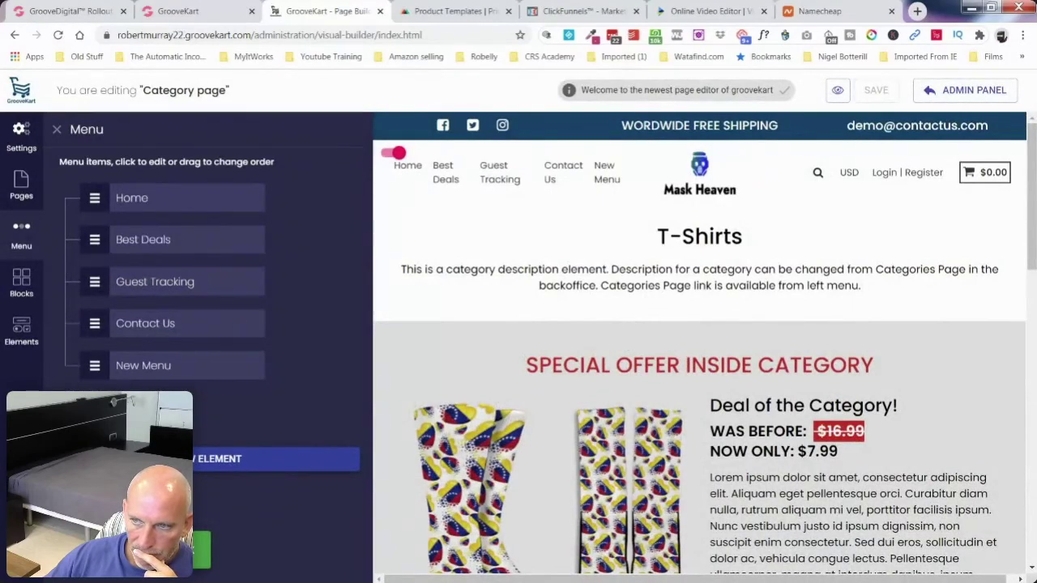
Step: Rename the New Menu item to 'Masks'
left_click(116, 368)
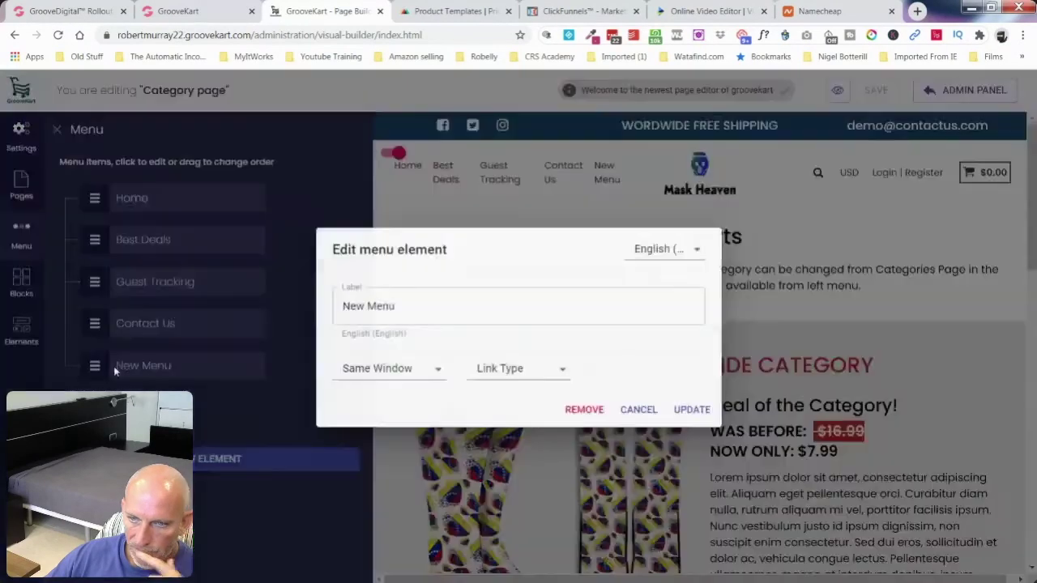
triple_click(386, 311)
type("Ma")
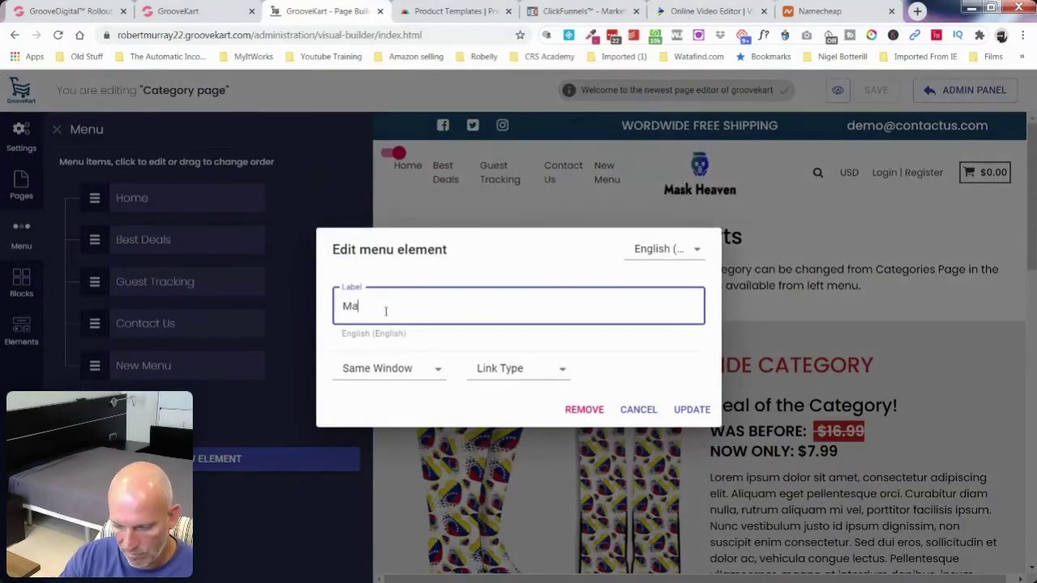
type("sks")
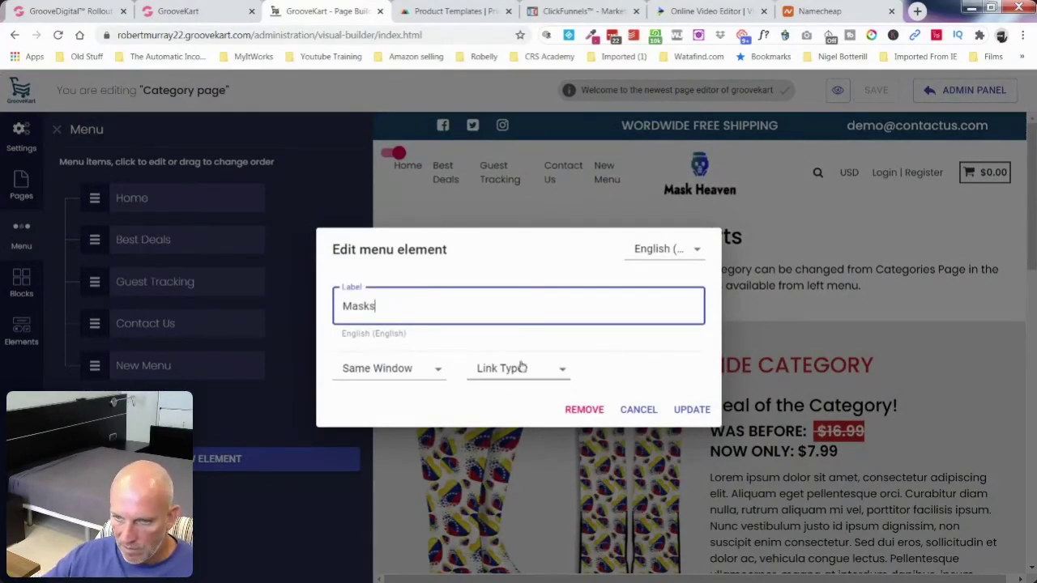
Step: Link Masks to the Children's Masks category, save it, and add another menu item
left_click(528, 369)
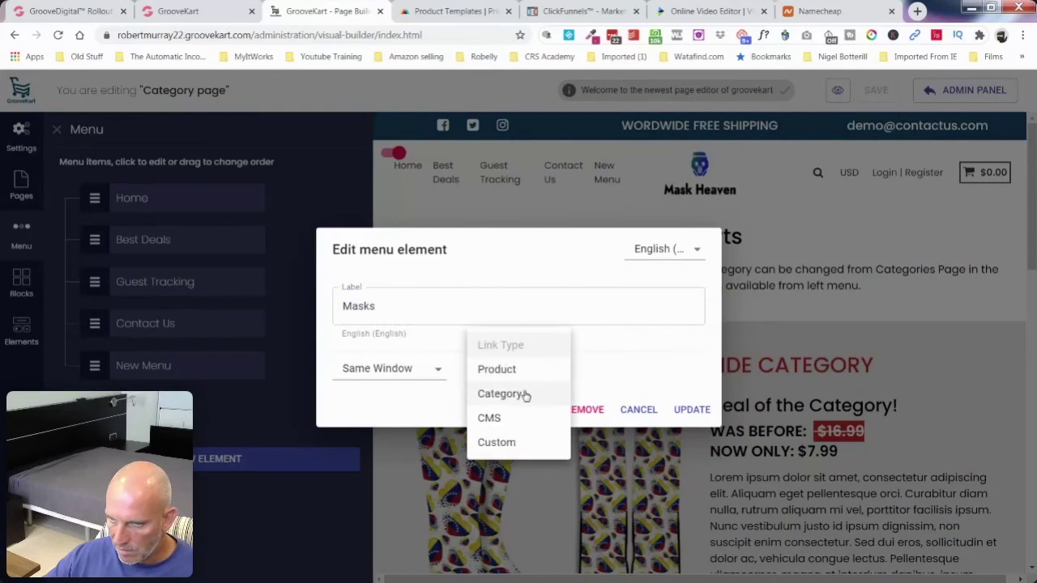
left_click(524, 394)
left_click(671, 373)
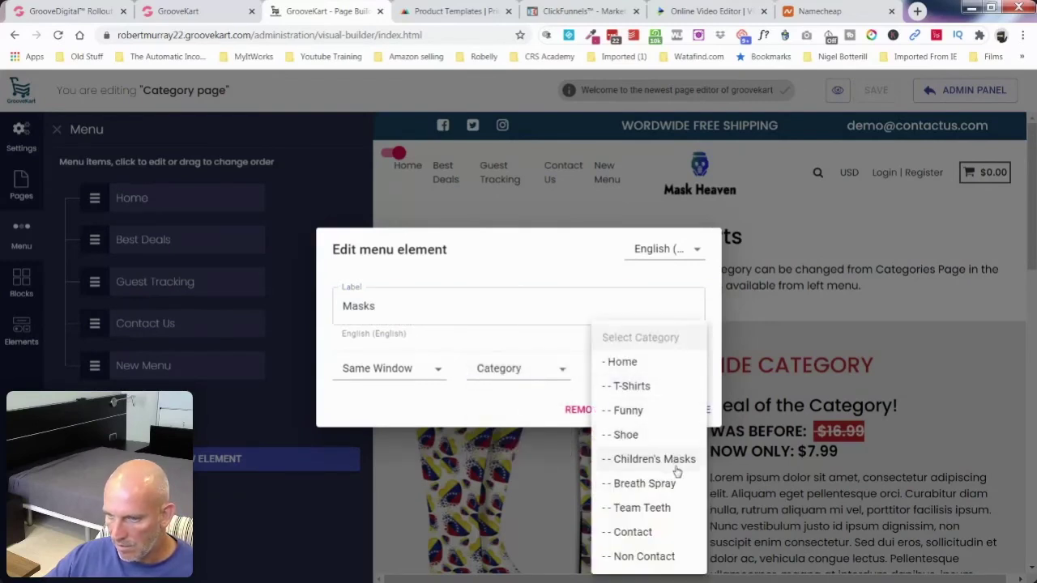
left_click(680, 460)
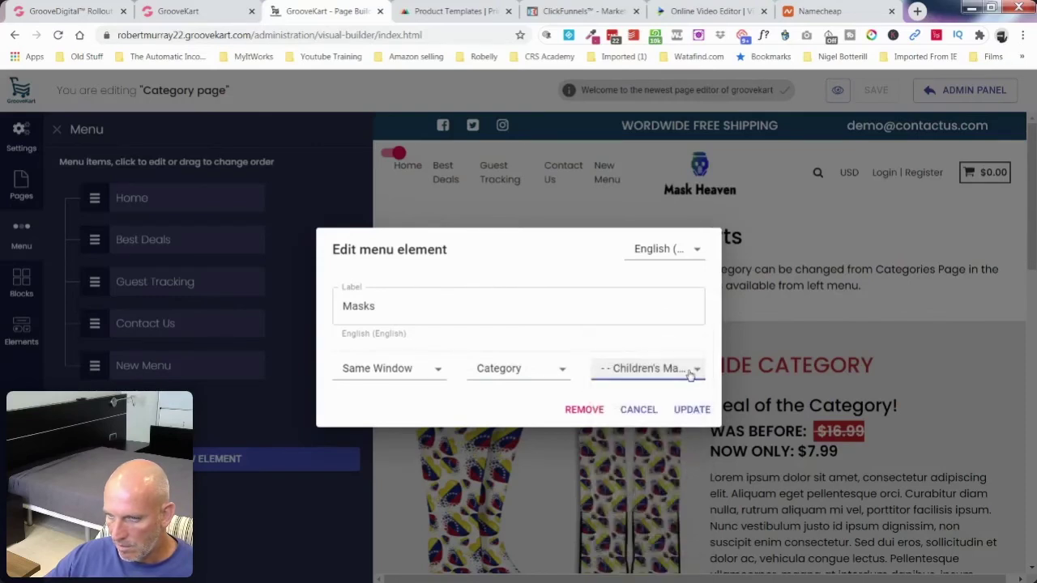
left_click(693, 410)
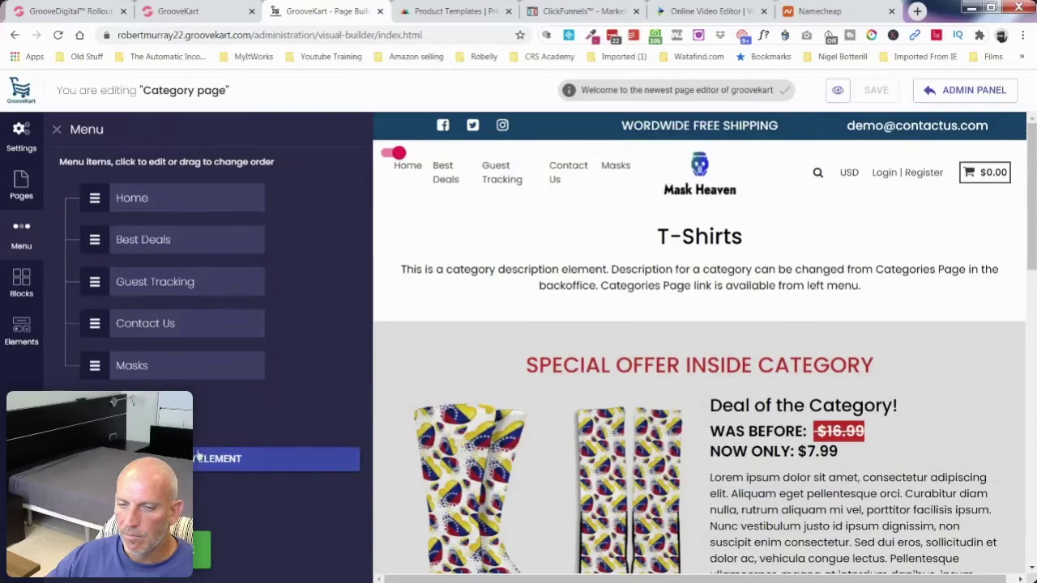
left_click(333, 459)
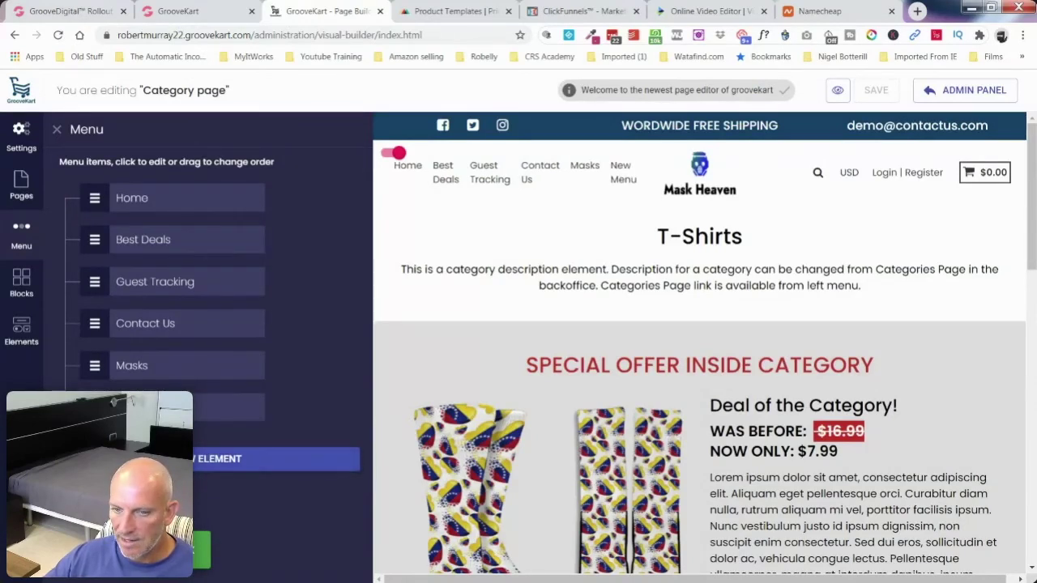
Step: Nest the new menu item under Masks and link it to the Funny category
left_click_drag(95, 408, 125, 408)
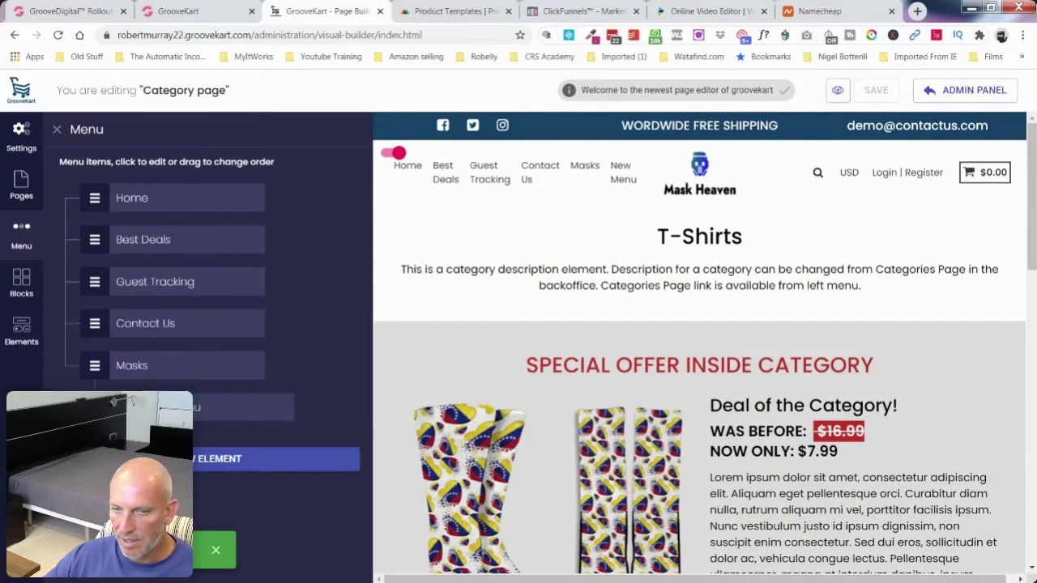
left_click(126, 407)
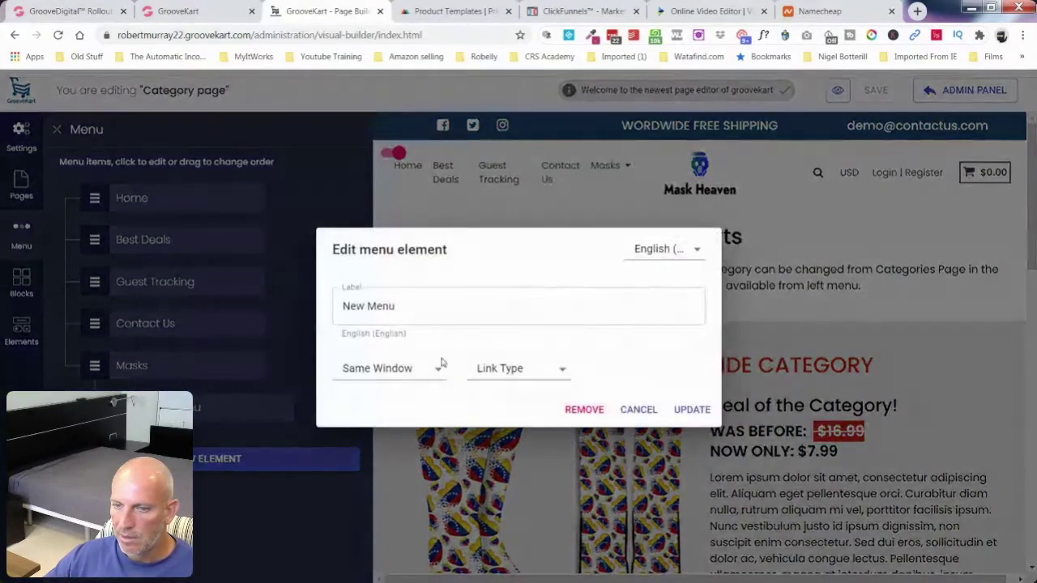
left_click(527, 376)
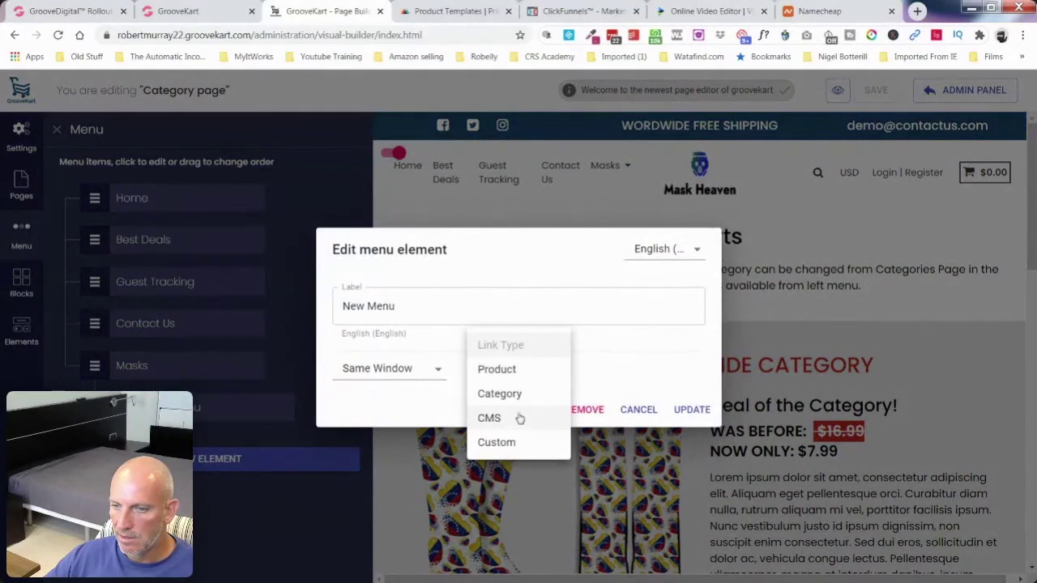
left_click(522, 394)
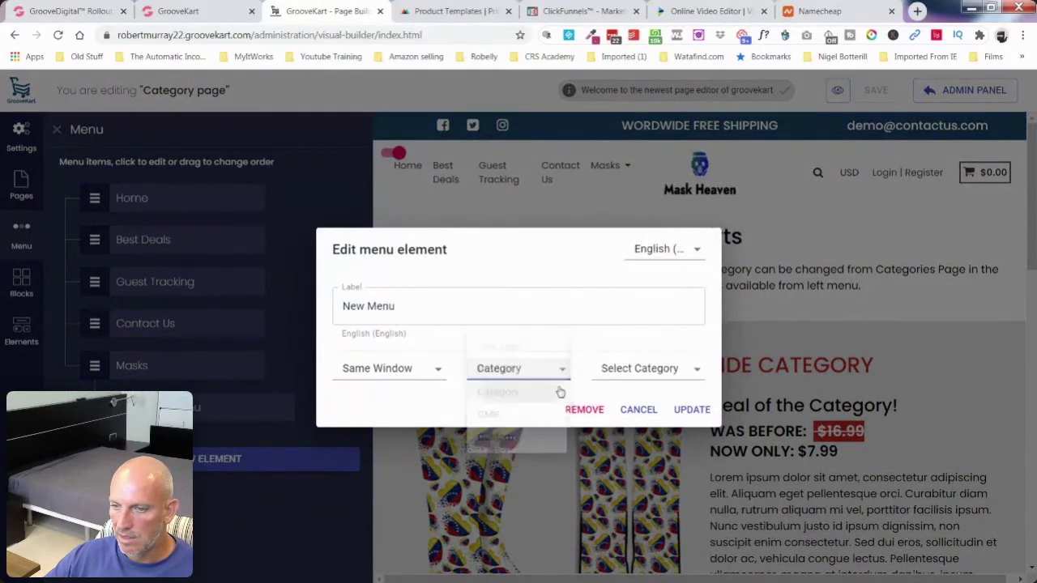
left_click(629, 377)
left_click(629, 410)
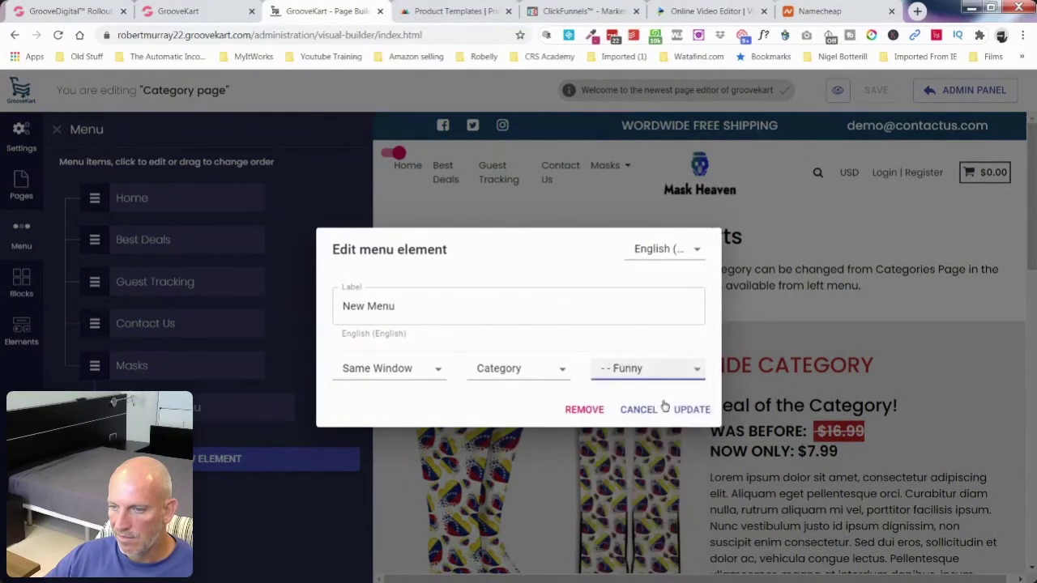
left_click(689, 410)
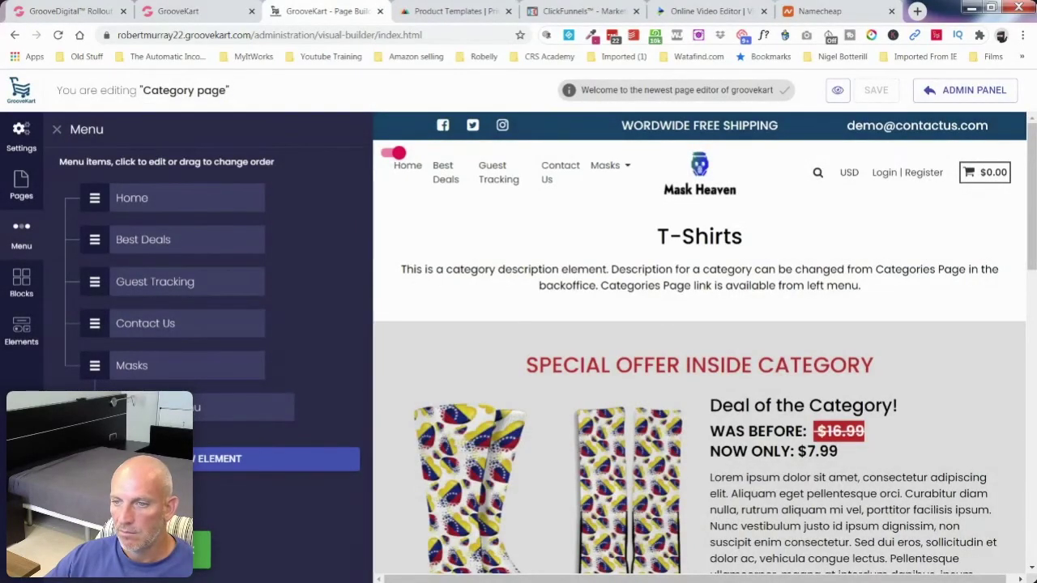
Step: Relabel the nested item 'Funny', save it, and preview the store page
left_click(243, 407)
left_click(381, 306)
triple_click(380, 306)
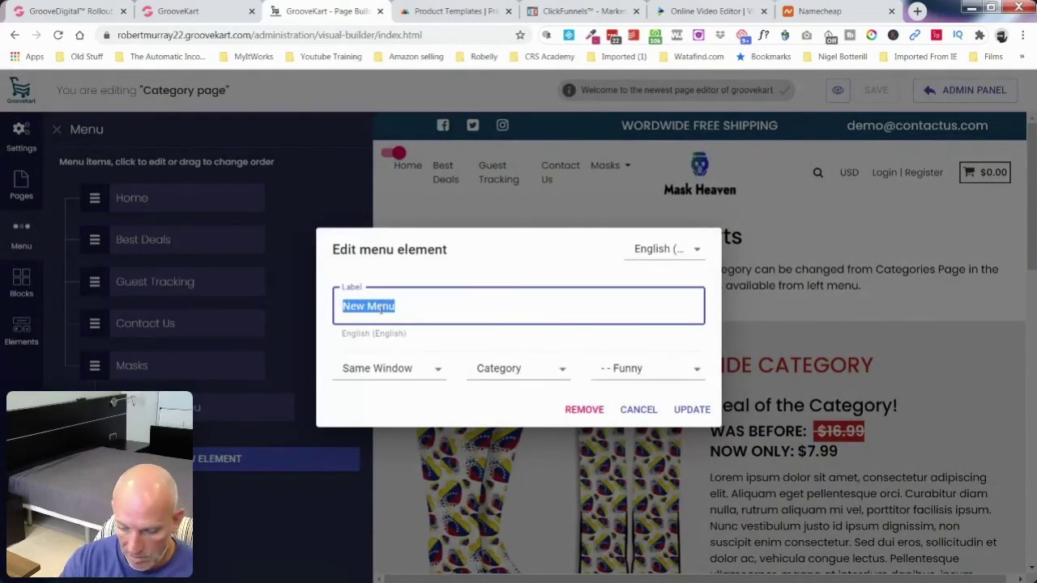
type("Funny")
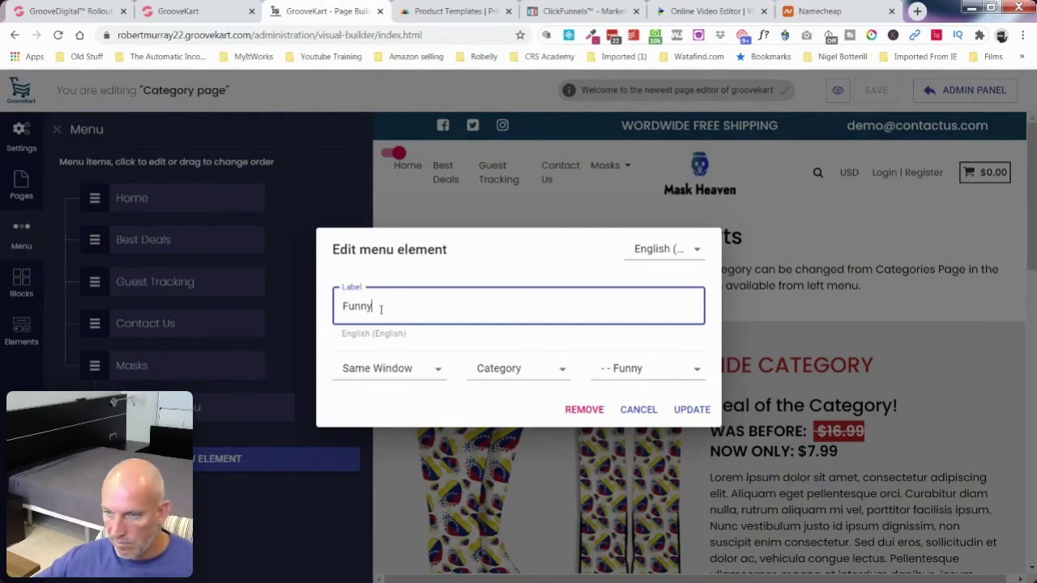
left_click(689, 411)
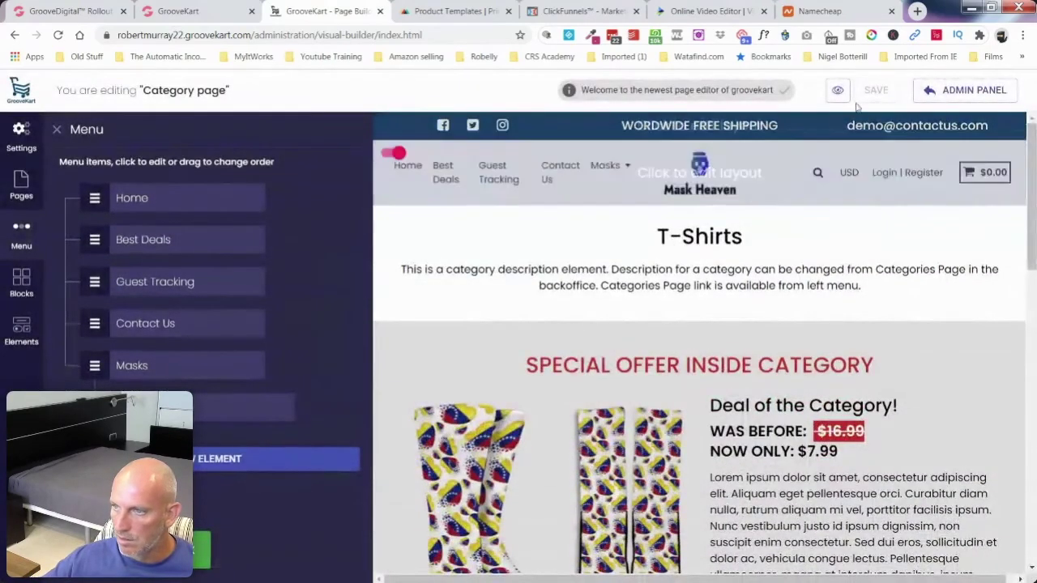
left_click(837, 92)
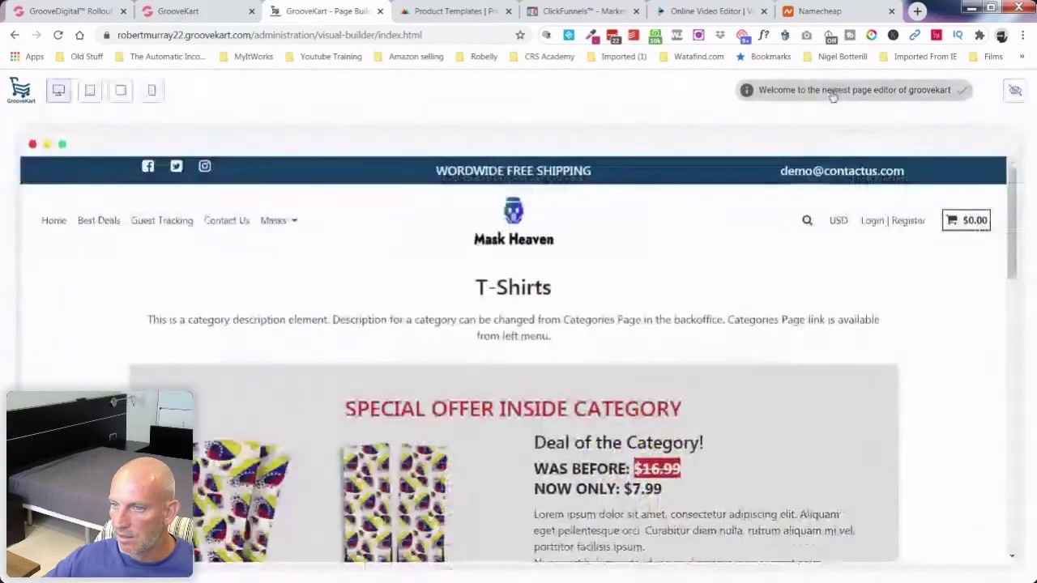
Step: Leave the store preview and add another New Menu item to the menu
mouse_move(268, 225)
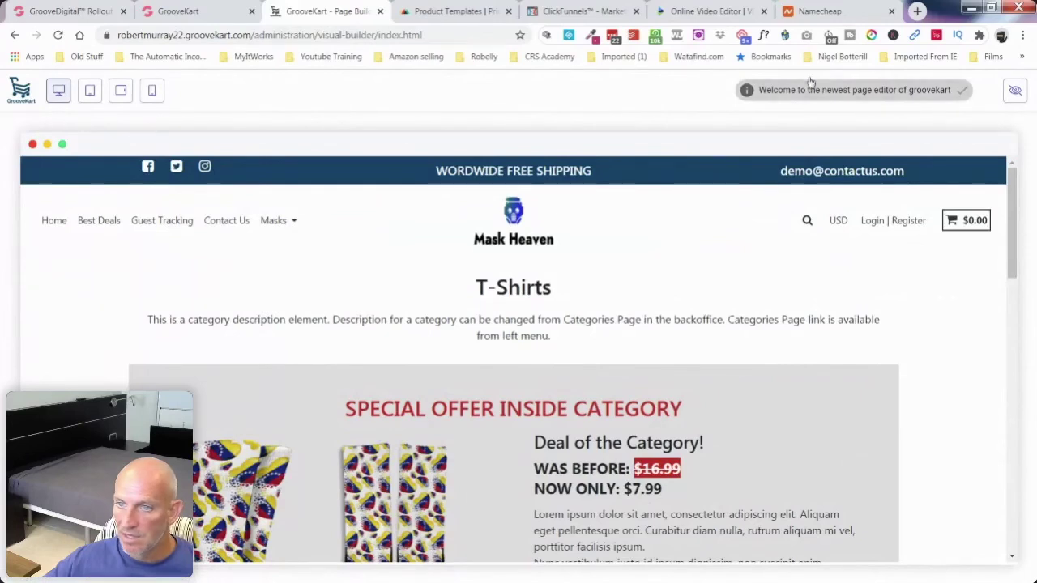
left_click(1014, 90)
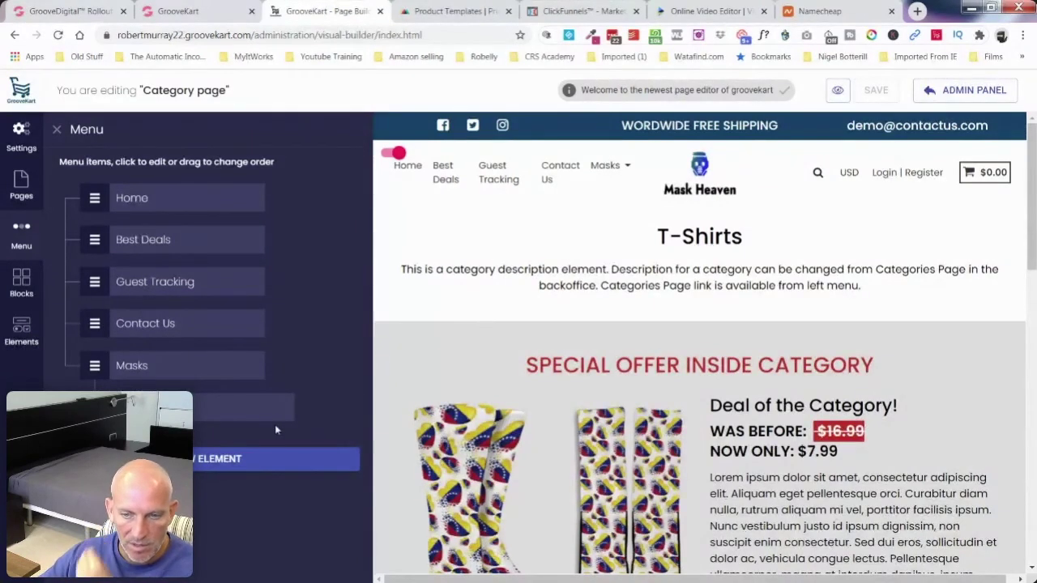
left_click(232, 459)
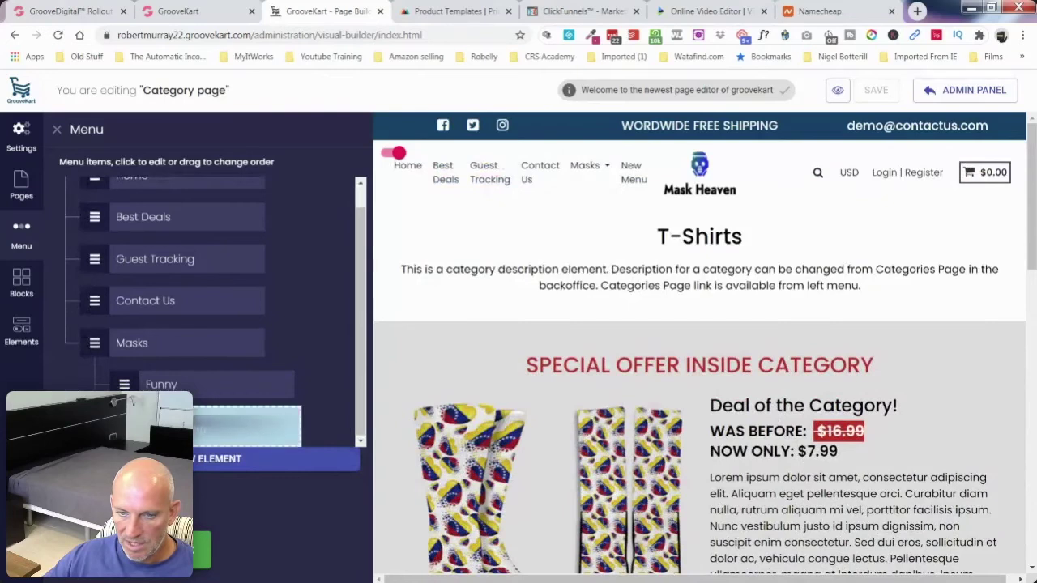
Step: Label the new item 'Childrens', link it to the Children's Masks category, then add another item
left_click(235, 427)
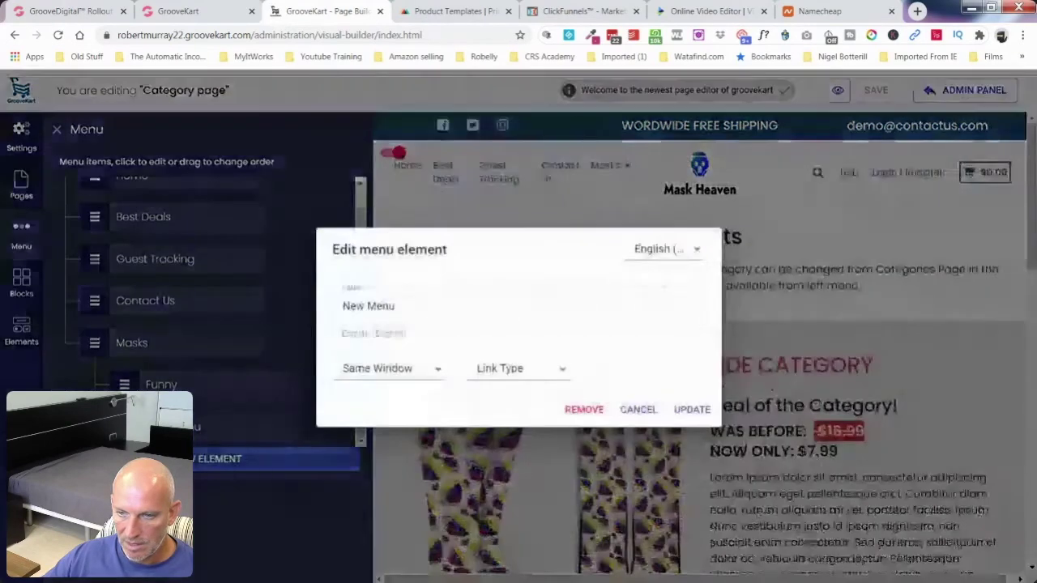
triple_click(412, 311)
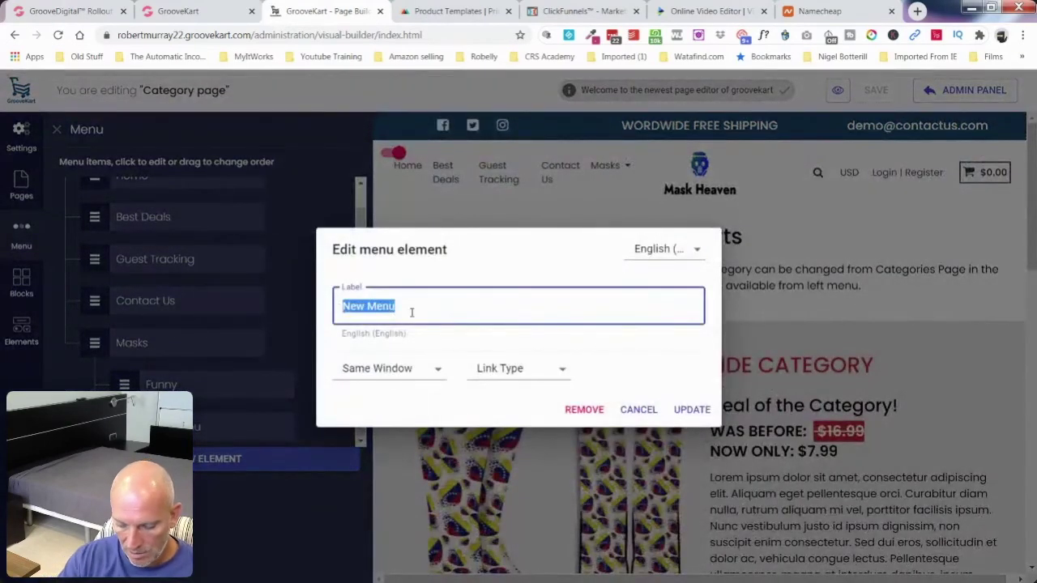
type("Chil")
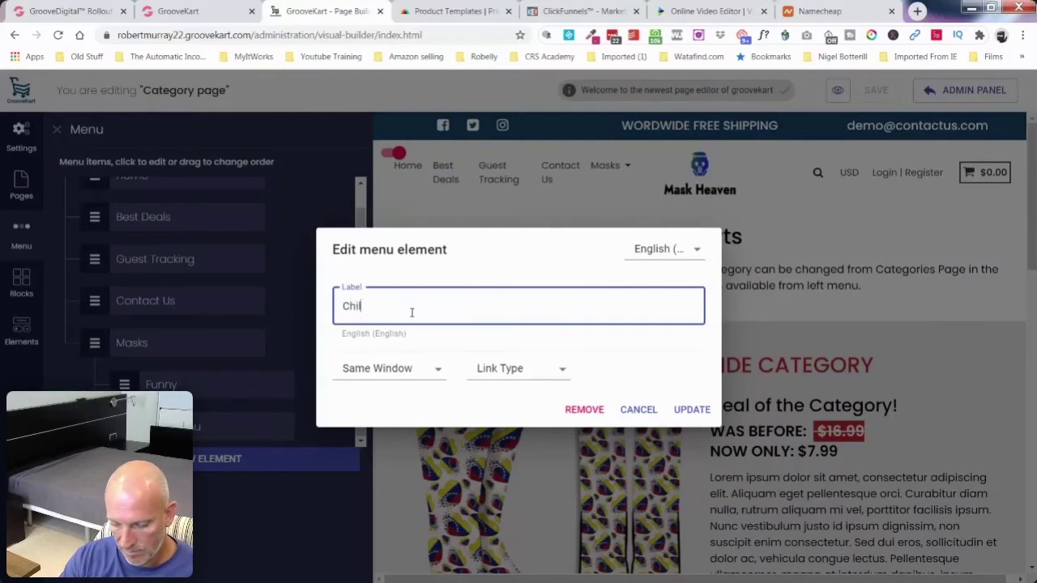
type("drens")
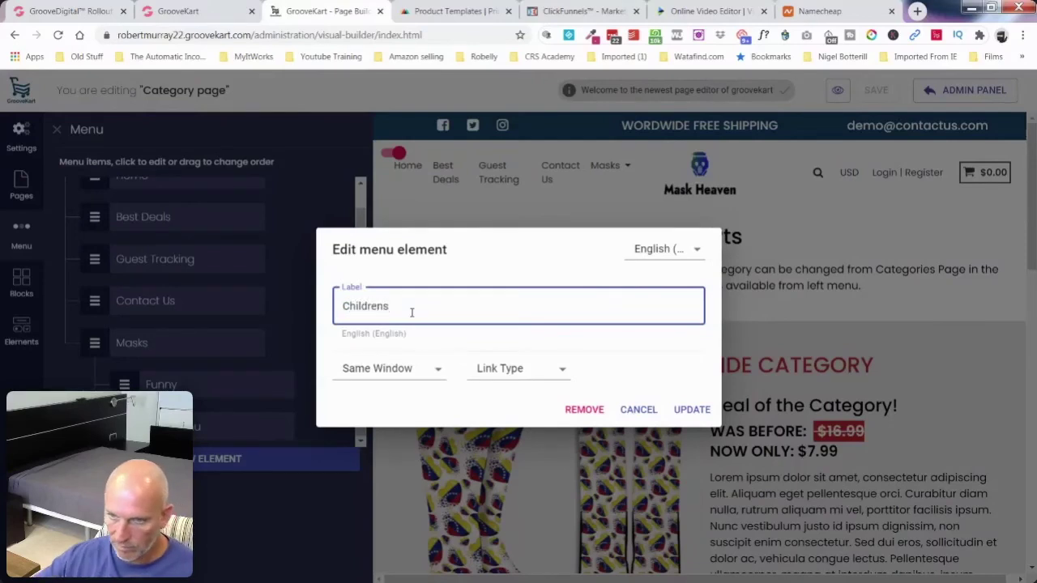
left_click(529, 378)
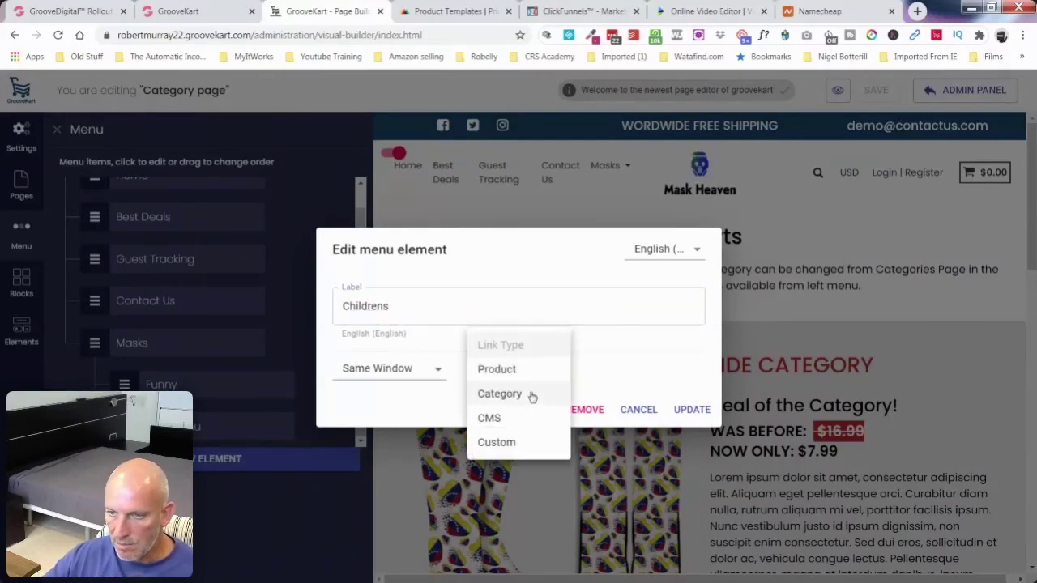
left_click(533, 396)
left_click(642, 369)
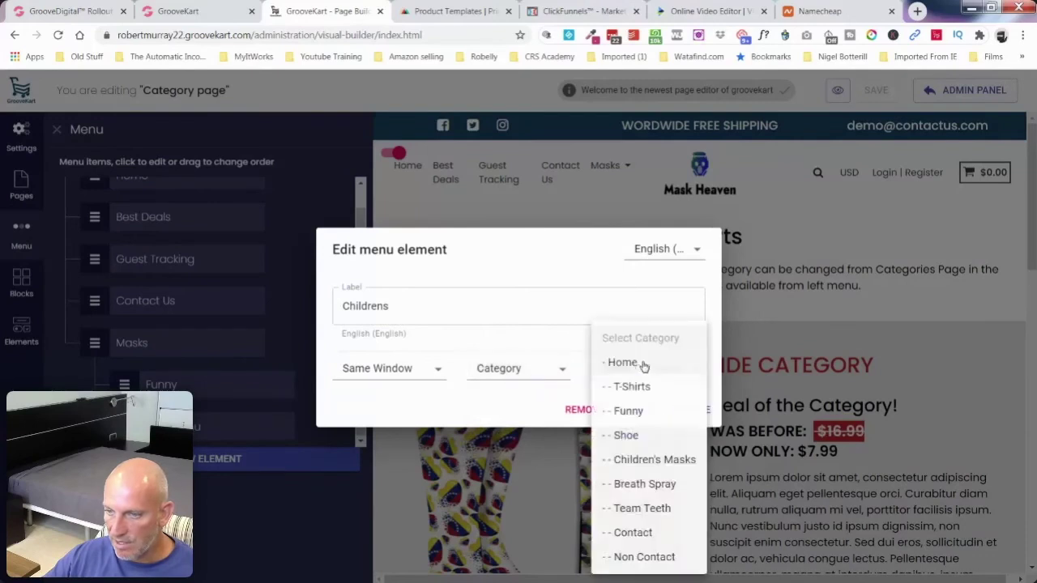
left_click(678, 460)
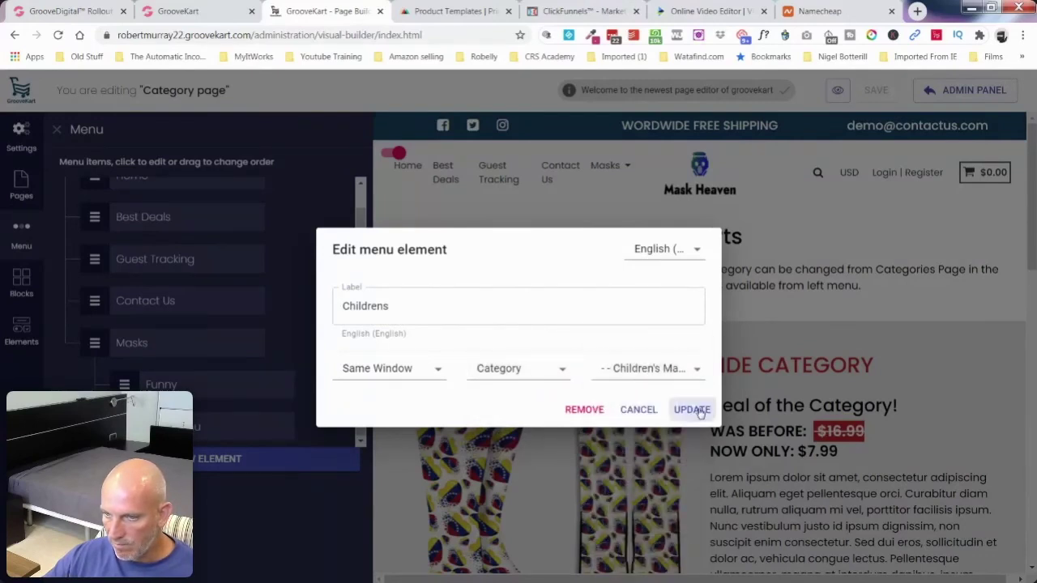
left_click(696, 411)
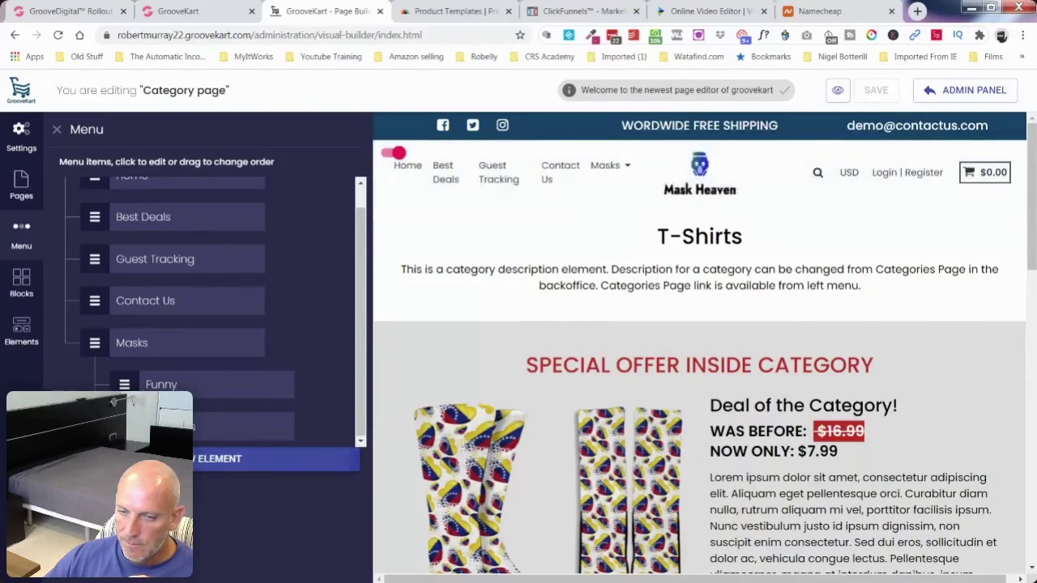
left_click(162, 458)
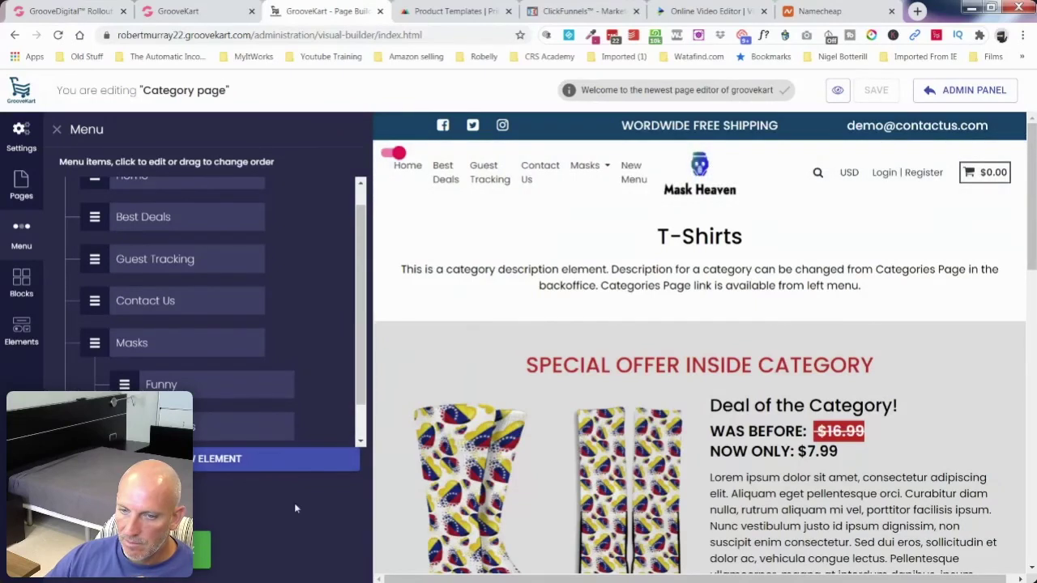
Step: Nest the newest menu item under Masks and relabel it Super Heroes
scroll(243, 399, "down", 1)
left_click_drag(129, 426, 133, 427)
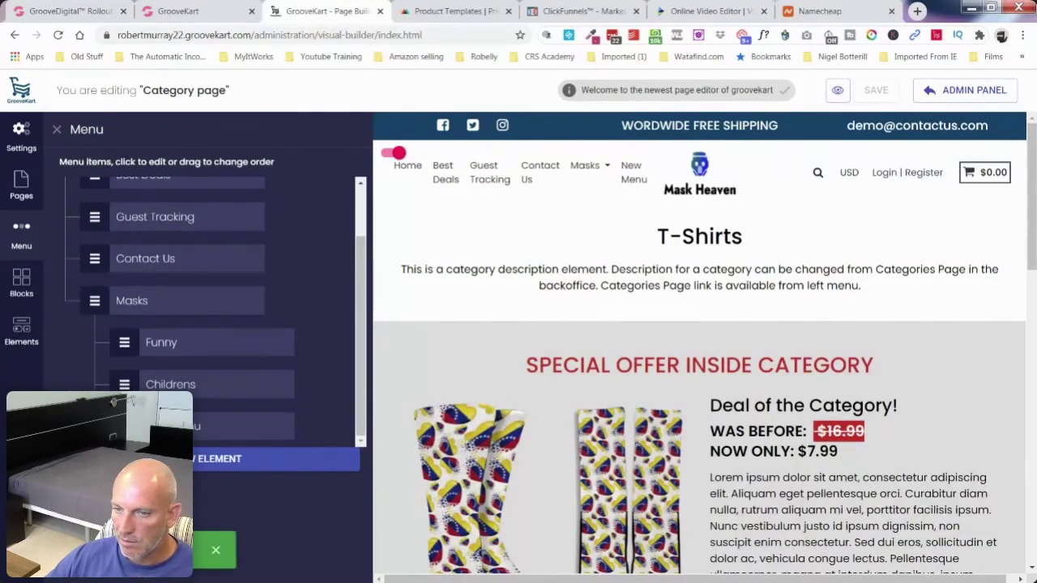
left_click(133, 426)
left_click(419, 313)
key("ctrl+a")
type("Su")
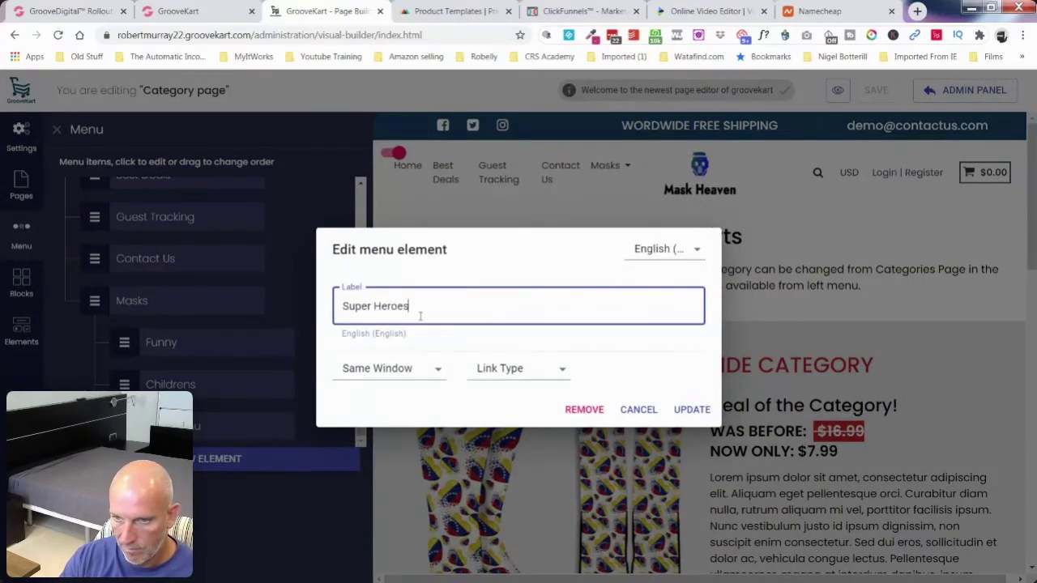
Step: Link the Super Heroes item to the Shoe category and apply the changes
left_click(553, 369)
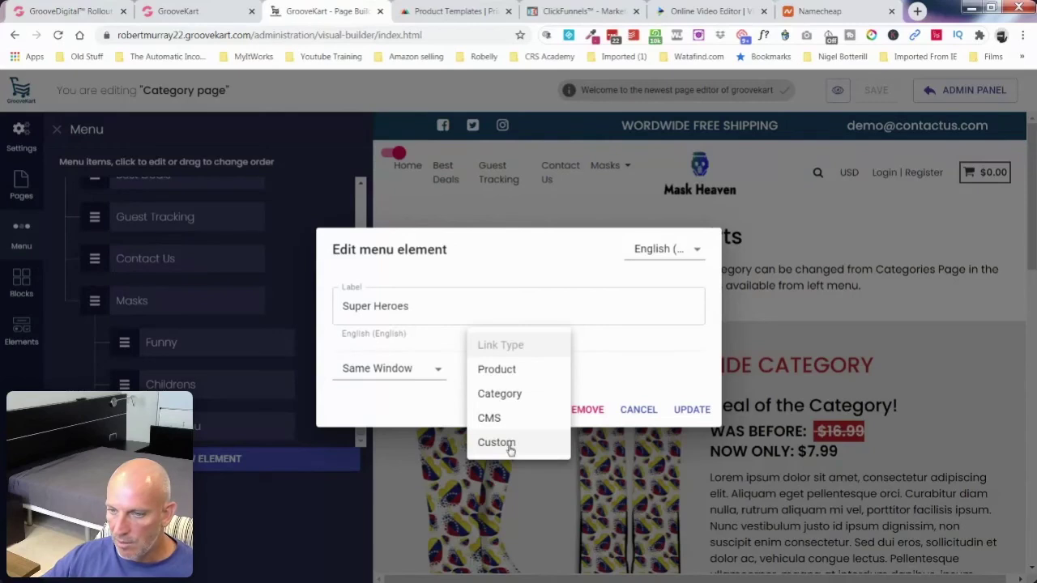
left_click(496, 442)
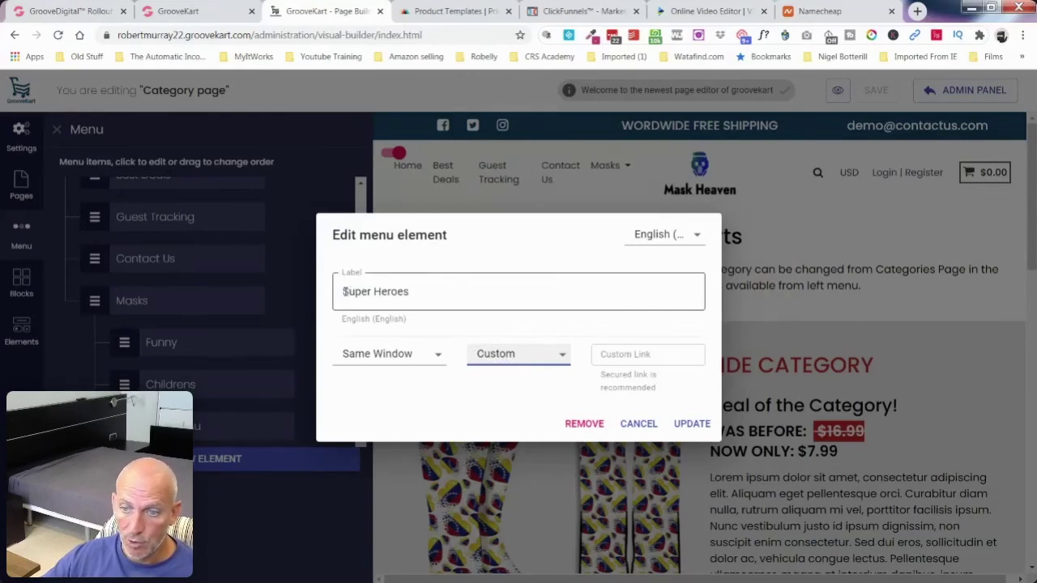
left_click(619, 356)
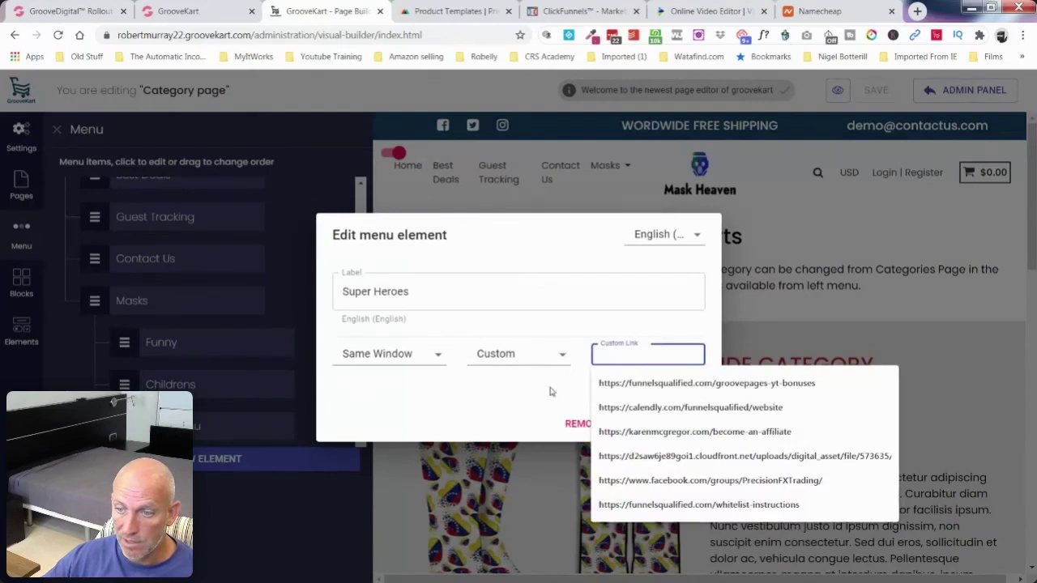
left_click(558, 356)
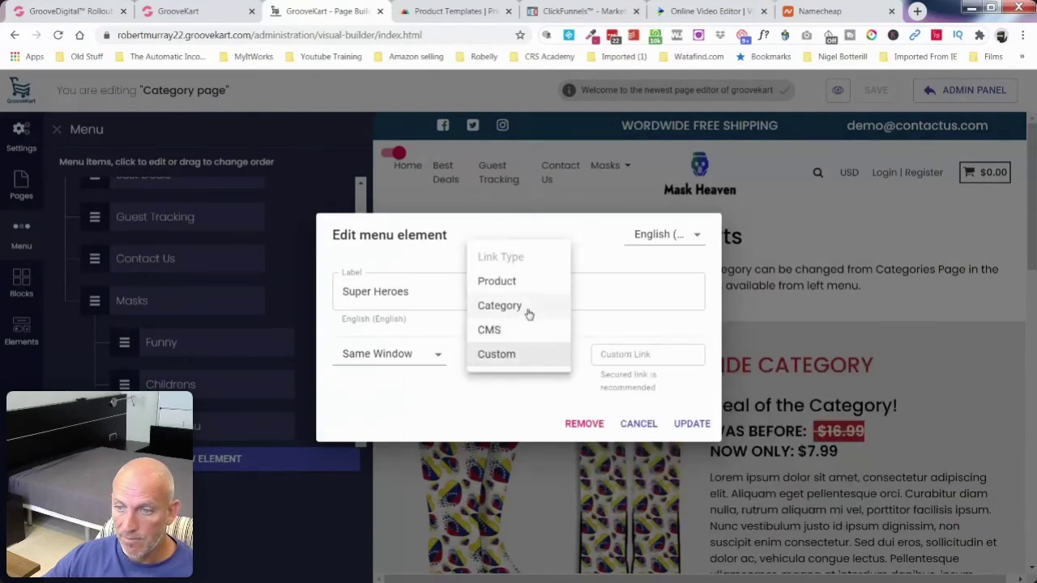
left_click(528, 310)
left_click(684, 374)
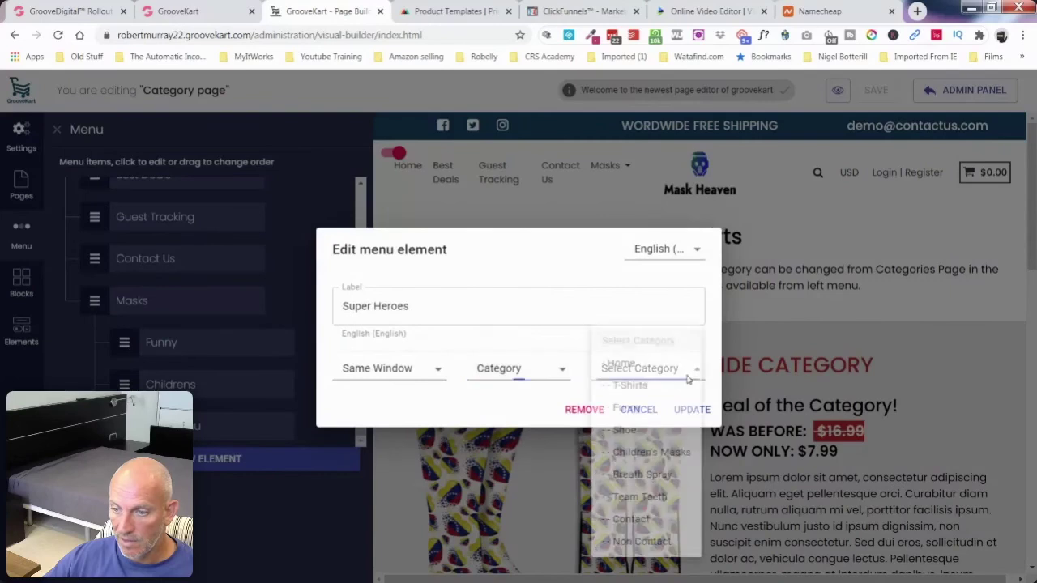
left_click(660, 436)
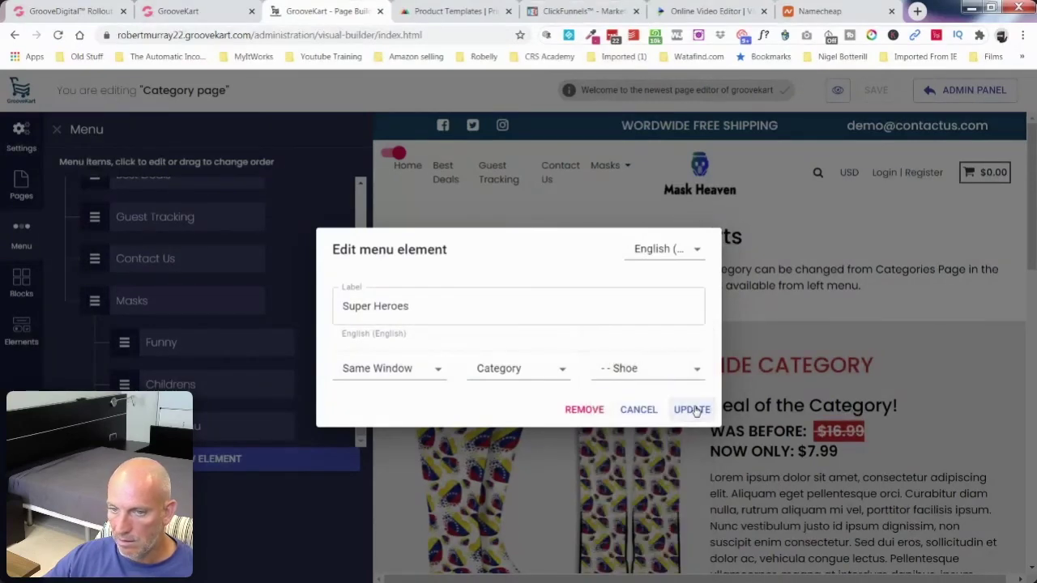
left_click(691, 409)
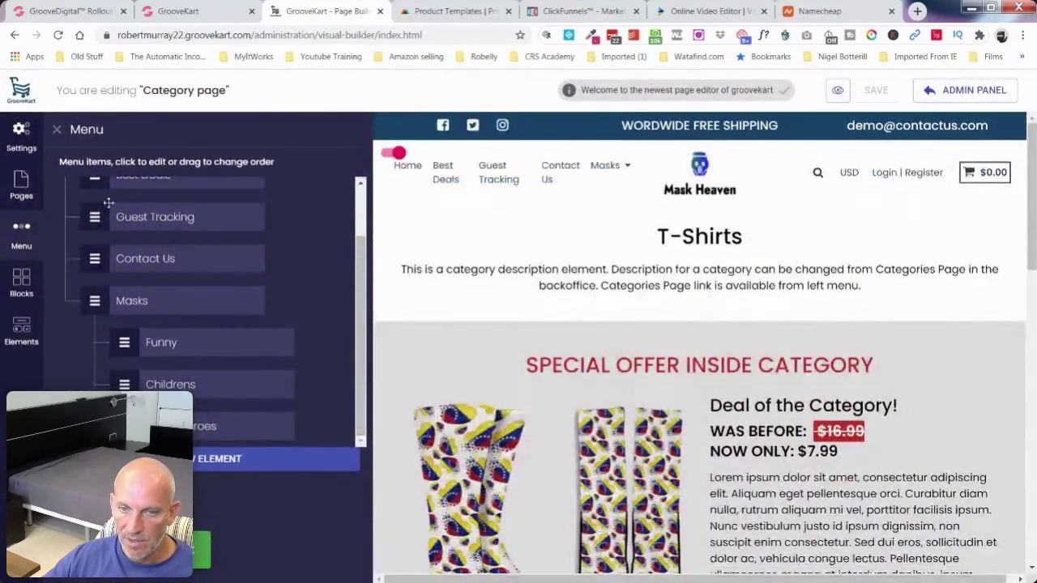
Step: Preview the storefront's Masks menu, then view the live store in a new tab and close it
left_click(22, 186)
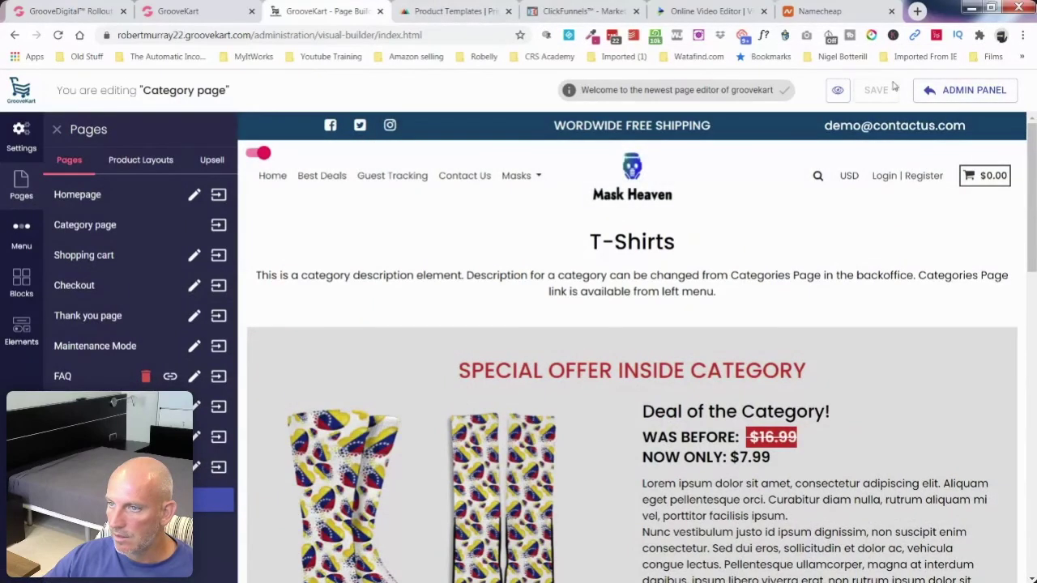
left_click(838, 90)
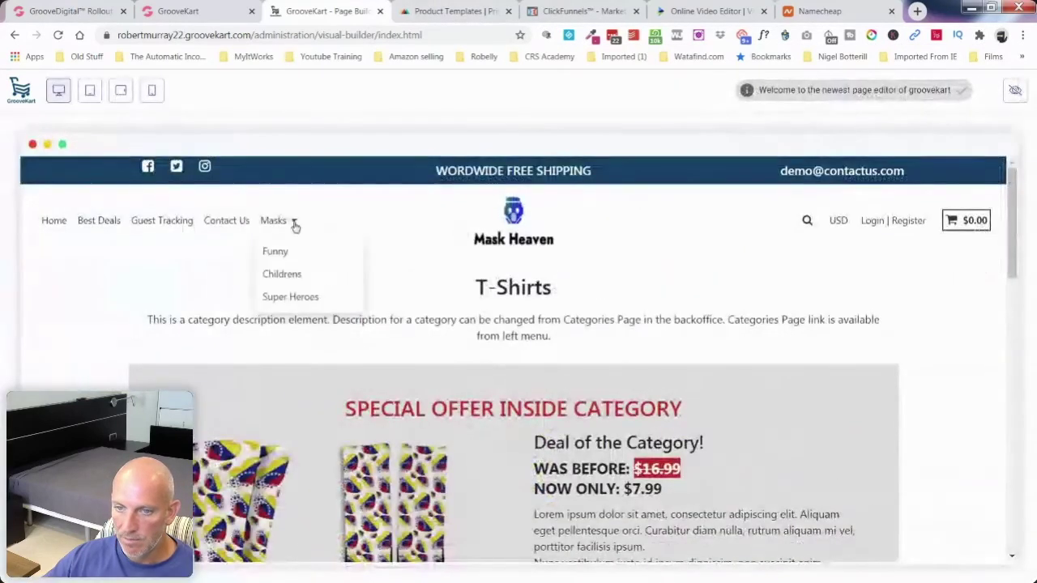
mouse_move(274, 222)
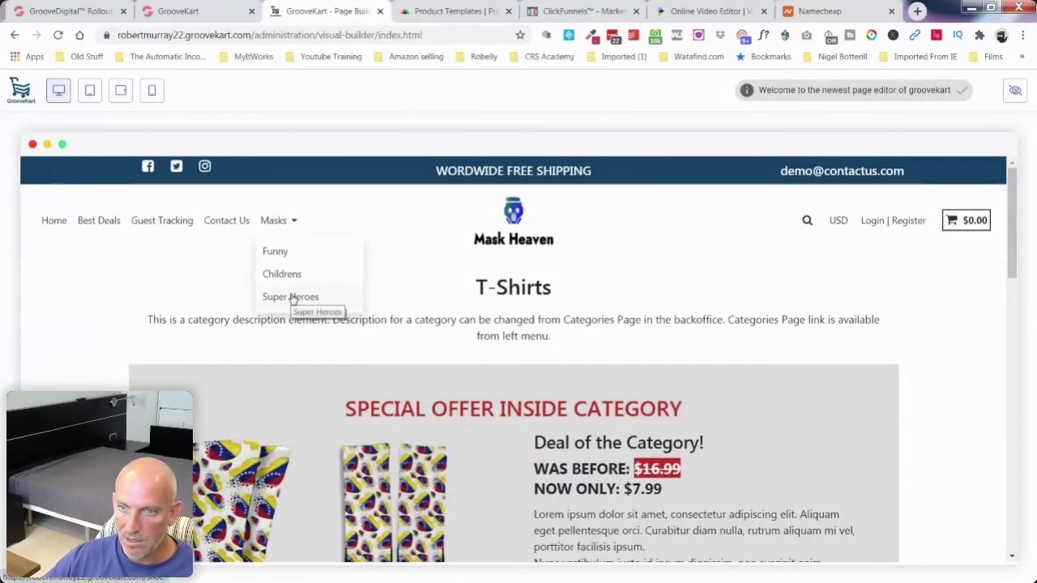
left_click(1014, 93)
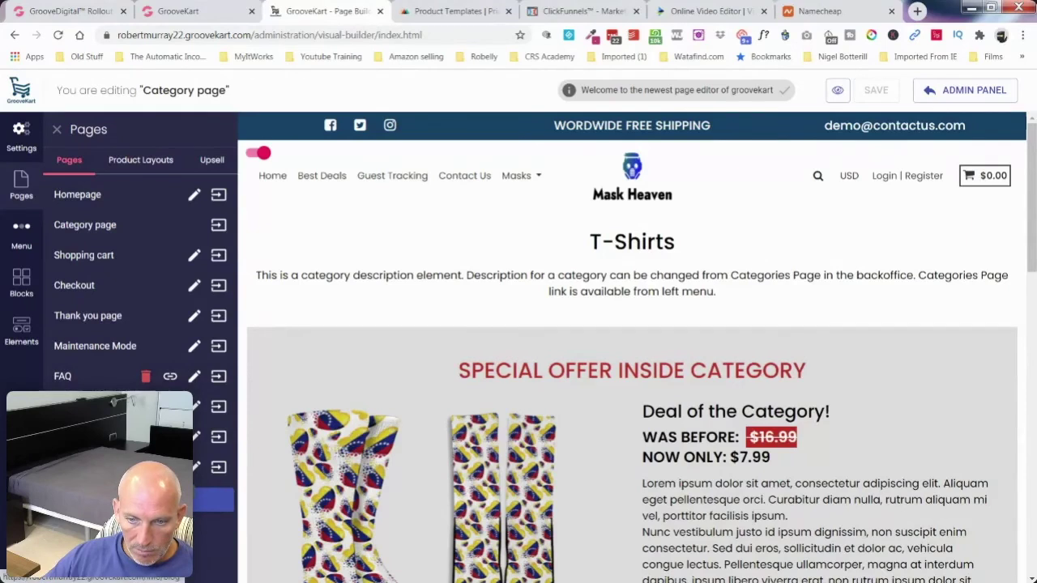
left_click(122, 500)
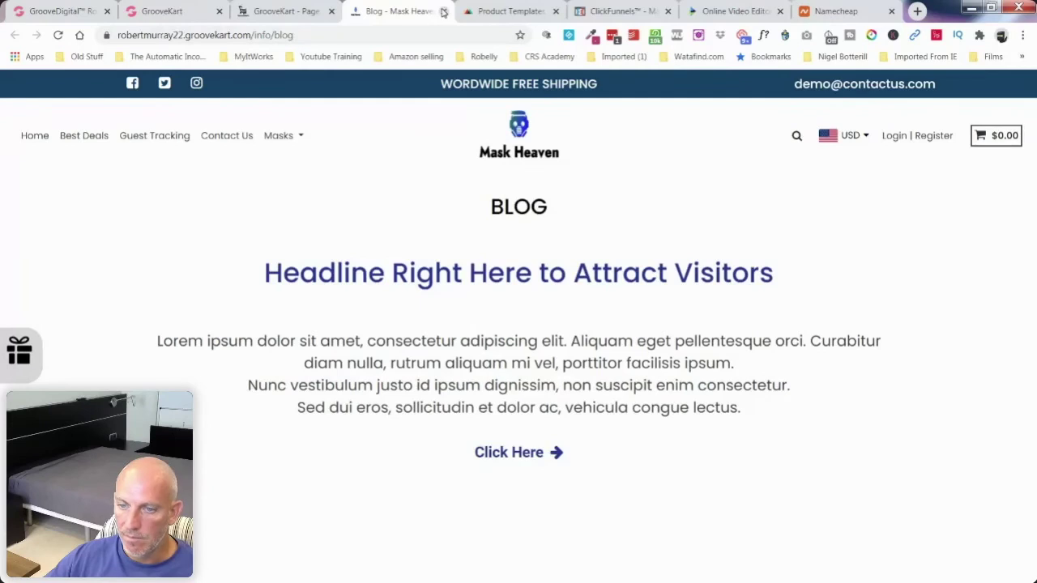
key("ctrl+w")
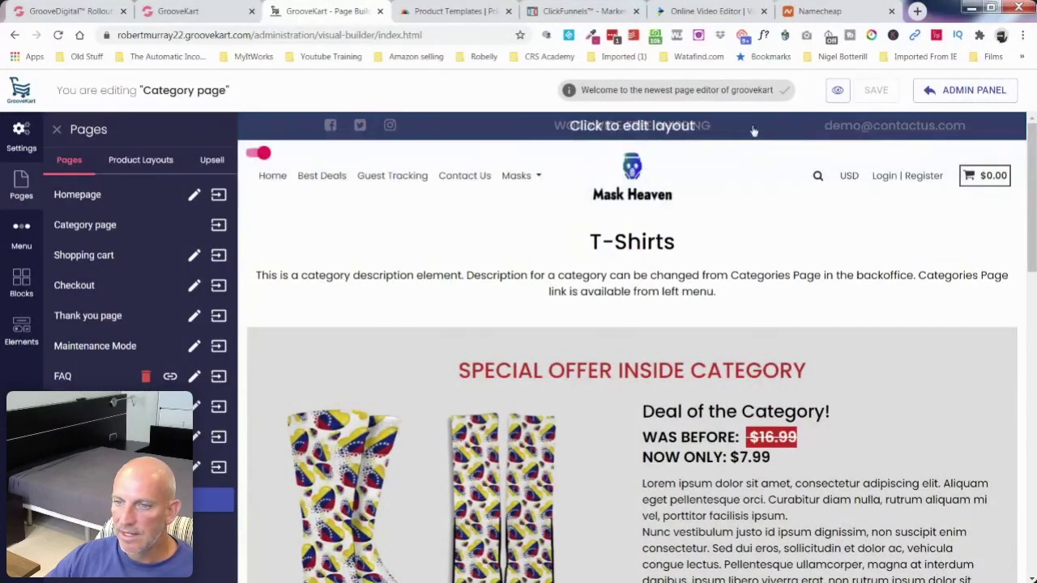
Step: Change the top bar's contact e-mail to the store's own support address
left_click(753, 131)
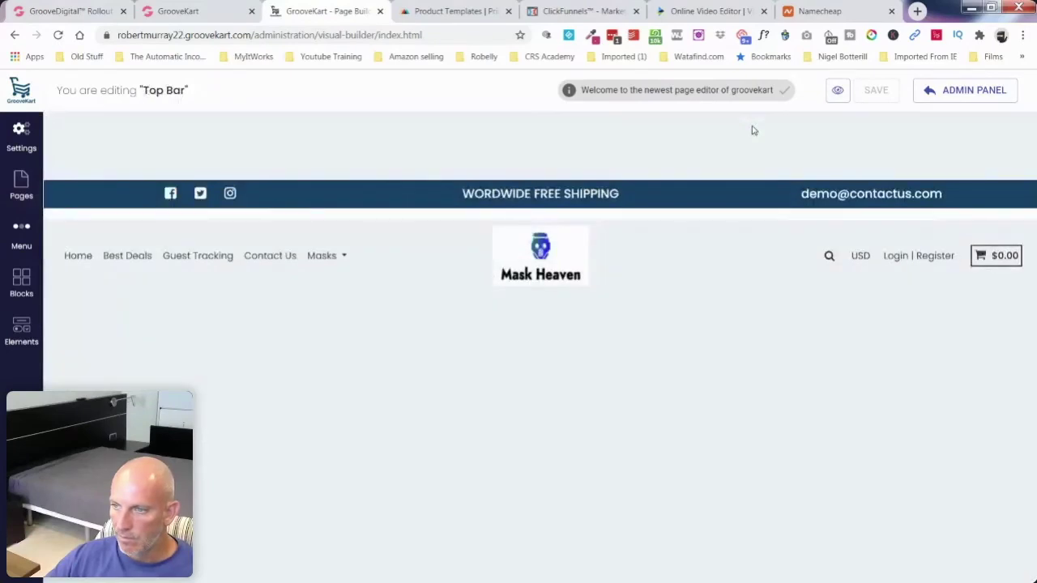
left_click(1009, 204)
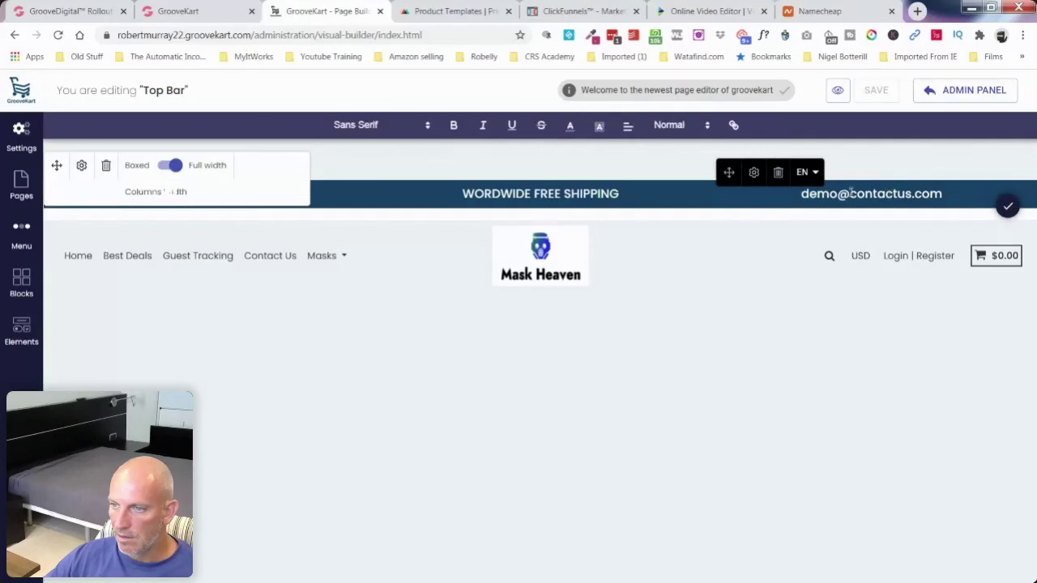
left_click_drag(838, 192, 801, 193)
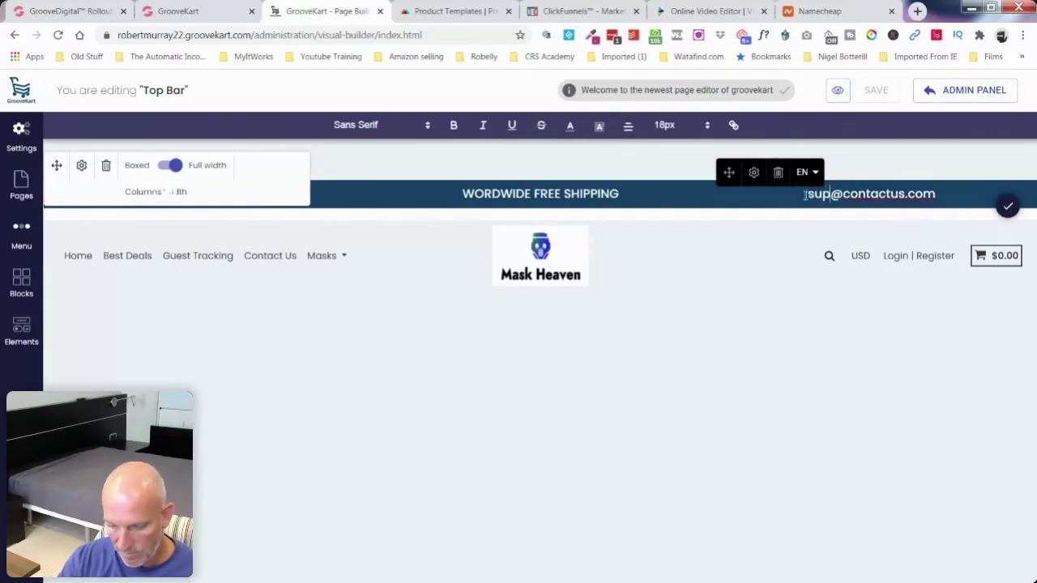
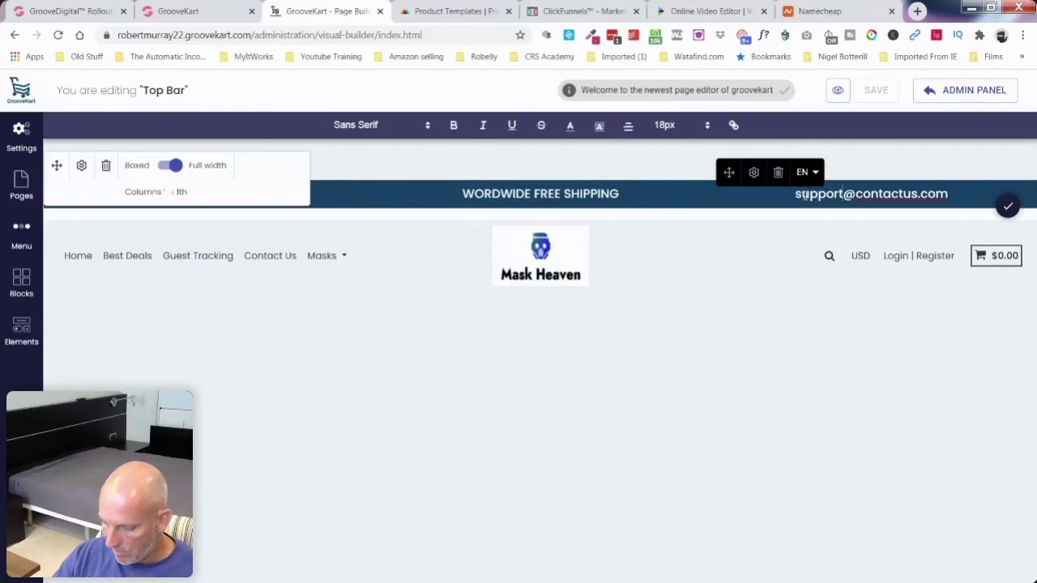
key("End")
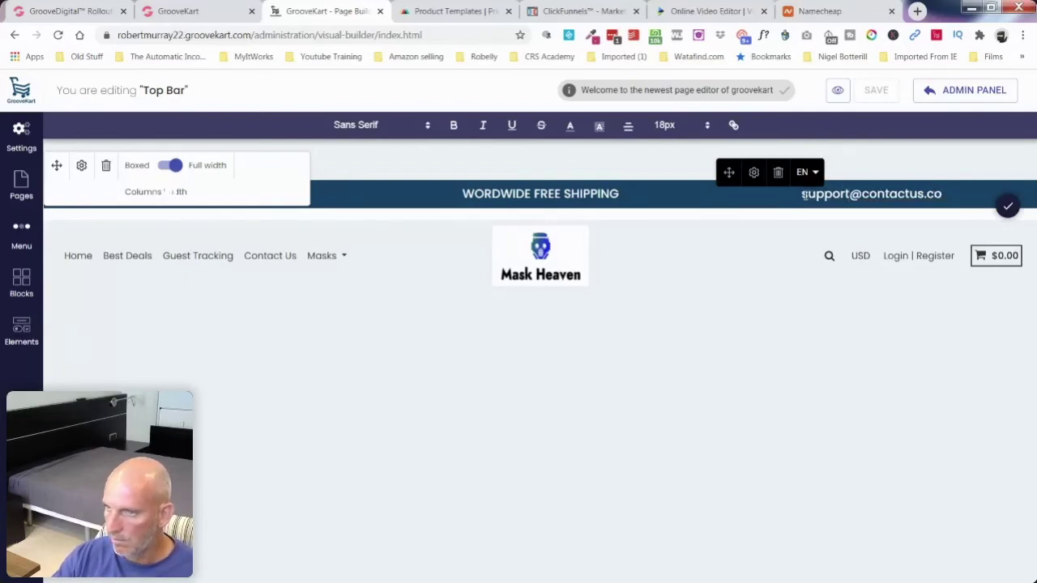
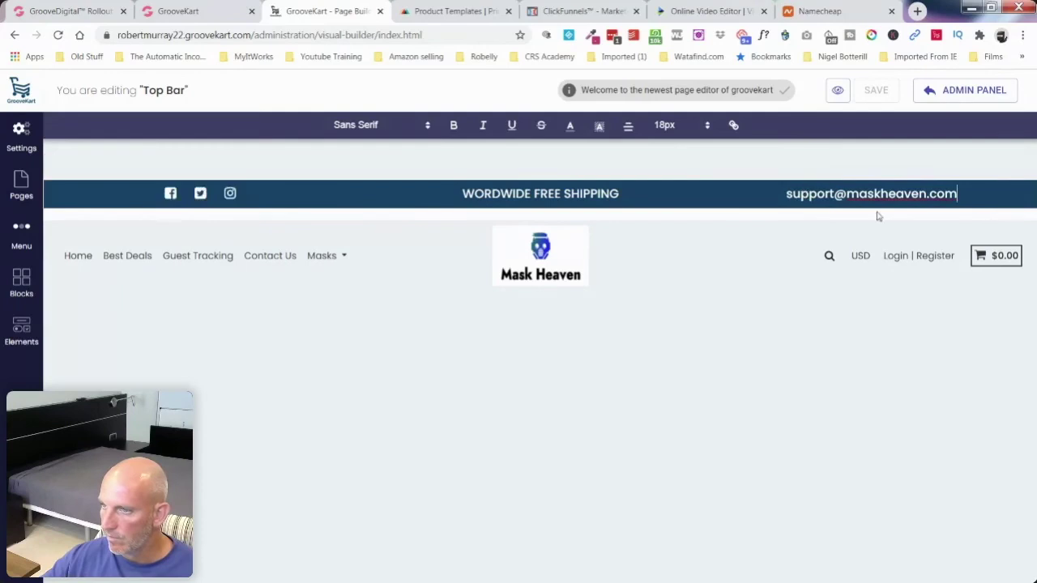
left_click(1010, 202)
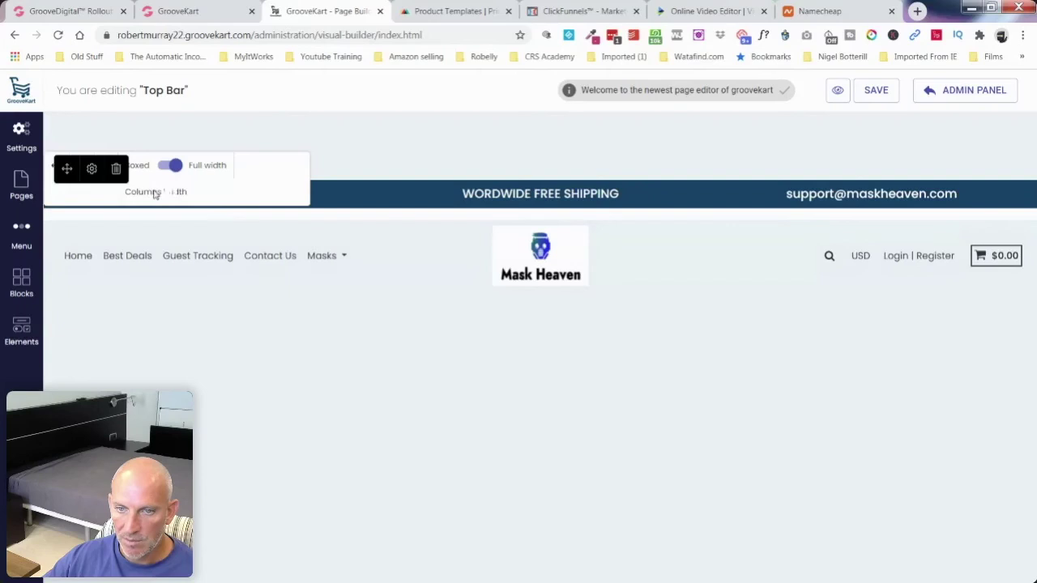
Step: Check the top bar row's background style options and save the layout
left_click(91, 168)
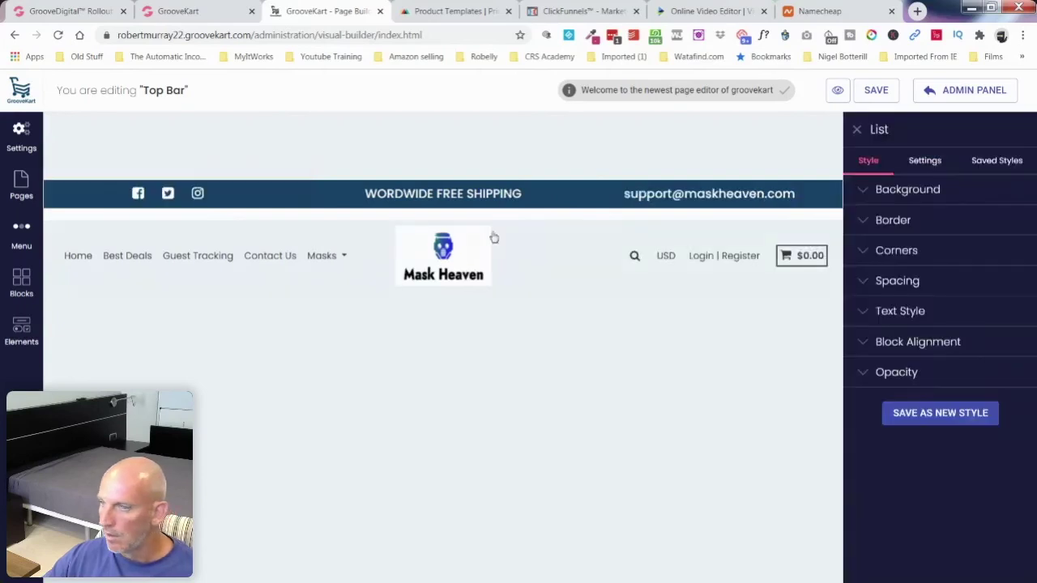
left_click(917, 198)
left_click(920, 197)
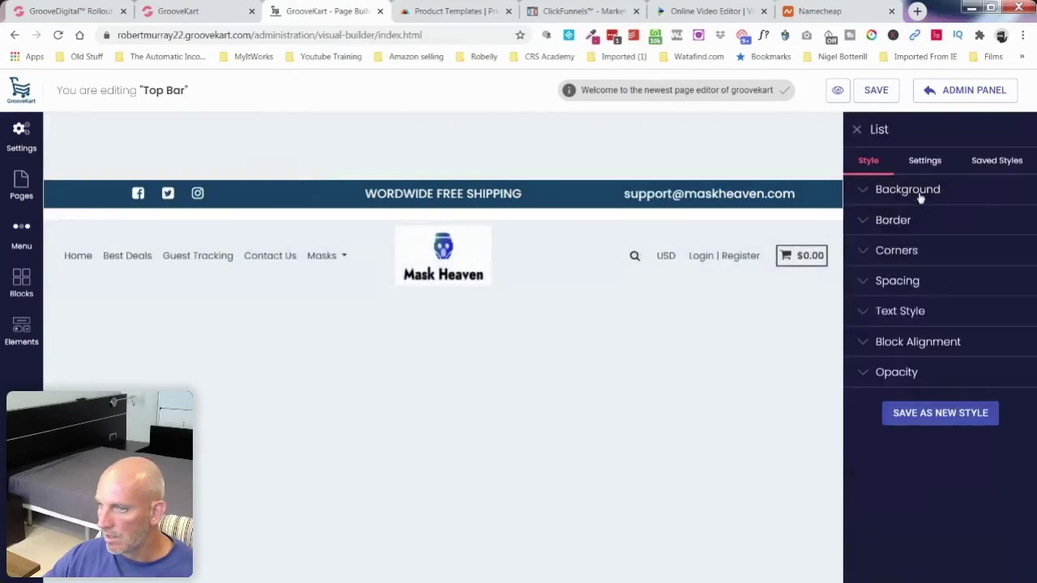
left_click(865, 96)
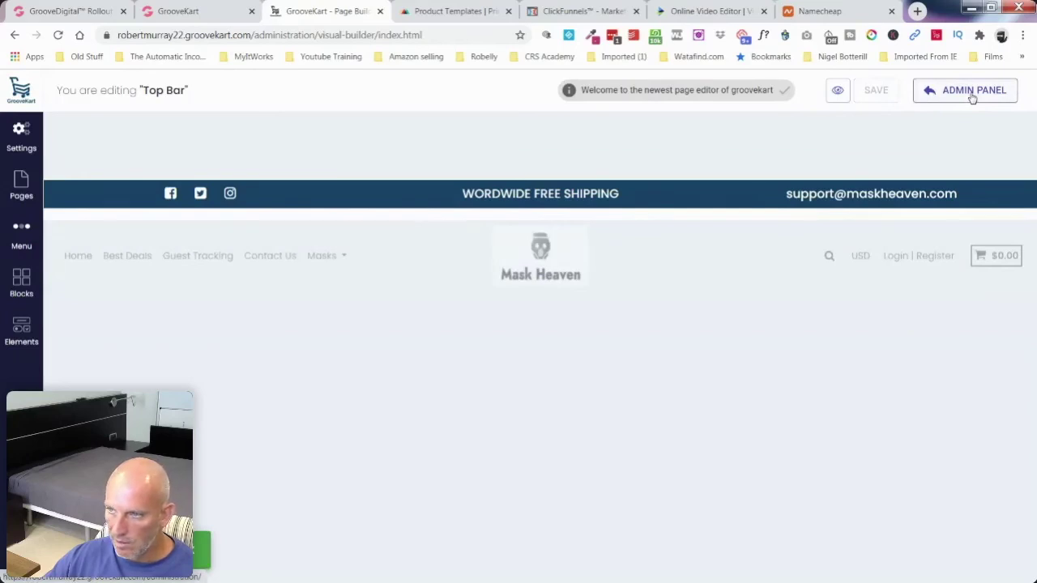
Step: From the admin dashboard, open Settings' Domain tab and highlight the connected GrooveKart subdomain
left_click(972, 94)
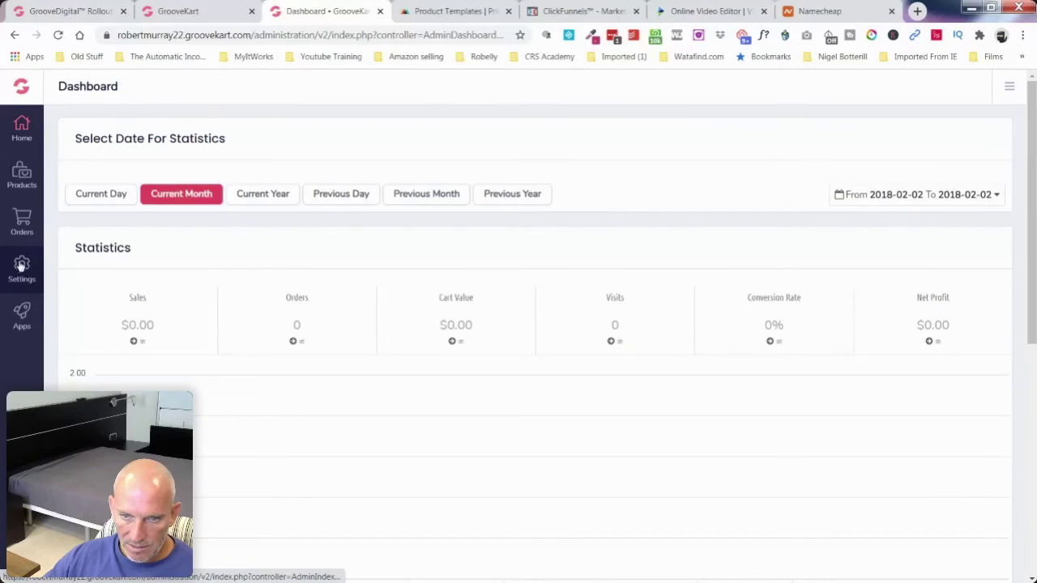
left_click(21, 266)
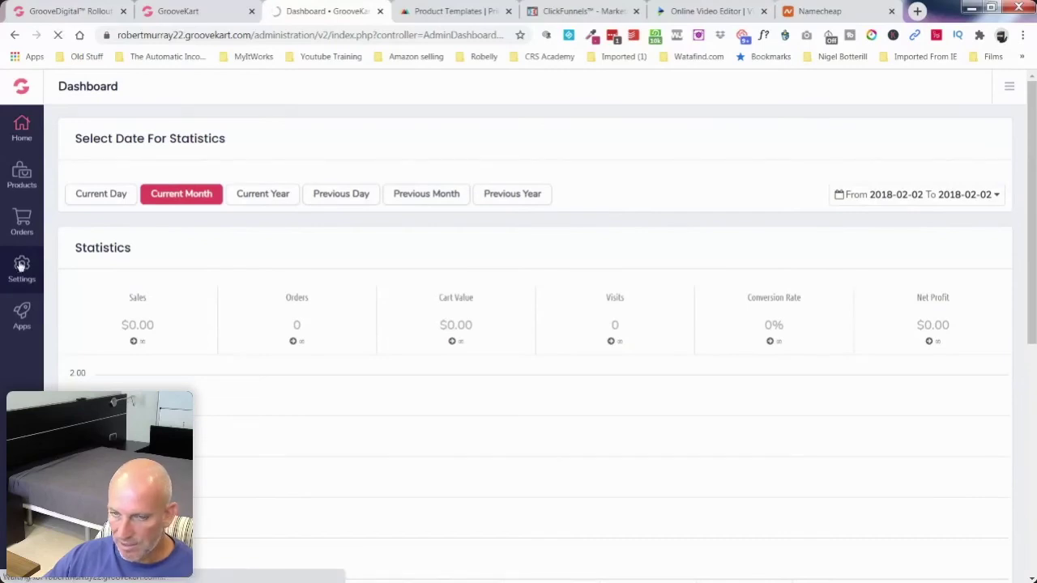
mouse_move(254, 331)
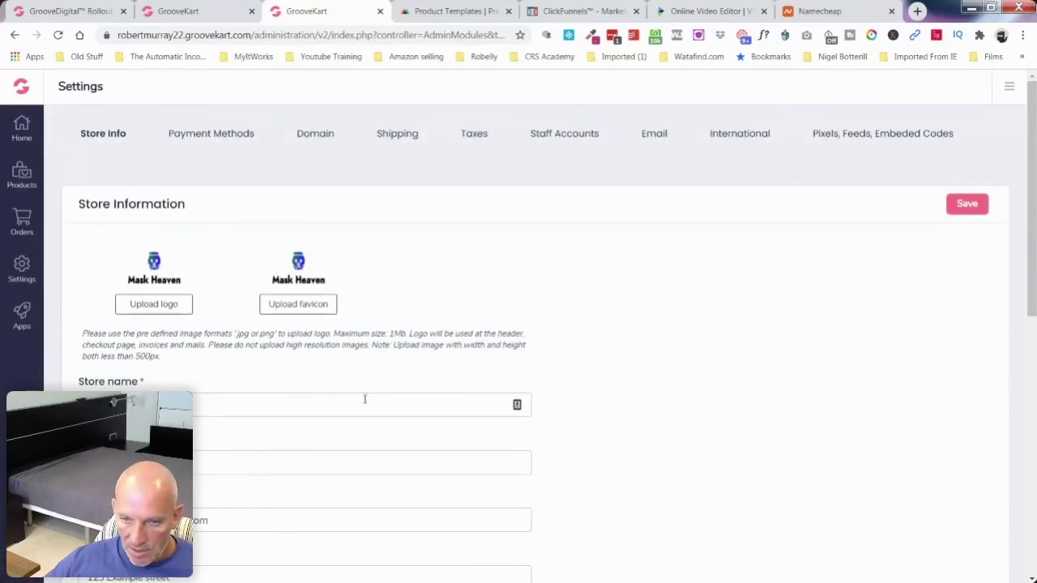
scroll(507, 209, "down", 3)
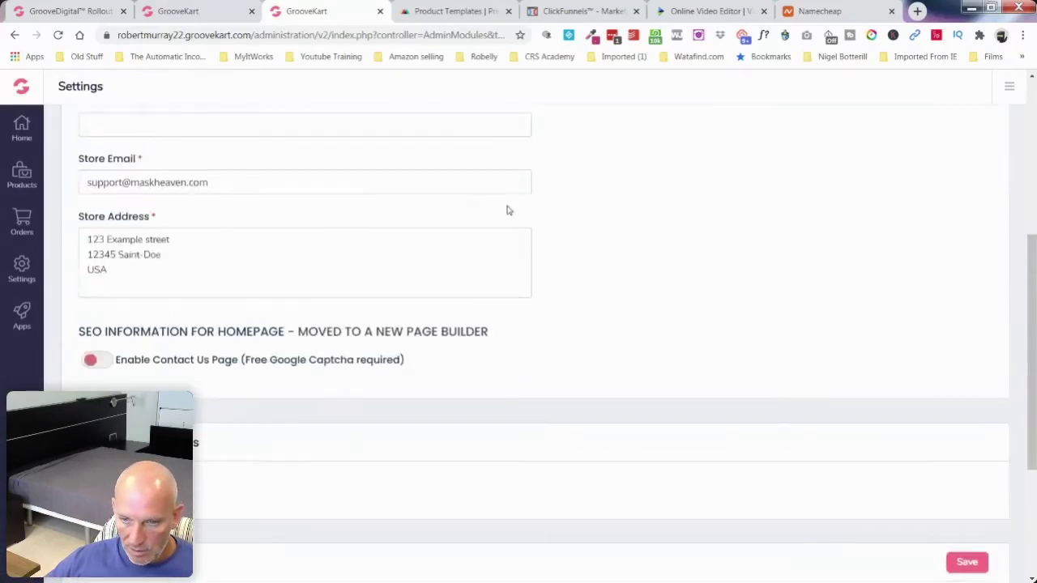
scroll(508, 209, "down", 2)
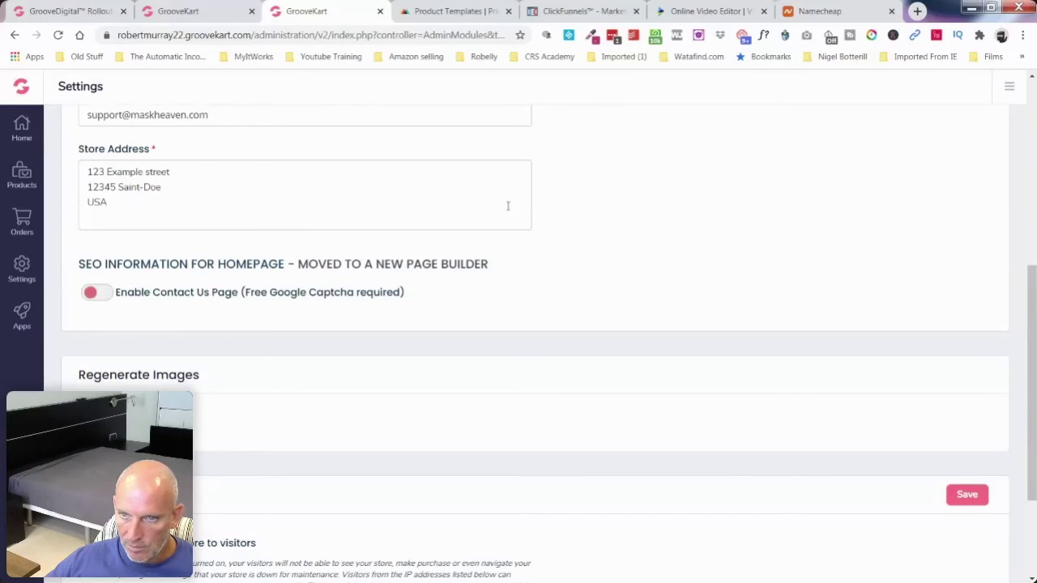
scroll(508, 205, "up", 5)
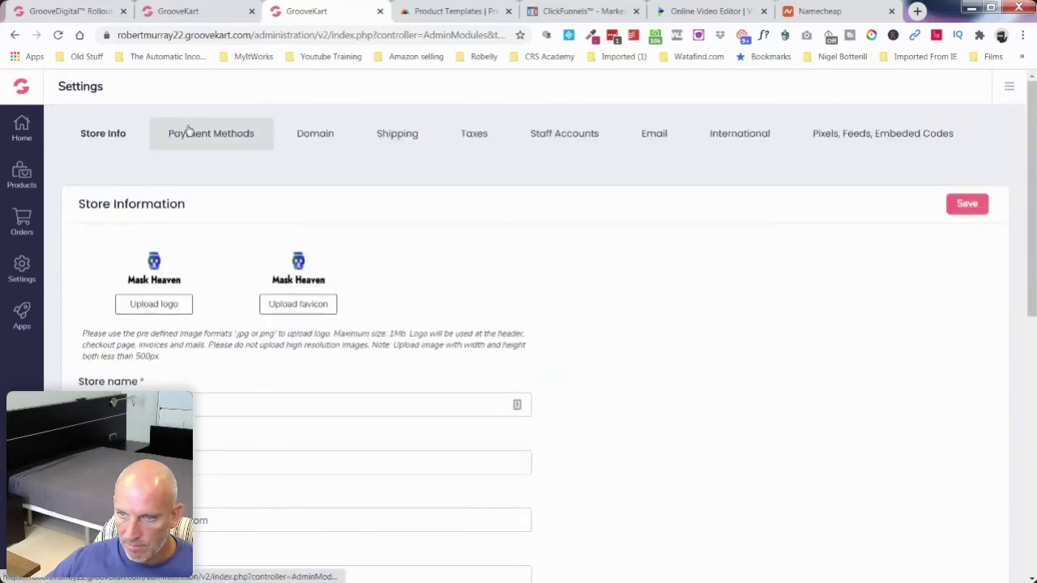
left_click(187, 130)
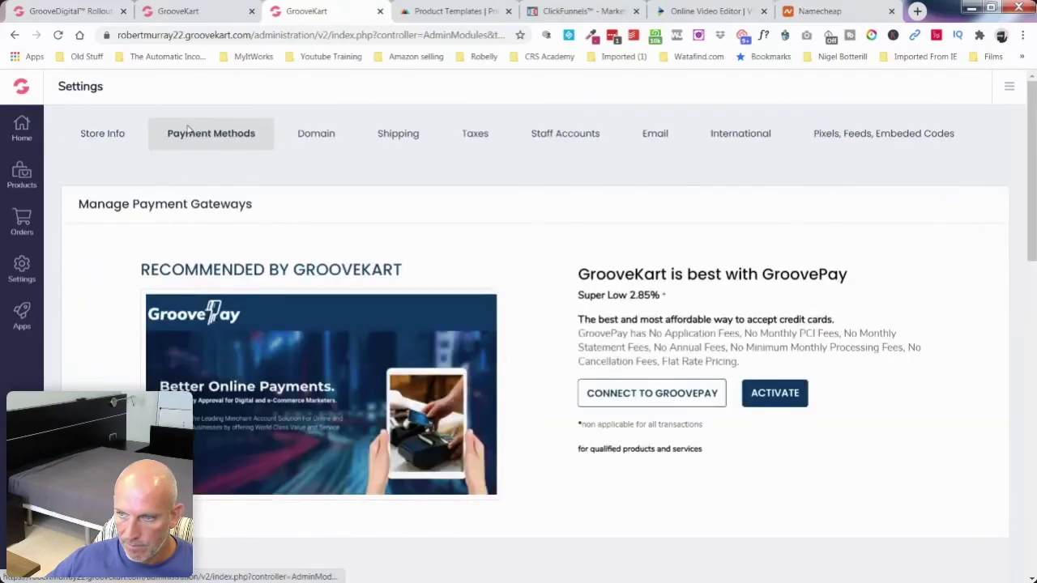
left_click(314, 140)
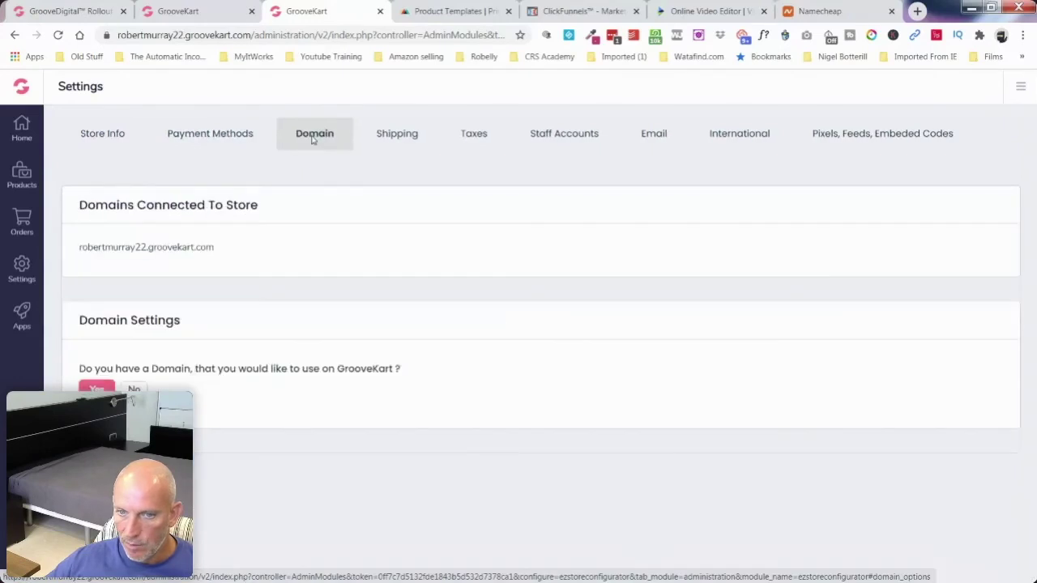
left_click_drag(79, 247, 146, 249)
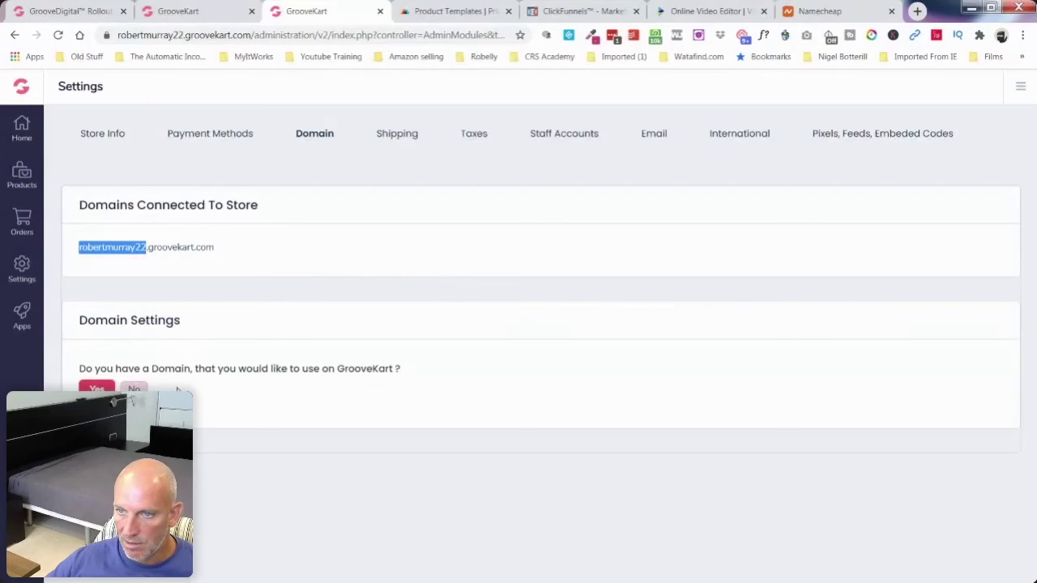
Step: Look through the Shipping and Taxes settings tabs, then open the Email settings
left_click(378, 142)
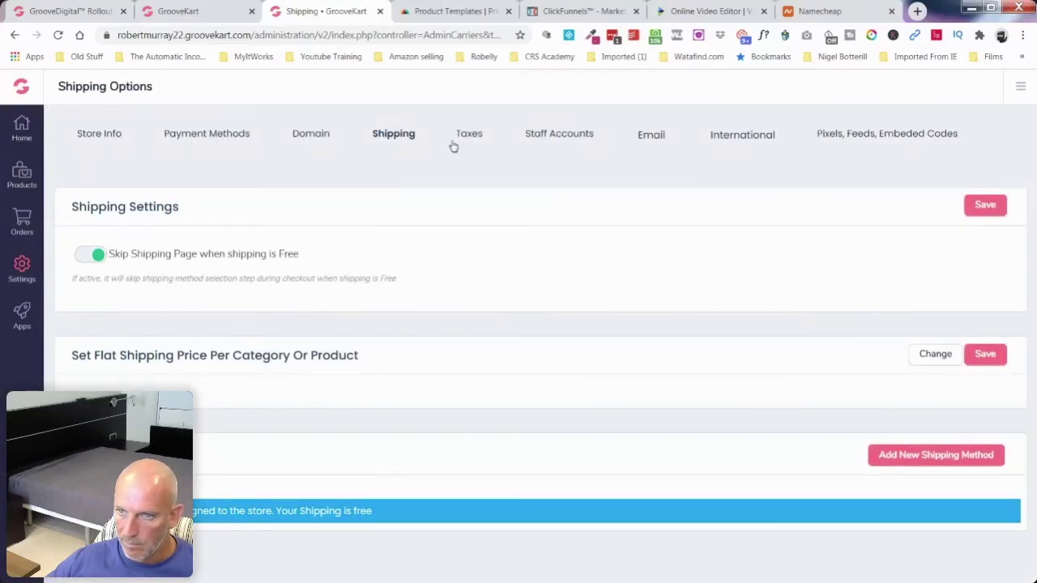
left_click(559, 140)
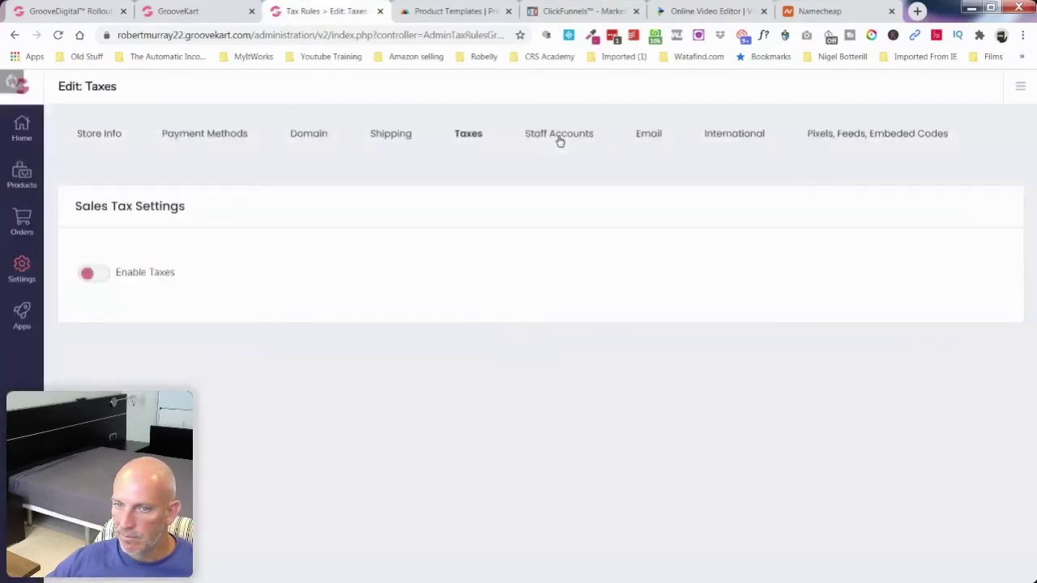
left_click(644, 135)
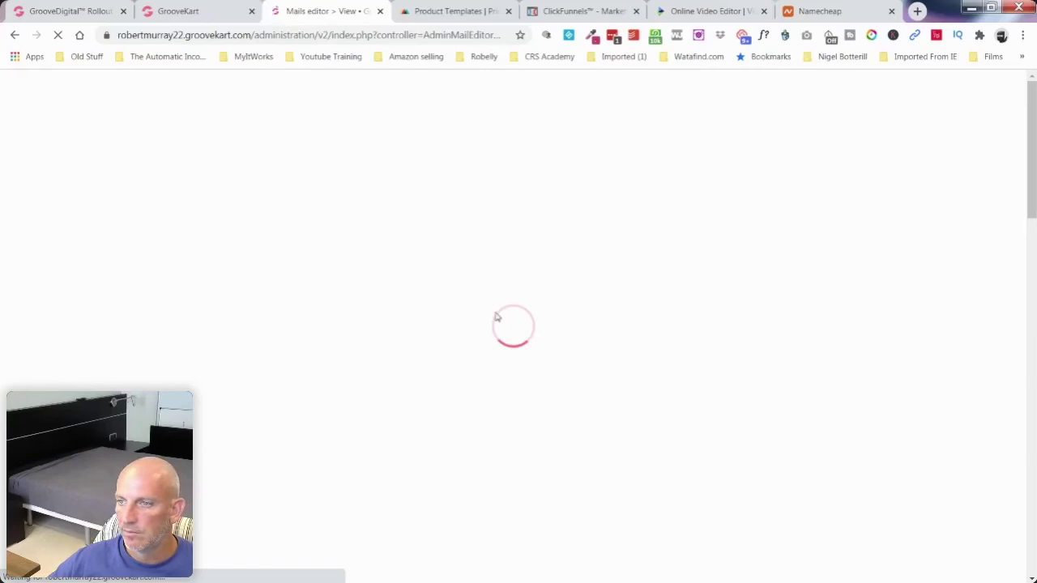
Step: Close the Namecheap and Invideo tabs and return to the GrooveKart settings tabs
left_click(851, 18)
left_click(891, 11)
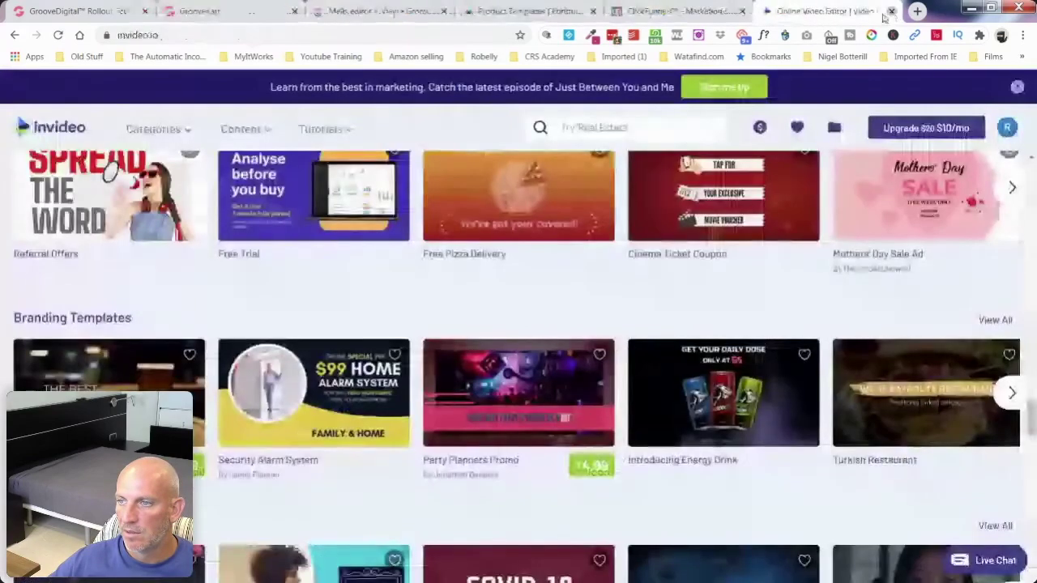
left_click(890, 11)
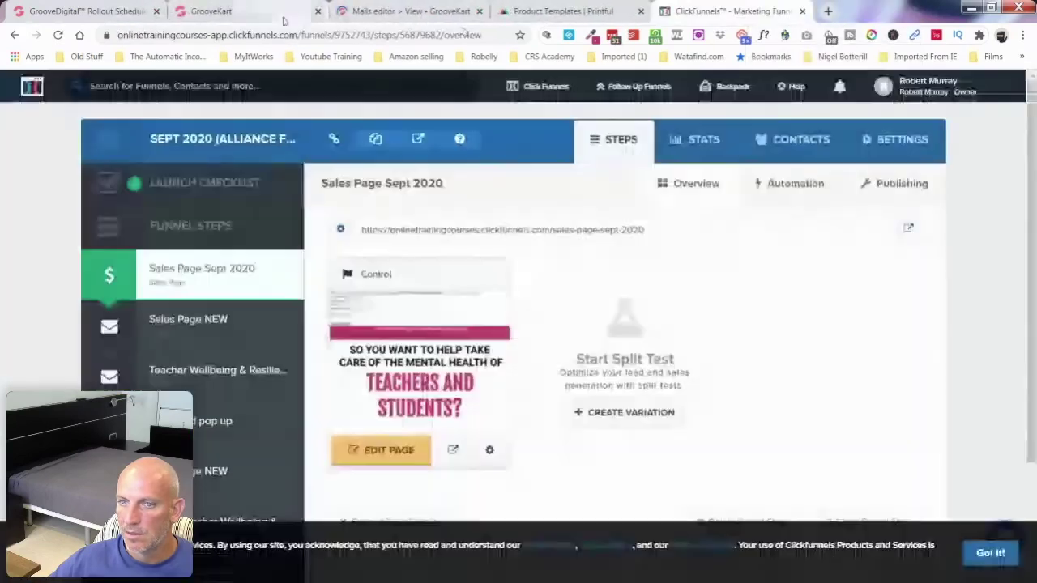
left_click(254, 13)
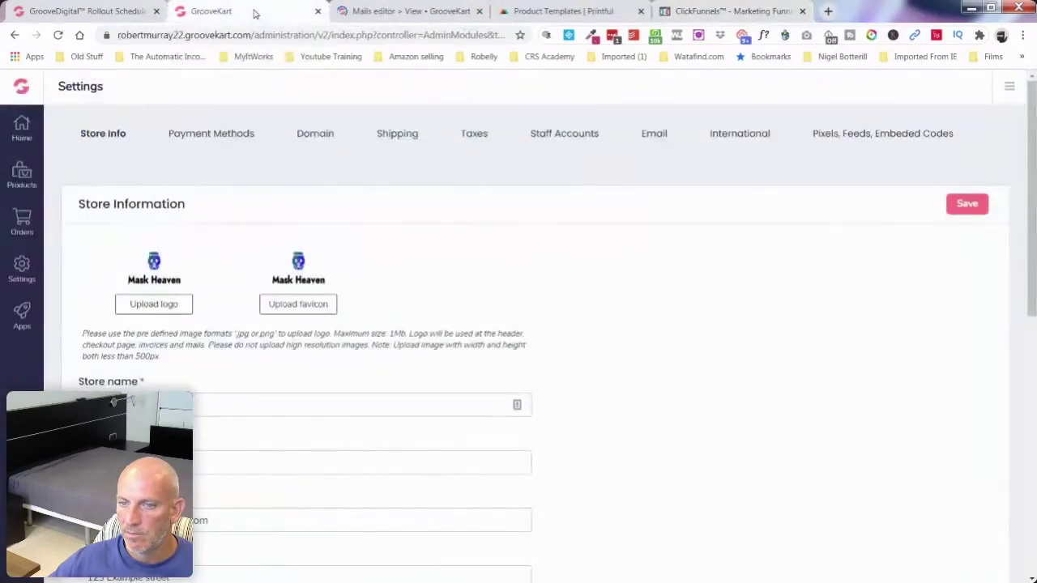
left_click(389, 15)
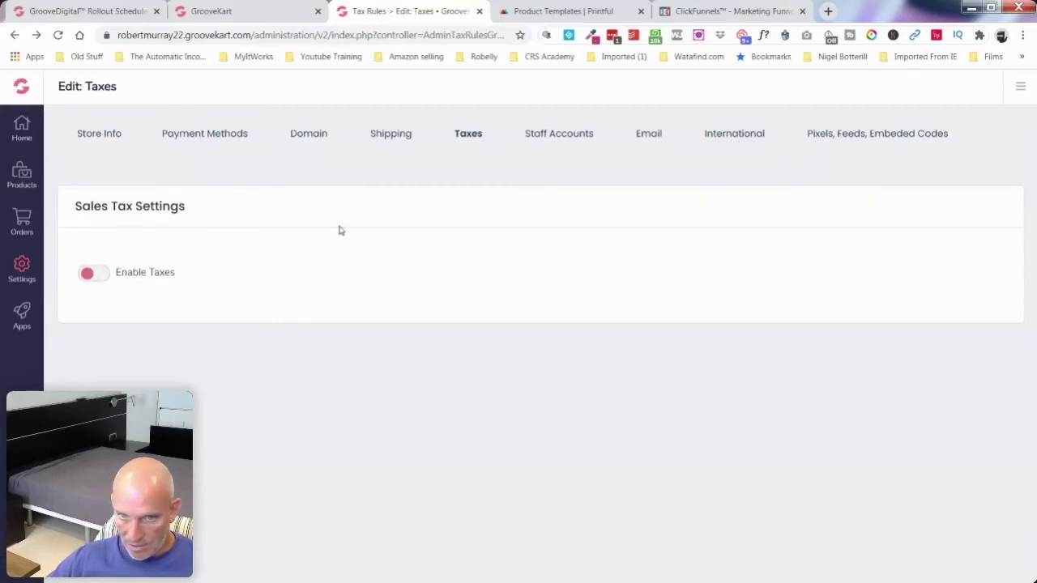
Step: Dismiss the account menu and go through Apps to Products > Categories, listing 8 categories
left_click(1018, 92)
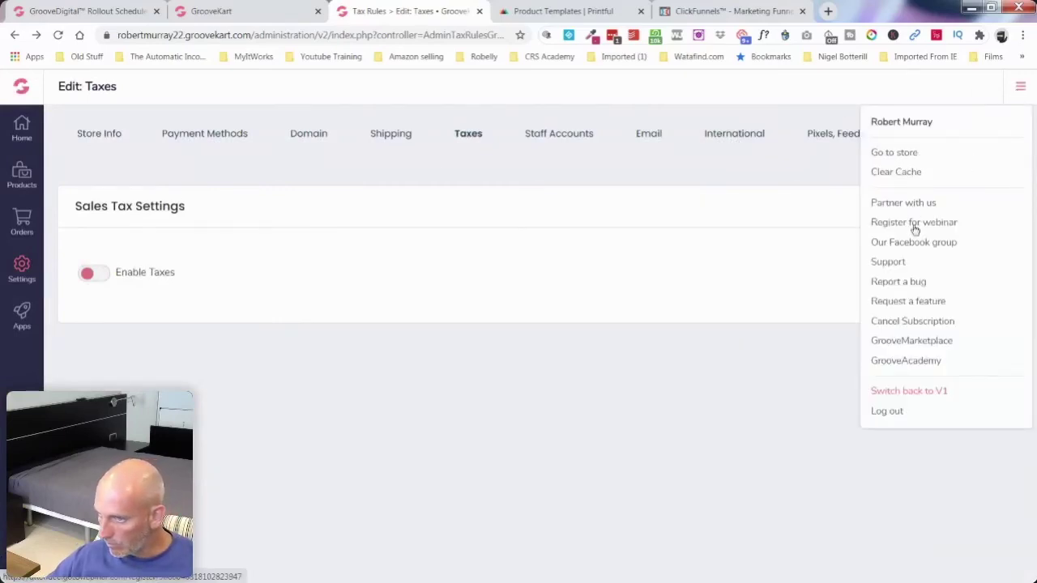
left_click(782, 375)
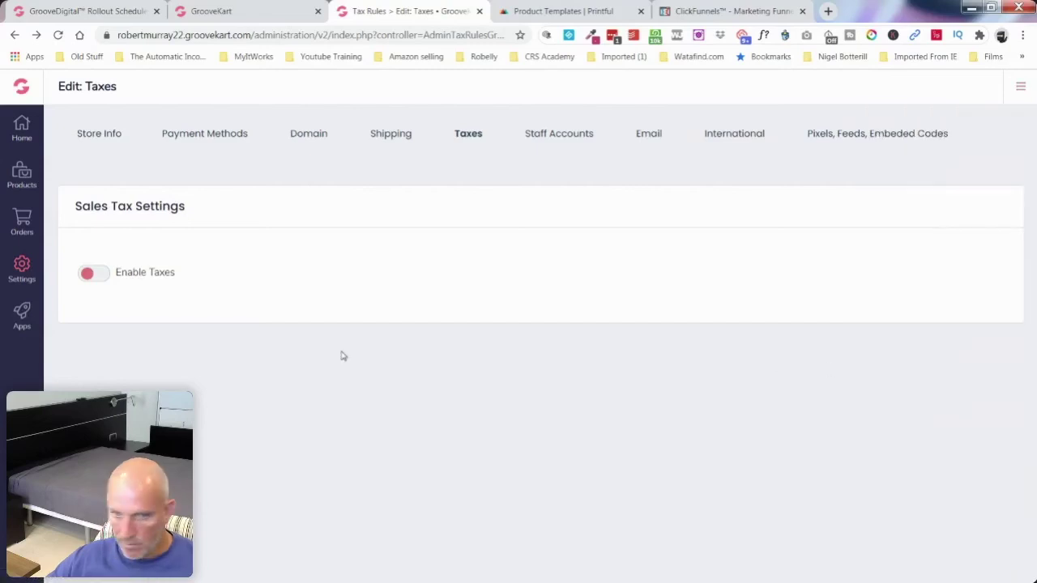
left_click(21, 314)
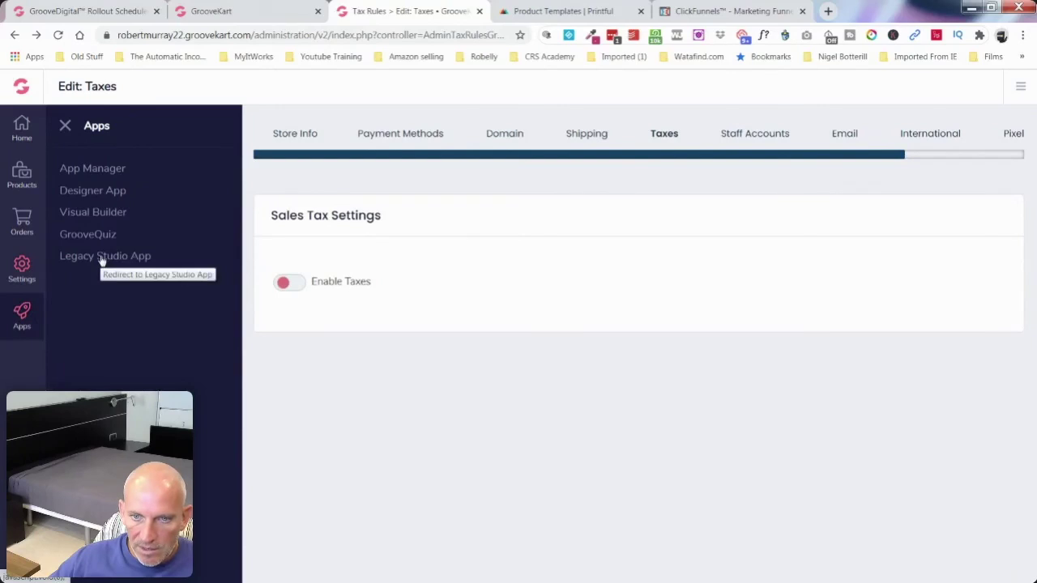
left_click(24, 176)
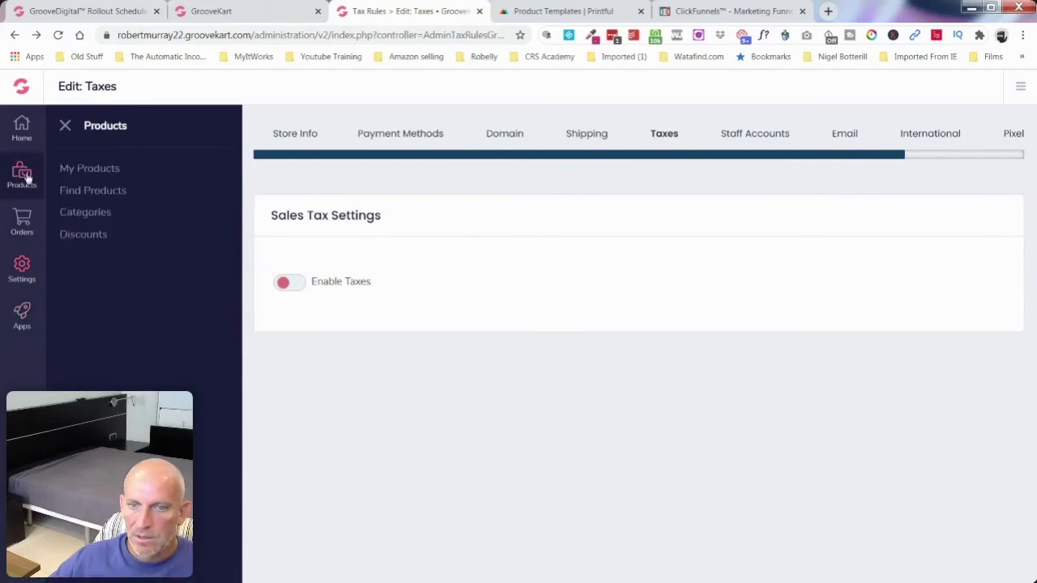
left_click(91, 214)
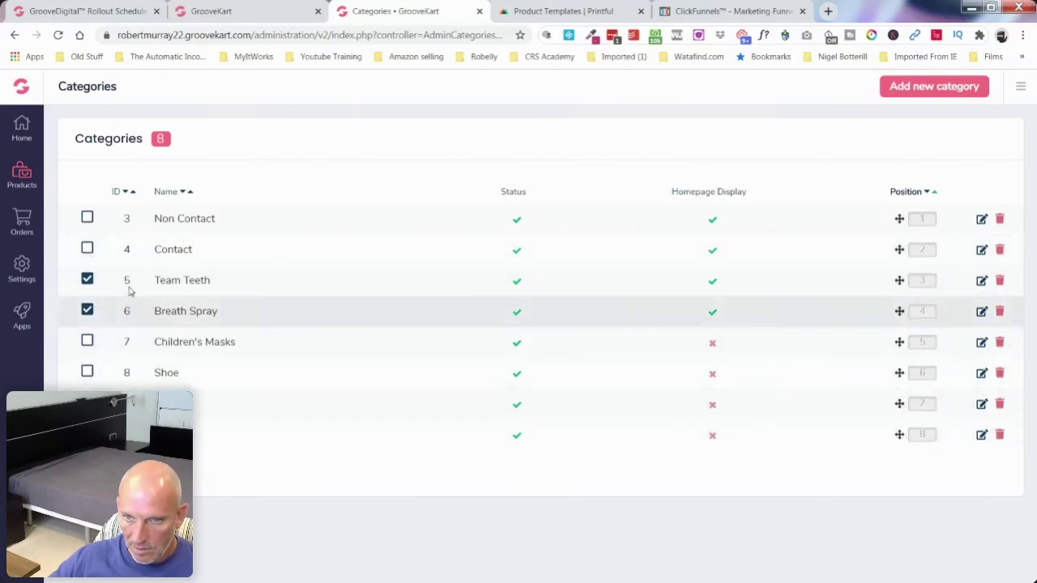
Step: Disable the Non Contact, Contact, Team Teeth and Breath Spray categories with the bulk disable action
left_click(87, 217)
left_click(86, 249)
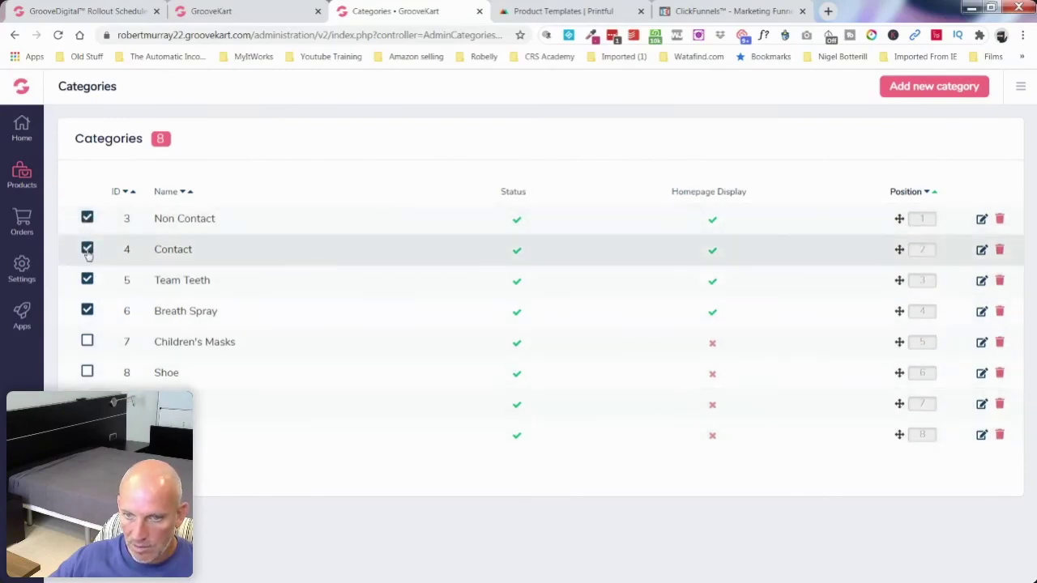
left_click(97, 405)
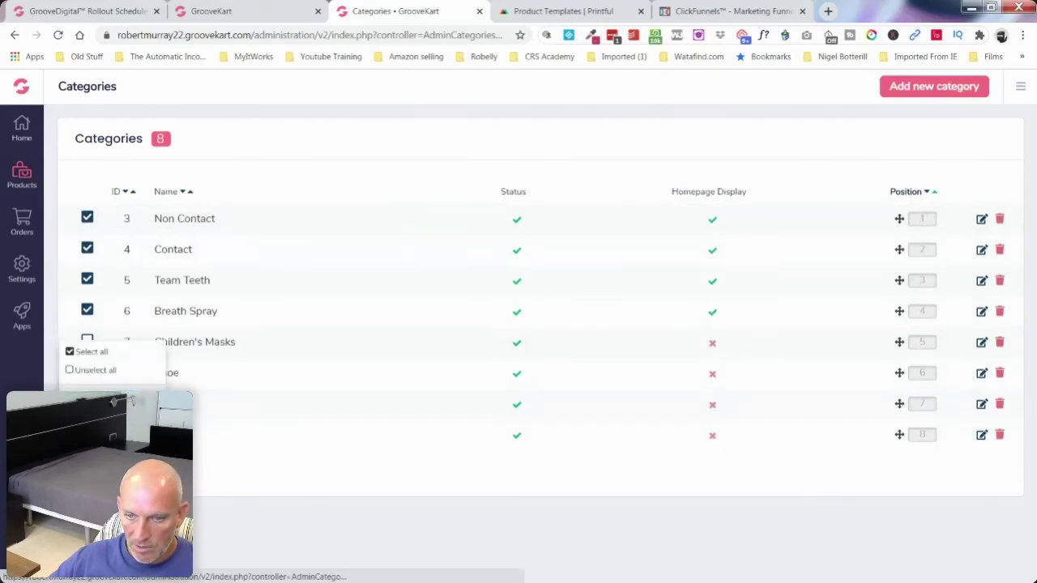
left_click(89, 398)
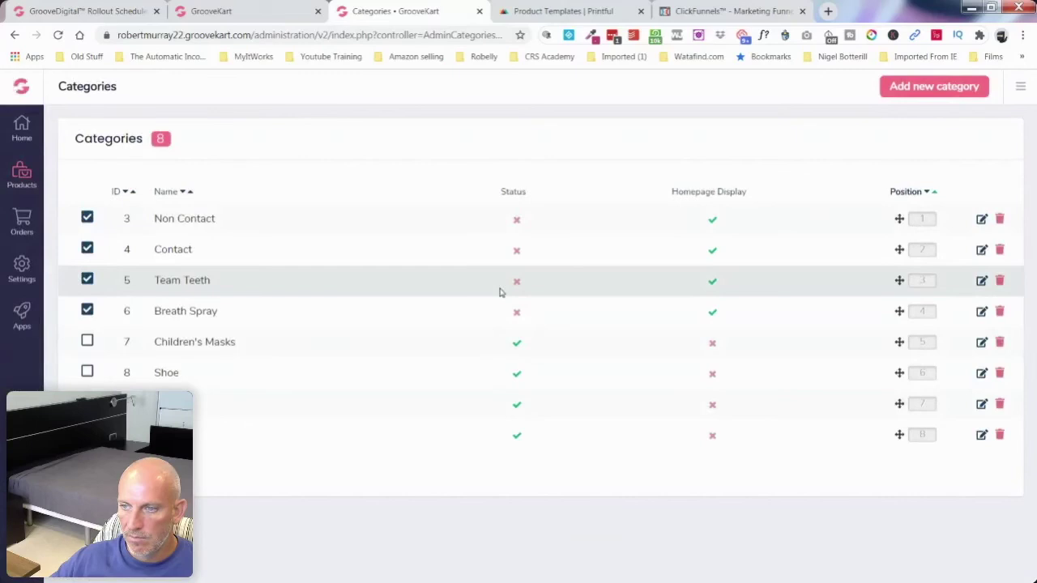
Step: Delete the Non Contact, Contact, Team Teeth and Breath Spray categories, confirming each deletion
left_click(1000, 220)
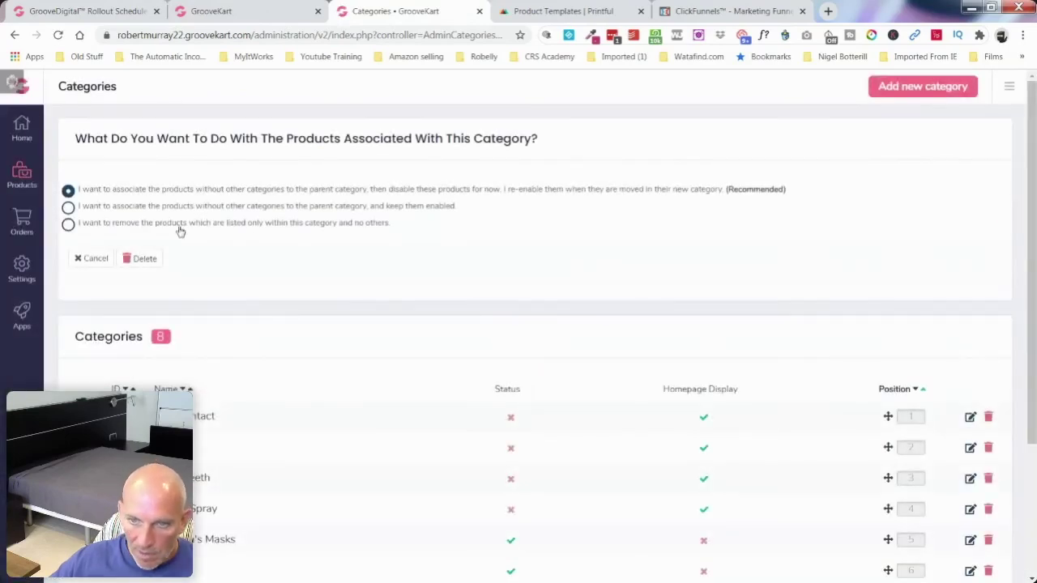
left_click(139, 259)
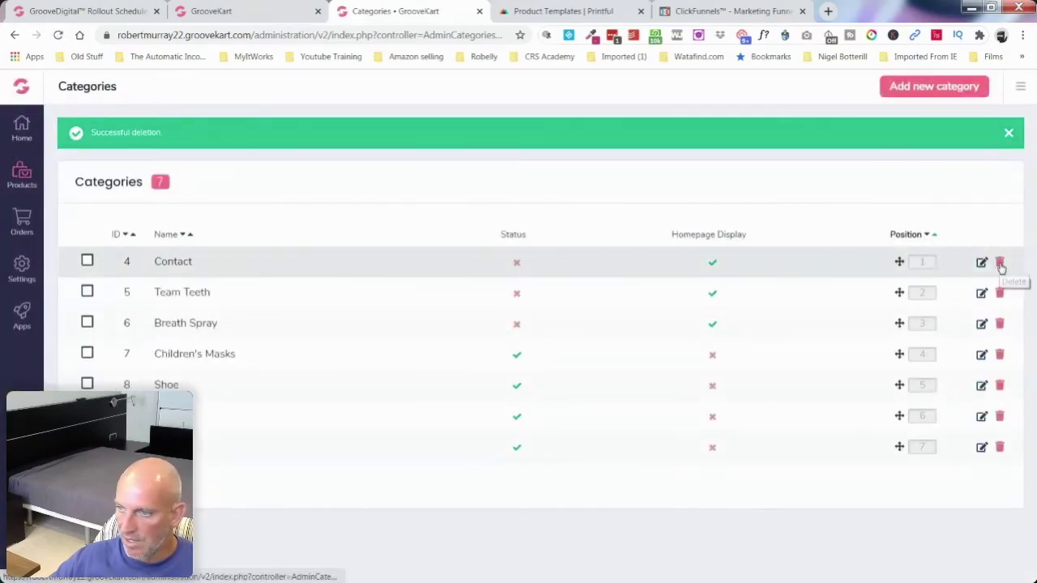
left_click(1000, 265)
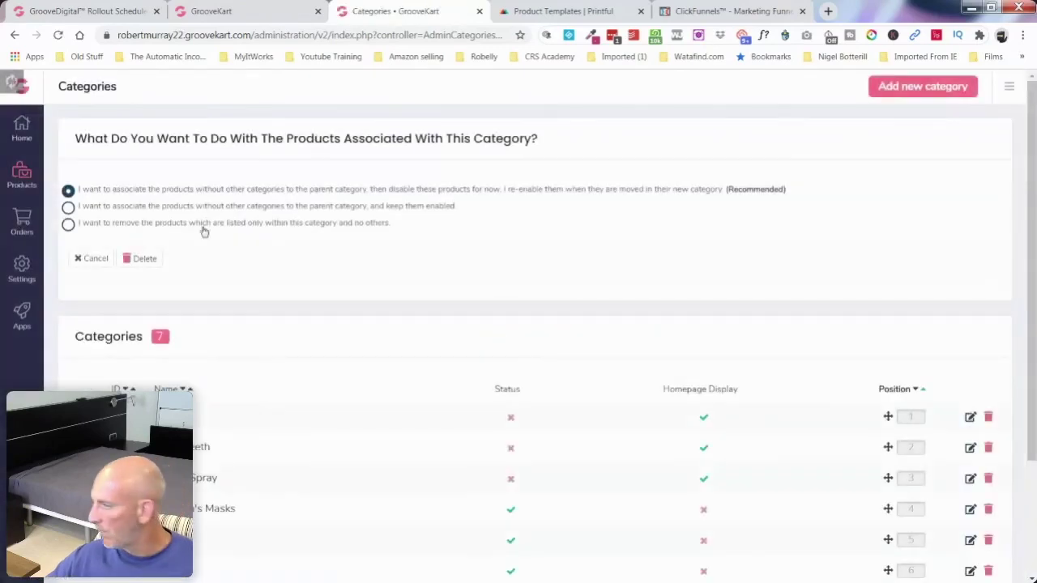
left_click(129, 258)
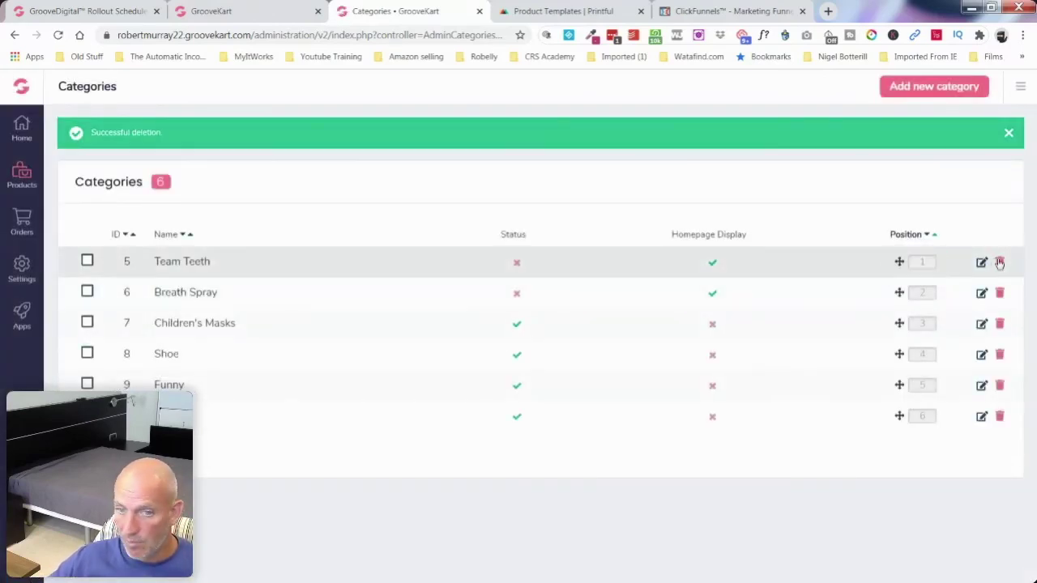
left_click(1001, 263)
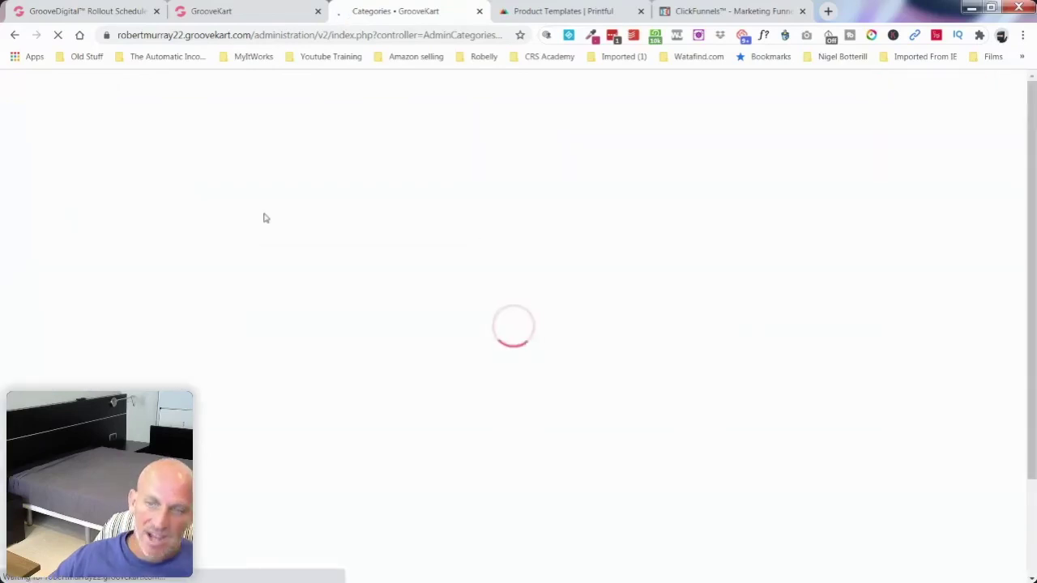
left_click(145, 259)
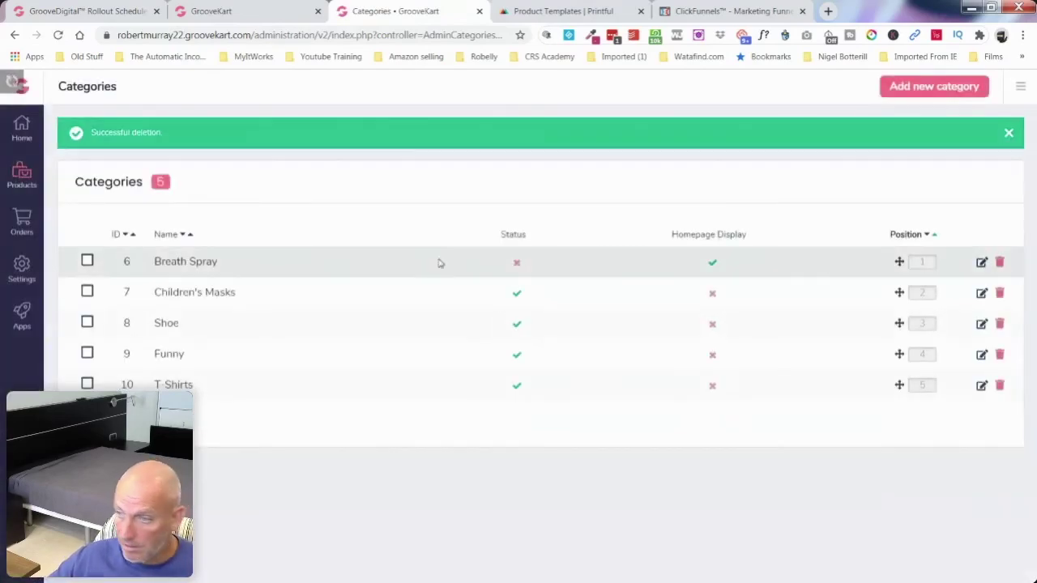
left_click(1001, 262)
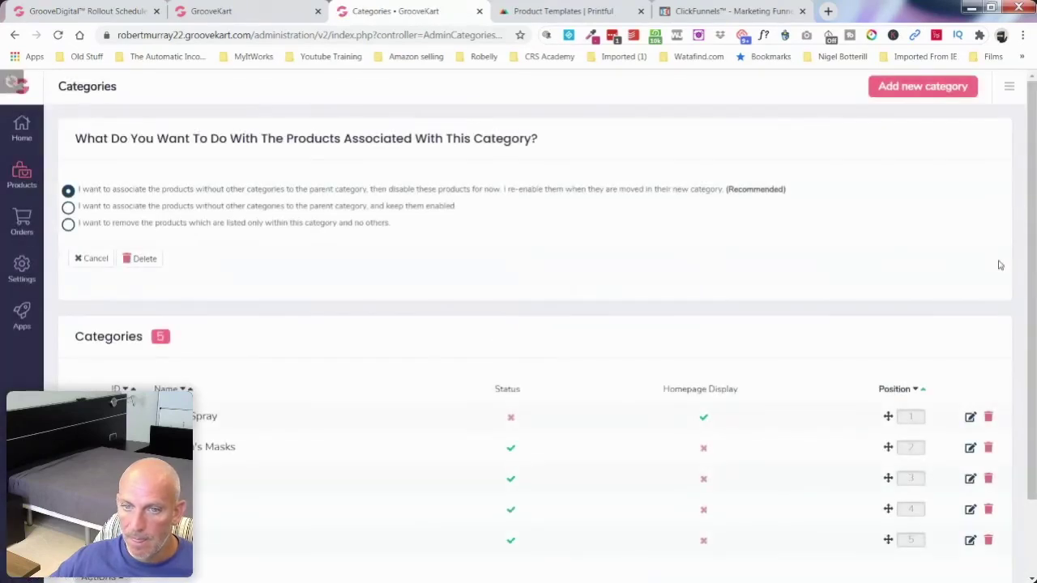
left_click(145, 259)
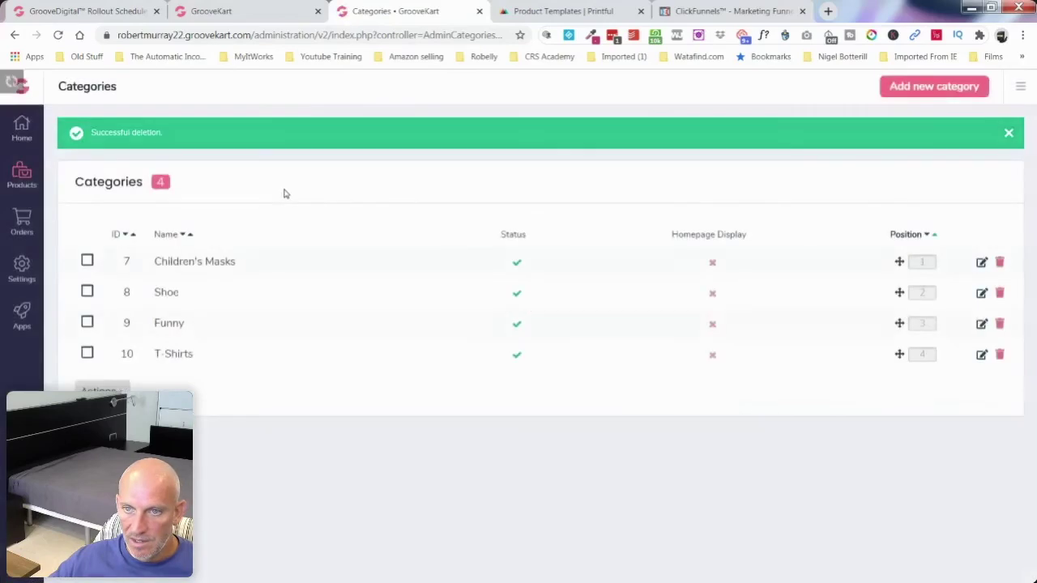
Step: Open My Products in the other tab, then return to the four-category Categories list
left_click(239, 12)
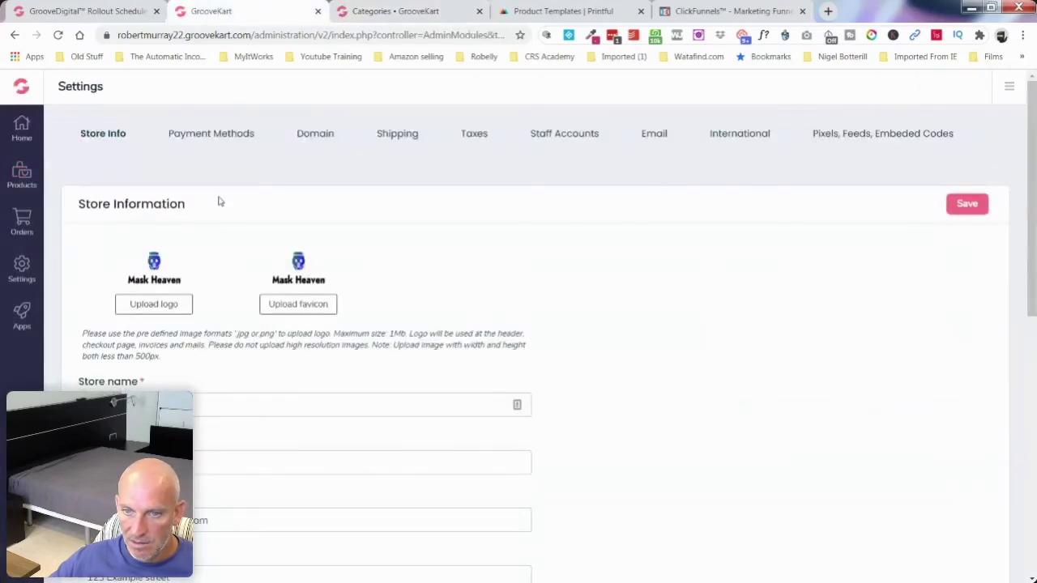
left_click(20, 176)
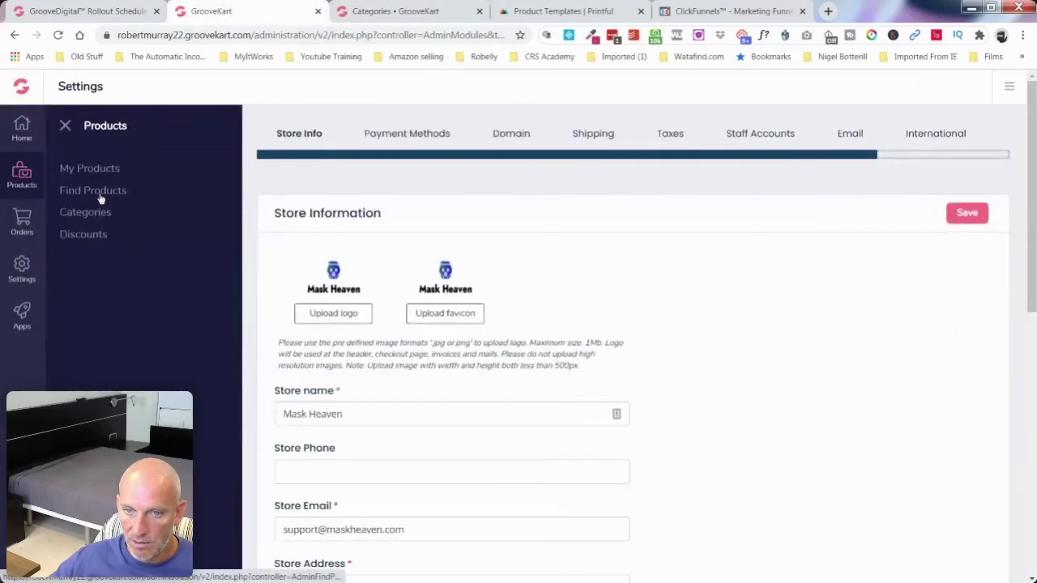
left_click(102, 168)
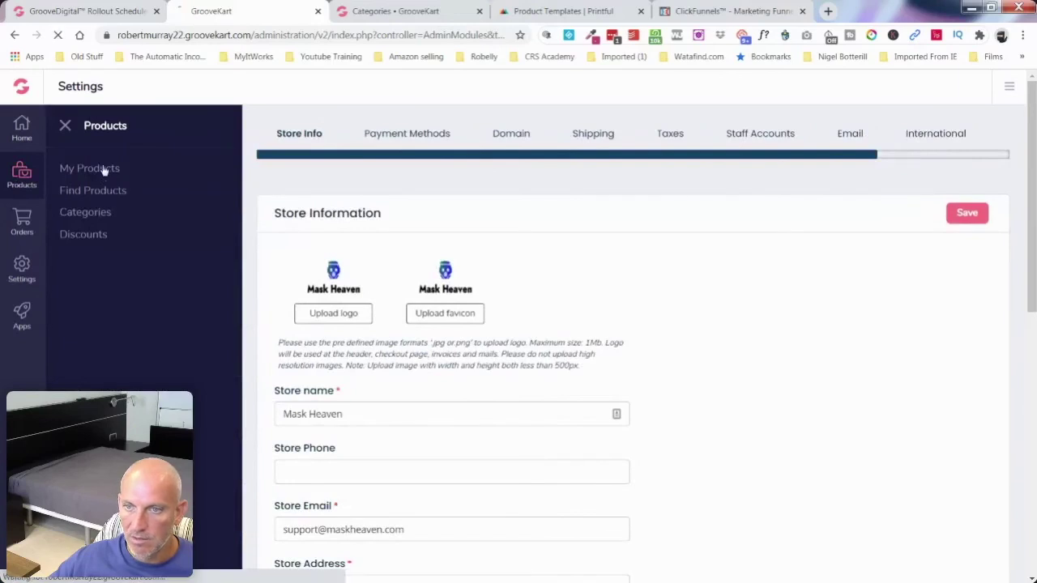
left_click_drag(261, 13, 810, 162)
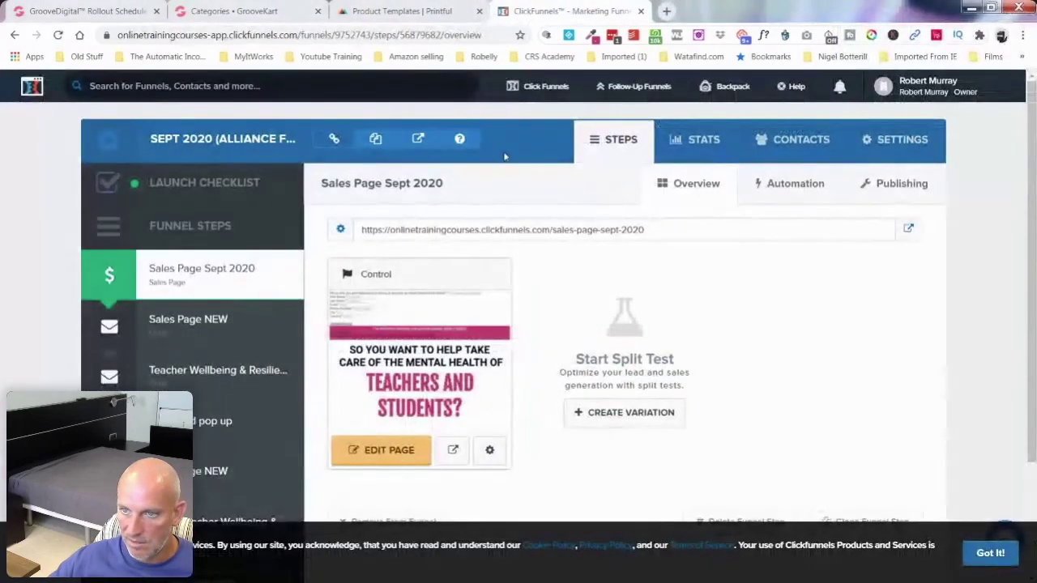
left_click(234, 13)
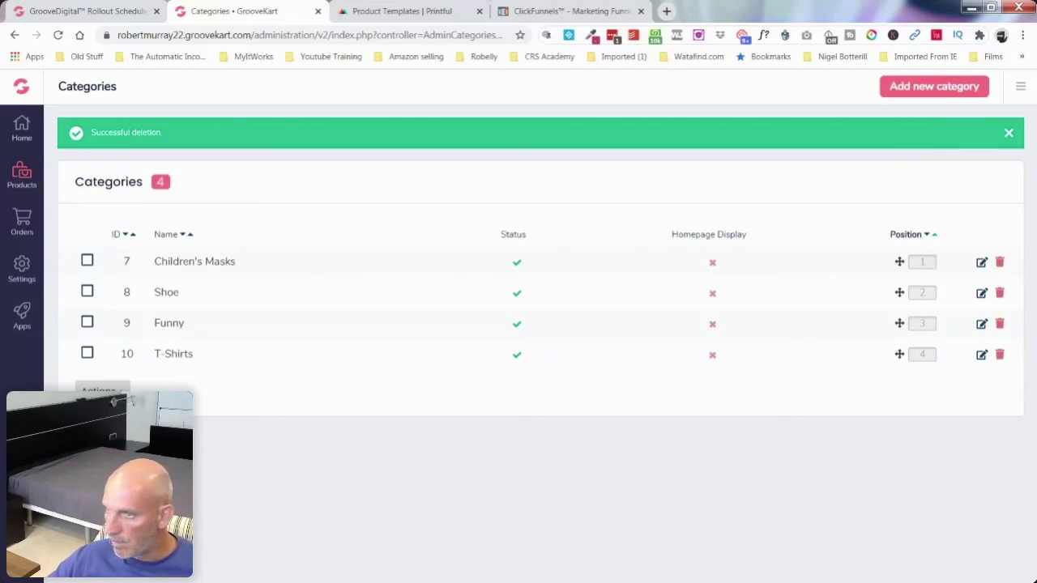
Step: Create and save a new category named 'Punk', then start another blank category form
left_click(930, 89)
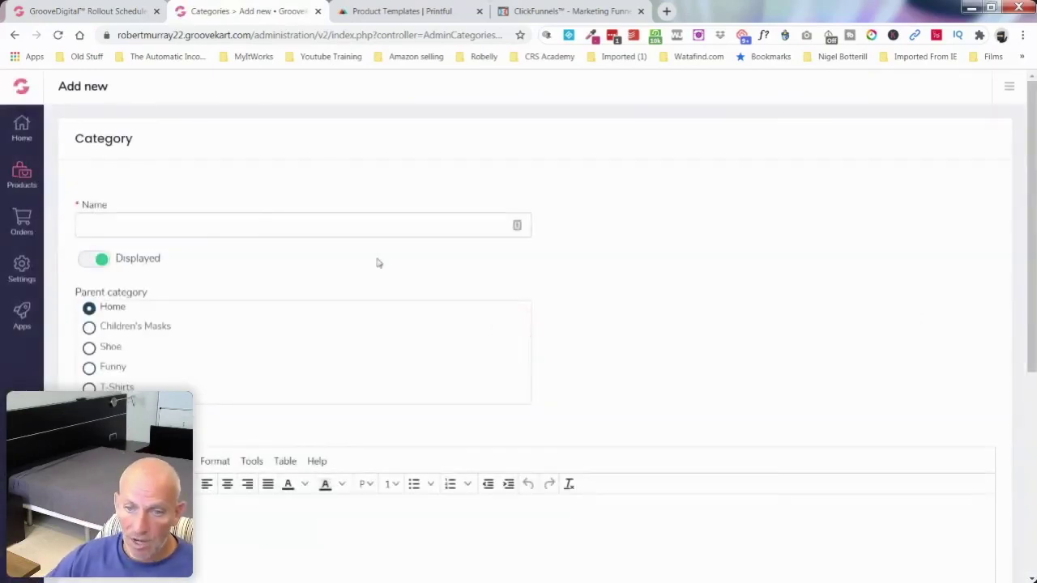
left_click(242, 227)
type("Punk")
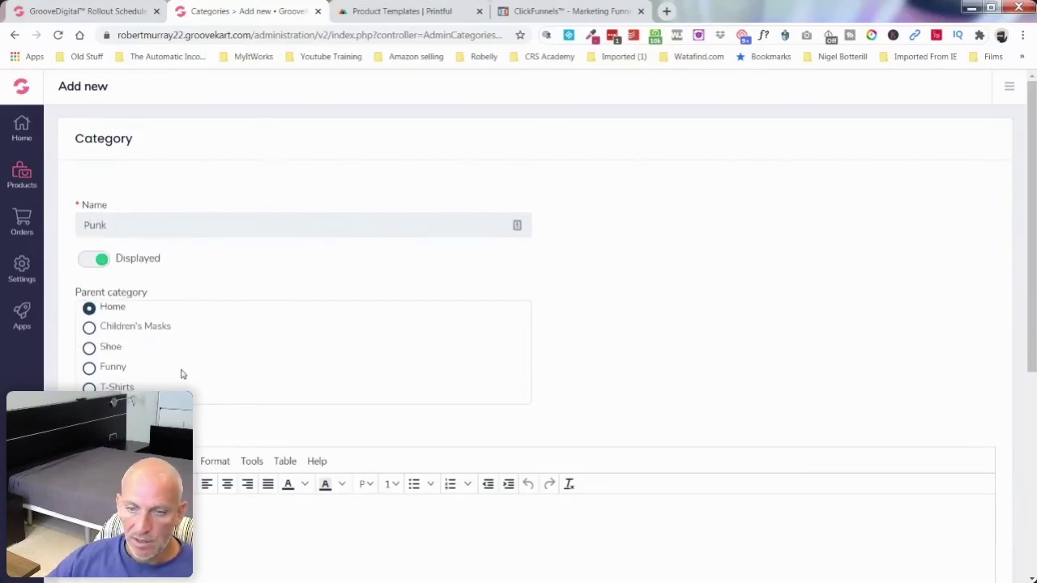
scroll(611, 362, "down", 5)
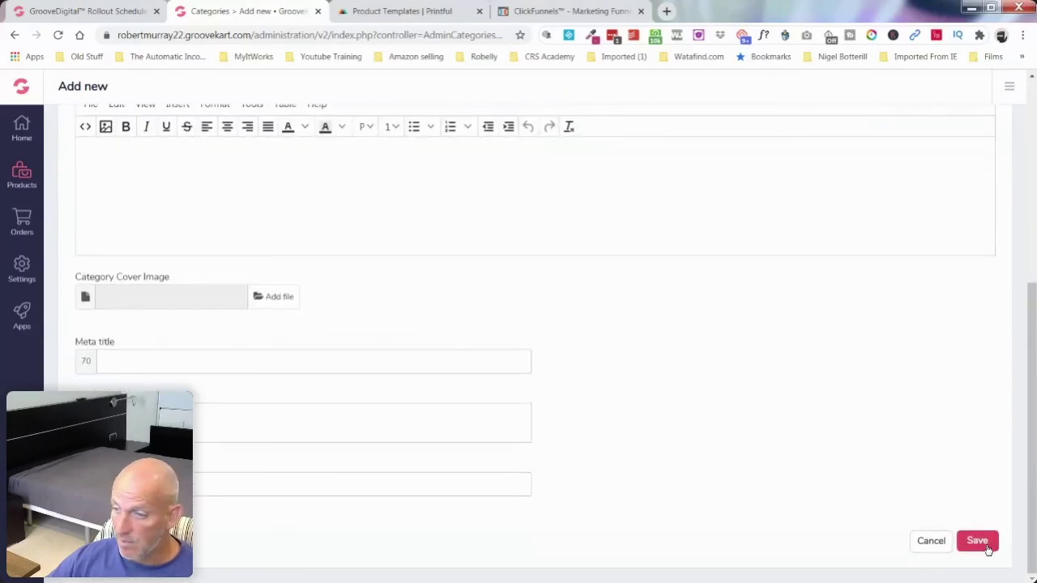
left_click(977, 541)
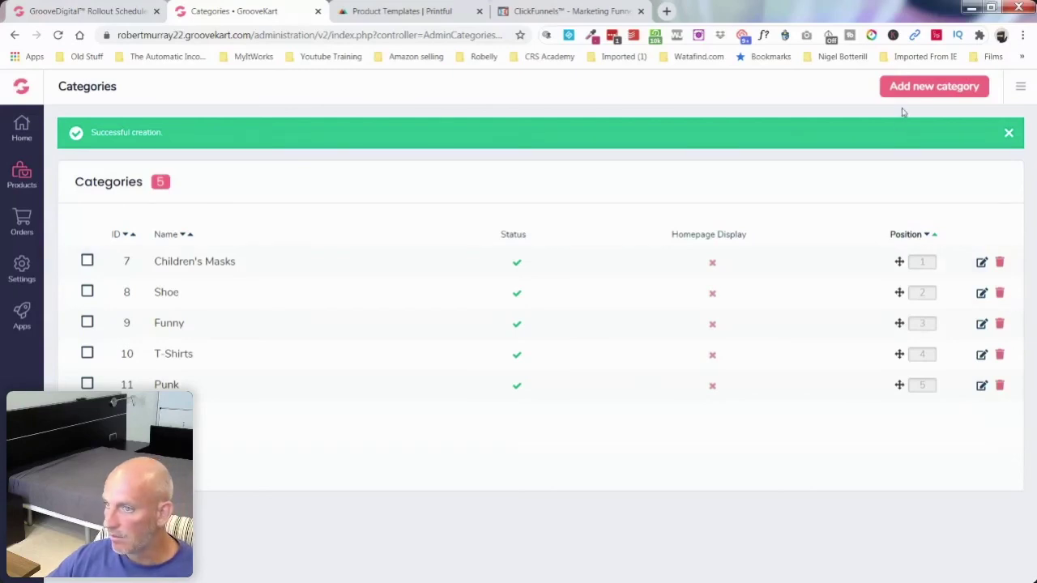
left_click(918, 87)
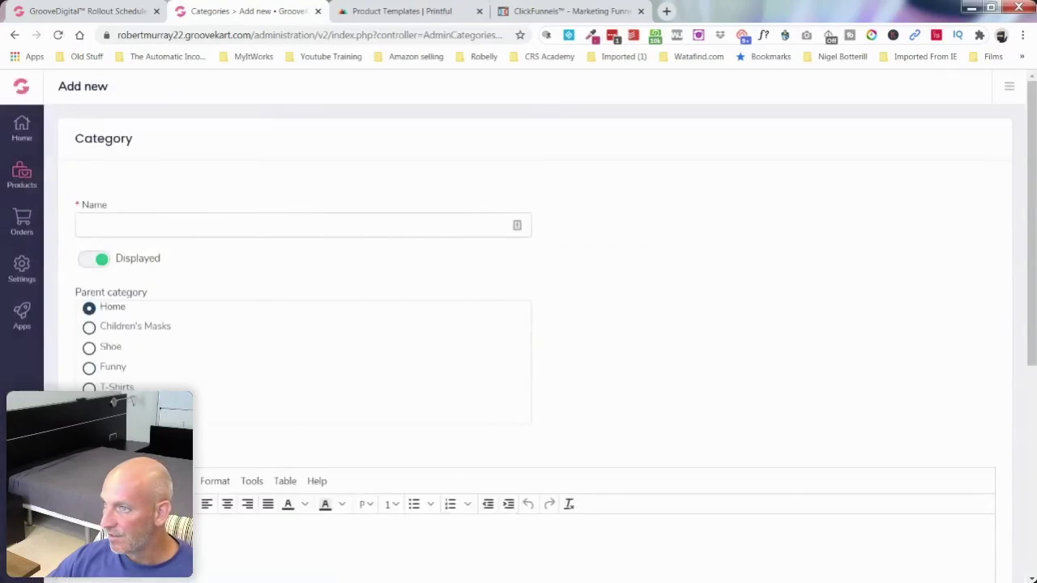
Step: Preview the cat print mask and adult washable dog mask on the storefront, closing each page
key("ctrl+shift+t")
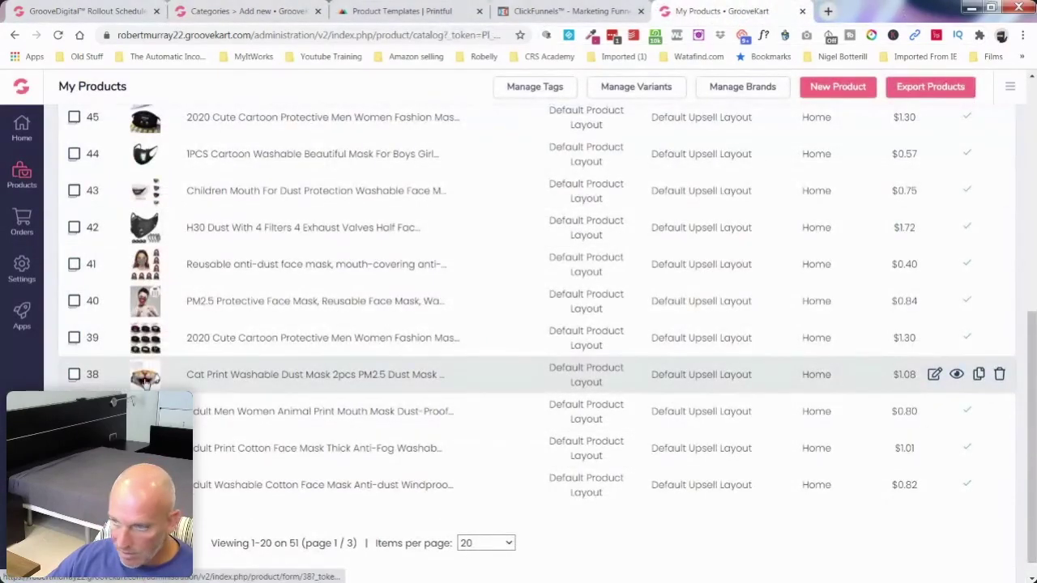
left_click(957, 375)
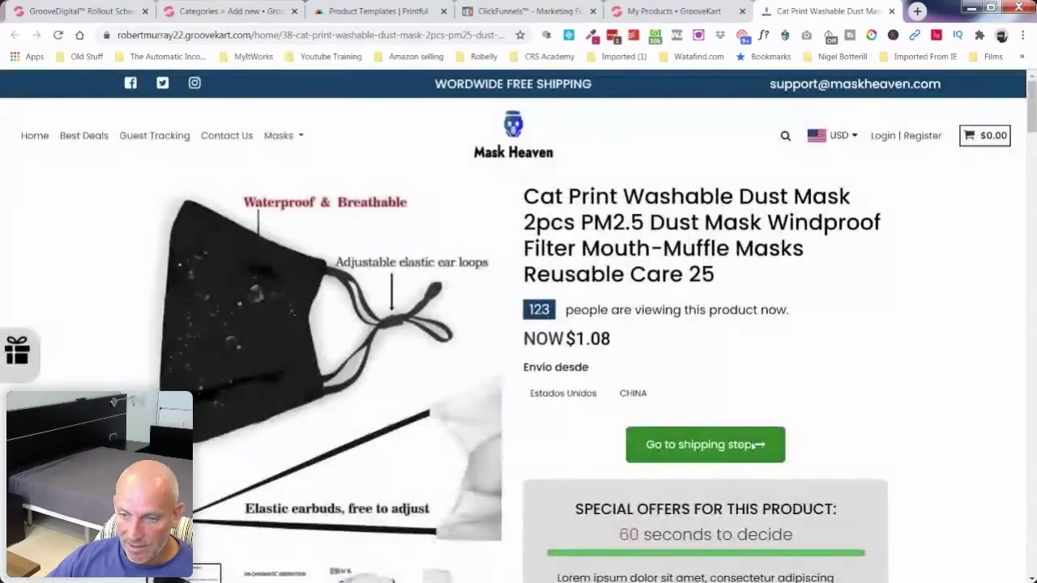
scroll(758, 445, "down", 4)
scroll(559, 409, "up", 3)
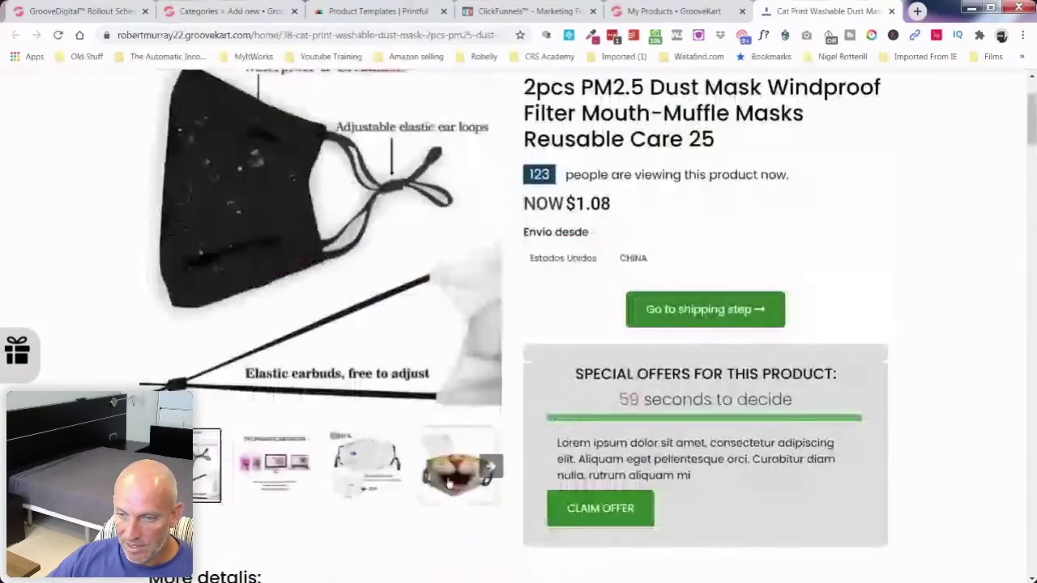
left_click(449, 481)
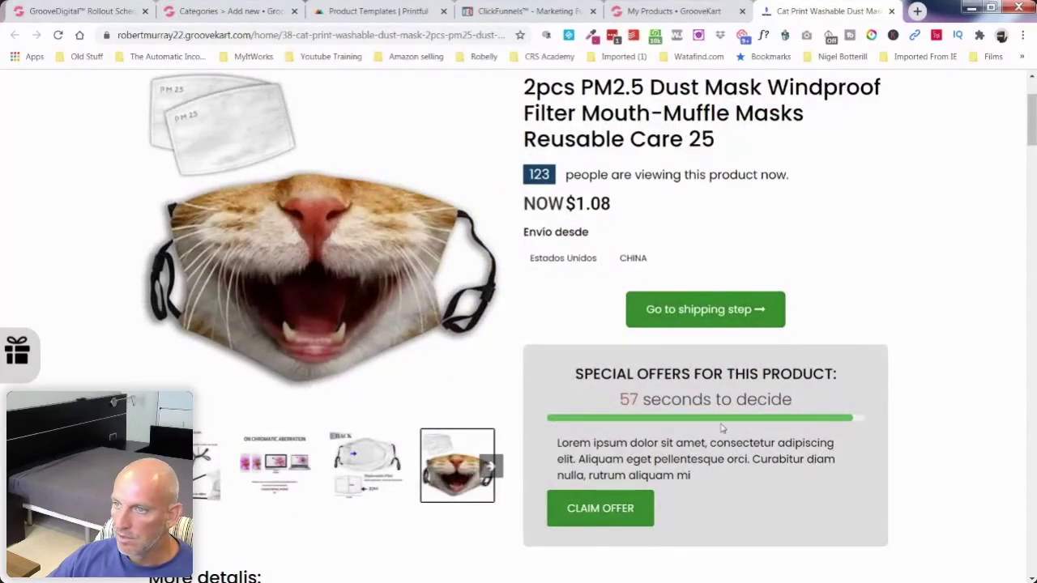
left_click(891, 10)
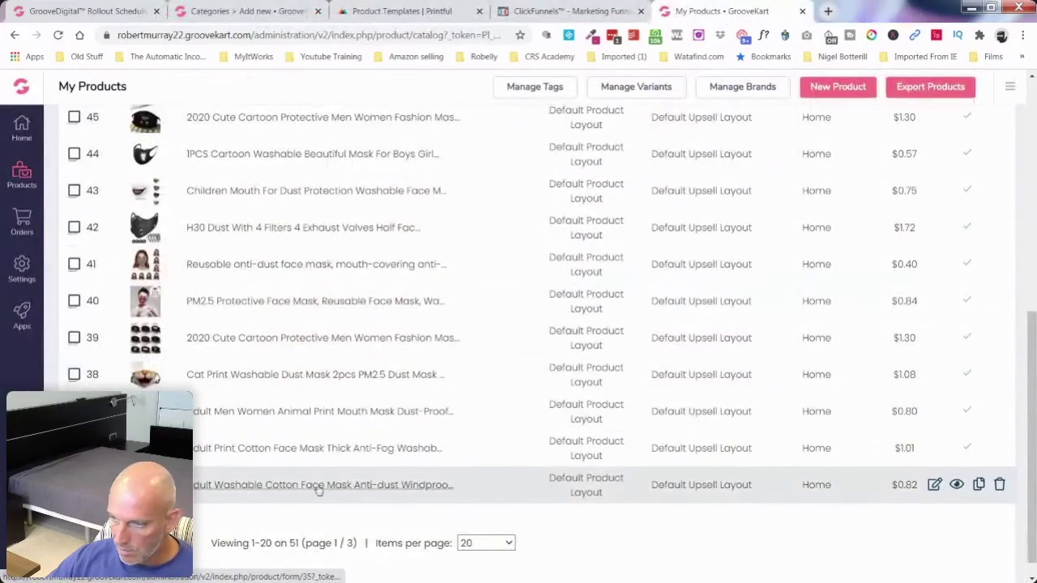
left_click(957, 484)
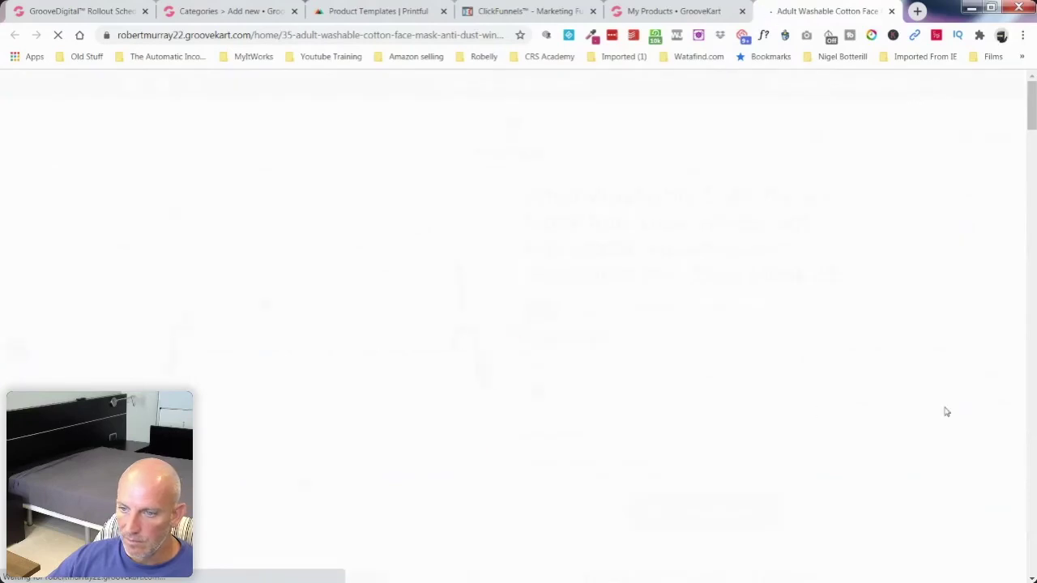
scroll(906, 405, "down", 3)
left_click(459, 331)
scroll(541, 381, "up", 2)
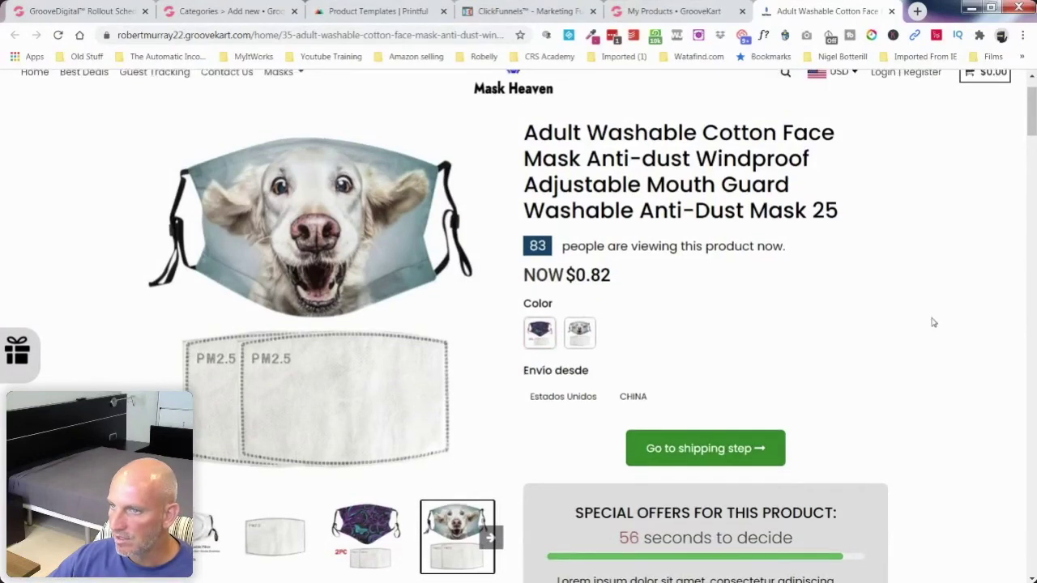
scroll(934, 323, "up", 1)
left_click(891, 11)
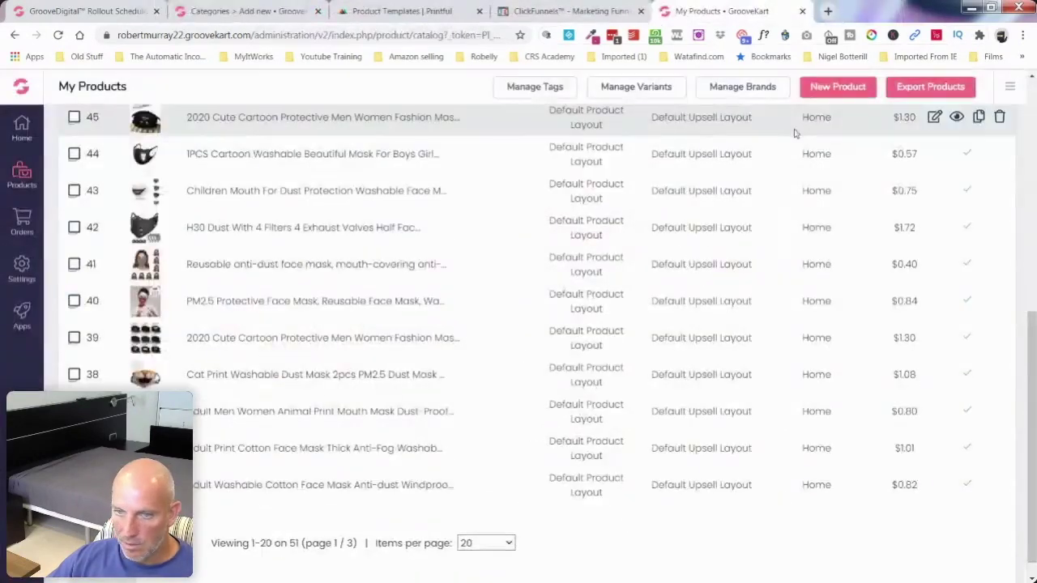
Step: Enter 'Annimals' as the new category's name
left_click(235, 13)
left_click(274, 226)
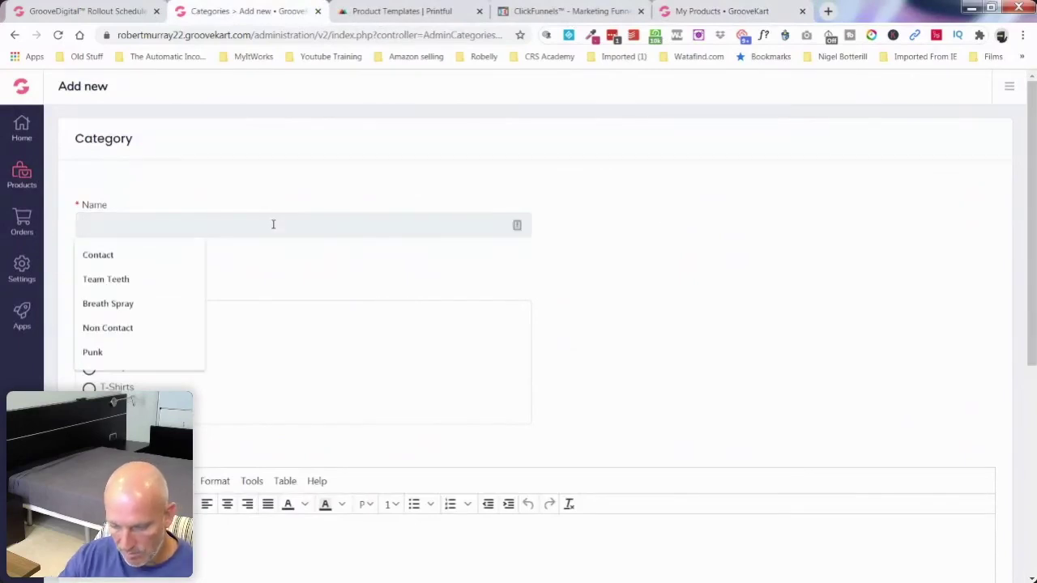
type("Annimals")
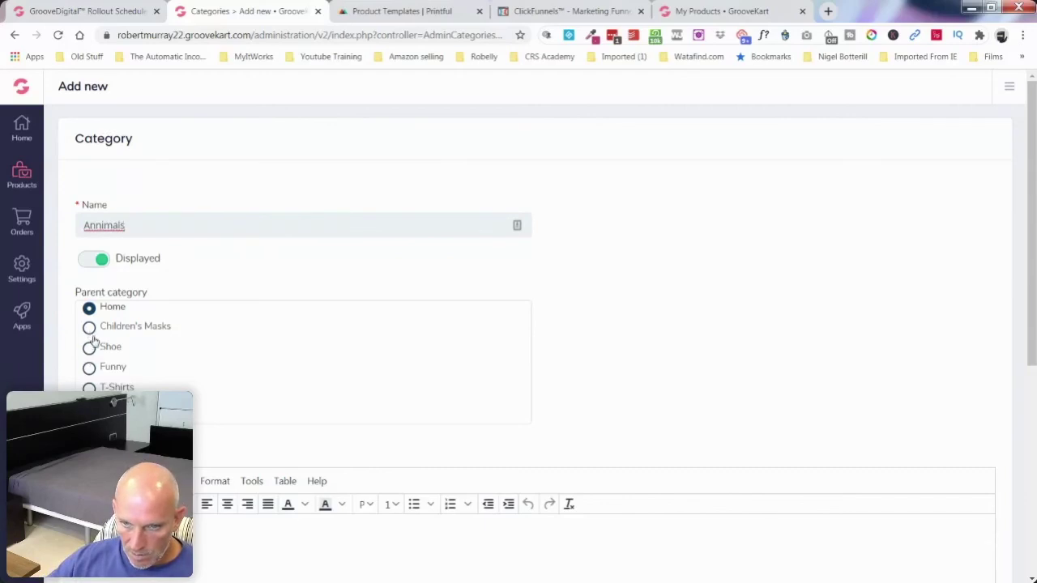
Step: Save the Annimals category as ID 12 and close the product list tab
scroll(95, 388, "down", 2)
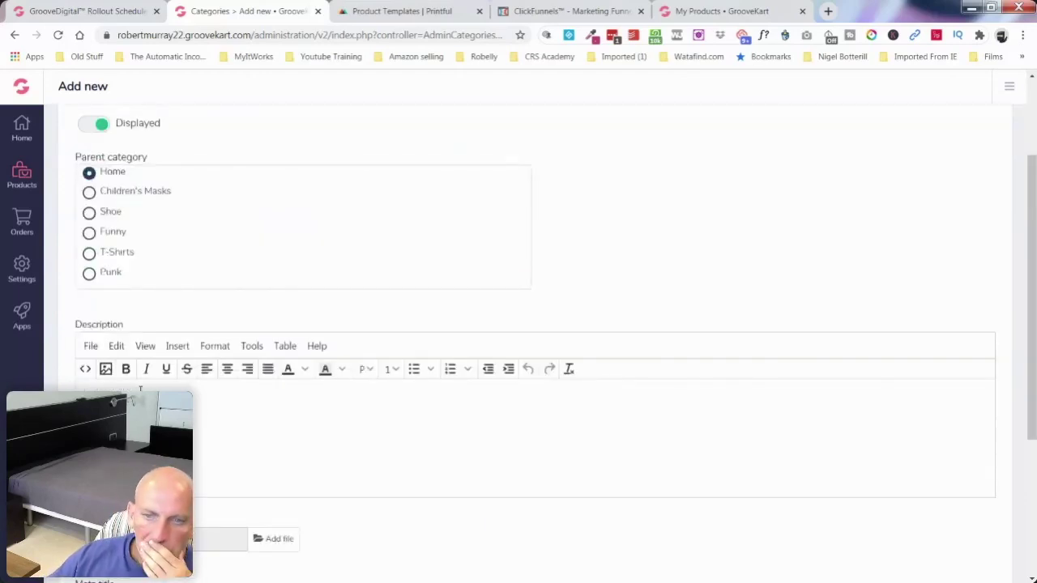
scroll(310, 418, "down", 3)
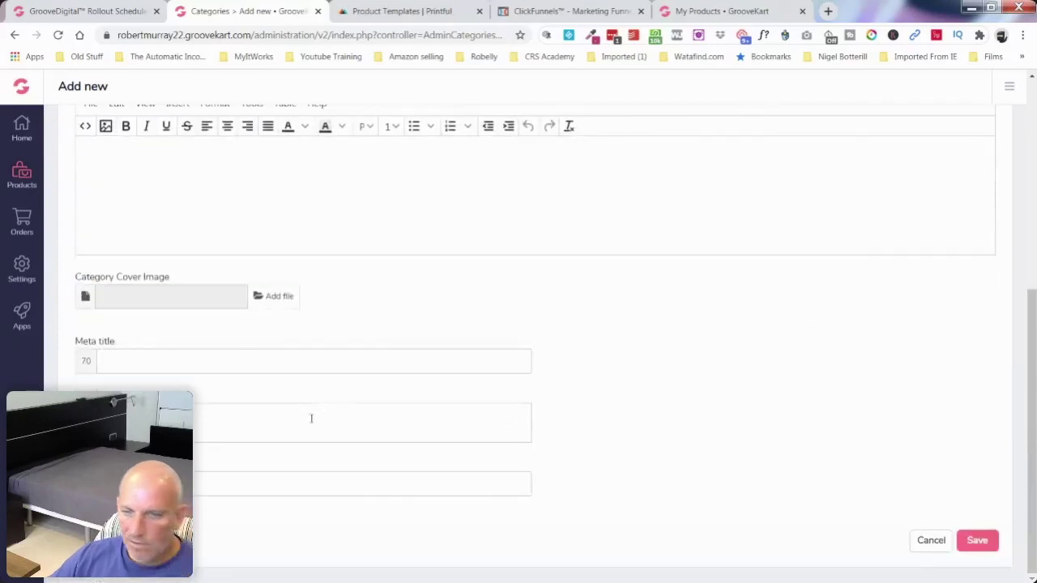
left_click(981, 541)
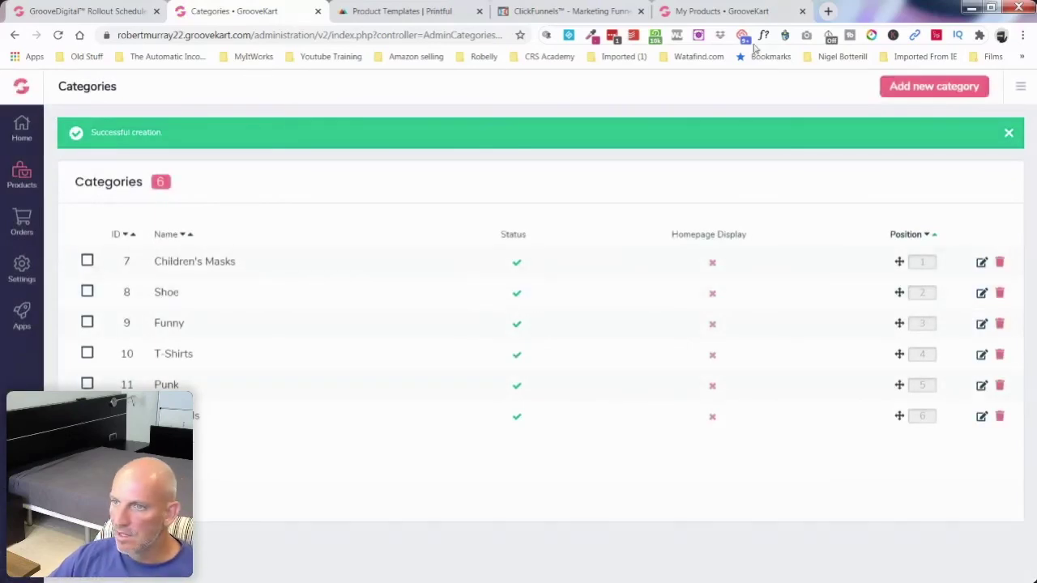
left_click(723, 11)
key("ctrl+w")
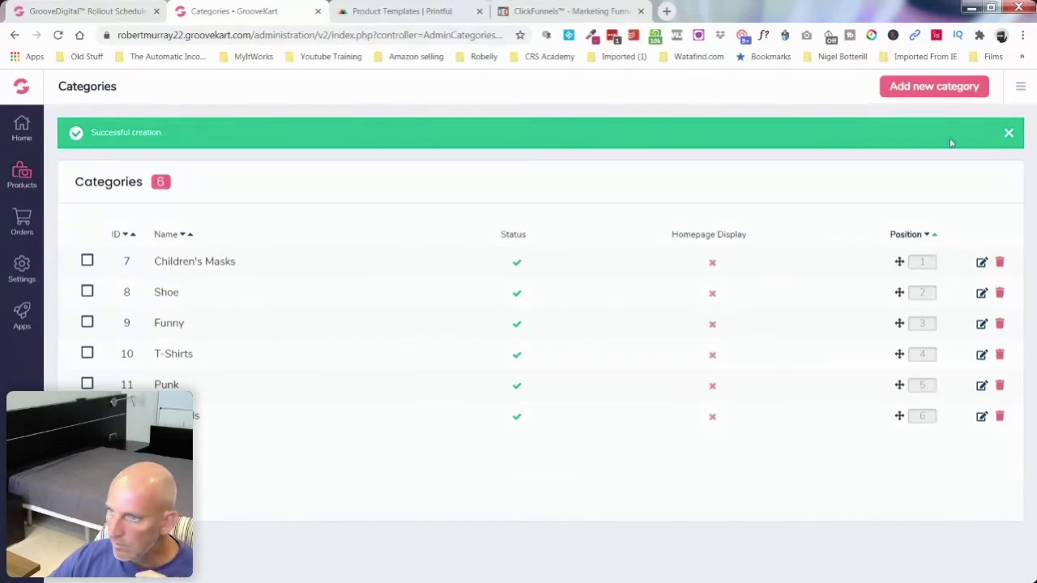
left_click(923, 91)
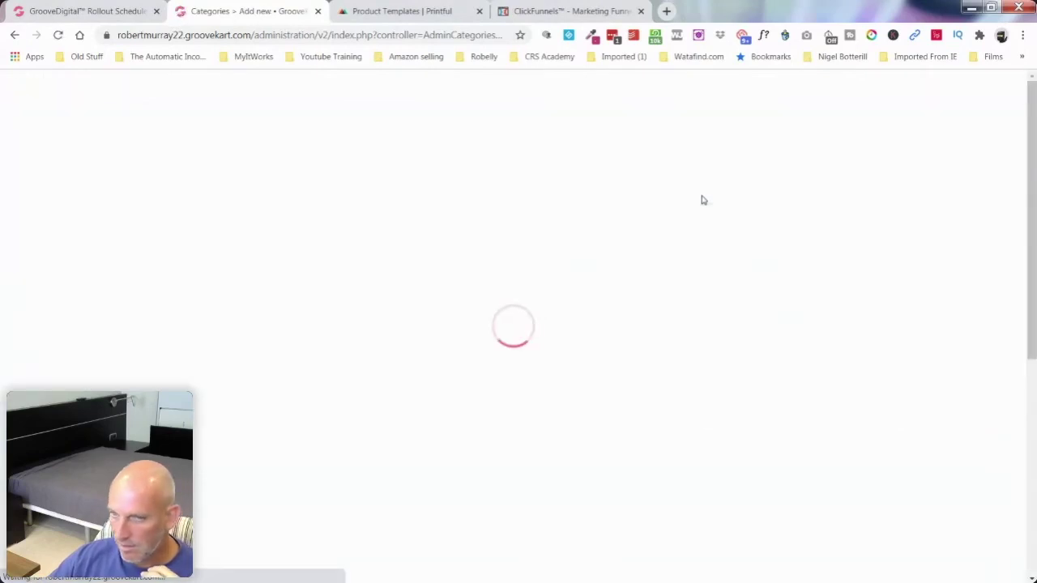
Step: Name a new category 'Vented' and save it as category ID 13
left_click(125, 220)
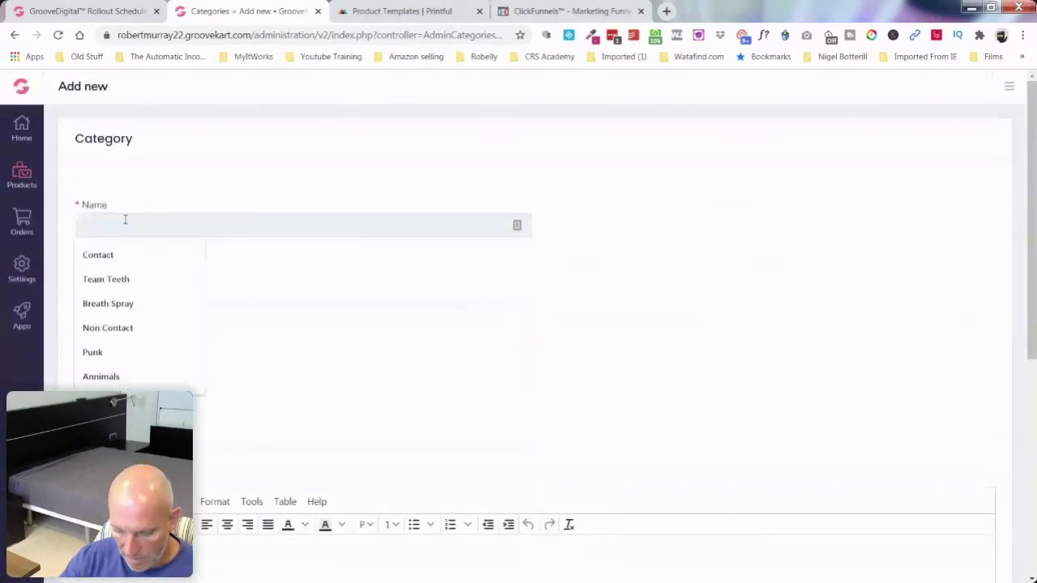
type("Vented")
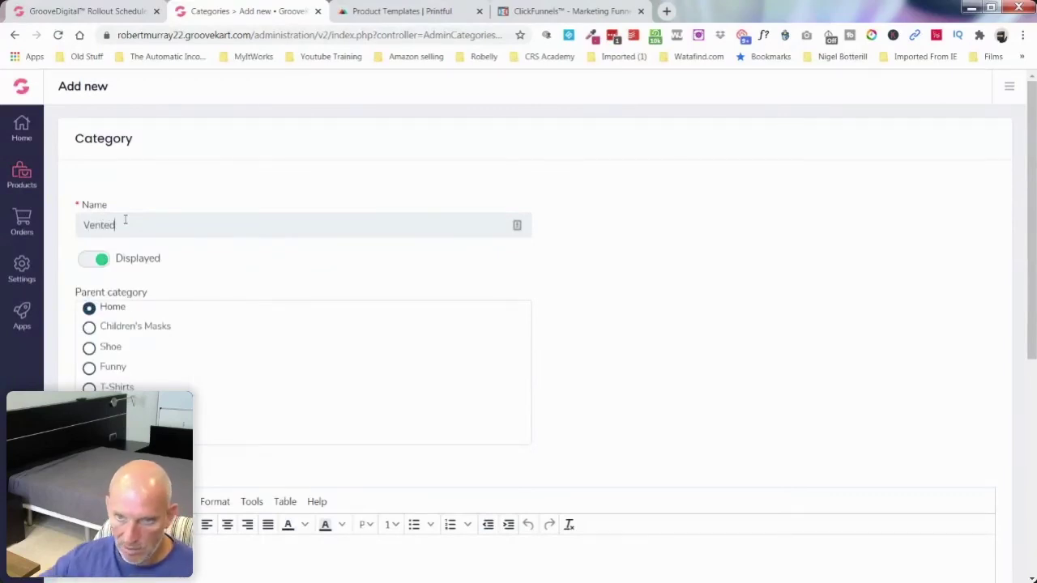
scroll(1000, 478, "down", 5)
left_click(982, 549)
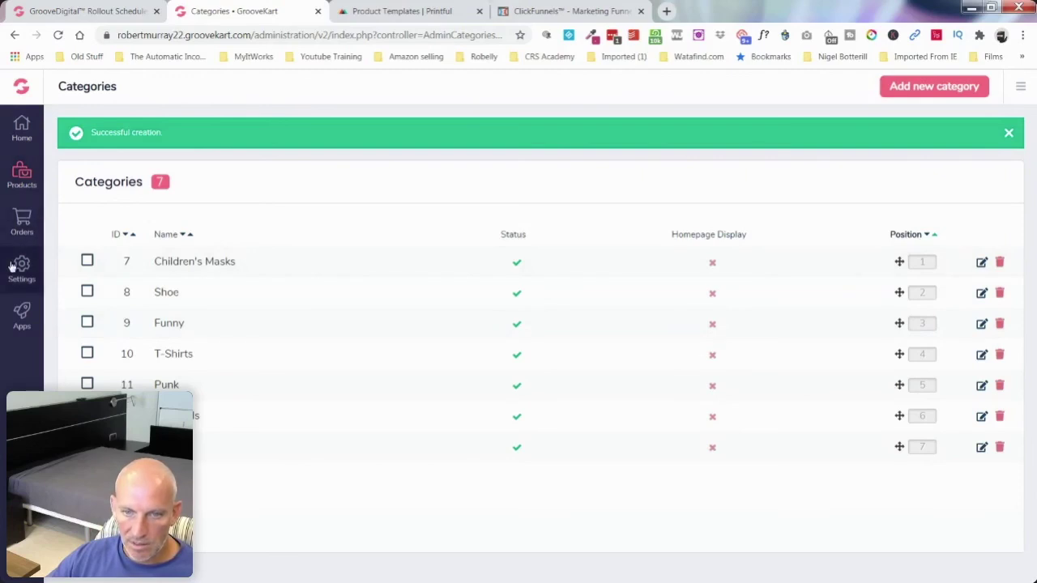
Step: Open the Visual Builder's Menu panel and scroll to the Funny and Childrens items under Masks
mouse_move(22, 318)
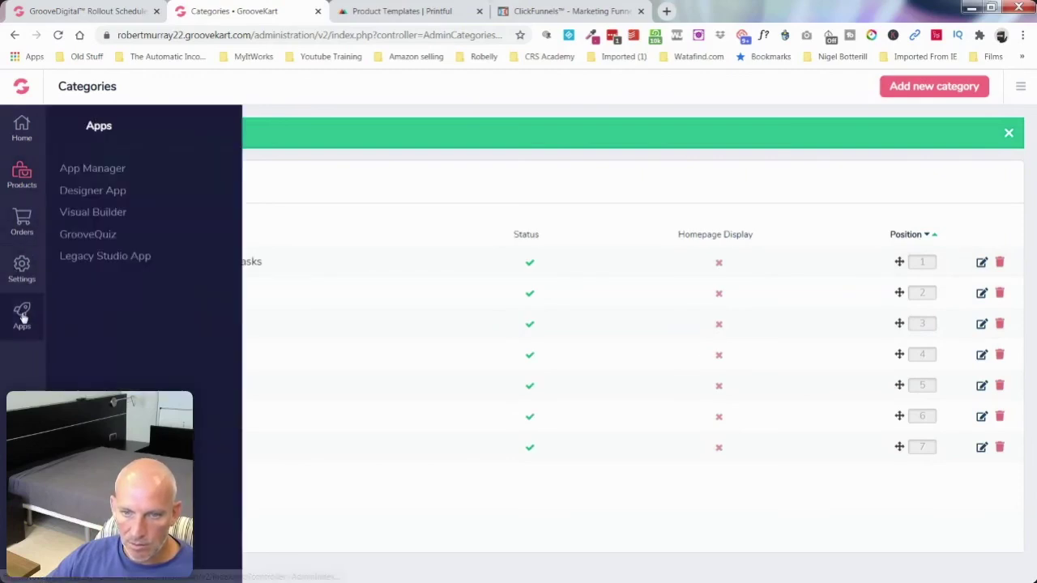
left_click(98, 214)
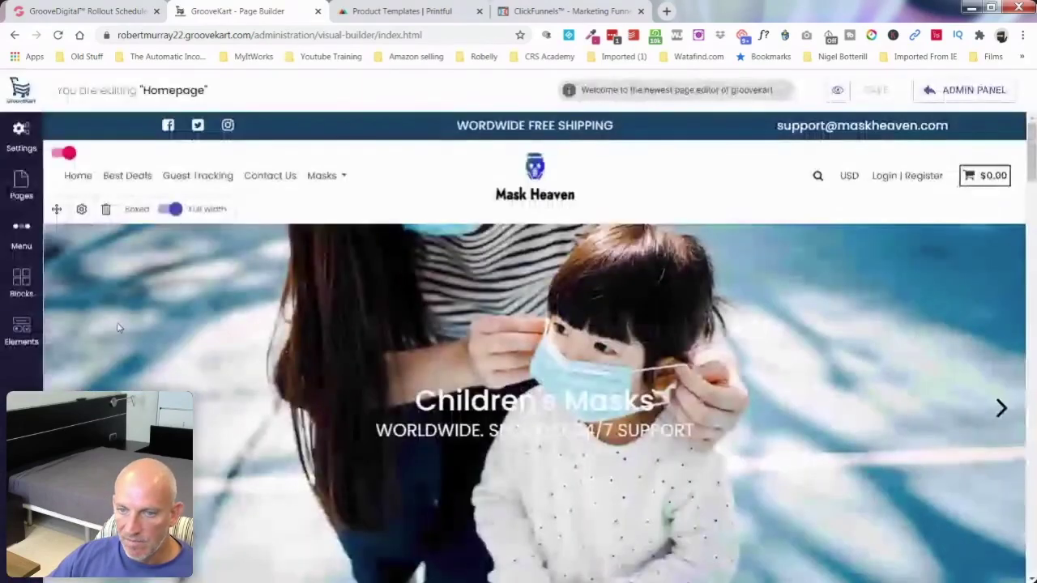
left_click(21, 235)
scroll(171, 338, "down", 2)
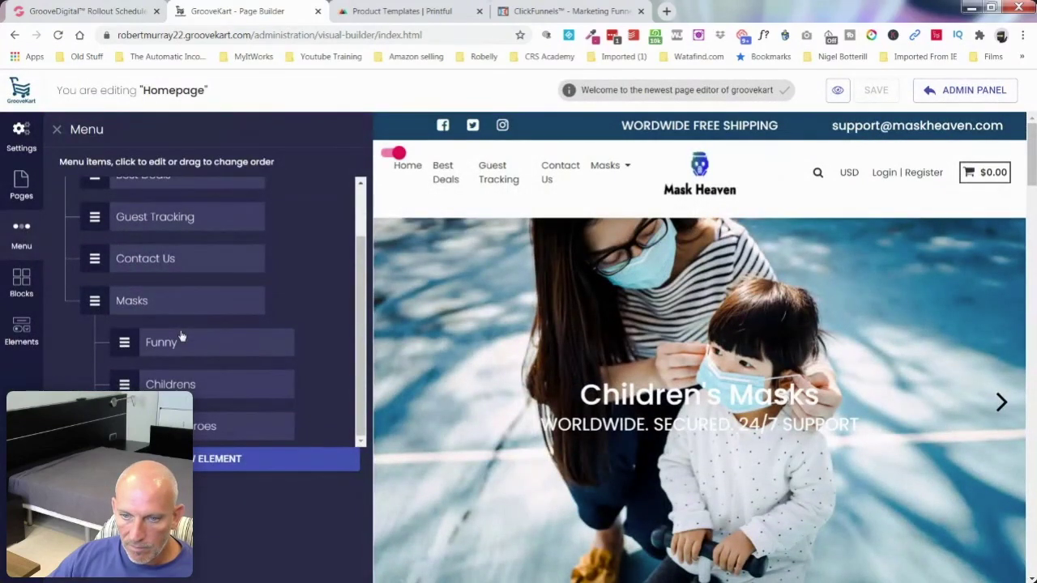
scroll(181, 335, "up", 2)
scroll(182, 336, "down", 2)
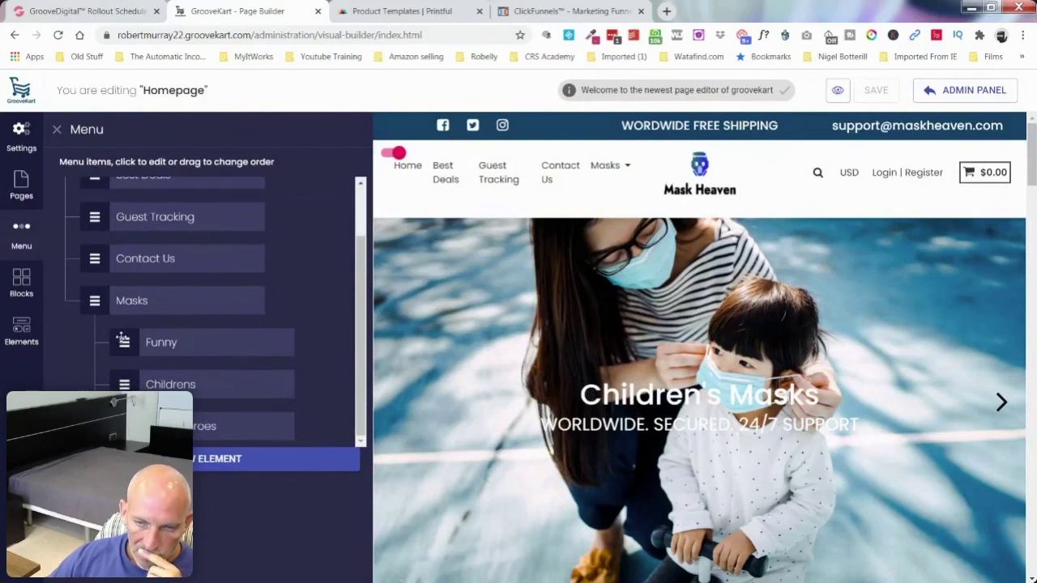
Step: Open the Funny menu item's edit box under Masks and close it again
left_click(162, 342)
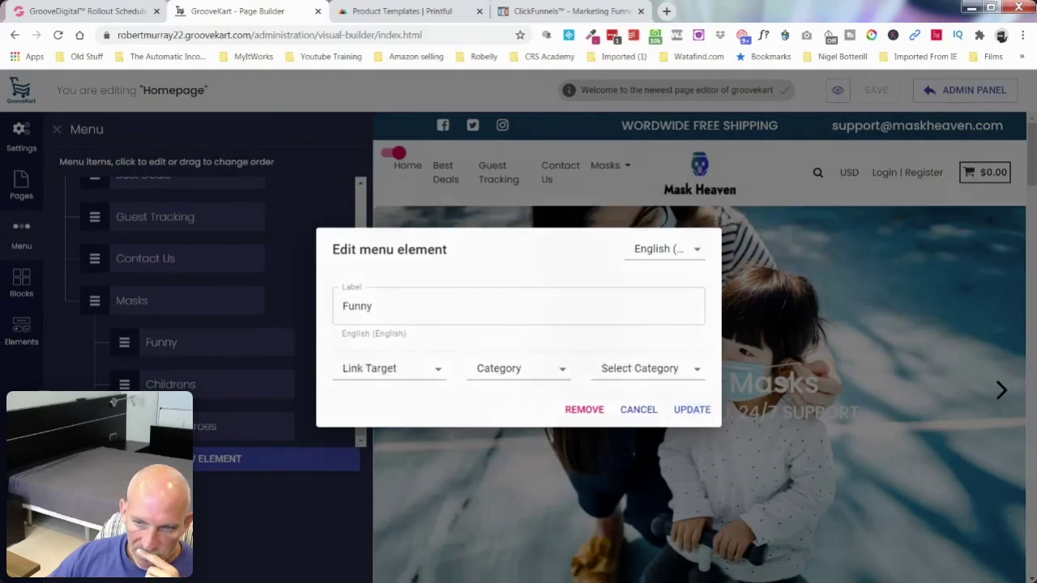
key("Return")
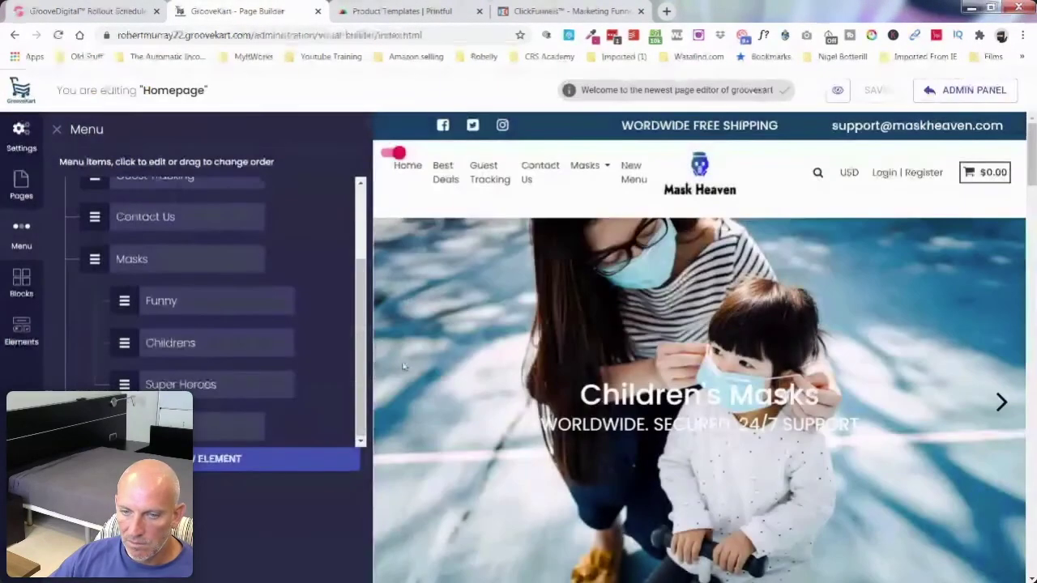
Step: Nest the new menu item under Masks as 'Animals', linked to the Animals category
left_click_drag(227, 426, 255, 427)
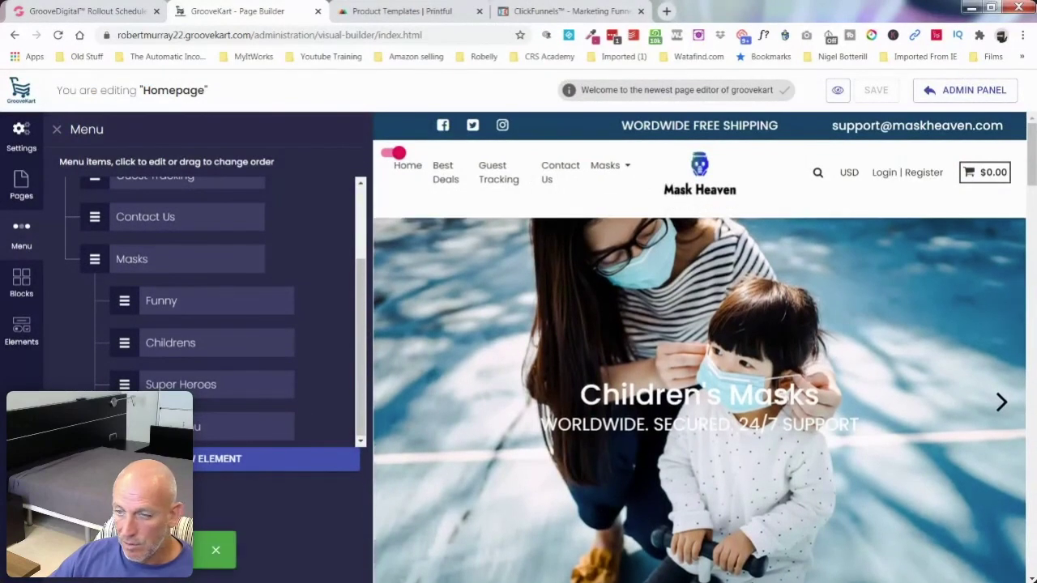
left_click(243, 426)
left_click(403, 307)
key("ctrl+a")
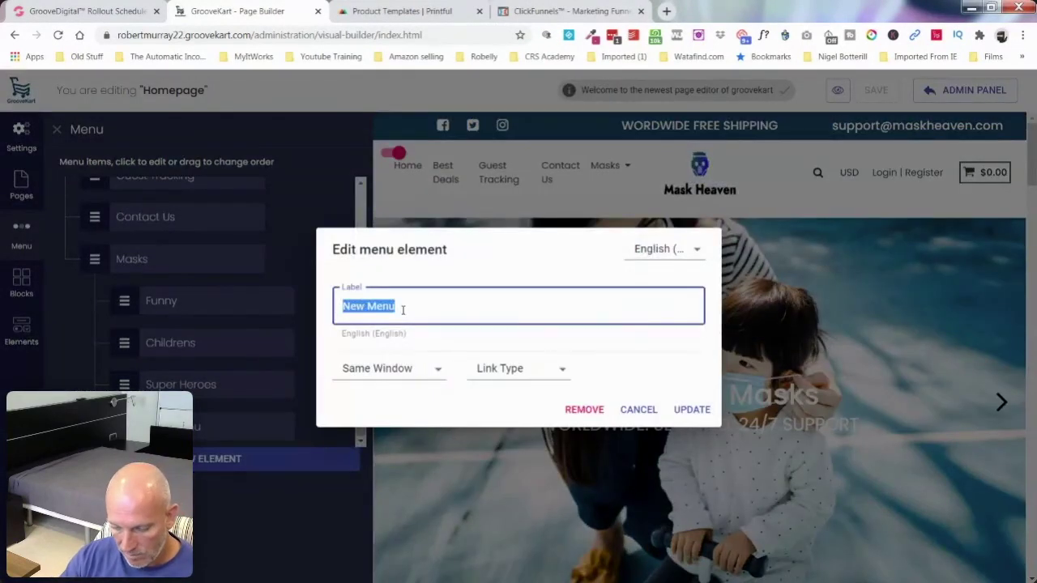
type("Animals")
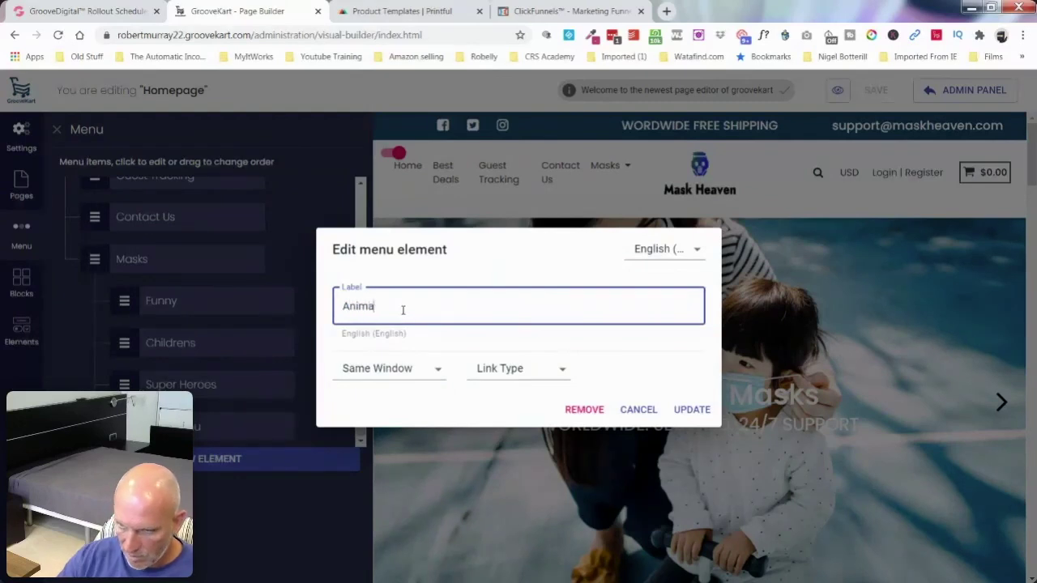
left_click(545, 385)
left_click(535, 395)
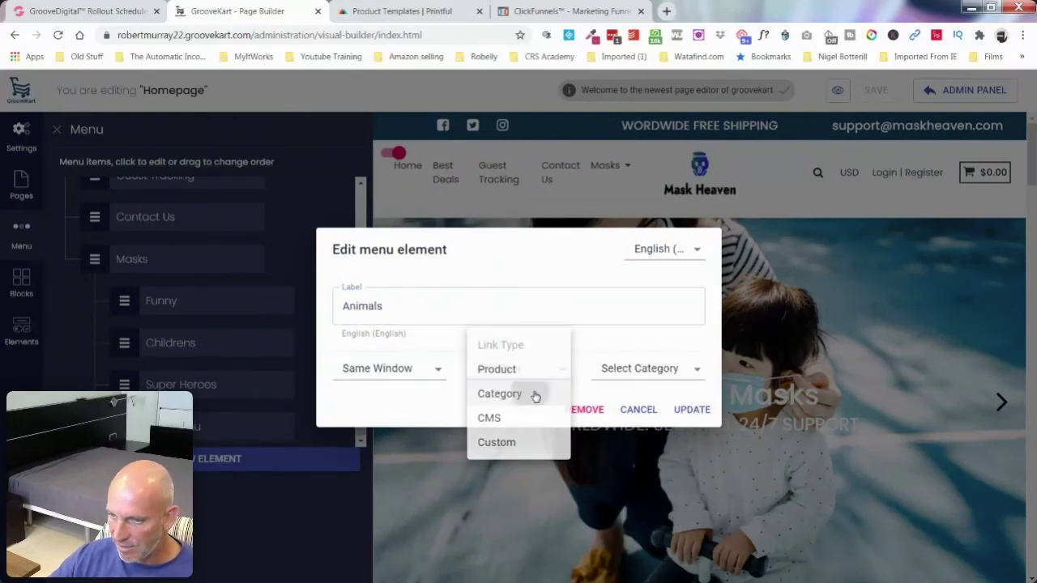
left_click(671, 377)
left_click(668, 420)
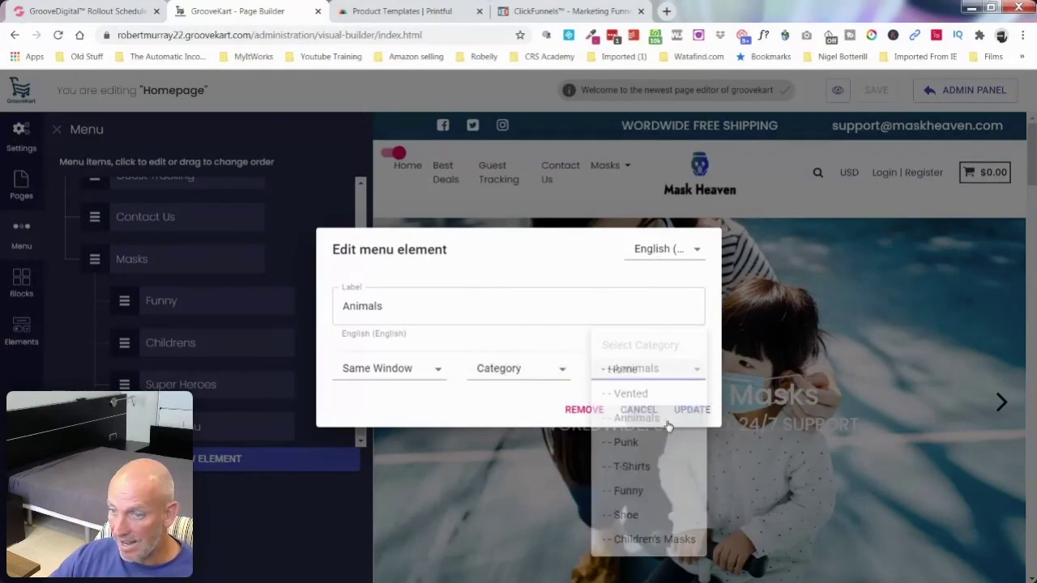
left_click(690, 410)
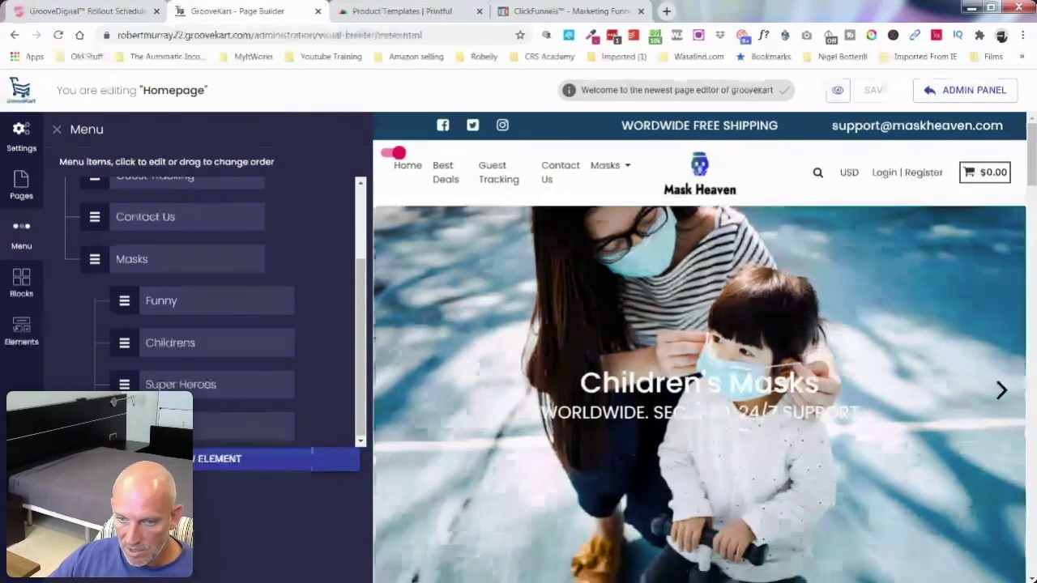
Step: Add a 'Vented' menu item linked to the Vented category
left_click(275, 458)
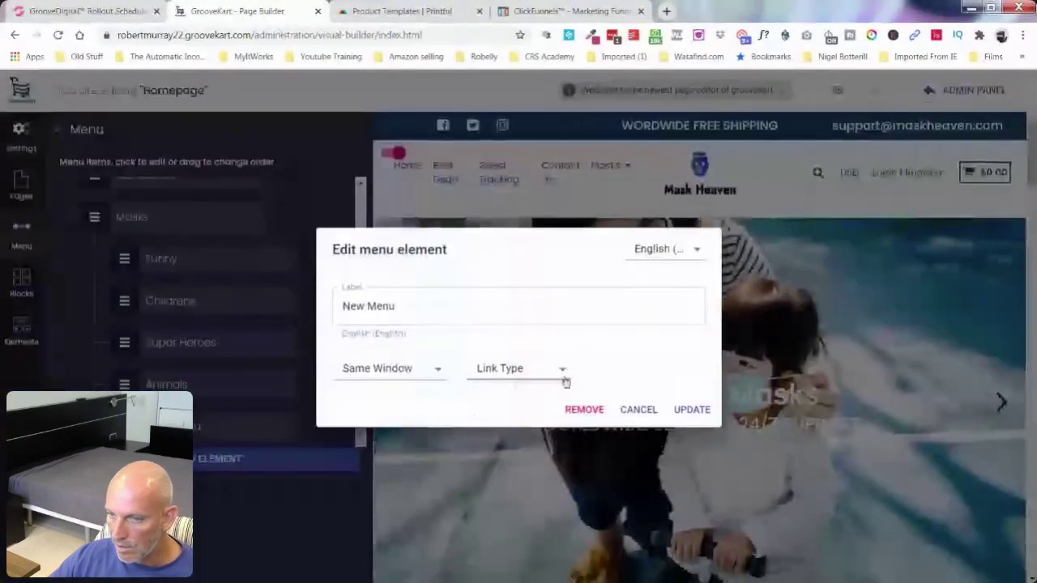
left_click(565, 375)
left_click(530, 397)
left_click(673, 373)
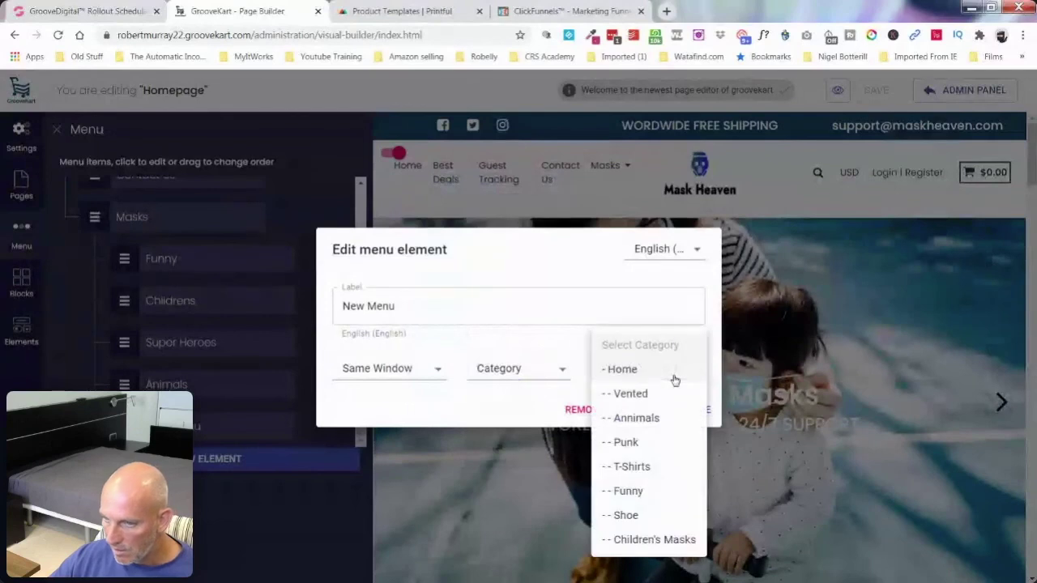
left_click(410, 301)
left_click(398, 305)
double_click(398, 305)
triple_click(398, 305)
type("Ve")
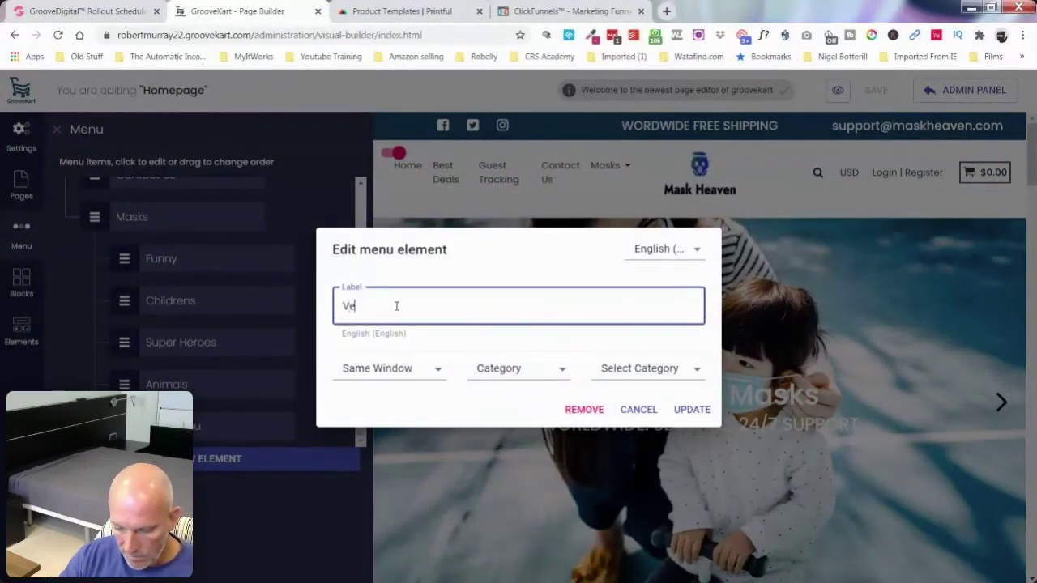
type("nted")
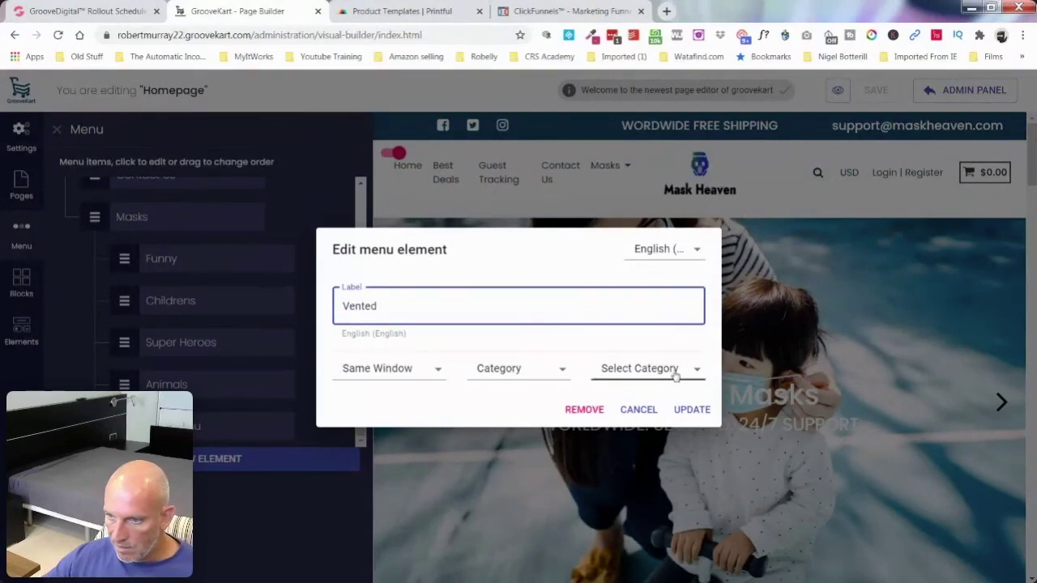
left_click(672, 369)
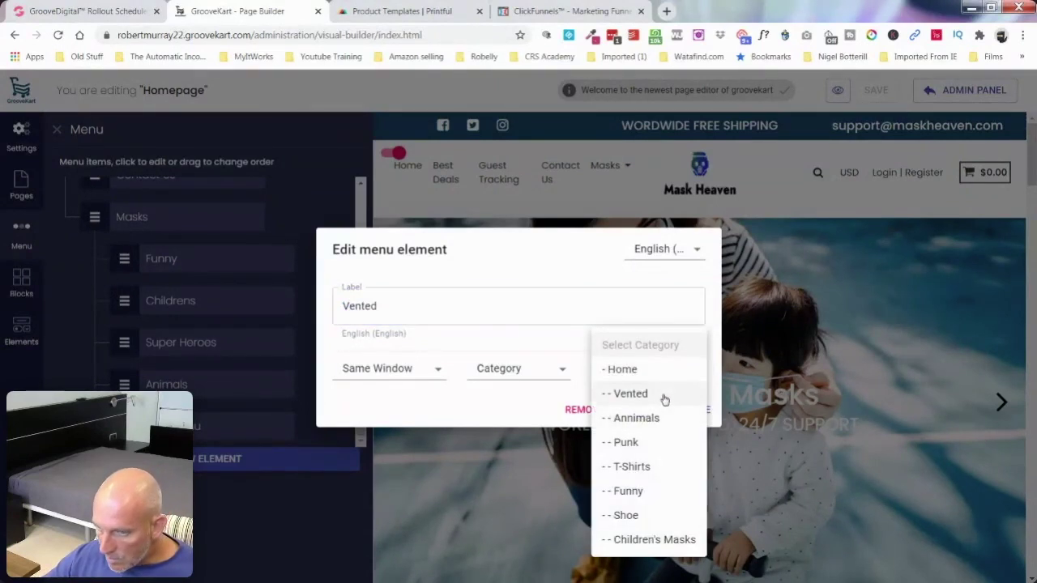
left_click(664, 395)
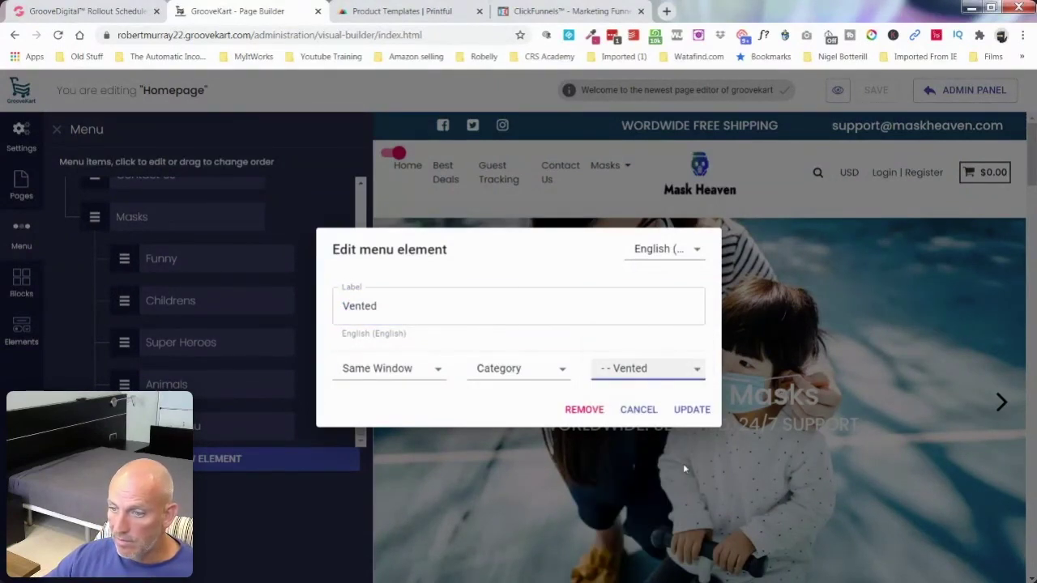
left_click(692, 410)
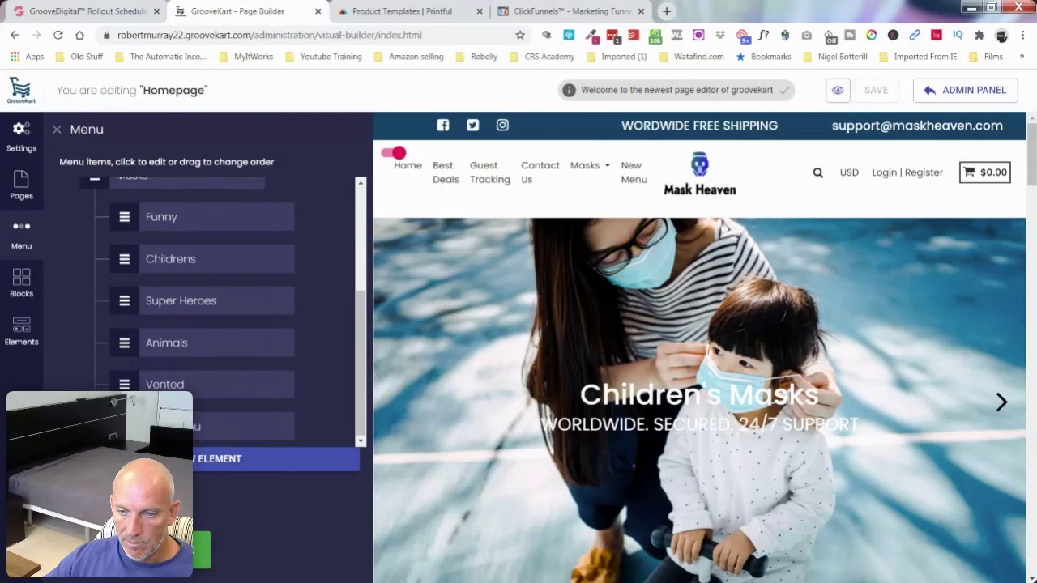
Step: Label the newest menu item 'Punk' and link it to the Punk category
left_click(202, 426)
triple_click(425, 308)
type("Punk")
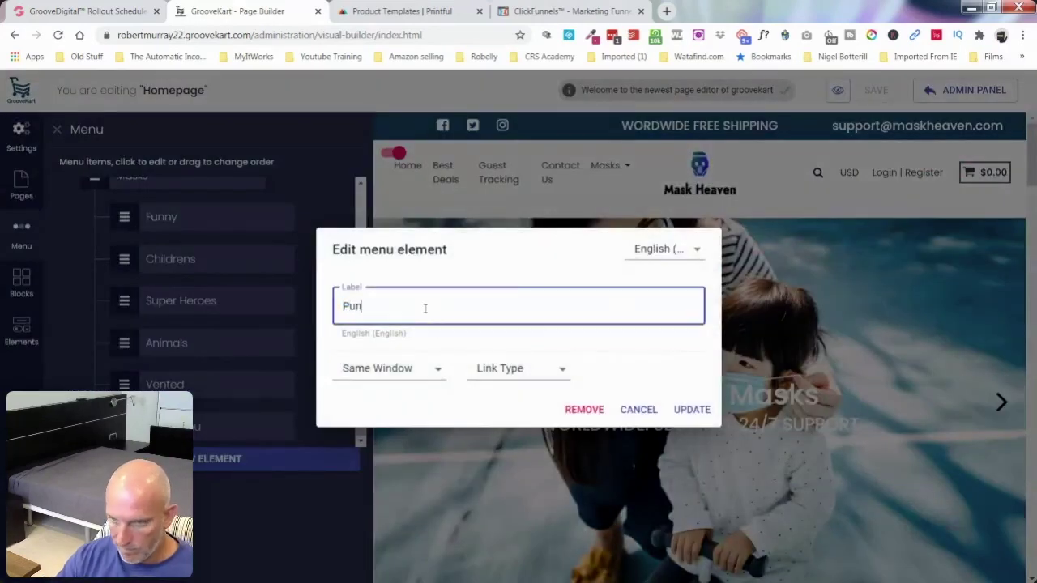
left_click(492, 379)
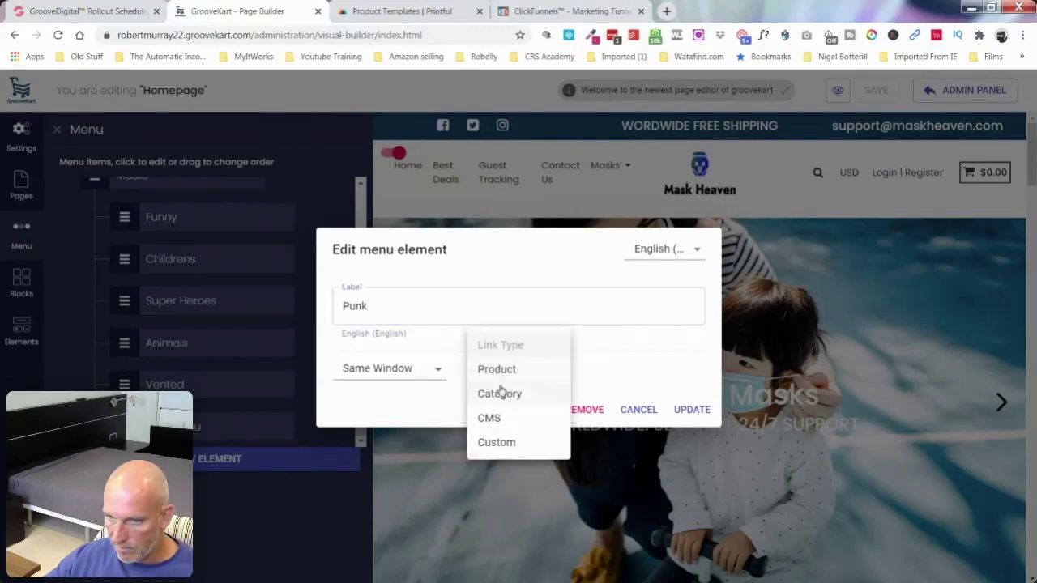
left_click(499, 394)
left_click(643, 372)
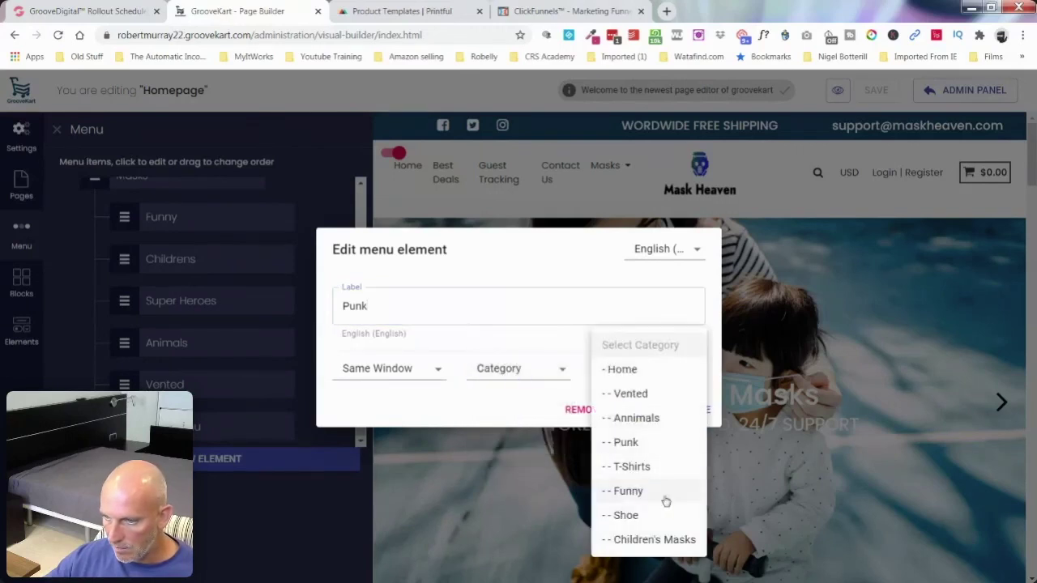
left_click(665, 444)
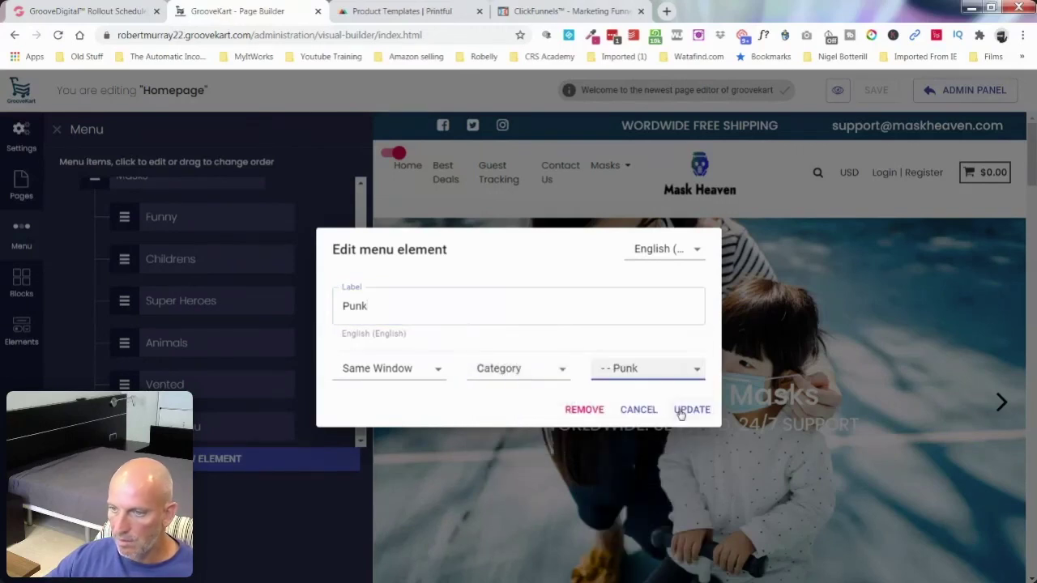
left_click(688, 410)
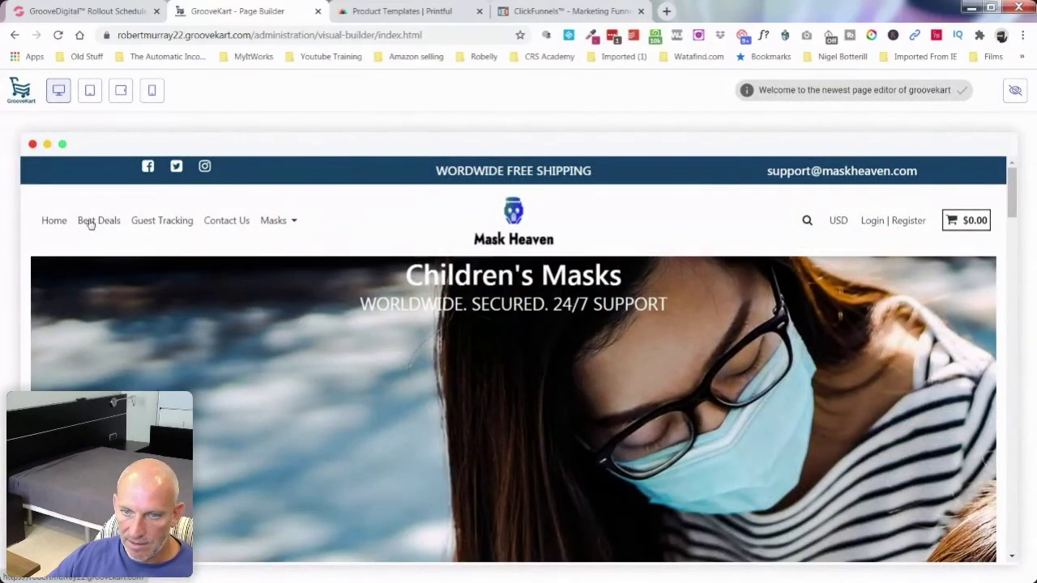
Step: In preview, open the Masks Funny category page and a product page, then exit preview
mouse_move(273, 223)
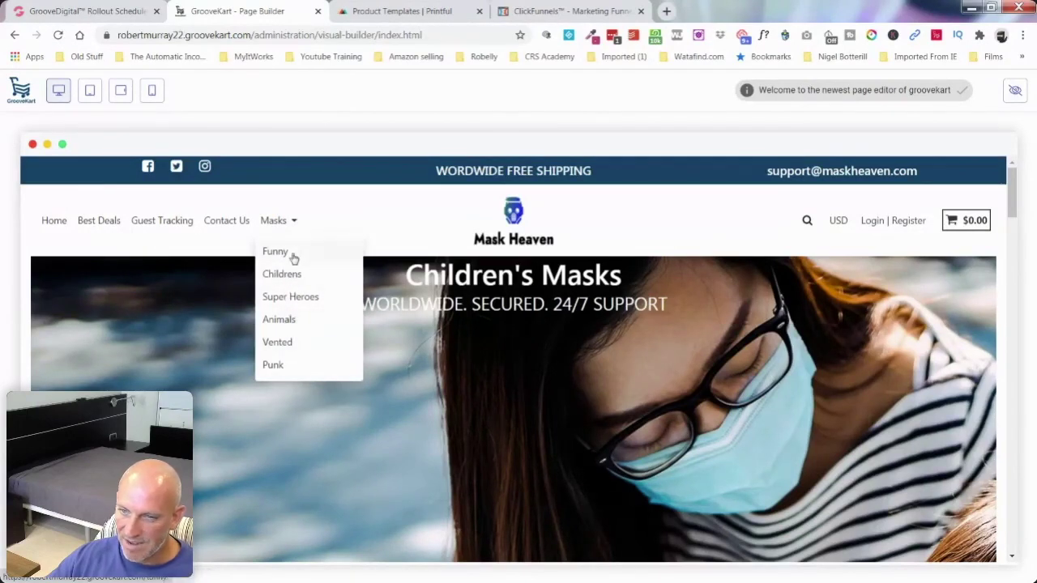
left_click(347, 303)
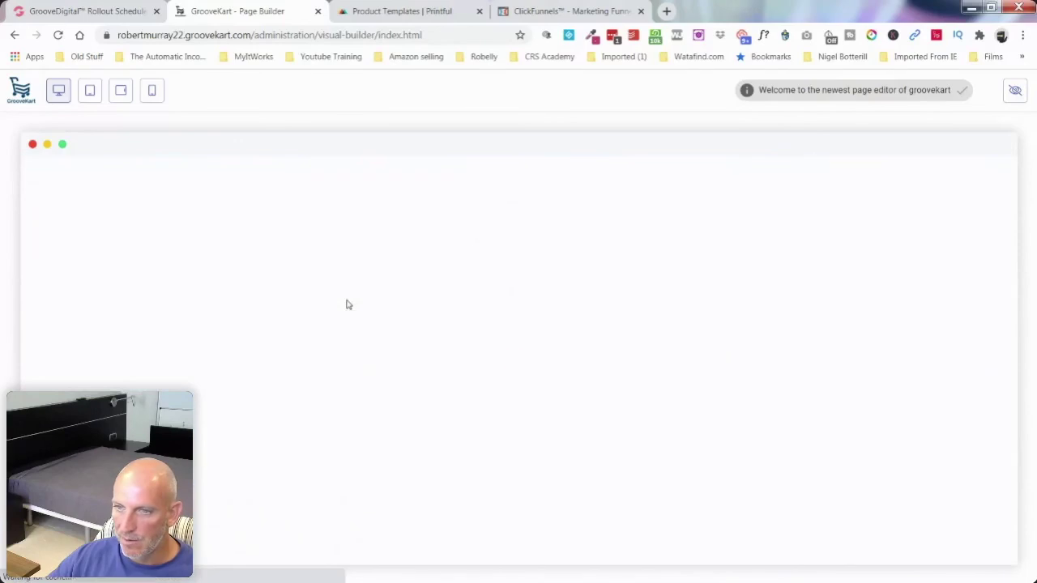
scroll(662, 328, "down", 10)
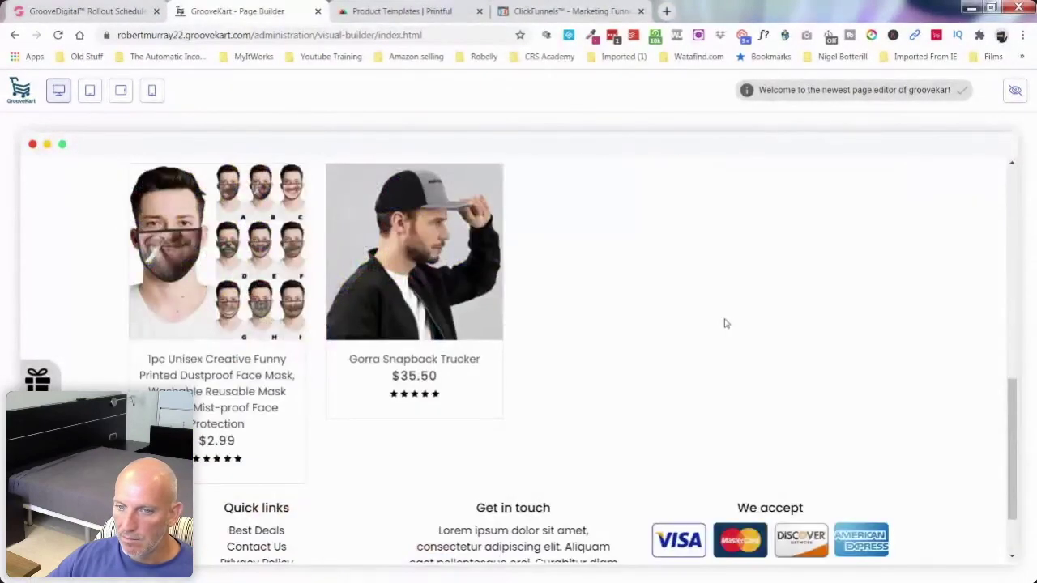
left_click(195, 278)
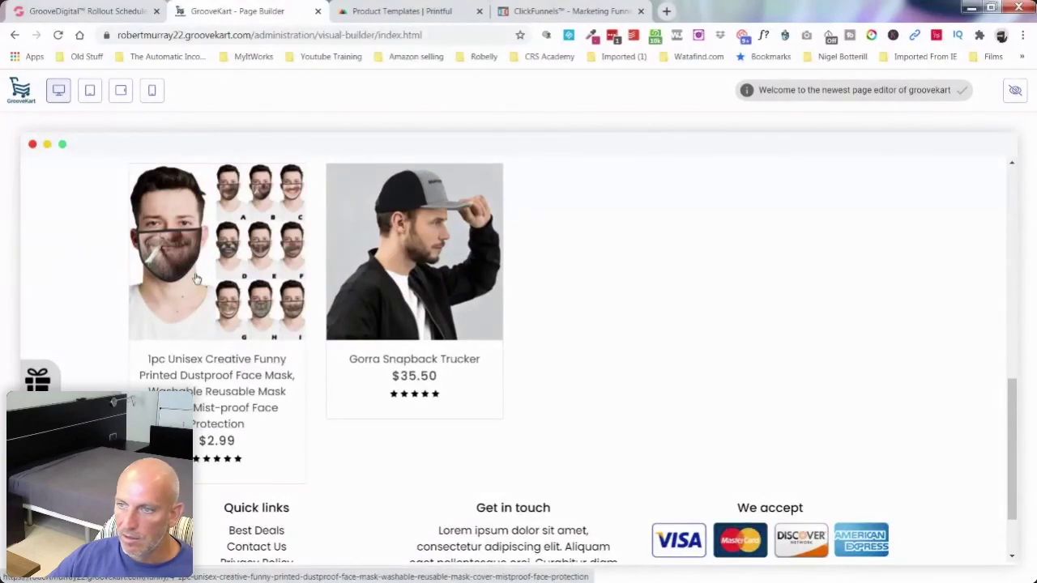
left_click(1014, 94)
scroll(181, 285, "up", 1)
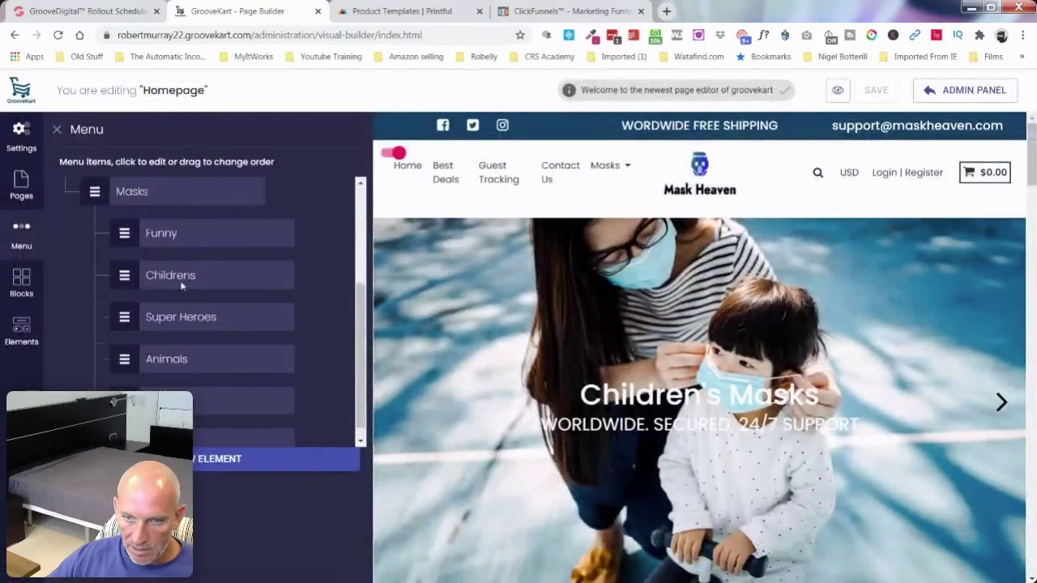
Step: Drag the Masks menu item above Best Deals so it follows Home
scroll(182, 285, "up", 2)
left_click_drag(95, 308, 94, 231)
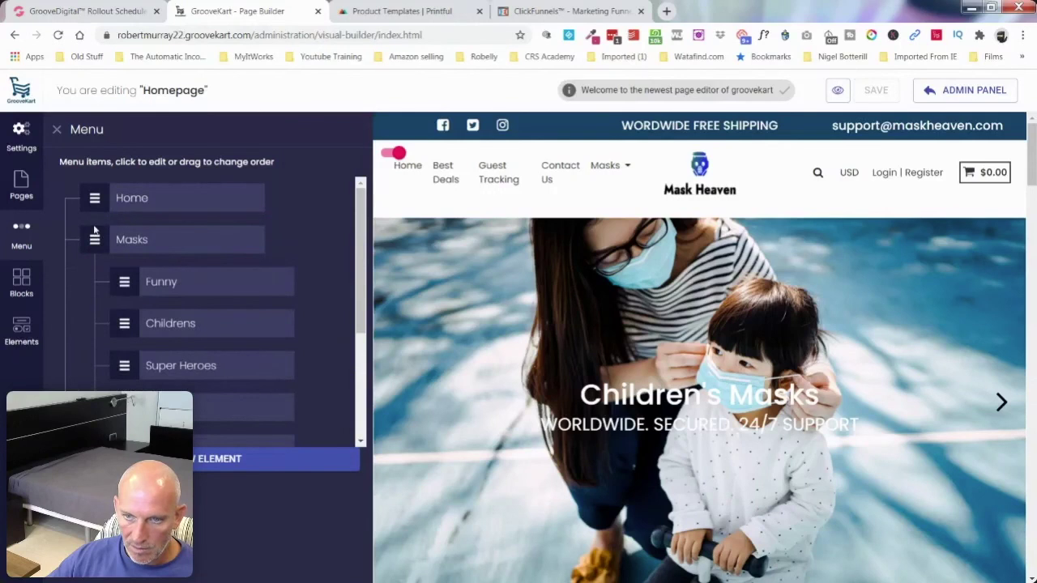
scroll(293, 269, "down", 5)
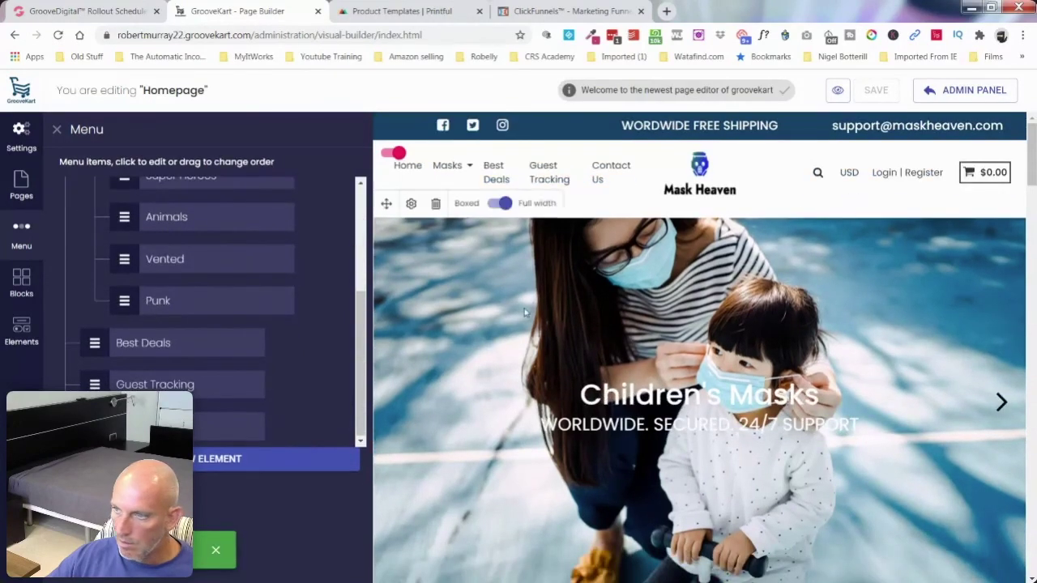
Step: Preview the reordered storefront menu, then go back to the admin dashboard
left_click(840, 91)
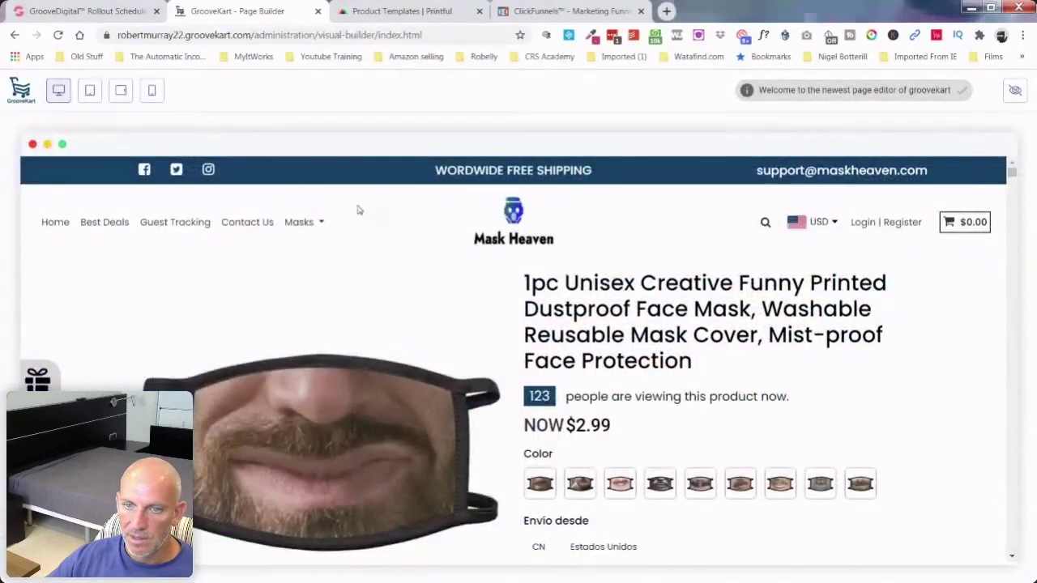
left_click(1015, 91)
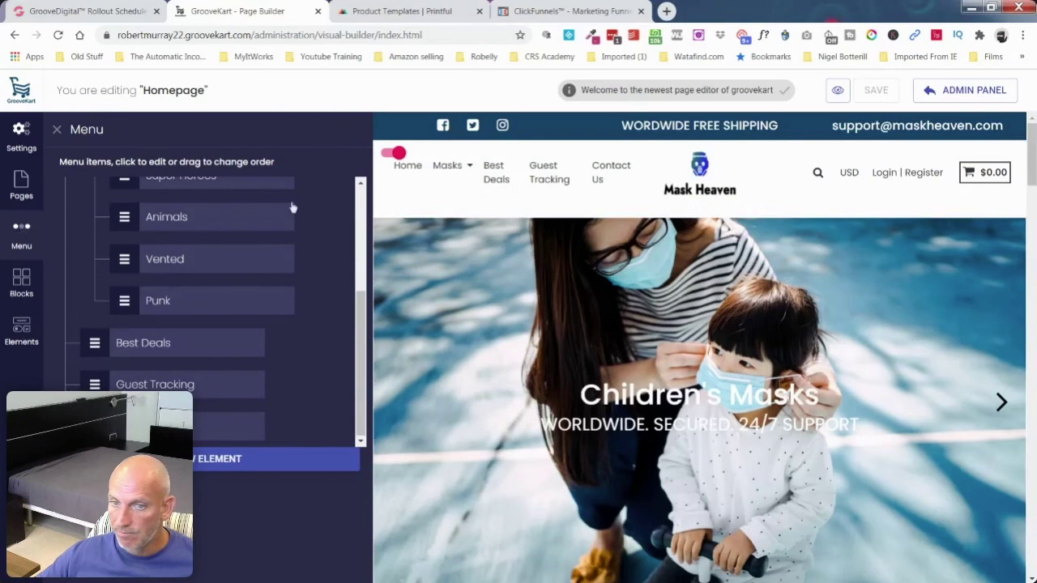
left_click(934, 92)
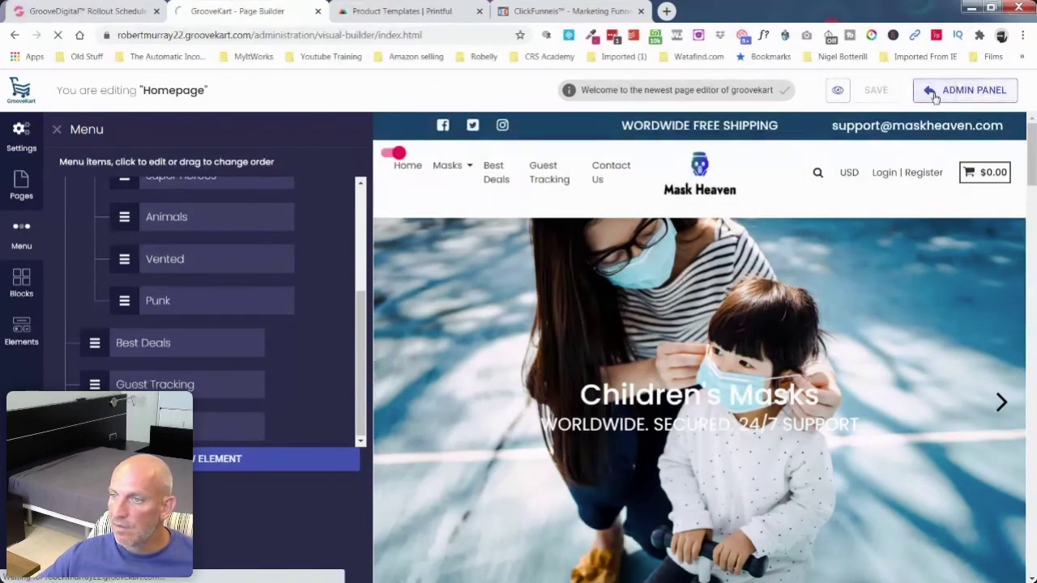